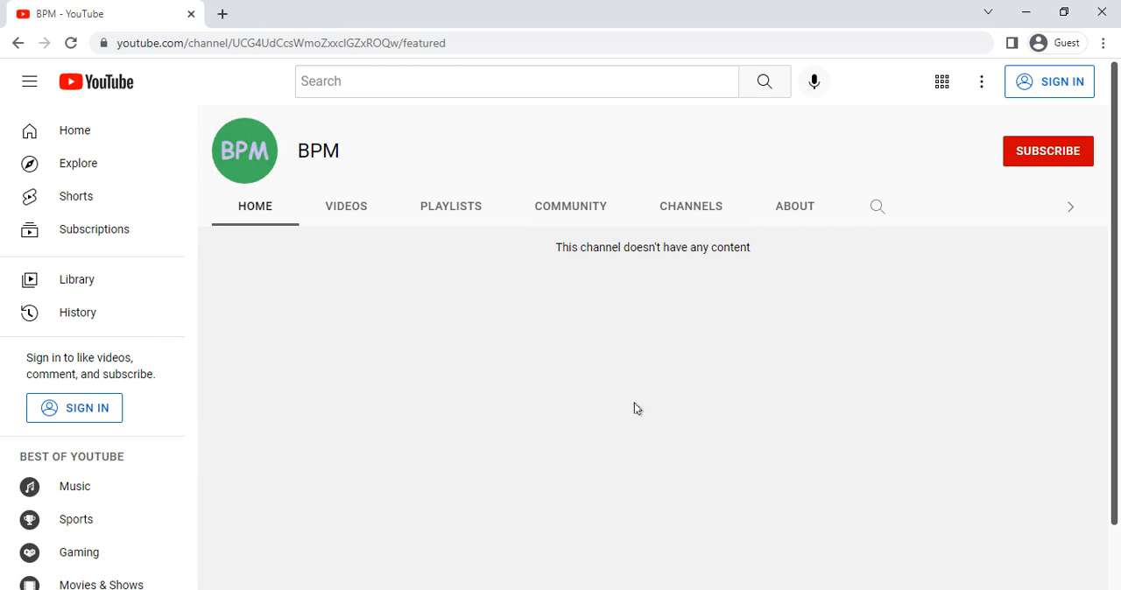
# - Search the web for "android studio download" in a new tab and open the Android Studio download page on developer.android.com
pyautogui.click(223, 15)
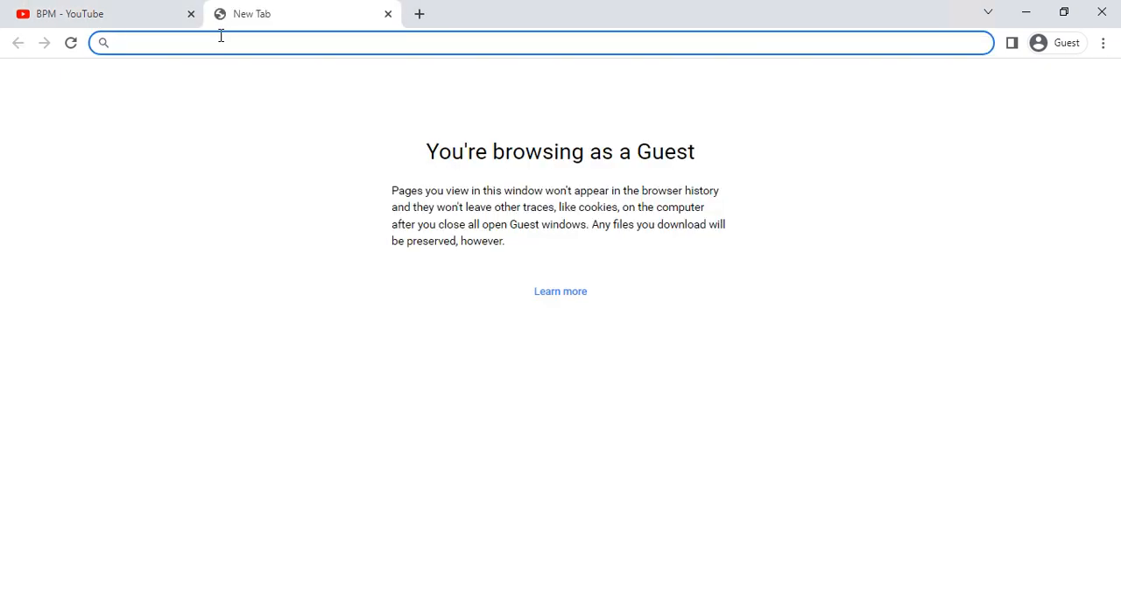
pyautogui.write('andr')
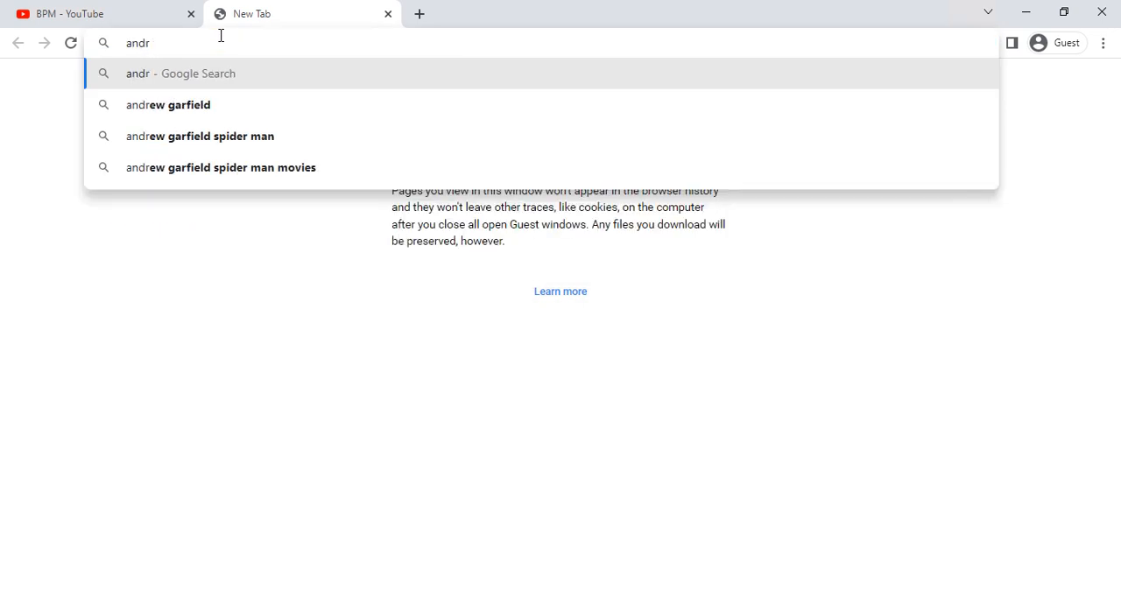
pyautogui.write('oid st')
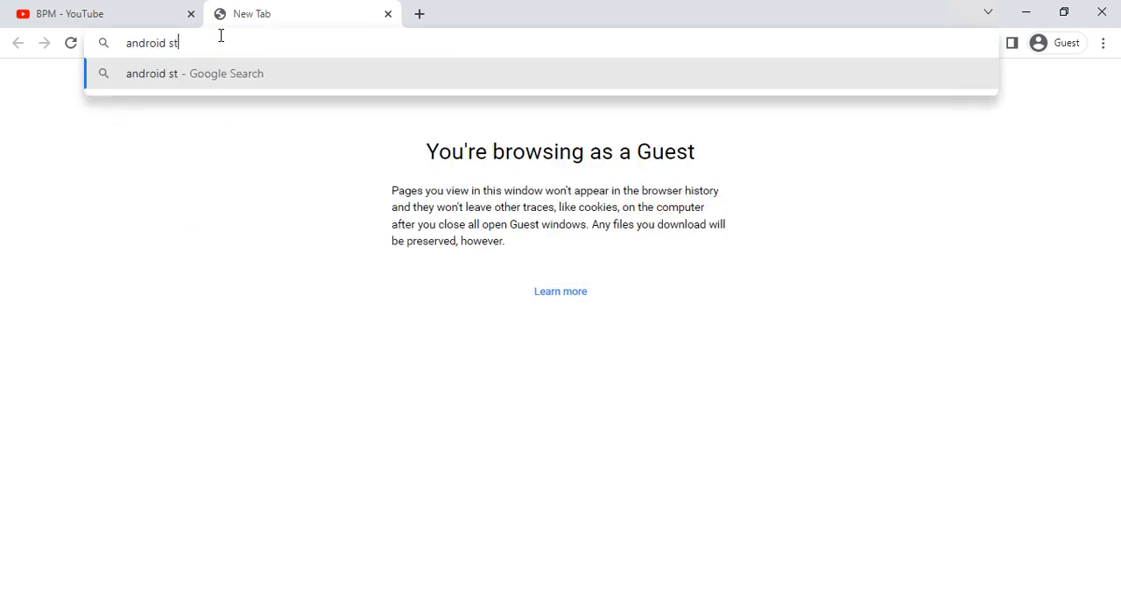
pyautogui.write('udio download')
pyautogui.press('Return')
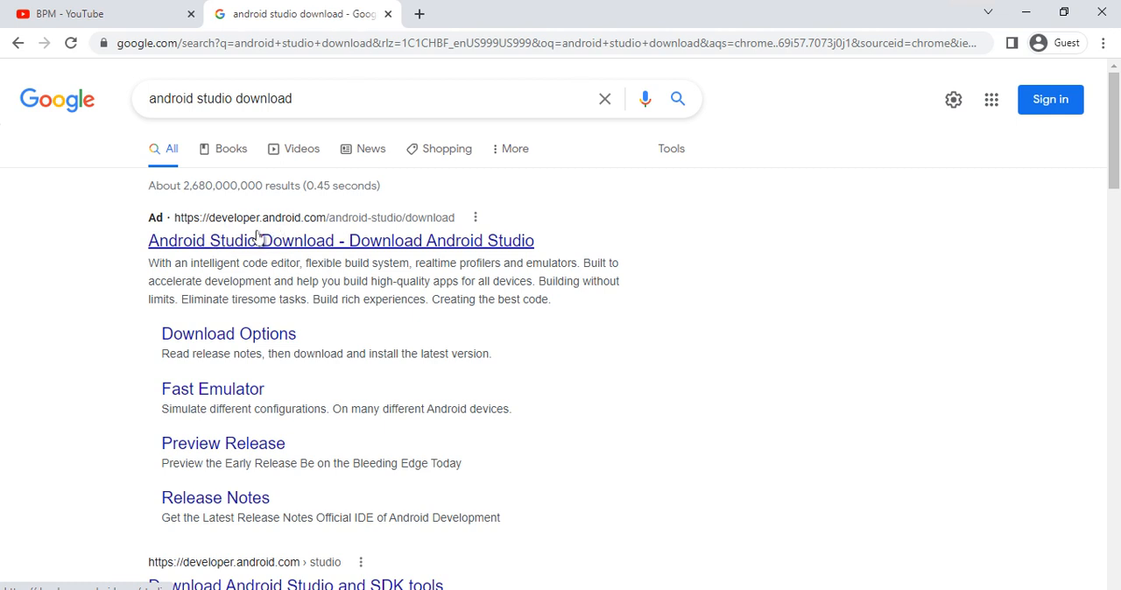
pyautogui.click(256, 231)
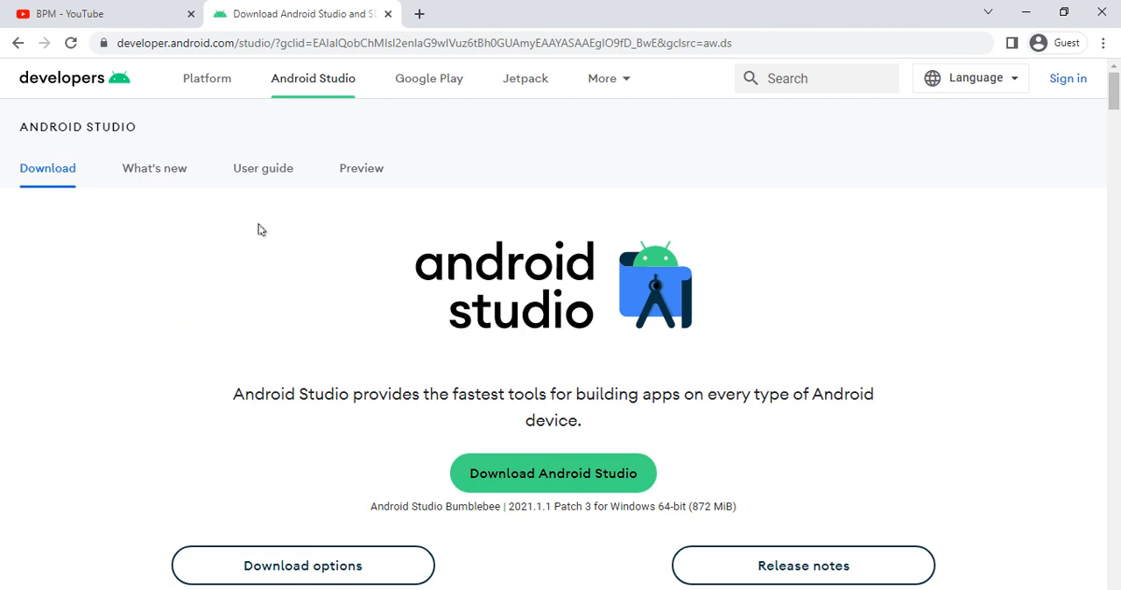
# - Review the Android Studio page's introduction and request the Android Studio download to bring up its license terms
pyautogui.scroll(-5, 351, 254)
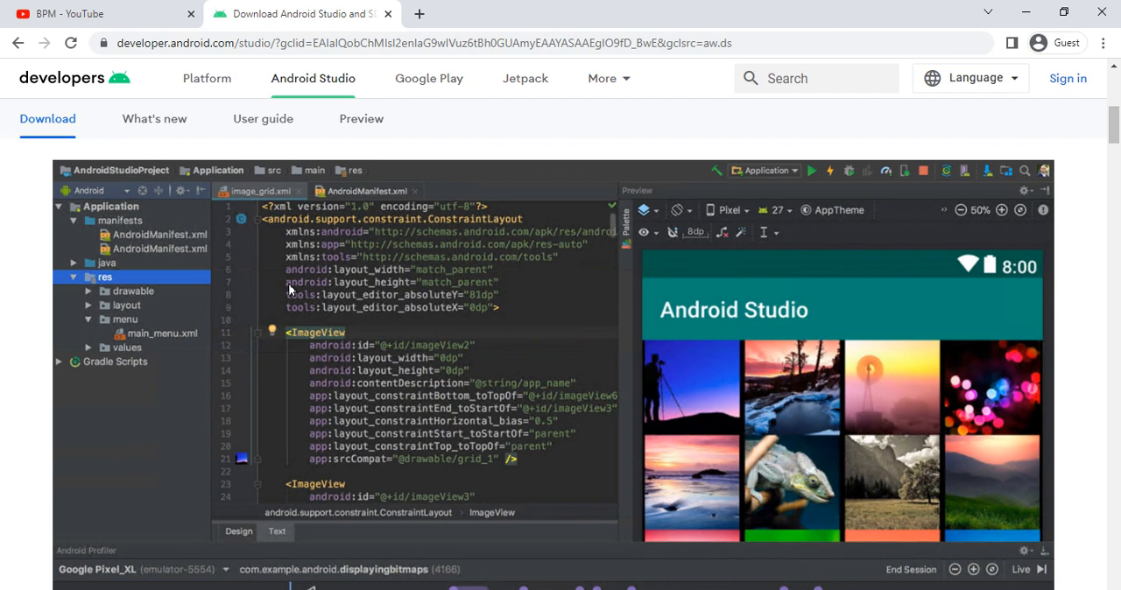
pyautogui.scroll(-4, 289, 290)
pyautogui.scroll(8, 289, 290)
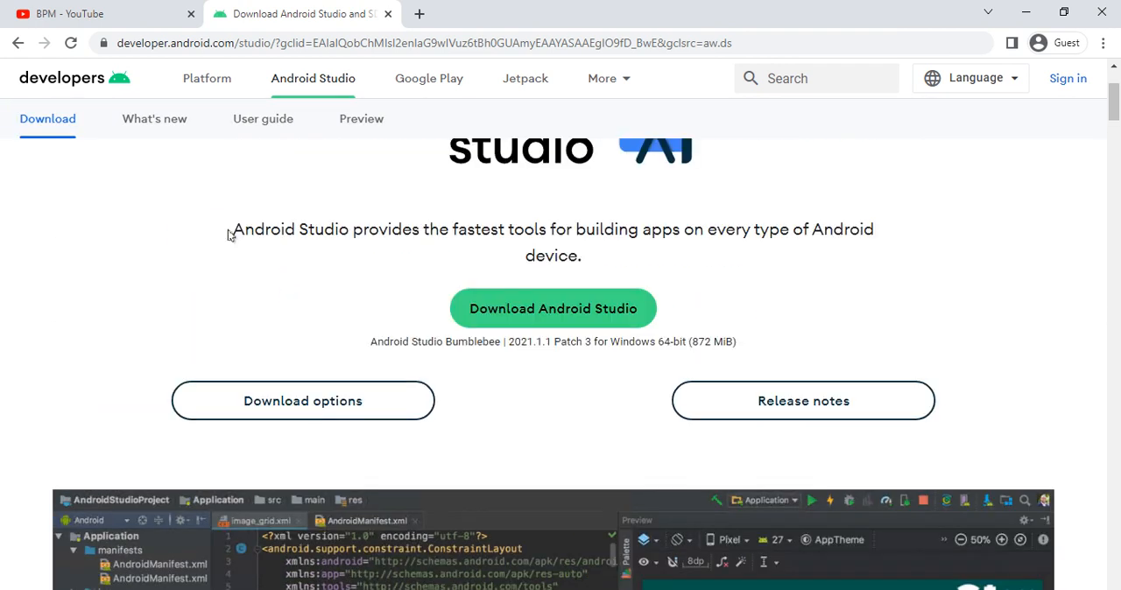
pyautogui.moveTo(227, 230); pyautogui.dragTo(890, 266)
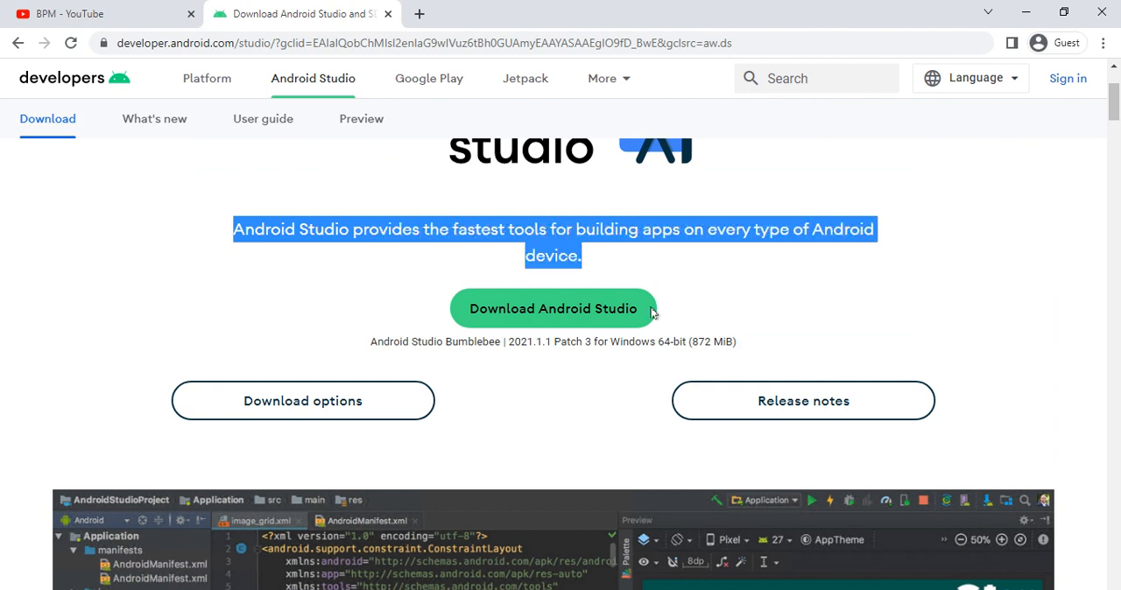
pyautogui.click(545, 317)
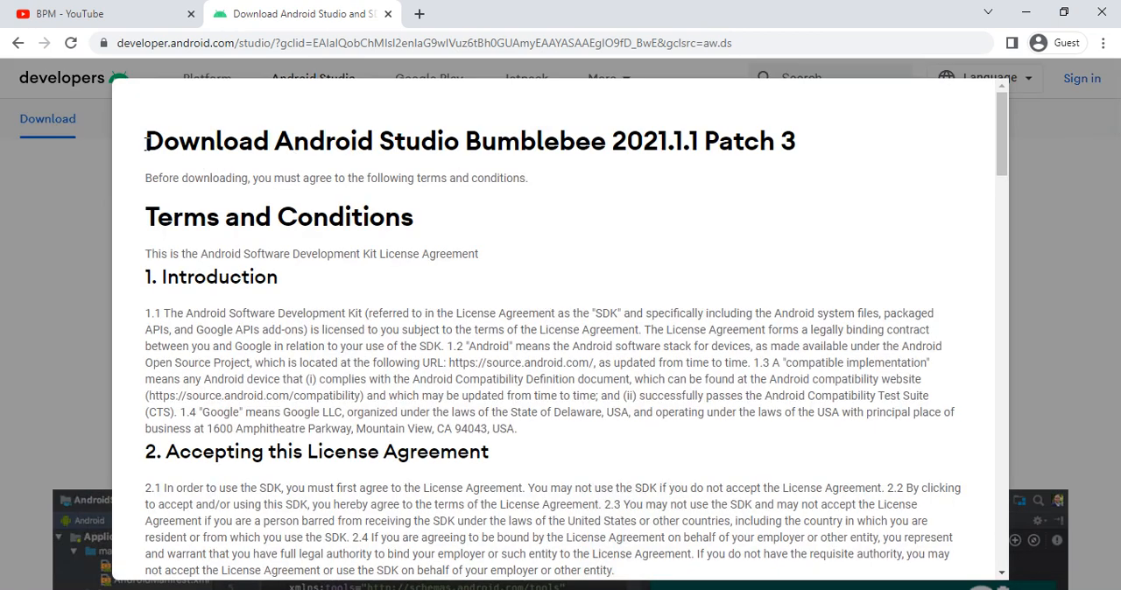
# - Agree to the terms and conditions and download Android Studio Bumblebee 2021.1.1 Patch 3 for Windows
pyautogui.moveTo(145, 145); pyautogui.dragTo(480, 154)
pyautogui.click(480, 154)
pyautogui.scroll(-20, 448, 196)
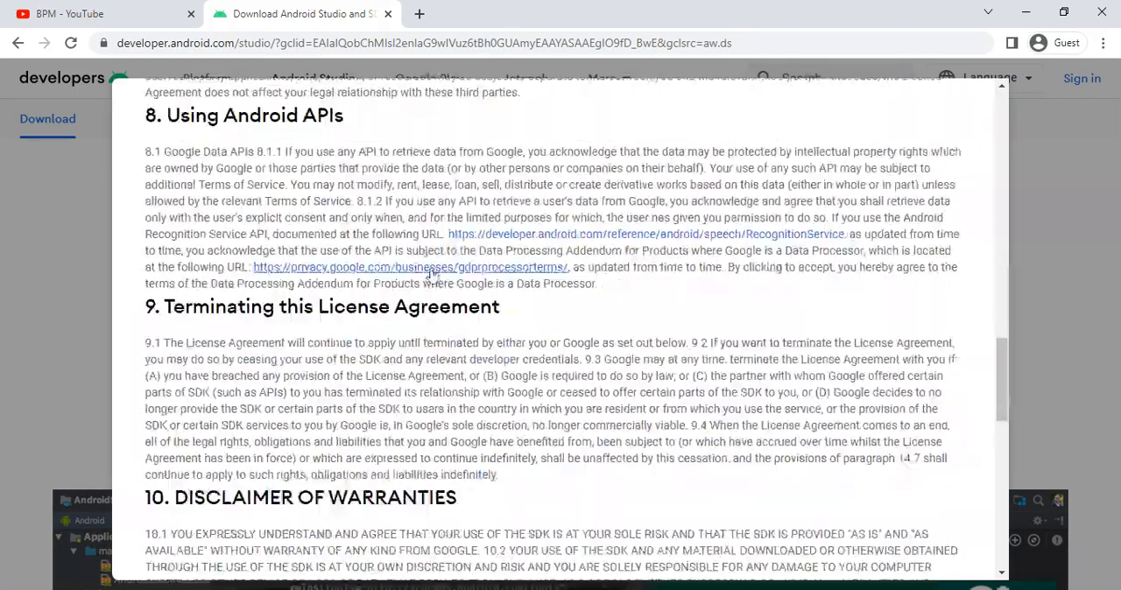
pyautogui.scroll(-15, 432, 274)
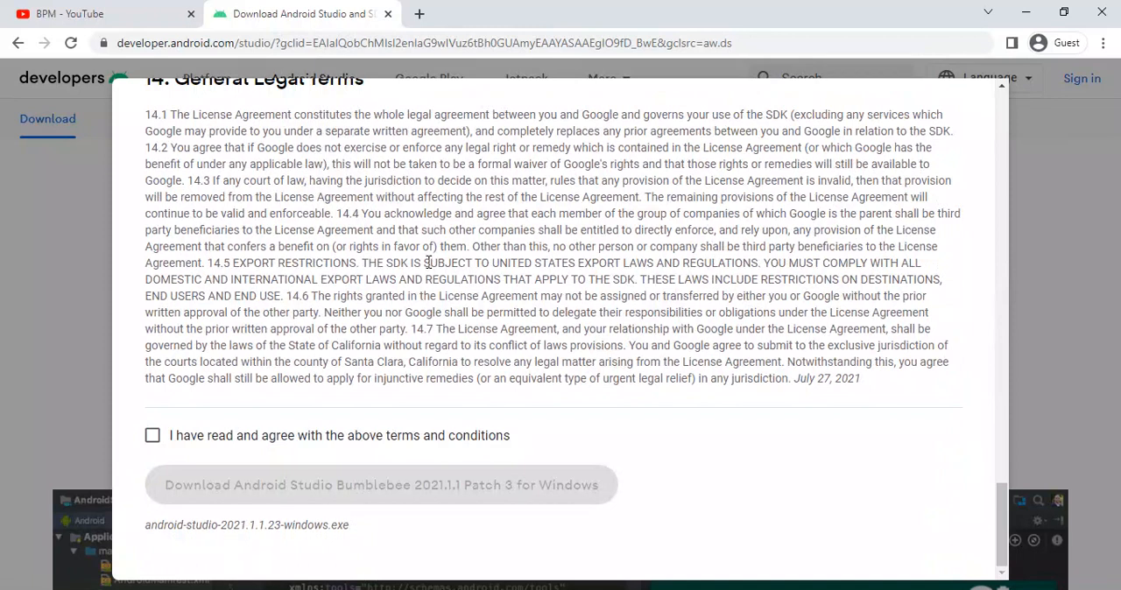
pyautogui.click(151, 437)
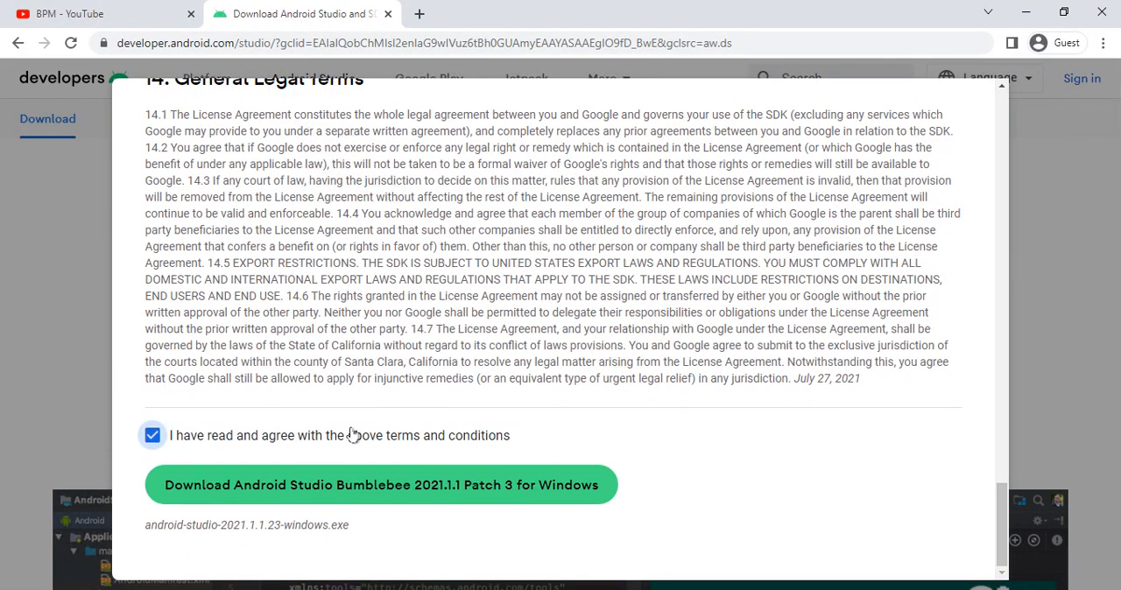
pyautogui.click(391, 486)
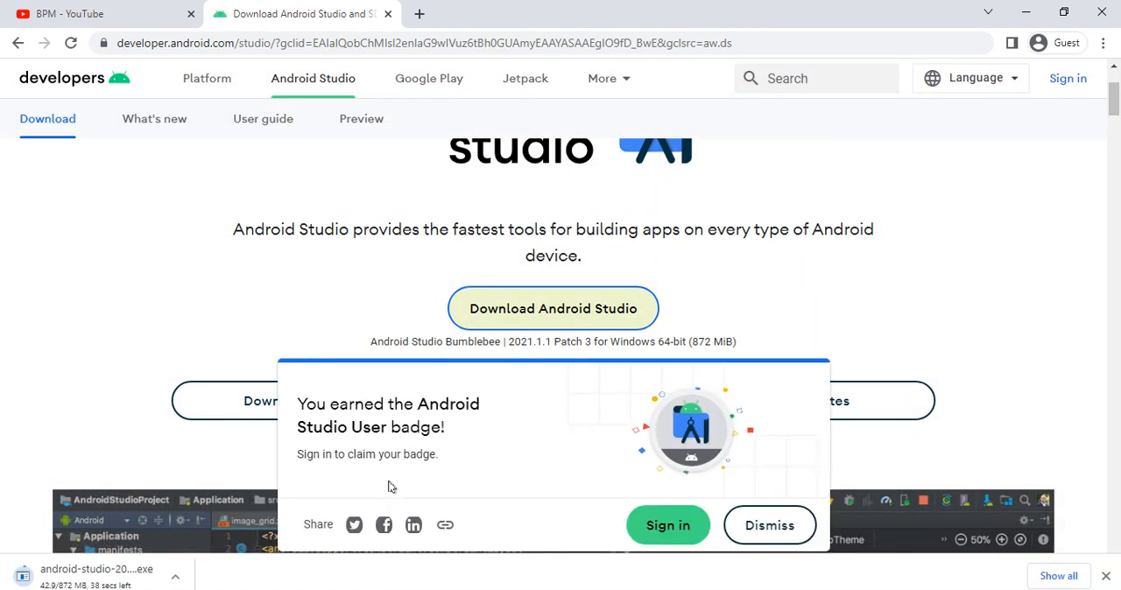
# - Locate the finished download android-studio-2021.1.1.23-windows.exe in its folder and launch the installer
pyautogui.hotkey('ctrl', 'j')
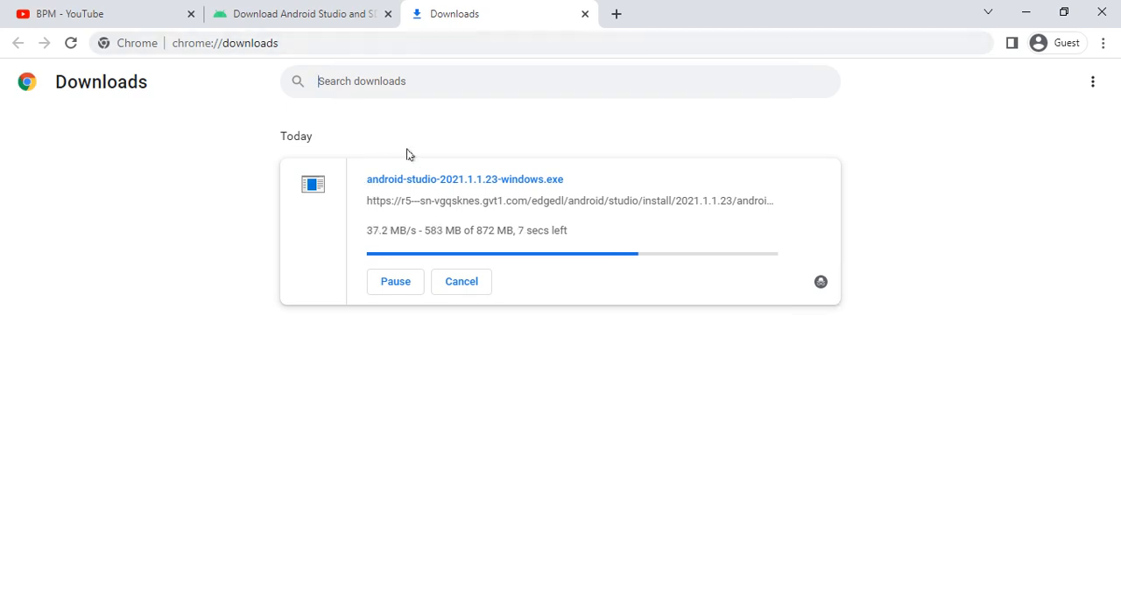
pyautogui.click(285, 14)
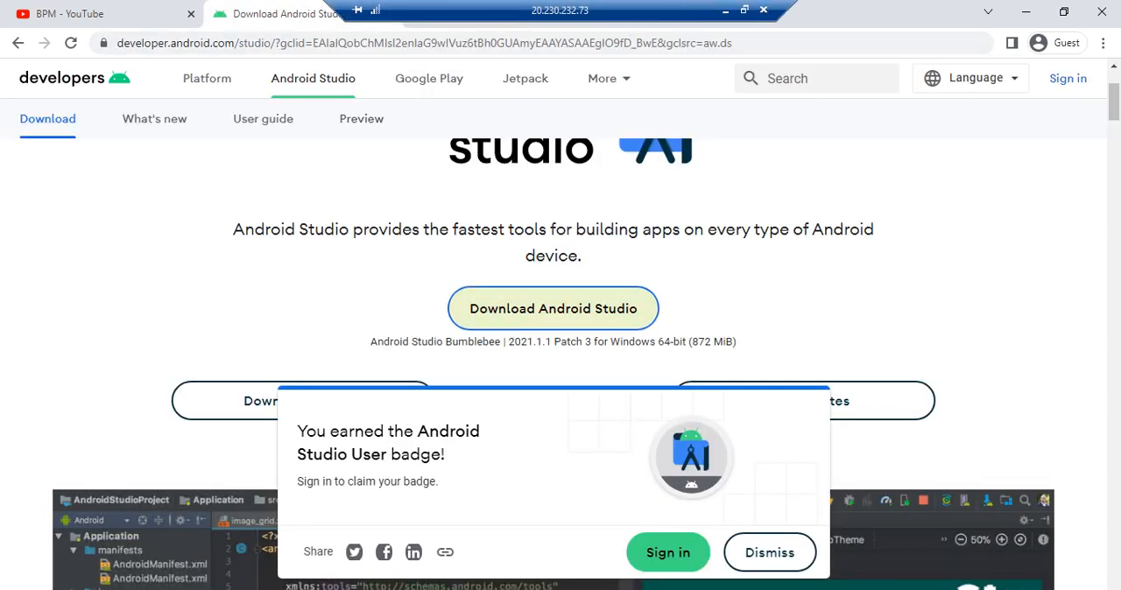
pyautogui.moveTo(661, 18); pyautogui.dragTo(546, 18)
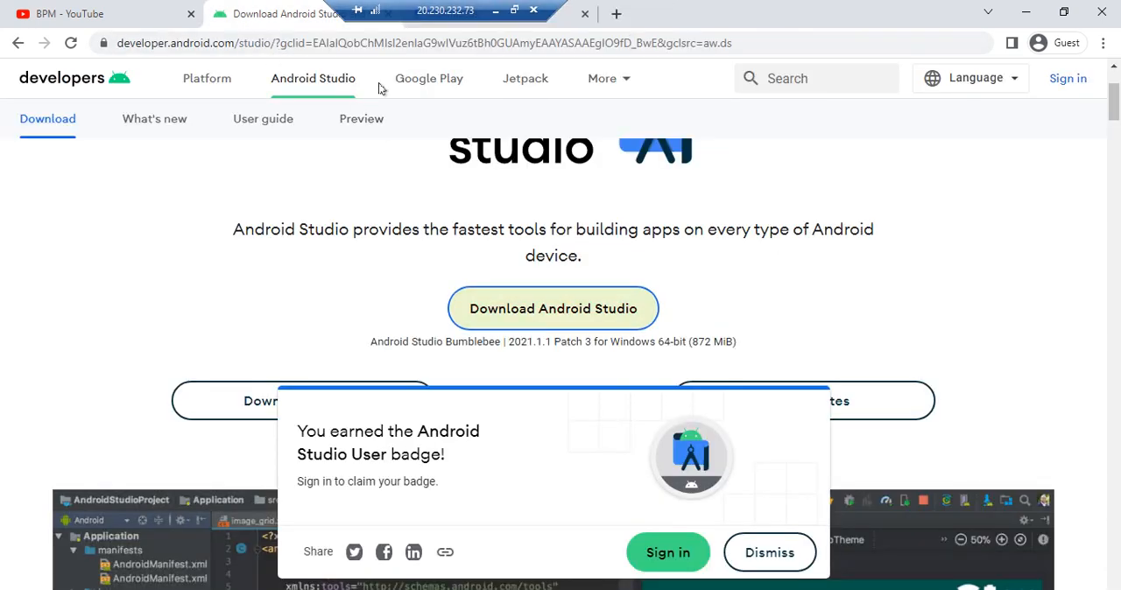
pyautogui.click(569, 26)
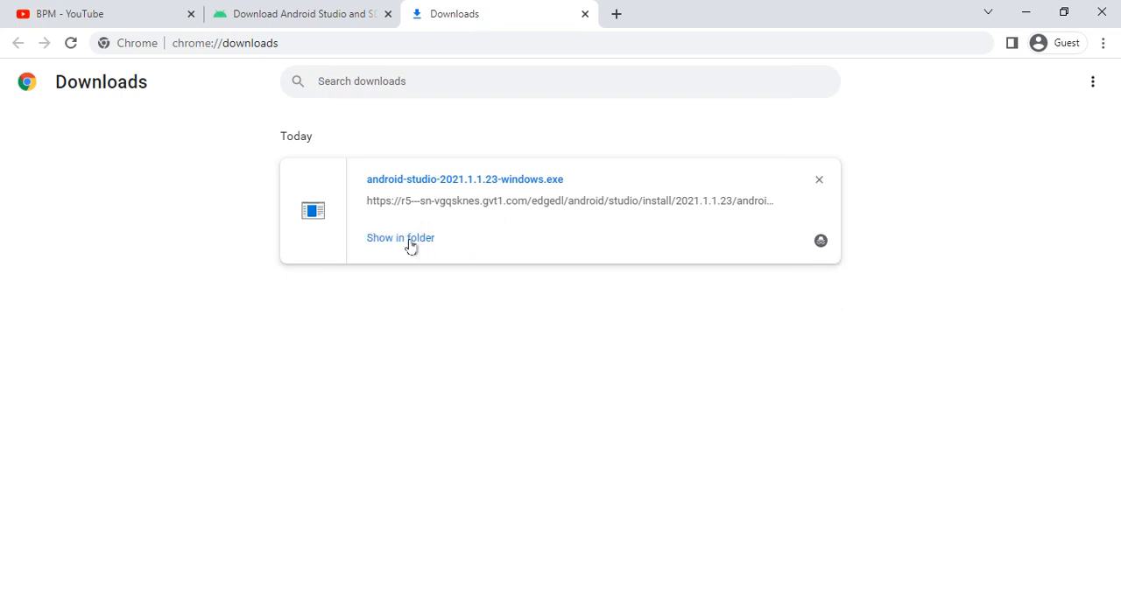
pyautogui.click(410, 247)
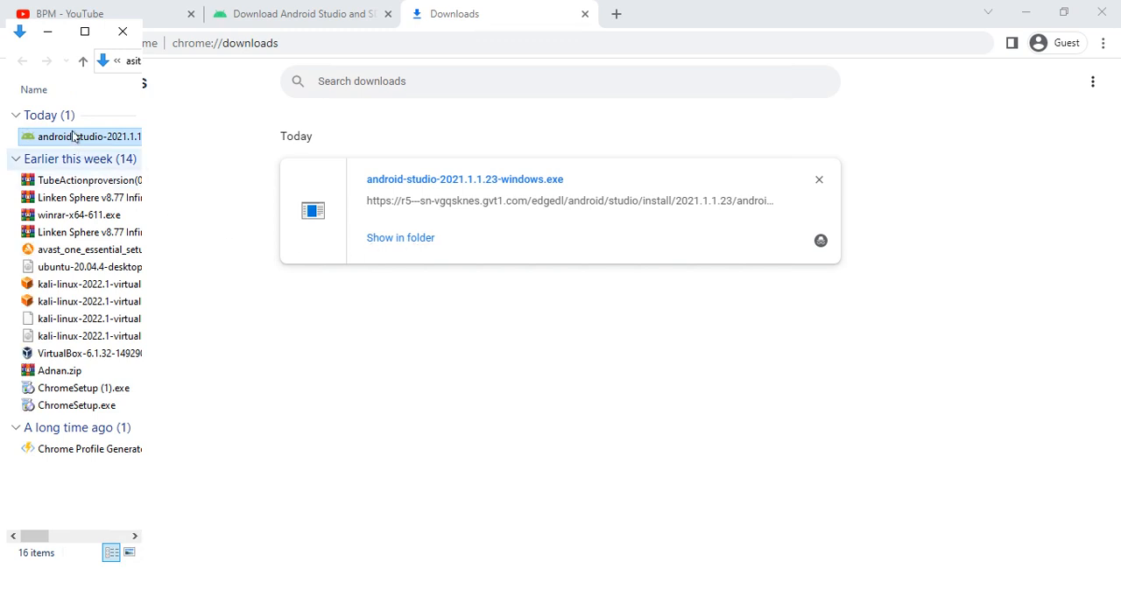
pyautogui.doubleClick(75, 137)
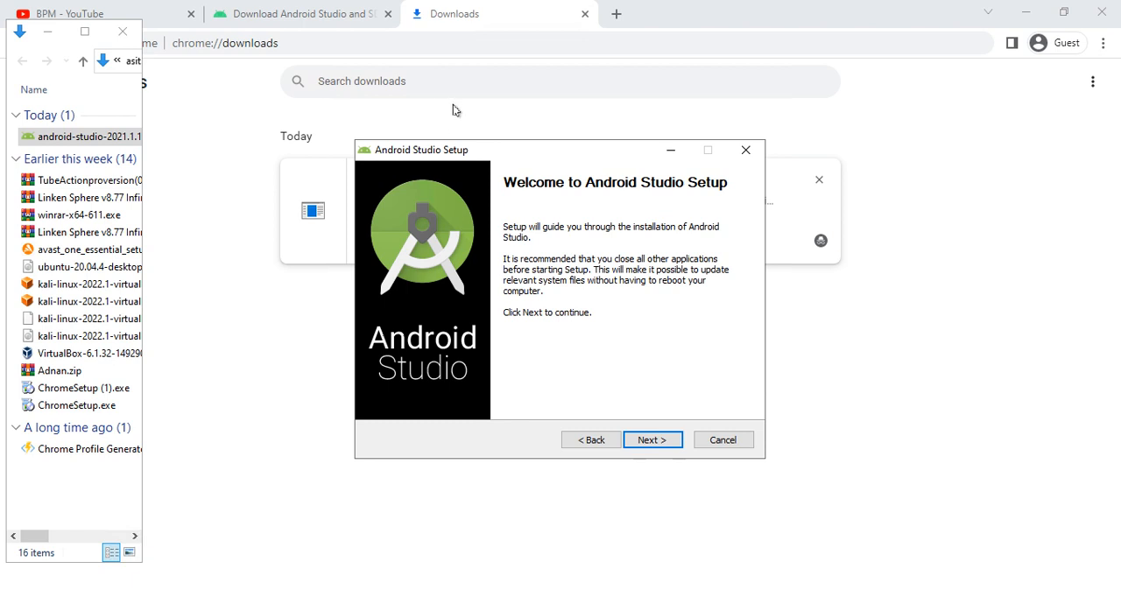
pyautogui.click(855, 476)
pyautogui.click(763, 589)
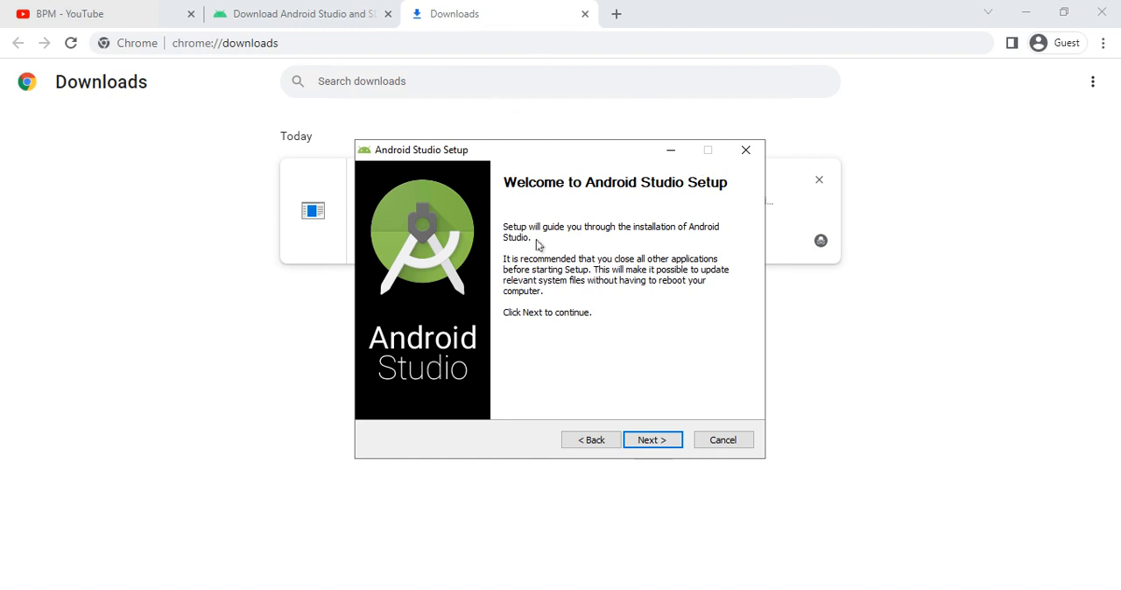
# - Install Android Studio with Android Virtual Device in C:\Program Files\Android\Android Studio, using the Android Studio Start Menu folder, and show the installation details
pyautogui.click(633, 442)
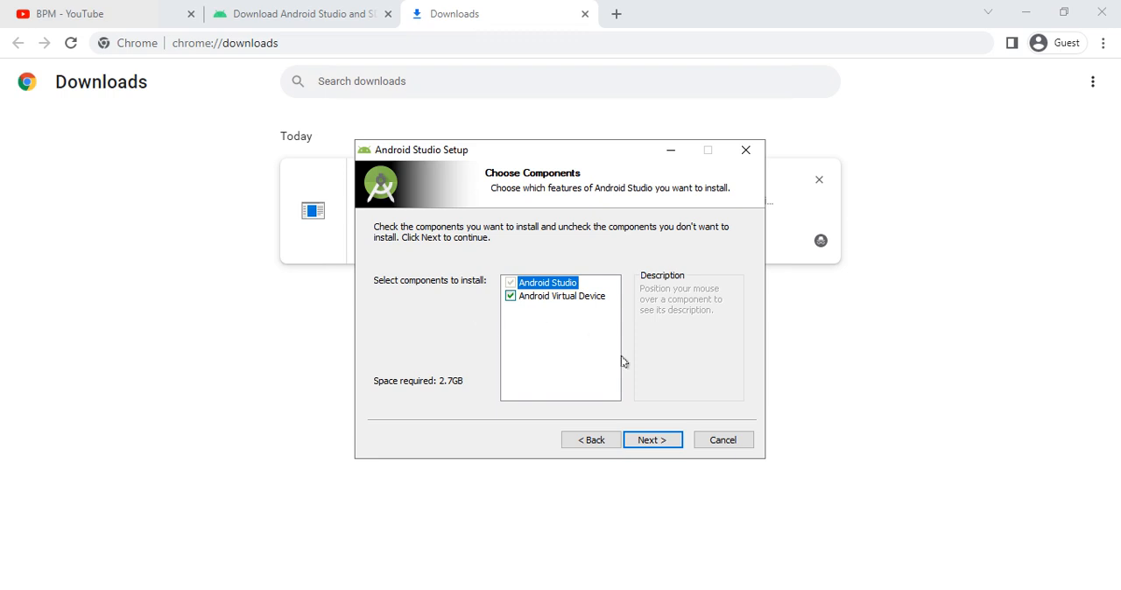
pyautogui.click(644, 440)
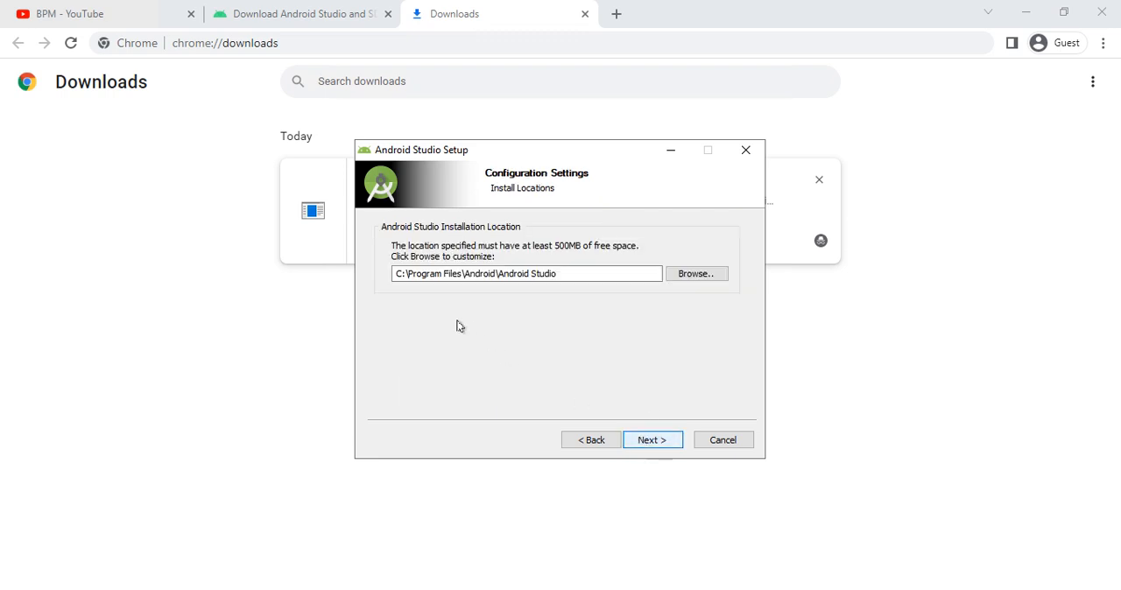
pyautogui.click(656, 441)
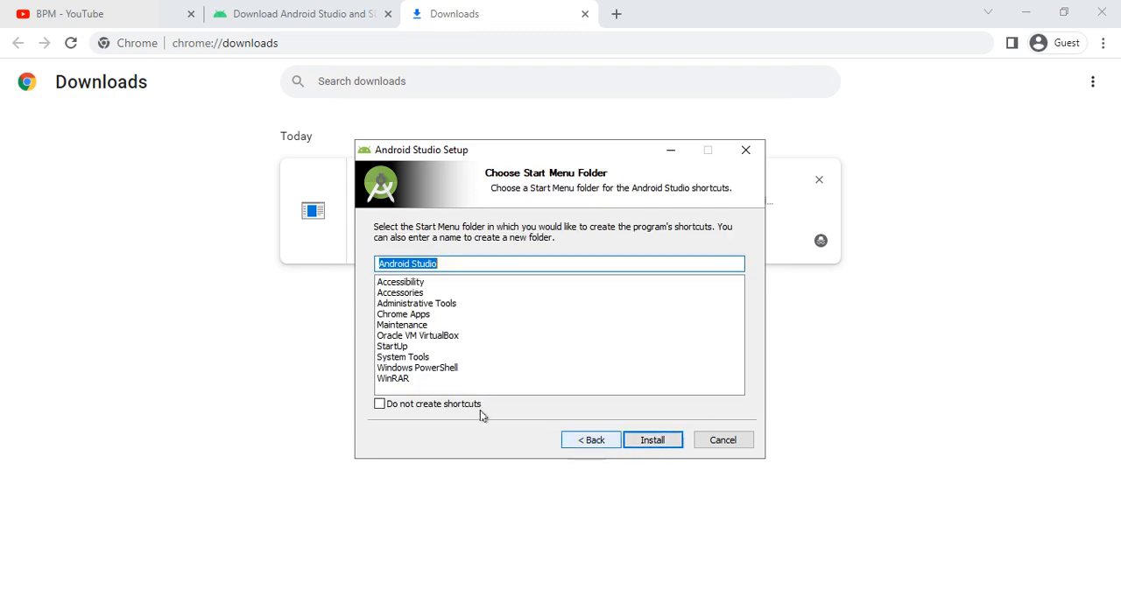
pyautogui.click(643, 440)
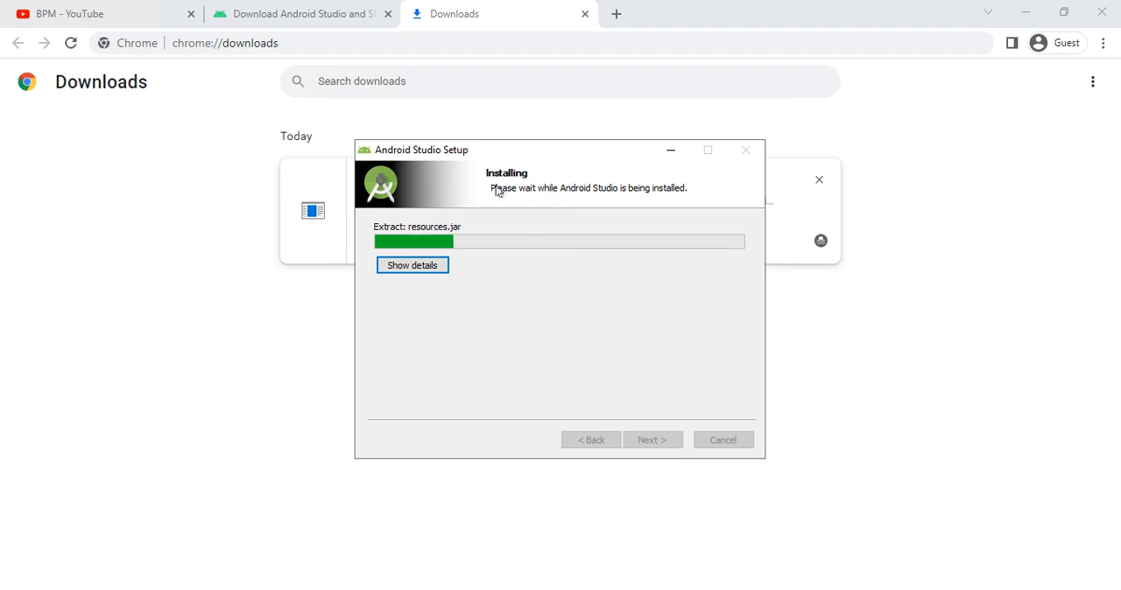
pyautogui.click(440, 264)
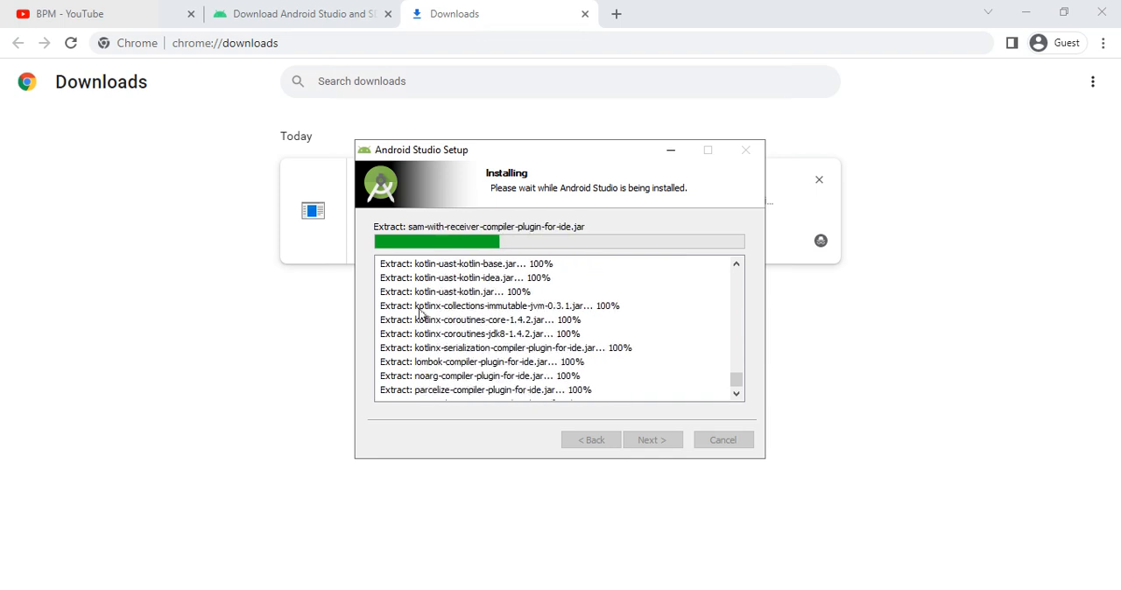
pyautogui.click(422, 307)
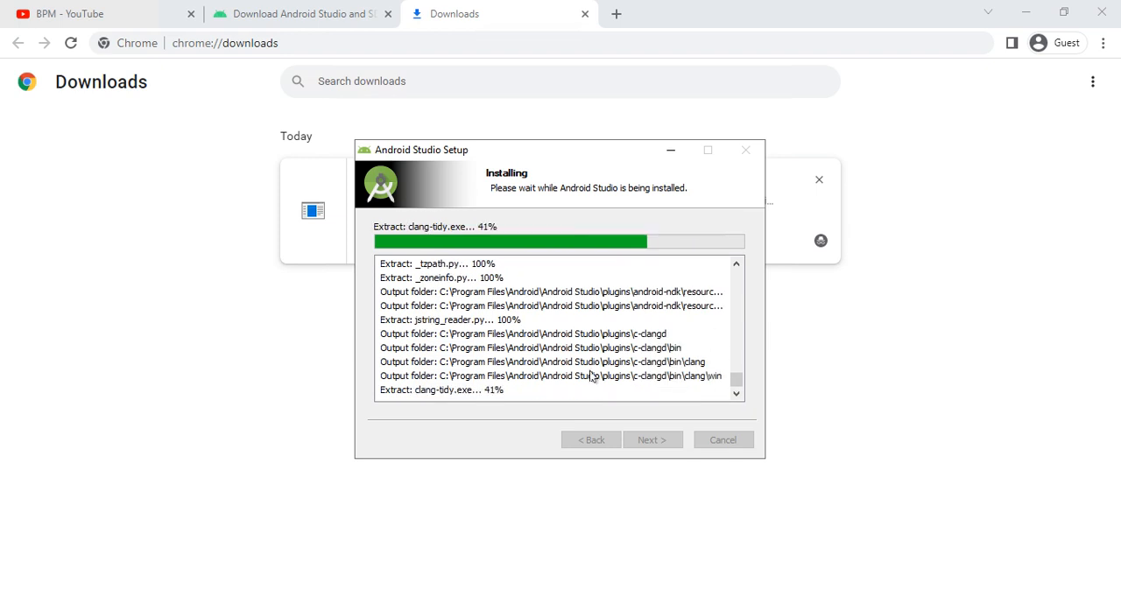
# - Examine the download options on the Android Studio page for the Mac (64-bit), Mac (64-bit, ARM) and Linux (64-bit) packages
pyautogui.click(276, 23)
pyautogui.scroll(-4, 554, 258)
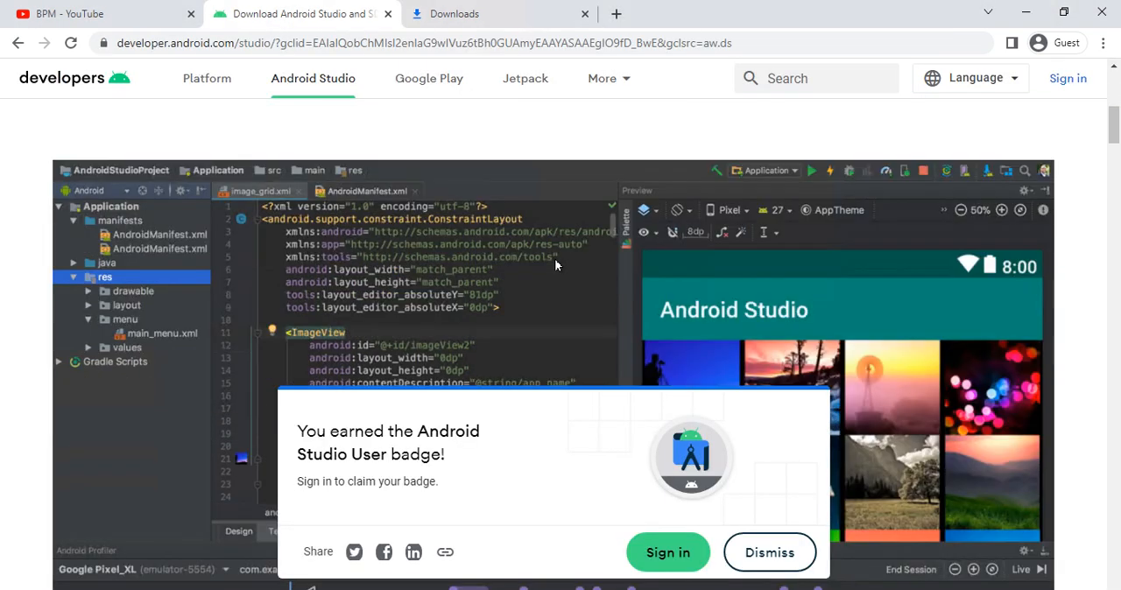
pyautogui.scroll(2, 532, 257)
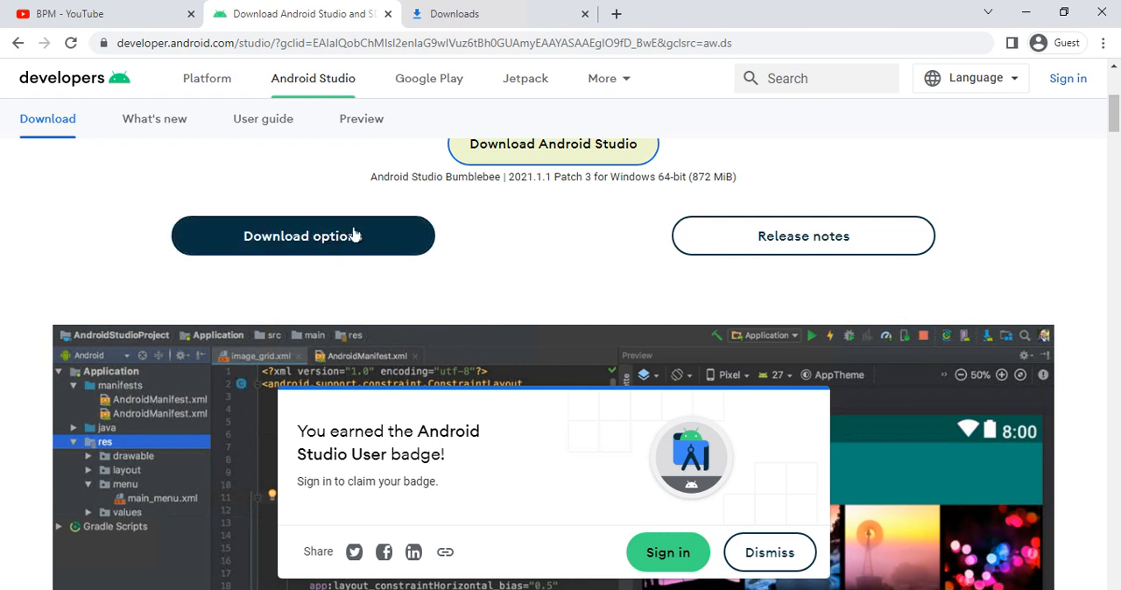
pyautogui.click(330, 249)
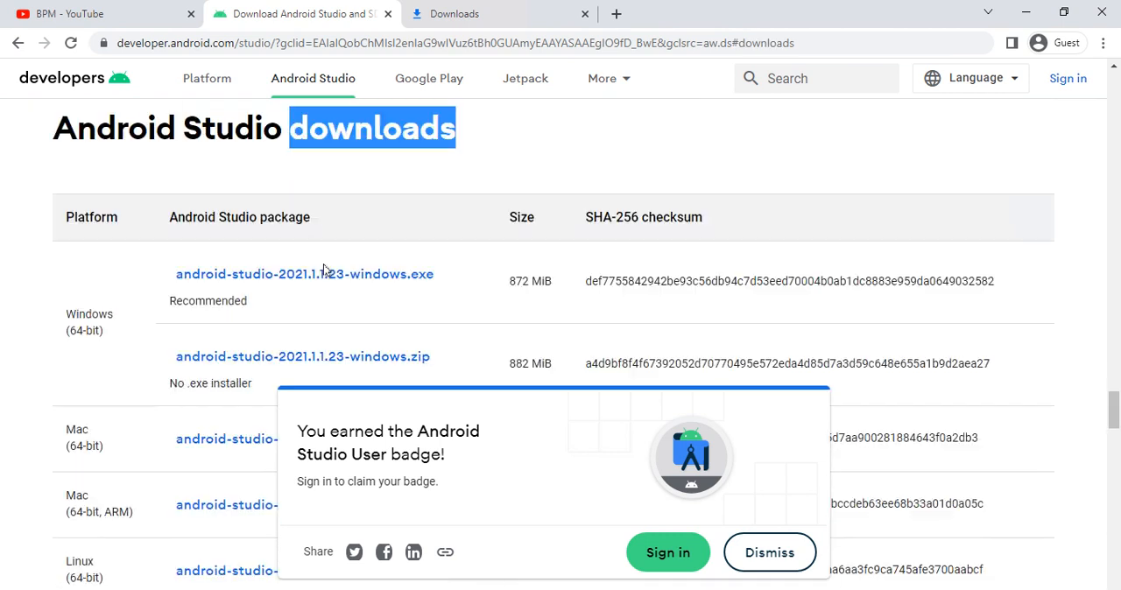
pyautogui.scroll(-1, 93, 378)
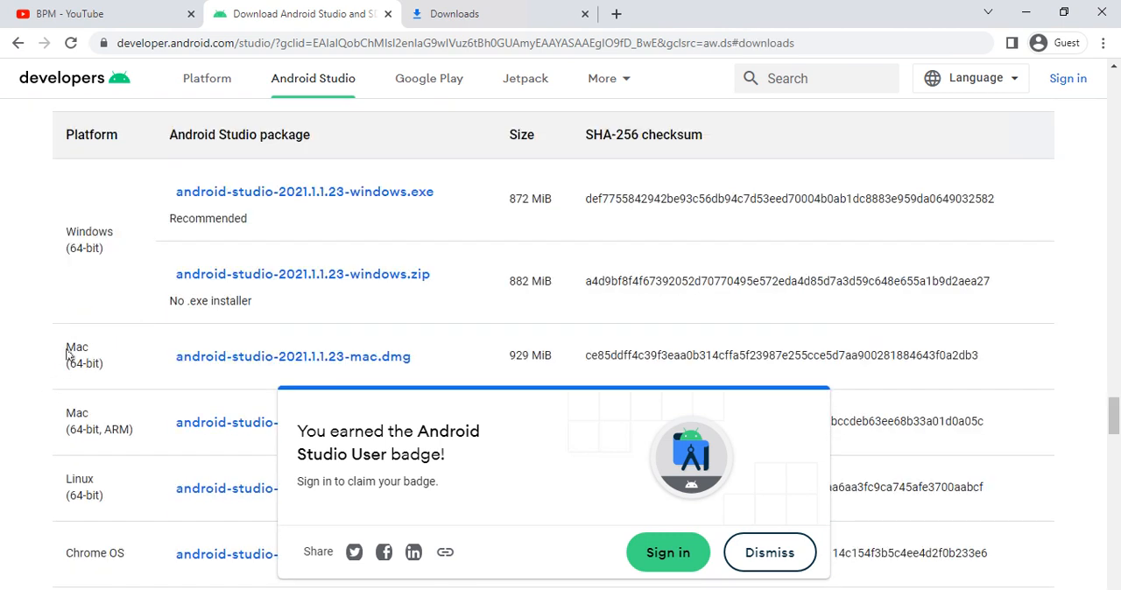
pyautogui.moveTo(68, 349); pyautogui.dragTo(102, 368)
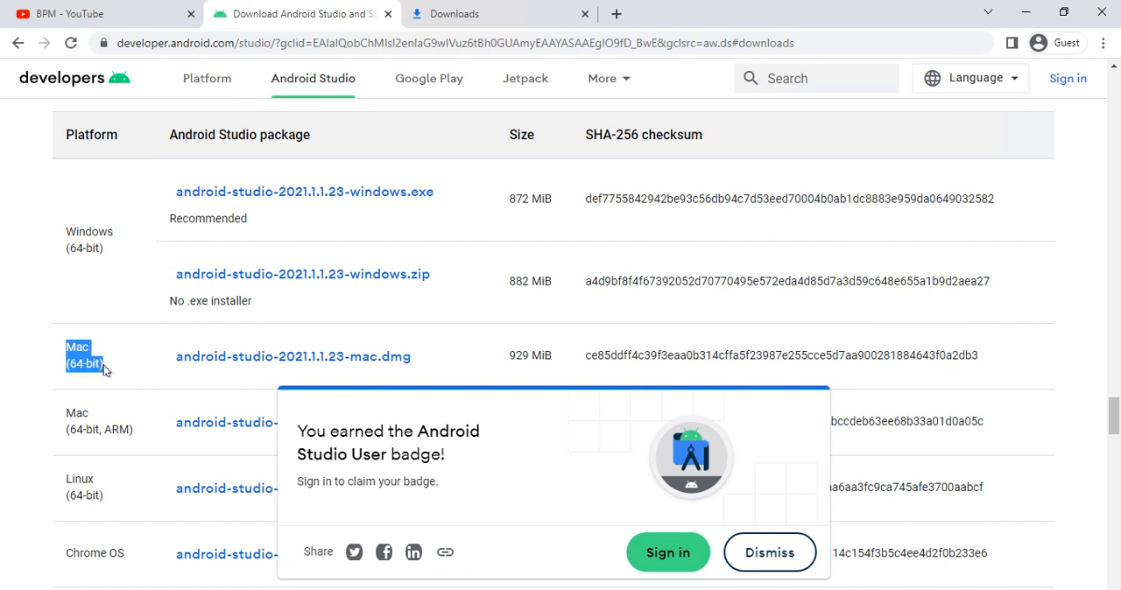
pyautogui.scroll(-1, 103, 350)
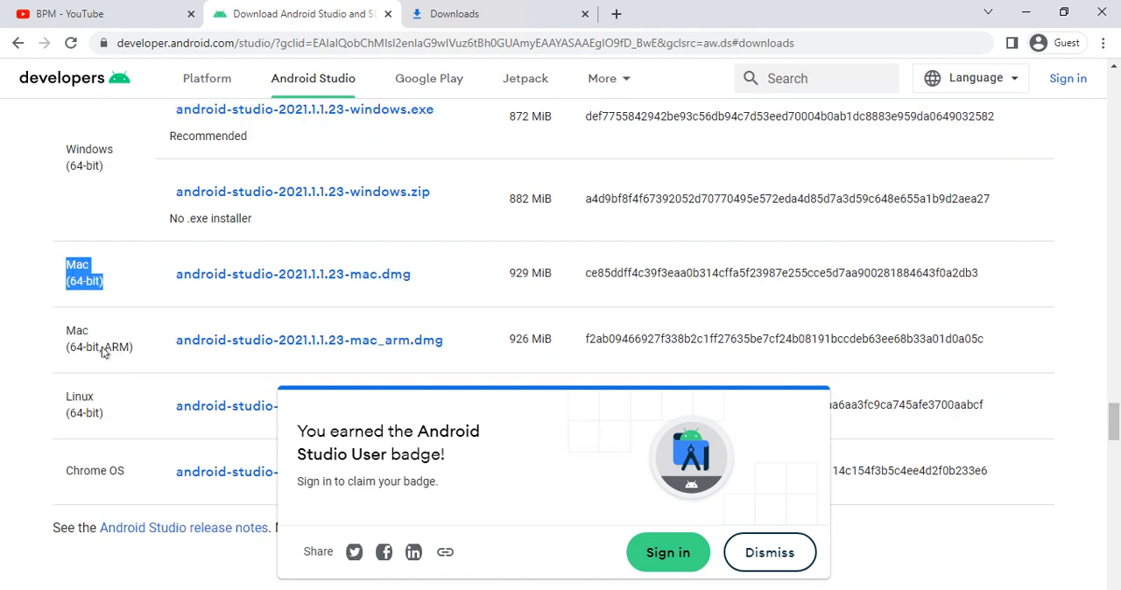
pyautogui.moveTo(64, 333); pyautogui.dragTo(131, 361)
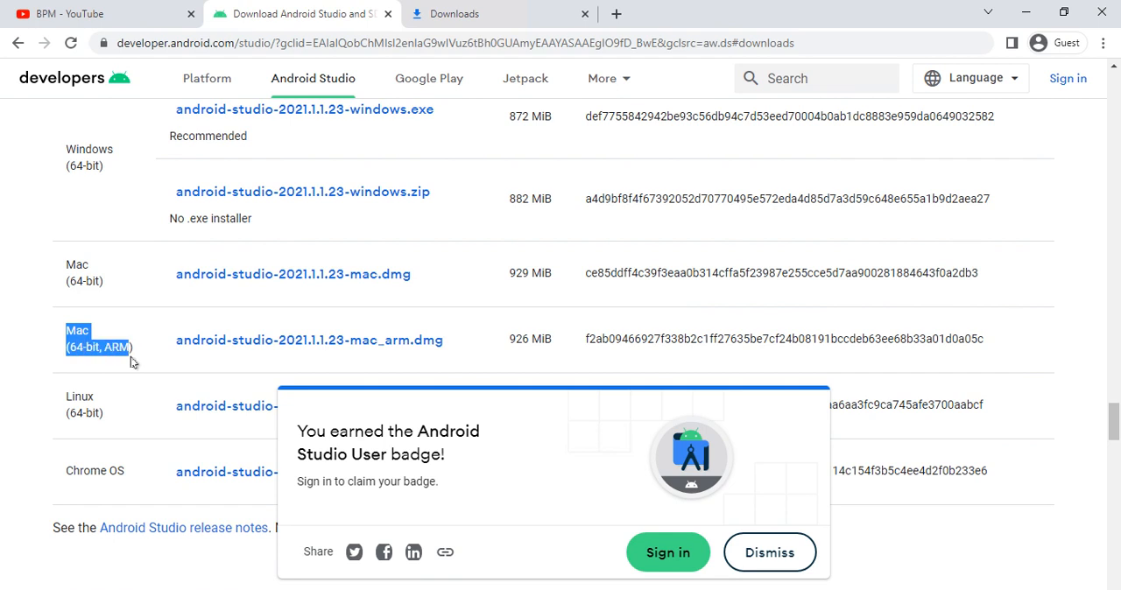
pyautogui.scroll(-1, 131, 361)
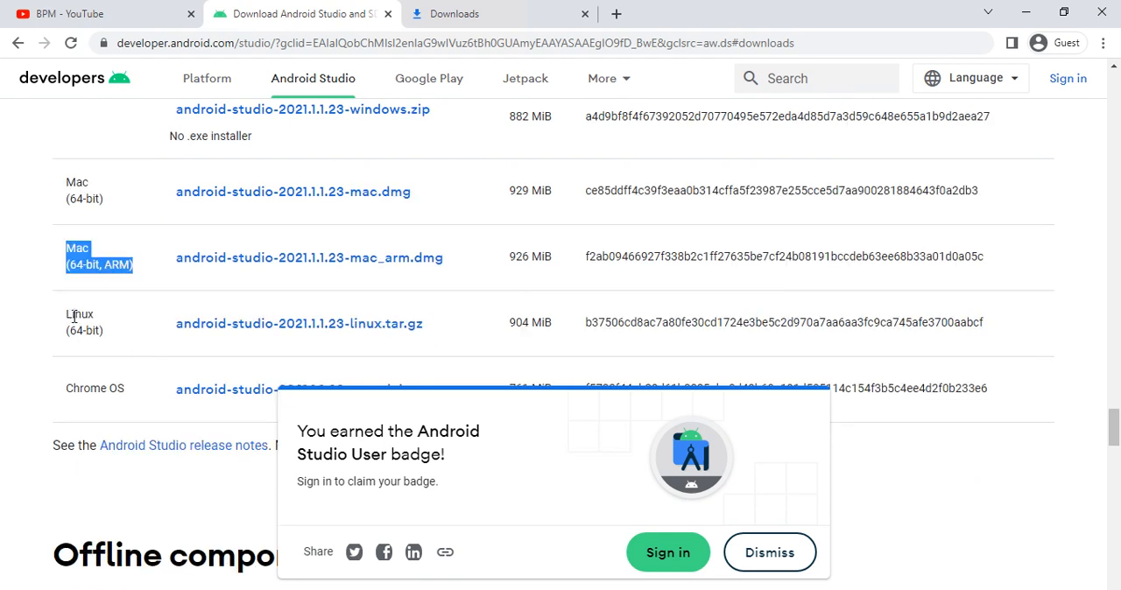
pyautogui.moveTo(66, 312); pyautogui.dragTo(105, 334)
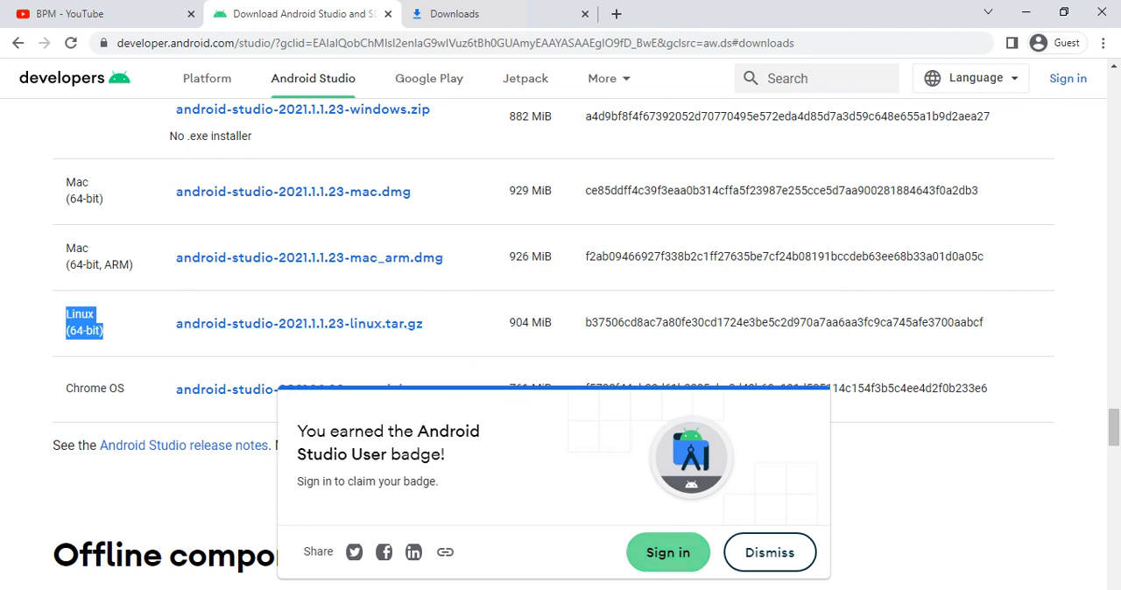
# - Complete the Android Studio installer with Start Android Studio enabled and choose not to import settings
pyautogui.click(735, 589)
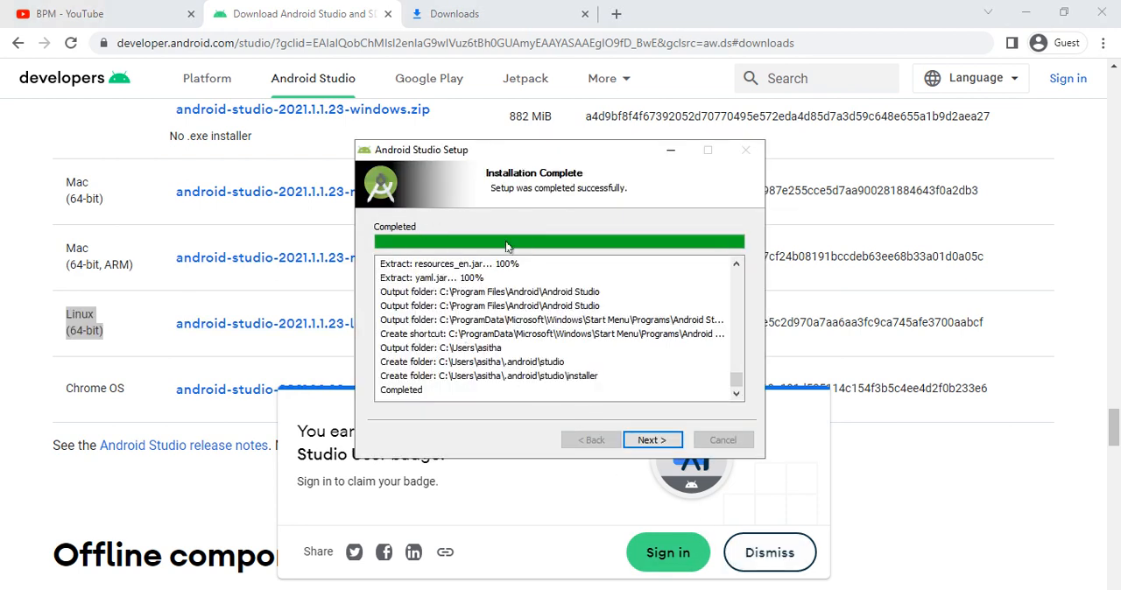
pyautogui.click(637, 441)
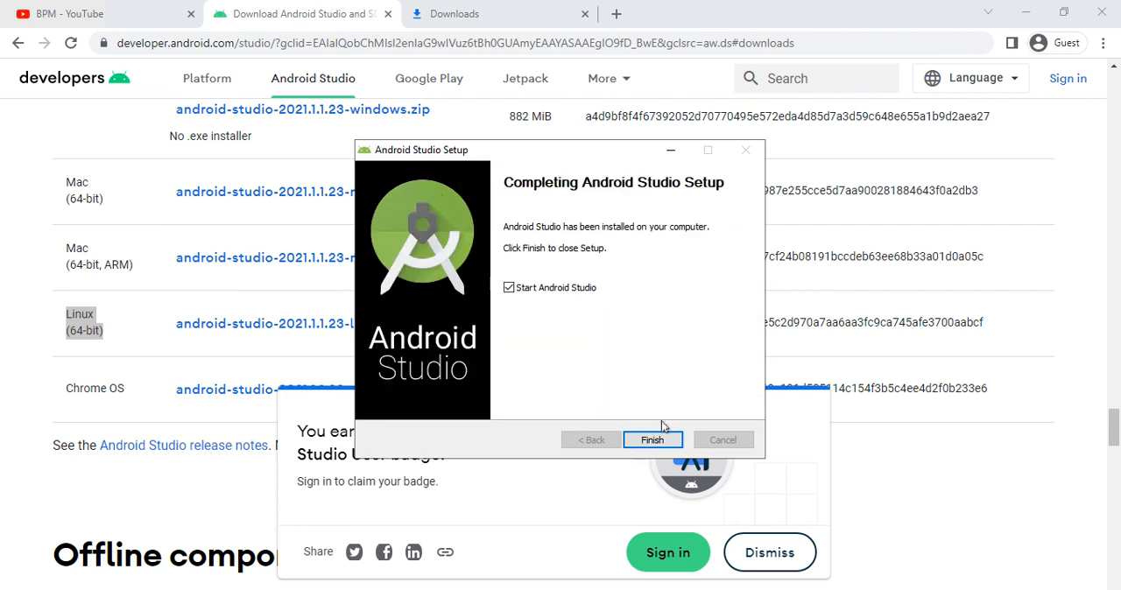
pyautogui.click(651, 440)
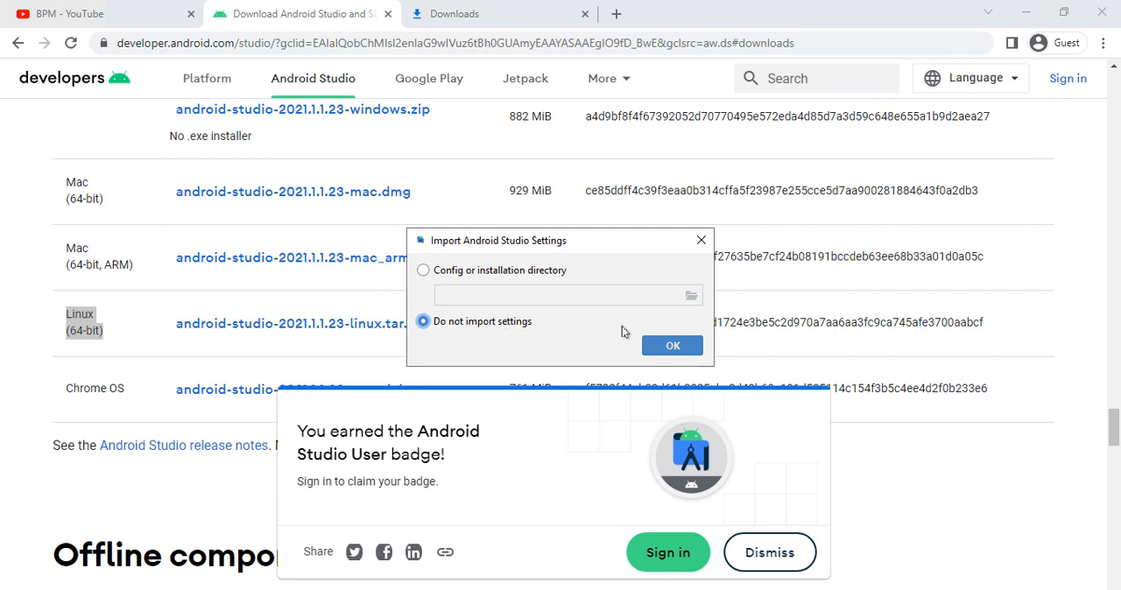
pyautogui.click(668, 348)
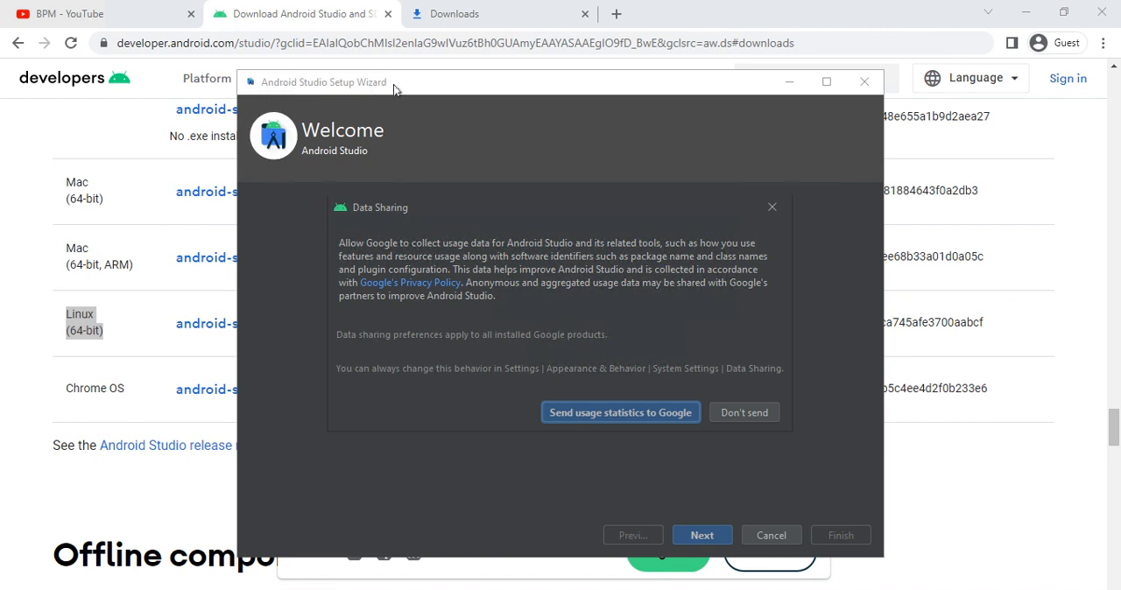
# - Allow usage statistics for Google and configure a Standard setup with the Darcula theme, continuing past the settings verification
pyautogui.click(588, 418)
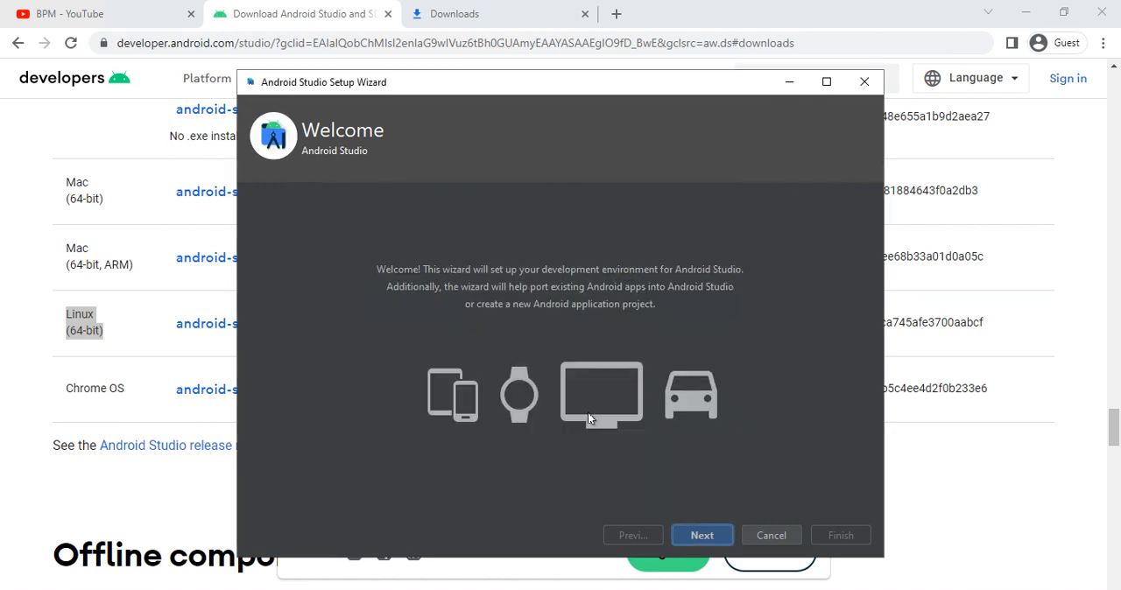
pyautogui.click(721, 535)
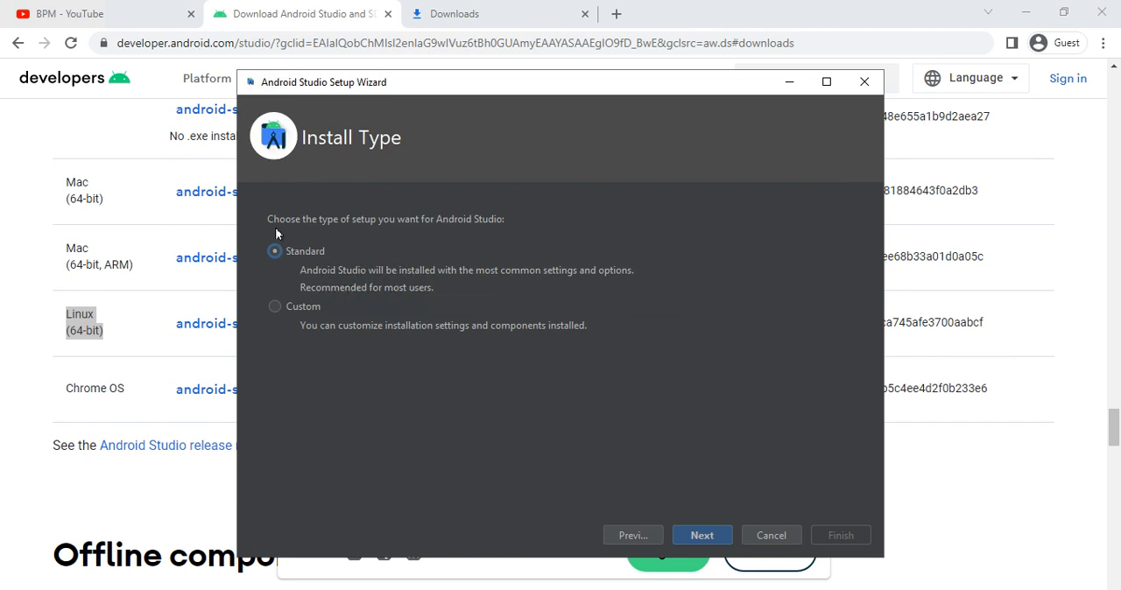
pyautogui.click(707, 536)
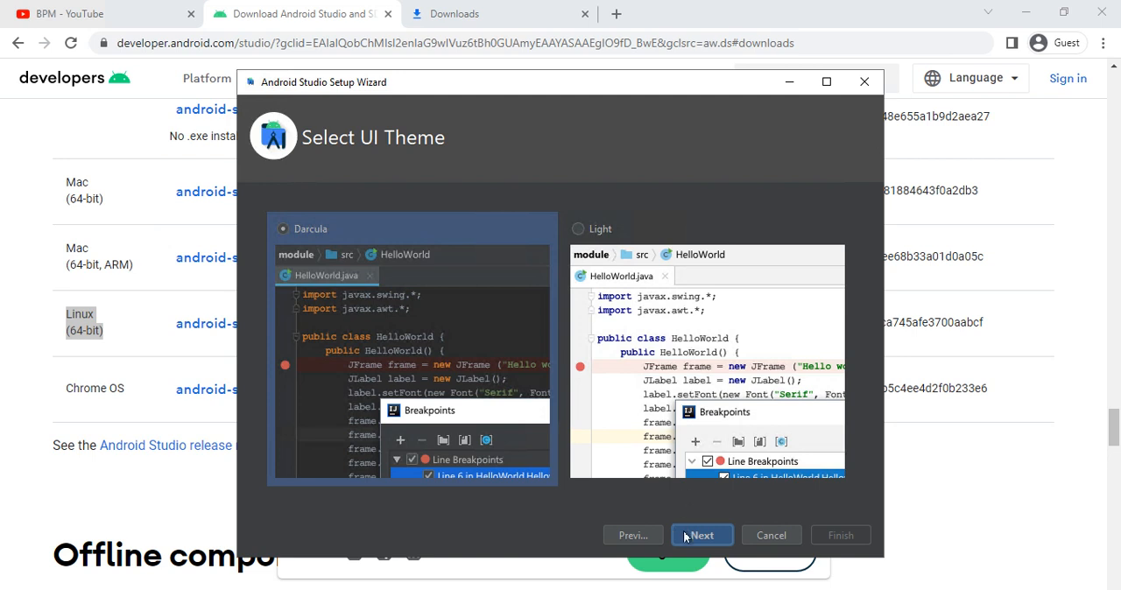
pyautogui.click(685, 536)
pyautogui.moveTo(415, 89); pyautogui.dragTo(377, 88)
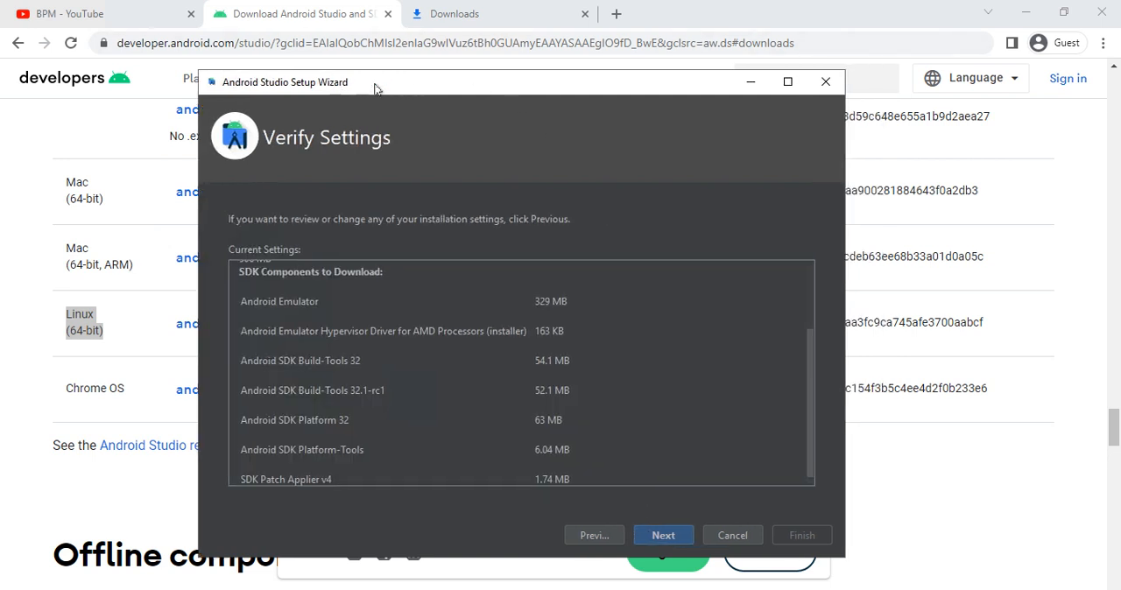
pyautogui.doubleClick(374, 86)
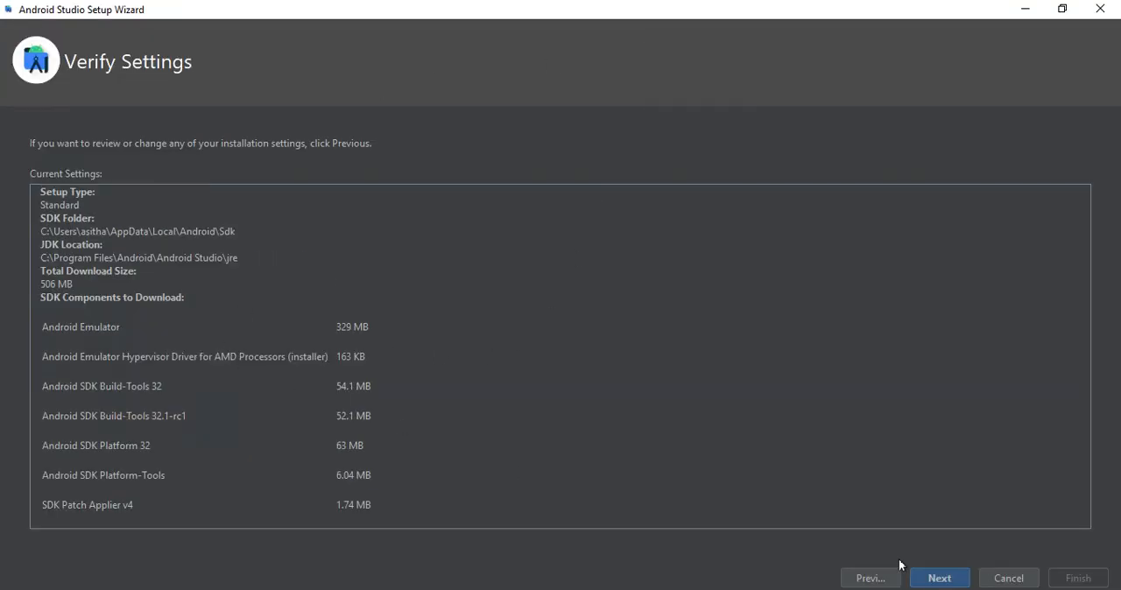
pyautogui.click(928, 577)
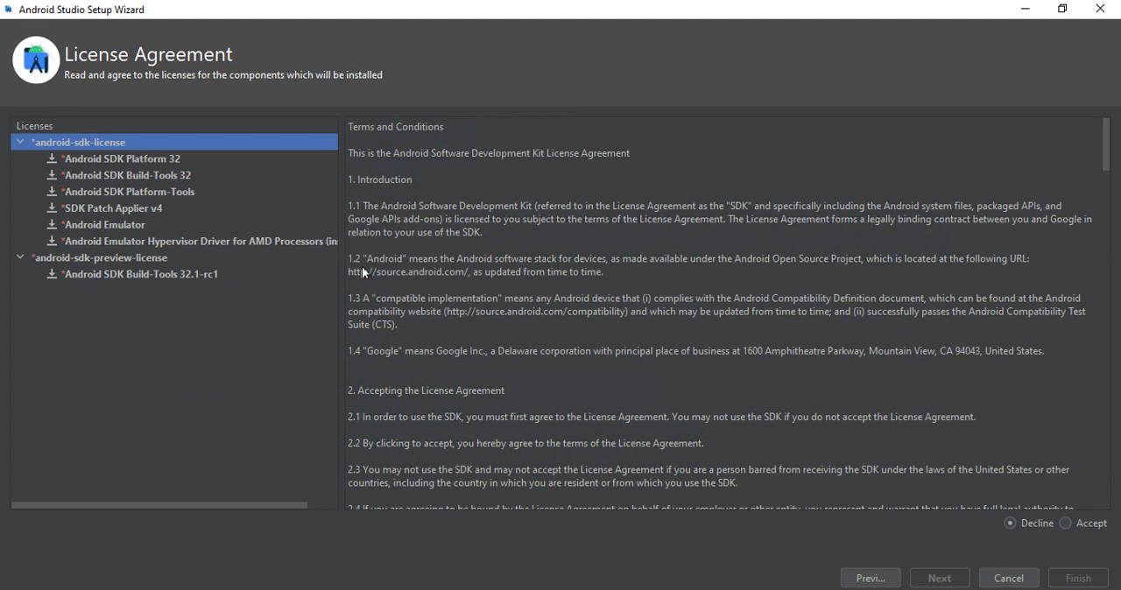
# - Review the components and terms under android-sdk-license and accept that license agreement
pyautogui.click(150, 157)
pyautogui.click(138, 180)
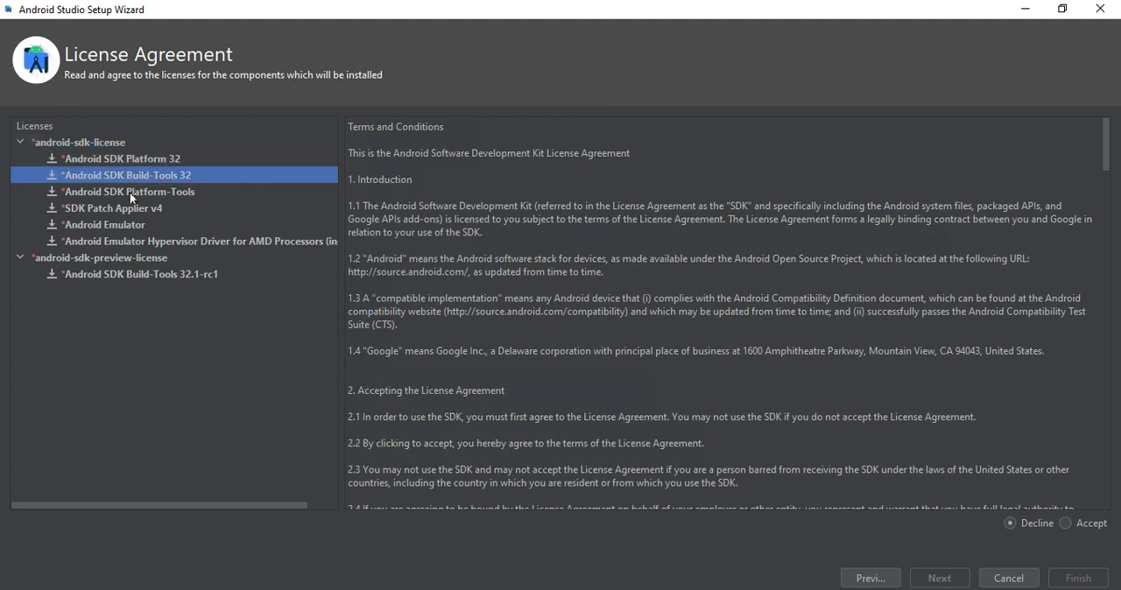
pyautogui.click(129, 192)
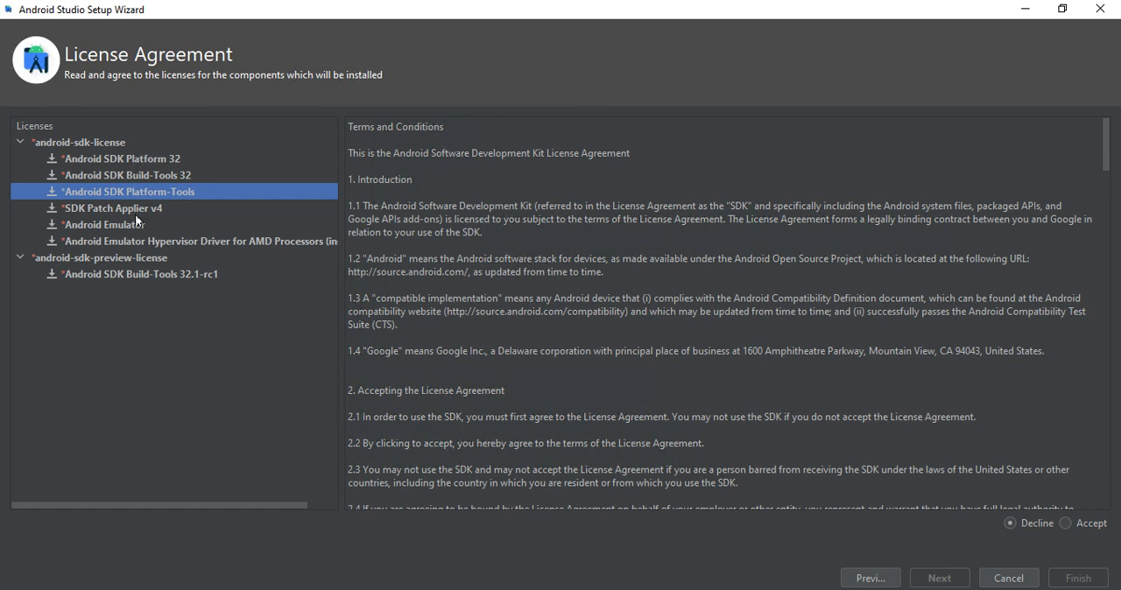
pyautogui.click(126, 226)
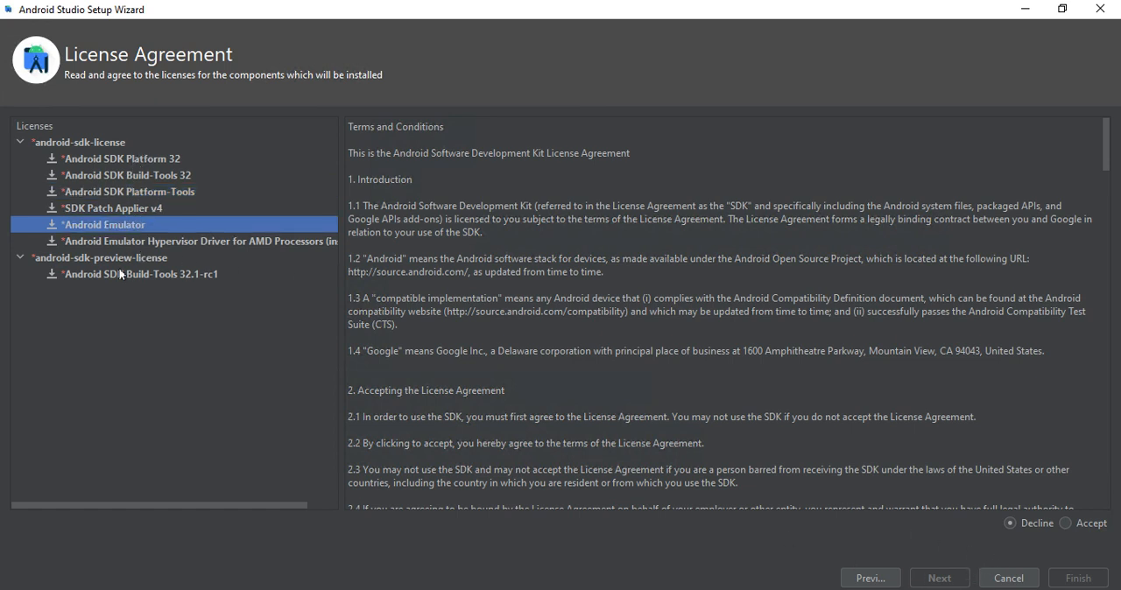
pyautogui.click(120, 274)
pyautogui.click(125, 226)
pyautogui.scroll(-3, 585, 419)
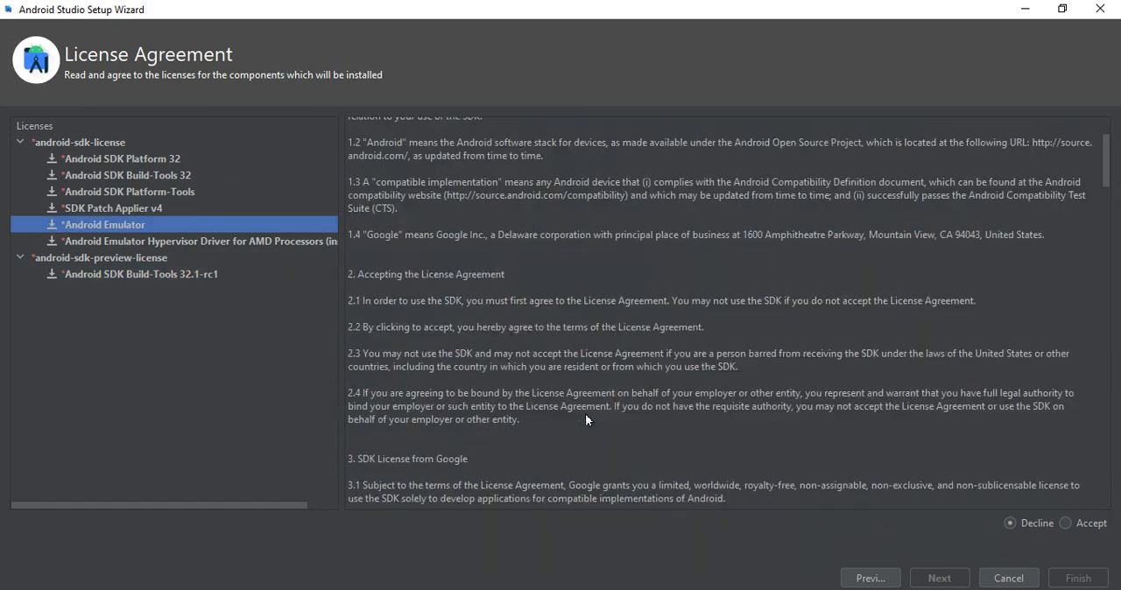
pyautogui.scroll(-20, 584, 419)
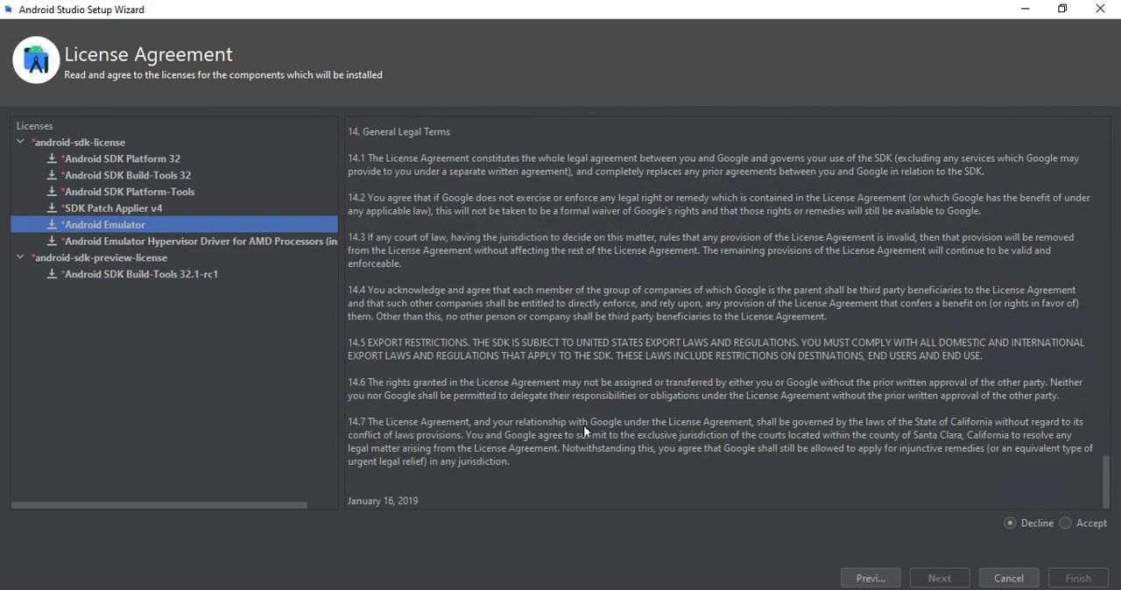
pyautogui.scroll(20, 585, 430)
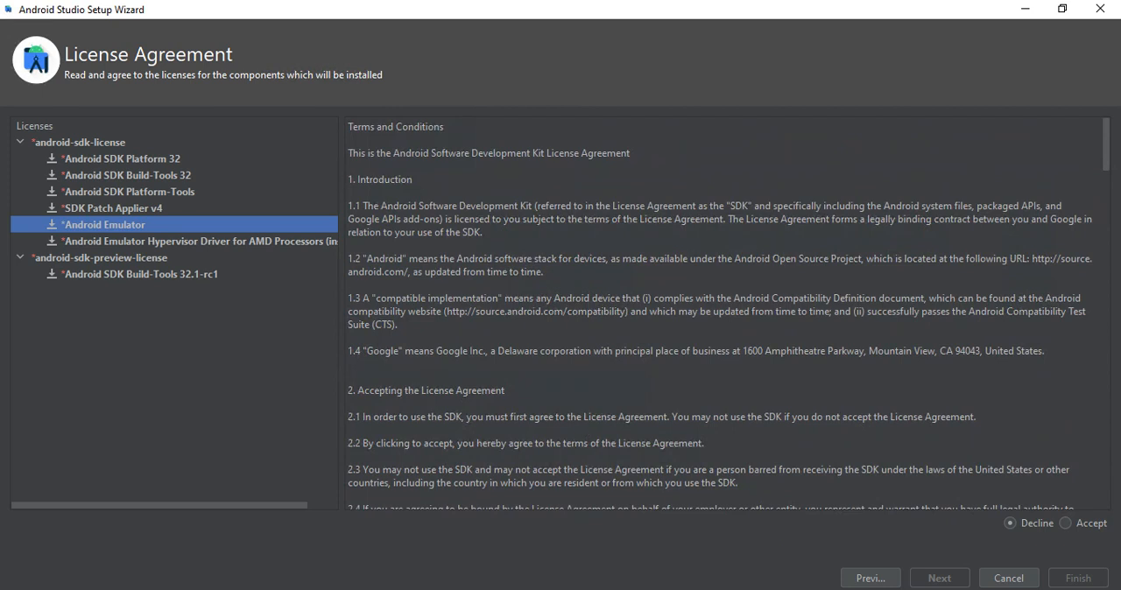
pyautogui.click(1062, 523)
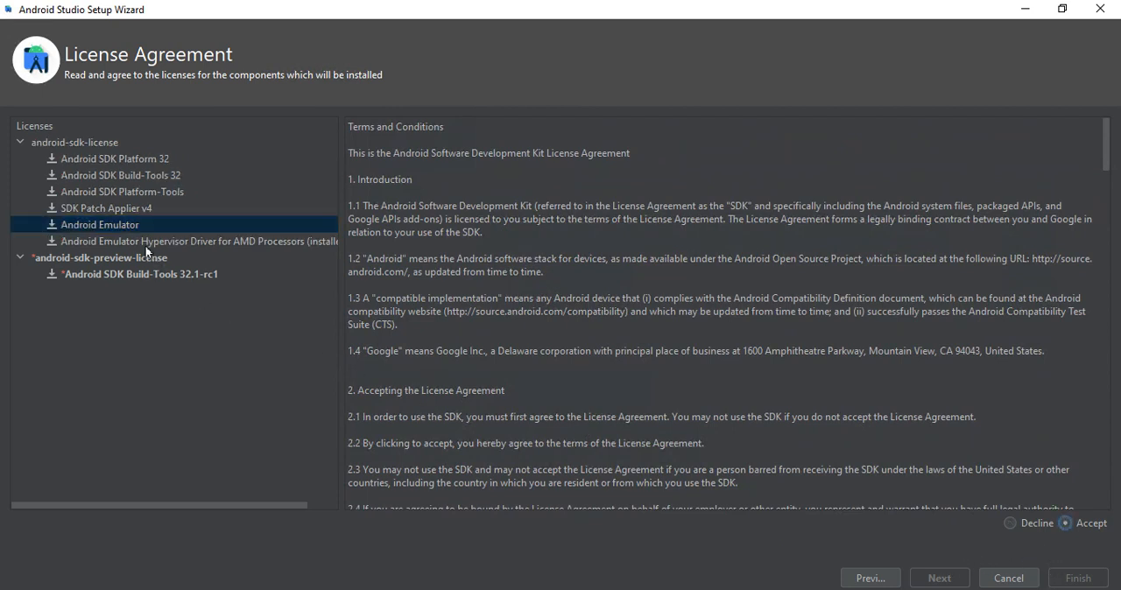
# - Accept the android-sdk-preview-license for Android SDK Build-Tools 32.1-rc1 and start downloading the components
pyautogui.click(134, 224)
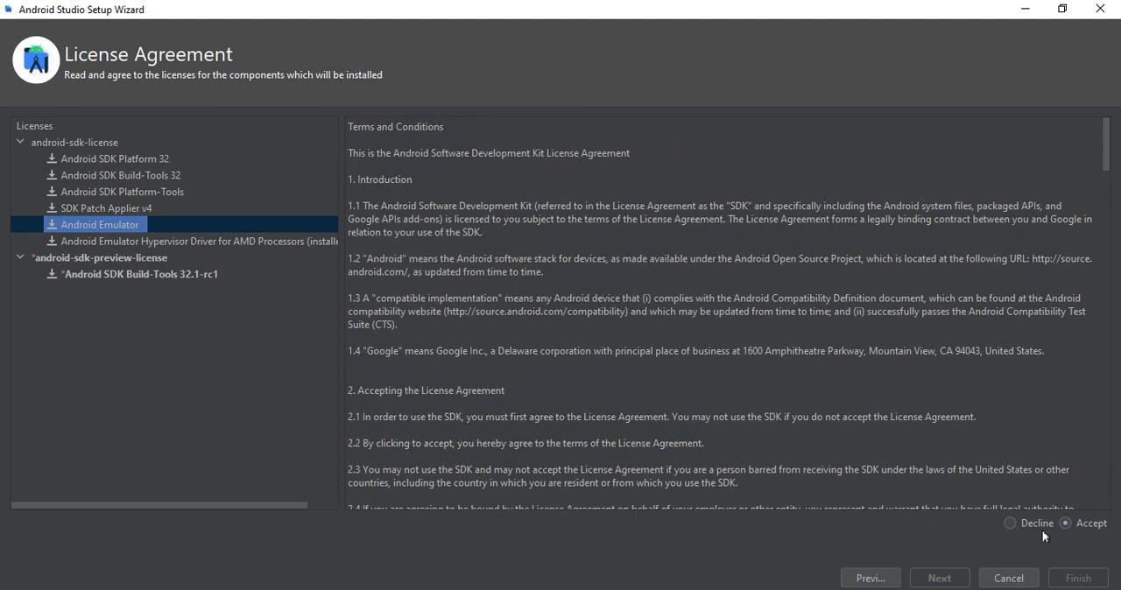
pyautogui.click(114, 159)
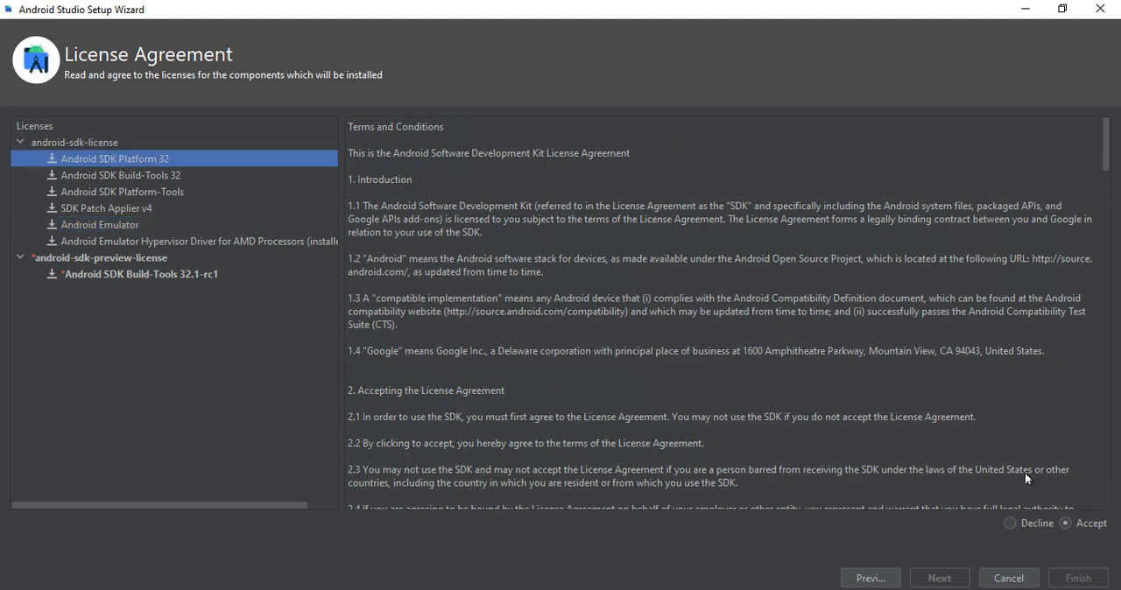
pyautogui.click(178, 175)
pyautogui.click(176, 188)
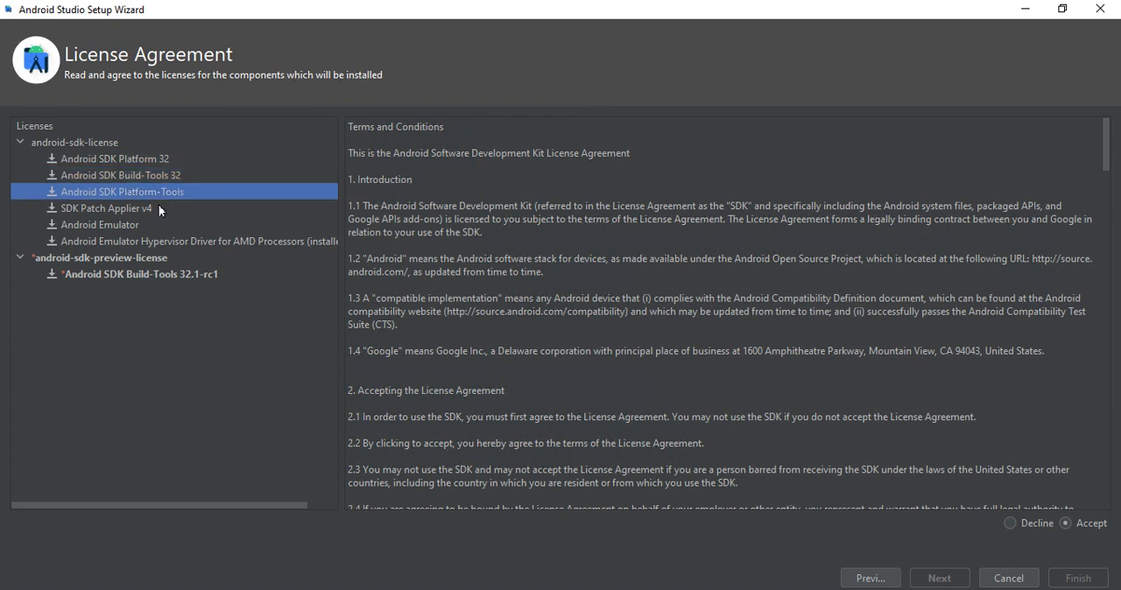
pyautogui.click(155, 209)
pyautogui.click(144, 230)
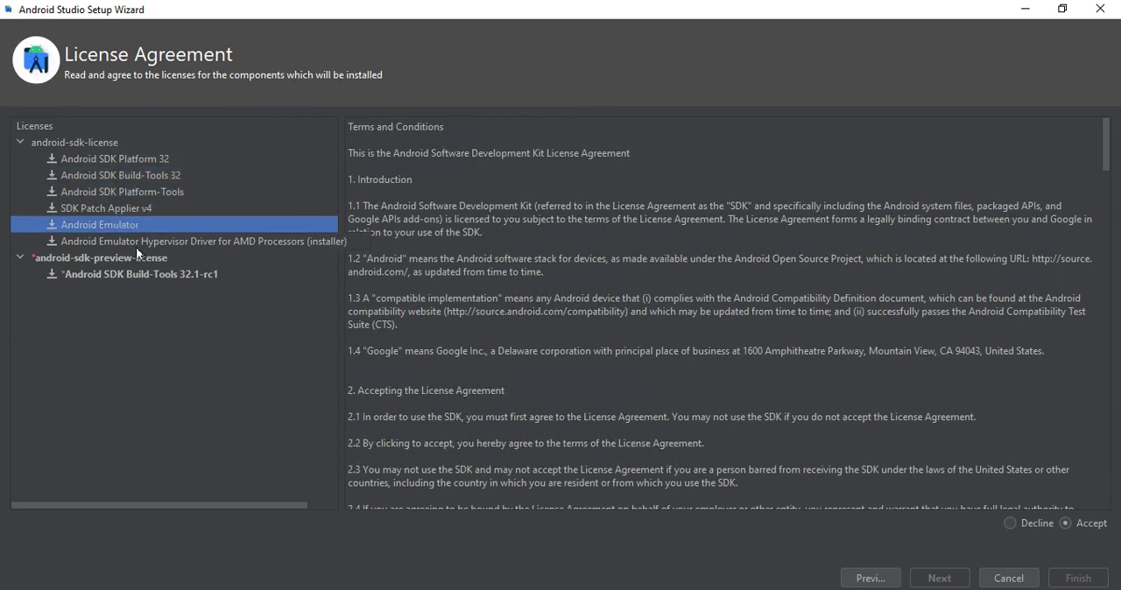
pyautogui.click(136, 247)
pyautogui.click(128, 274)
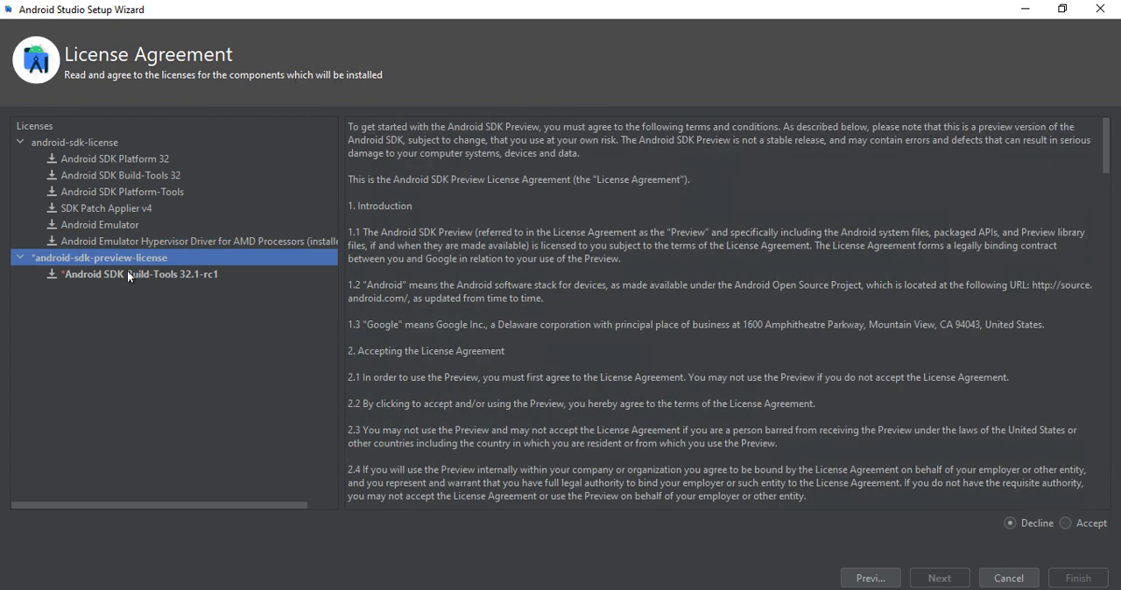
pyautogui.click(1065, 523)
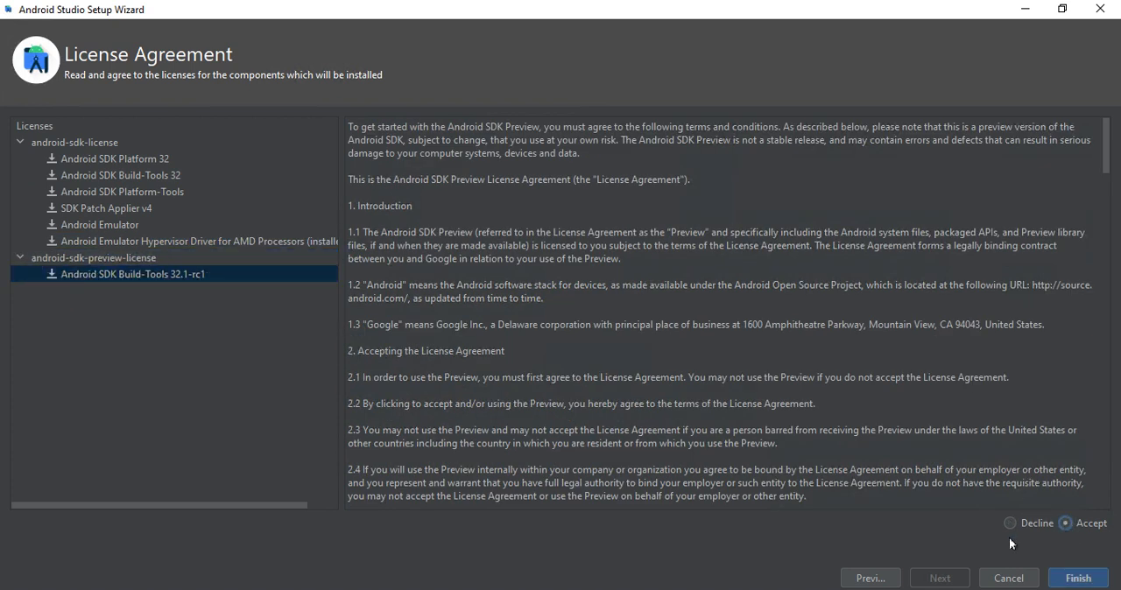
pyautogui.scroll(-15, 680, 458)
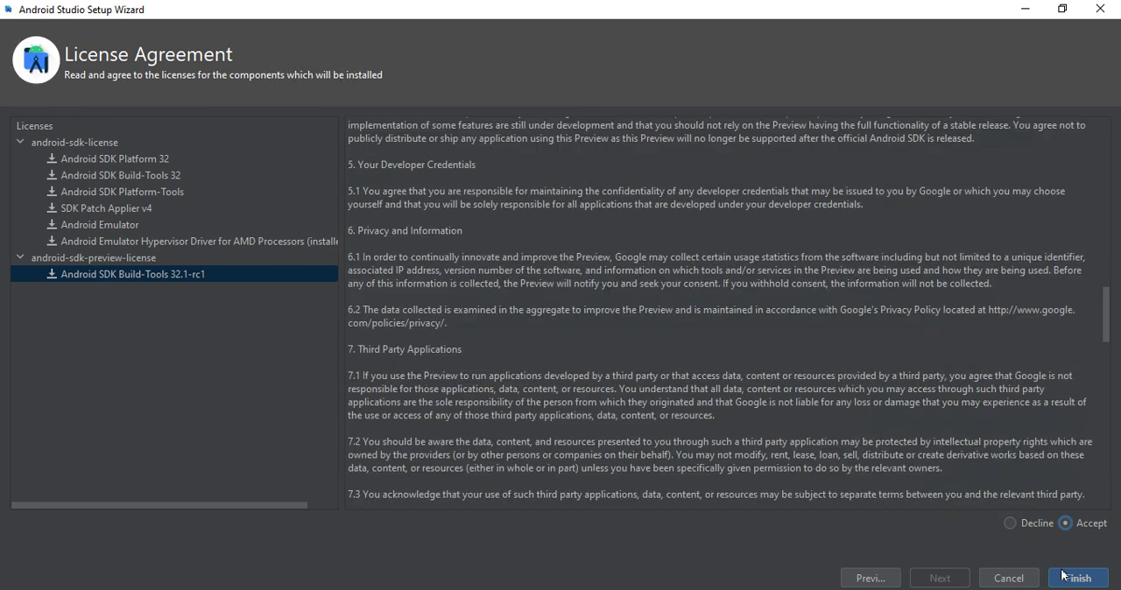
pyautogui.click(1064, 575)
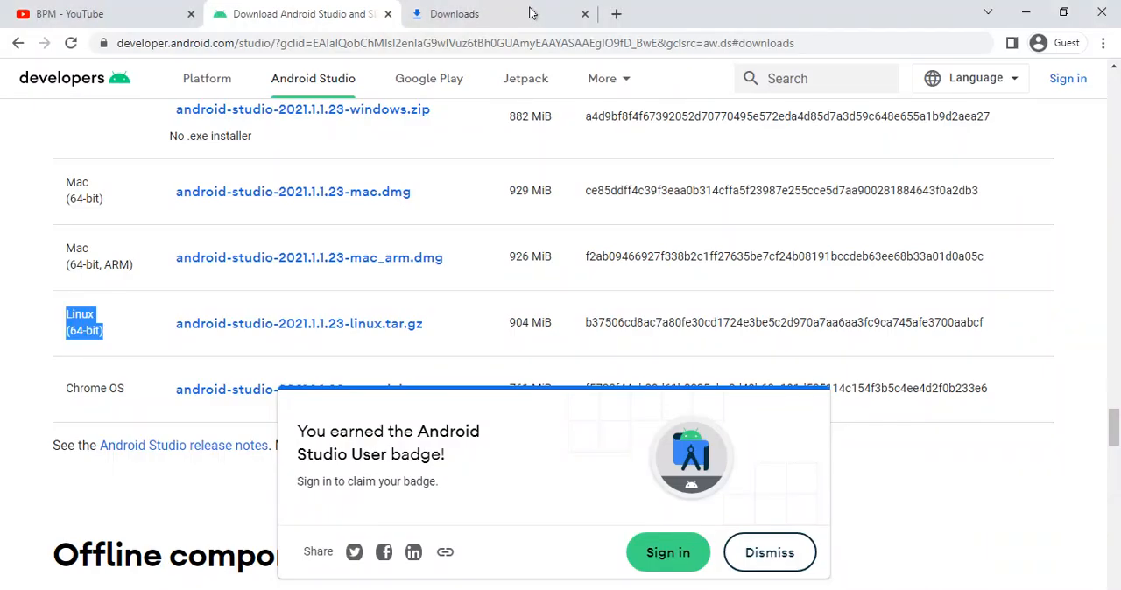
# - Search for "fast" in a new browser tab and measure the internet speed on Fast.com
pyautogui.click(612, 16)
pyautogui.write('fast')
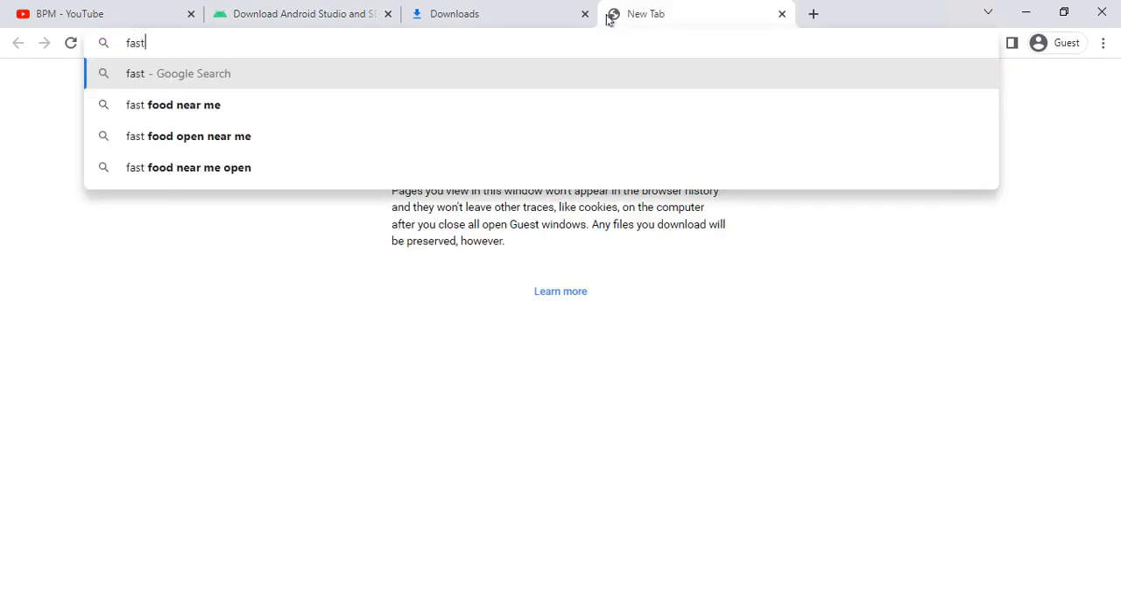
pyautogui.press('Return')
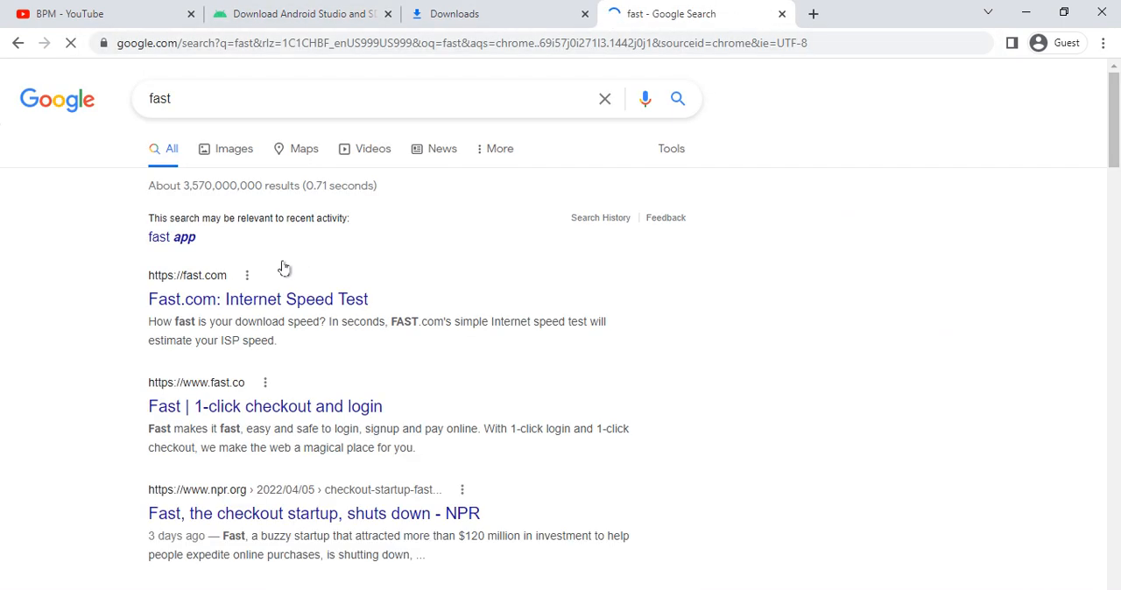
pyautogui.click(173, 300)
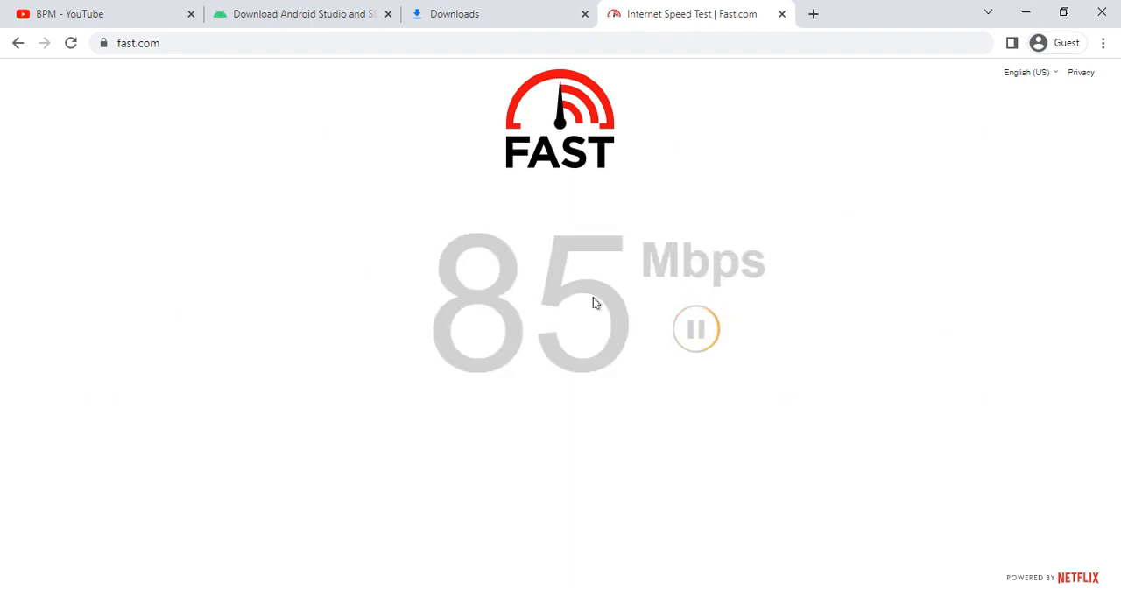
pyautogui.moveTo(438, 302); pyautogui.dragTo(837, 338)
pyautogui.click(954, 445)
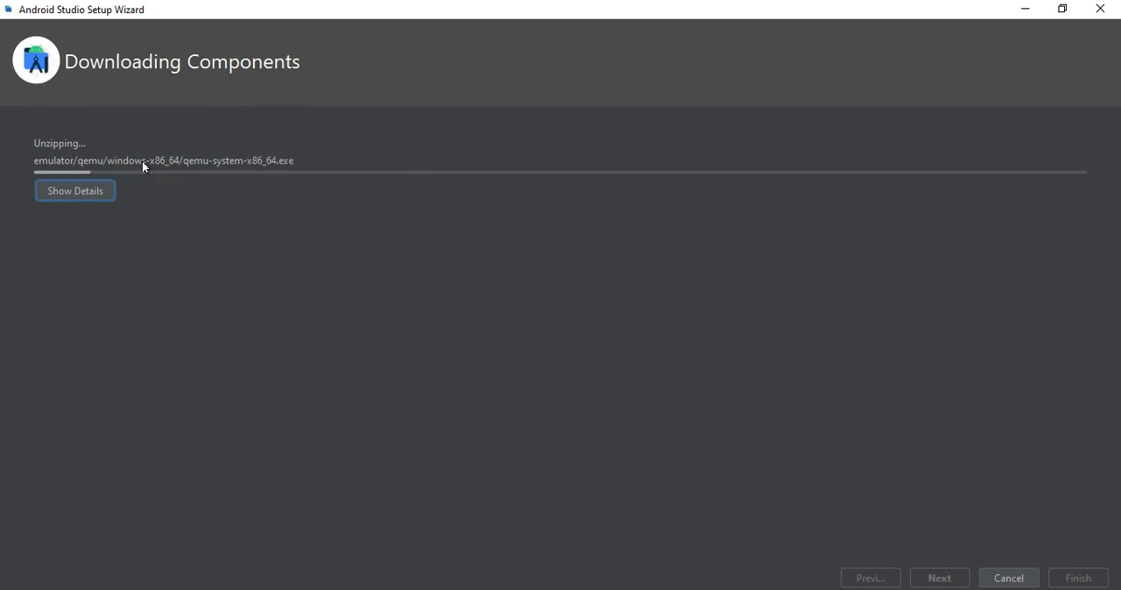
# - Show the component download details in the Android Studio Setup Wizard and finish the wizard once installation completes
pyautogui.click(56, 185)
pyautogui.moveTo(105, 280); pyautogui.dragTo(435, 335)
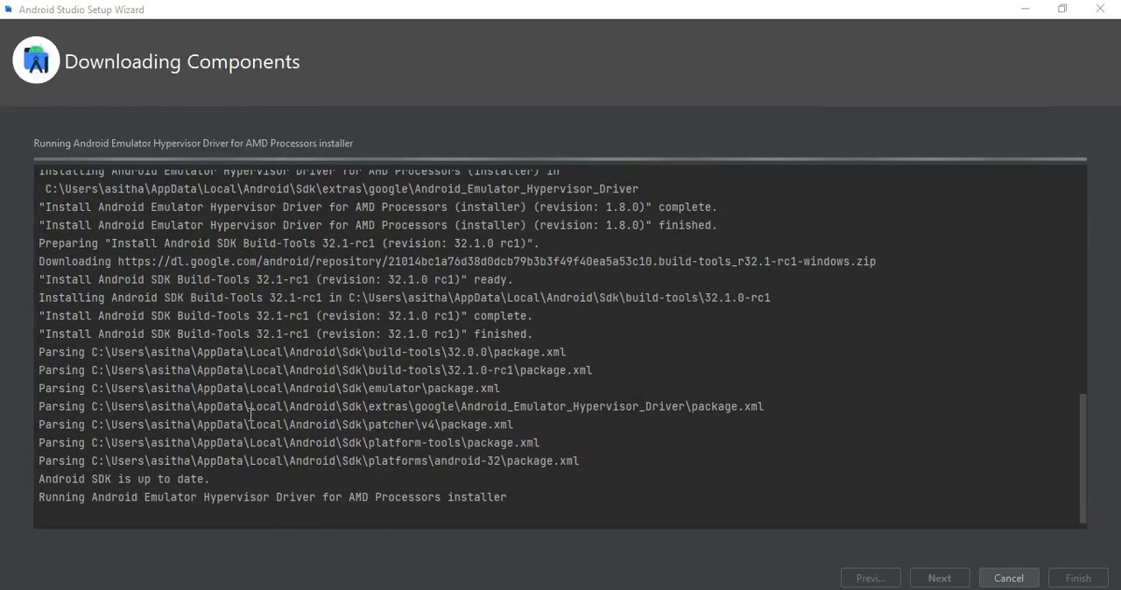
pyautogui.moveTo(44, 406); pyautogui.dragTo(262, 425)
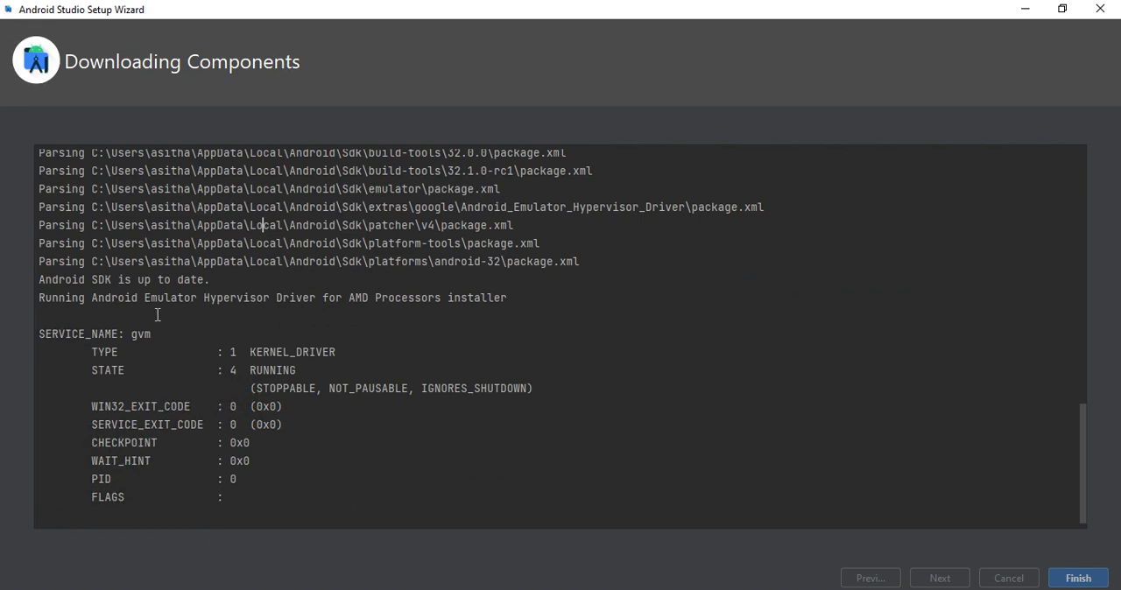
pyautogui.click(1070, 577)
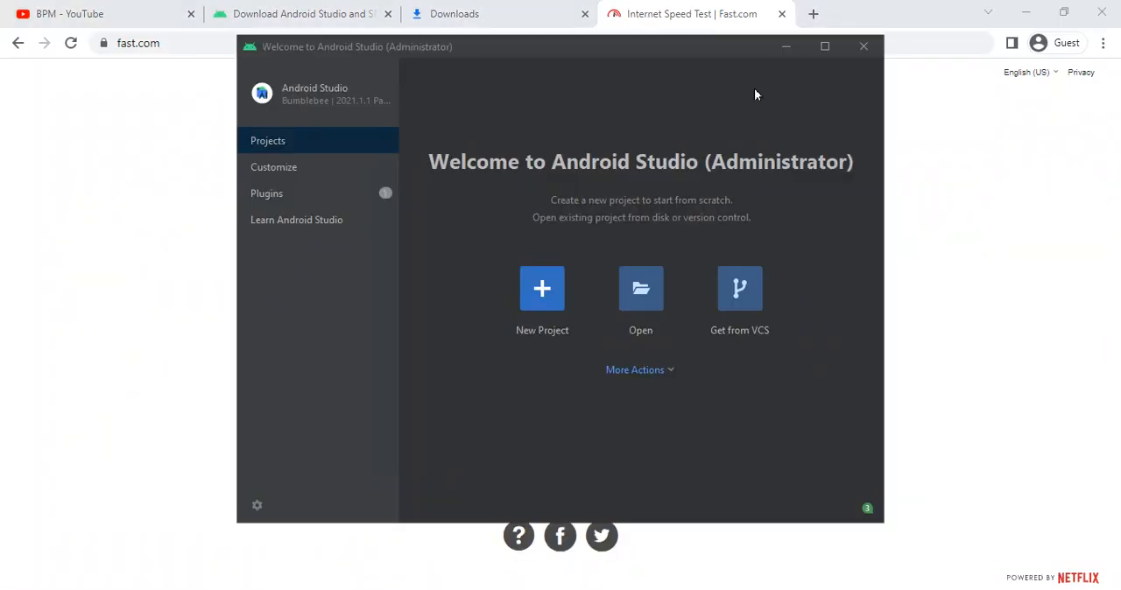
# - Maximize the welcome window, look through the Customize, Plugins and Learn Android Studio pages, and return to Projects
pyautogui.click(824, 46)
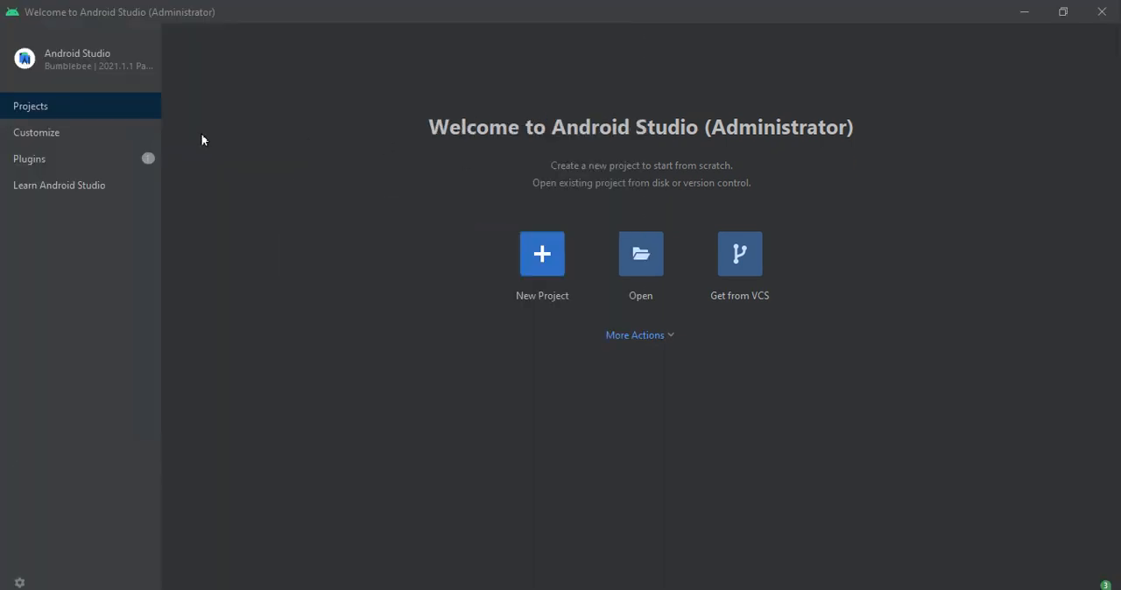
pyautogui.click(31, 133)
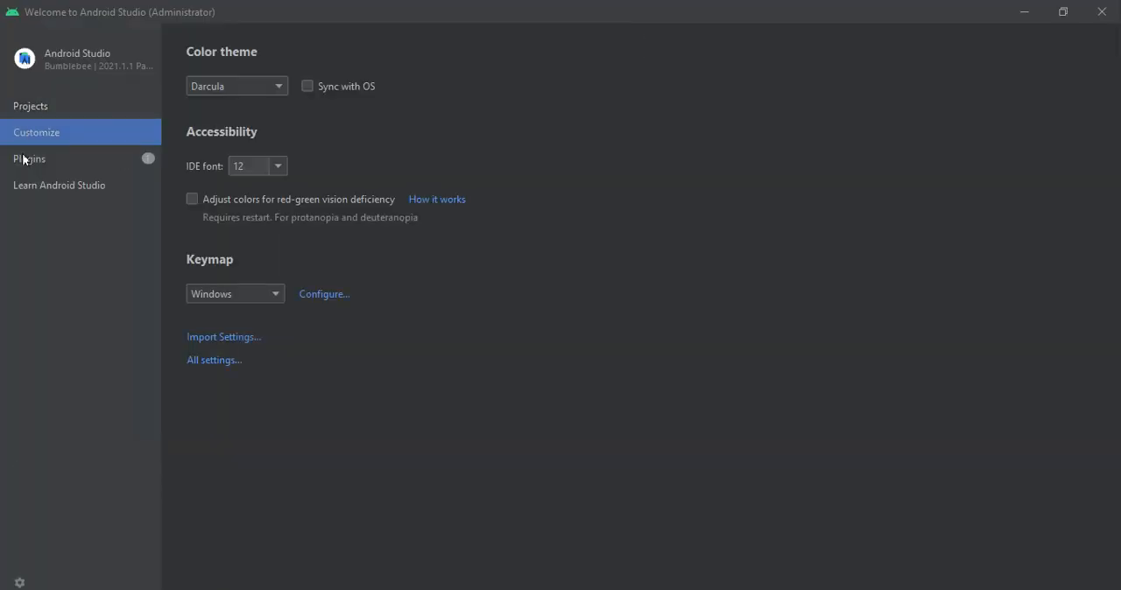
pyautogui.click(24, 159)
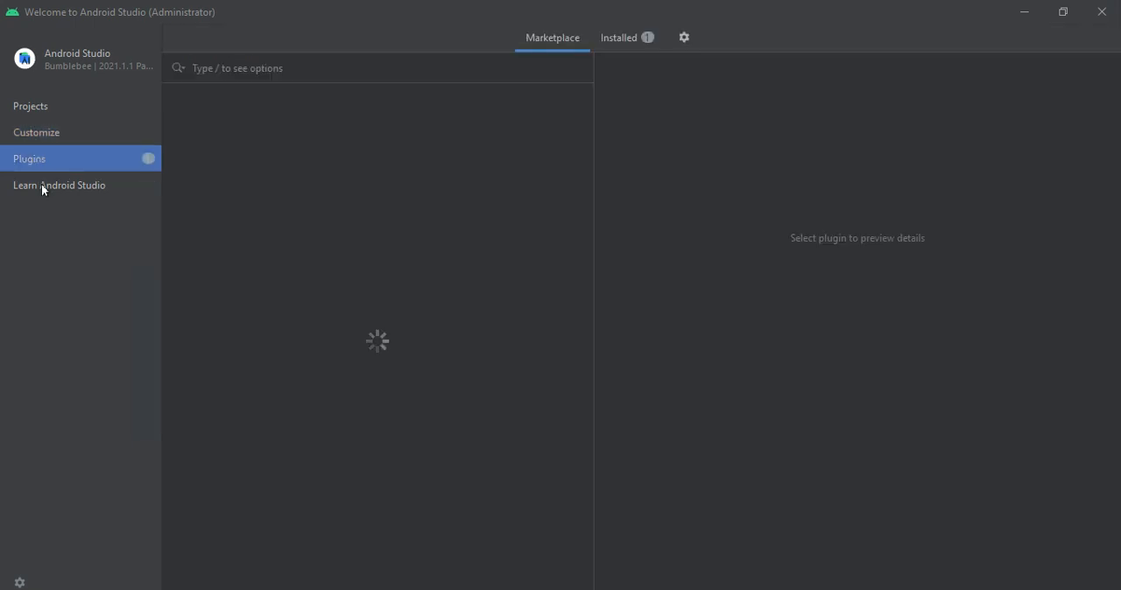
pyautogui.click(41, 184)
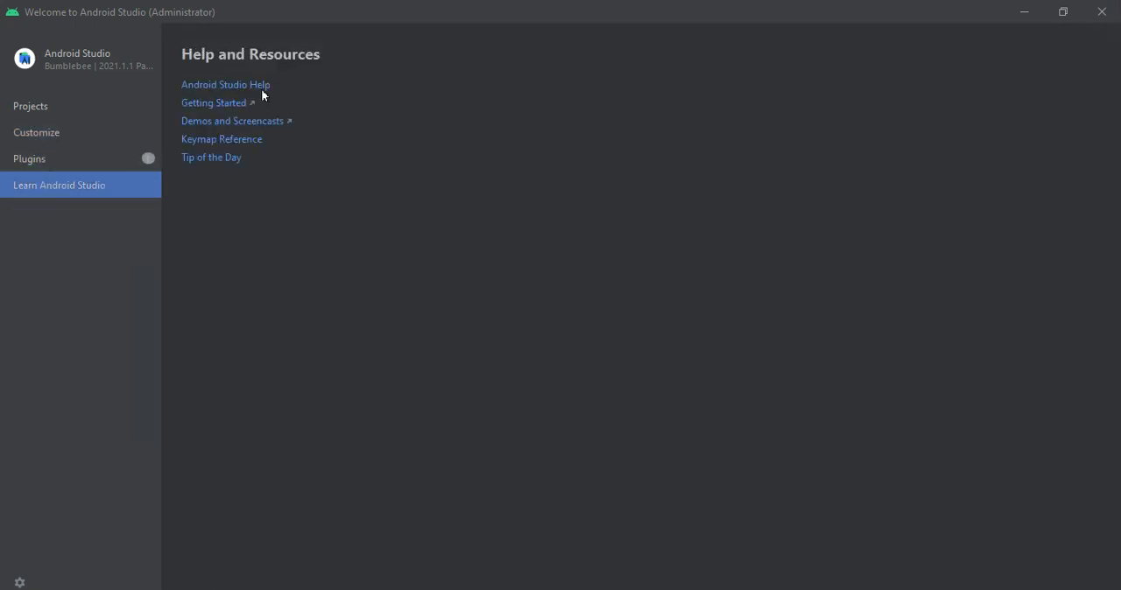
pyautogui.click(57, 138)
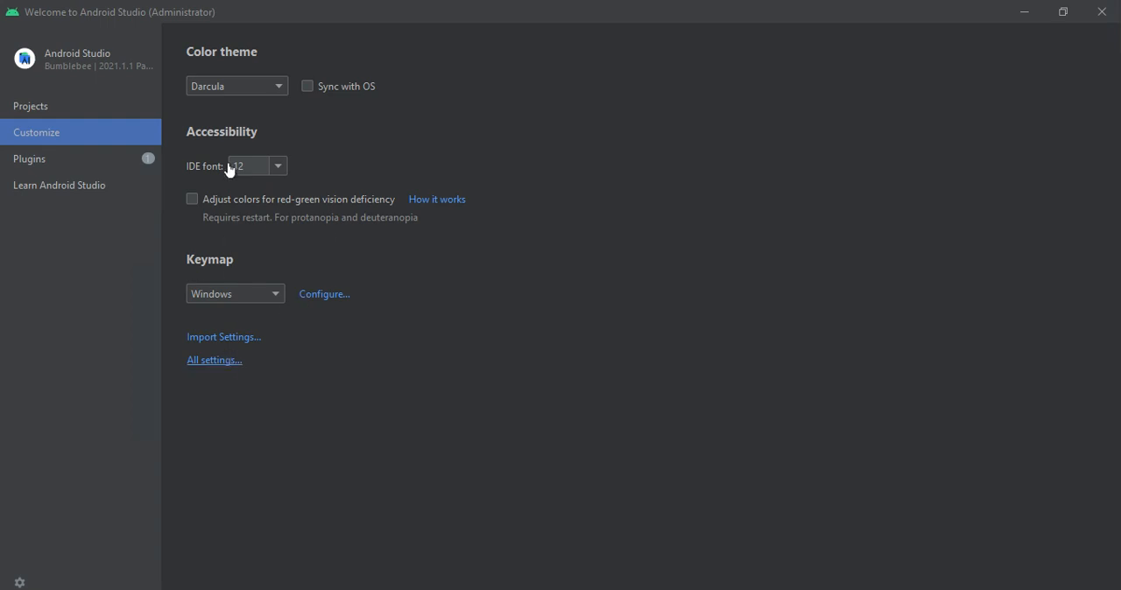
pyautogui.click(247, 86)
pyautogui.click(54, 114)
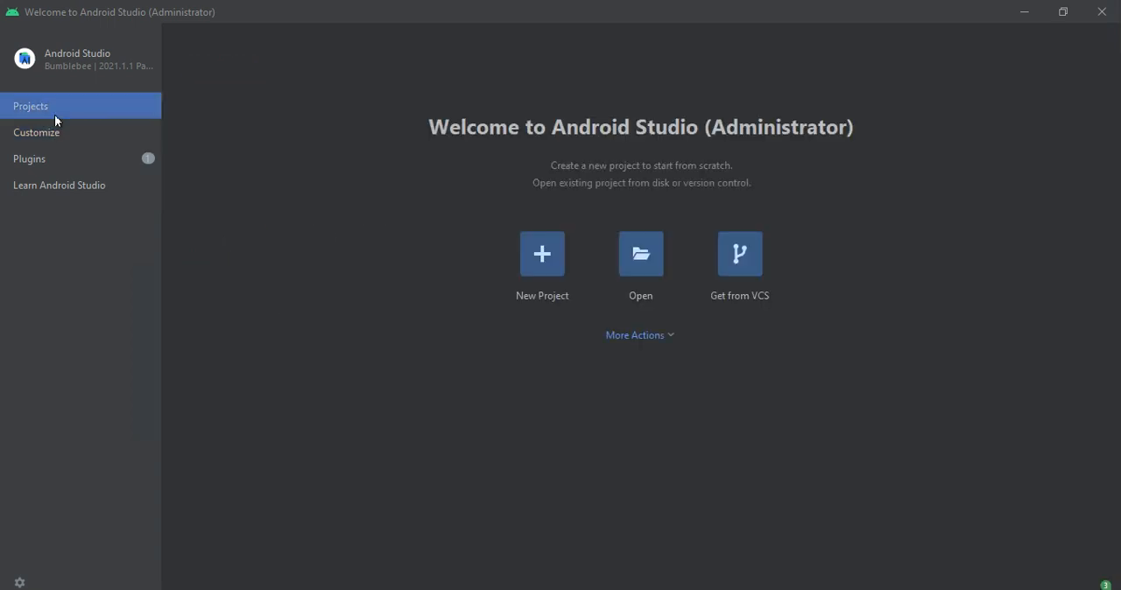
# - Create a new phone and tablet project from the Empty Compose Activity template, keeping the default name, location and minimum SDK
pyautogui.click(560, 252)
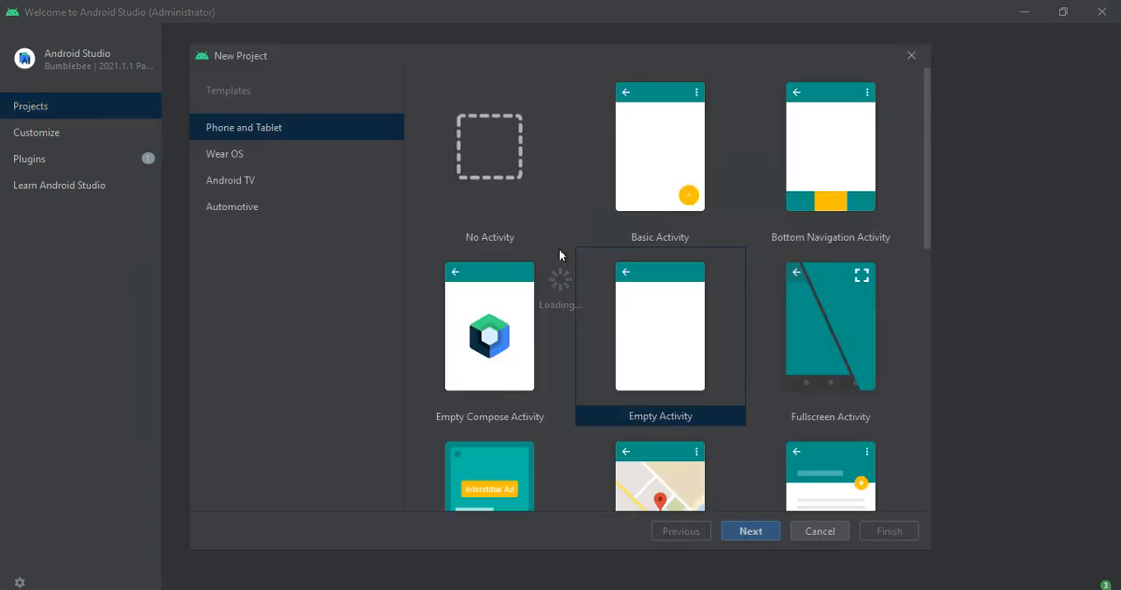
pyautogui.click(512, 329)
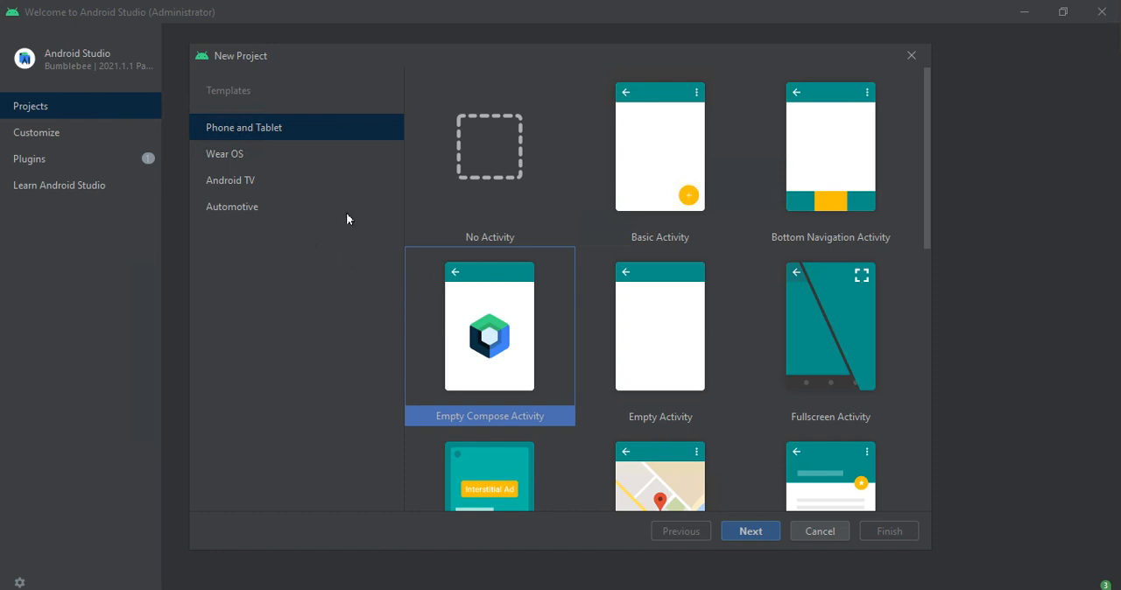
pyautogui.click(747, 529)
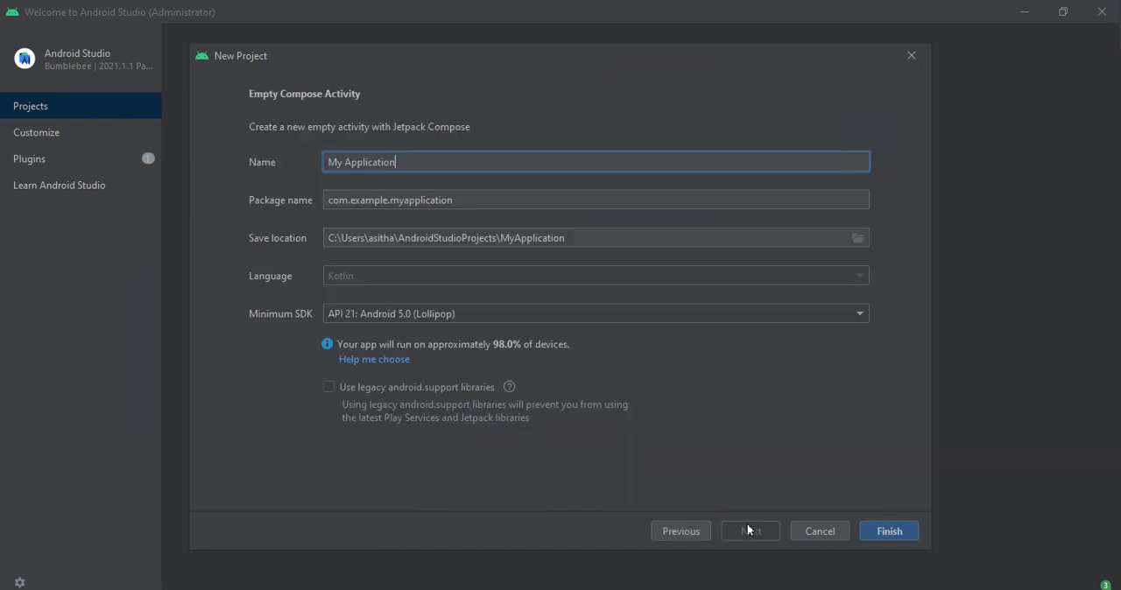
pyautogui.click(883, 537)
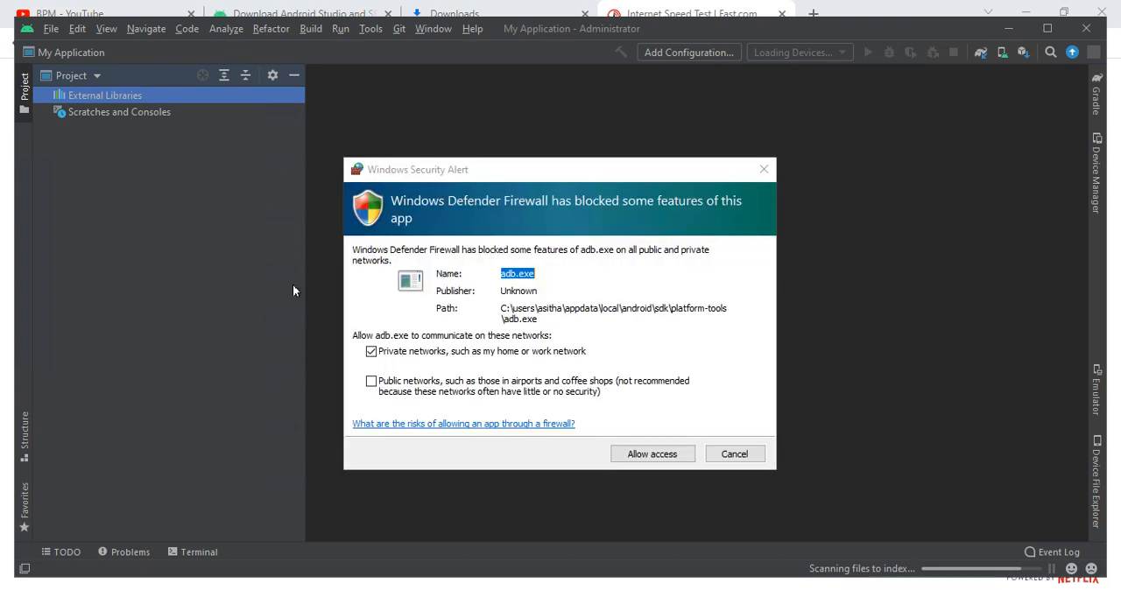
# - Allow adb.exe through the firewall on public networks as well, and close the Tip of the Day after viewing the next tip
pyautogui.click(371, 381)
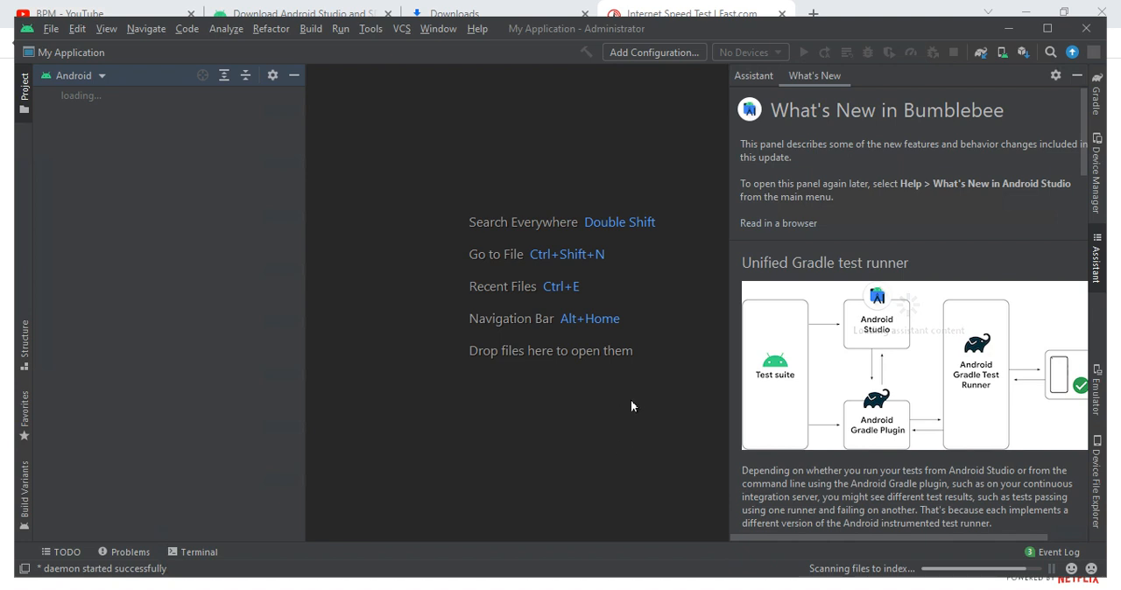
pyautogui.scroll(-5, 789, 320)
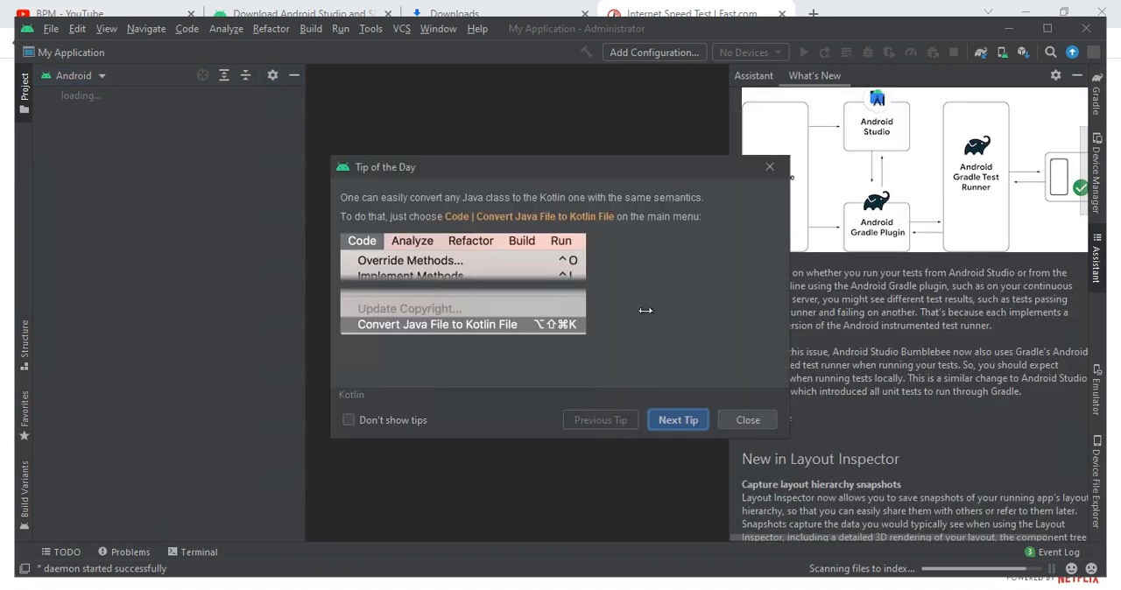
pyautogui.click(667, 421)
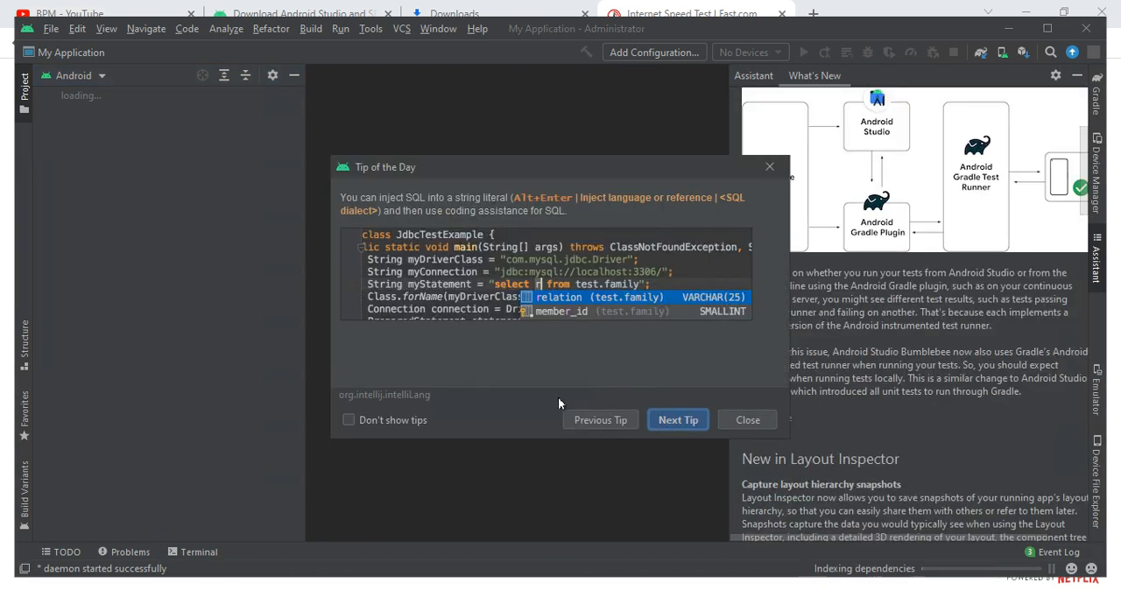
pyautogui.click(736, 420)
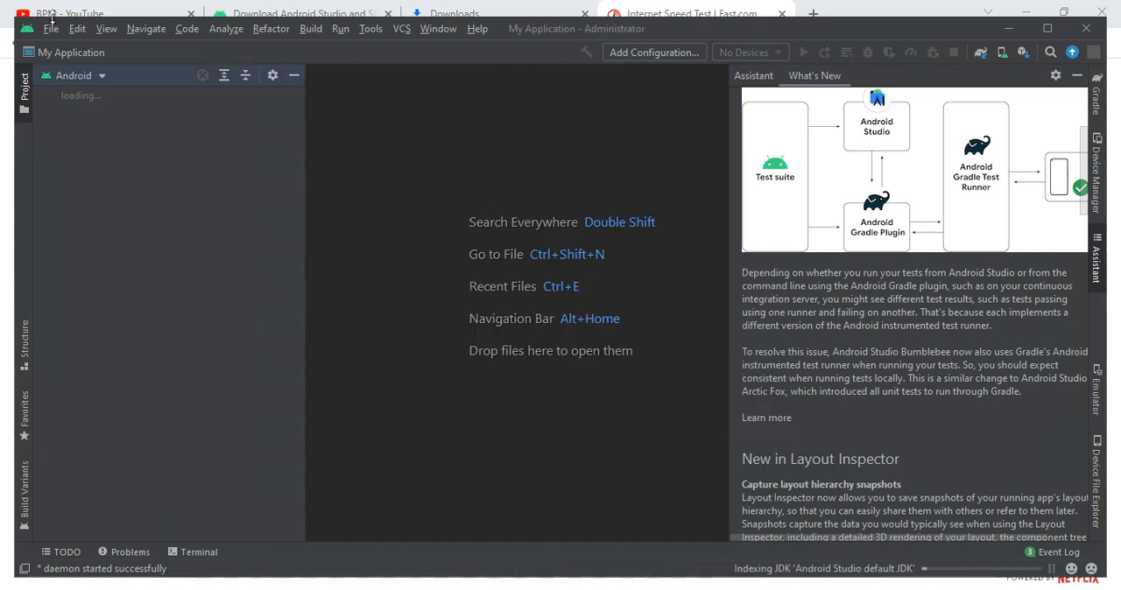
# - Switch the project view to Tests and open the Device Manager
pyautogui.click(83, 75)
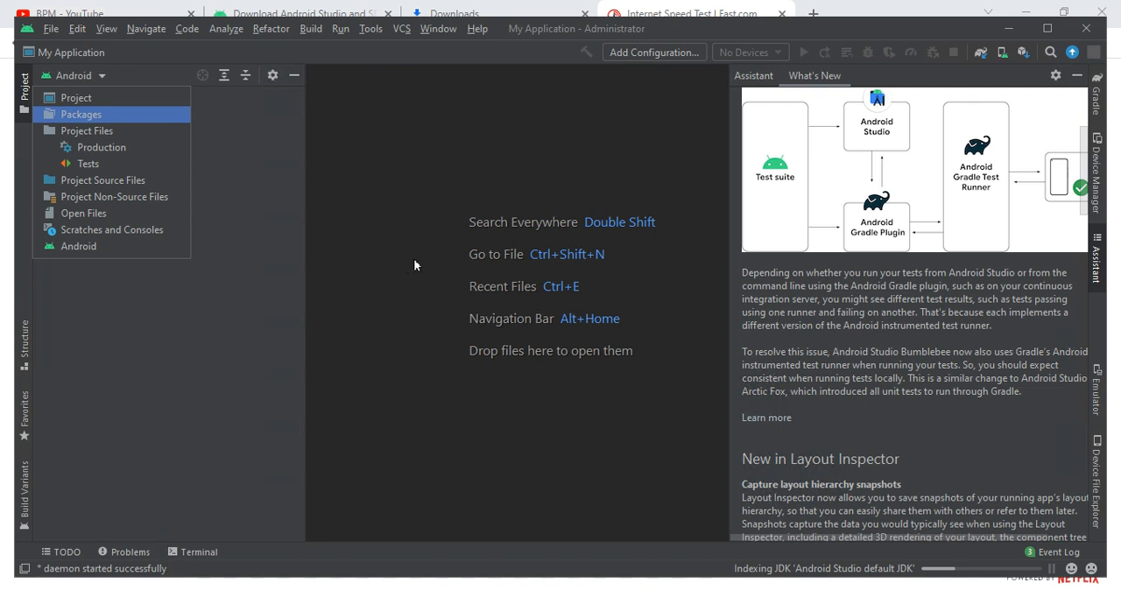
pyautogui.click(88, 162)
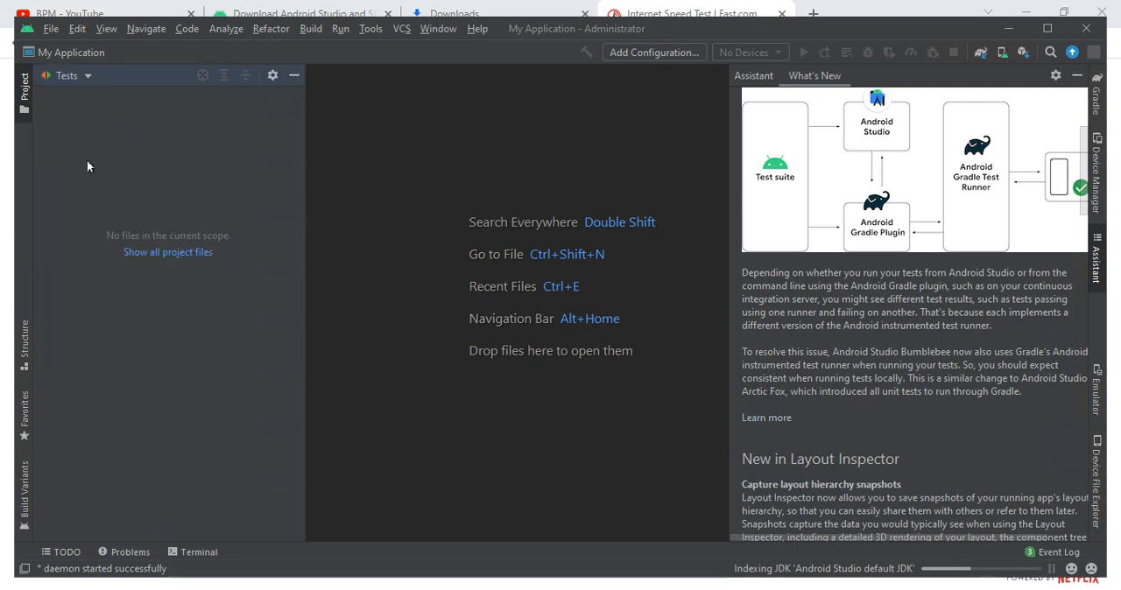
pyautogui.click(367, 30)
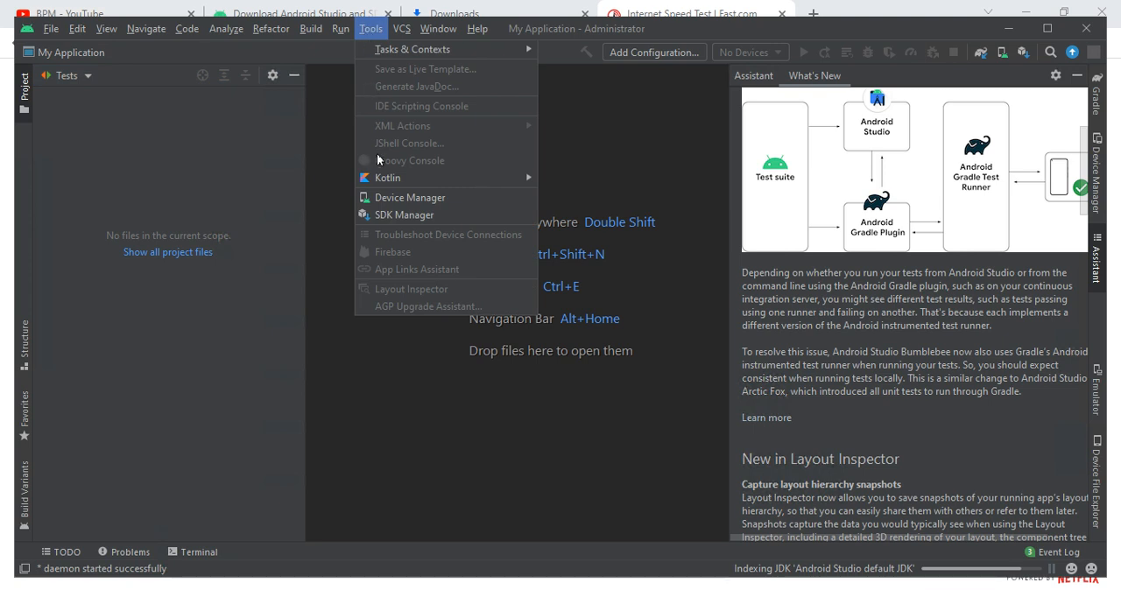
pyautogui.click(382, 197)
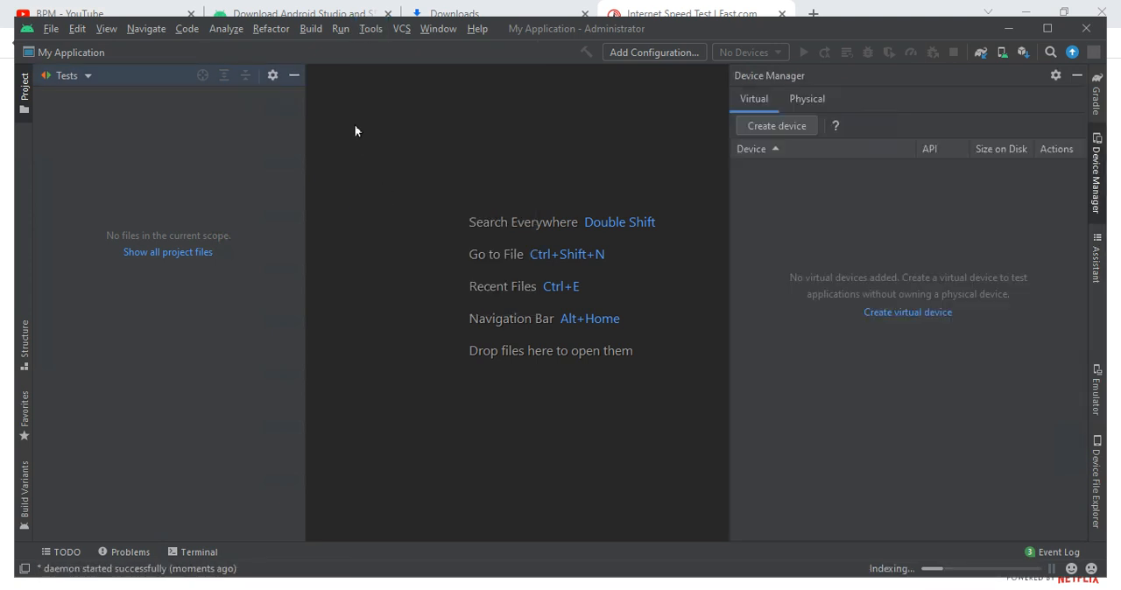
# - Open the Android SDK settings of the SDK Manager and close them without saving changes
pyautogui.click(368, 32)
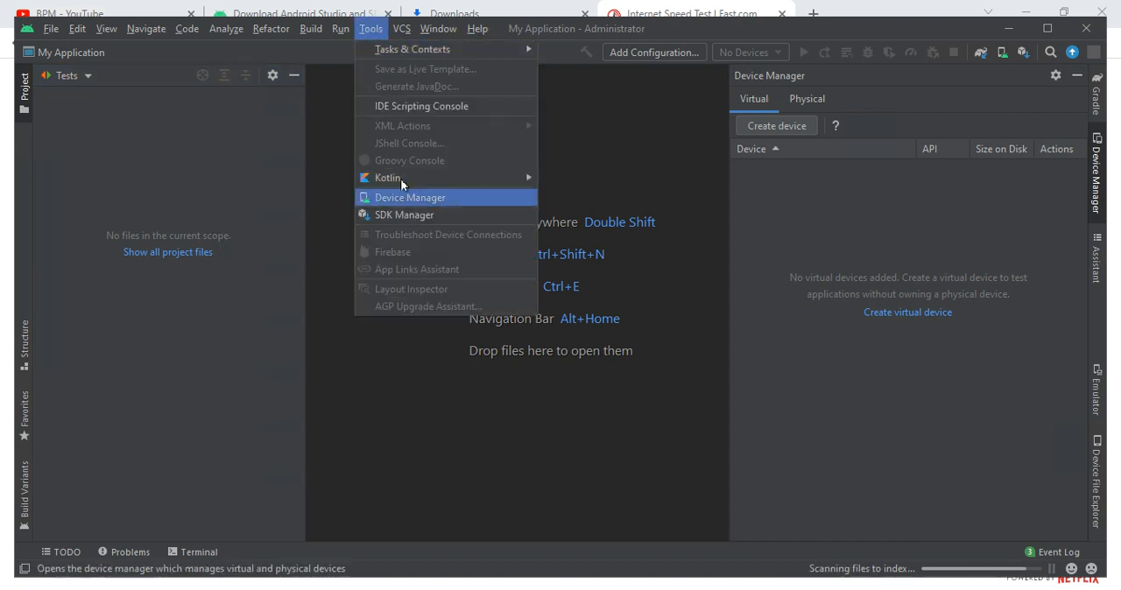
pyautogui.click(435, 214)
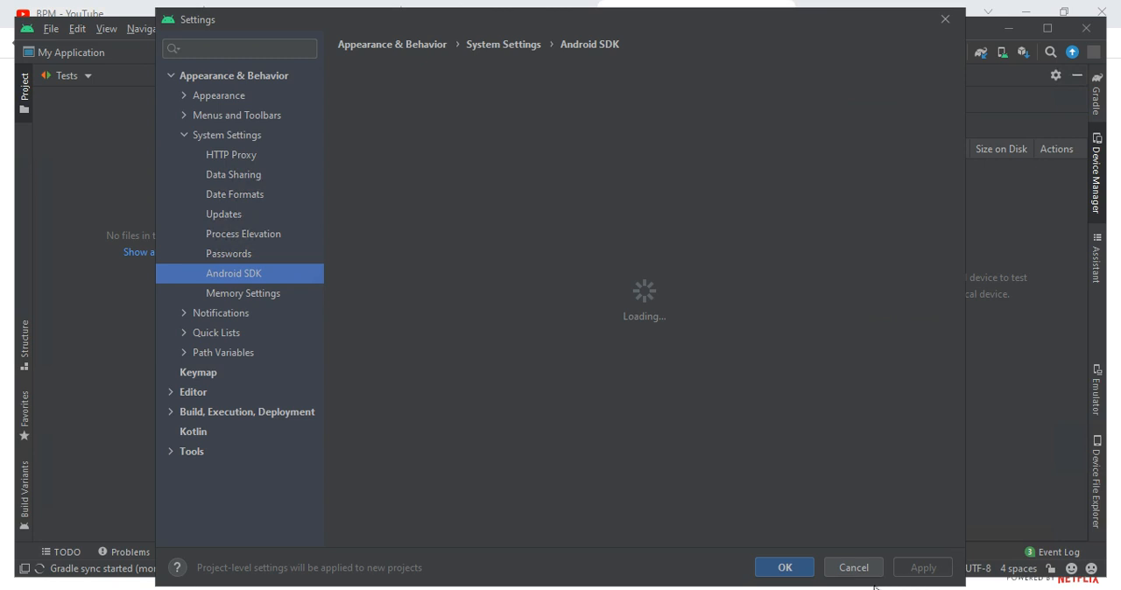
pyautogui.click(853, 568)
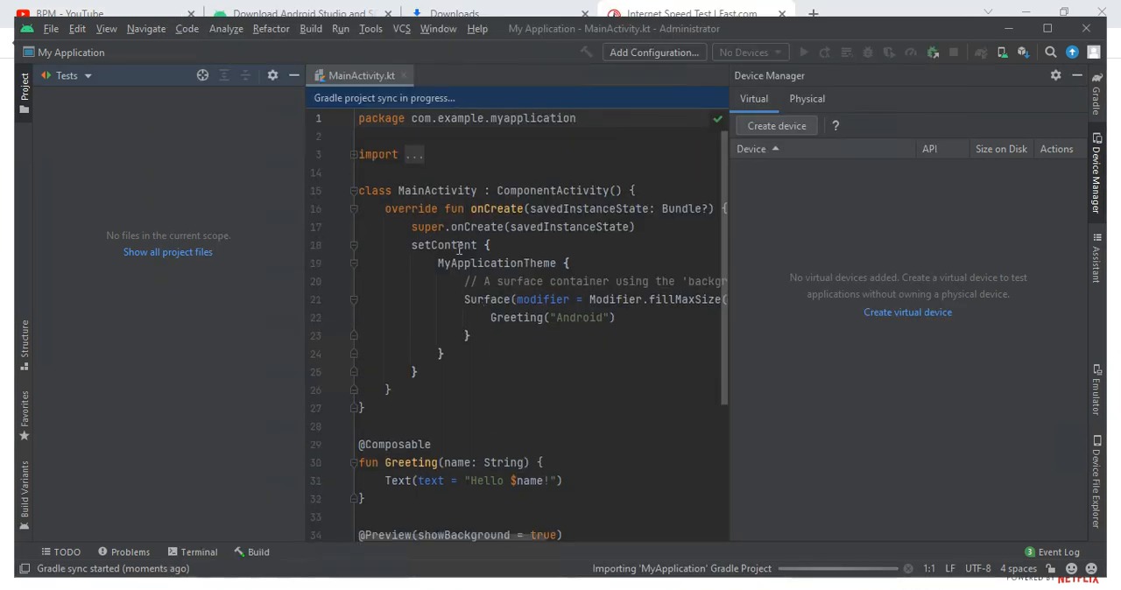
# - Review MainActivity.kt by highlighting part of the MainActivity class and the DefaultPreview function, and try to launch Android Studio again
pyautogui.moveTo(455, 245); pyautogui.dragTo(601, 428)
pyautogui.scroll(-4, 601, 428)
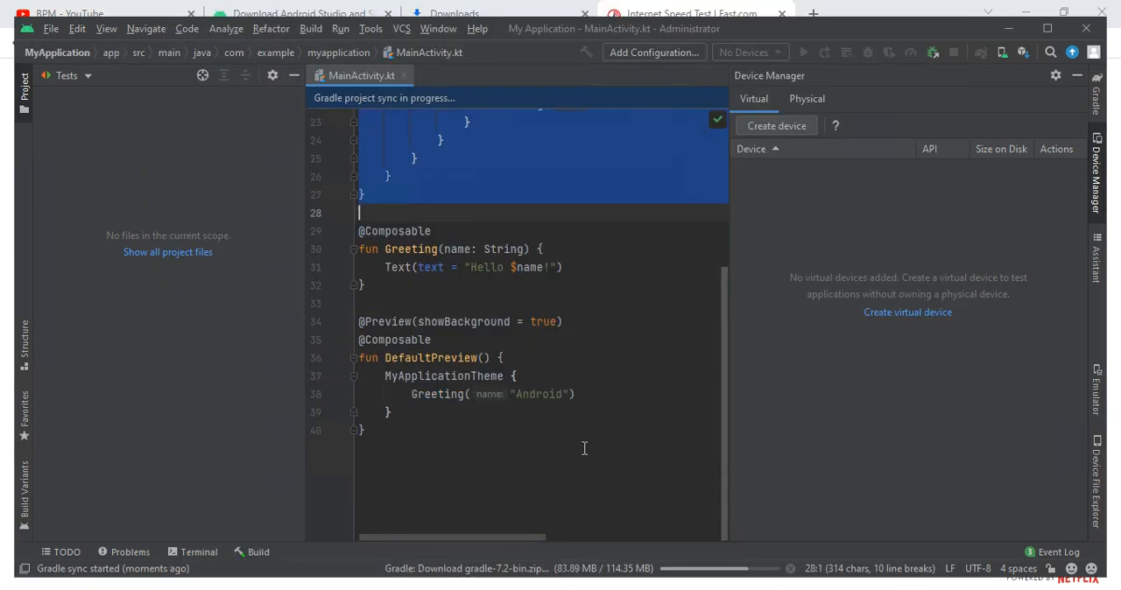
pyautogui.moveTo(468, 429); pyautogui.dragTo(432, 303)
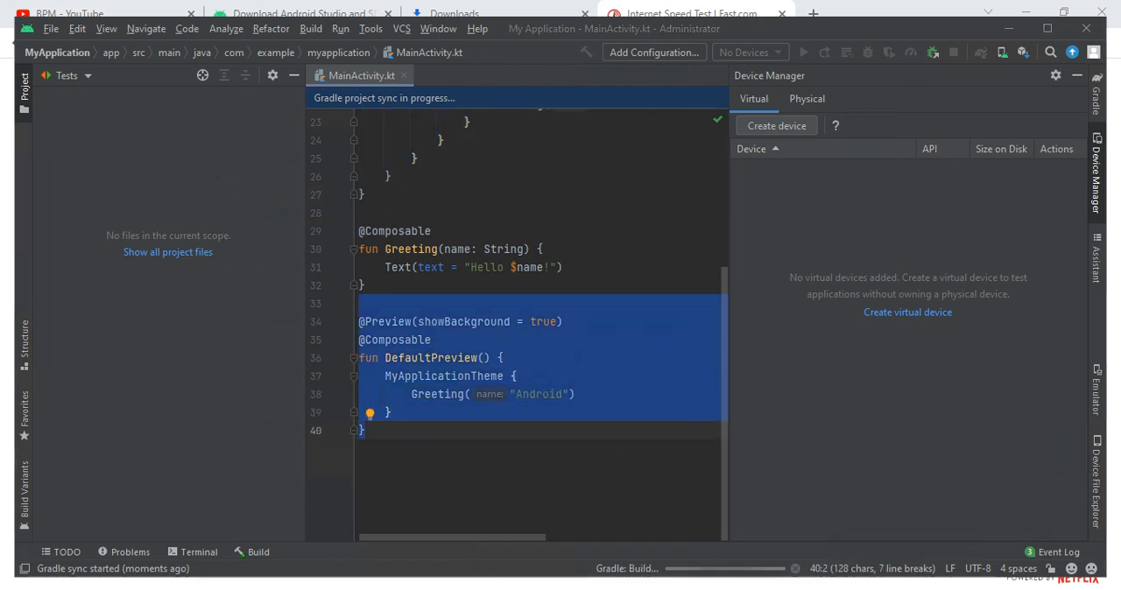
pyautogui.rightClick(716, 584)
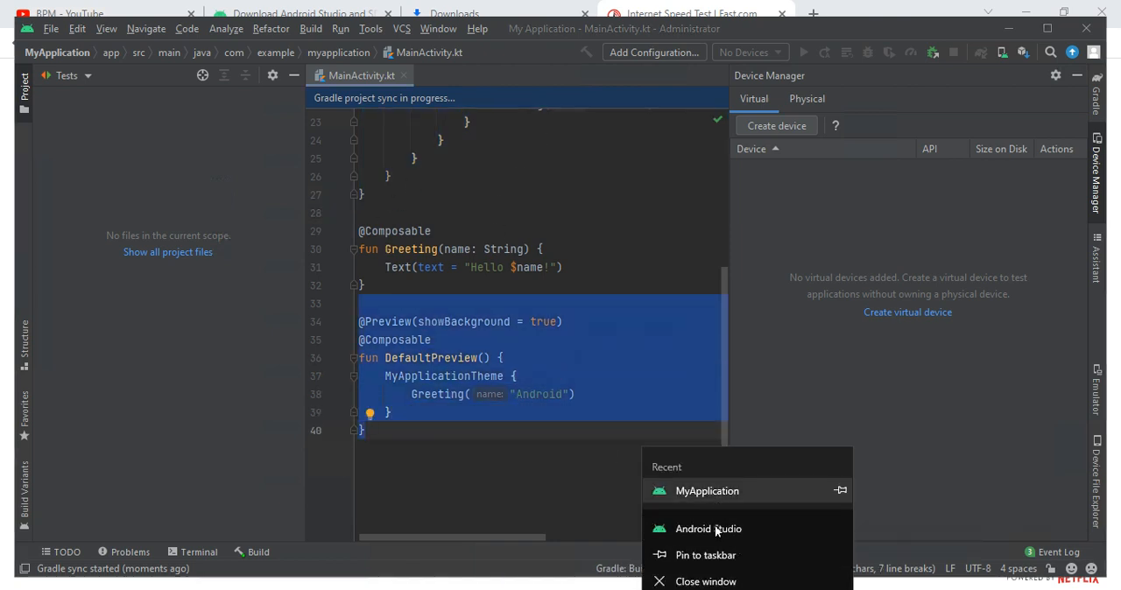
pyautogui.click(707, 529)
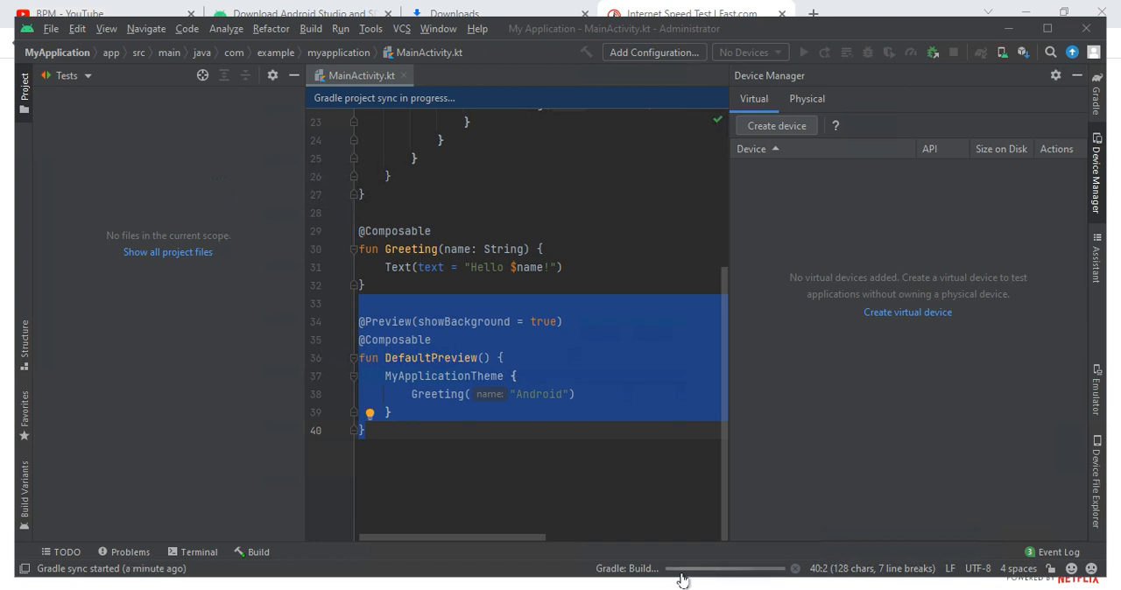
# - Show the downloaded android-studio-2021.1.1.23-windows.exe in its folder from Chrome, minimize the folder window and return to Android Studio
pyautogui.click(434, 11)
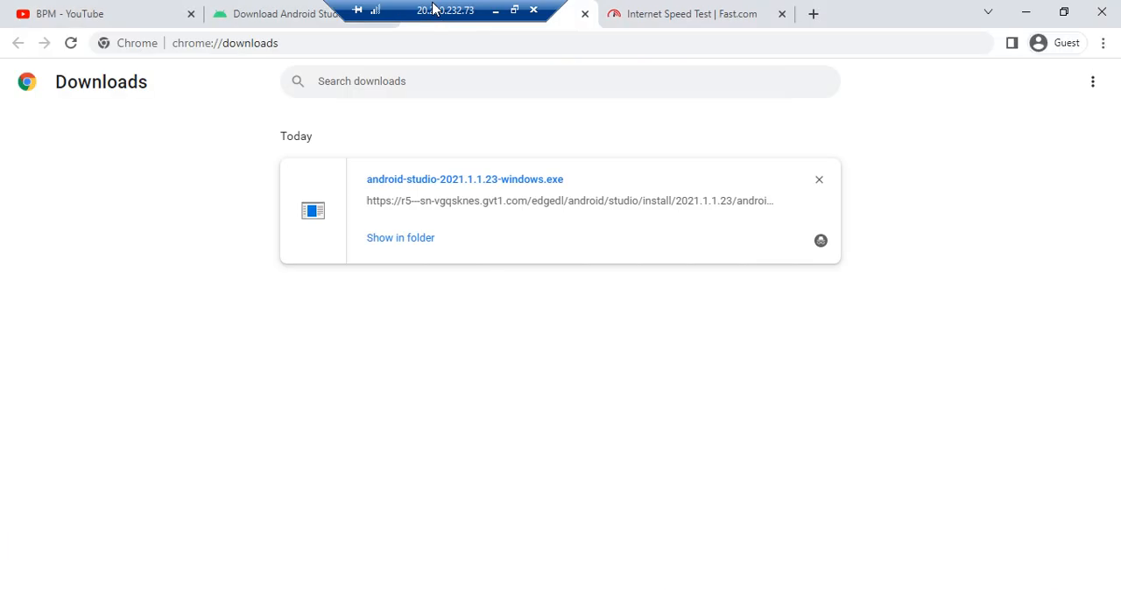
pyautogui.click(376, 245)
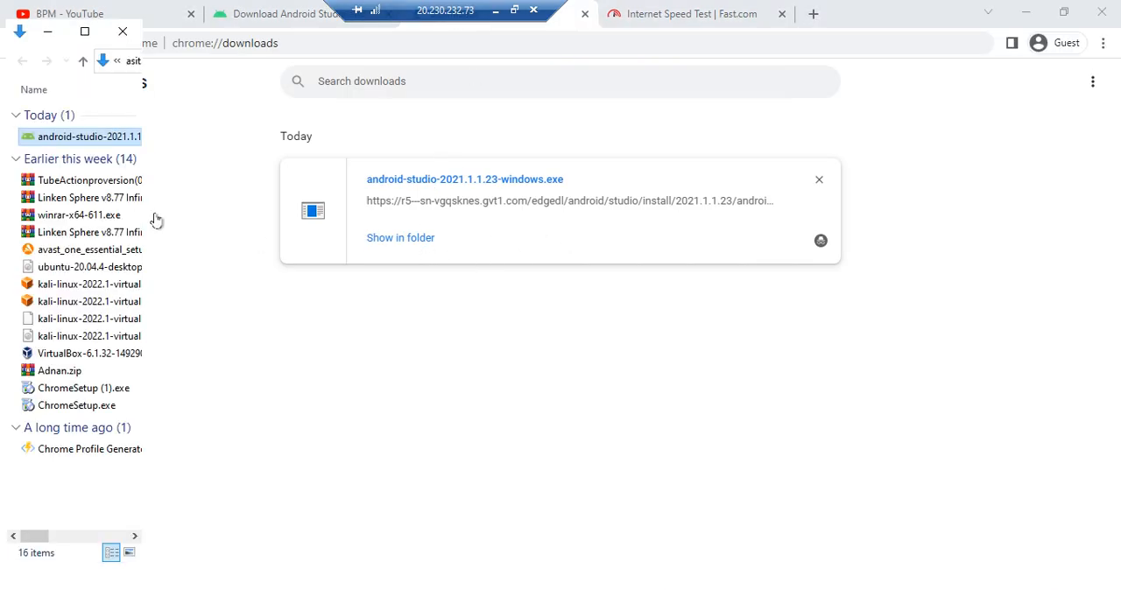
pyautogui.click(85, 33)
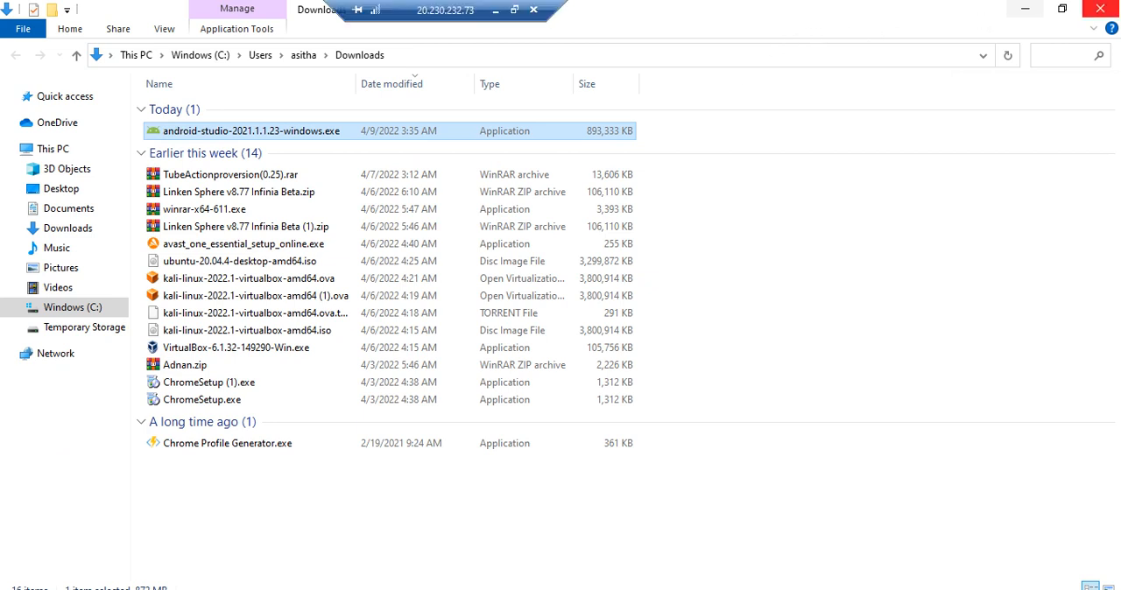
pyautogui.click(1022, 9)
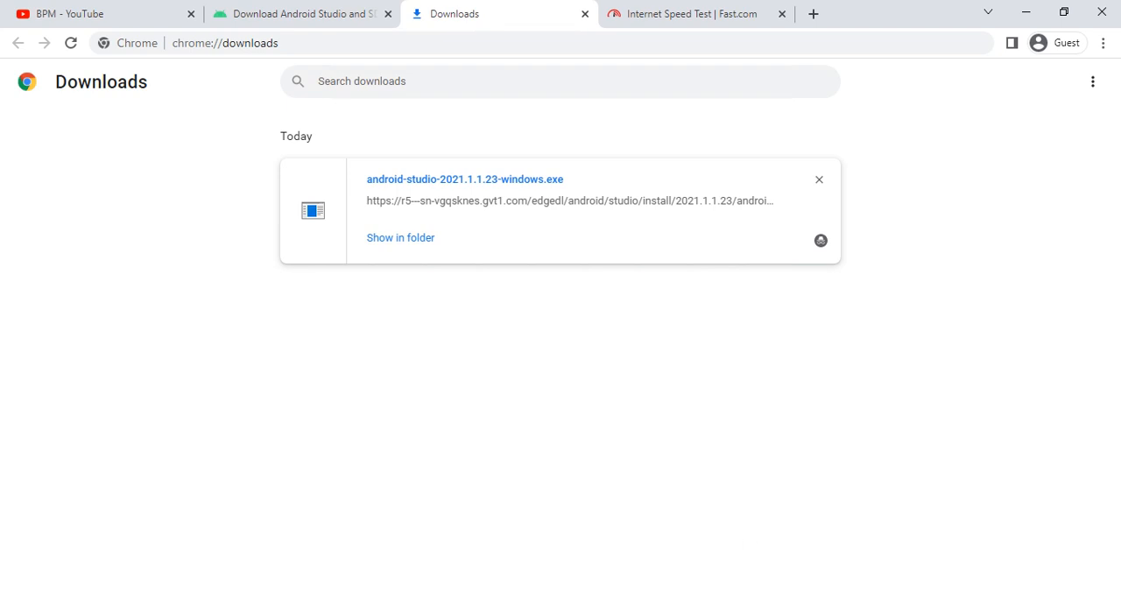
pyautogui.click(632, 589)
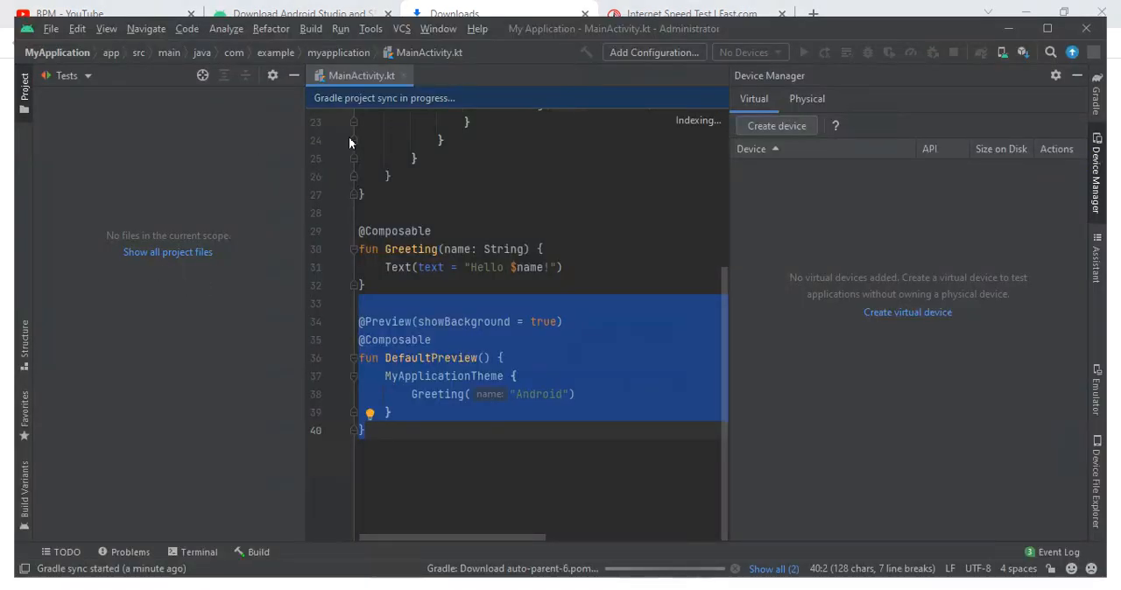
# - Enter the test text "fgxujyi" after the final closing brace of MainActivity.kt and delete it together with the brace
pyautogui.click(461, 388)
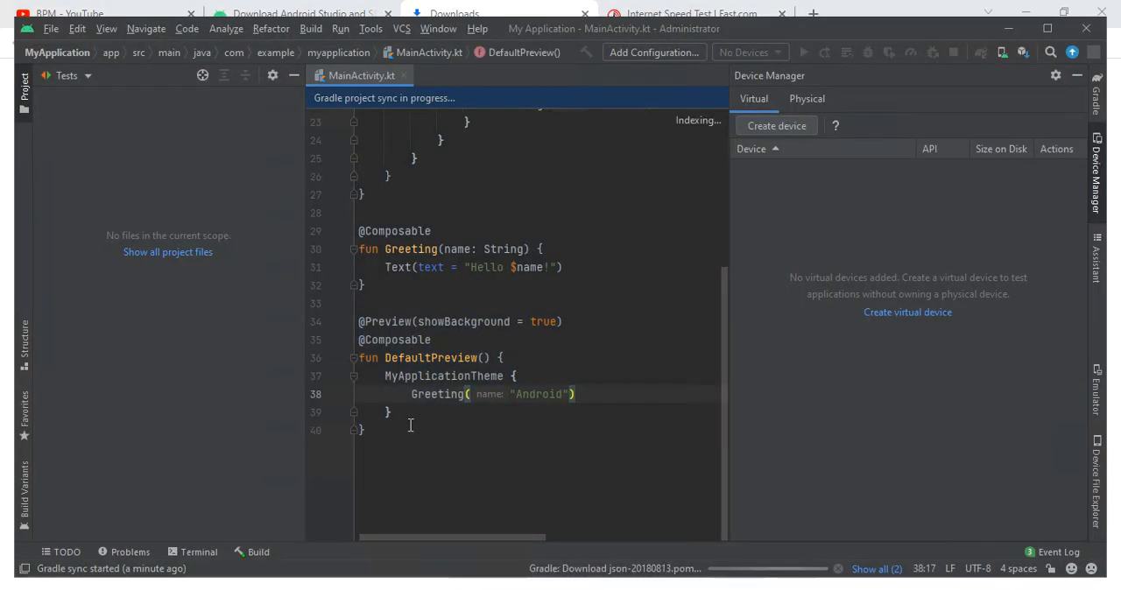
pyautogui.click(411, 424)
pyautogui.write('fgxujyi')
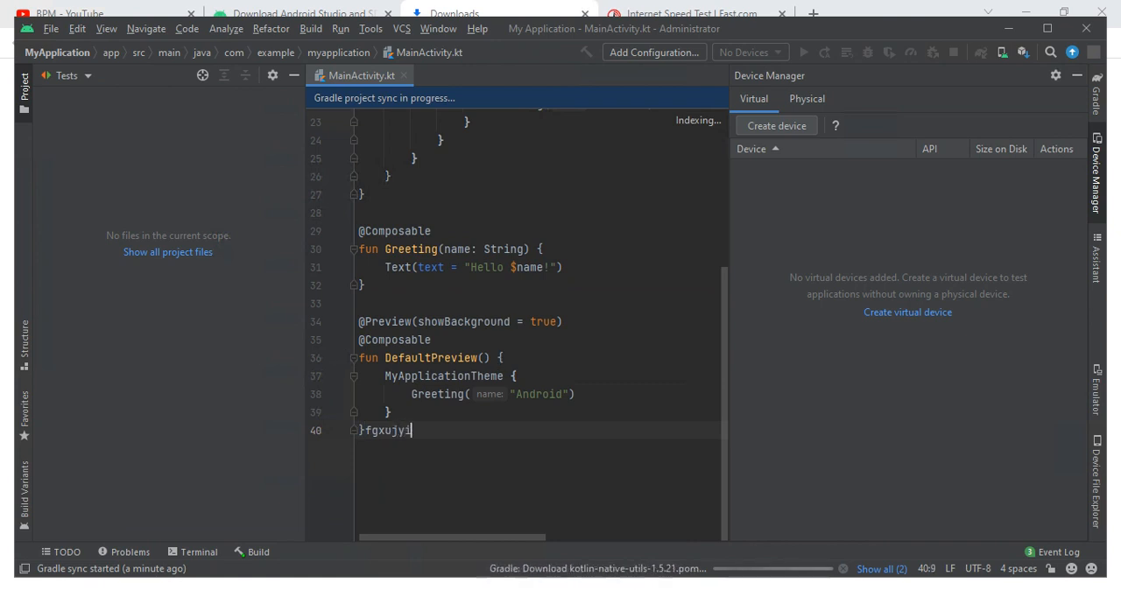
pyautogui.press('BackSpace')
pyautogui.press('BackSpace')
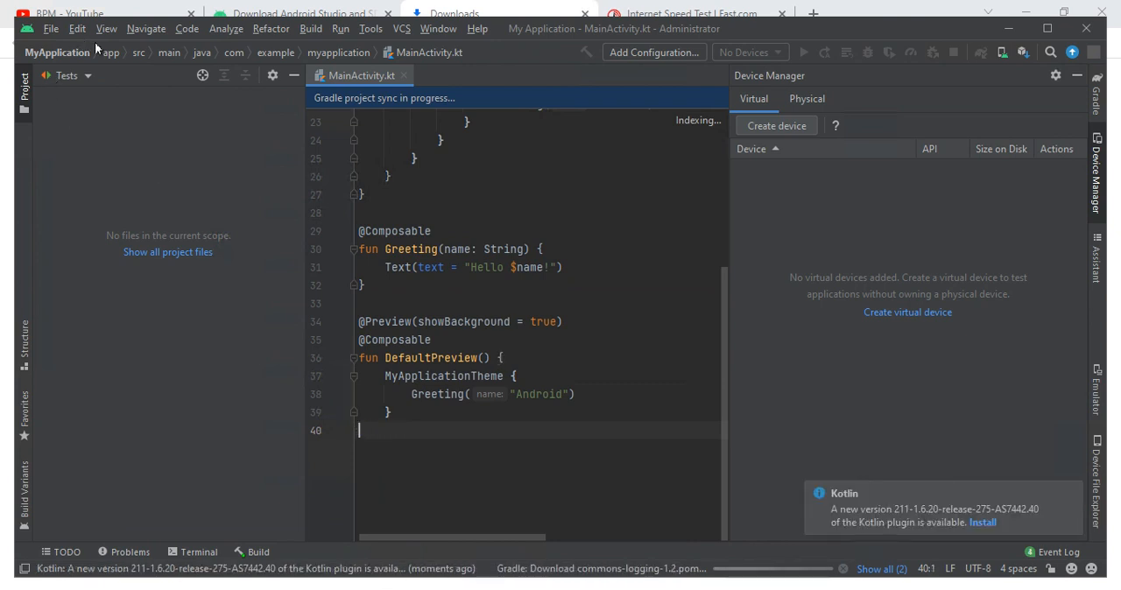
pyautogui.click(113, 54)
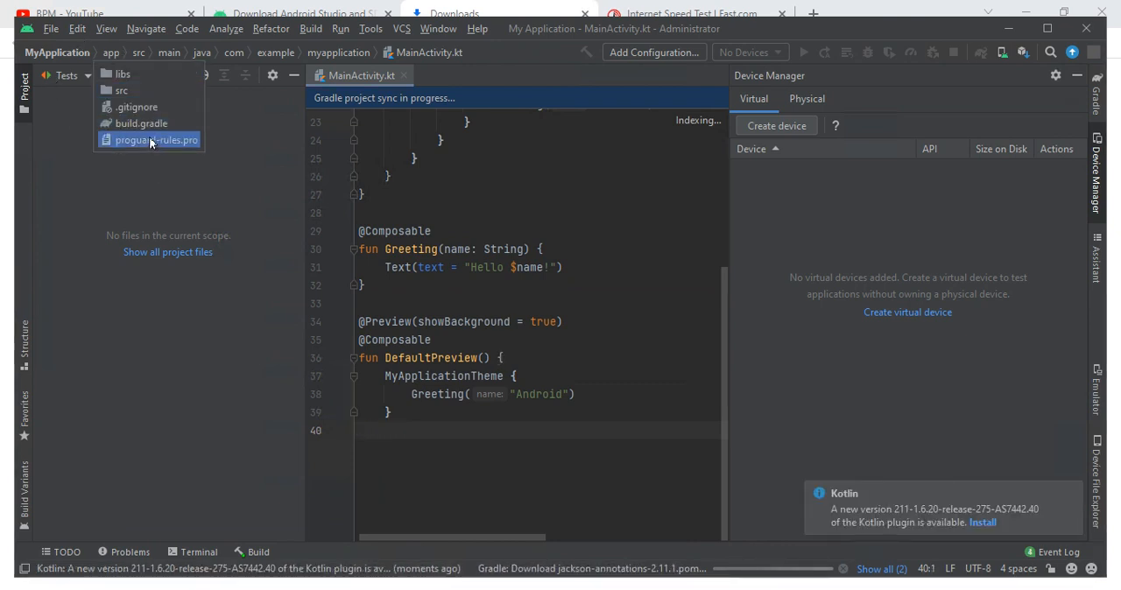
pyautogui.click(164, 36)
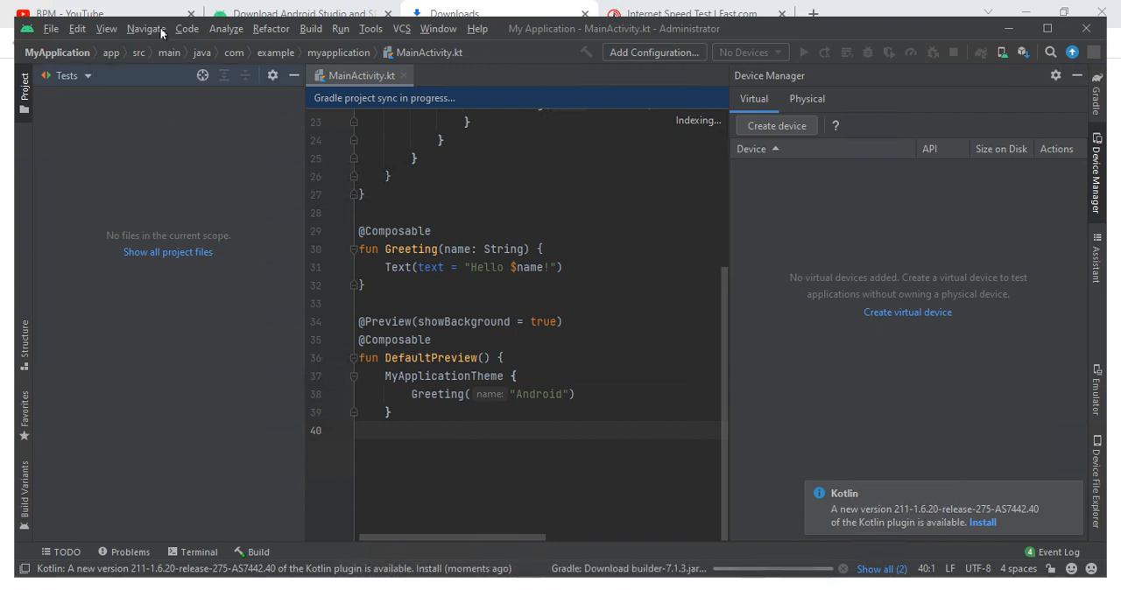
pyautogui.click(145, 29)
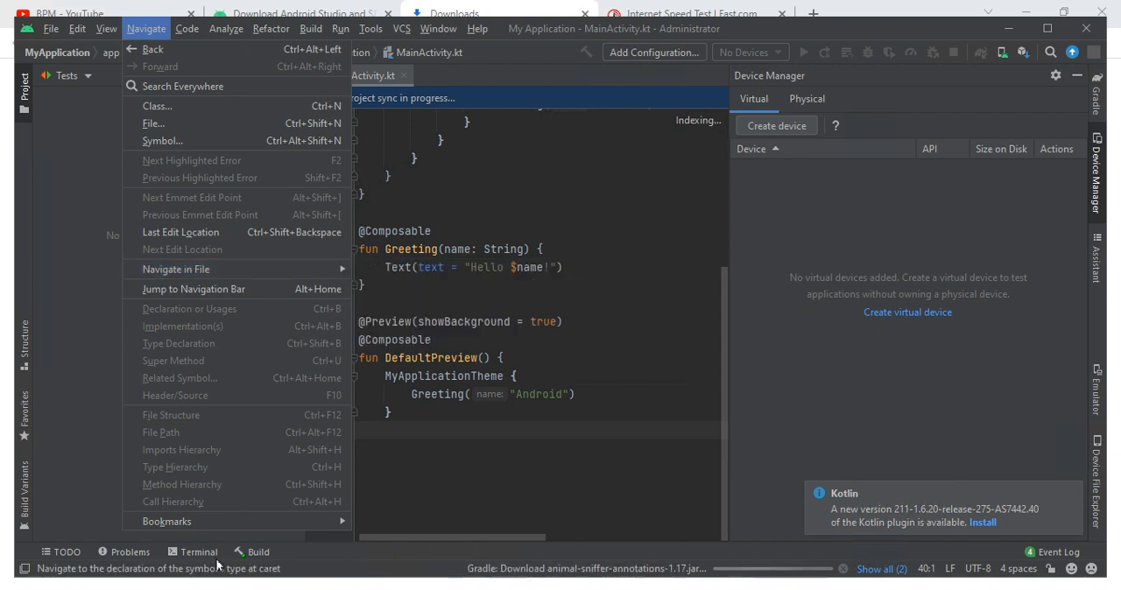
pyautogui.moveTo(219, 522)
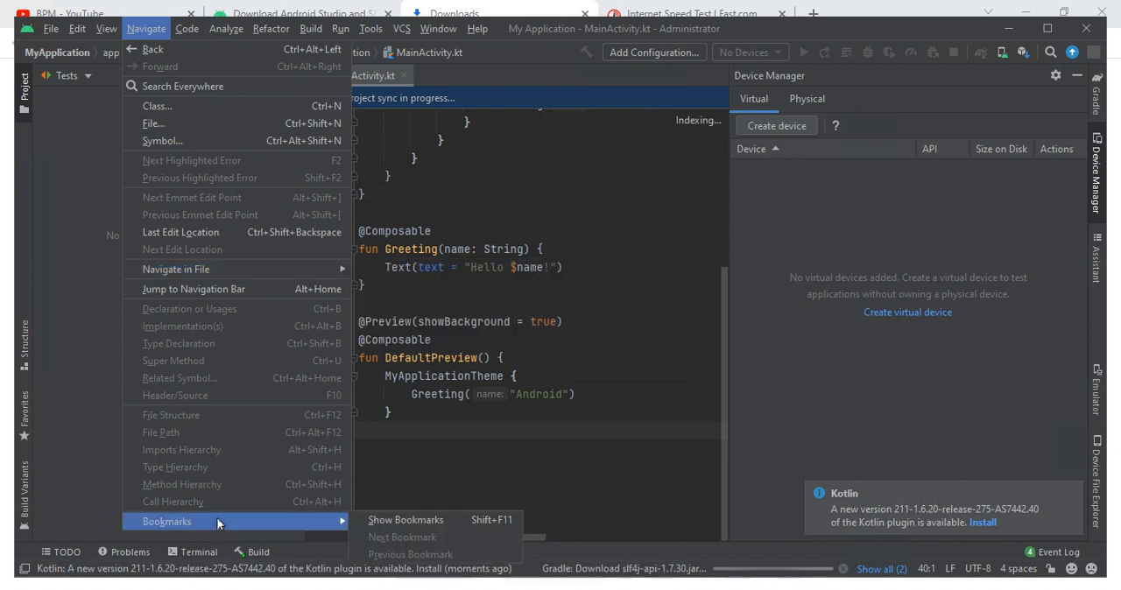
pyautogui.click(187, 29)
pyautogui.click(189, 32)
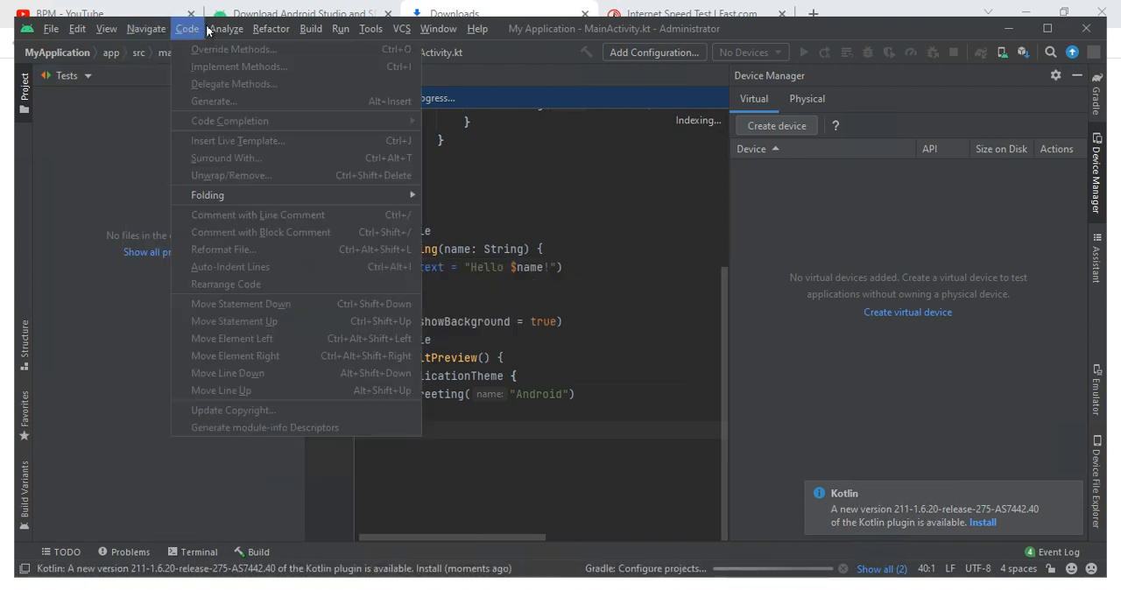
pyautogui.moveTo(226, 29)
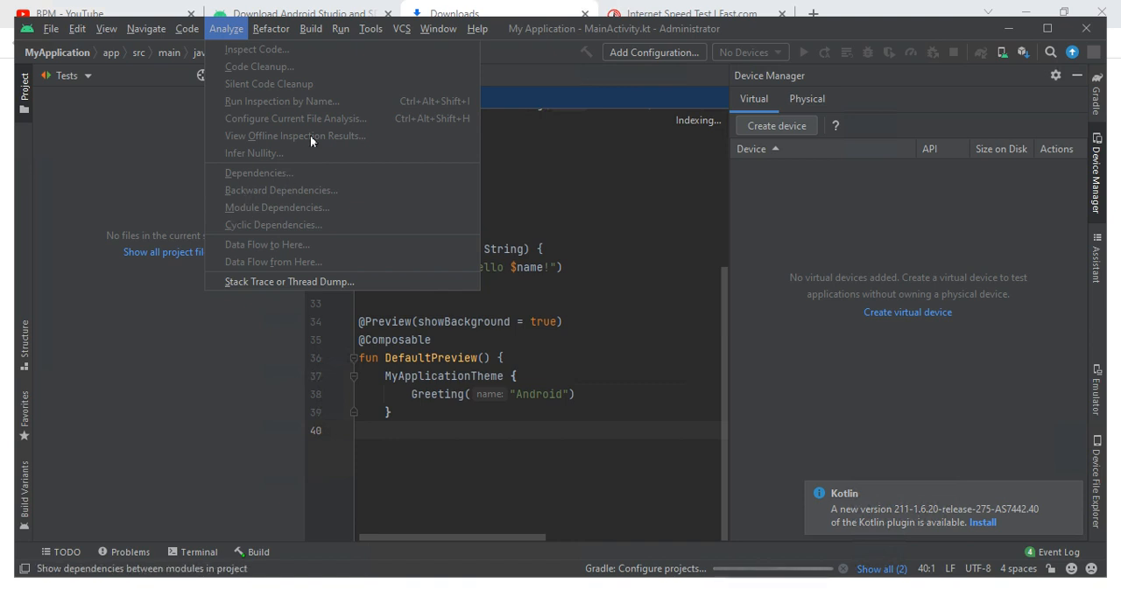
pyautogui.click(272, 32)
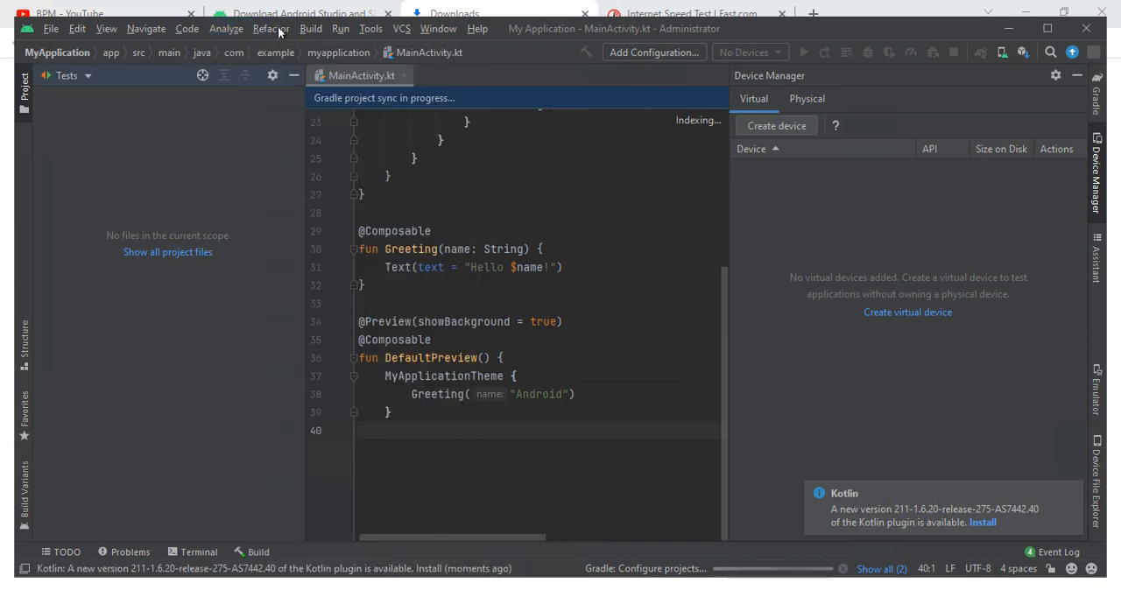
pyautogui.click(278, 33)
# - Open the Run/Debug Configurations from the Run command and cancel without adding a configuration
pyautogui.moveTo(370, 29)
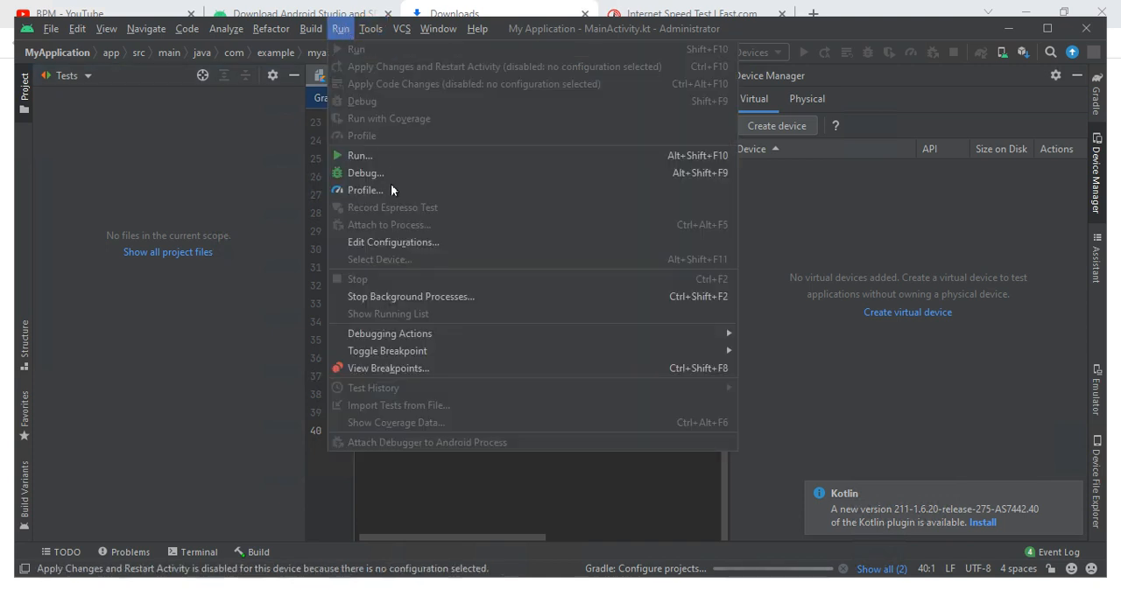
pyautogui.click(364, 155)
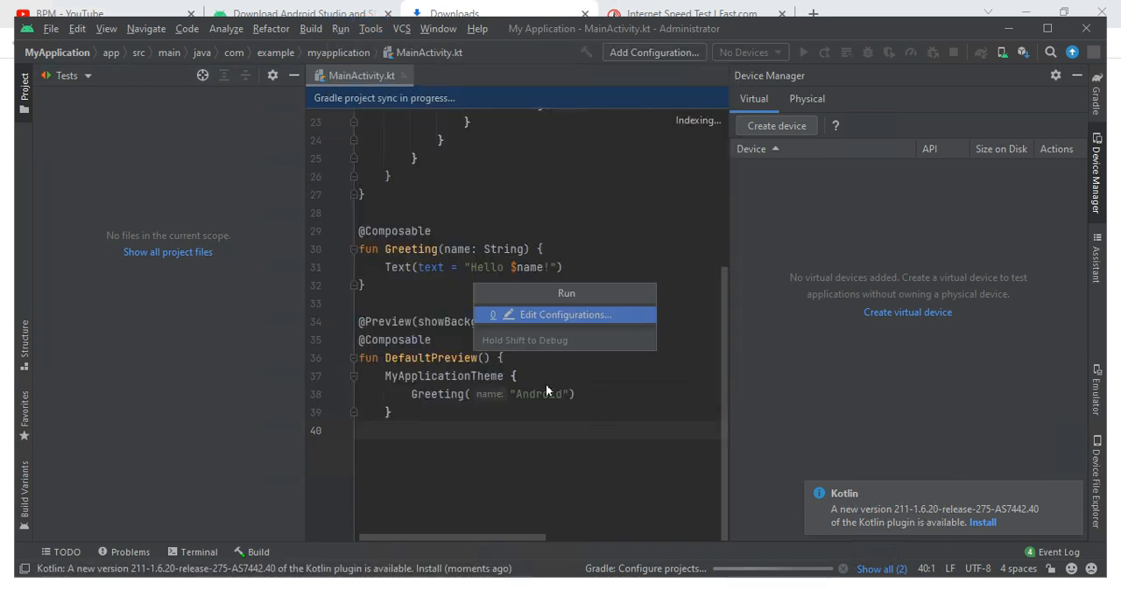
pyautogui.click(532, 315)
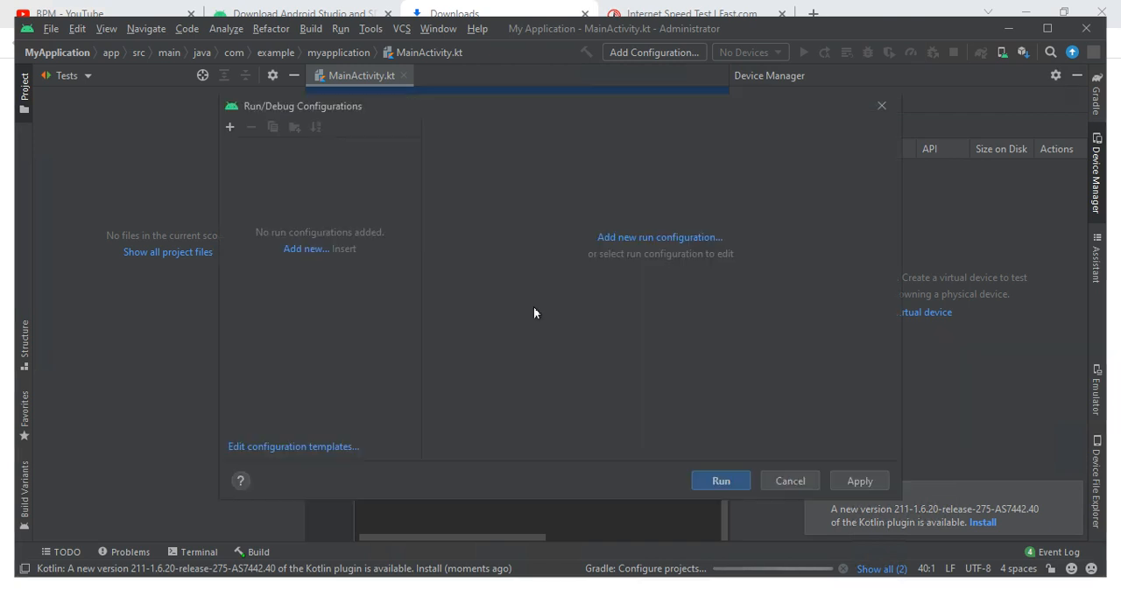
pyautogui.click(782, 479)
pyautogui.click(366, 35)
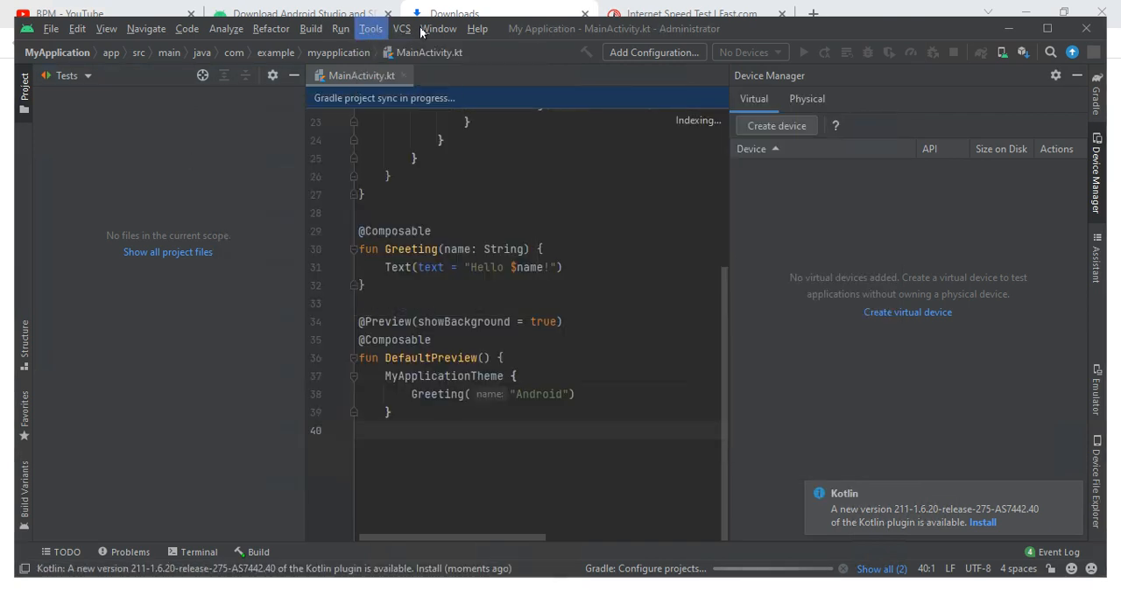
pyautogui.click(421, 32)
pyautogui.click(424, 33)
pyautogui.click(452, 12)
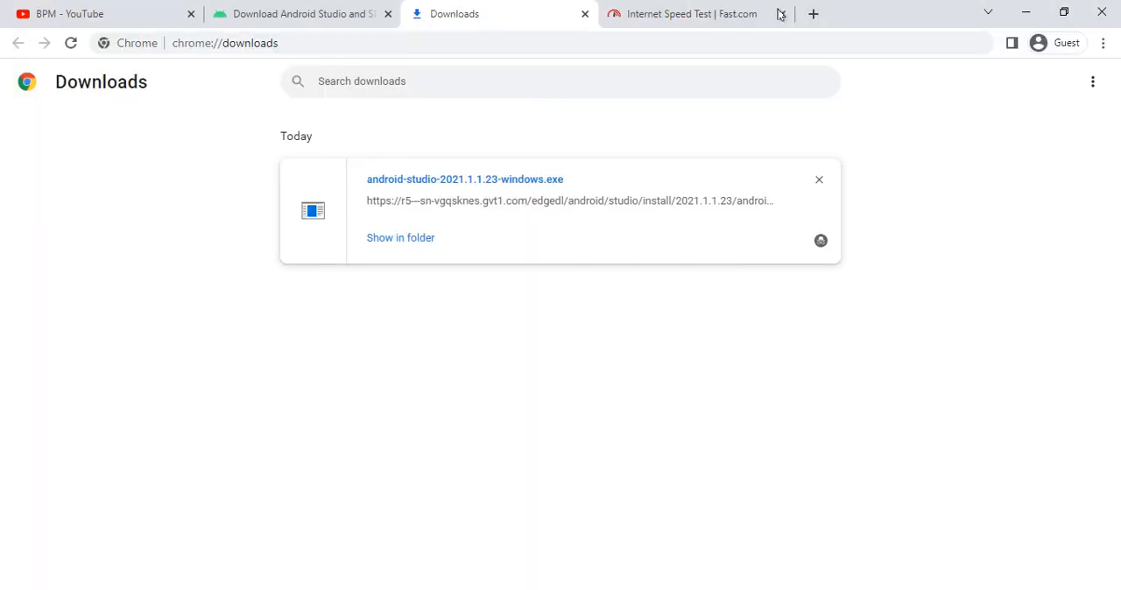
pyautogui.hotkey('alt', 'Tab')
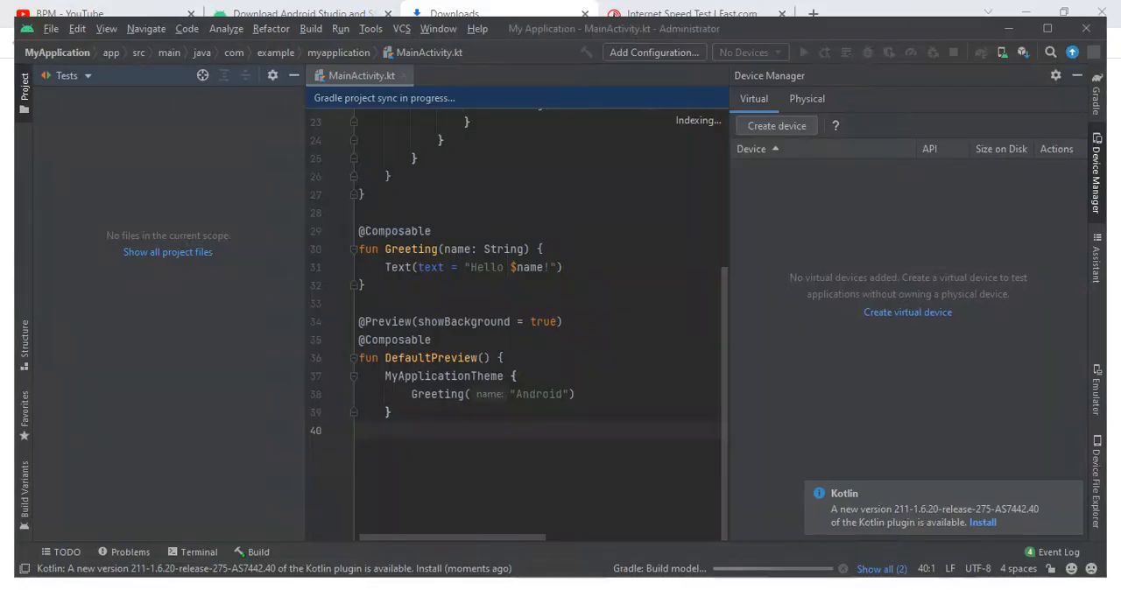
# - Maximize the Android Studio window and look over the available project views and the file commands
pyautogui.click(1047, 29)
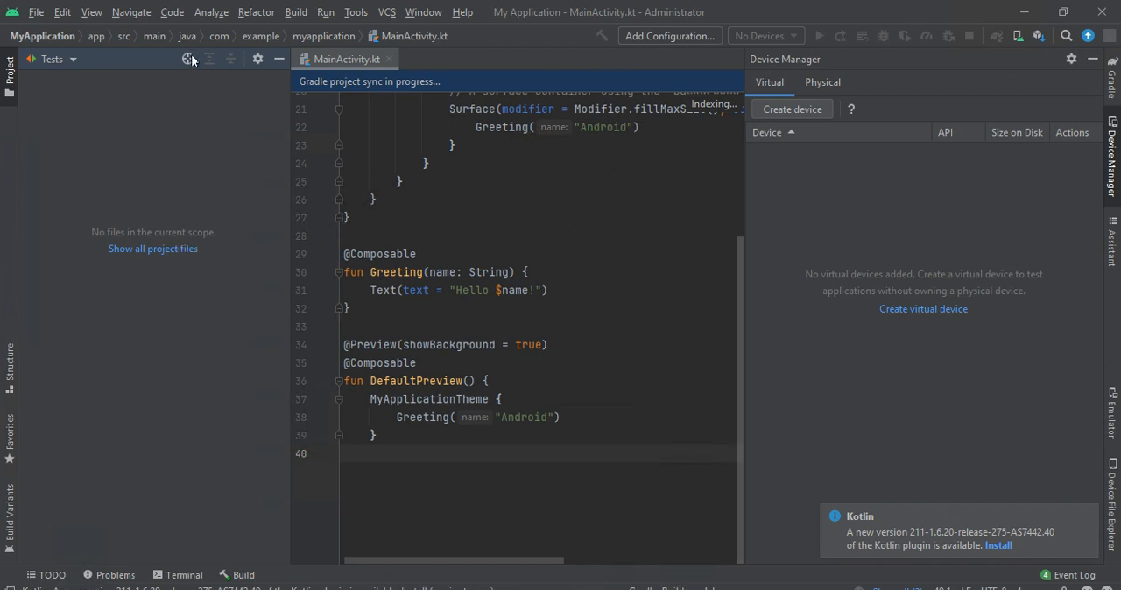
pyautogui.click(29, 58)
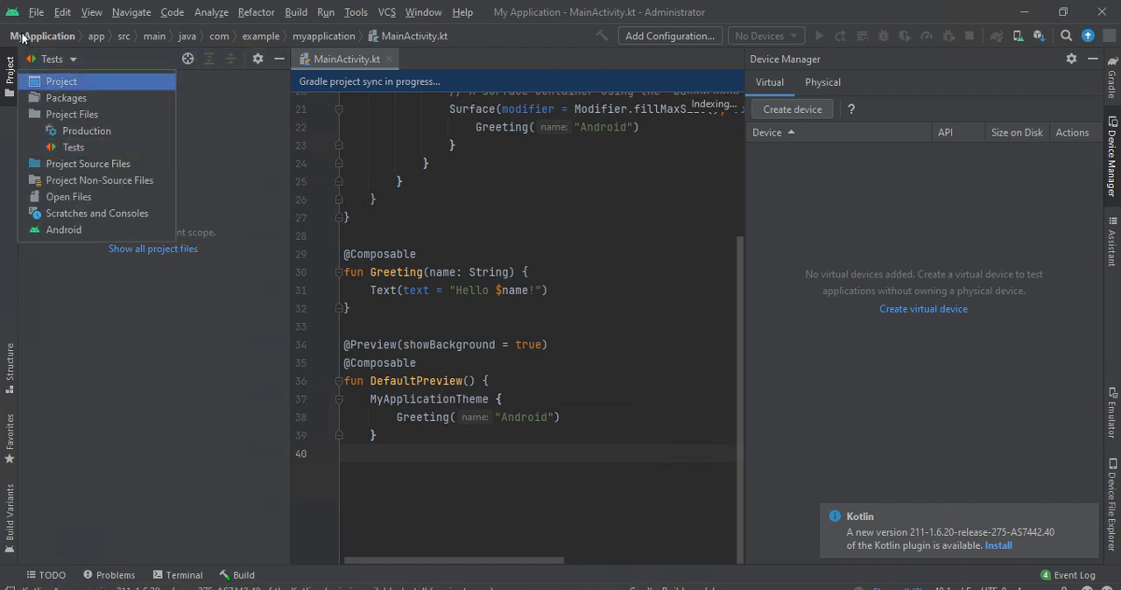
pyautogui.click(36, 12)
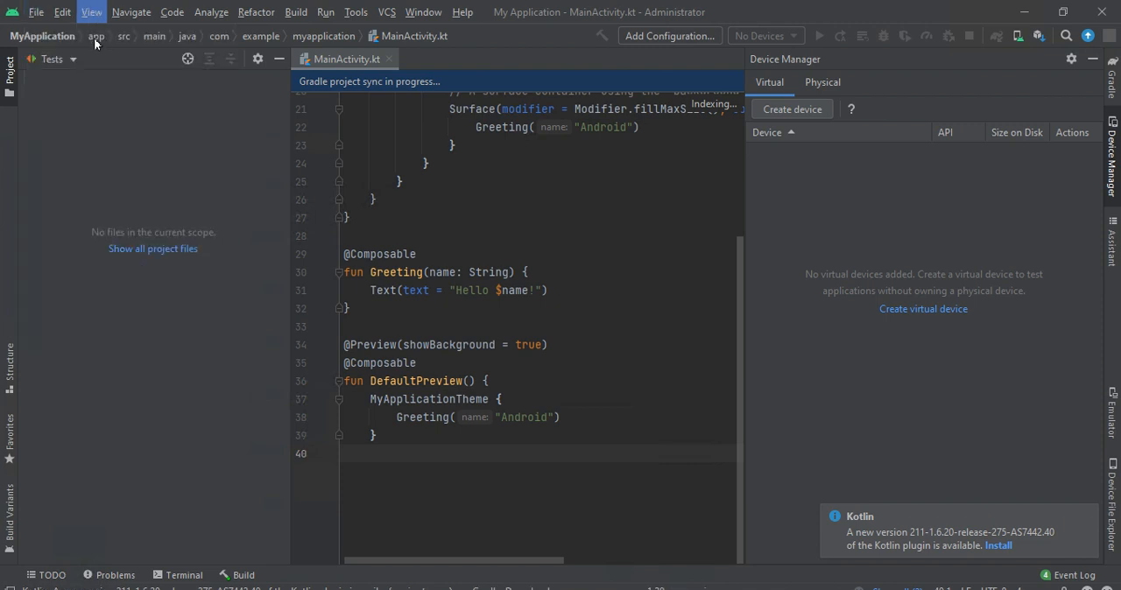
pyautogui.click(37, 13)
pyautogui.click(35, 22)
pyautogui.click(33, 52)
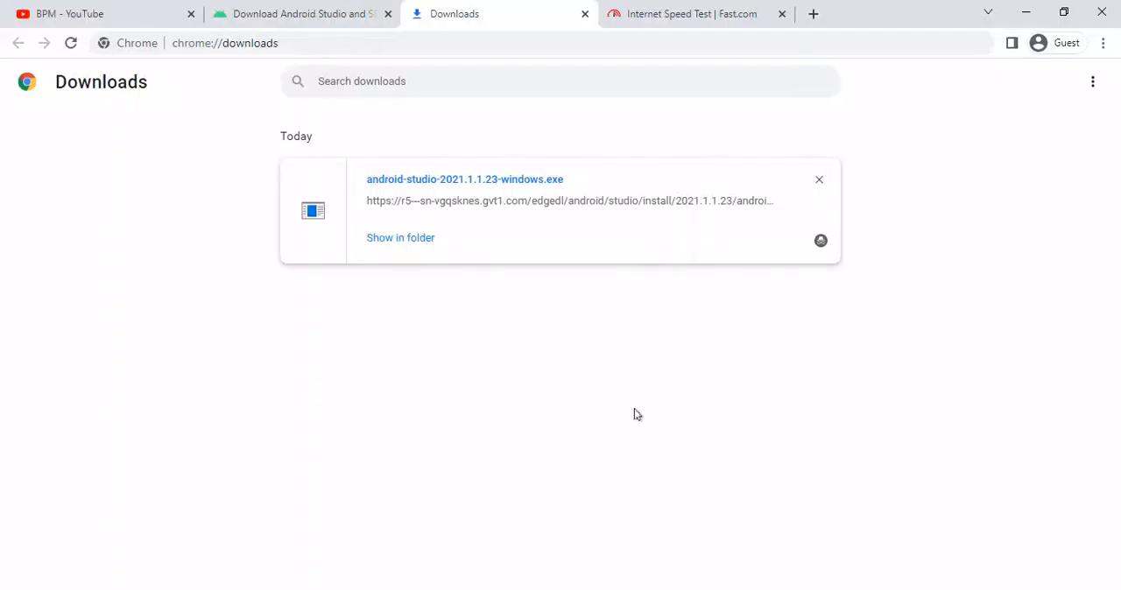
# - Switch to Chrome, open google.com in a new tab and decline the offer to sign in to Google
pyautogui.click(813, 14)
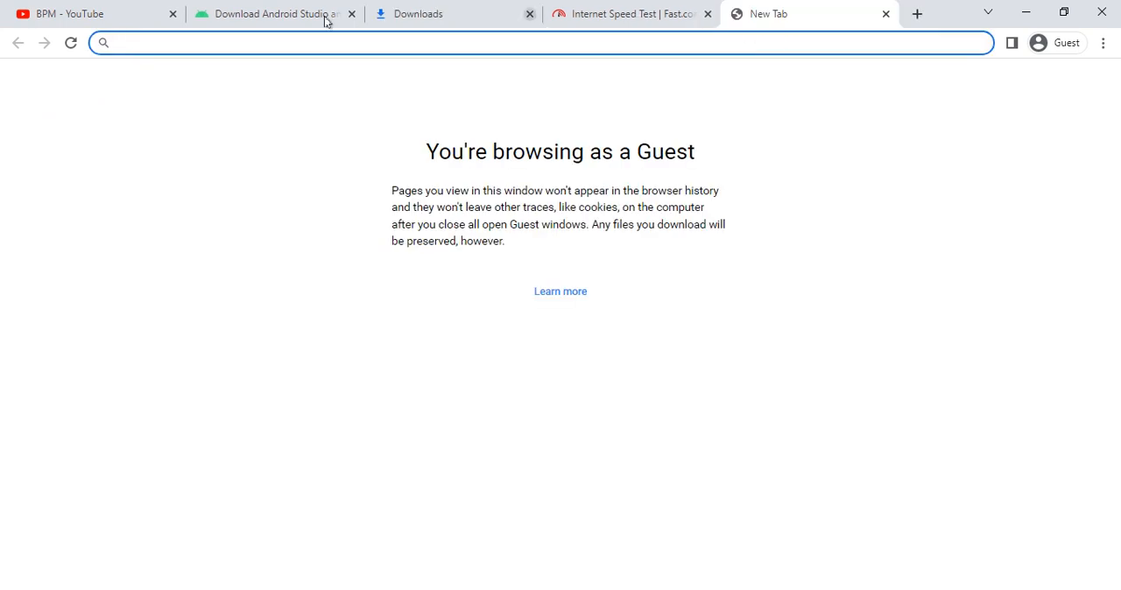
pyautogui.click(458, 15)
pyautogui.click(766, 12)
pyautogui.write('google.co')
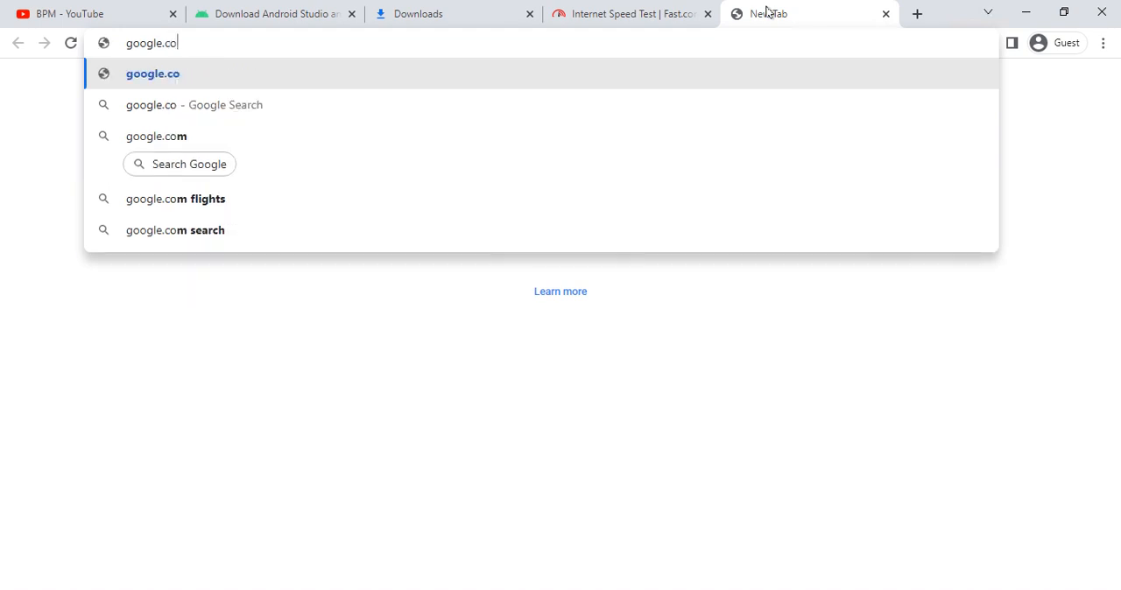
pyautogui.press('Return')
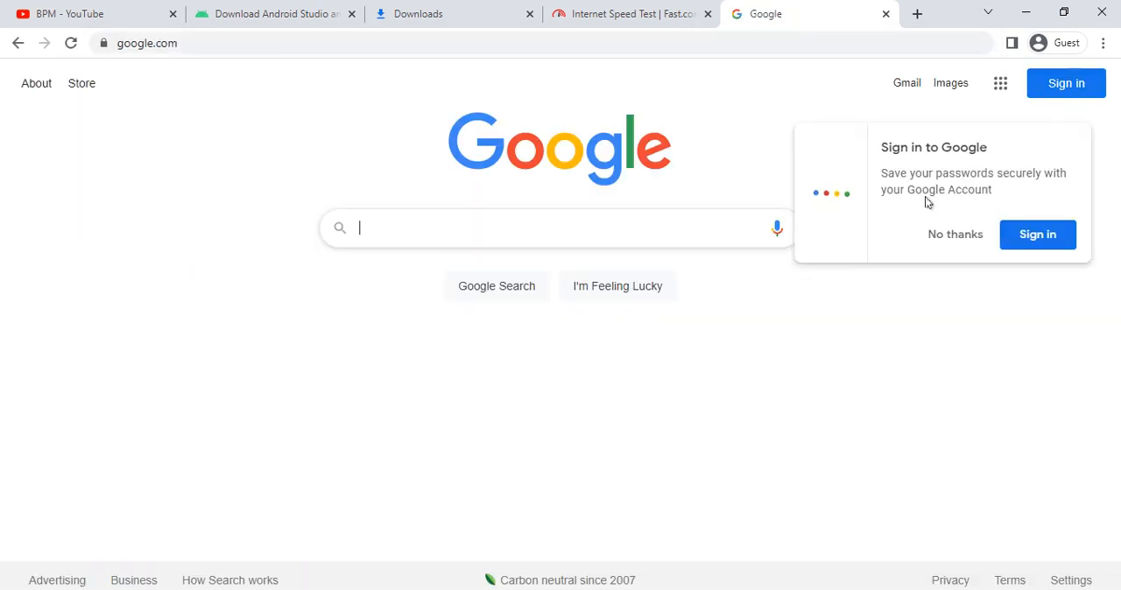
pyautogui.click(945, 237)
pyautogui.click(459, 231)
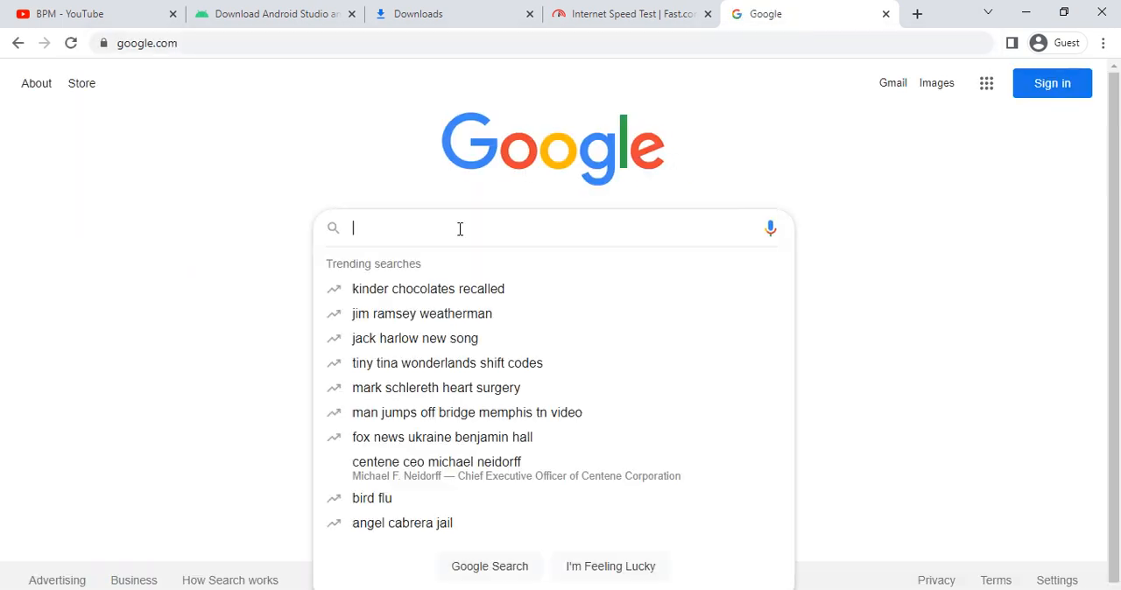
pyautogui.write('car')
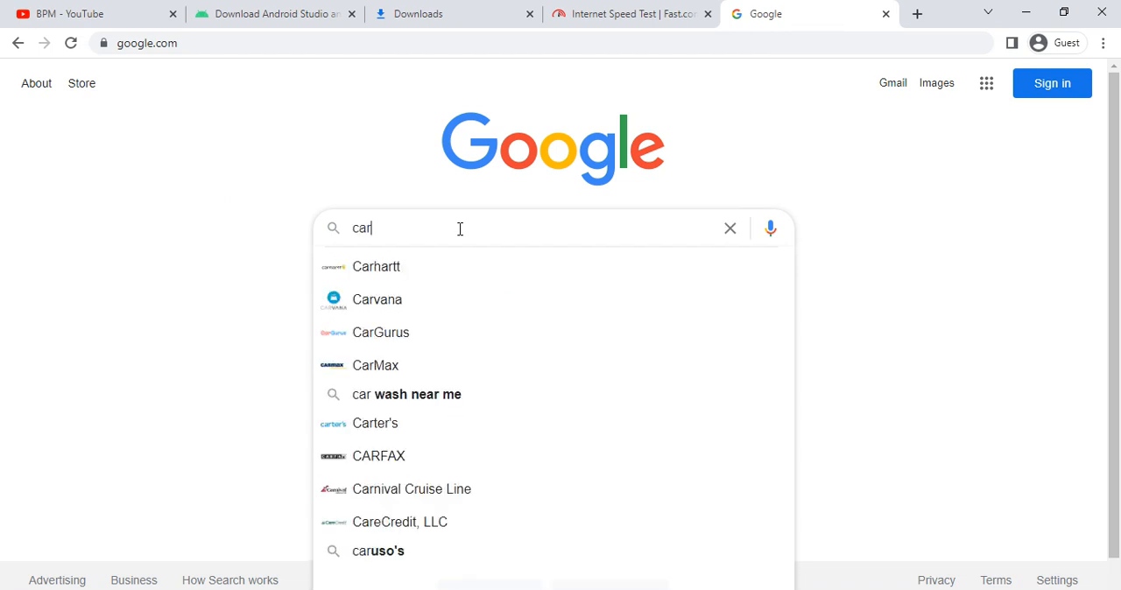
pyautogui.hotkey('ctrl', 'a')
pyautogui.press('BackSpace')
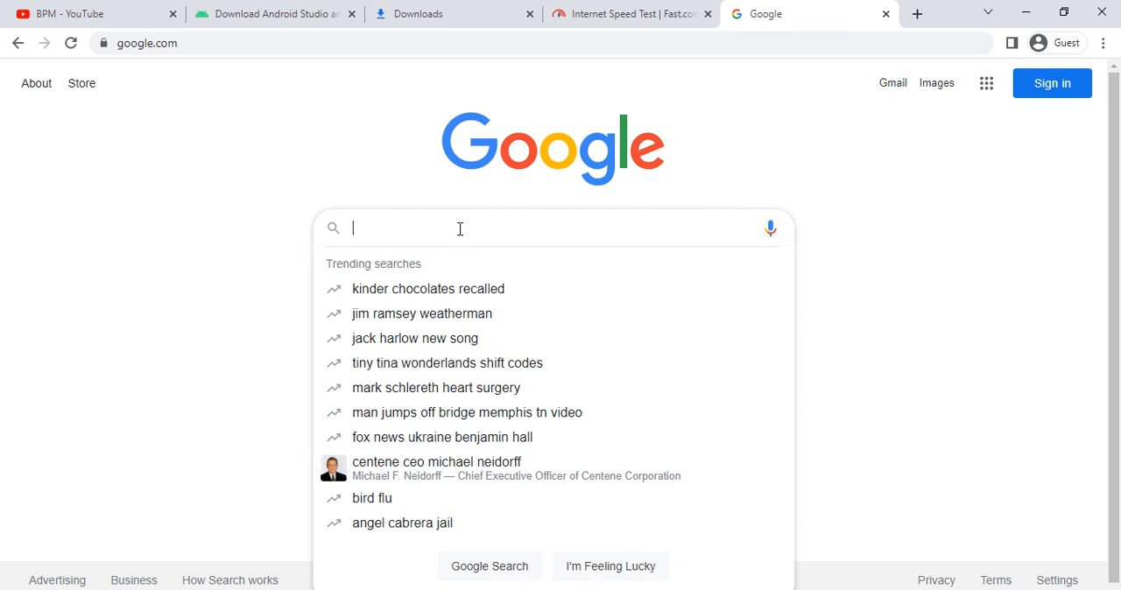
# - Search Google for "gologin apd download"
pyautogui.write('gologin ')
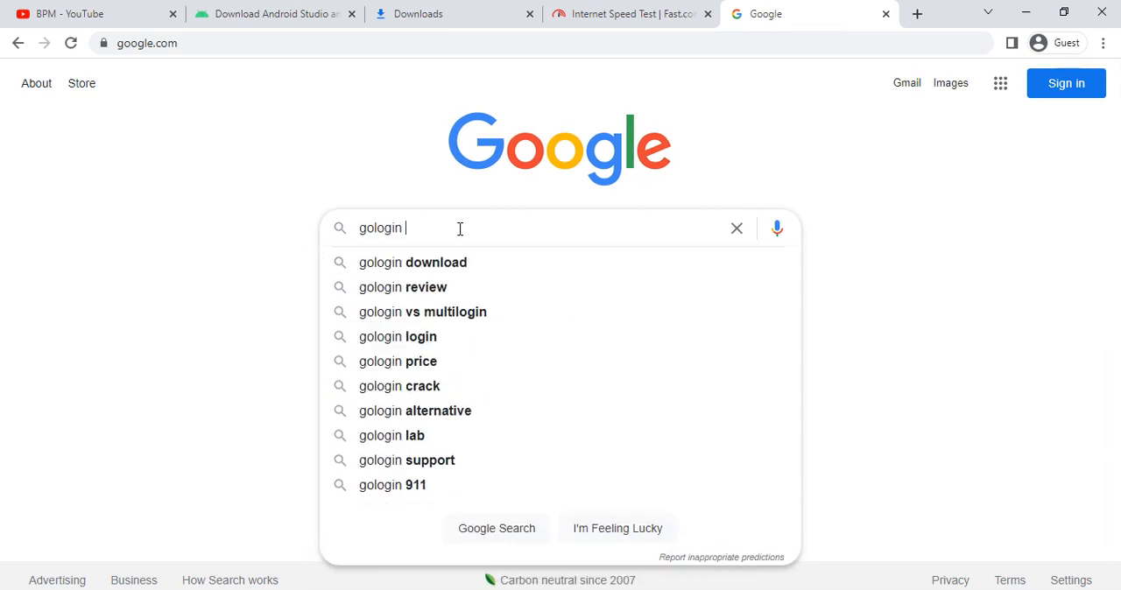
pyautogui.write('apd down')
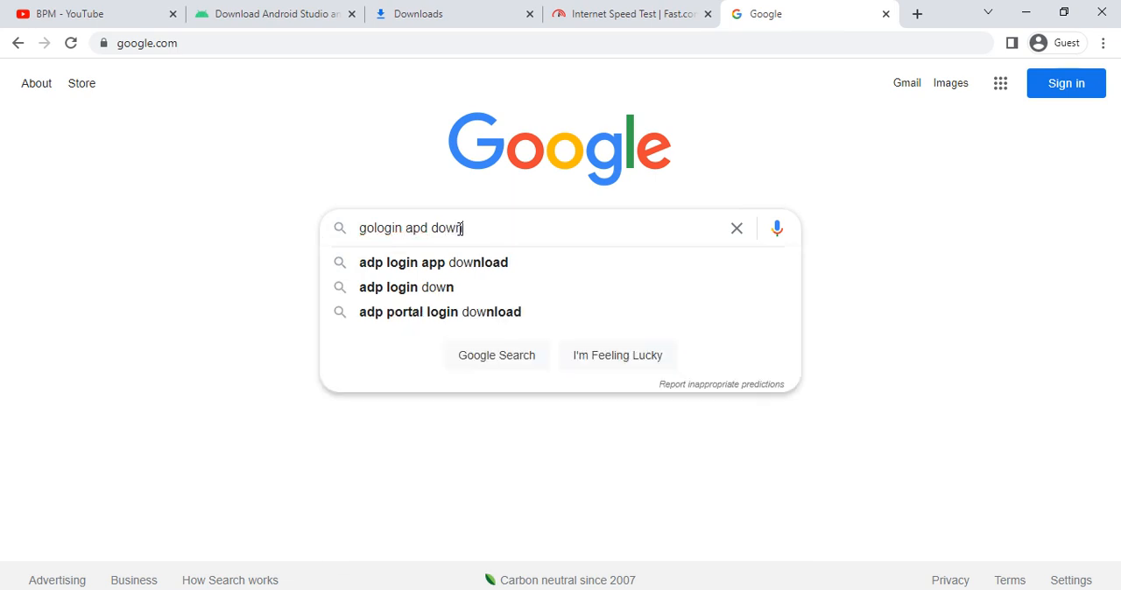
pyautogui.write('load')
pyautogui.press('Return')
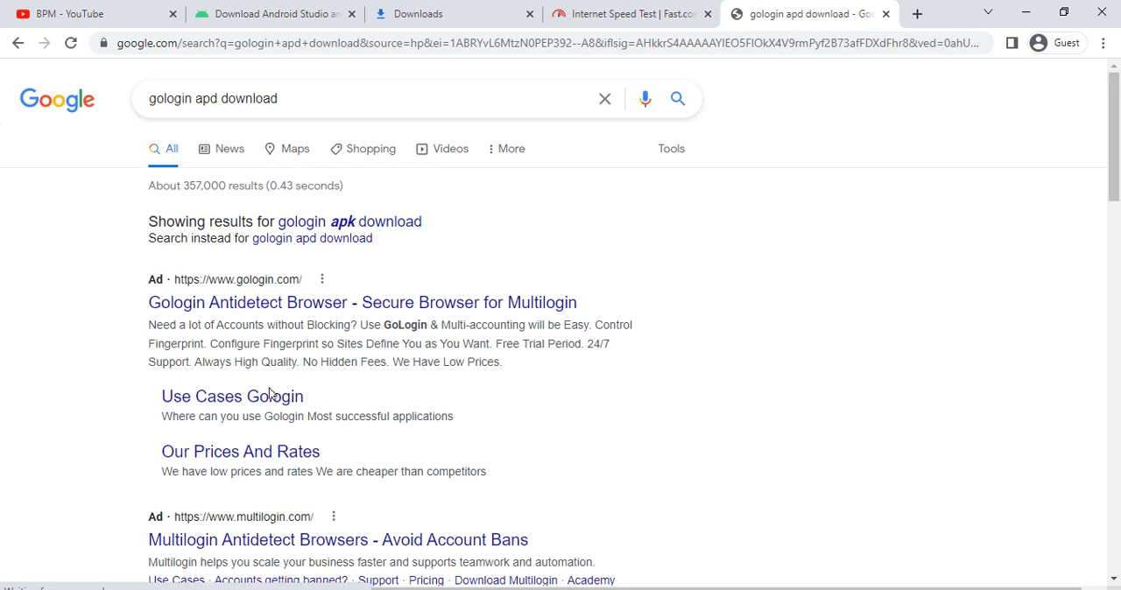
# - Open the APK Pure result for GoLogin for Android and download its 1.1.2 APK, closing the full-page ad
pyautogui.scroll(-3, 263, 427)
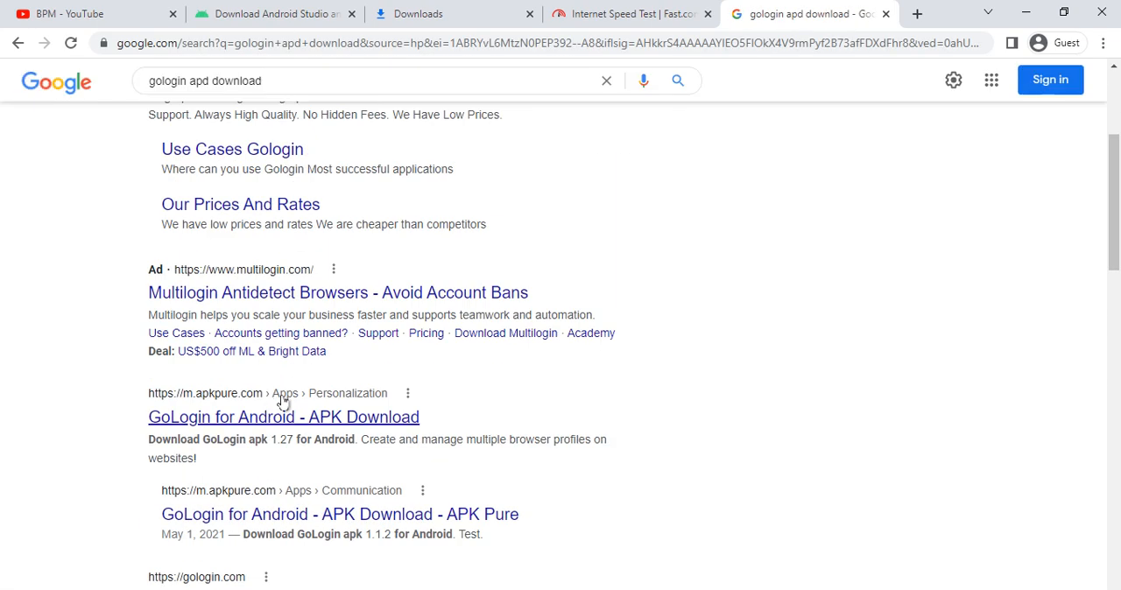
pyautogui.click(294, 525)
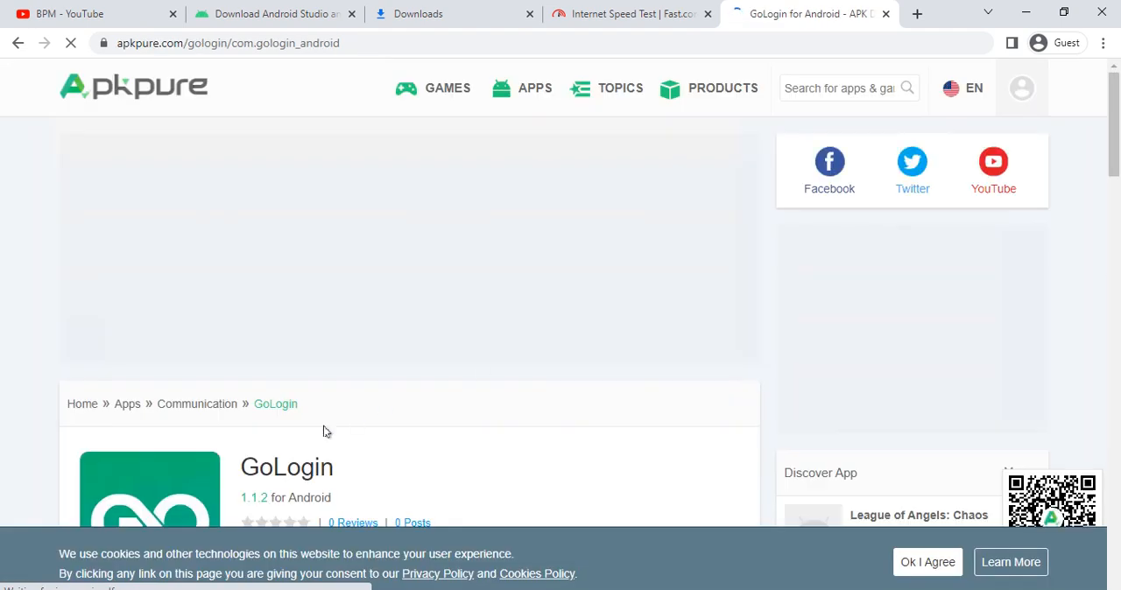
pyautogui.scroll(-4, 323, 431)
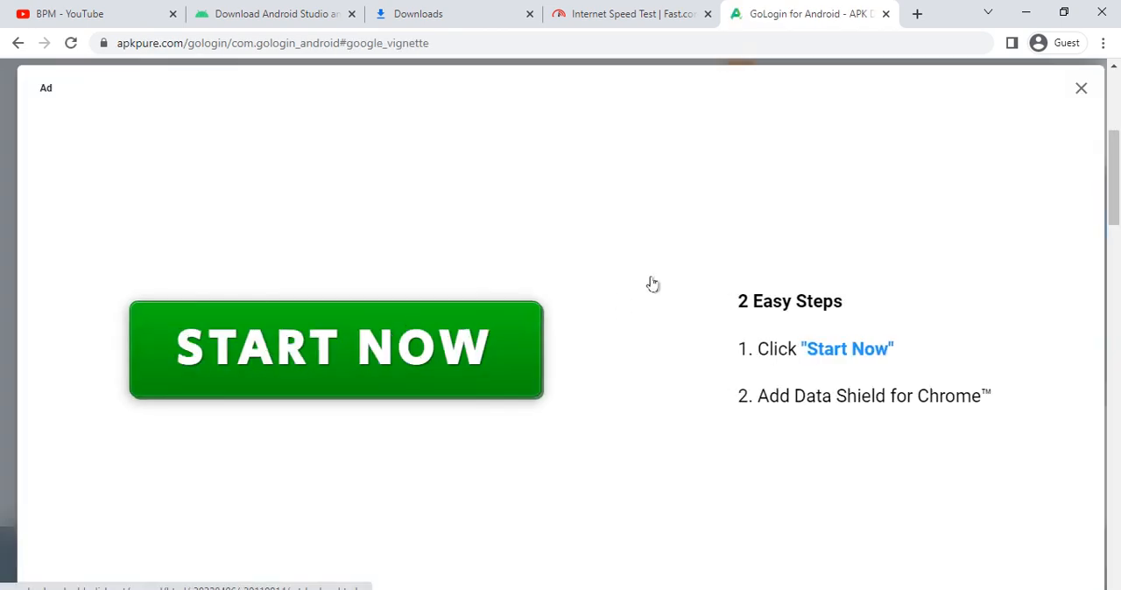
pyautogui.click(1080, 89)
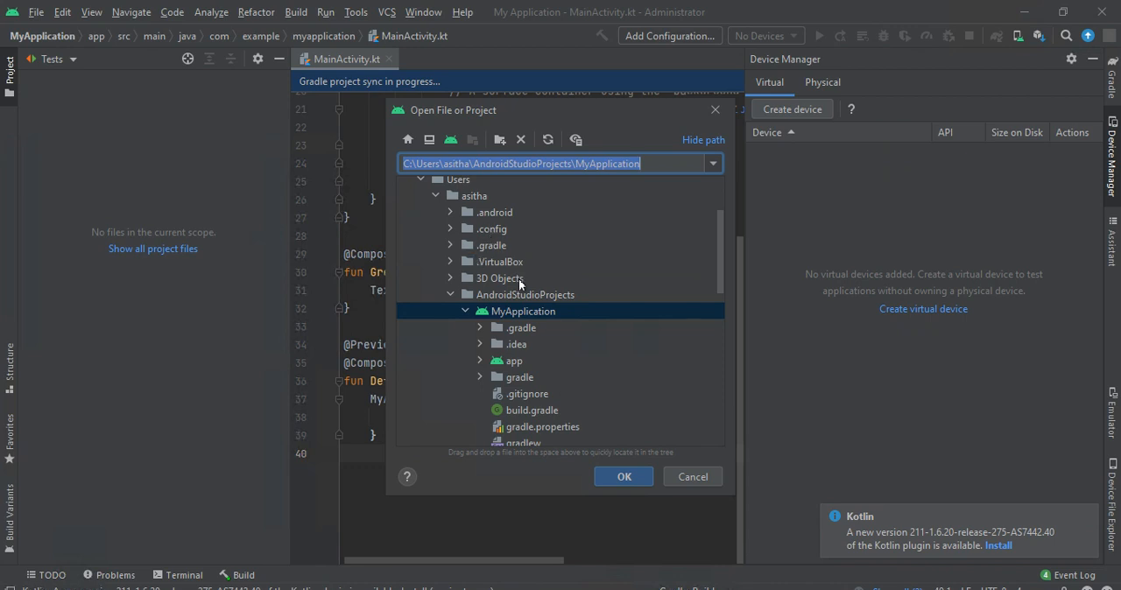
# - In Android Studio, open GoLogin_v1.1.2_apkpure.com.apk from the Downloads folder
pyautogui.scroll(-3, 533, 340)
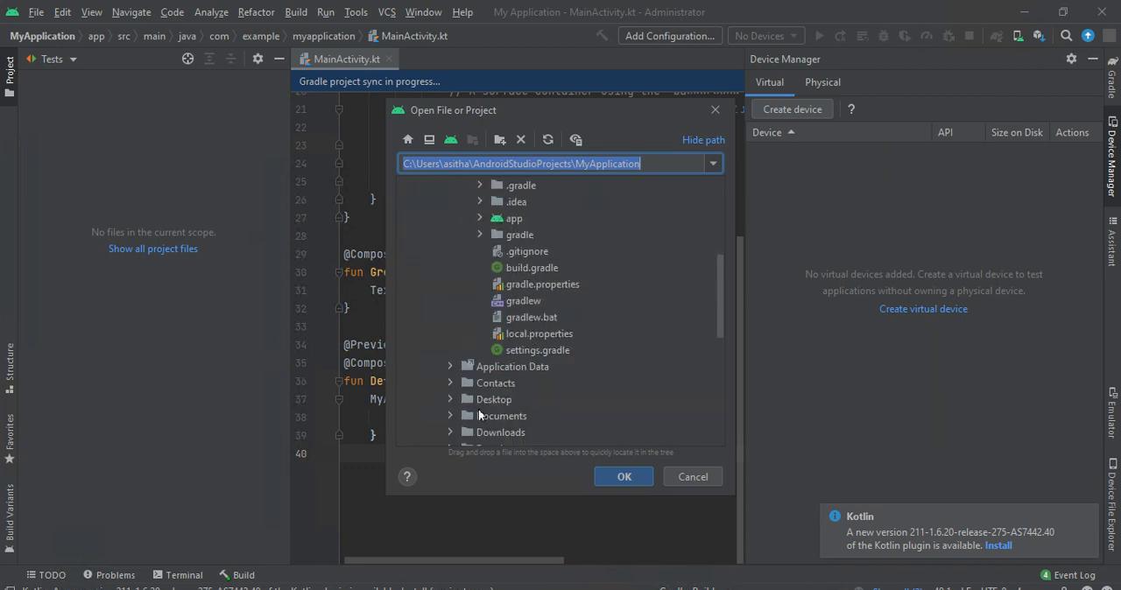
pyautogui.doubleClick(480, 435)
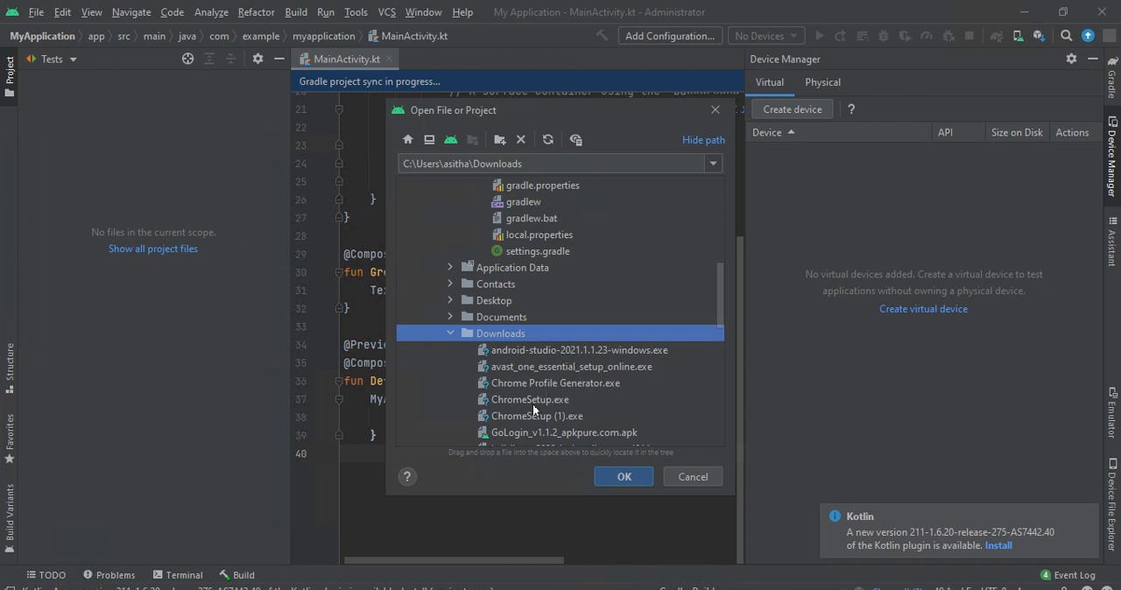
pyautogui.scroll(-2, 534, 386)
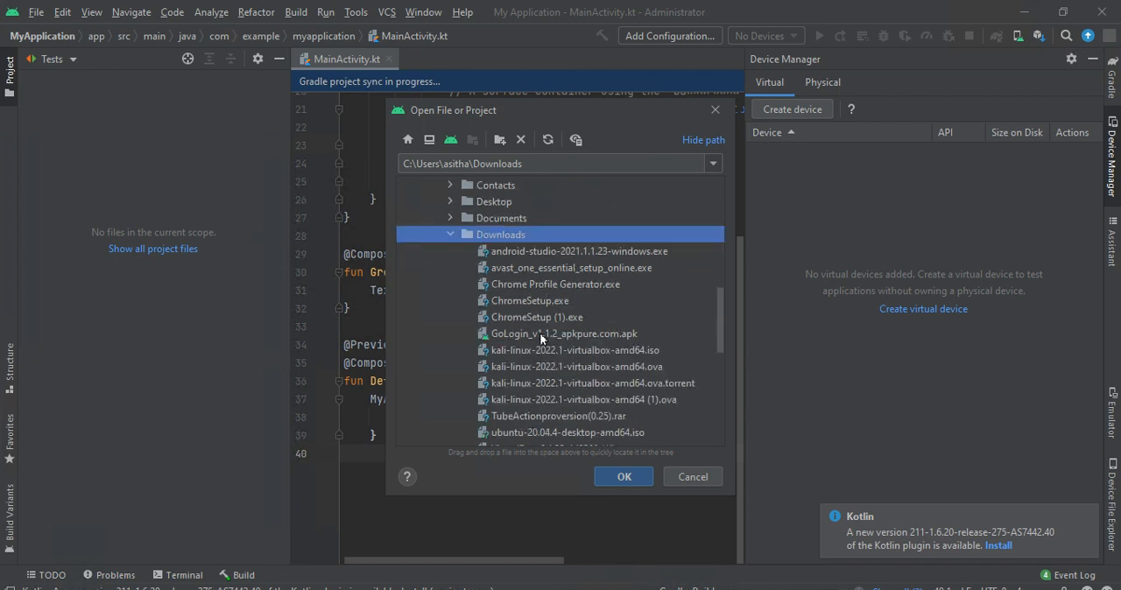
pyautogui.doubleClick(540, 333)
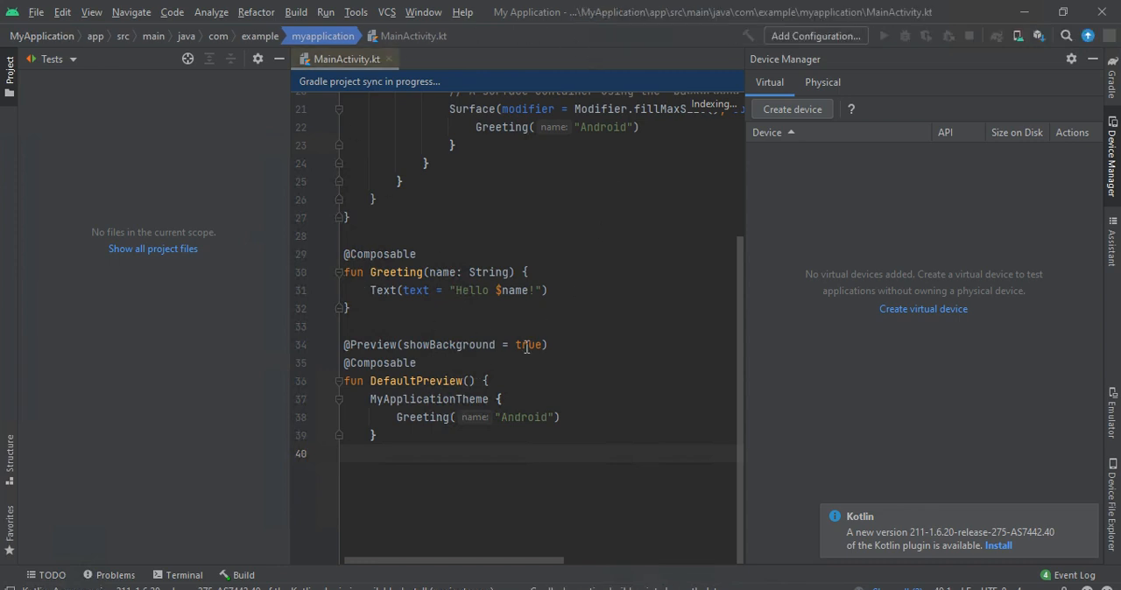
# - Look over the members of MainActivity.kt and the app and Gradle Scripts entries of the project
pyautogui.scroll(3, 521, 146)
pyautogui.scroll(-5, 520, 300)
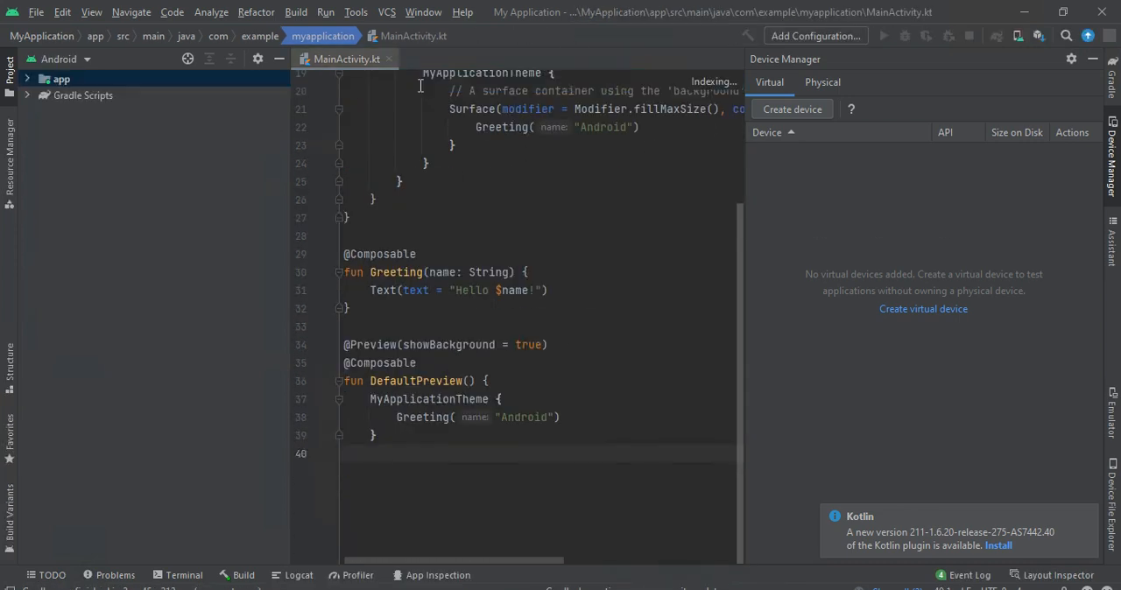
pyautogui.click(388, 38)
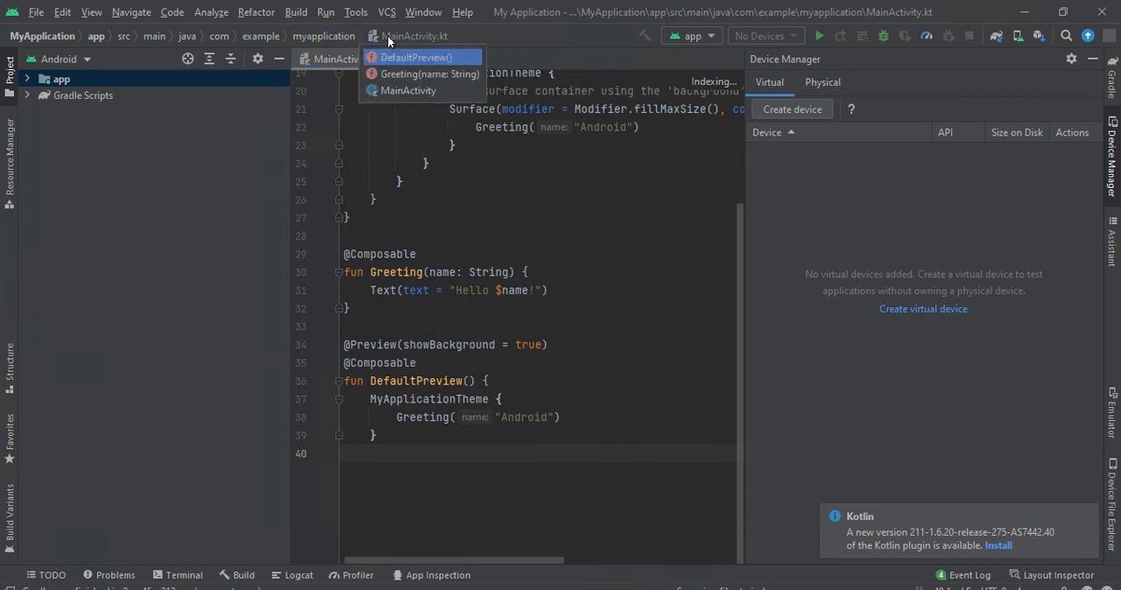
pyautogui.click(61, 113)
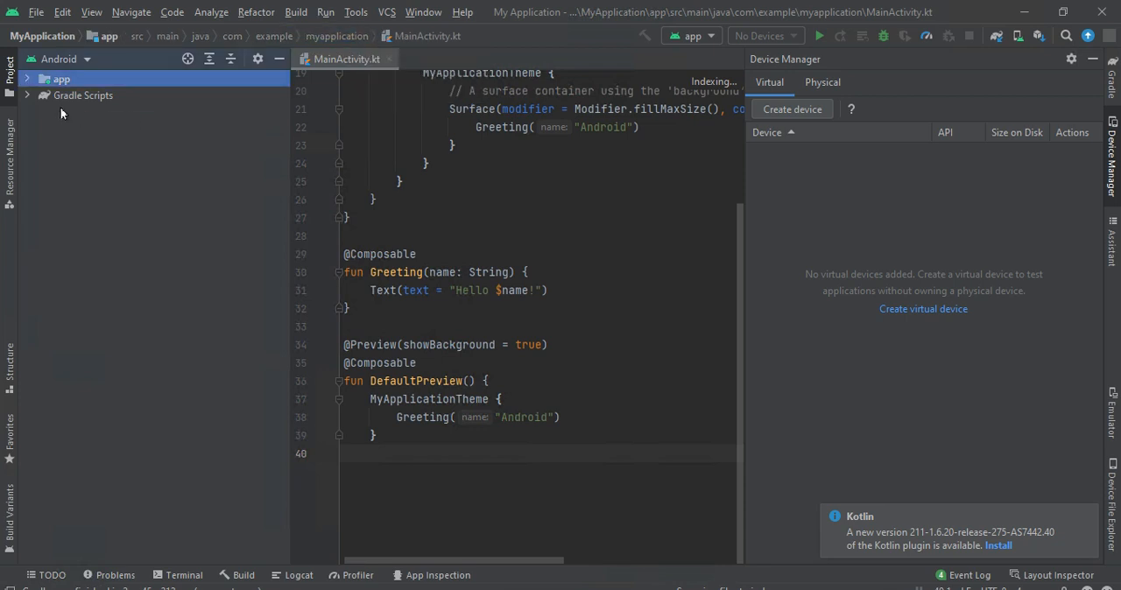
pyautogui.click(75, 95)
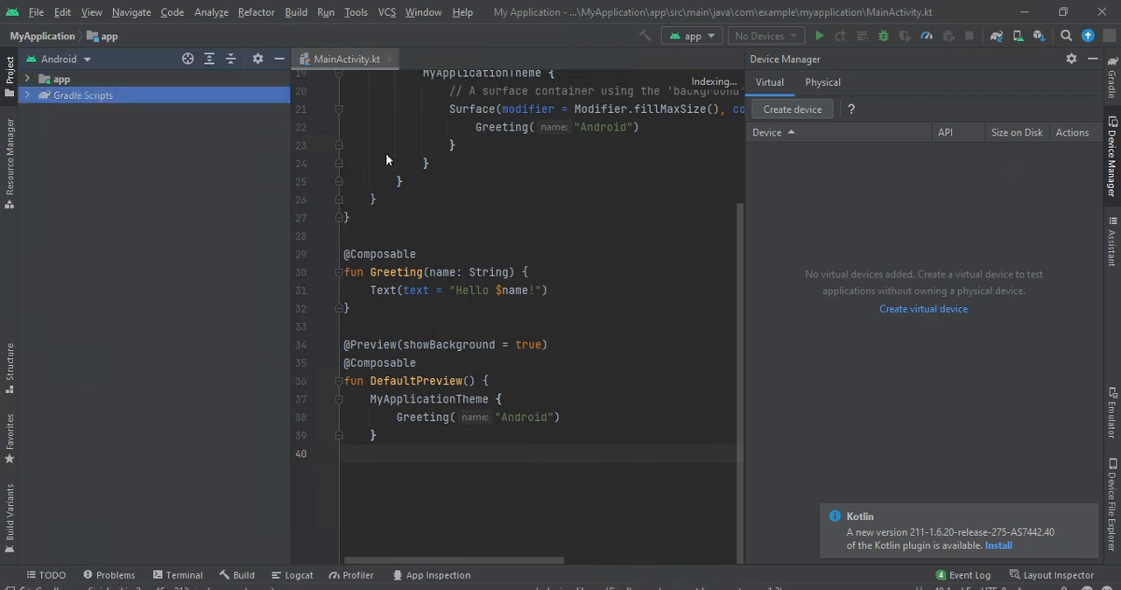
# - Look over the code in MainActivity.kt and show the project errors in the Problems tool window
pyautogui.click(86, 79)
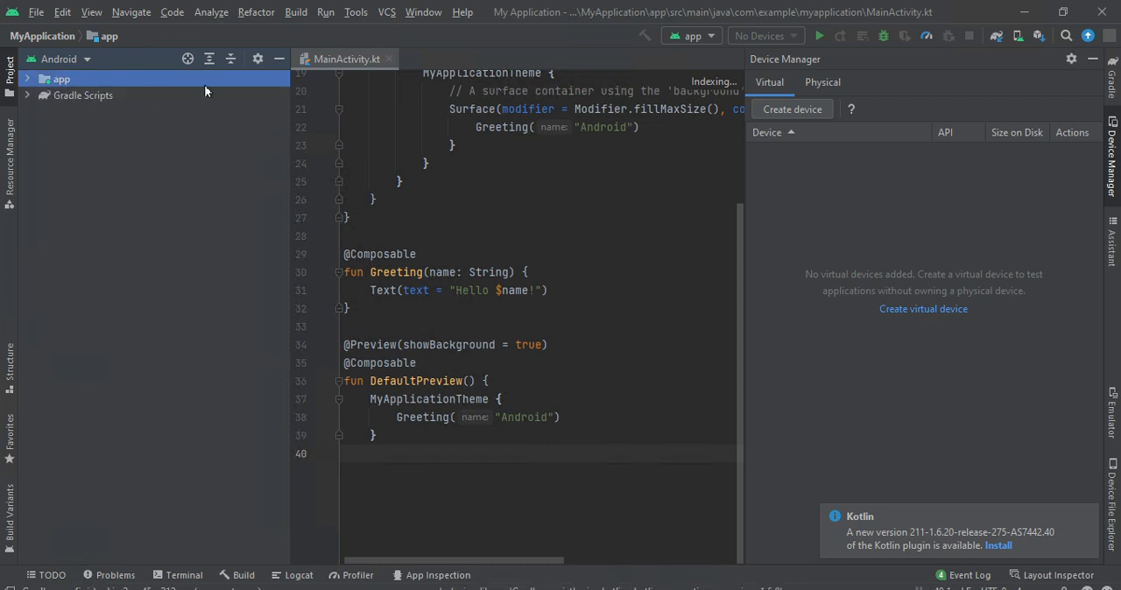
pyautogui.moveTo(549, 384); pyautogui.dragTo(219, 166)
pyautogui.scroll(3, 496, 335)
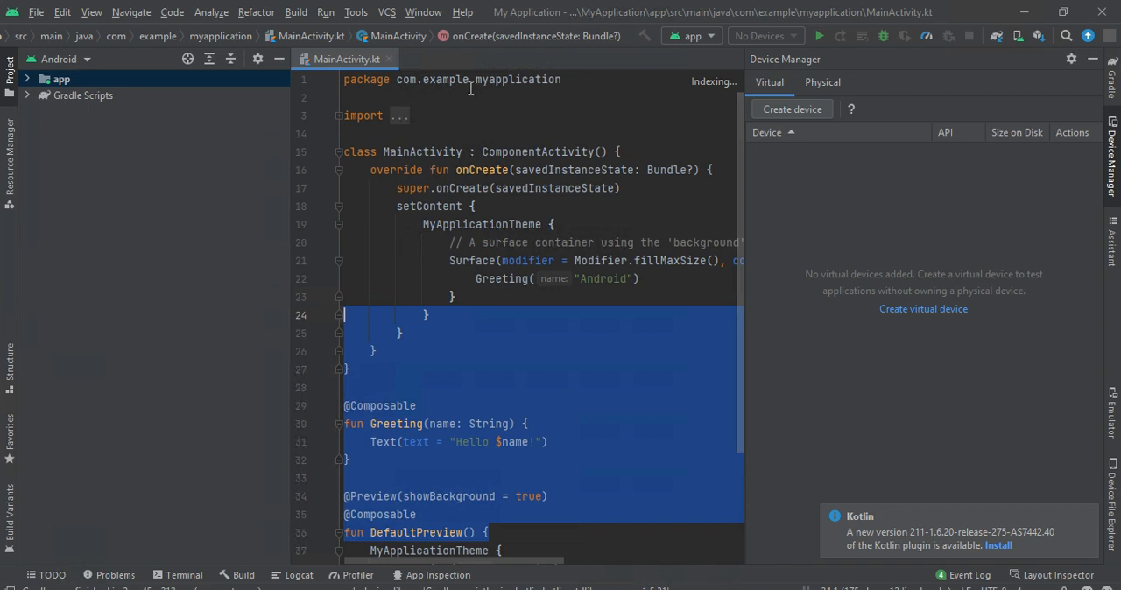
pyautogui.click(731, 83)
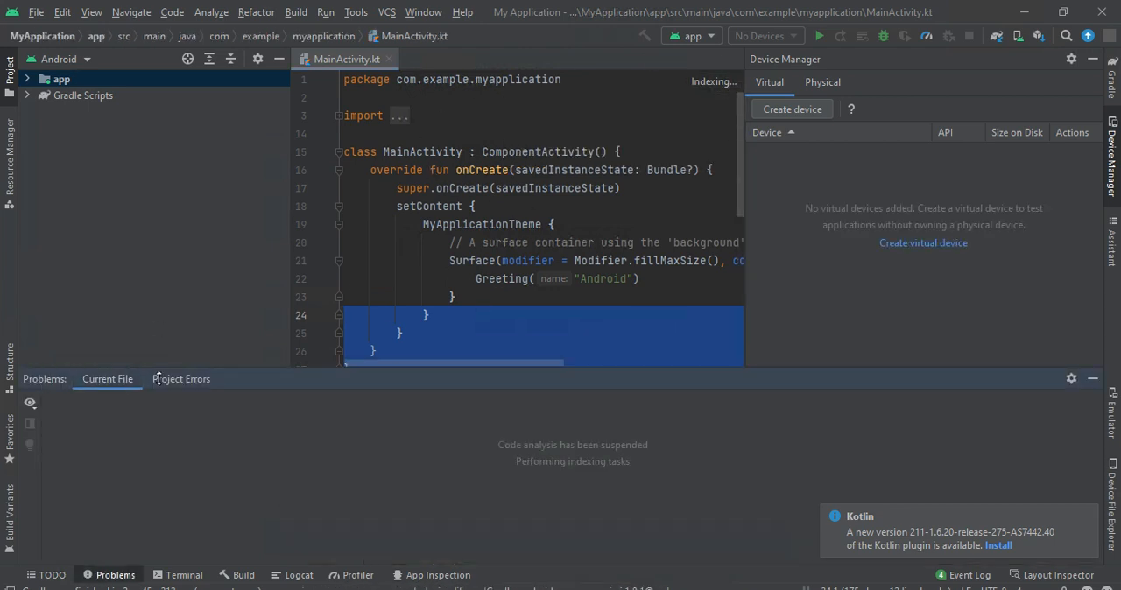
pyautogui.click(188, 380)
# - Expand Gradle Scripts and open the module-level build.gradle and gradle-wrapper.properties files to look them over
pyautogui.doubleClick(94, 94)
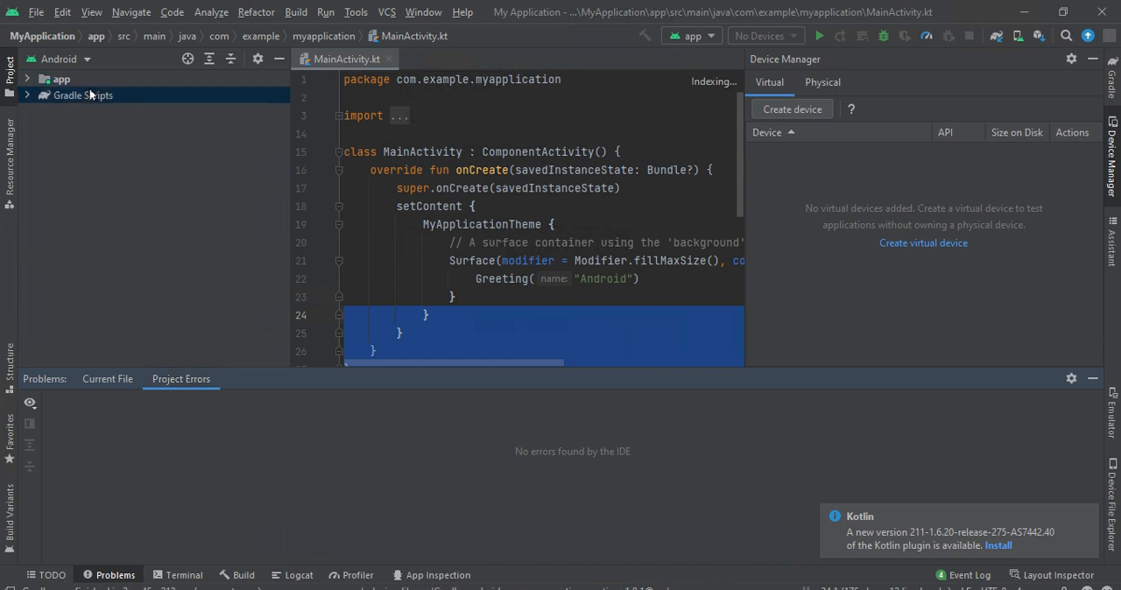
pyautogui.click(359, 36)
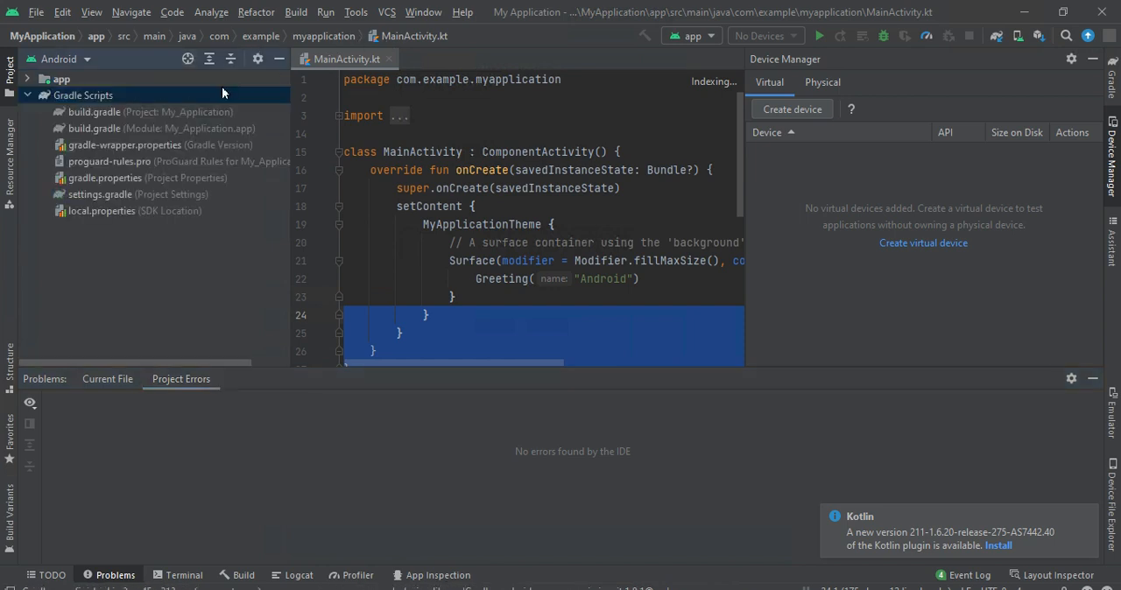
pyautogui.click(114, 128)
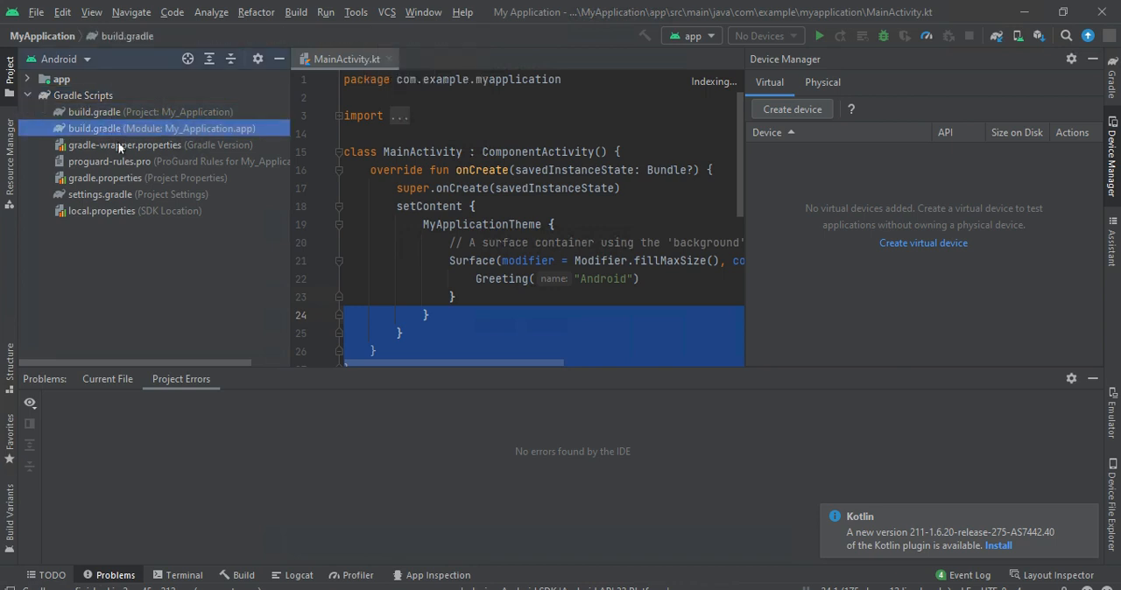
pyautogui.click(121, 145)
pyautogui.click(112, 178)
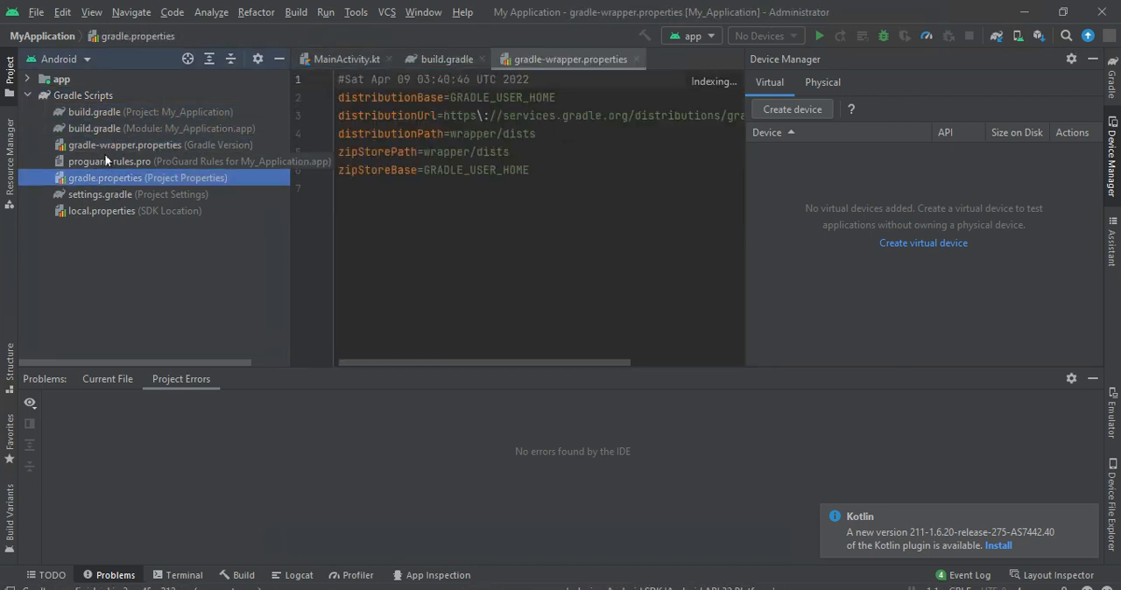
pyautogui.click(109, 163)
pyautogui.click(122, 212)
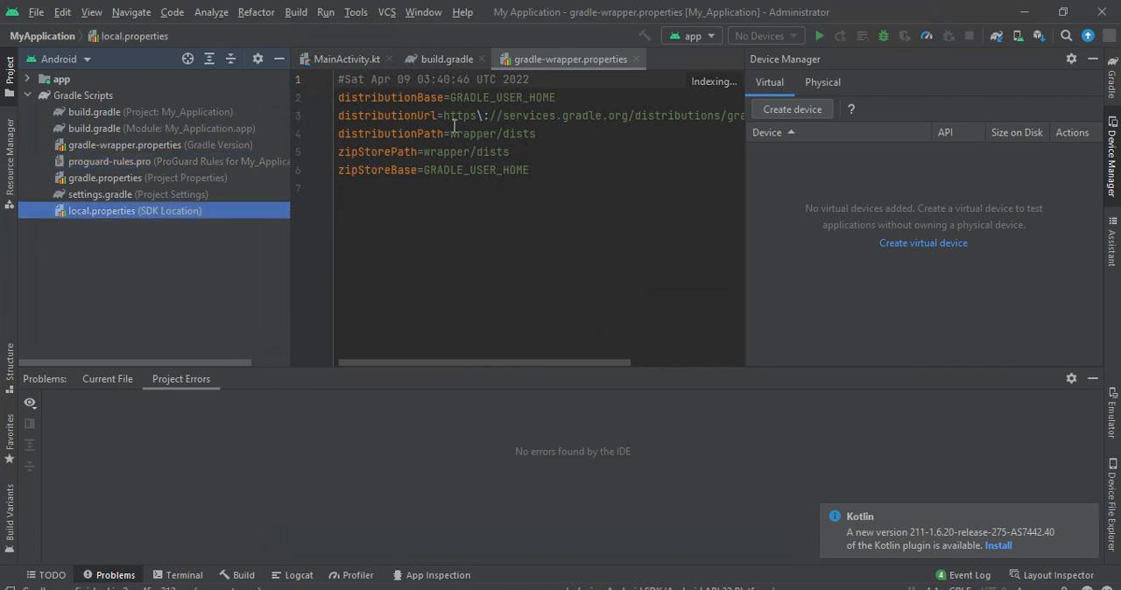
pyautogui.click(239, 189)
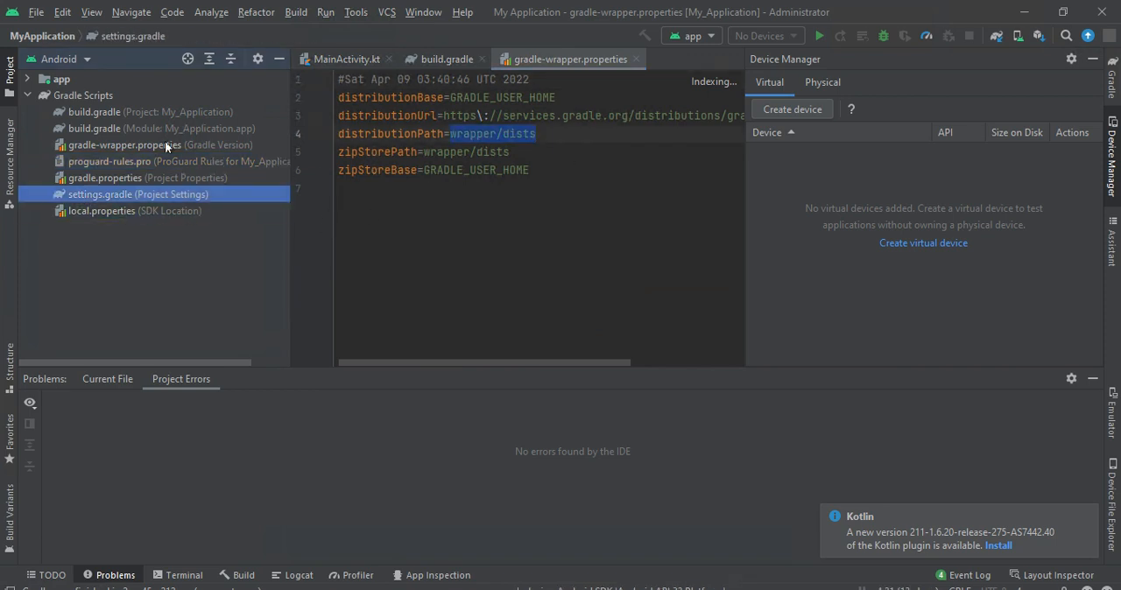
pyautogui.click(165, 143)
pyautogui.click(162, 126)
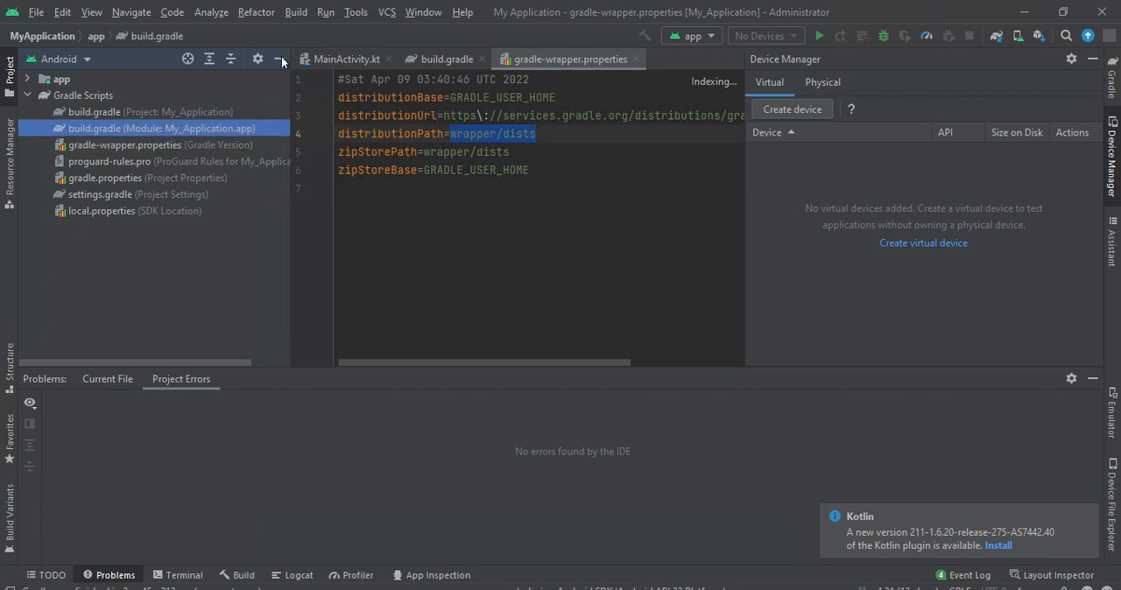
# - Show the Emulator tool window
pyautogui.click(69, 11)
pyautogui.click(87, 12)
pyautogui.click(88, 11)
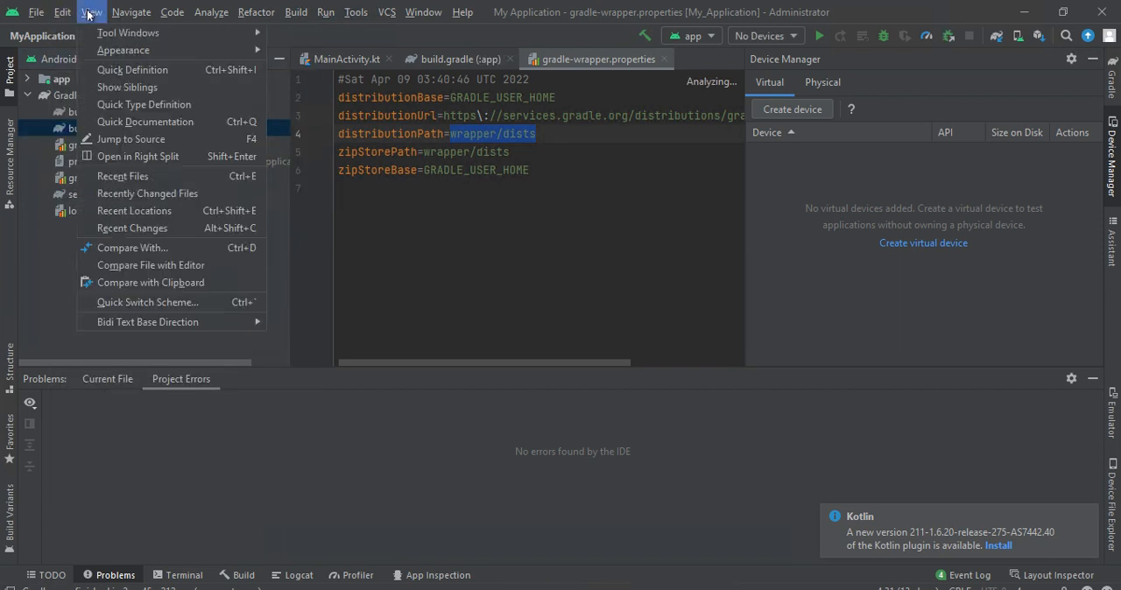
pyautogui.moveTo(105, 37)
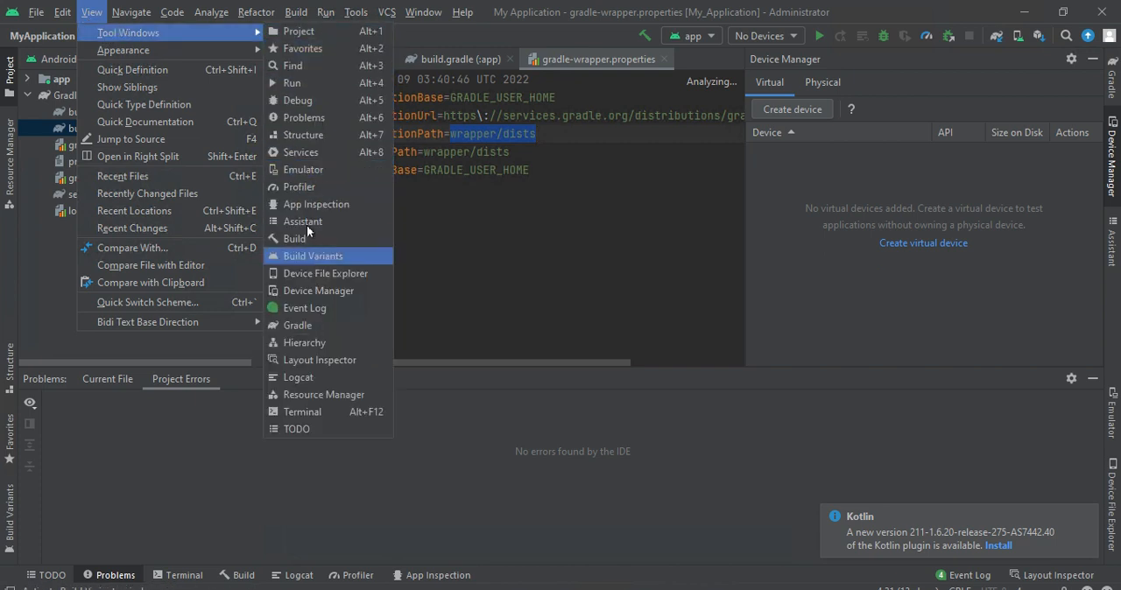
pyautogui.click(296, 172)
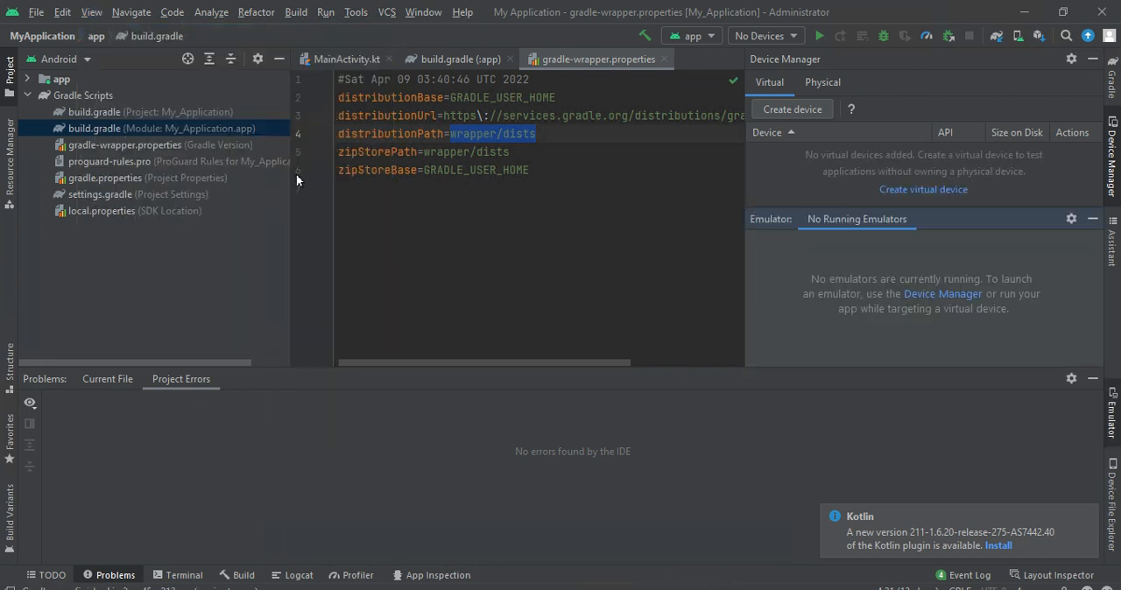
# - Open the Terminal tool window and run ipconfig/all in the project folder
pyautogui.click(266, 15)
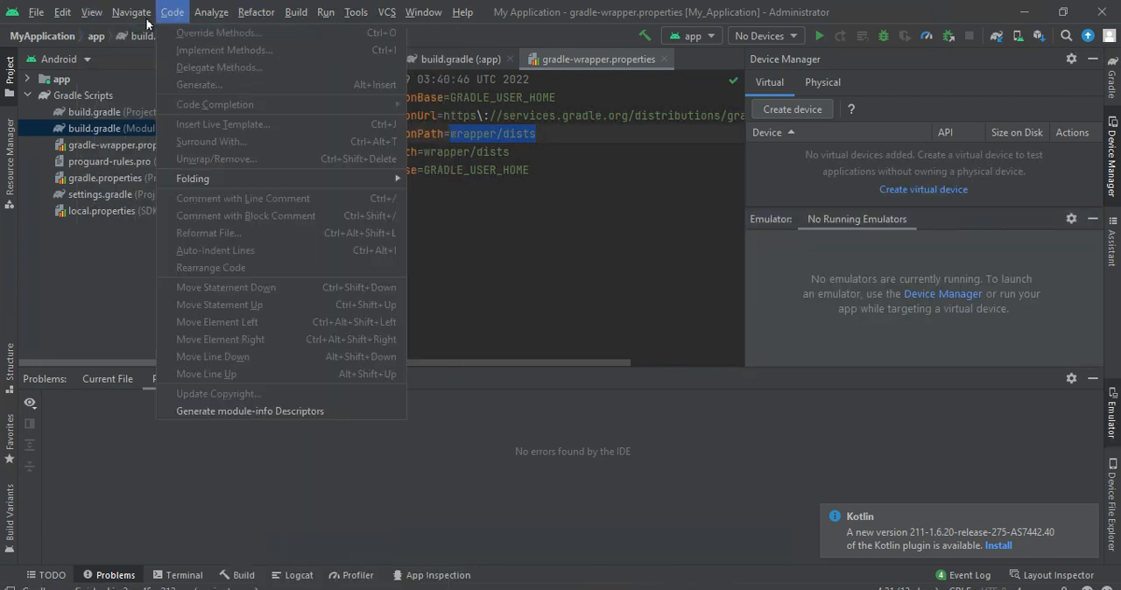
pyautogui.moveTo(91, 12)
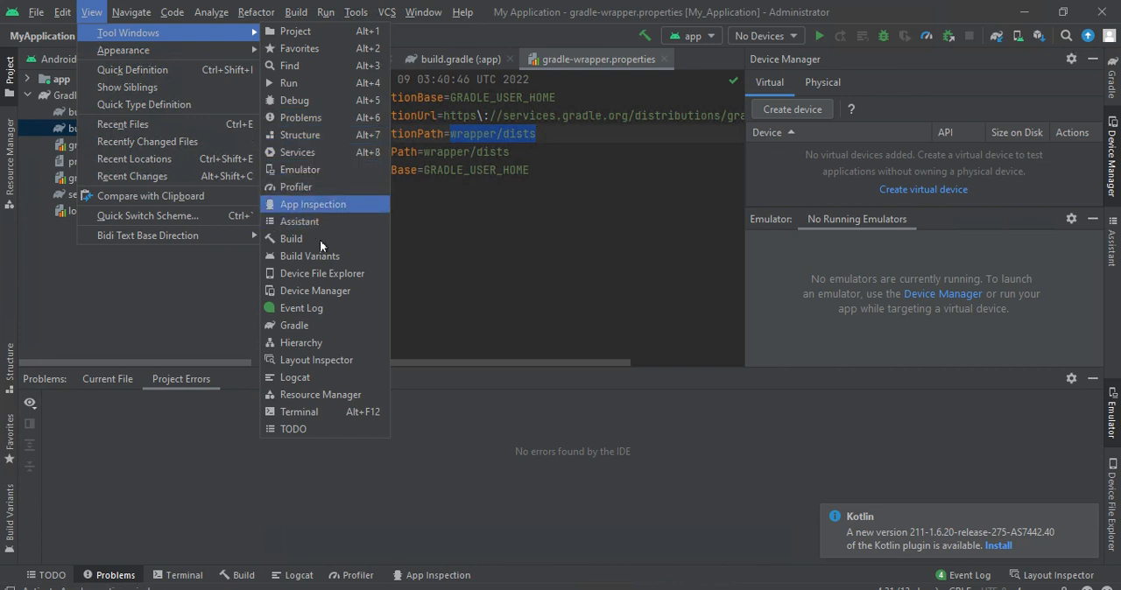
pyautogui.click(298, 412)
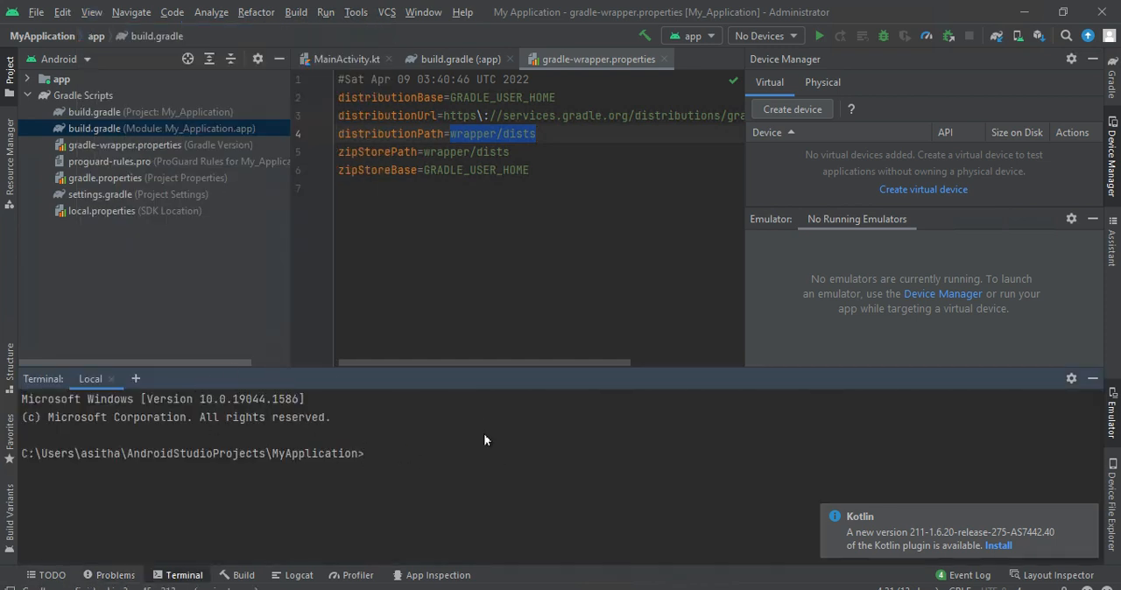
pyautogui.write('ipin')
pyautogui.press('BackSpace')
pyautogui.press('BackSpace')
pyautogui.press('BackSpace')
pyautogui.press('BackSpace')
pyautogui.write('ipconfig/all')
pyautogui.press('Return')
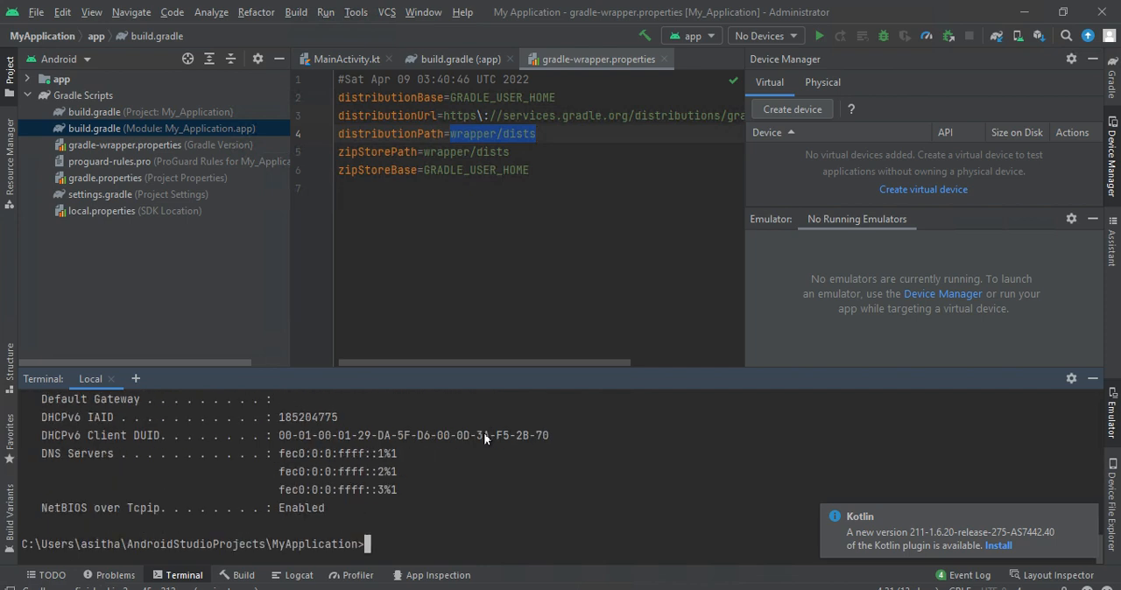
# - Examine the network adapter details in the terminal output and highlight the IPv4 address
pyautogui.moveTo(432, 439); pyautogui.dragTo(319, 395)
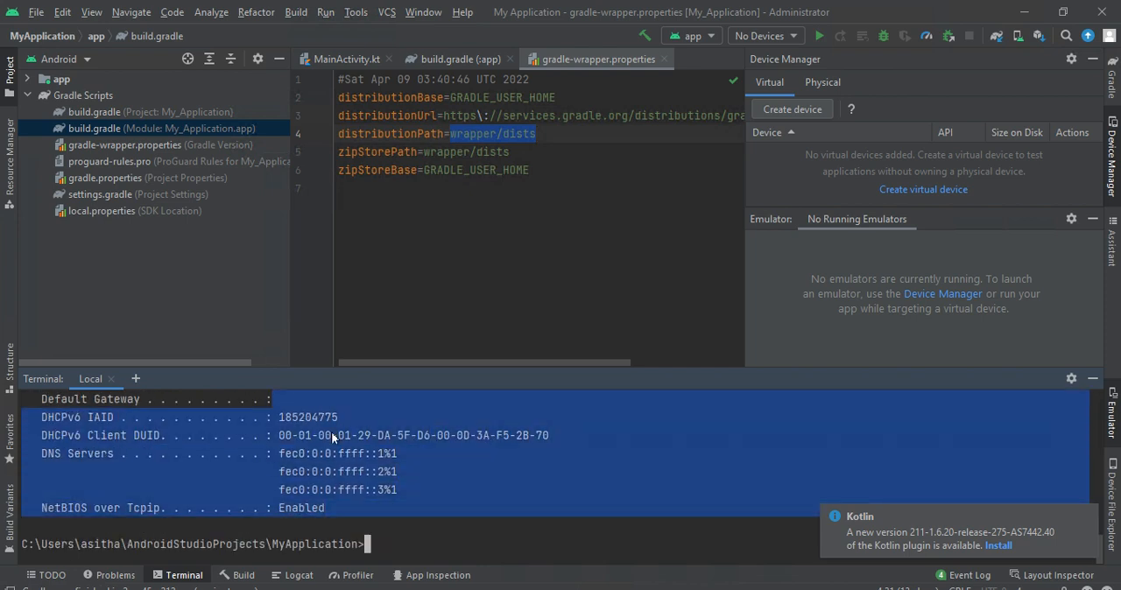
pyautogui.click(337, 418)
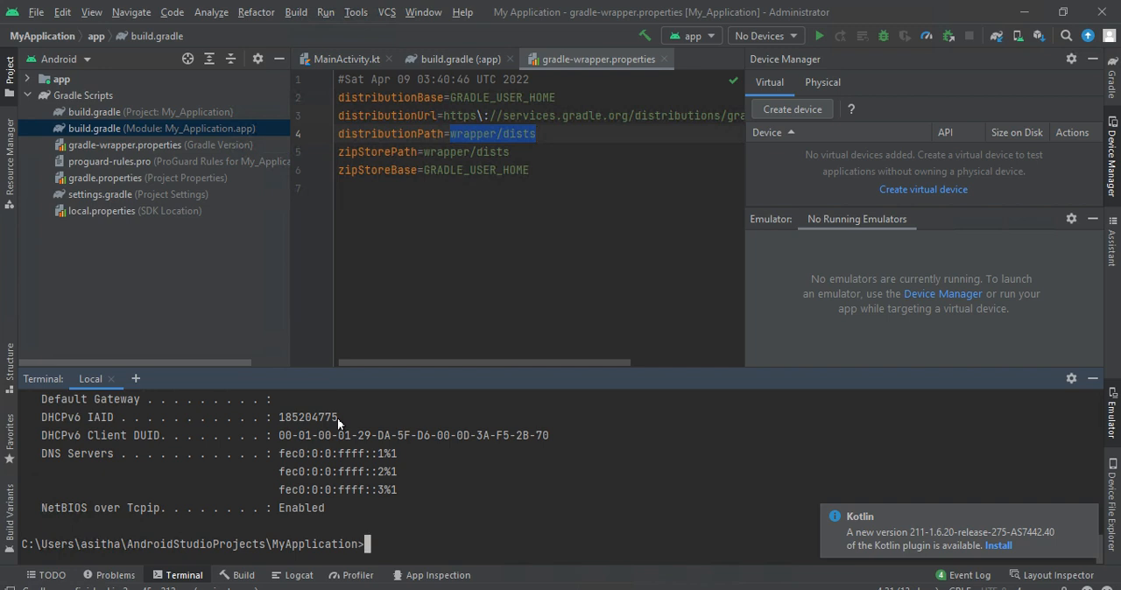
pyautogui.press('Up')
pyautogui.moveTo(364, 453); pyautogui.dragTo(252, 458)
pyautogui.click(326, 501)
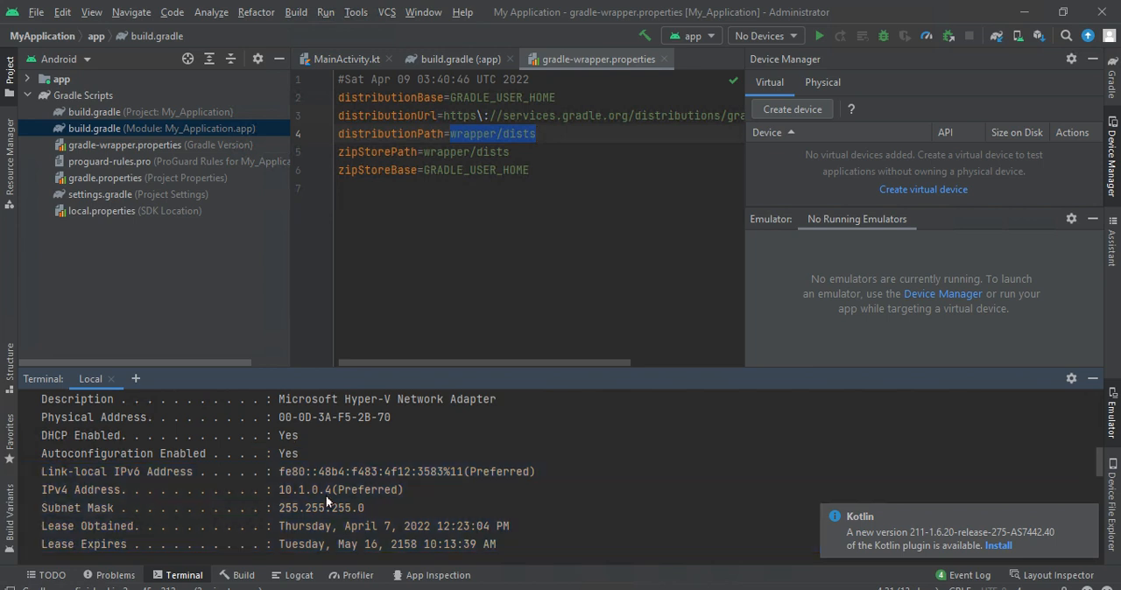
pyautogui.moveTo(280, 491); pyautogui.dragTo(376, 489)
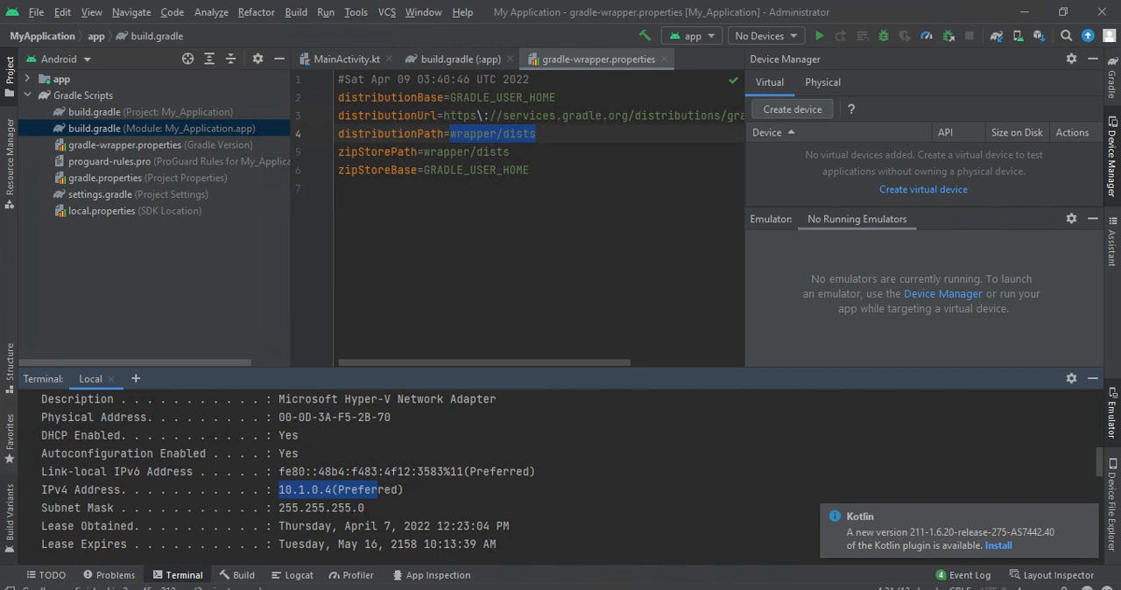
# - Take the Remote Desktop session out of full screen and switch to the local Chrome browser
pyautogui.click(140, 589)
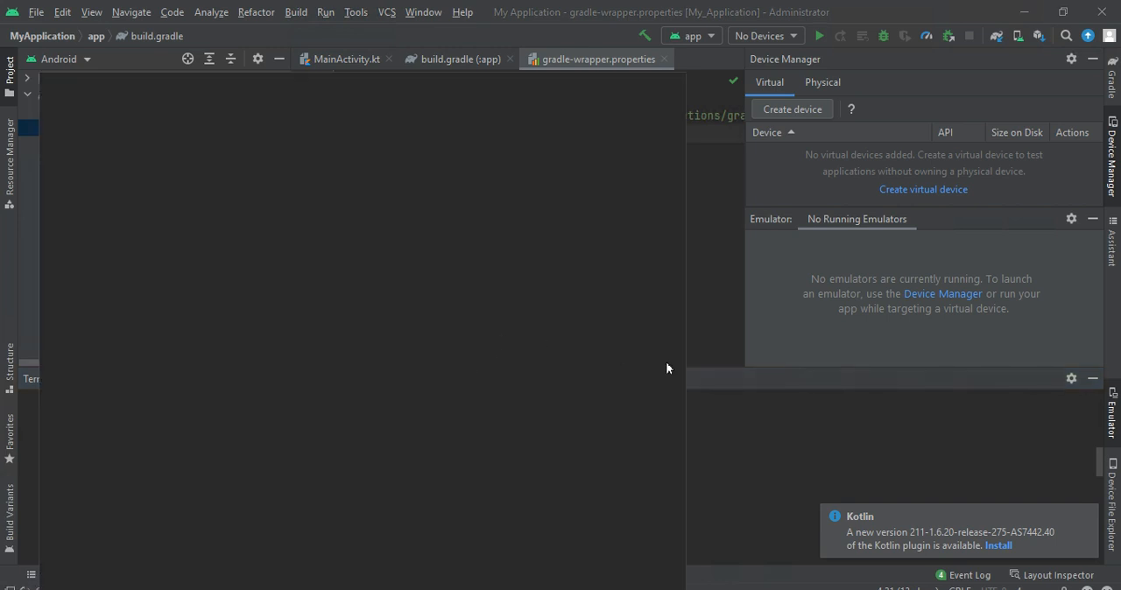
pyautogui.click(790, 444)
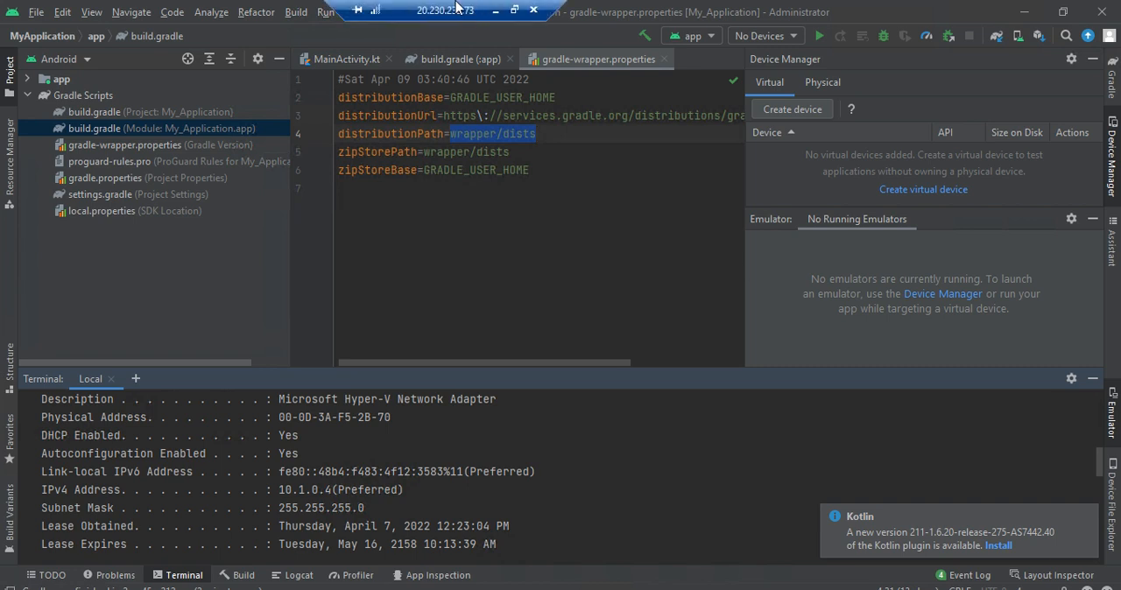
pyautogui.doubleClick(455, 7)
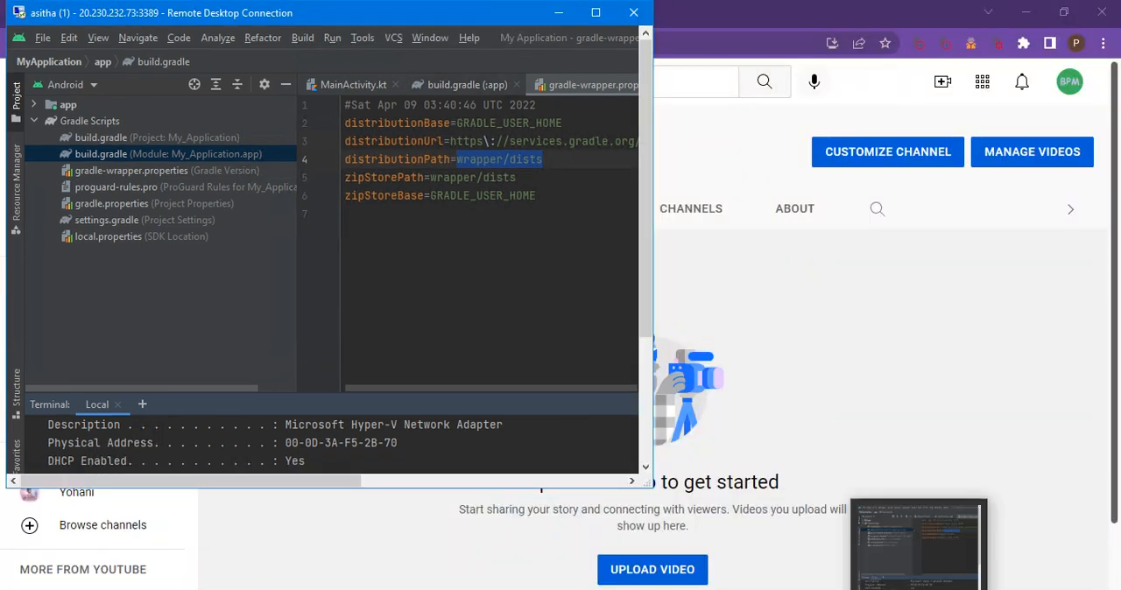
pyautogui.moveTo(697, 589)
pyautogui.click(655, 578)
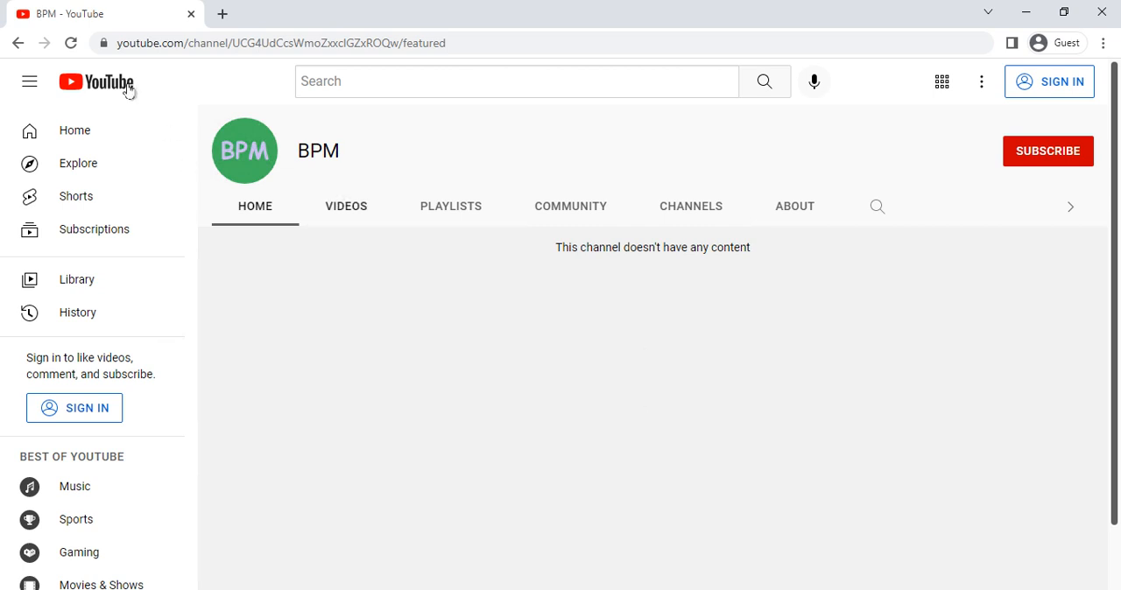
# - Search Google for "android studio download" in a new browser tab
pyautogui.click(222, 15)
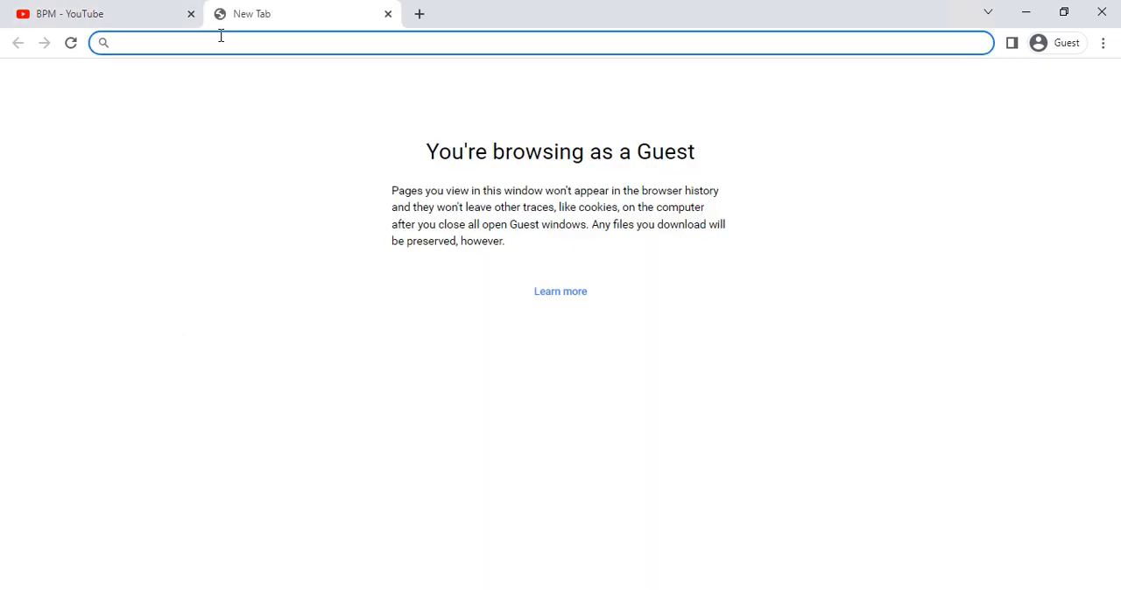
pyautogui.write('an')
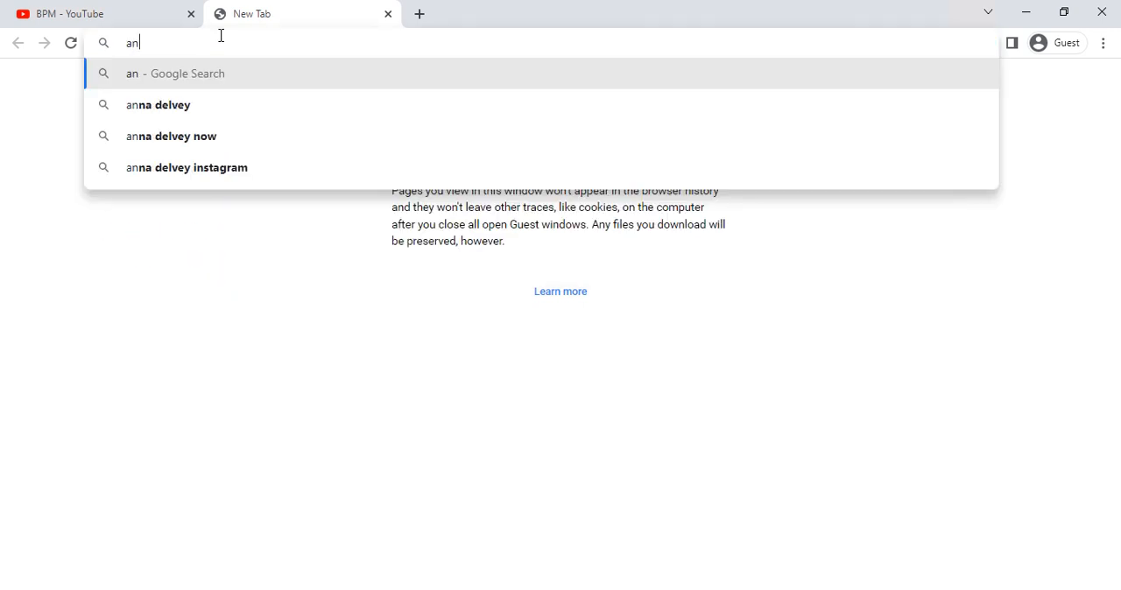
pyautogui.write('droid ')
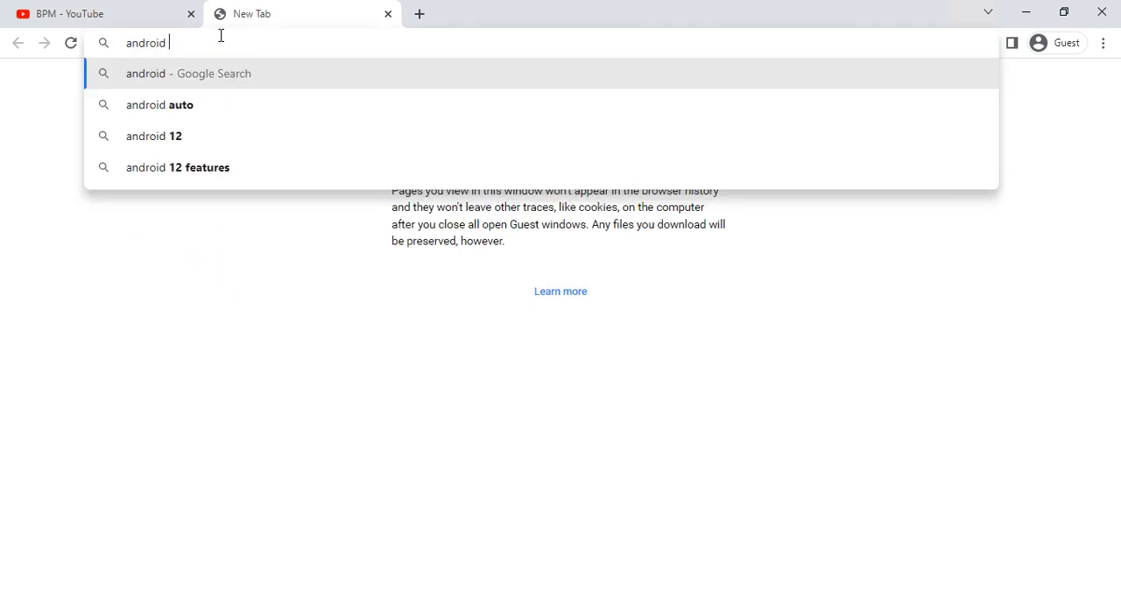
pyautogui.write('stud')
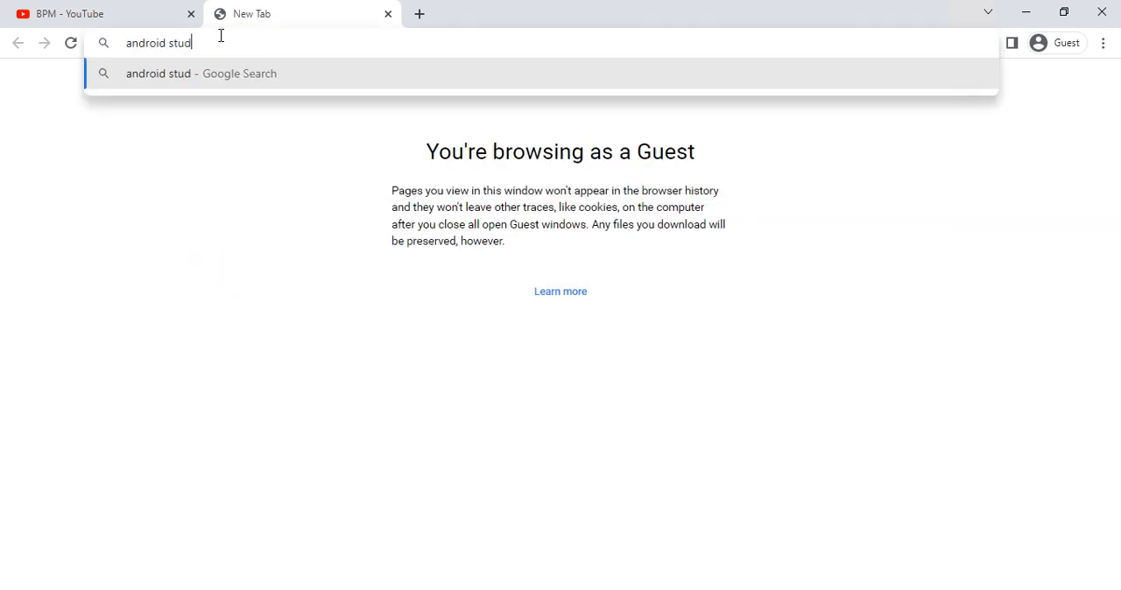
pyautogui.write('io download')
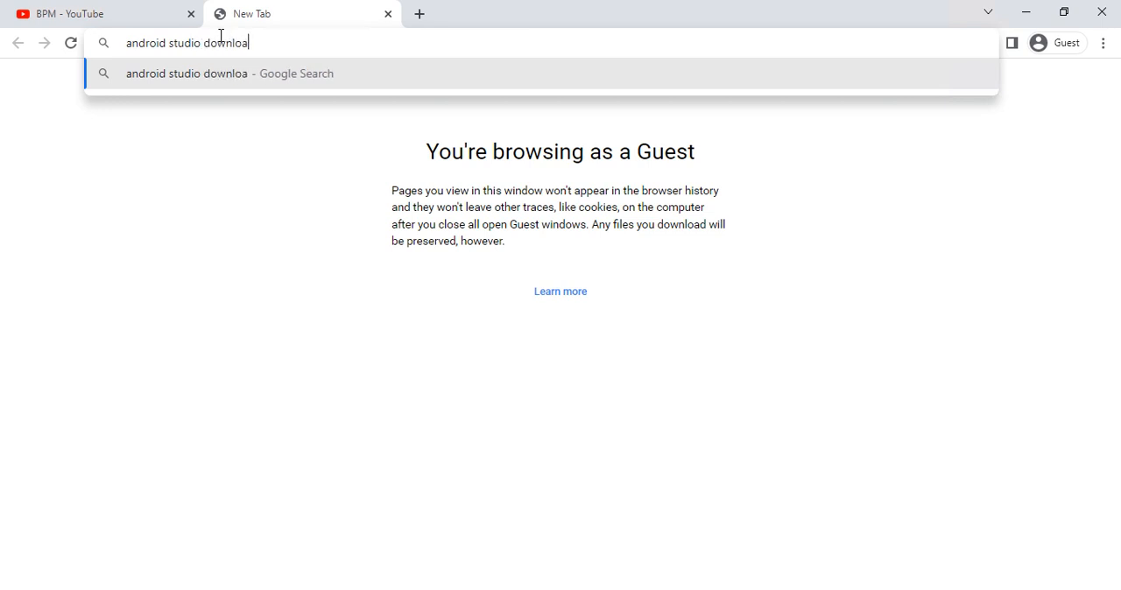
pyautogui.press('Return')
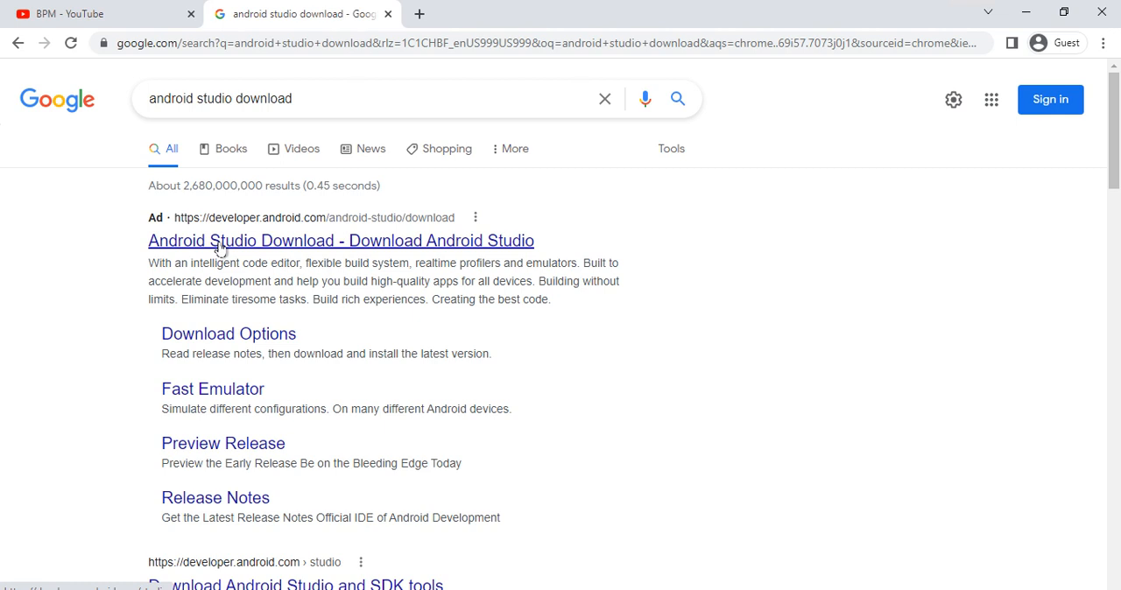
# - Open the Android Studio Download result on developer.android.com and look over the download page
pyautogui.click(250, 238)
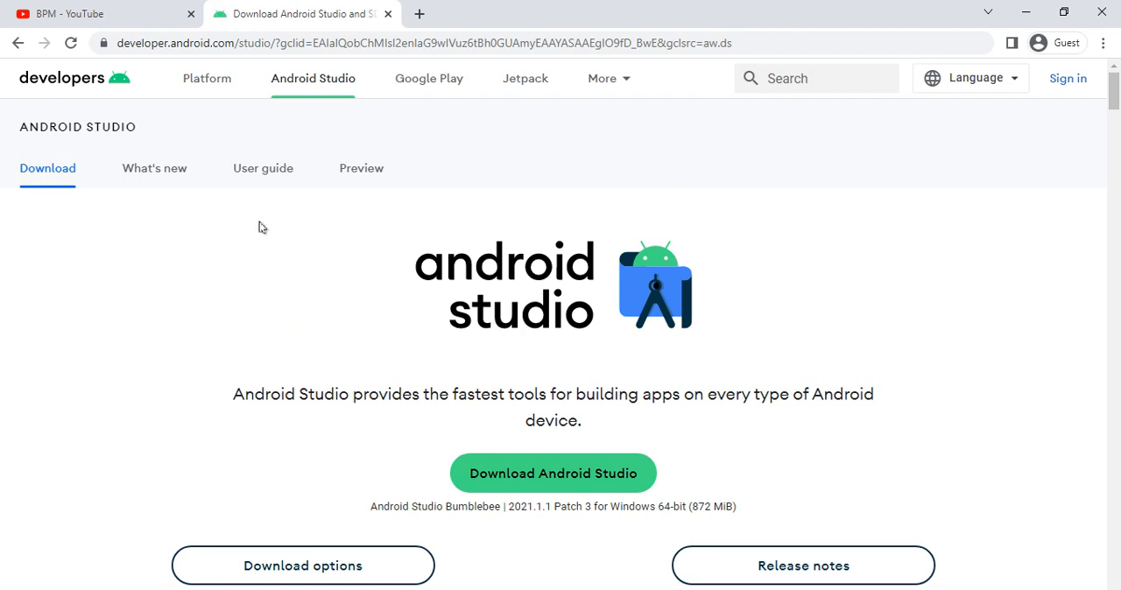
pyautogui.scroll(-6, 350, 267)
pyautogui.scroll(1, 348, 271)
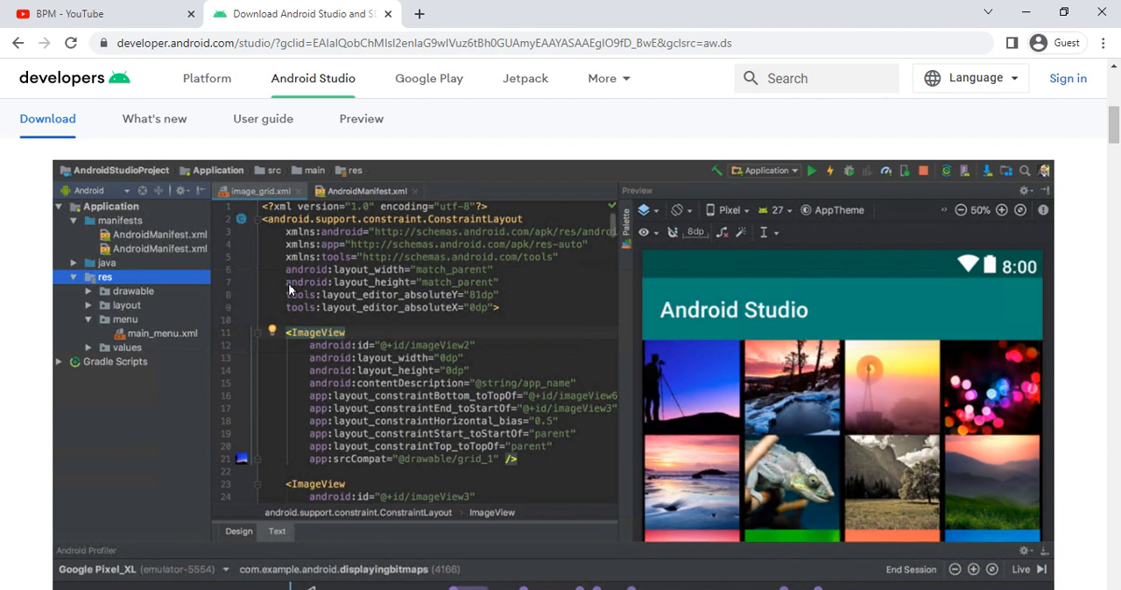
pyautogui.scroll(-3, 289, 289)
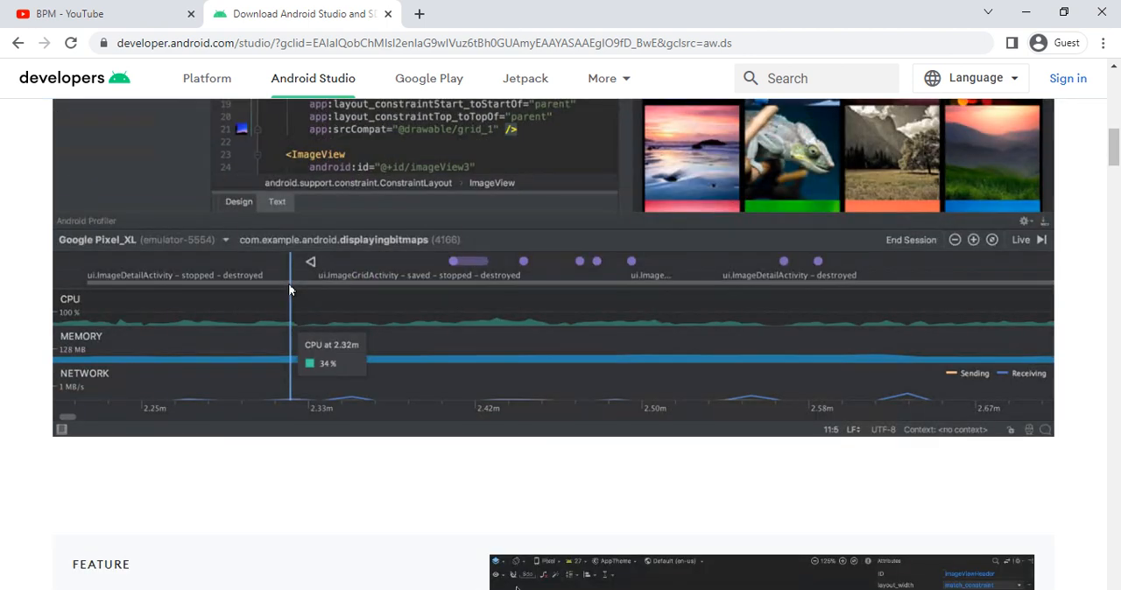
pyautogui.scroll(6, 289, 289)
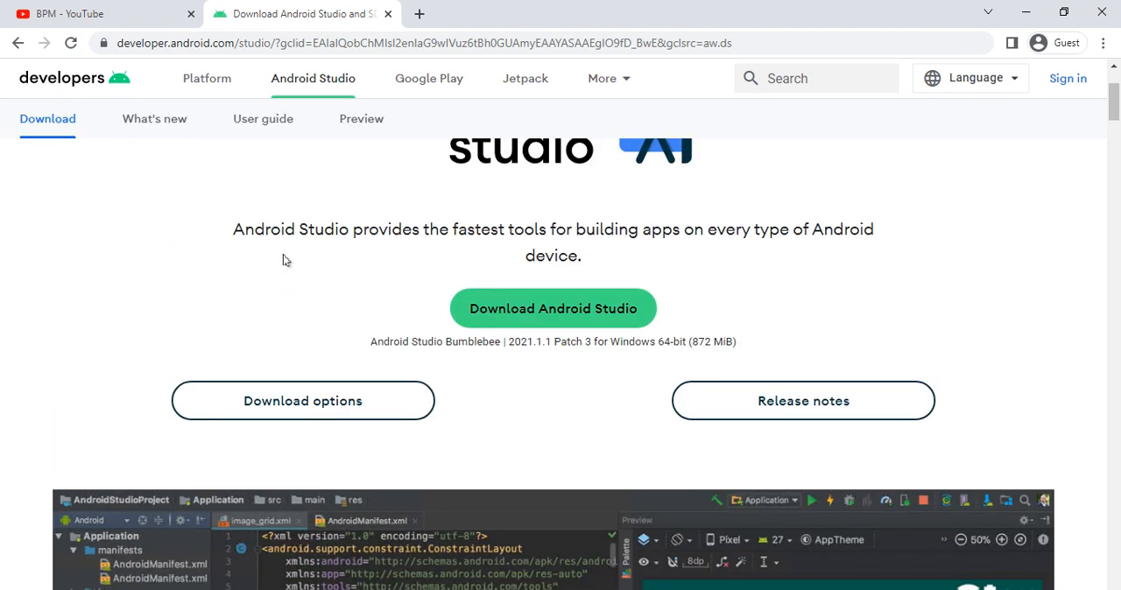
# - Highlight the Android Studio tagline on the page and request the main Android Studio download to bring up its terms
pyautogui.moveTo(235, 232); pyautogui.dragTo(769, 231)
pyautogui.moveTo(887, 266); pyautogui.dragTo(890, 266)
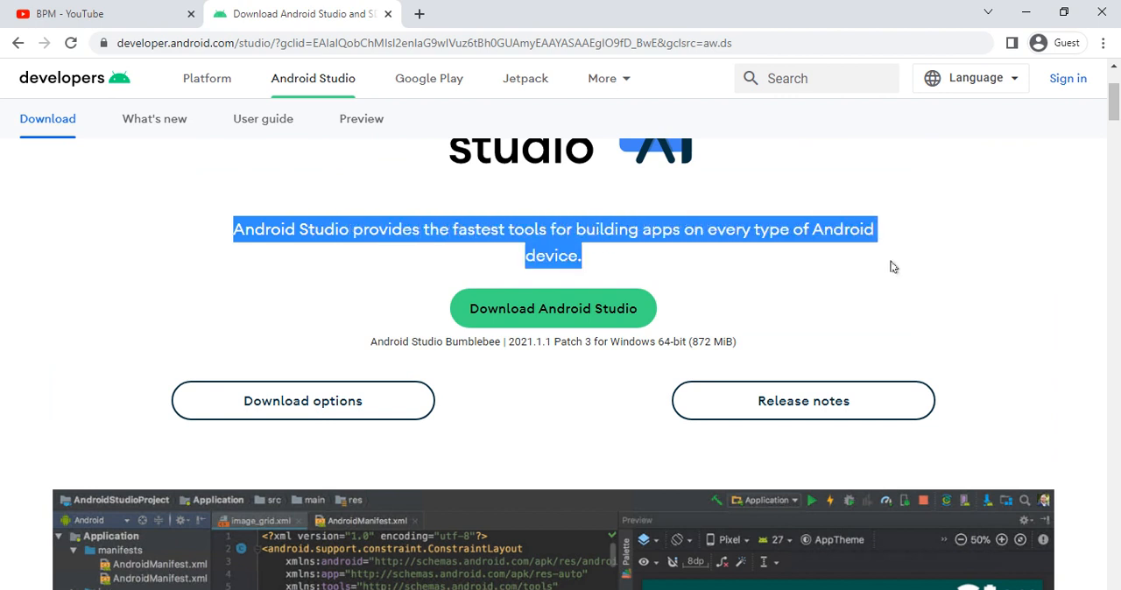
pyautogui.click(548, 317)
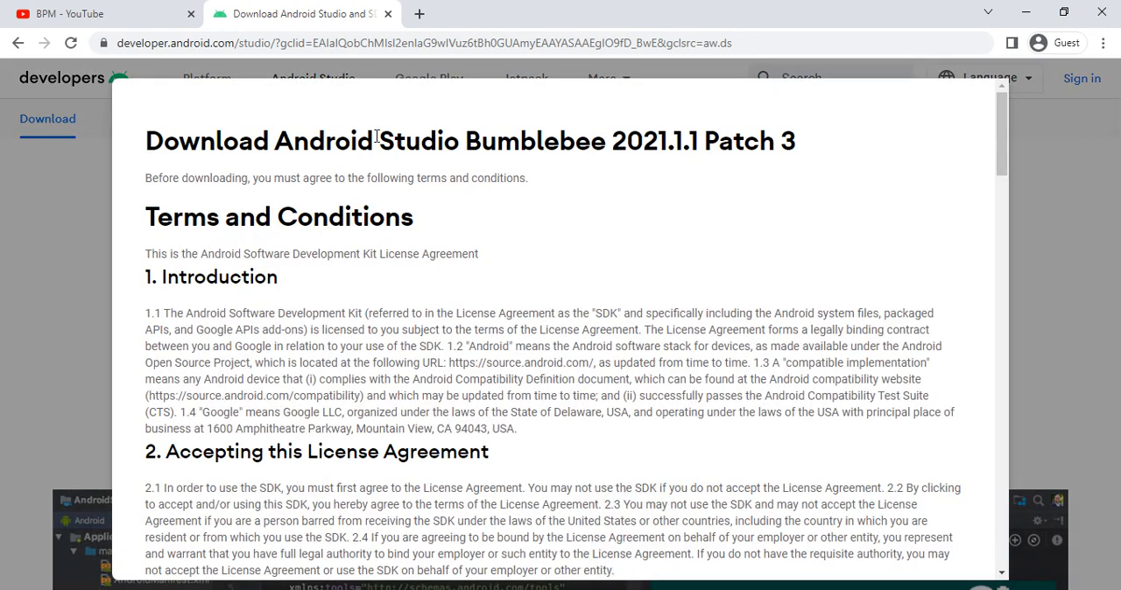
# - Go through the terms and conditions, agree to them, and download Android Studio Bumblebee 2021.1.1 Patch 3 for Windows
pyautogui.moveTo(147, 145); pyautogui.dragTo(482, 158)
pyautogui.click(516, 139)
pyautogui.scroll(-9, 449, 194)
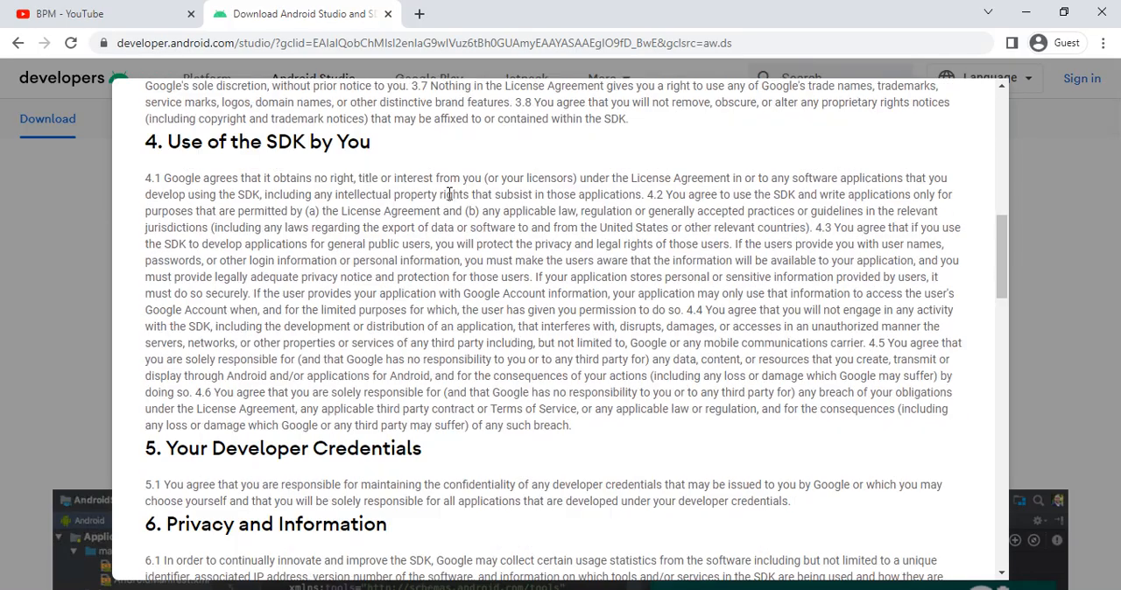
pyautogui.scroll(-15, 449, 193)
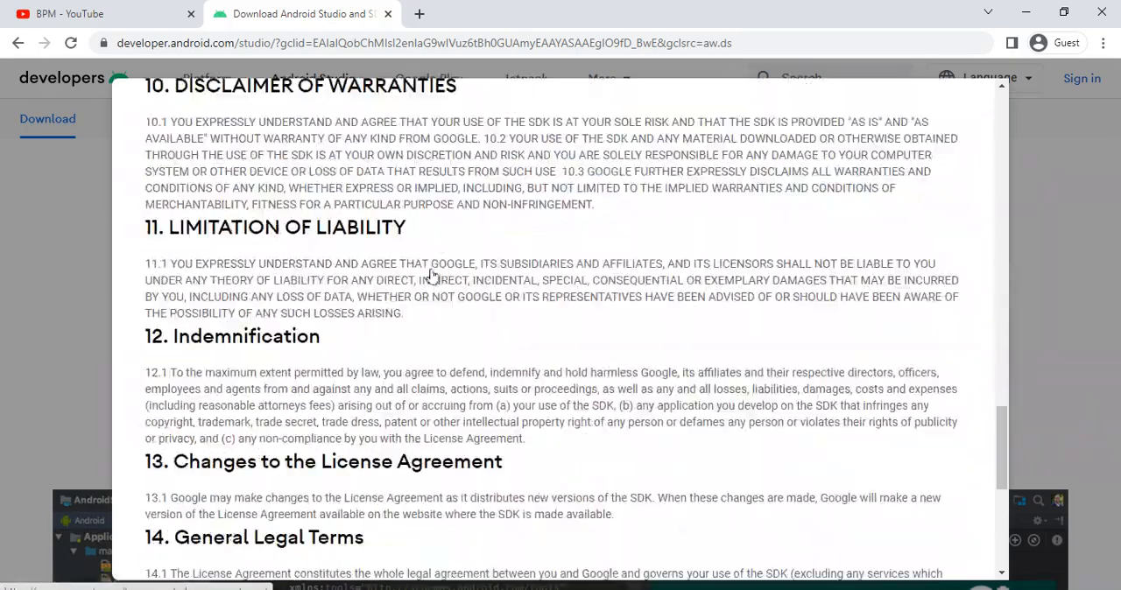
pyautogui.scroll(-5, 431, 276)
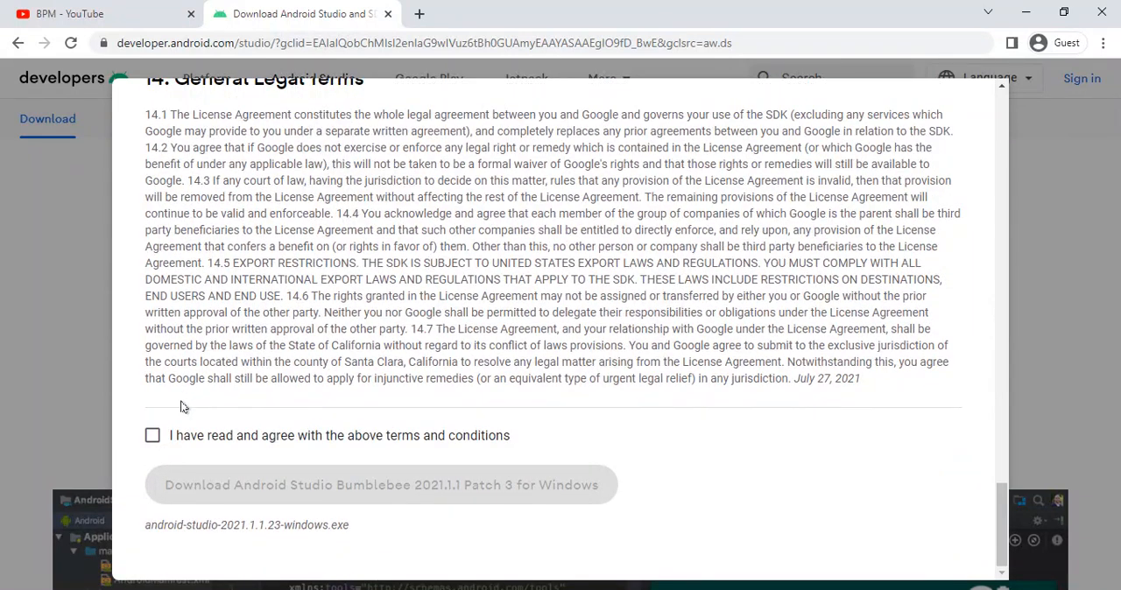
pyautogui.click(151, 437)
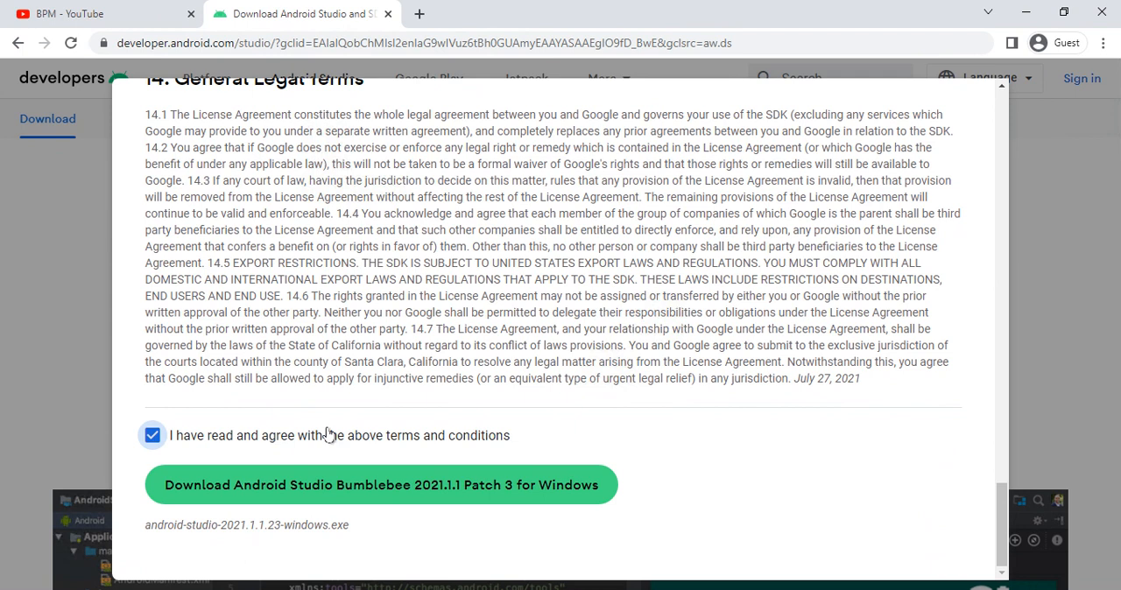
pyautogui.click(389, 489)
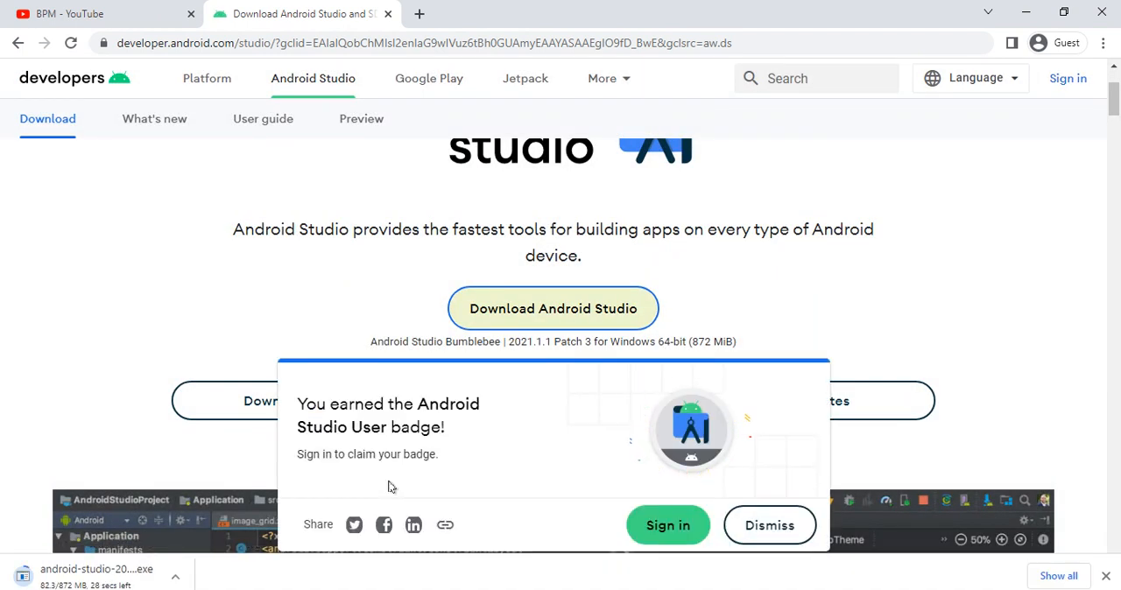
# - Check the browser's downloads list, show android-studio-2021.1.1.23-windows.exe in its folder and run the installer
pyautogui.hotkey('ctrl', 'j')
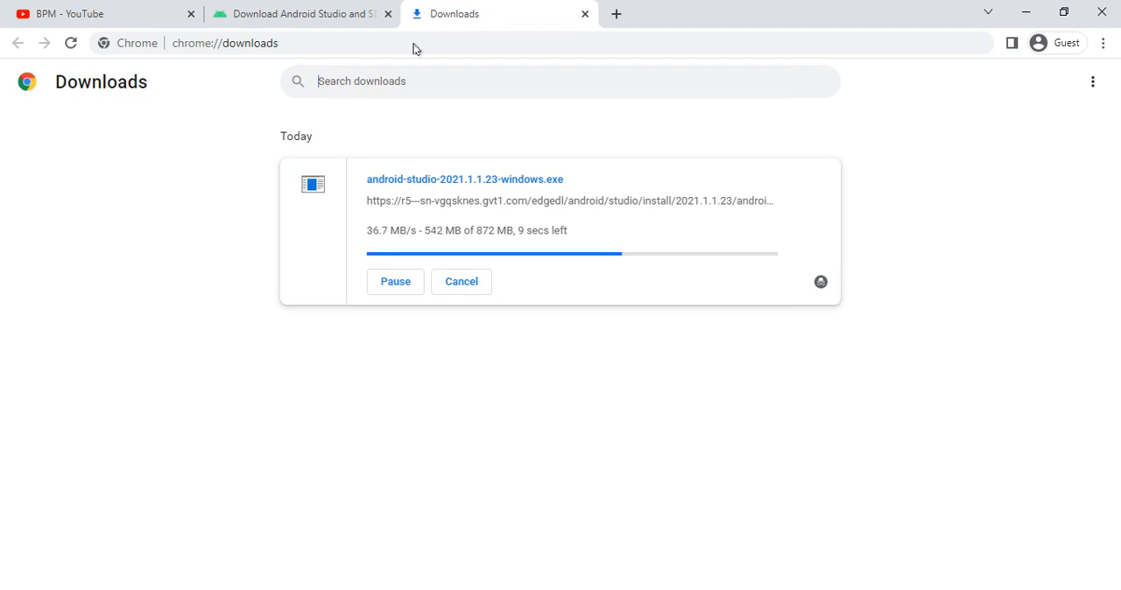
pyautogui.click(243, 15)
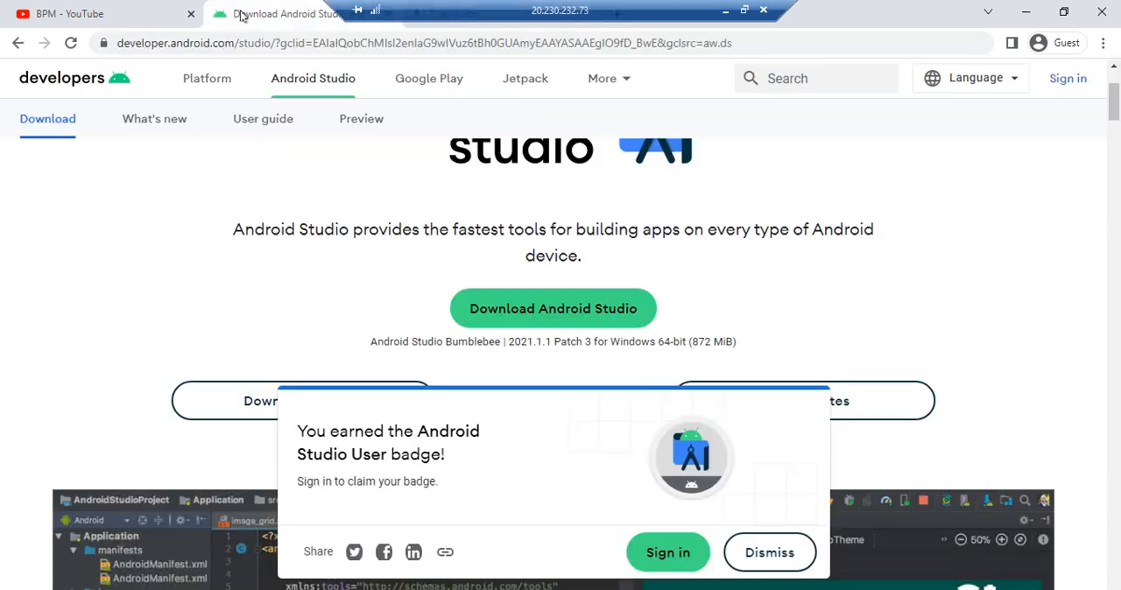
pyautogui.moveTo(778, 8); pyautogui.dragTo(551, 8)
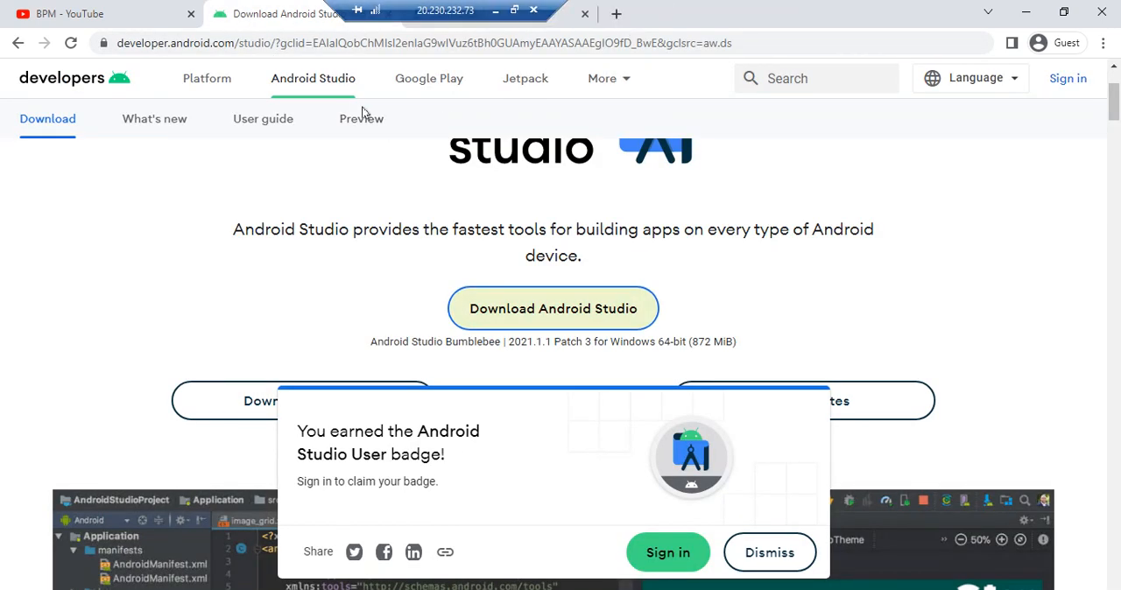
pyautogui.click(566, 27)
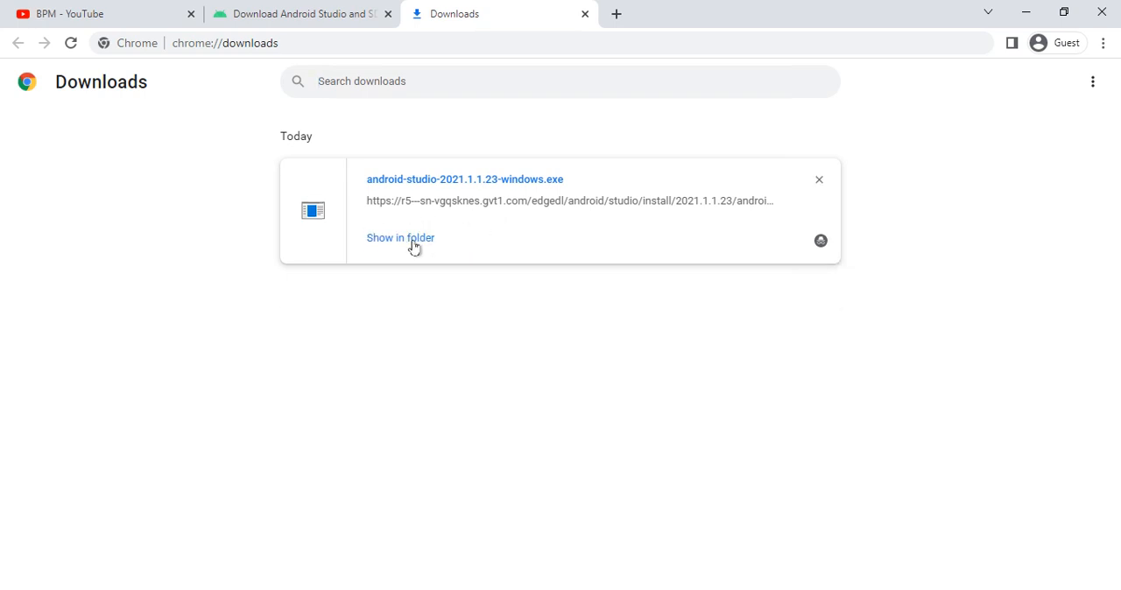
pyautogui.click(411, 247)
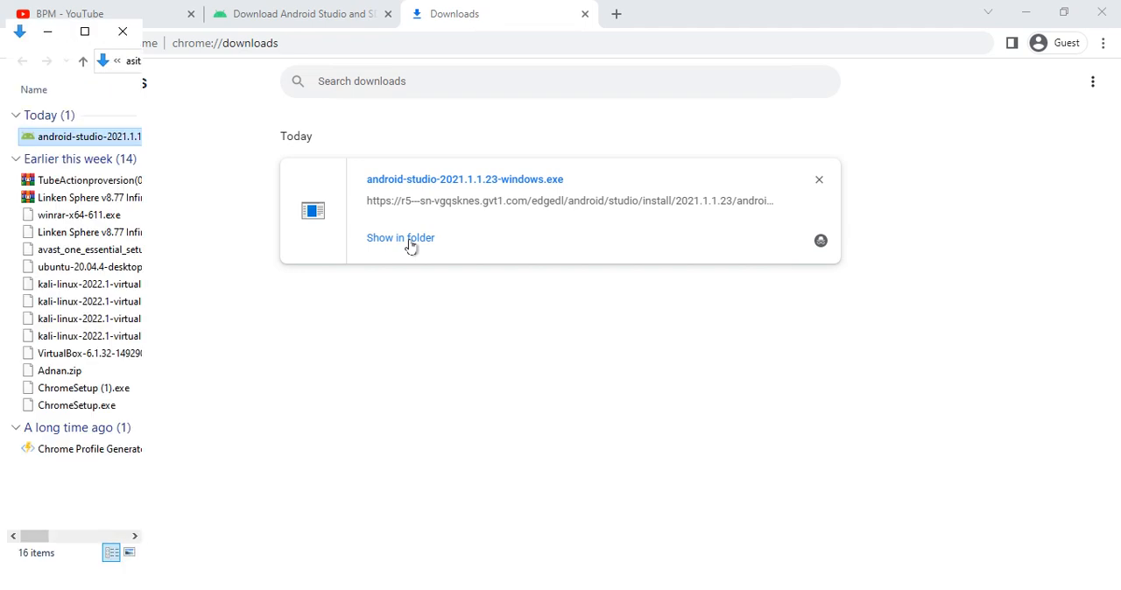
pyautogui.doubleClick(74, 137)
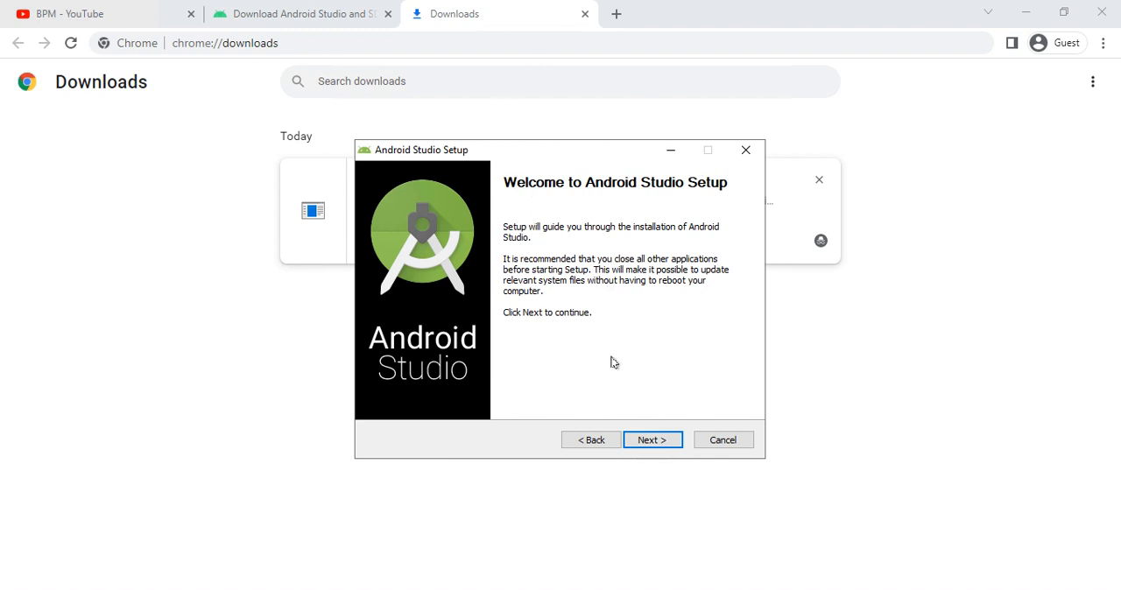
# - Install Android Studio with Android Virtual Device in C:\Program Files\Android\Android Studio, keep the Android Studio Start Menu folder, and show the installation details
pyautogui.click(634, 442)
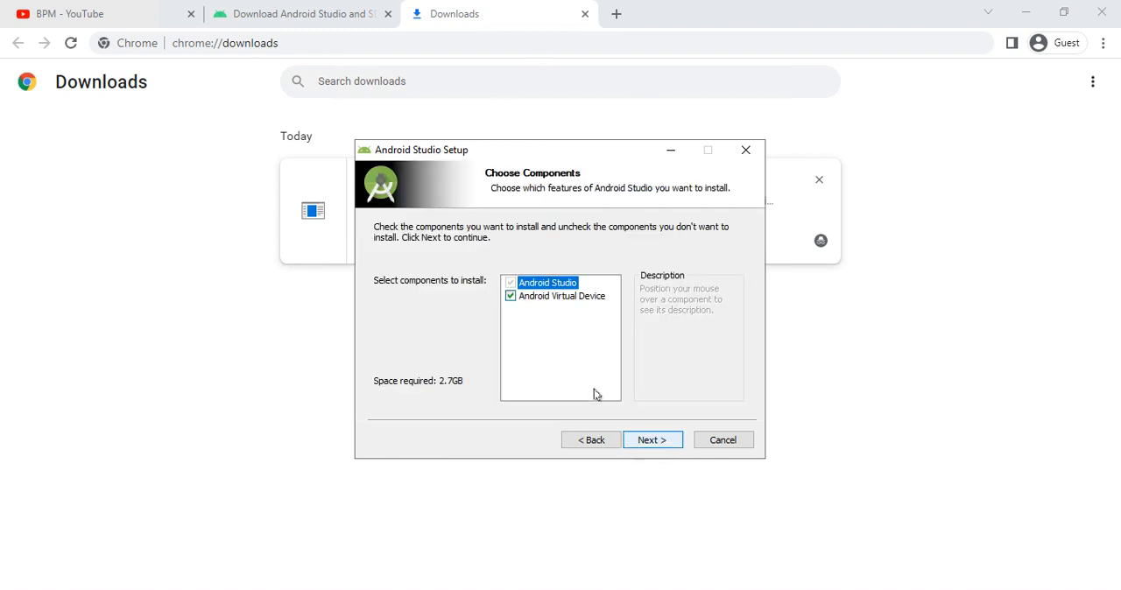
pyautogui.click(645, 439)
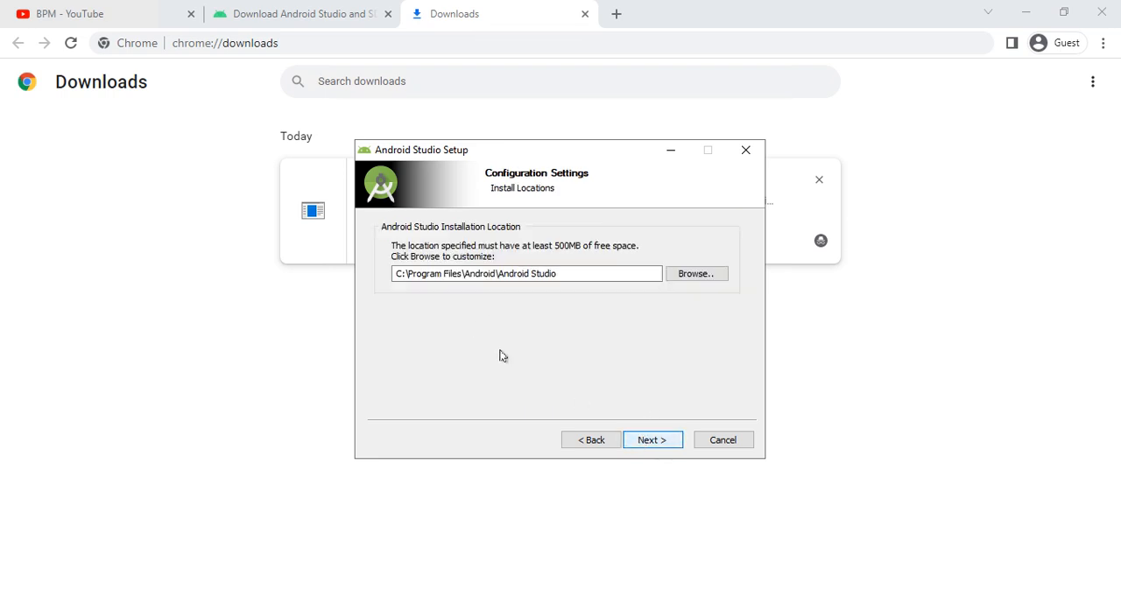
pyautogui.click(652, 441)
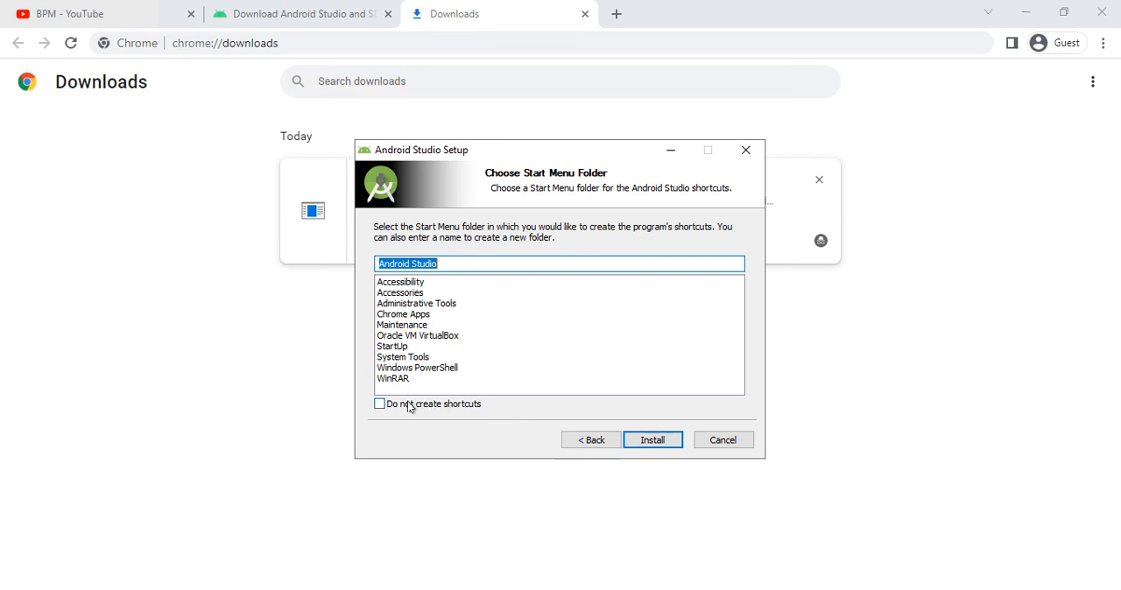
pyautogui.click(642, 441)
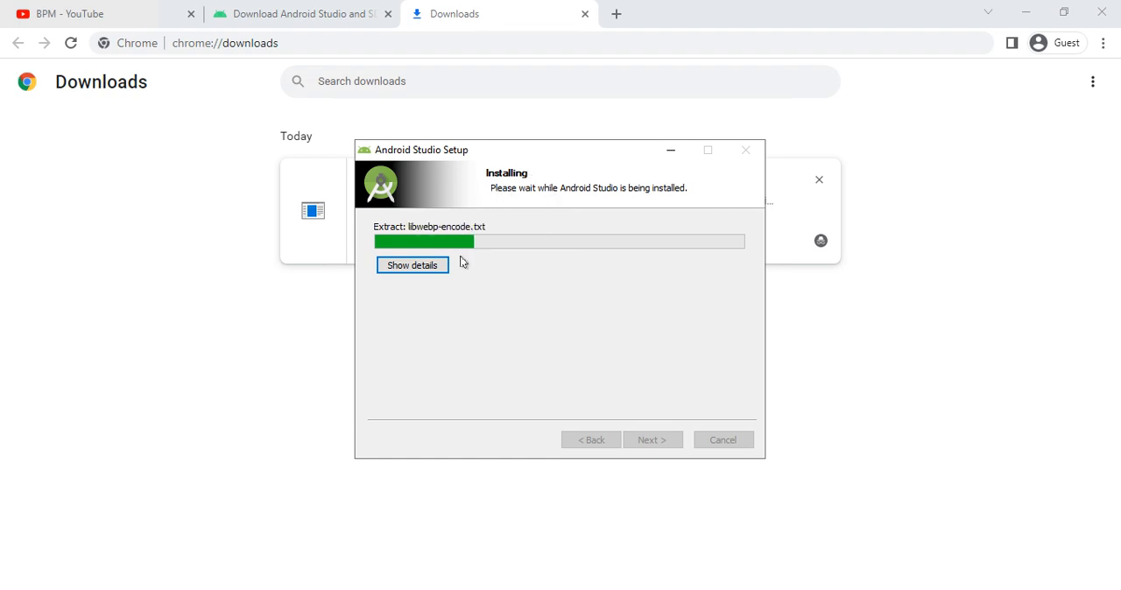
pyautogui.click(412, 265)
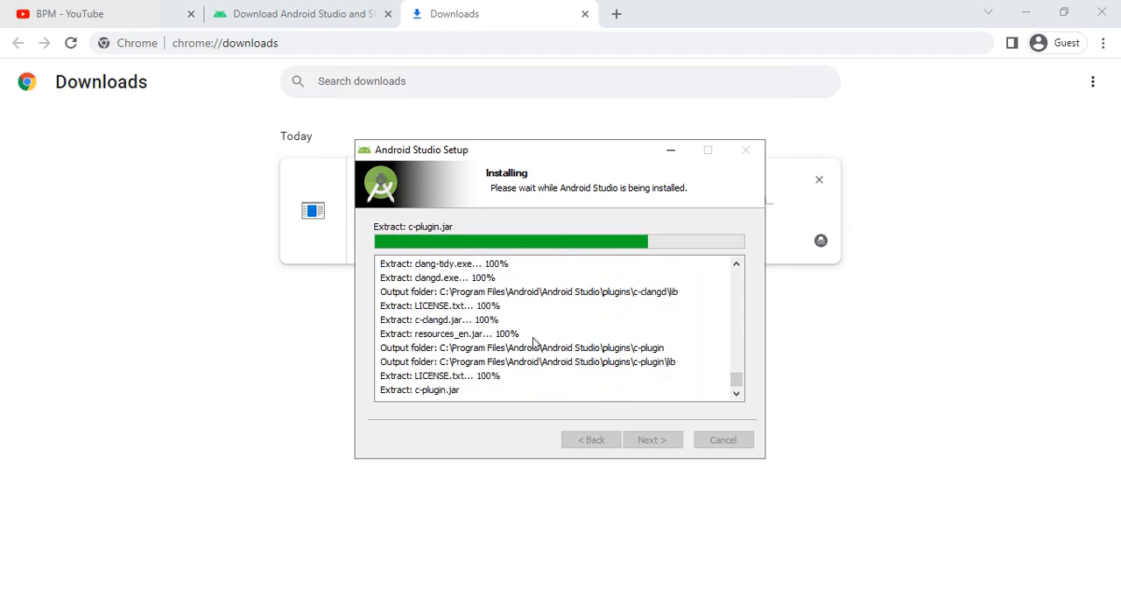
# - Examine the download options on the Android Studio page, highlighting the Mac (64-bit), Mac (64-bit, ARM) and Linux (64-bit) platform entries
pyautogui.click(276, 21)
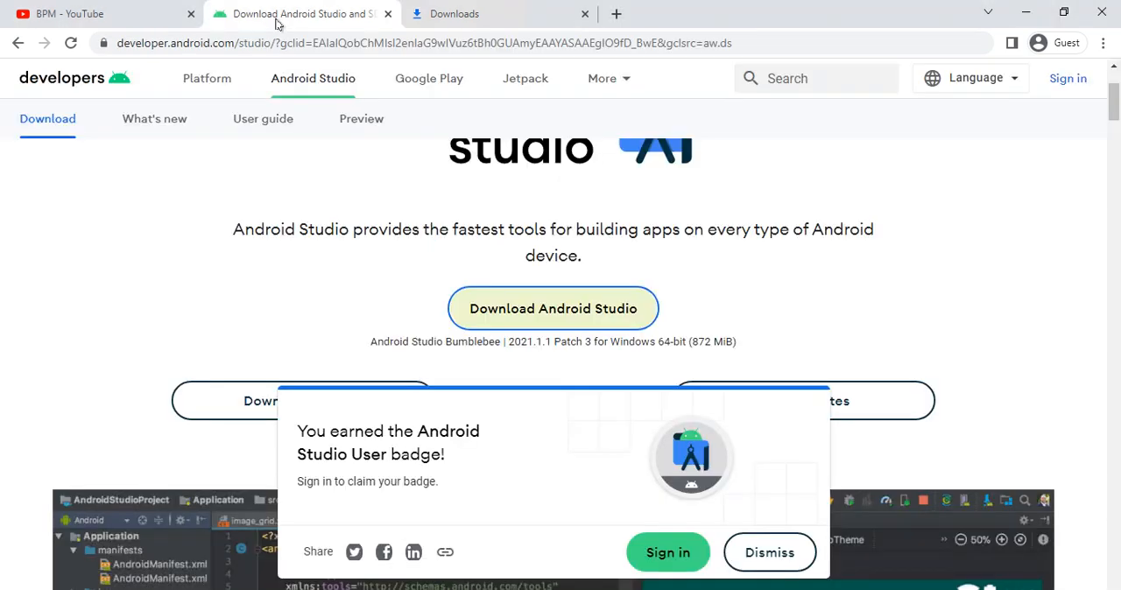
pyautogui.scroll(-5, 554, 258)
pyautogui.scroll(2, 535, 257)
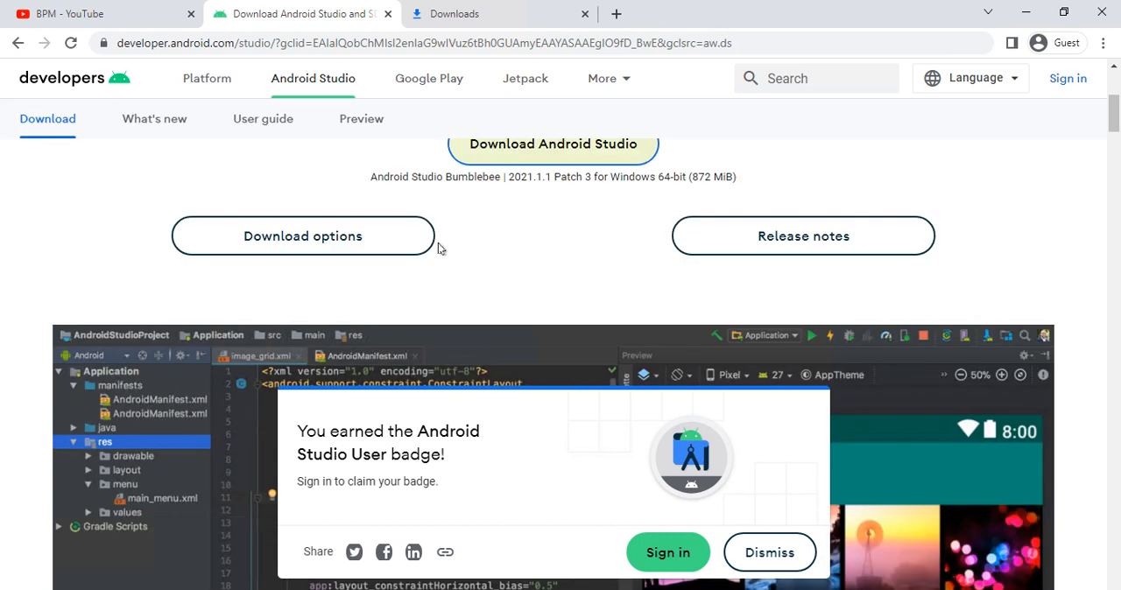
pyautogui.click(329, 252)
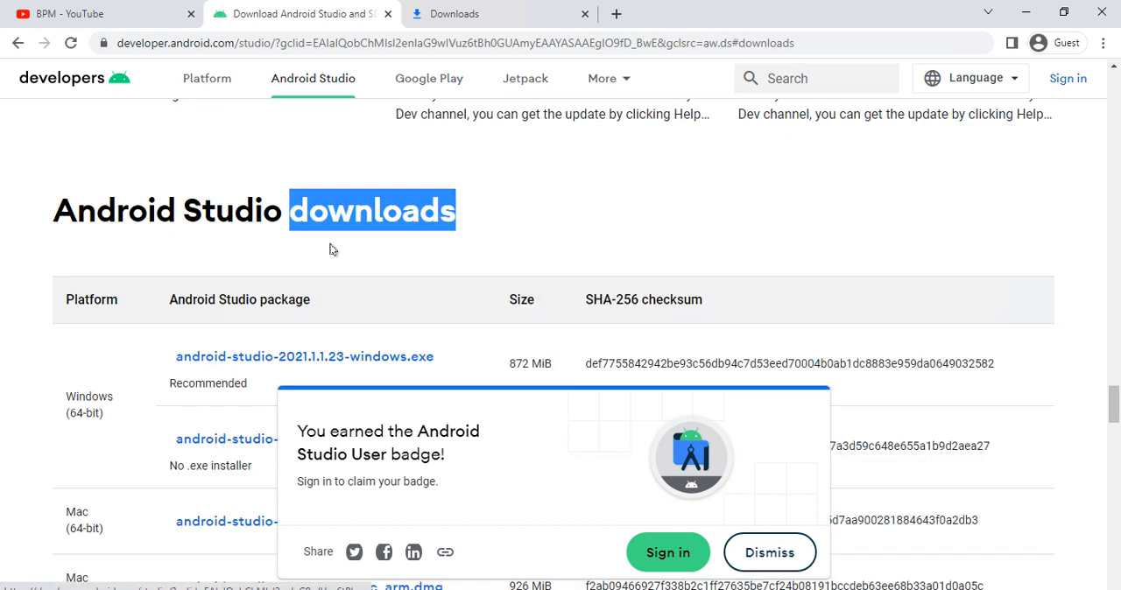
pyautogui.scroll(-1, 263, 276)
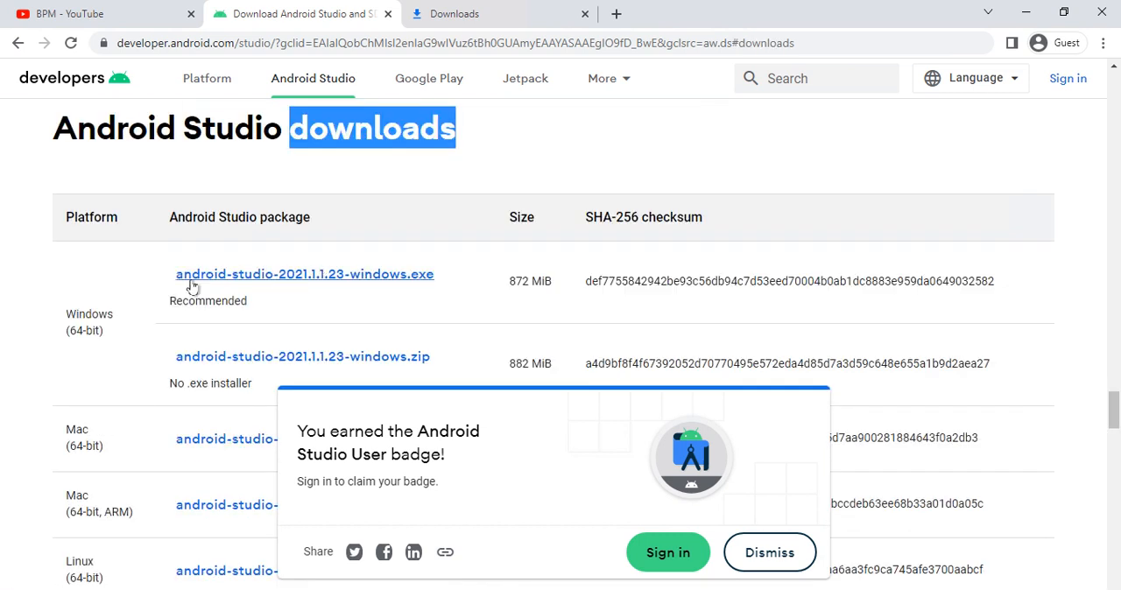
pyautogui.scroll(-1, 100, 375)
pyautogui.tripleClick(104, 363)
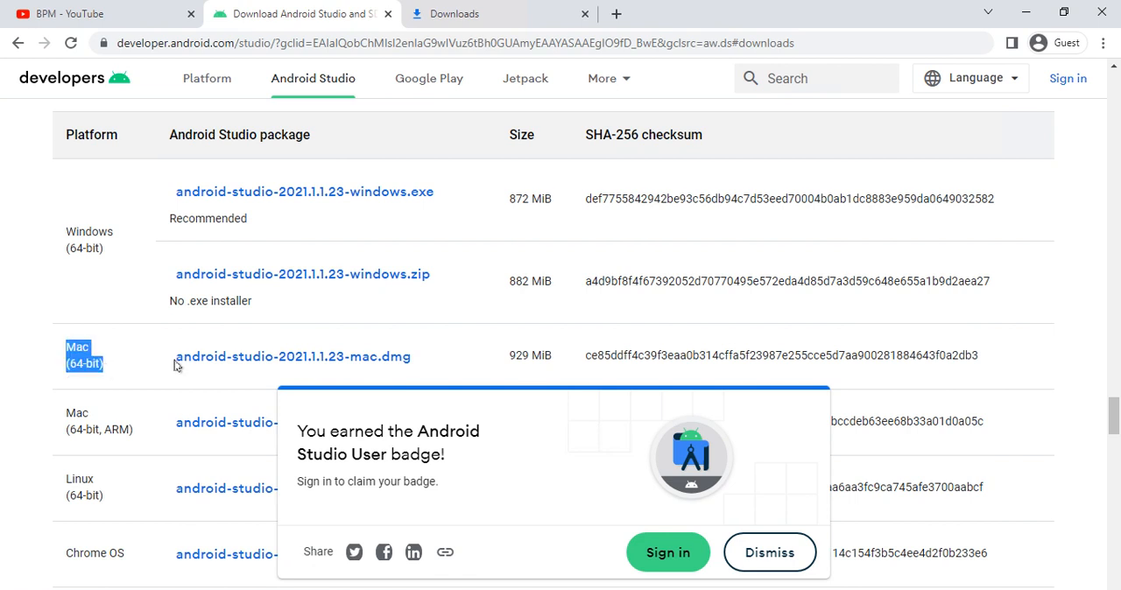
pyautogui.scroll(-1, 110, 352)
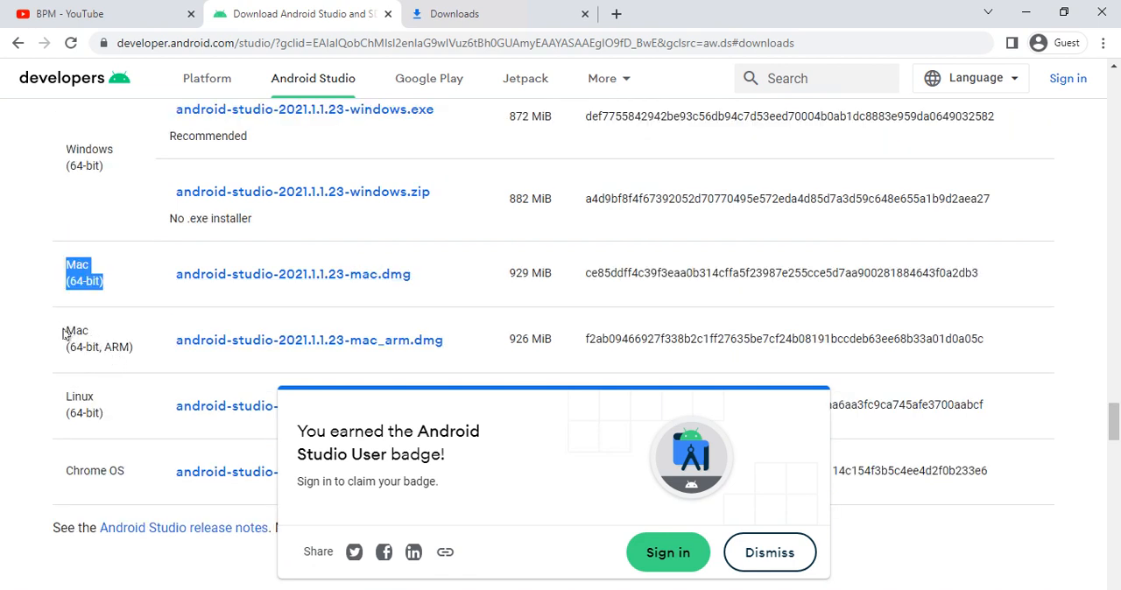
pyautogui.moveTo(63, 333); pyautogui.dragTo(132, 360)
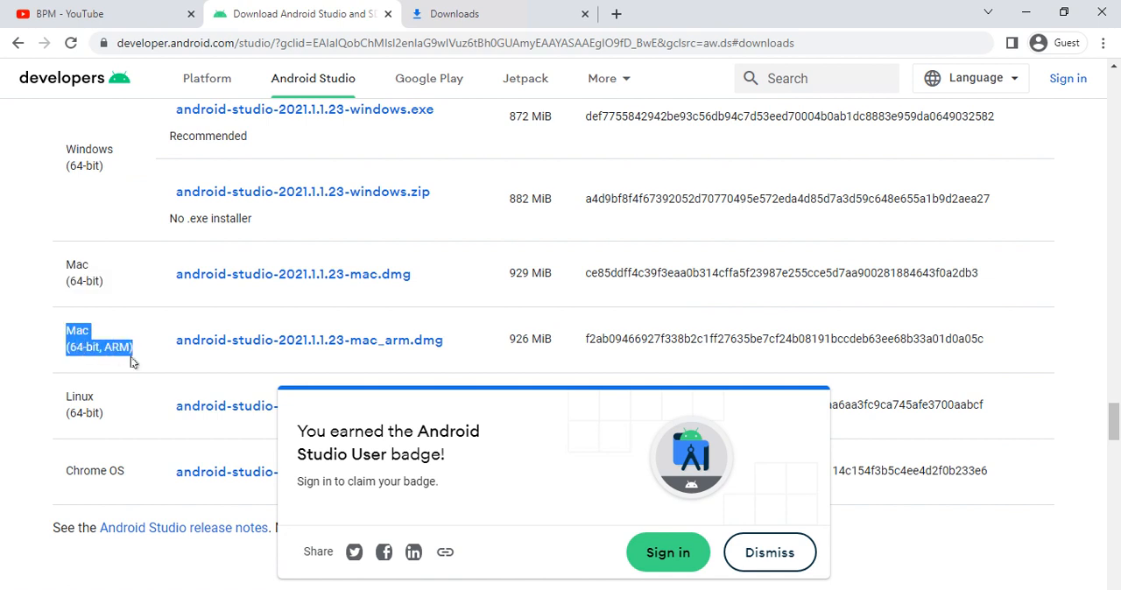
pyautogui.scroll(-1, 131, 361)
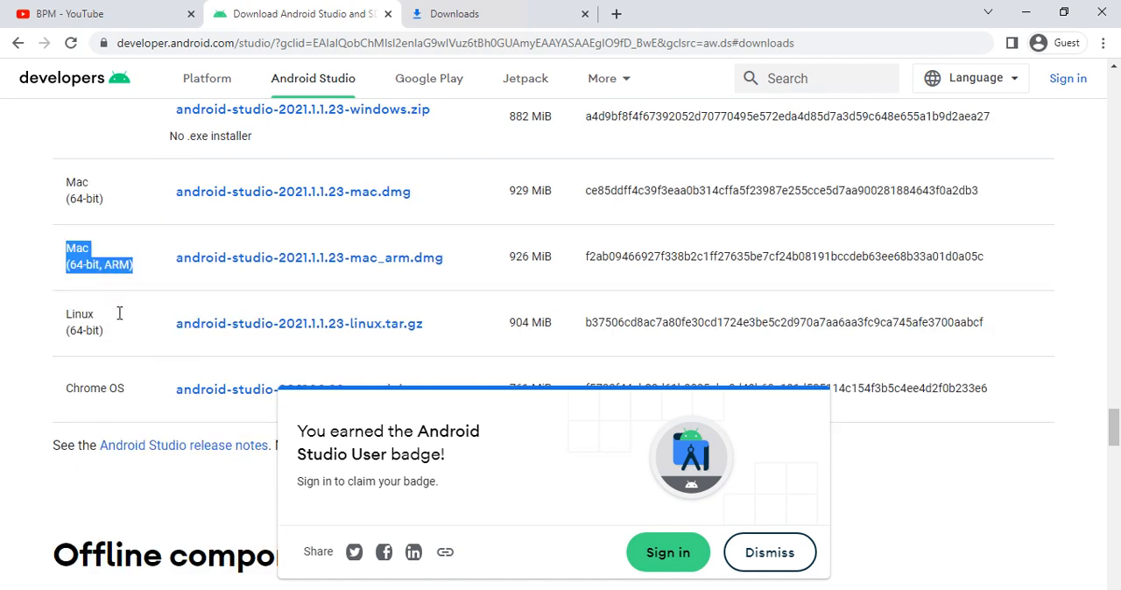
pyautogui.moveTo(68, 310); pyautogui.dragTo(105, 331)
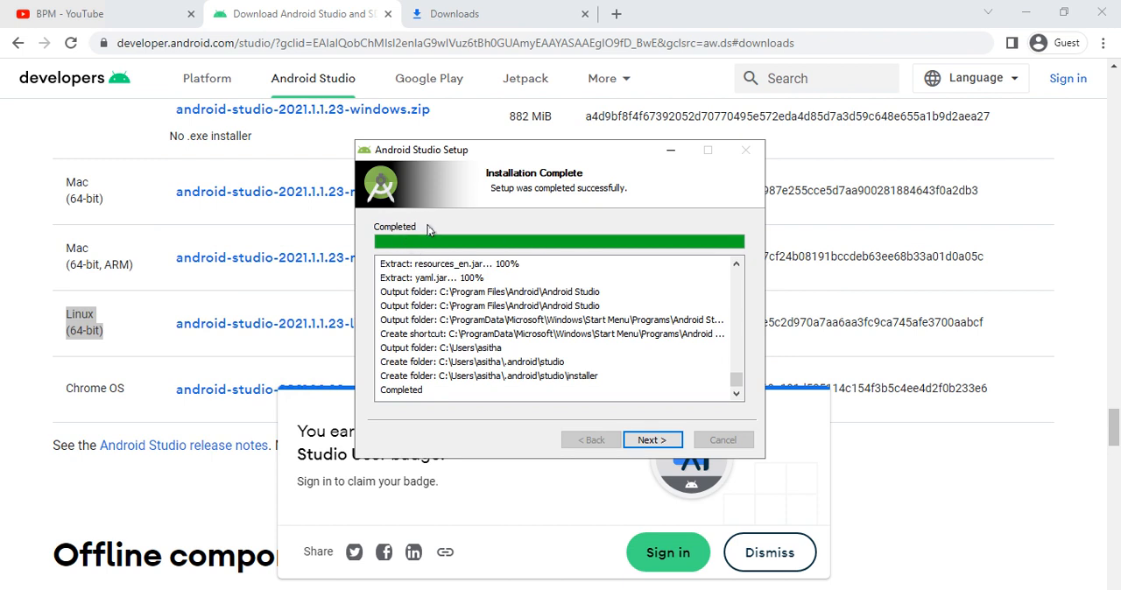
# - Finish the installer with Start Android Studio enabled and launch the program without importing settings
pyautogui.click(643, 443)
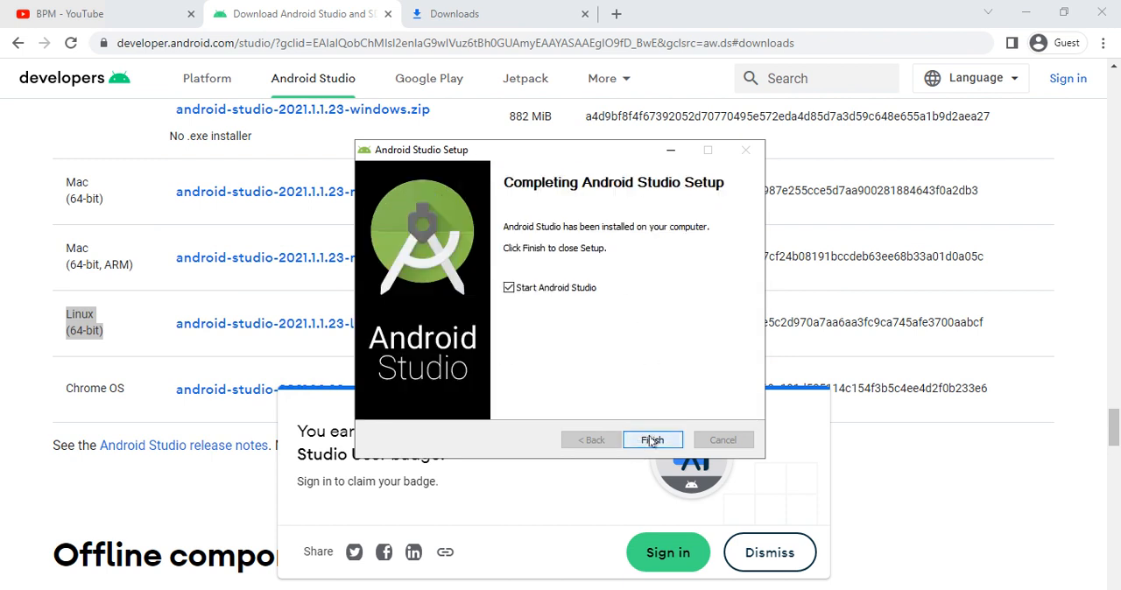
pyautogui.click(651, 440)
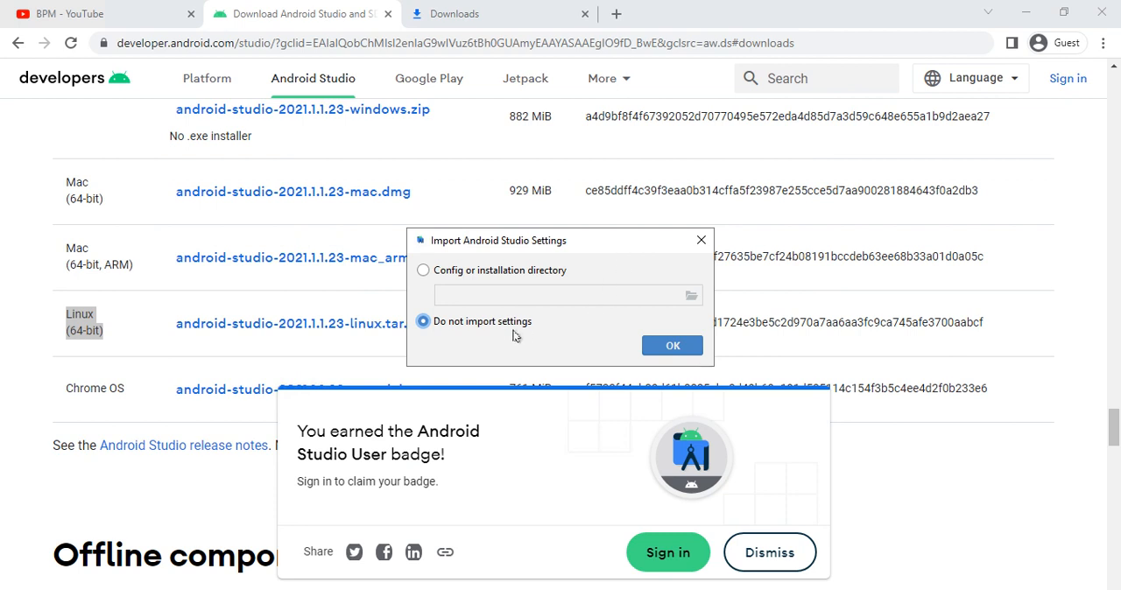
pyautogui.click(671, 348)
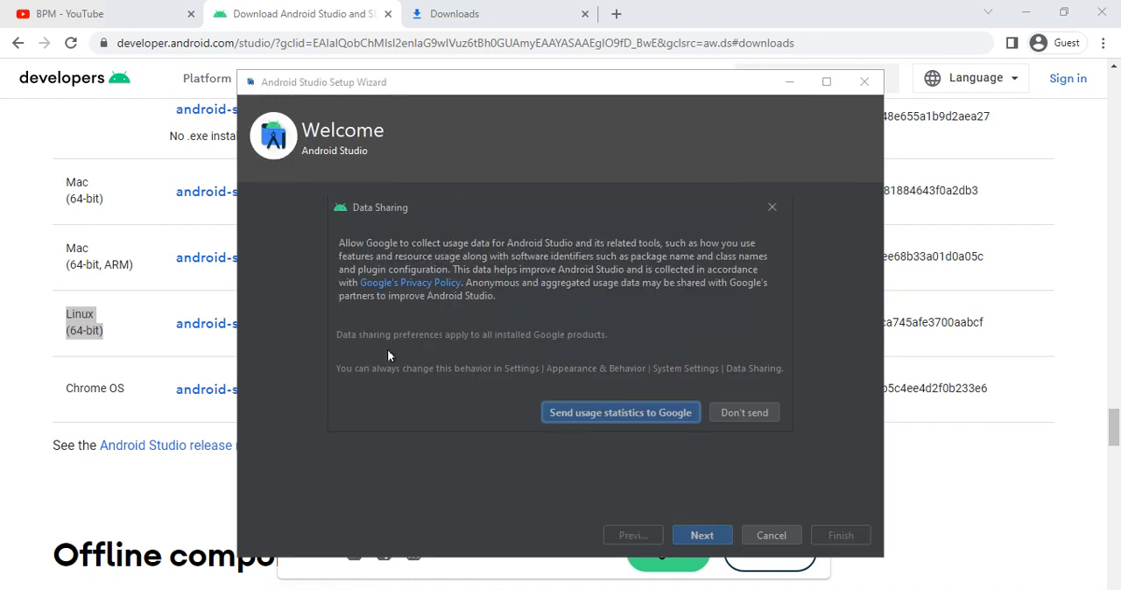
# - Allow sending usage statistics to Google and proceed through the setup wizard with Standard type and Darcula theme to Verify Settings, maximizing its window
pyautogui.click(587, 415)
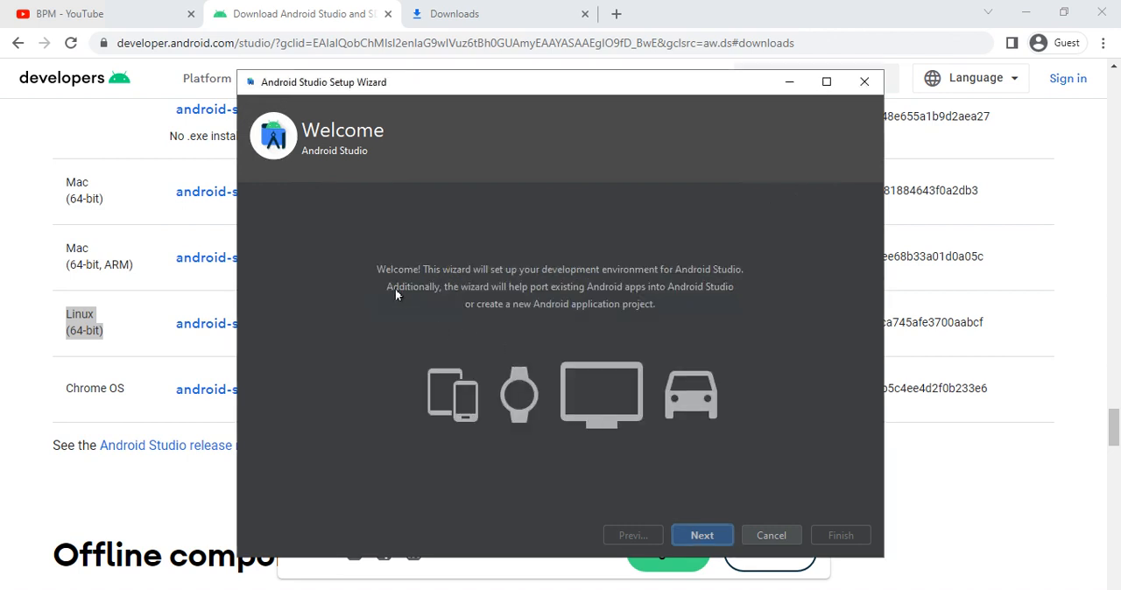
pyautogui.click(720, 534)
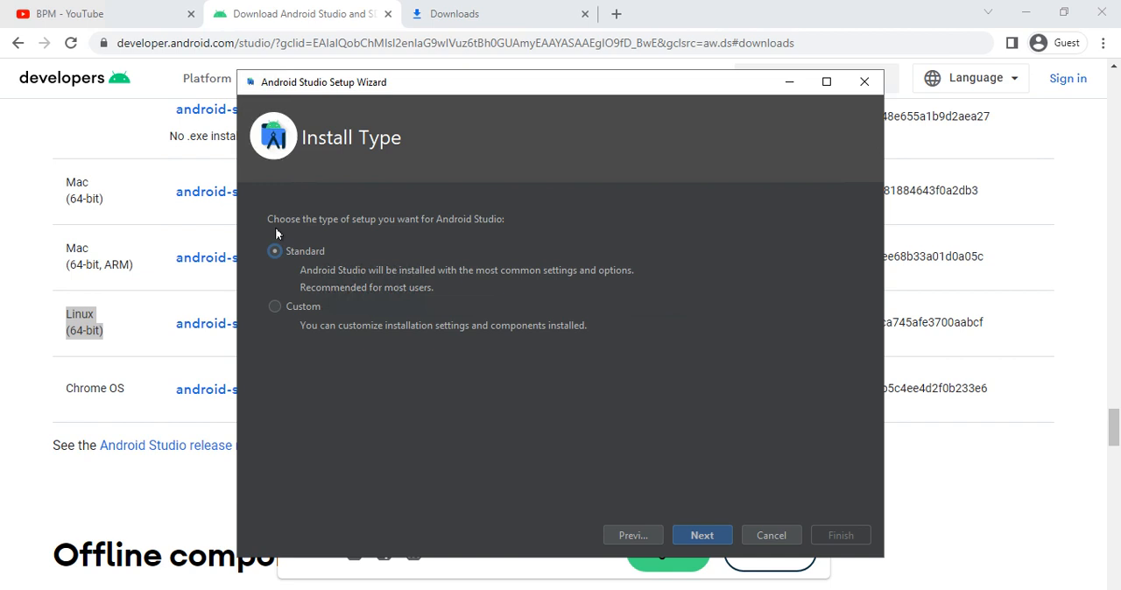
pyautogui.click(705, 536)
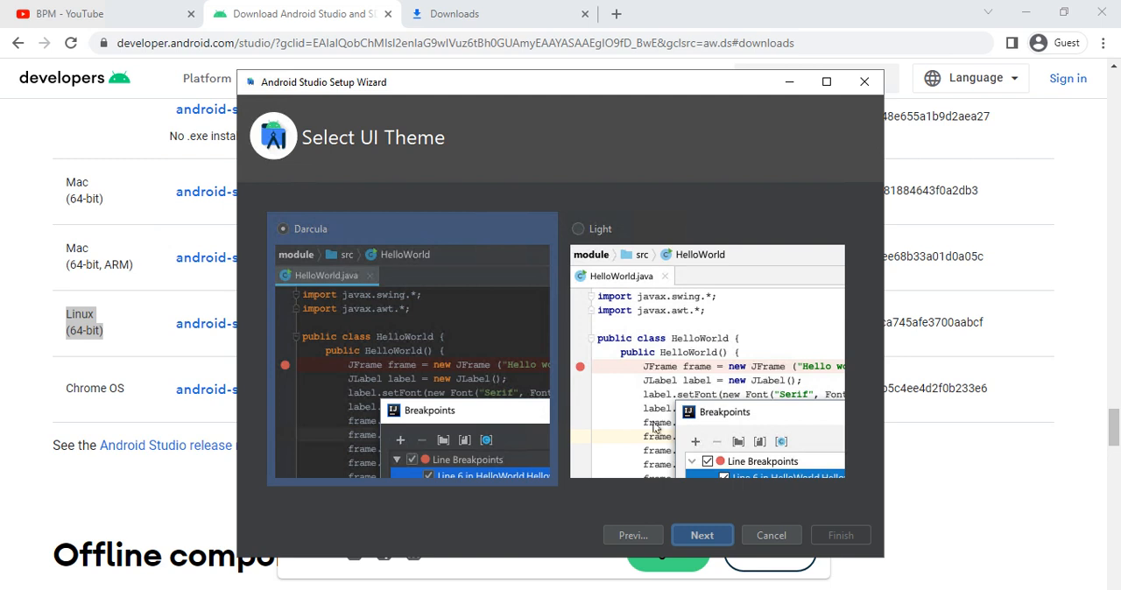
pyautogui.click(686, 536)
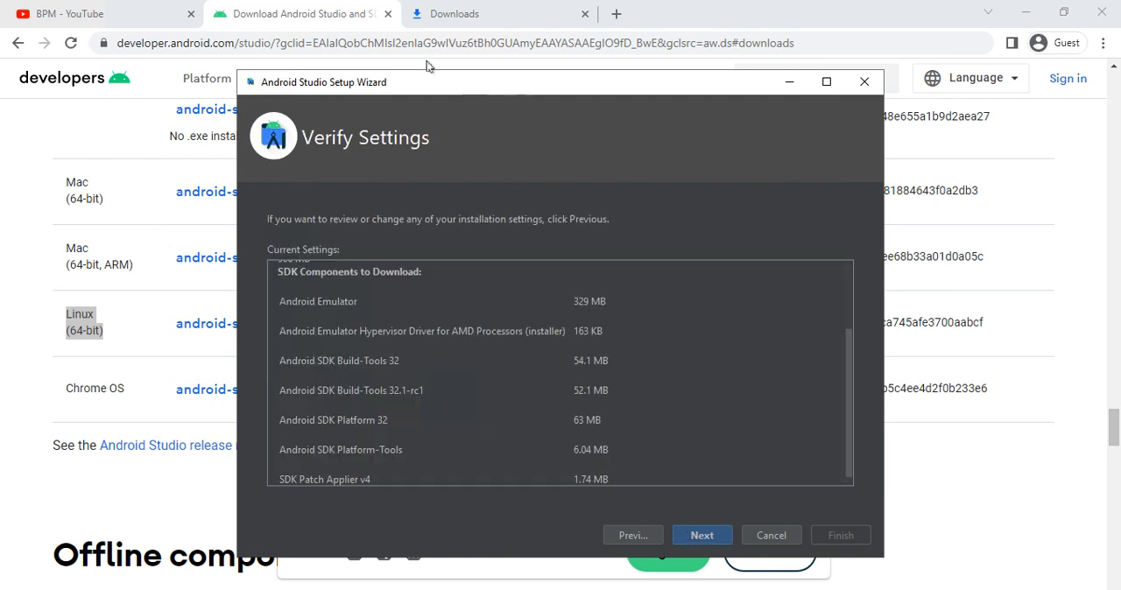
pyautogui.moveTo(415, 88); pyautogui.dragTo(375, 89)
pyautogui.doubleClick(375, 88)
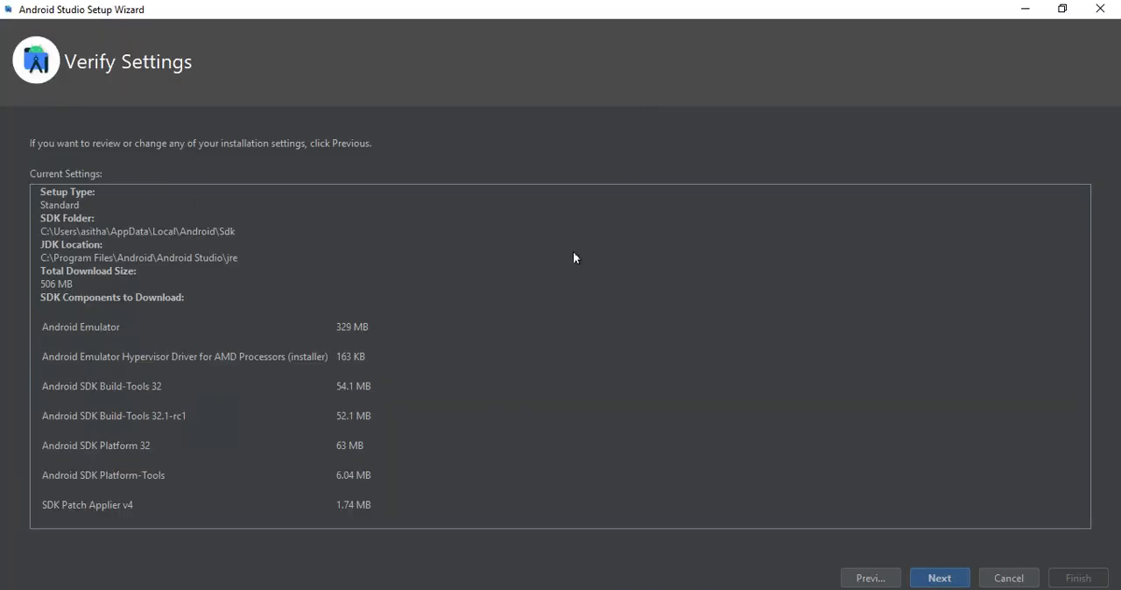
# - Proceed from Verify Settings to the License Agreement, review the listed SDK components and accept the android-sdk-license
pyautogui.click(925, 581)
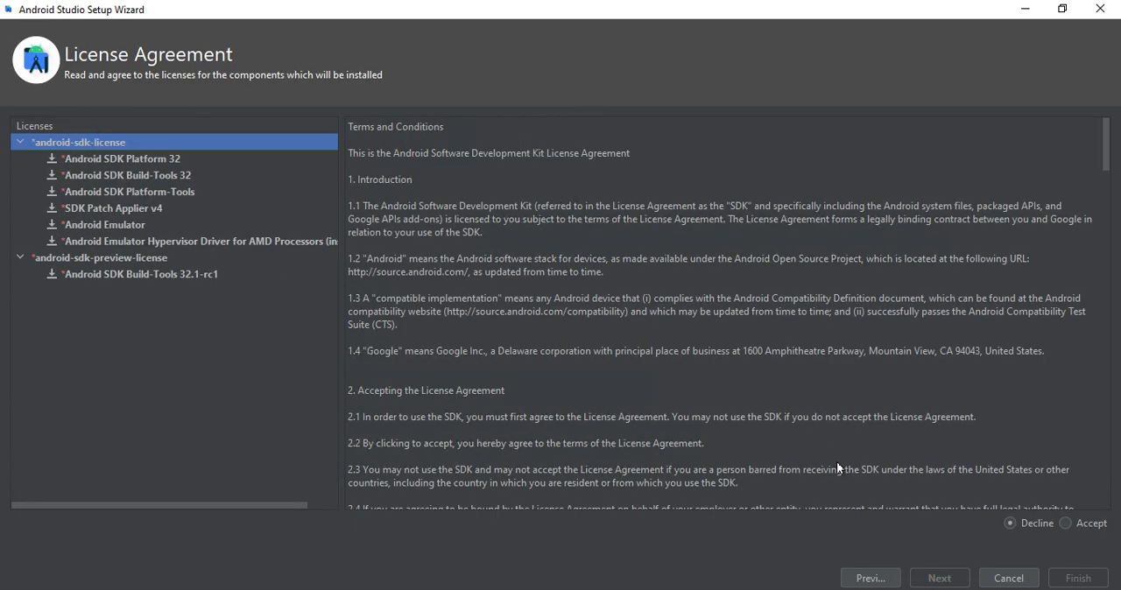
pyautogui.click(150, 157)
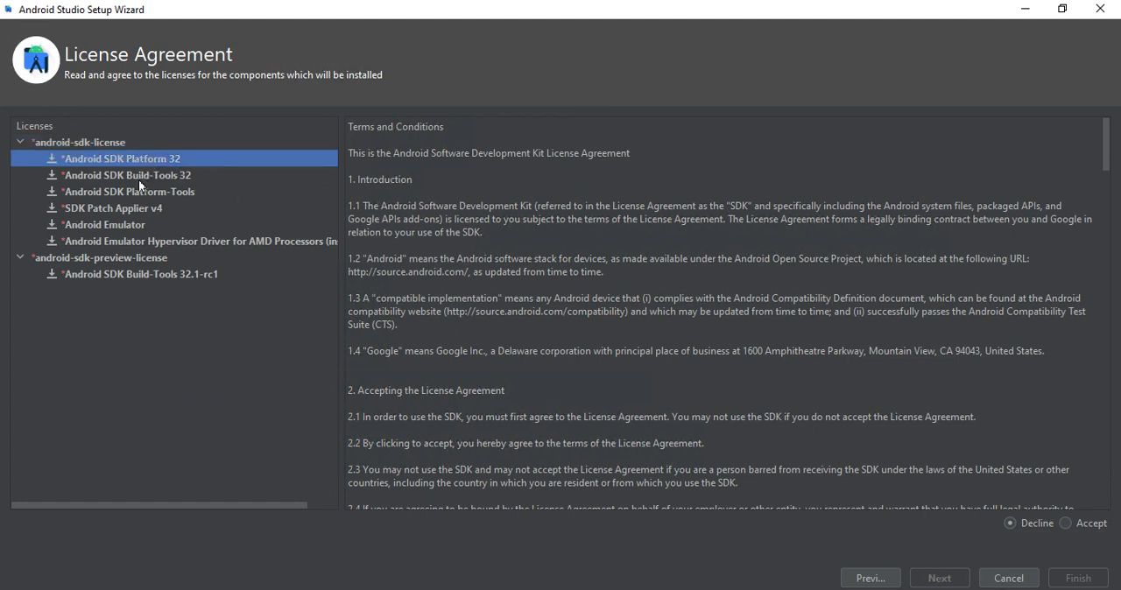
pyautogui.click(139, 180)
pyautogui.click(129, 192)
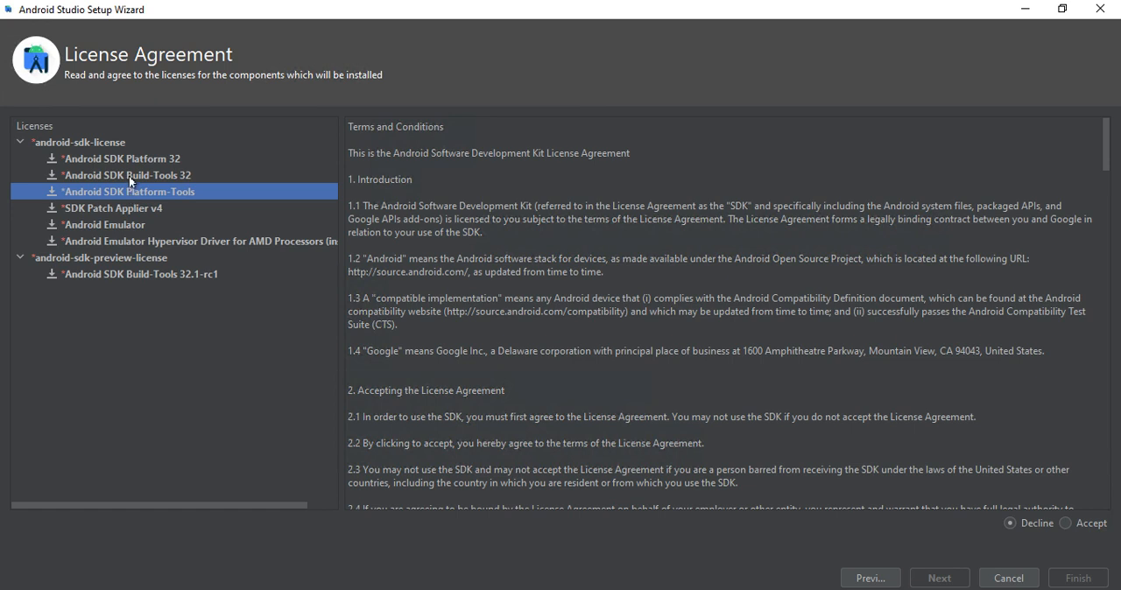
pyautogui.click(127, 225)
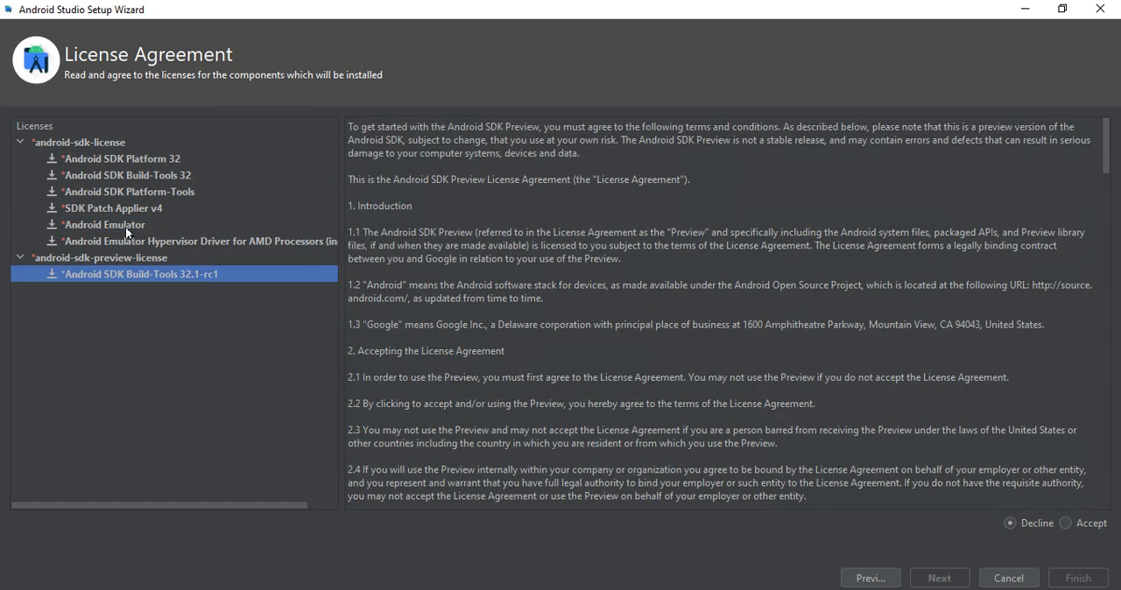
pyautogui.click(125, 227)
pyautogui.scroll(-20, 585, 419)
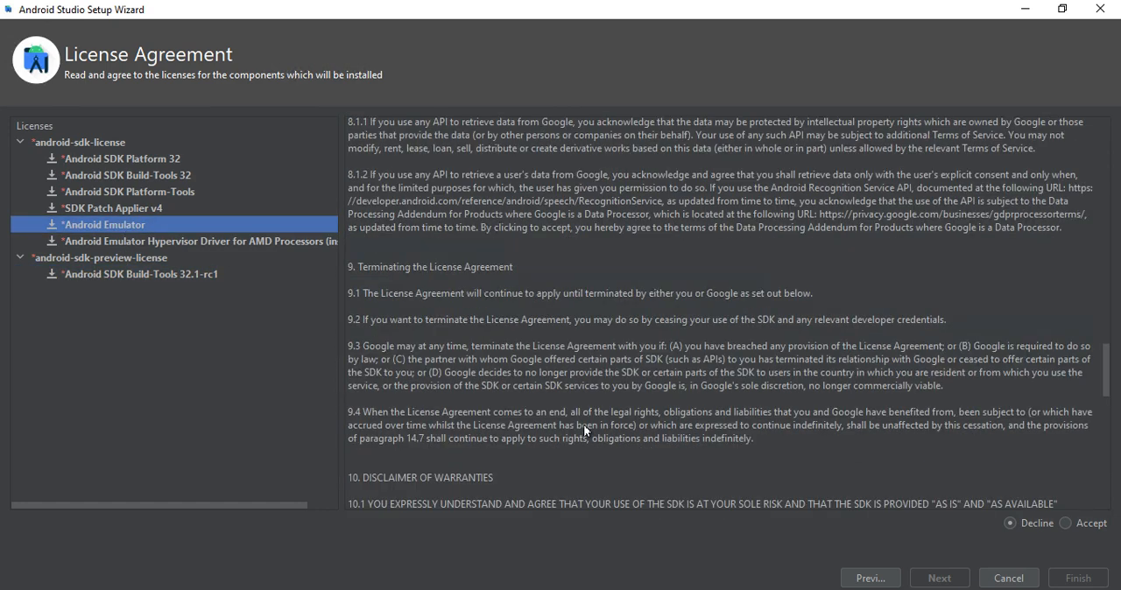
pyautogui.scroll(20, 584, 431)
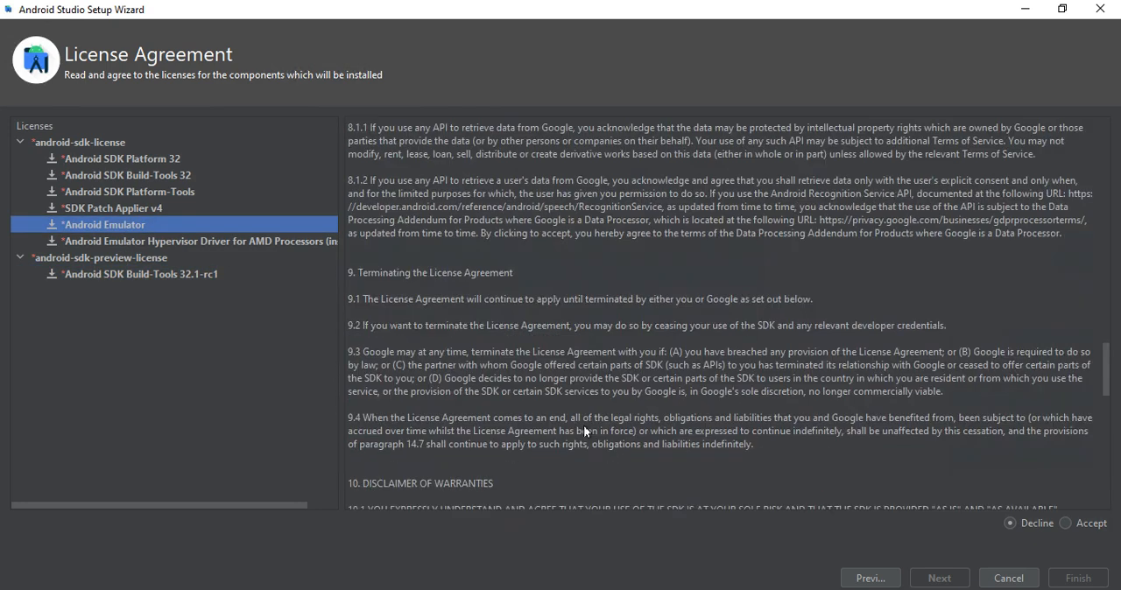
pyautogui.click(1063, 523)
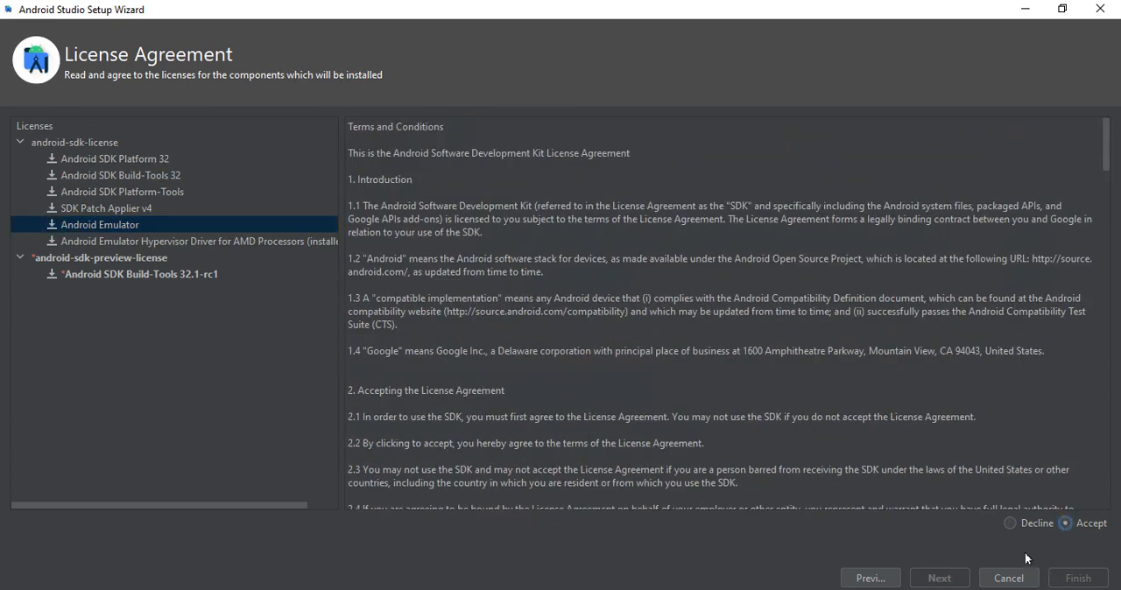
# - Go through the remaining licensed components, accept the android-sdk-preview-license for Android SDK Build-Tools 32.1-rc1, and start the component download
pyautogui.click(134, 223)
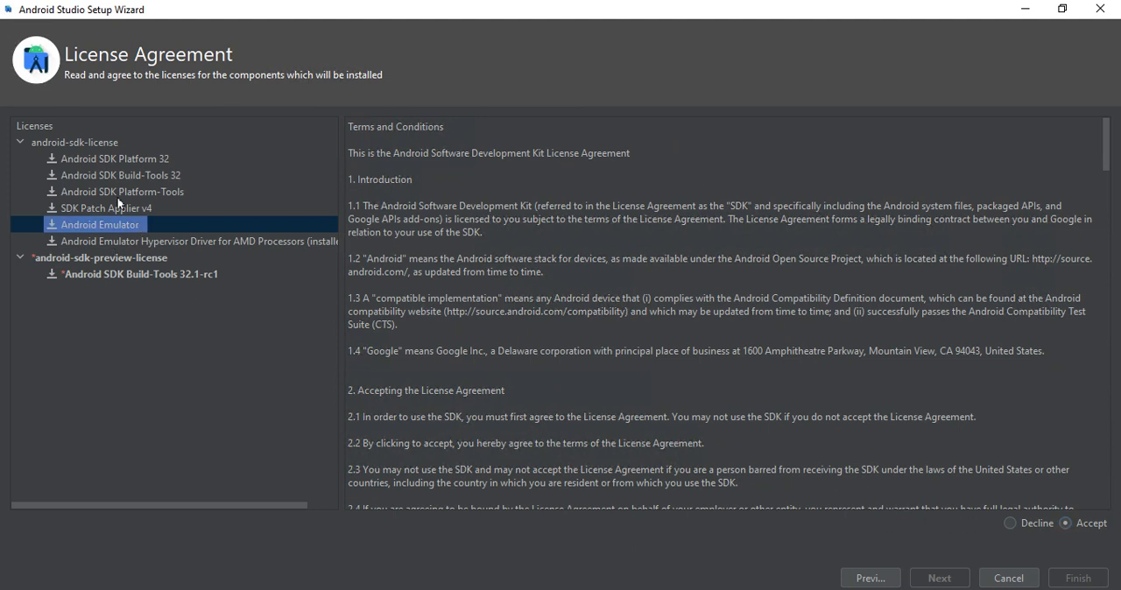
pyautogui.click(114, 159)
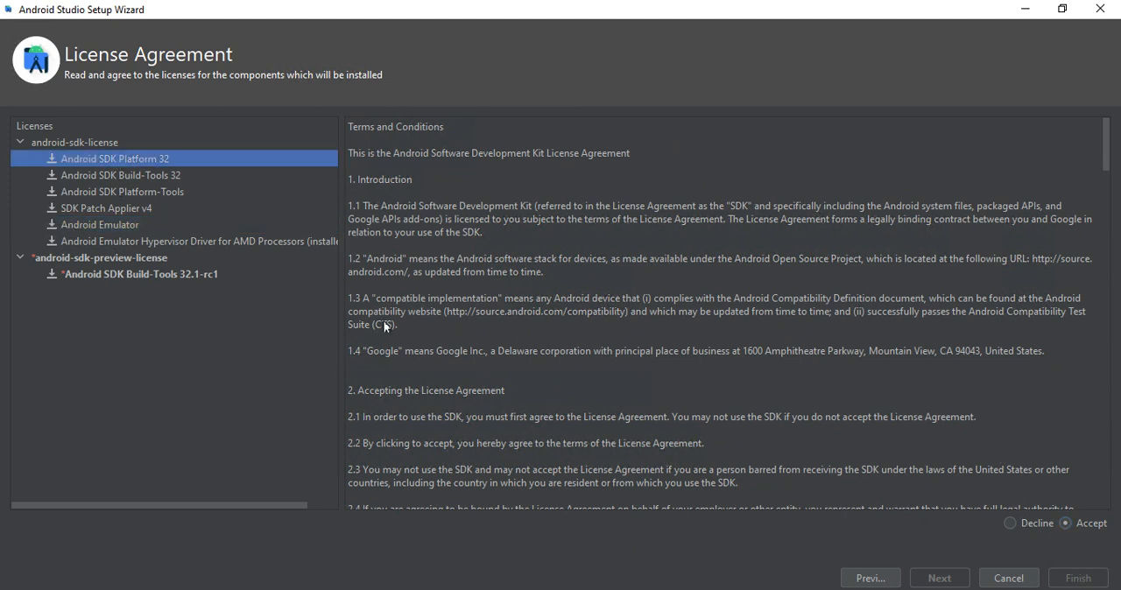
pyautogui.click(178, 174)
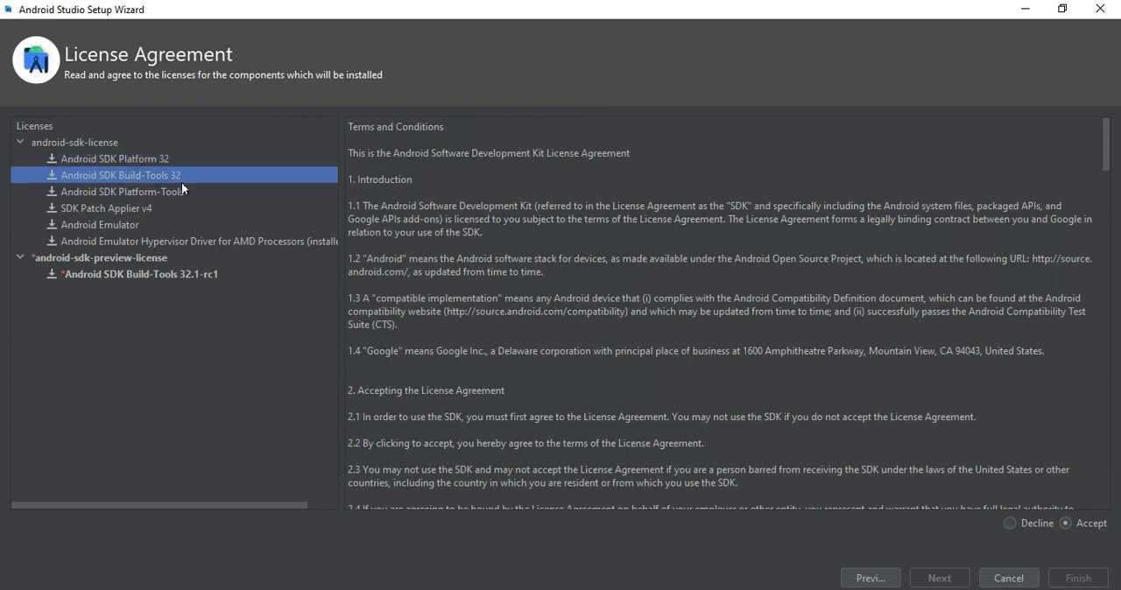
pyautogui.click(175, 188)
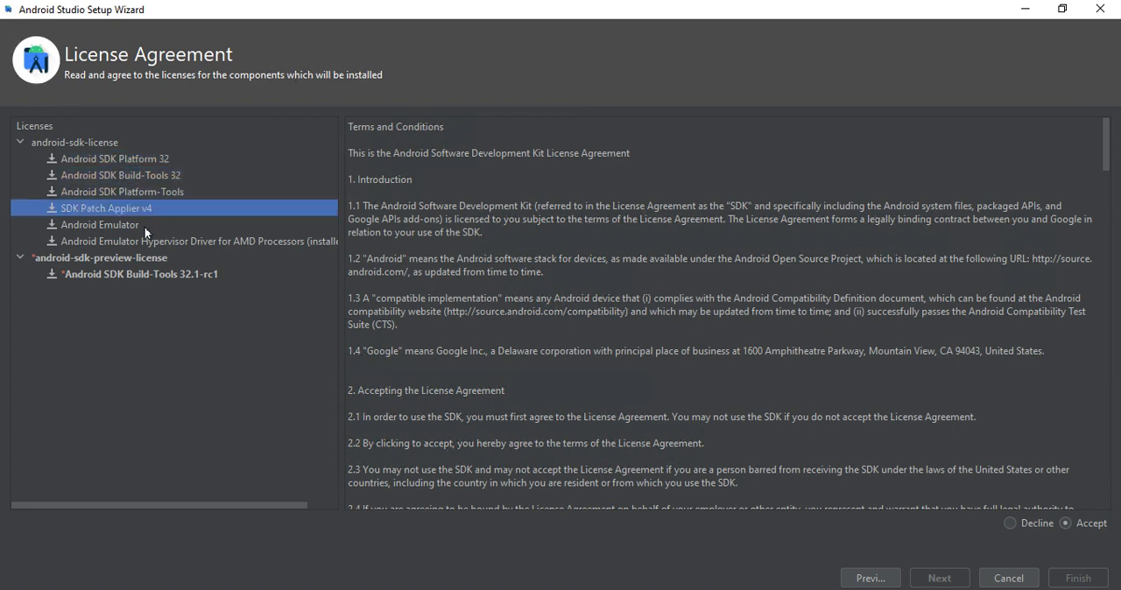
pyautogui.press('Down')
pyautogui.press('Down')
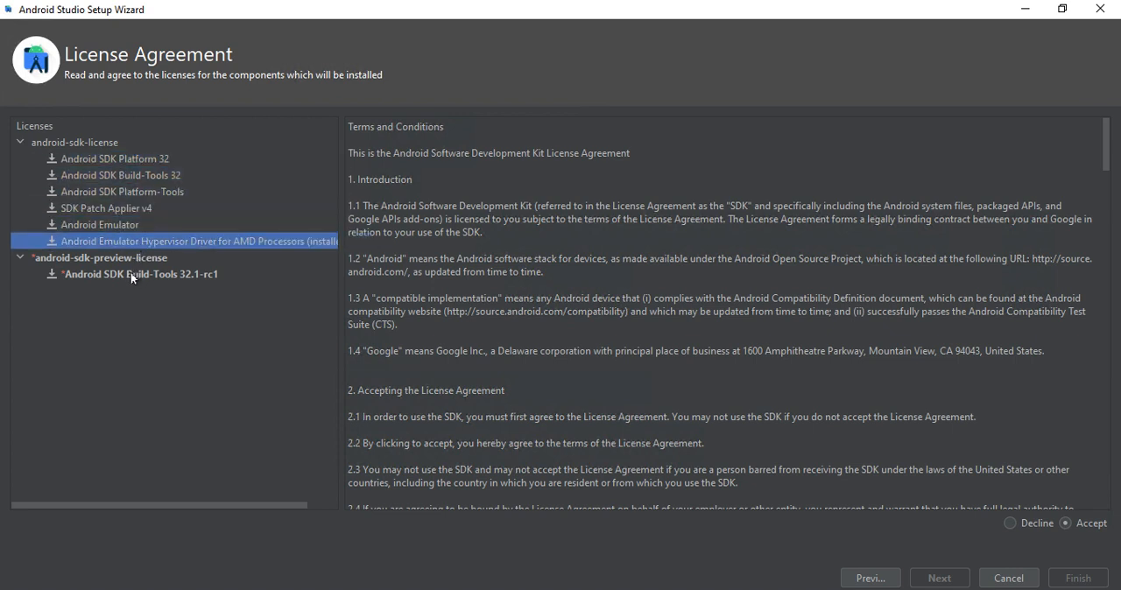
pyautogui.press('Down')
pyautogui.press('Down')
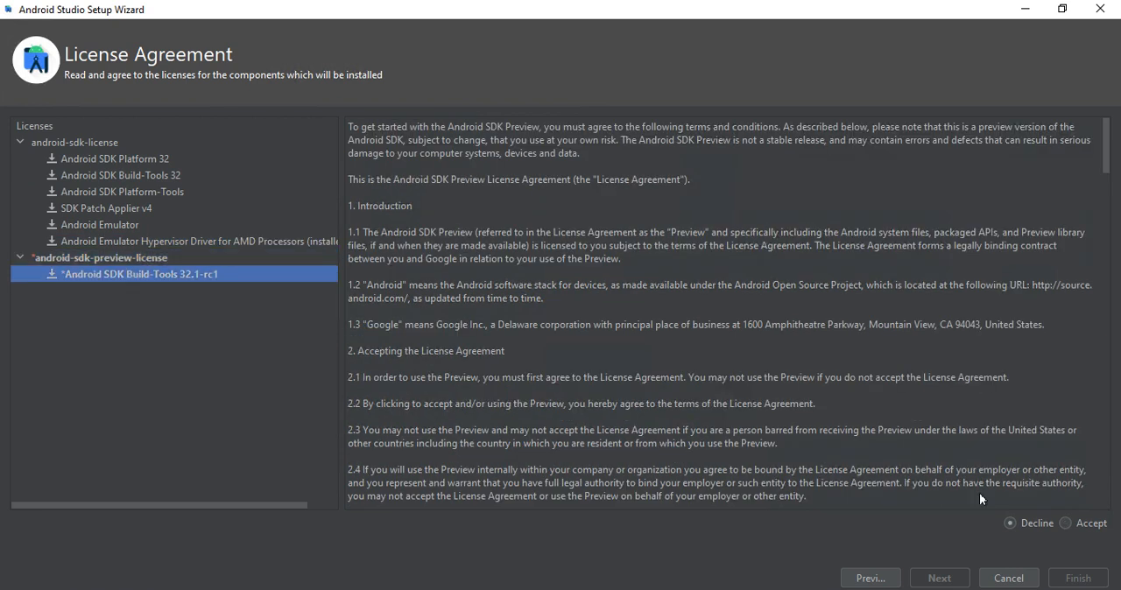
pyautogui.click(1067, 524)
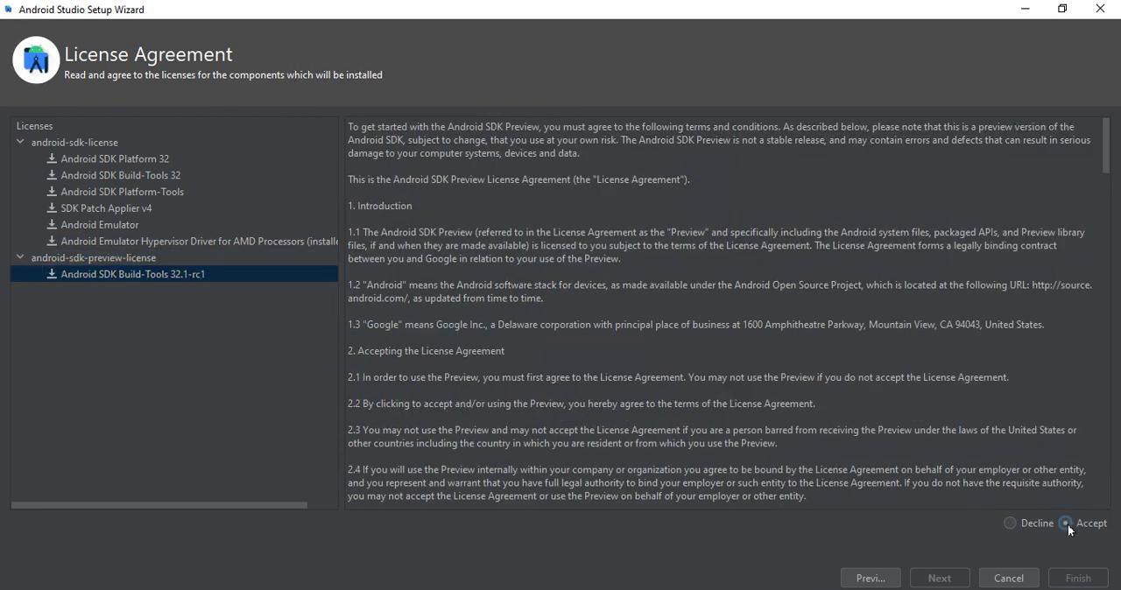
pyautogui.scroll(-10, 756, 489)
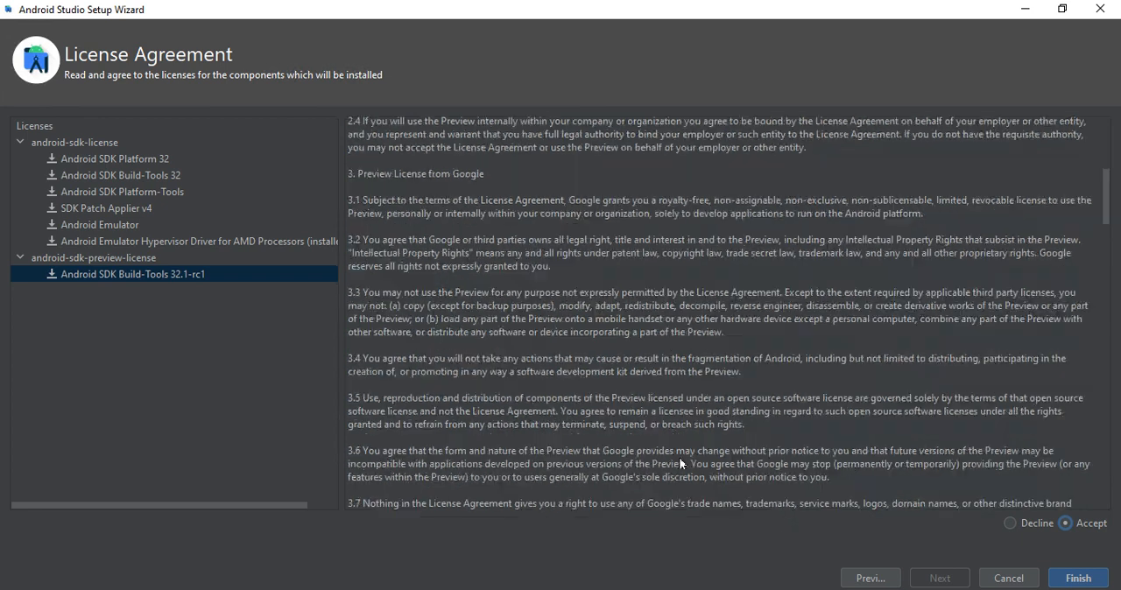
pyautogui.click(1064, 576)
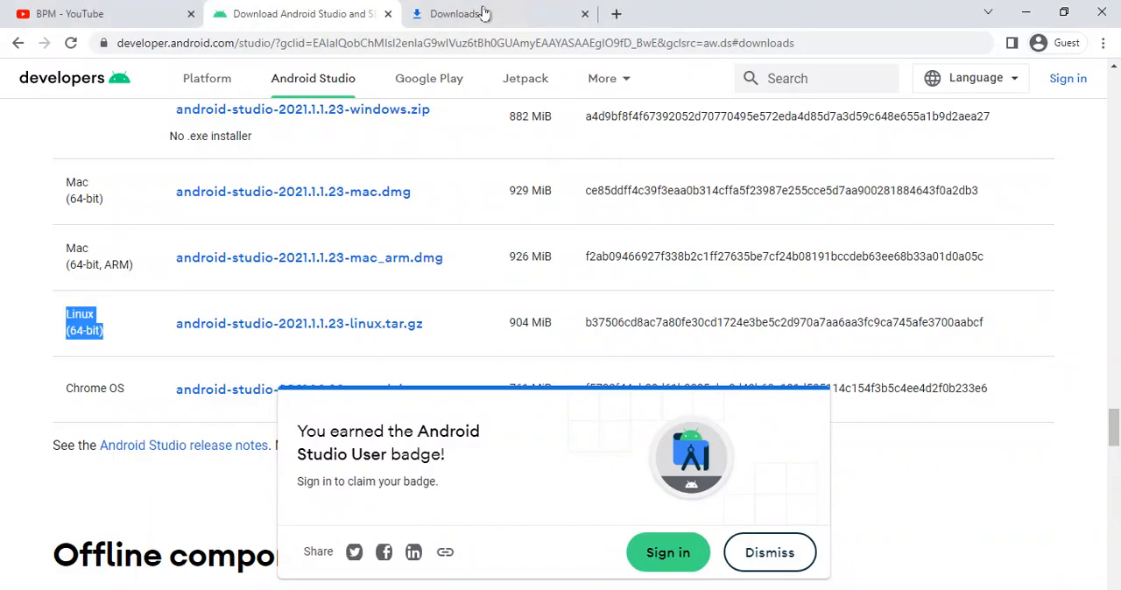
# - Search the web for "fast" in a new browser tab and run the Fast.com internet speed test
pyautogui.click(614, 14)
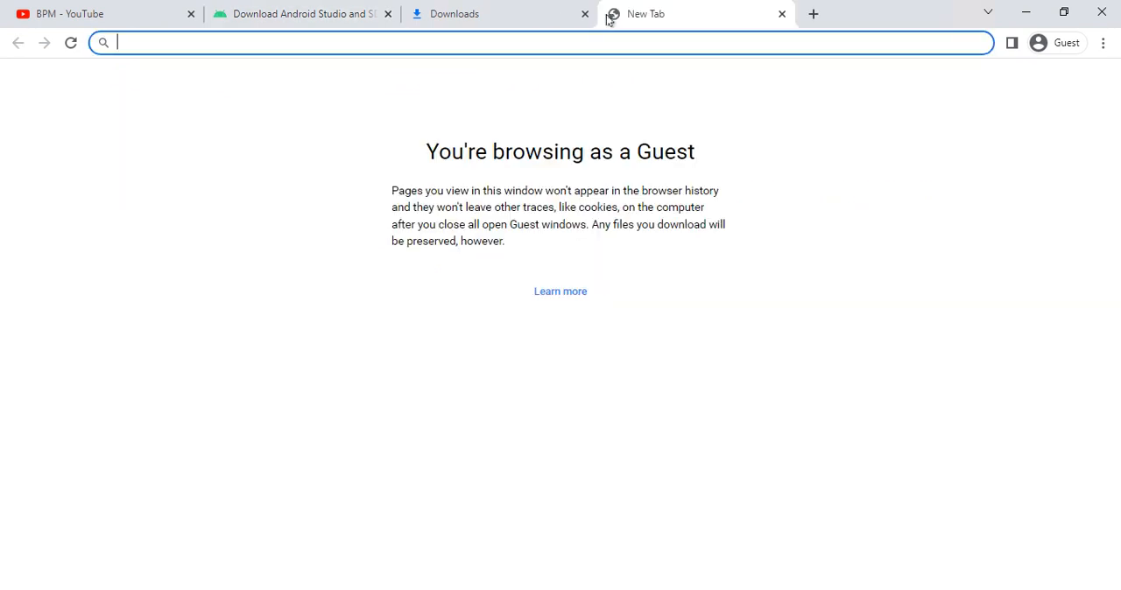
pyautogui.write('fast')
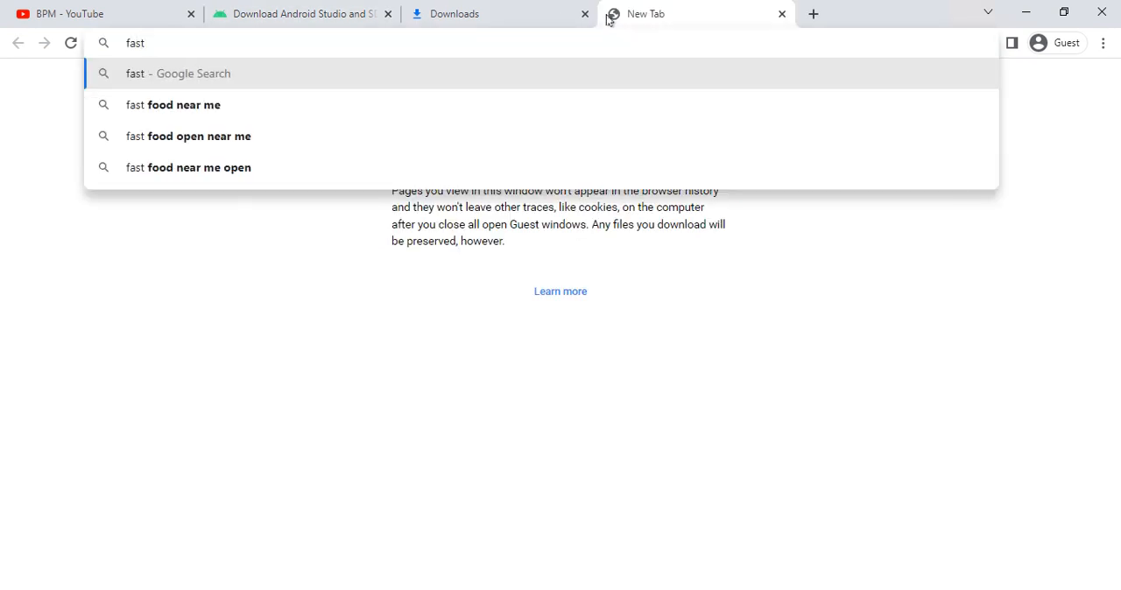
pyautogui.press('Return')
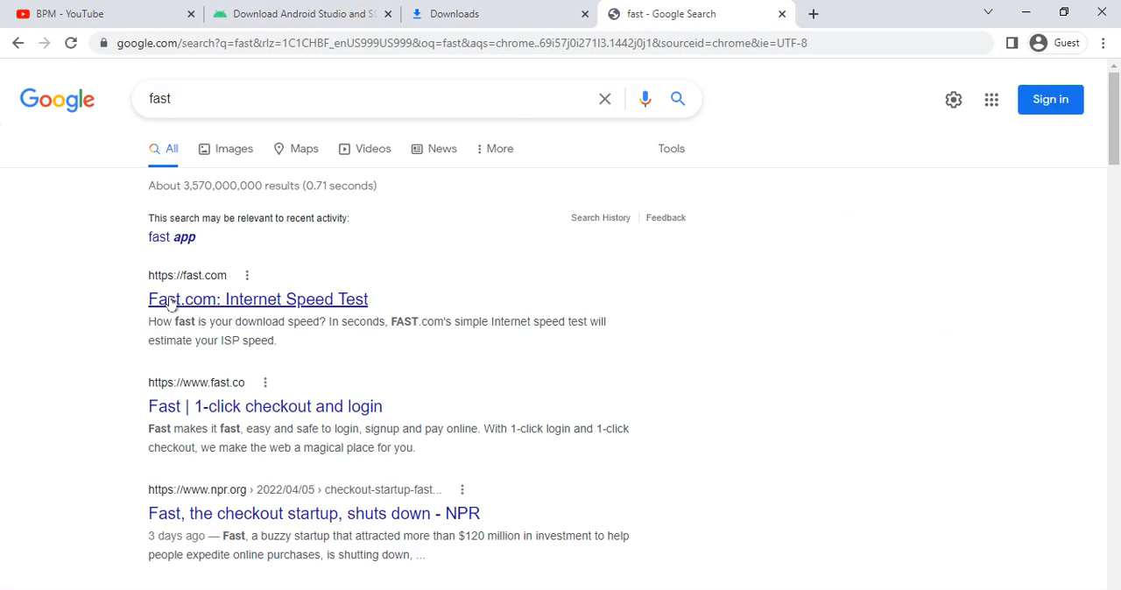
pyautogui.click(171, 301)
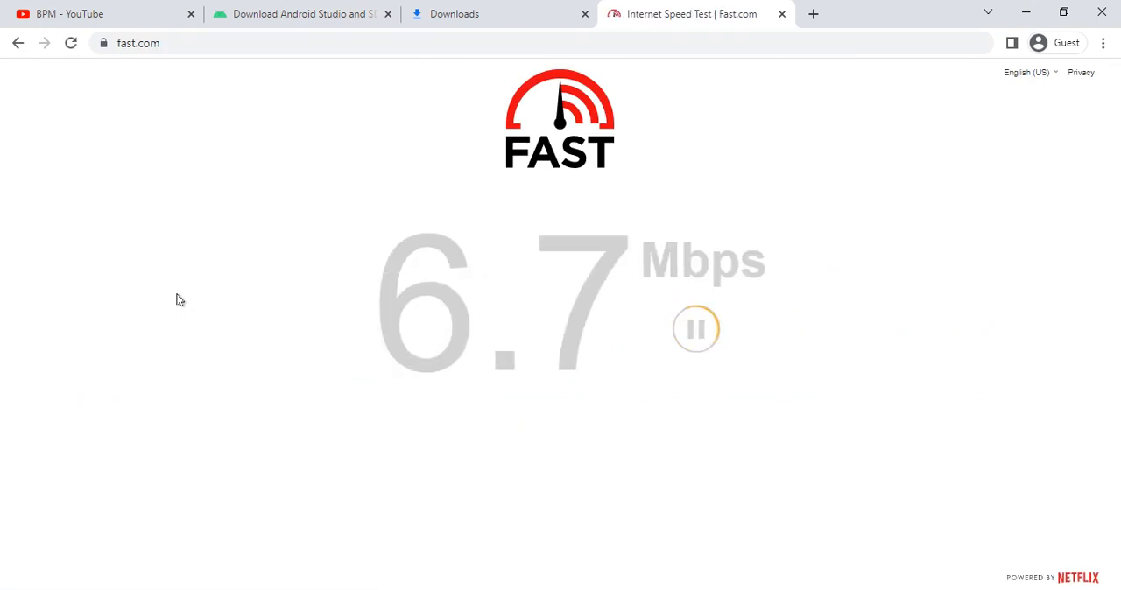
pyautogui.moveTo(508, 303); pyautogui.dragTo(814, 329)
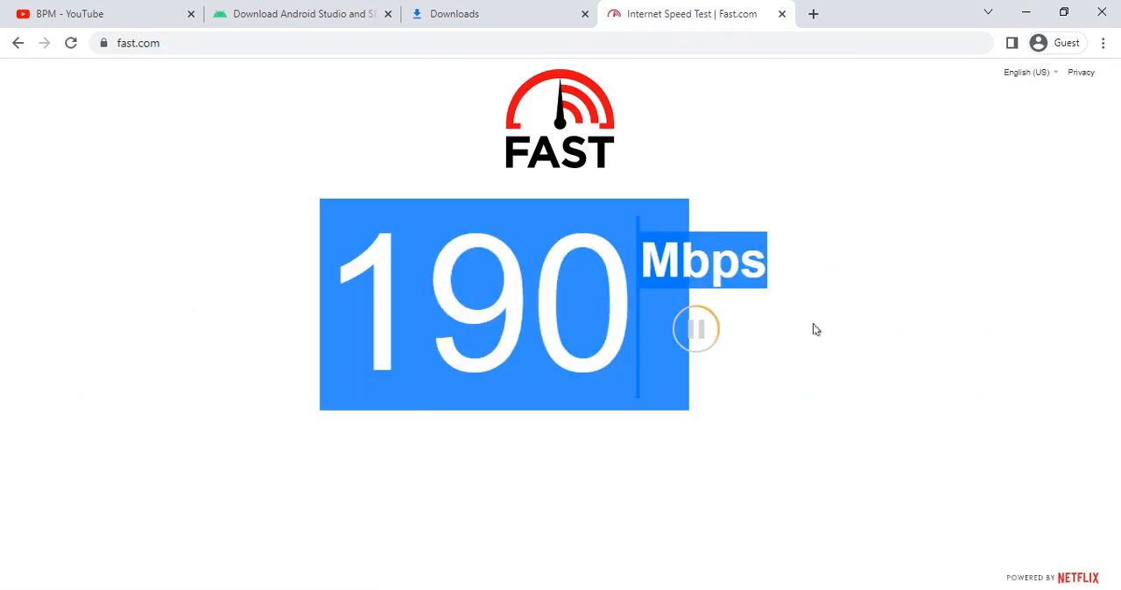
pyautogui.click(929, 408)
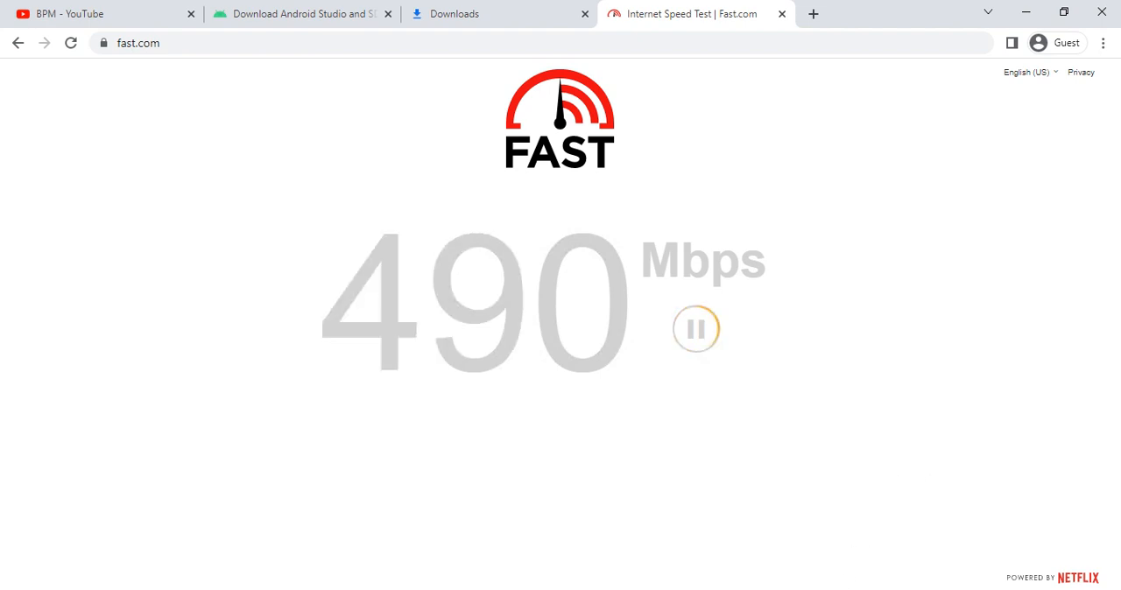
# - Switch back to the Android Studio Setup Wizard, show the component download details, and finish the wizard once the installation completes
pyautogui.hotkey('alt', 'Tab')
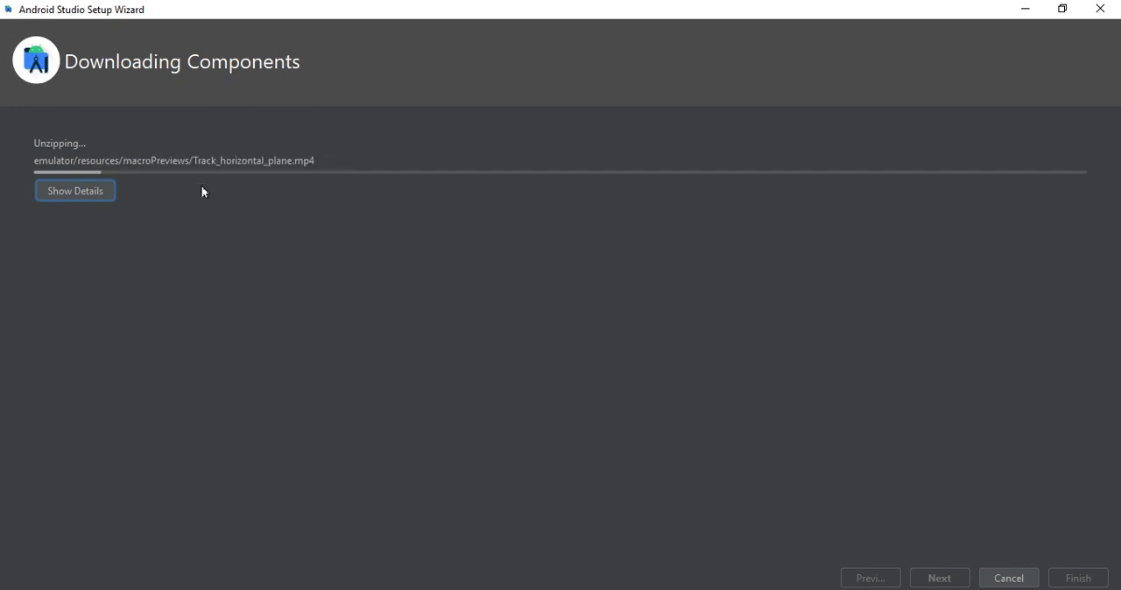
pyautogui.click(56, 186)
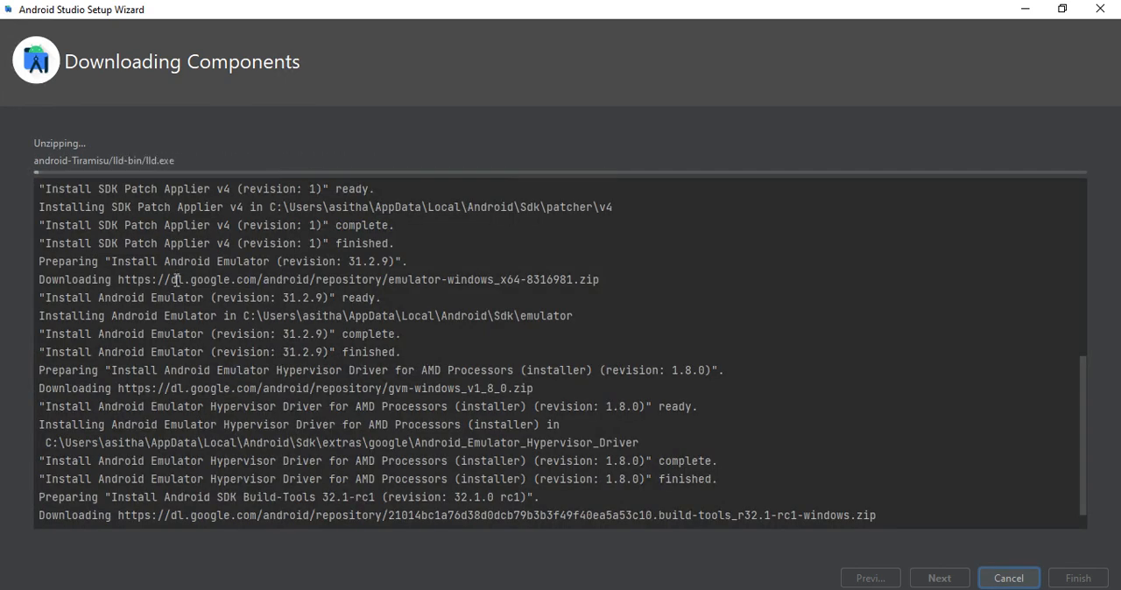
pyautogui.moveTo(105, 280); pyautogui.dragTo(410, 335)
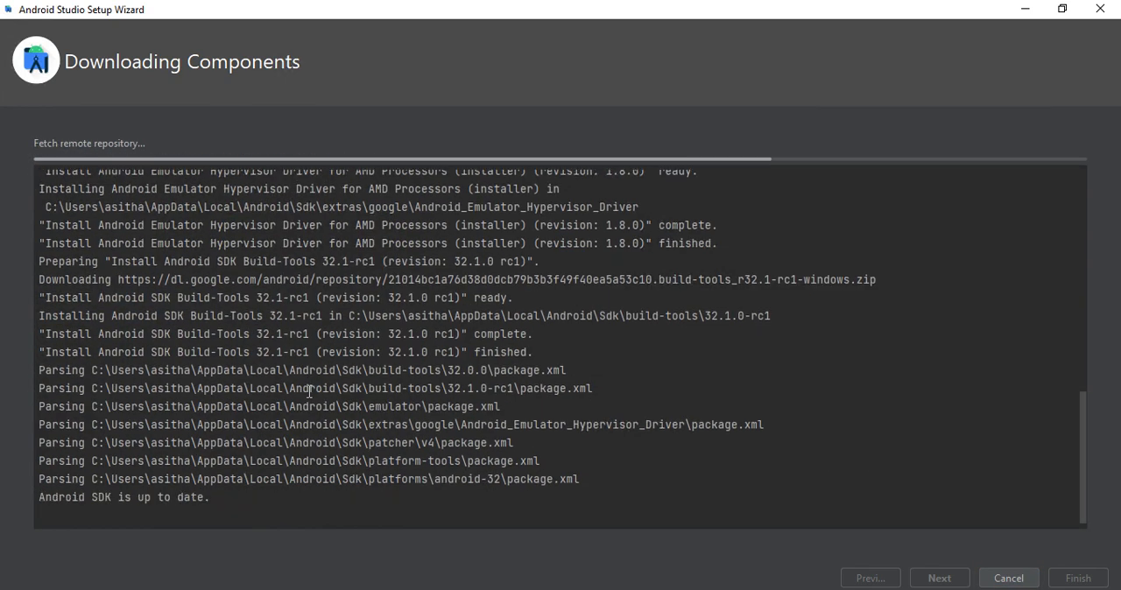
pyautogui.moveTo(44, 406); pyautogui.dragTo(263, 424)
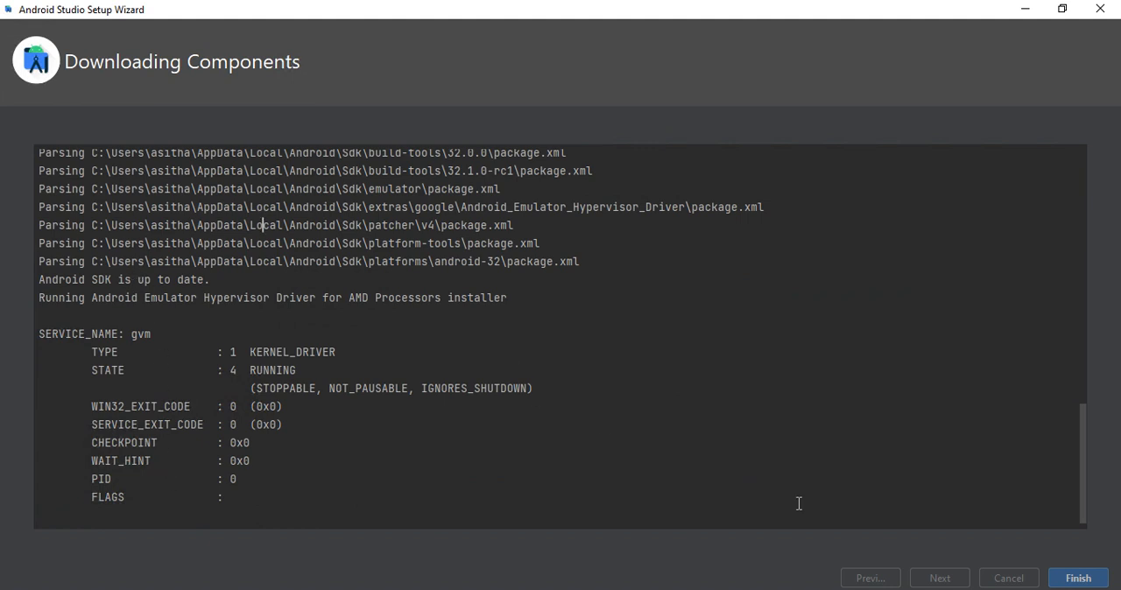
pyautogui.click(1075, 578)
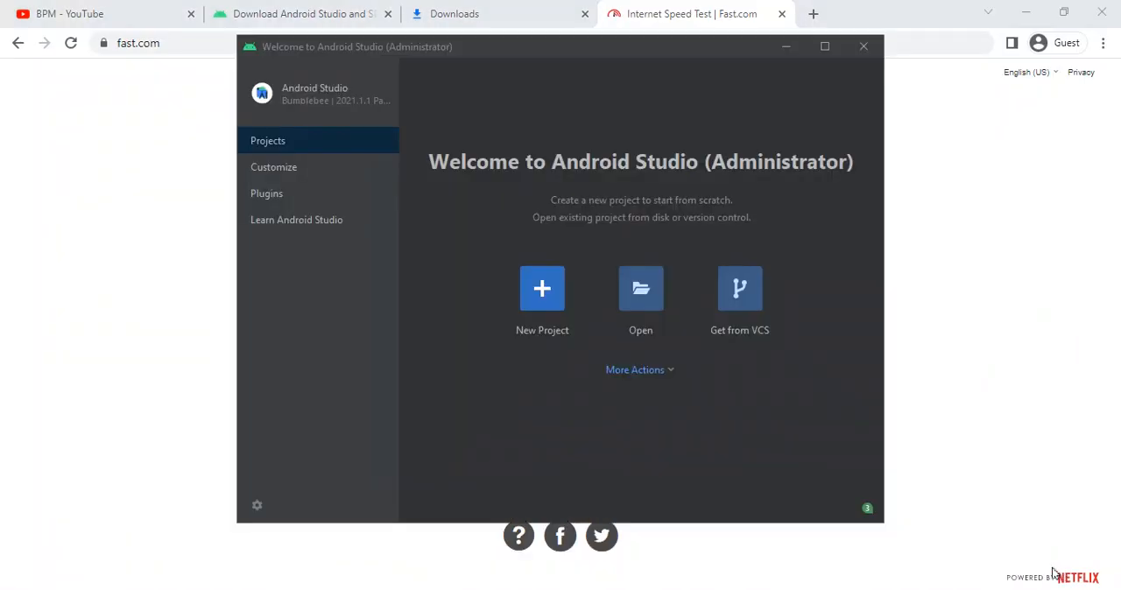
# - Maximize the welcome window and look through the Customize, Plugins and Learn Android Studio pages, including the color theme choices
pyautogui.click(822, 46)
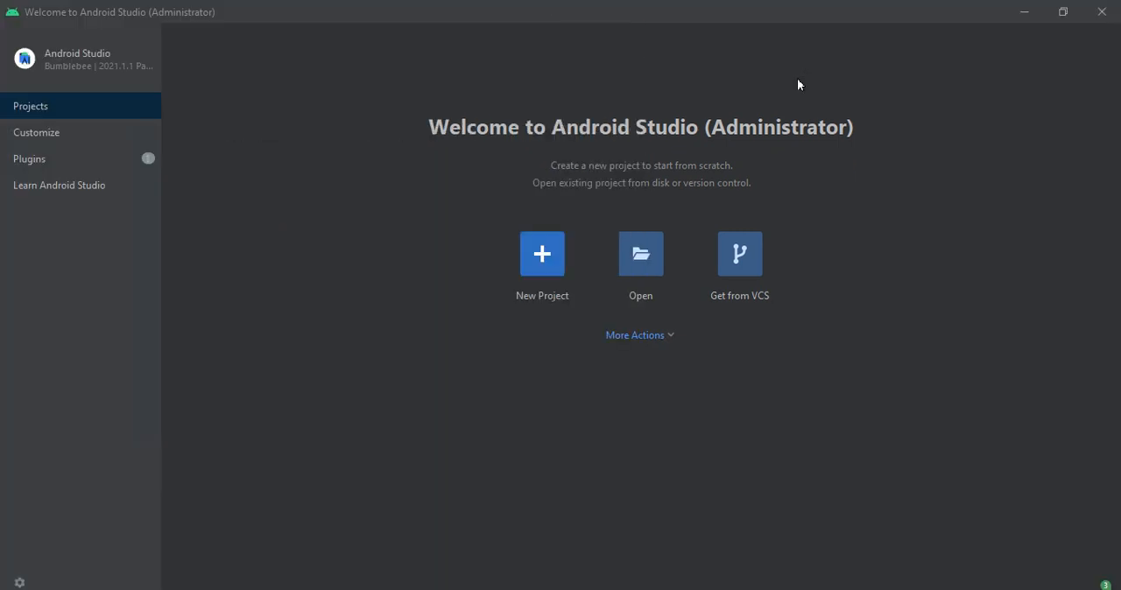
pyautogui.click(29, 132)
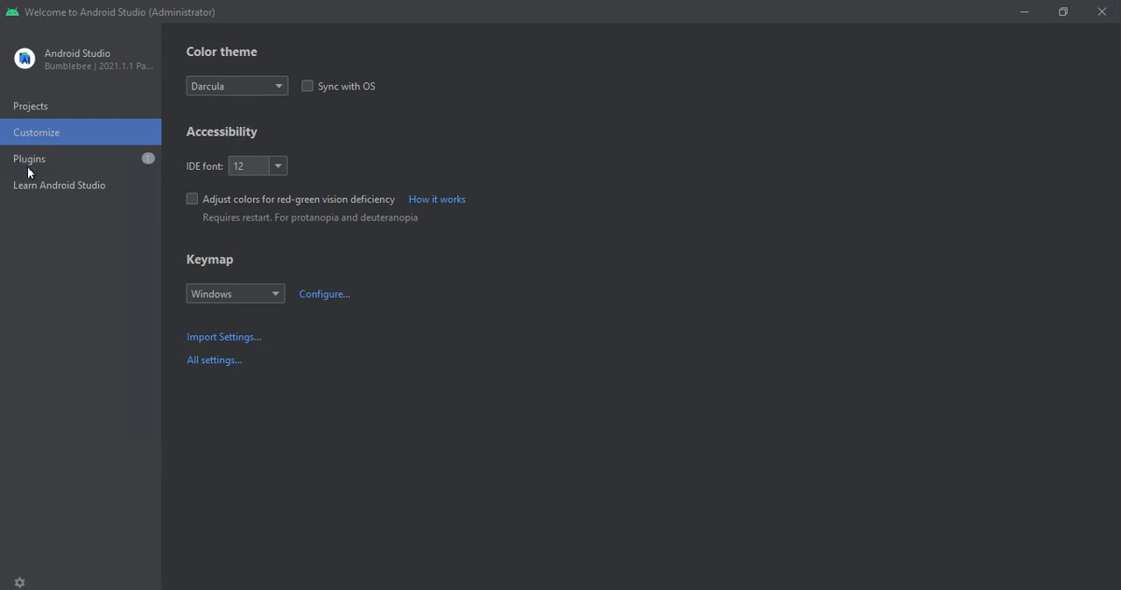
pyautogui.click(29, 168)
pyautogui.click(41, 184)
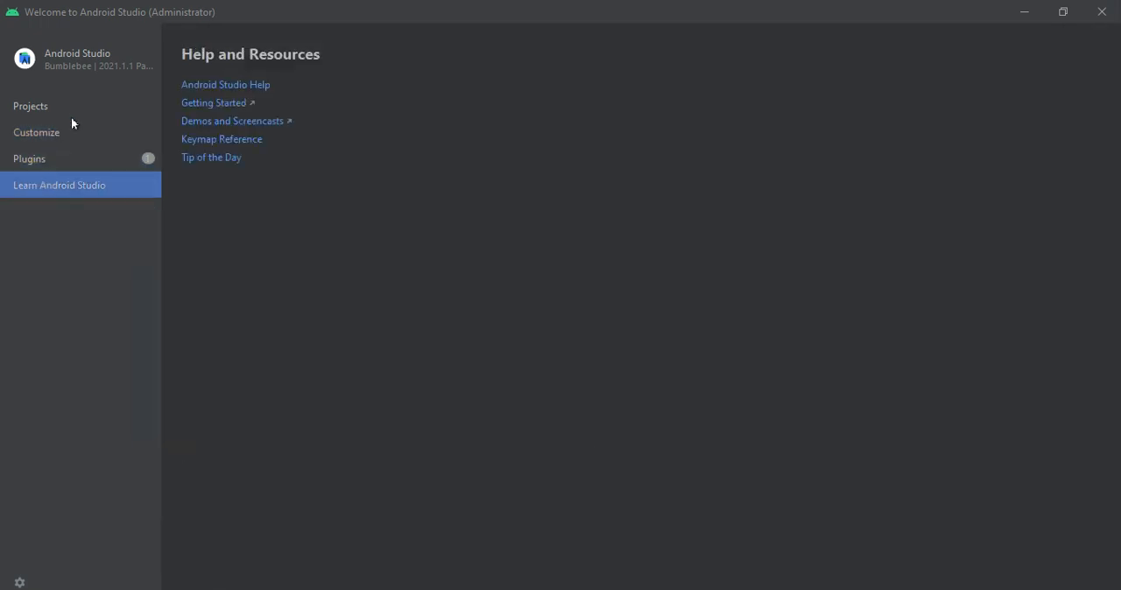
pyautogui.click(56, 136)
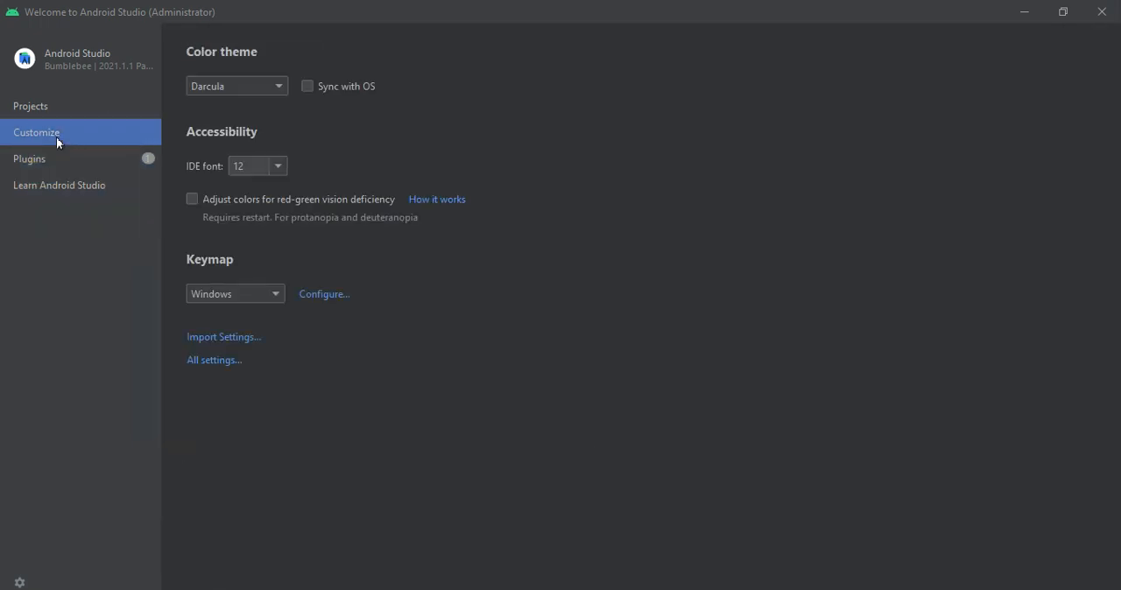
pyautogui.click(225, 362)
pyautogui.click(248, 88)
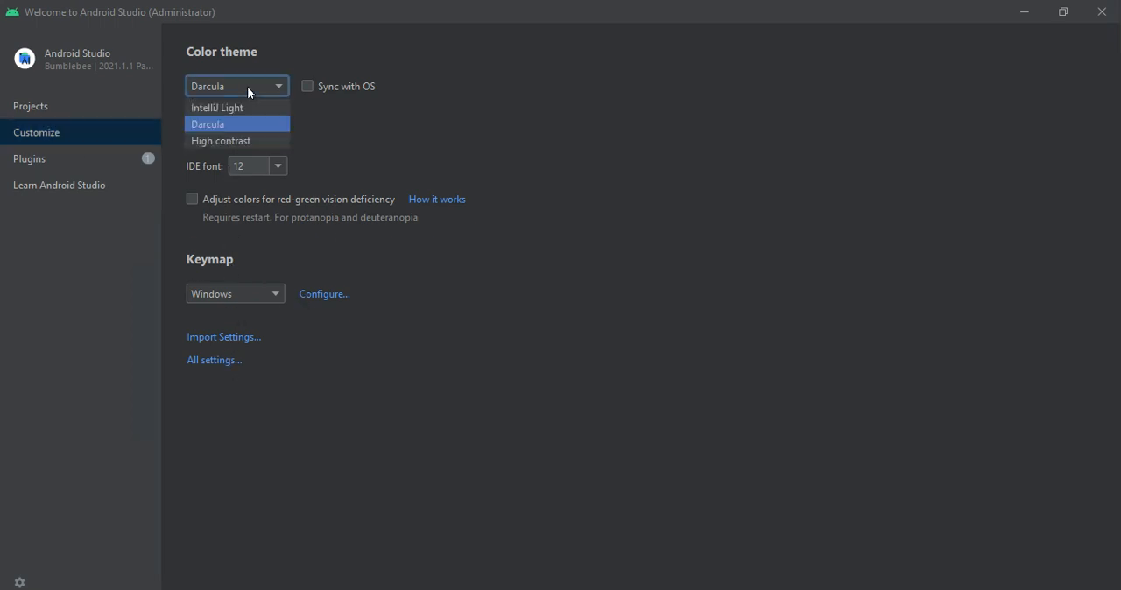
# - Create a new phone and tablet project from the Empty Compose Activity template, keeping the default name My Application and minimum SDK API 21
pyautogui.click(54, 115)
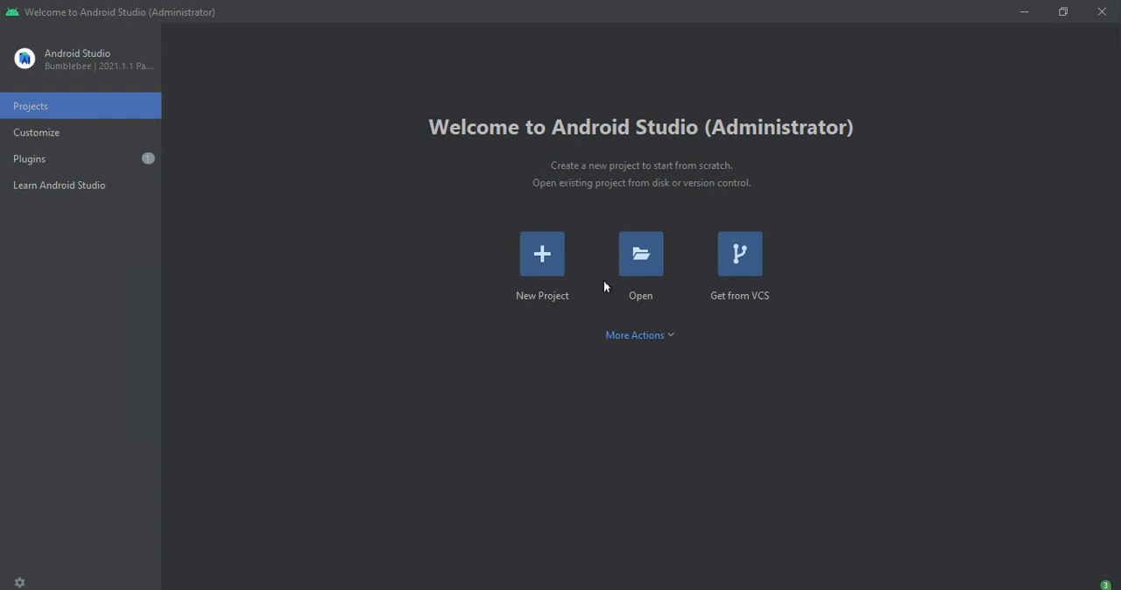
pyautogui.click(542, 254)
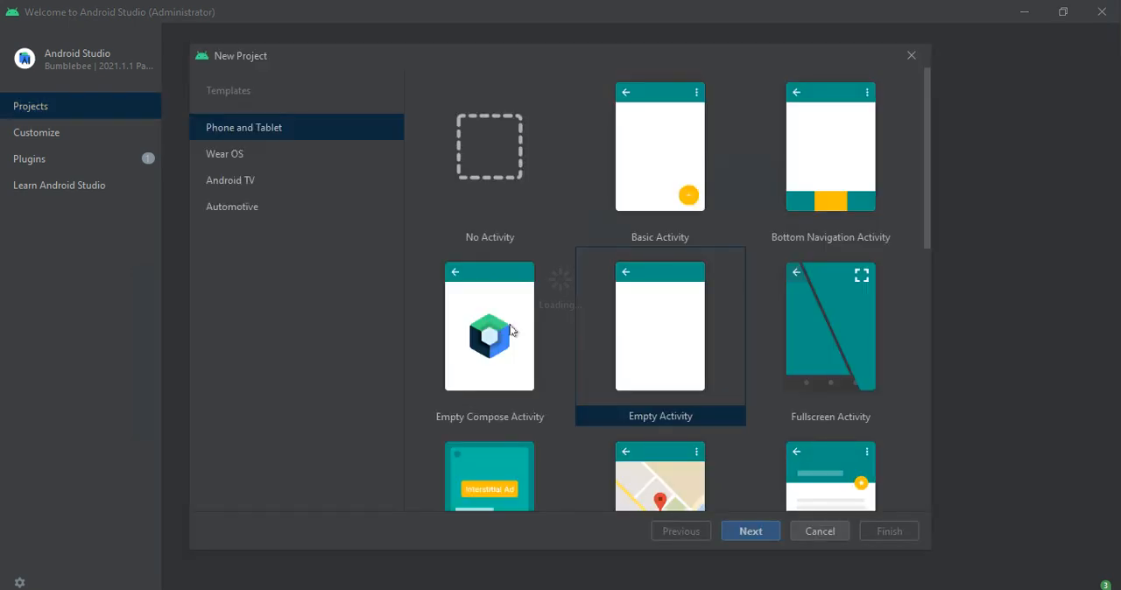
pyautogui.click(512, 330)
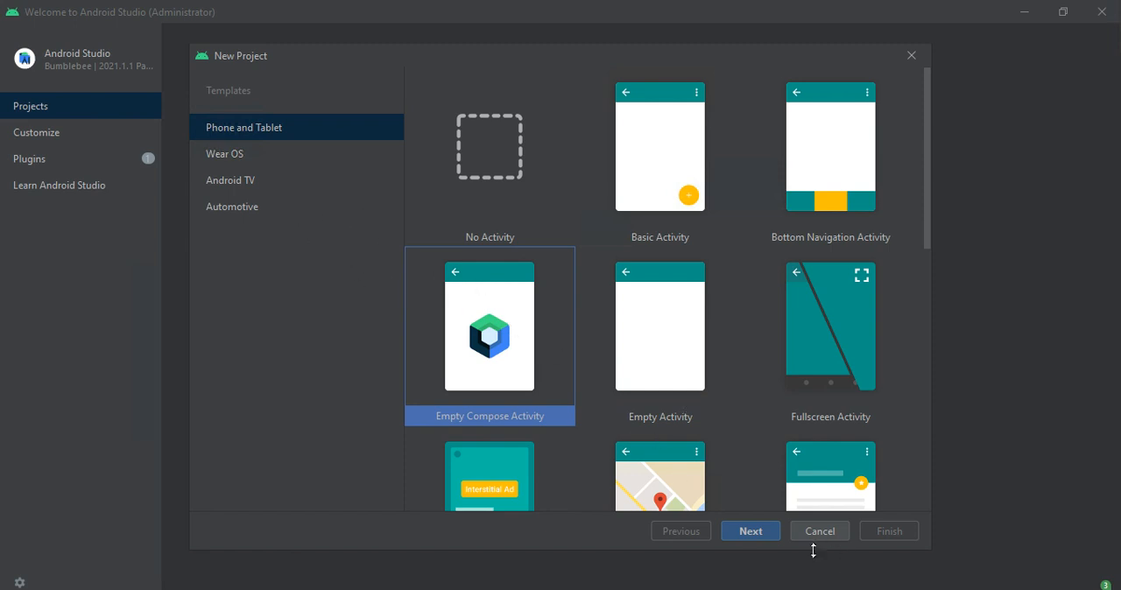
pyautogui.click(748, 530)
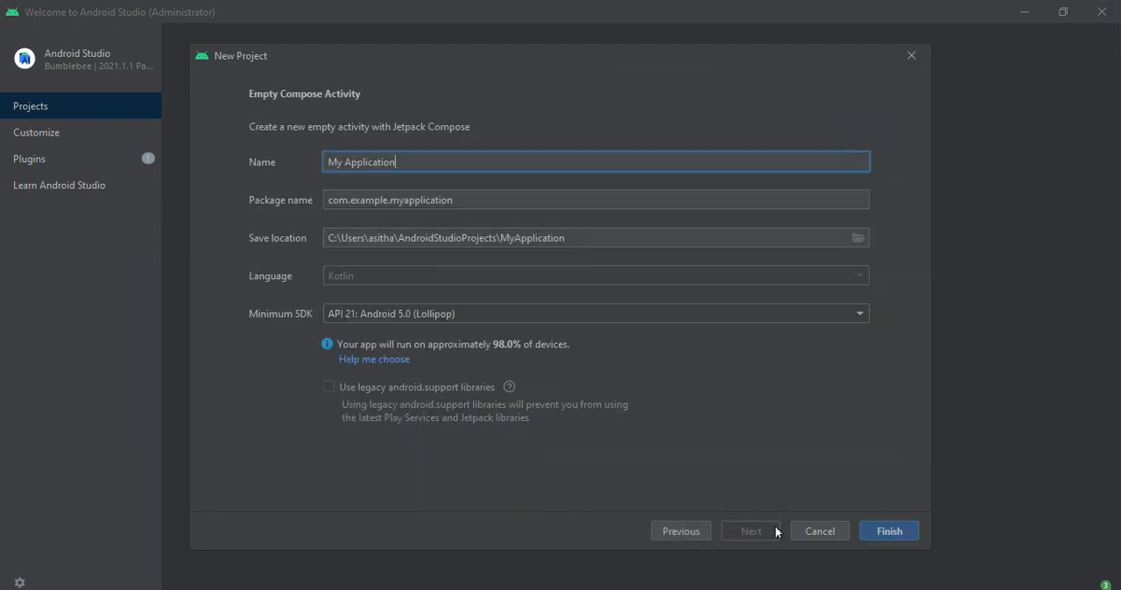
pyautogui.click(882, 533)
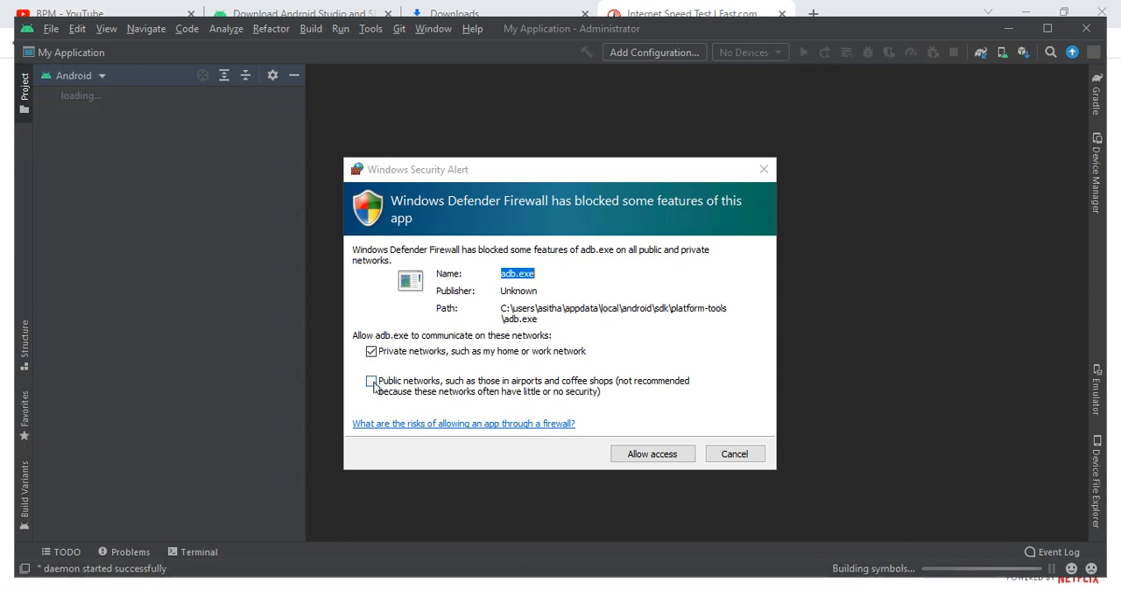
# - Allow adb.exe through the firewall on both private and public networks, and dismiss the Tip of the Day after viewing another tip
pyautogui.click(372, 383)
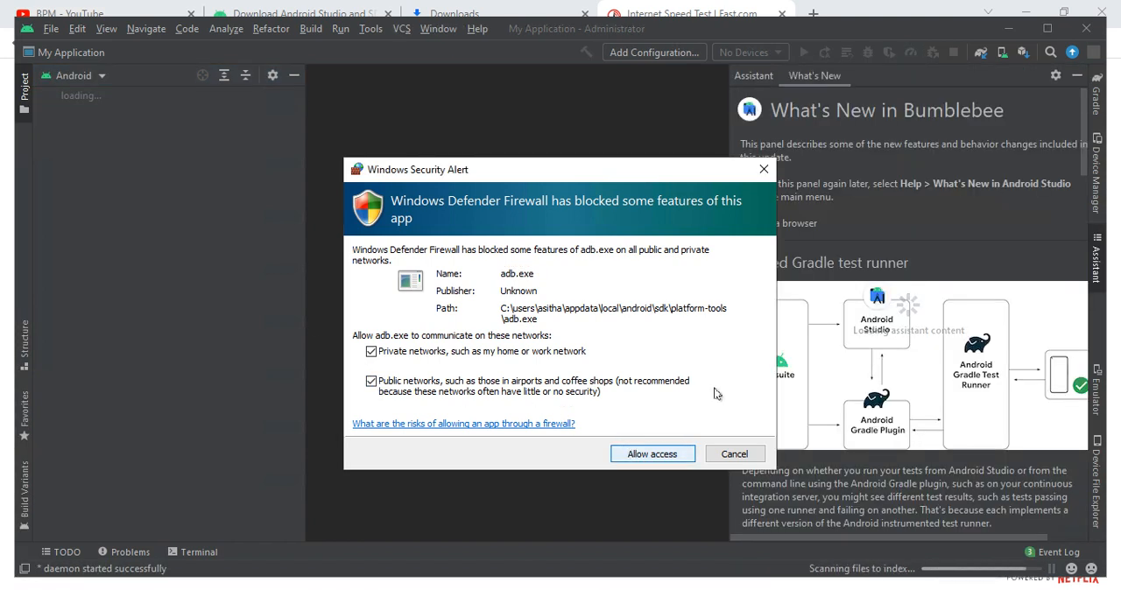
pyautogui.click(638, 456)
pyautogui.scroll(-5, 775, 318)
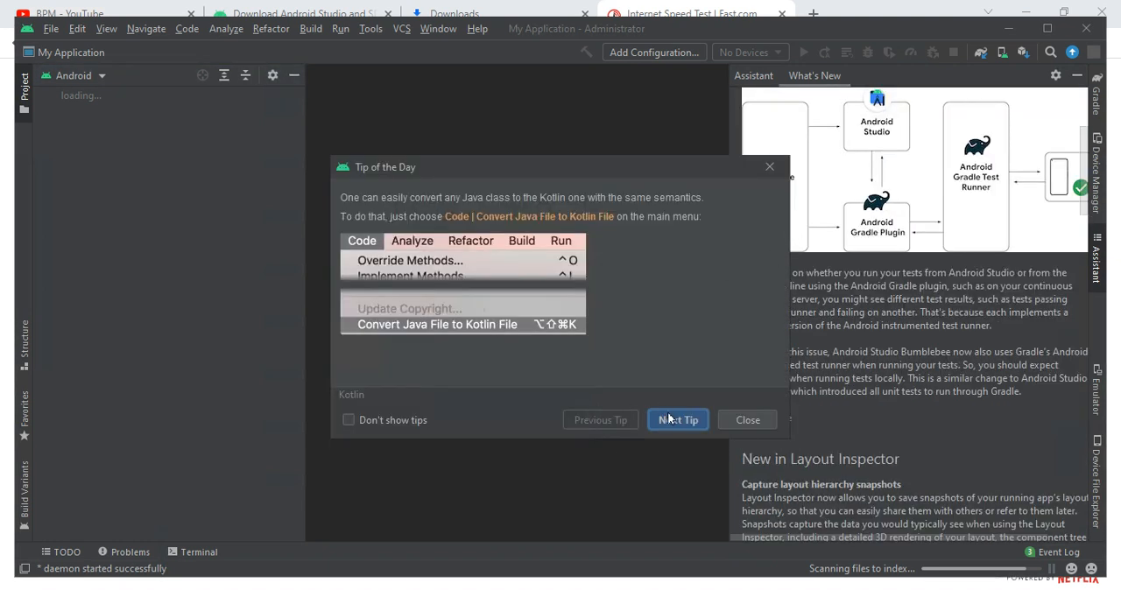
pyautogui.click(671, 421)
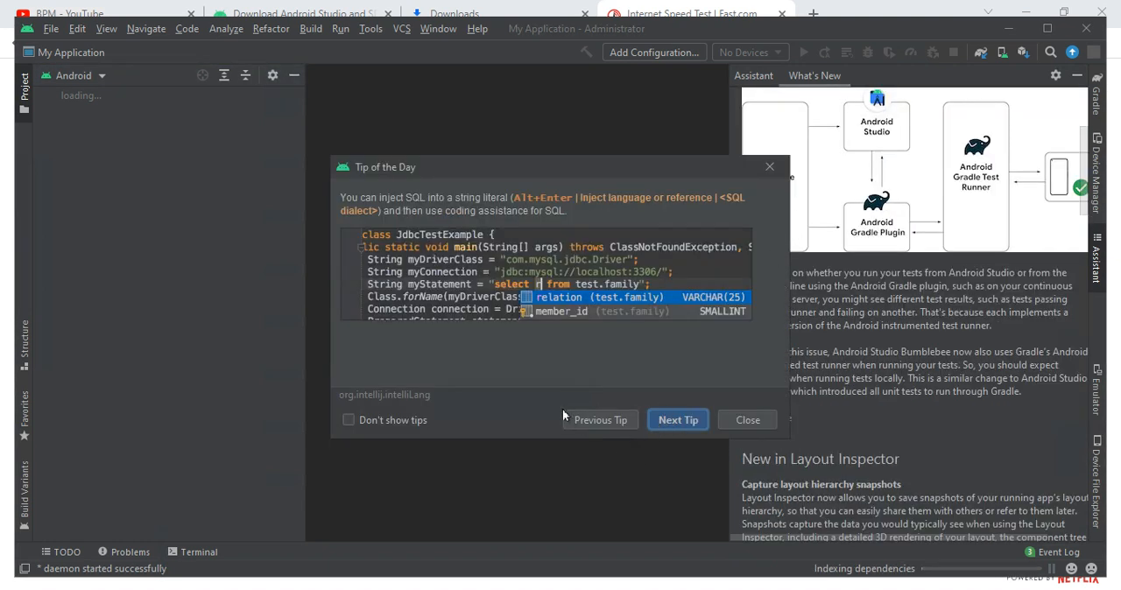
pyautogui.click(737, 420)
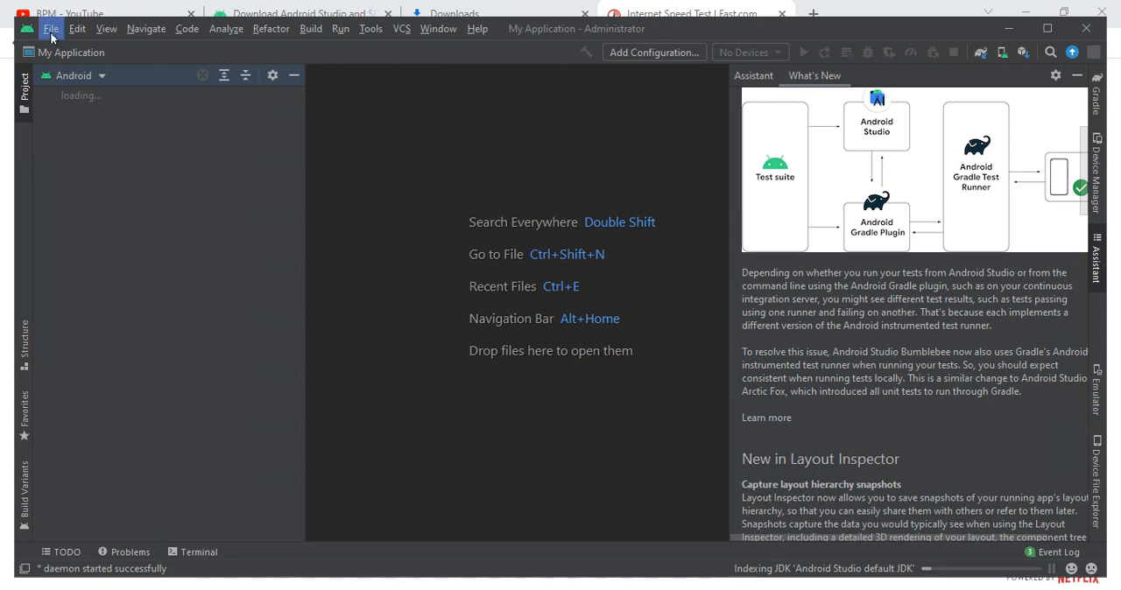
# - Switch the project file view from Android to Tests and show the Device Manager
pyautogui.click(84, 75)
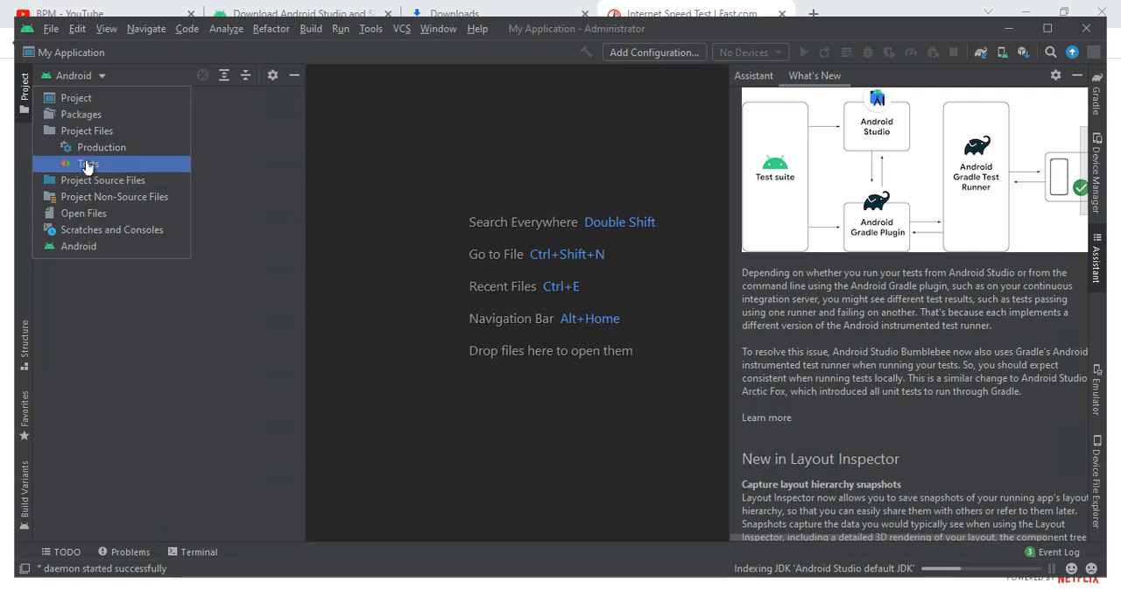
pyautogui.click(88, 163)
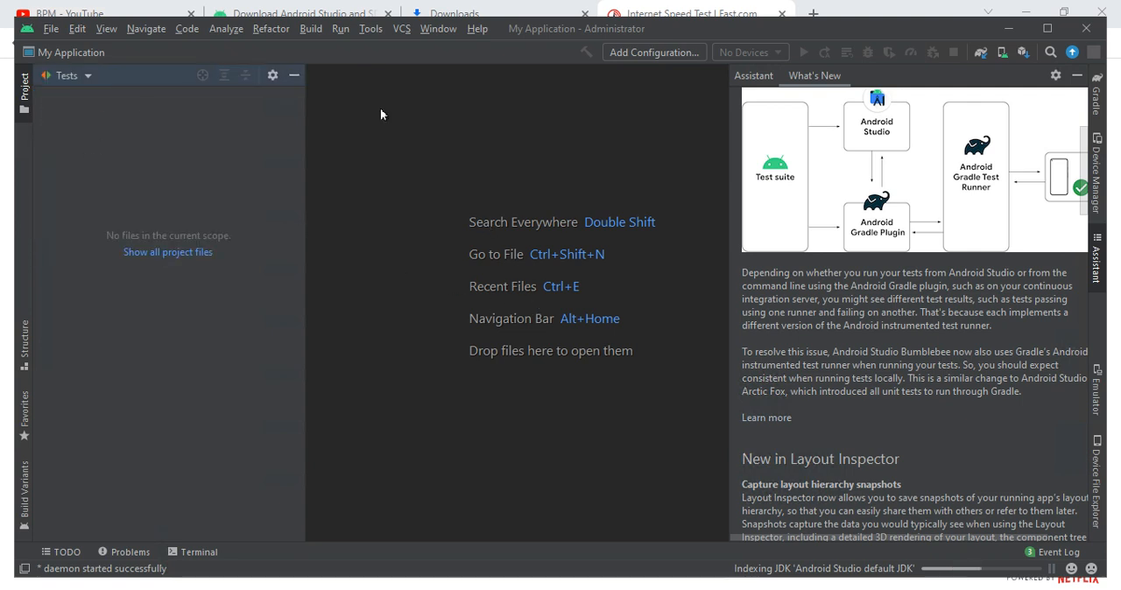
pyautogui.click(368, 31)
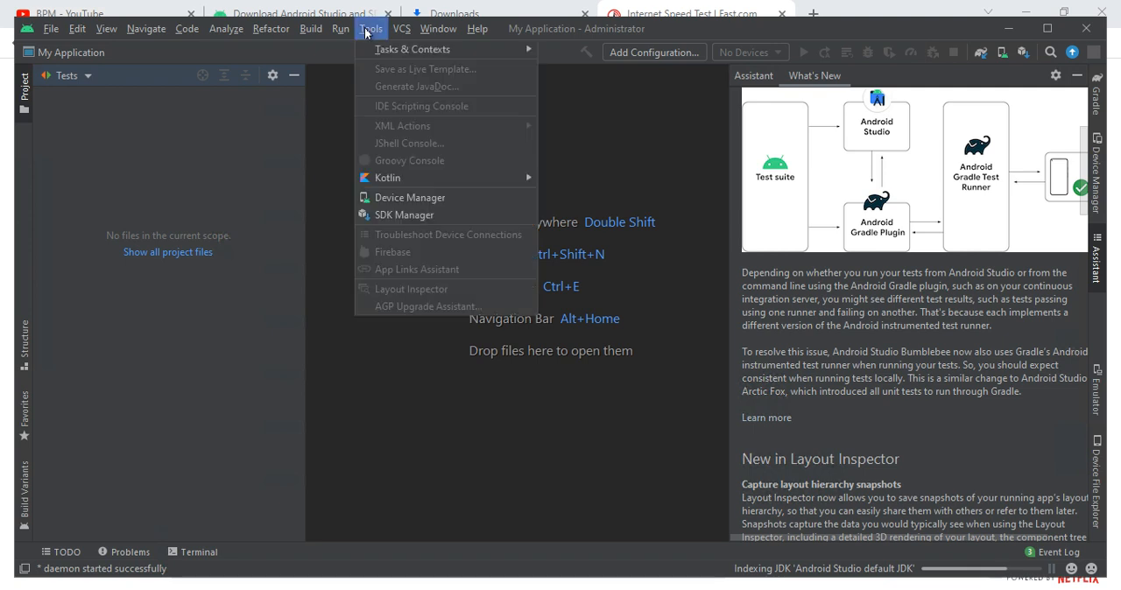
pyautogui.click(383, 196)
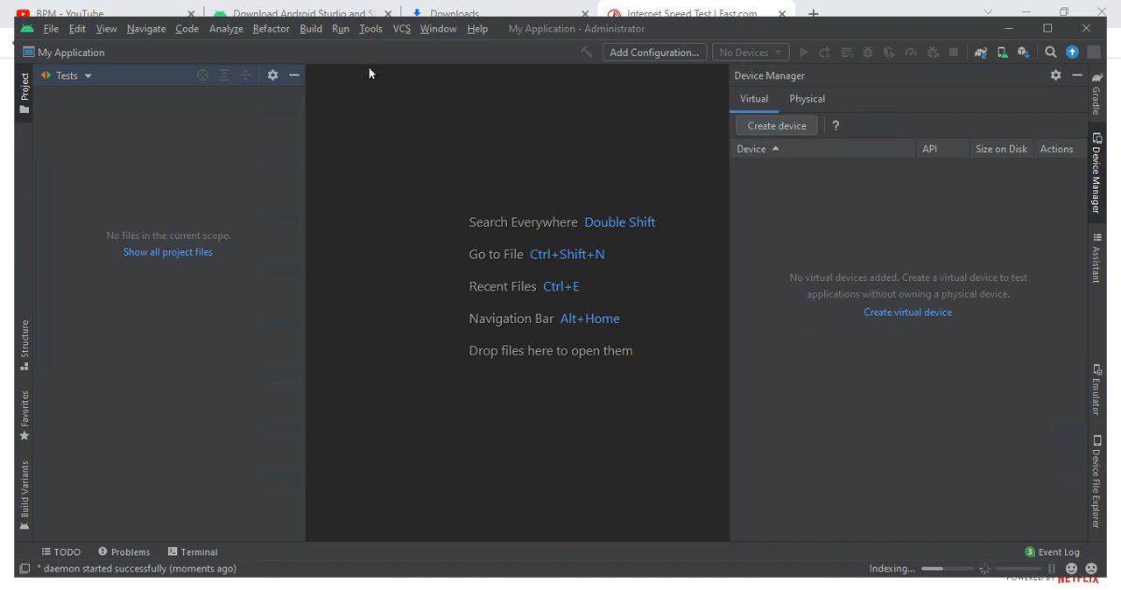
# - Open the SDK Manager to view the Android SDK settings, and cancel out of the dialog
pyautogui.click(370, 28)
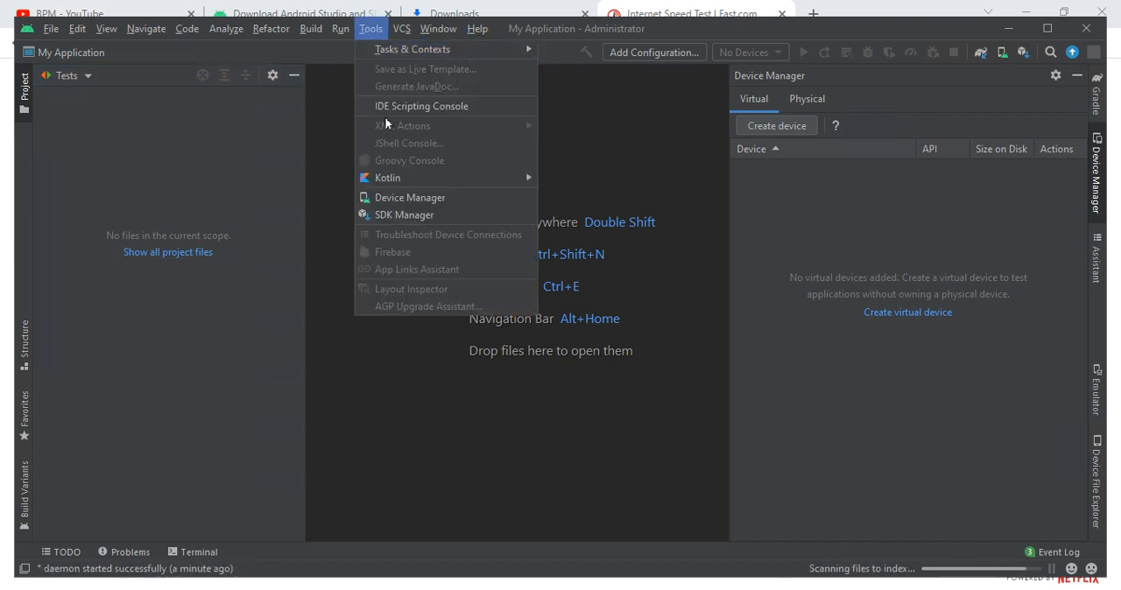
pyautogui.click(435, 215)
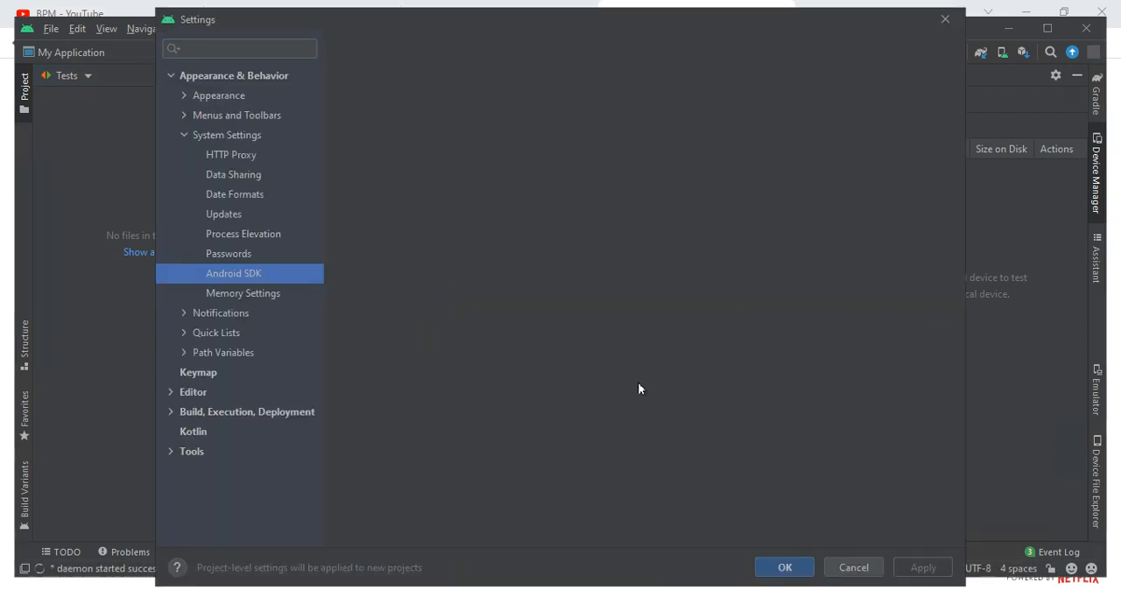
pyautogui.click(840, 566)
# - Review the code in MainActivity.kt, highlighting the end of the main class and the DefaultPreview composable
pyautogui.moveTo(456, 245); pyautogui.dragTo(601, 430)
pyautogui.scroll(-7, 583, 450)
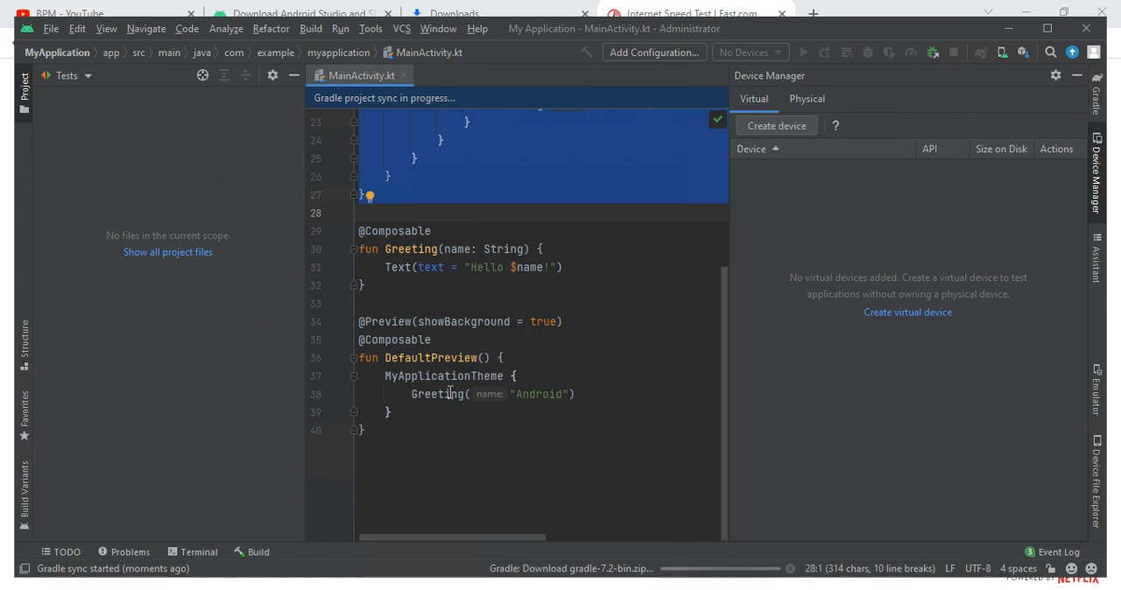
pyautogui.moveTo(361, 303); pyautogui.dragTo(366, 430)
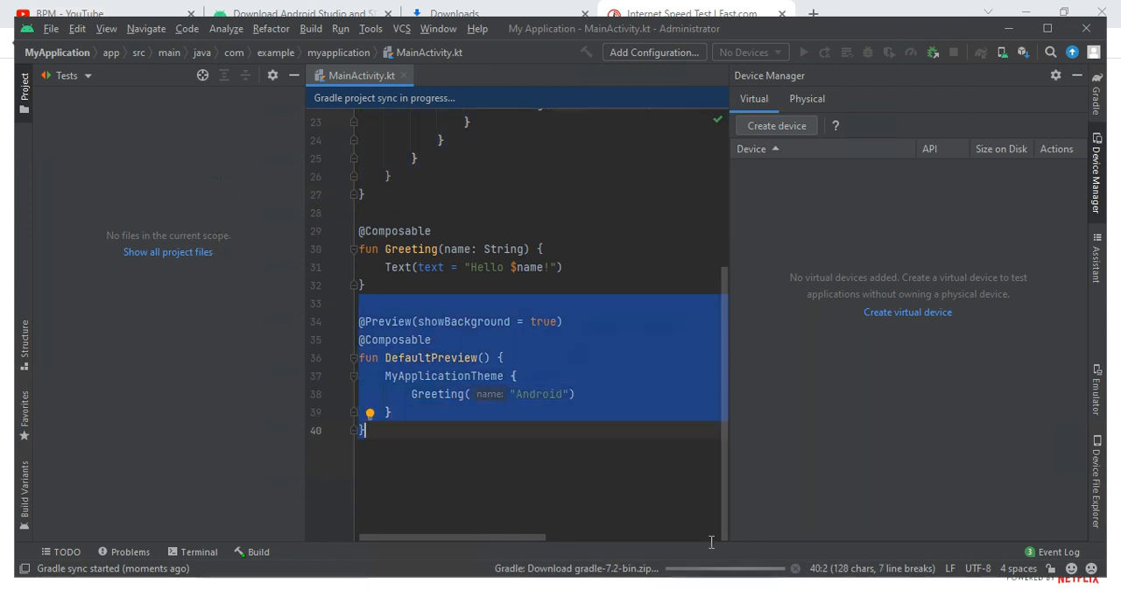
# - Launch Android Studio again from Windows while the MyApplication project stays open
pyautogui.rightClick(739, 586)
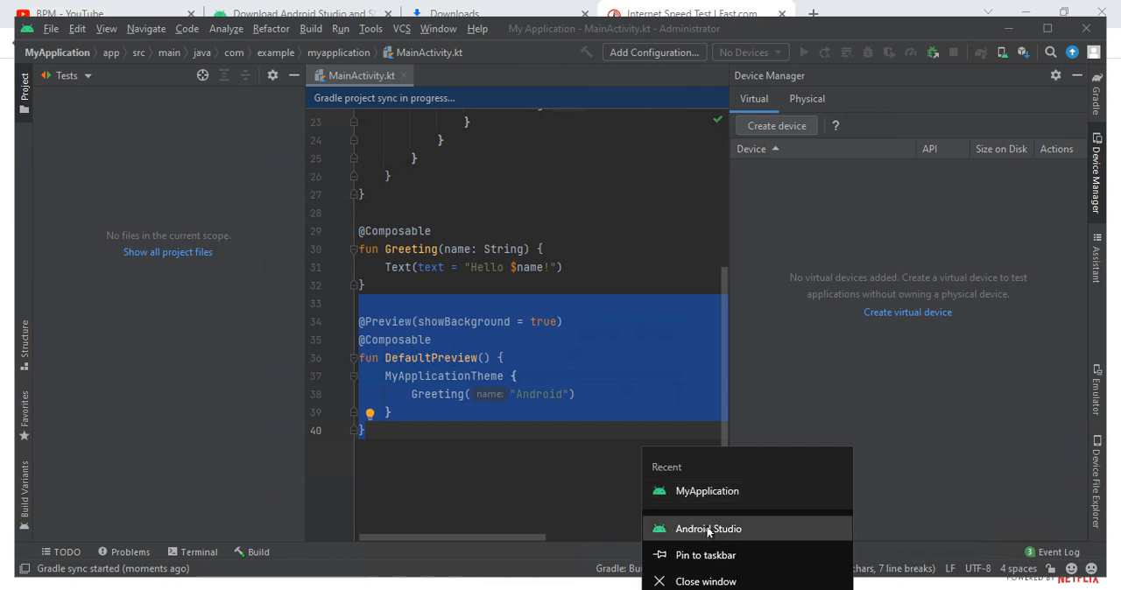
pyautogui.click(708, 528)
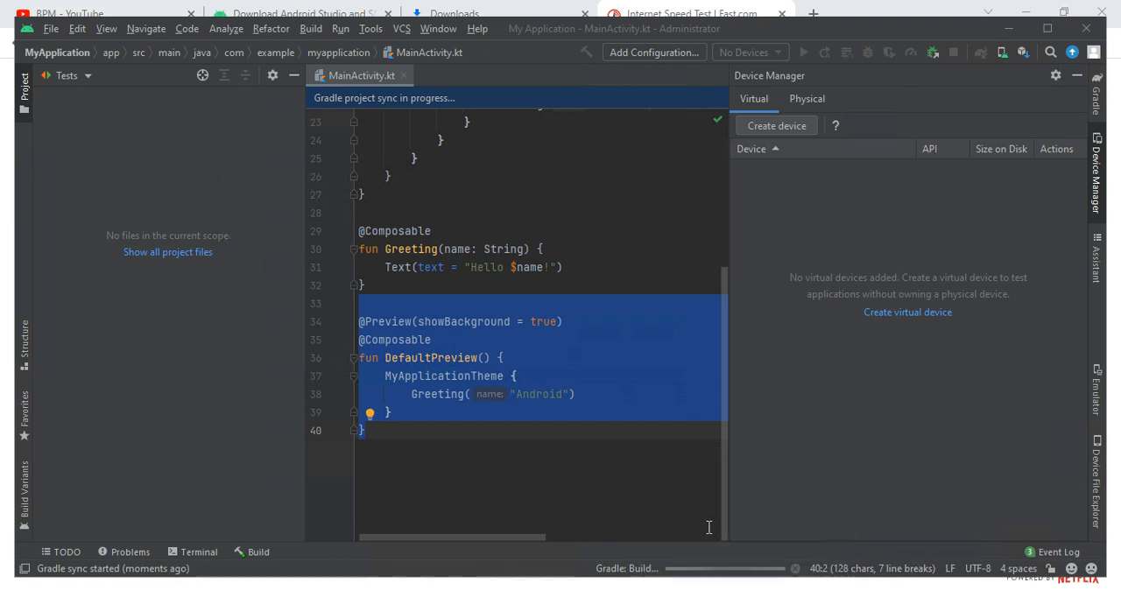
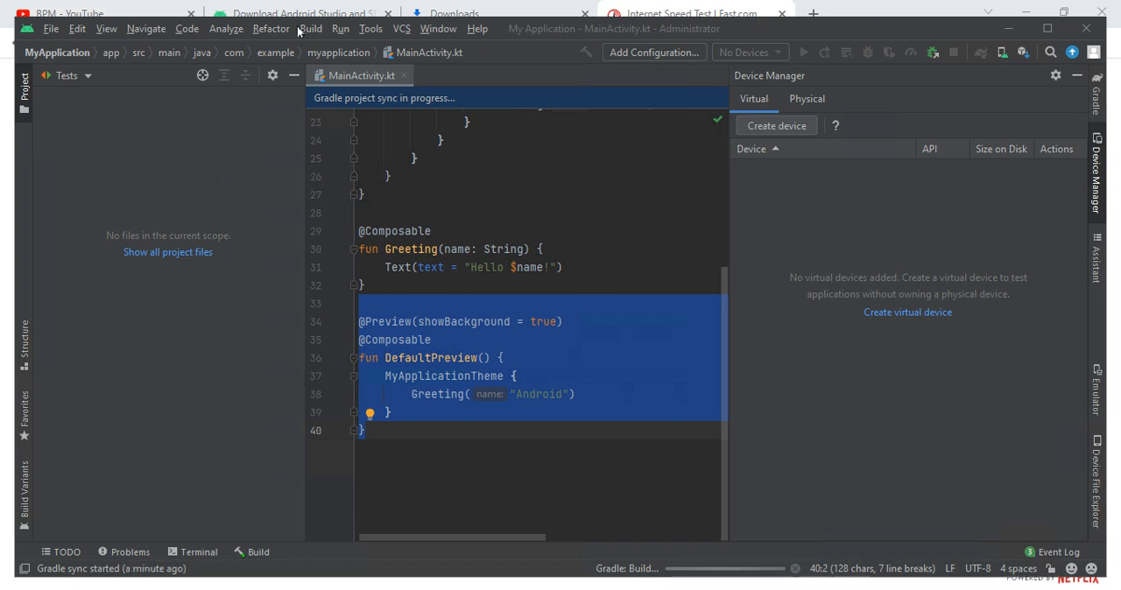
# - Switch to the browser's downloads list, show the Android Studio installer in its folder, and close the folder window after viewing it
pyautogui.click(433, 10)
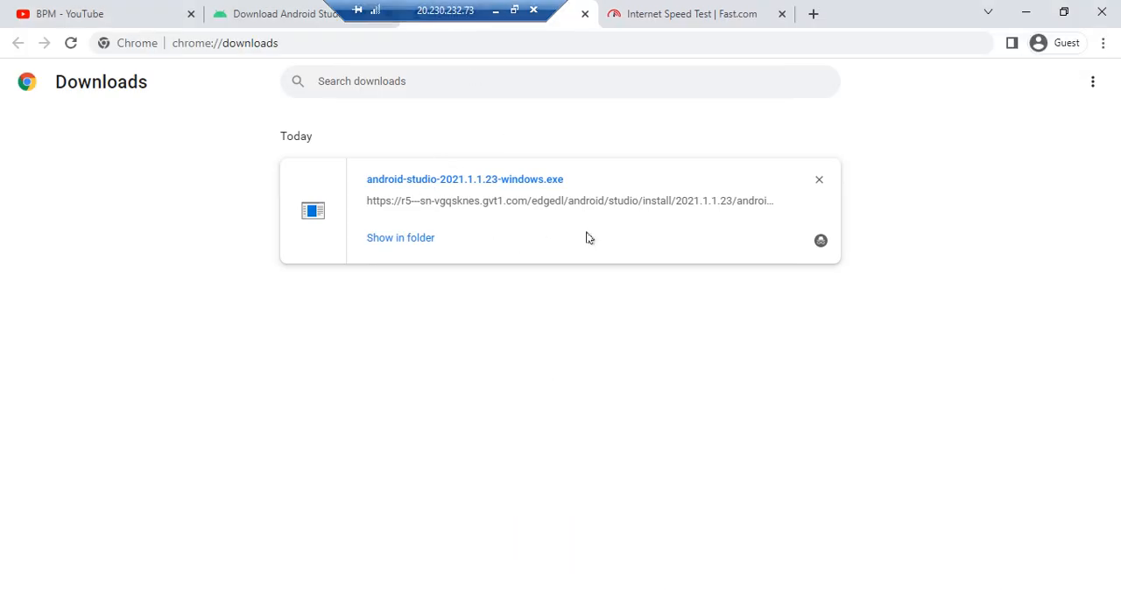
pyautogui.click(393, 238)
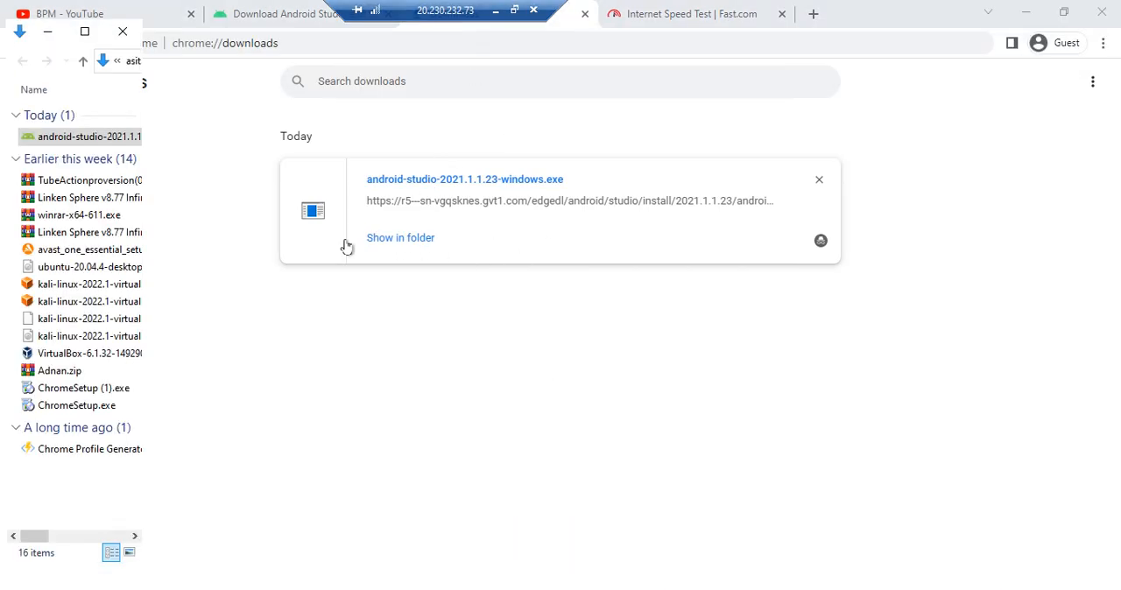
pyautogui.click(85, 32)
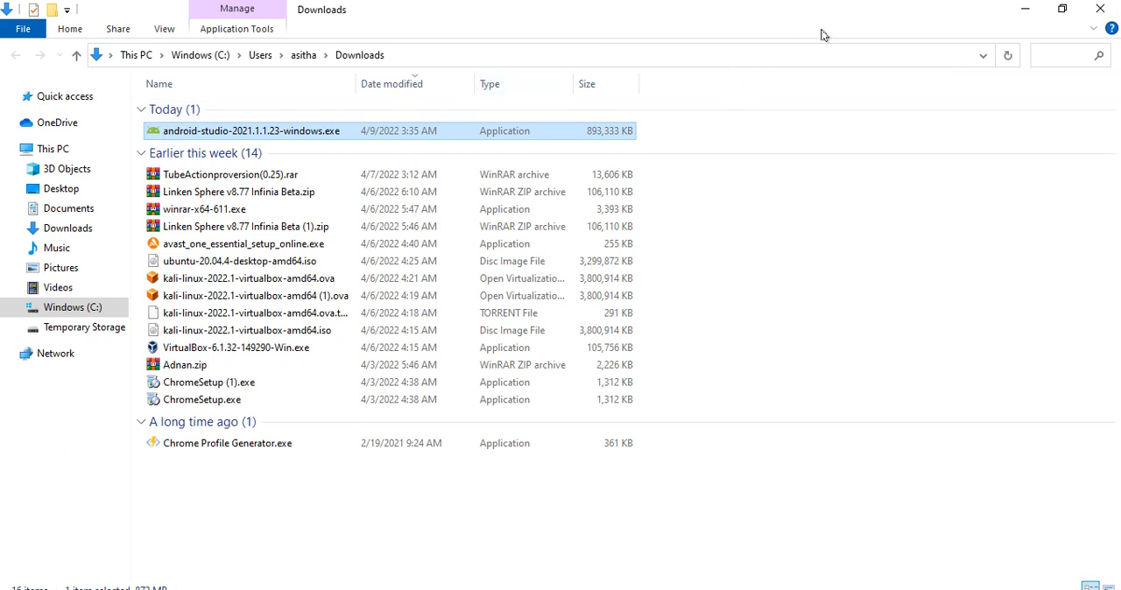
pyautogui.click(1100, 9)
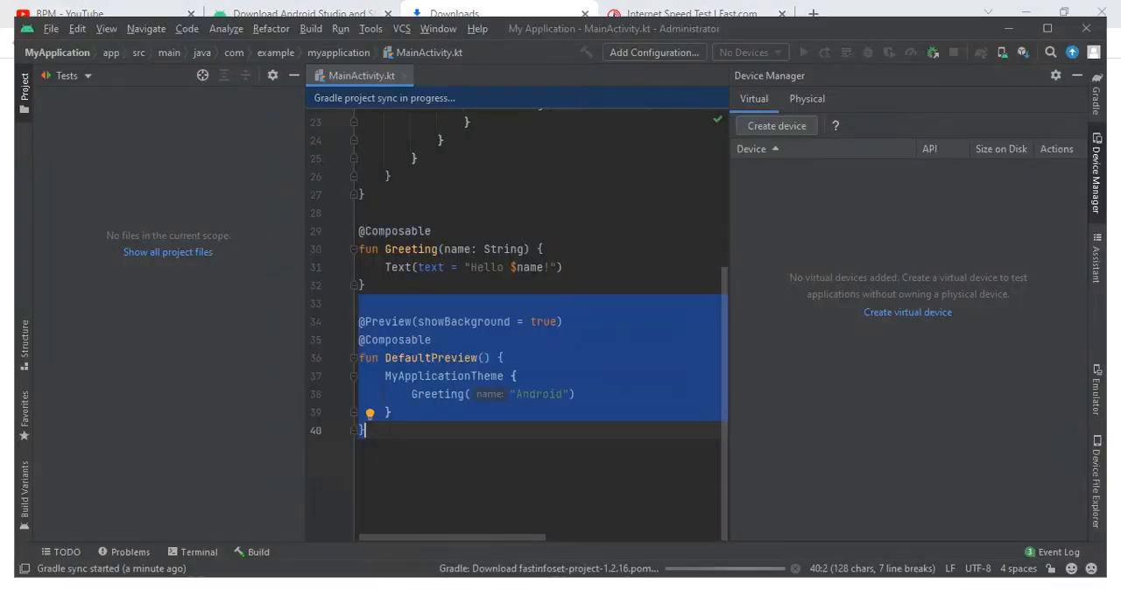
# - Enter a few test characters after the final closing brace in MainActivity.kt, and erase them together with that brace
pyautogui.click(464, 394)
pyautogui.write('fgxujyi')
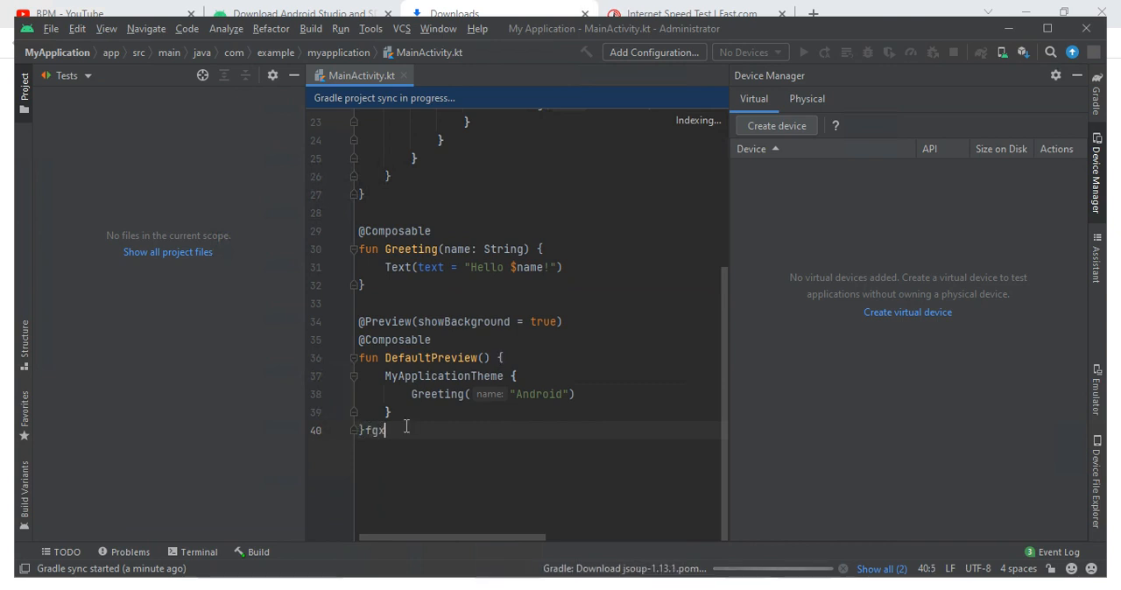
pyautogui.press('BackSpace')
pyautogui.press('BackSpace')
pyautogui.press('BackSpace')
pyautogui.press('BackSpace')
pyautogui.press('BackSpace')
pyautogui.press('BackSpace')
pyautogui.press('BackSpace')
pyautogui.press('BackSpace')
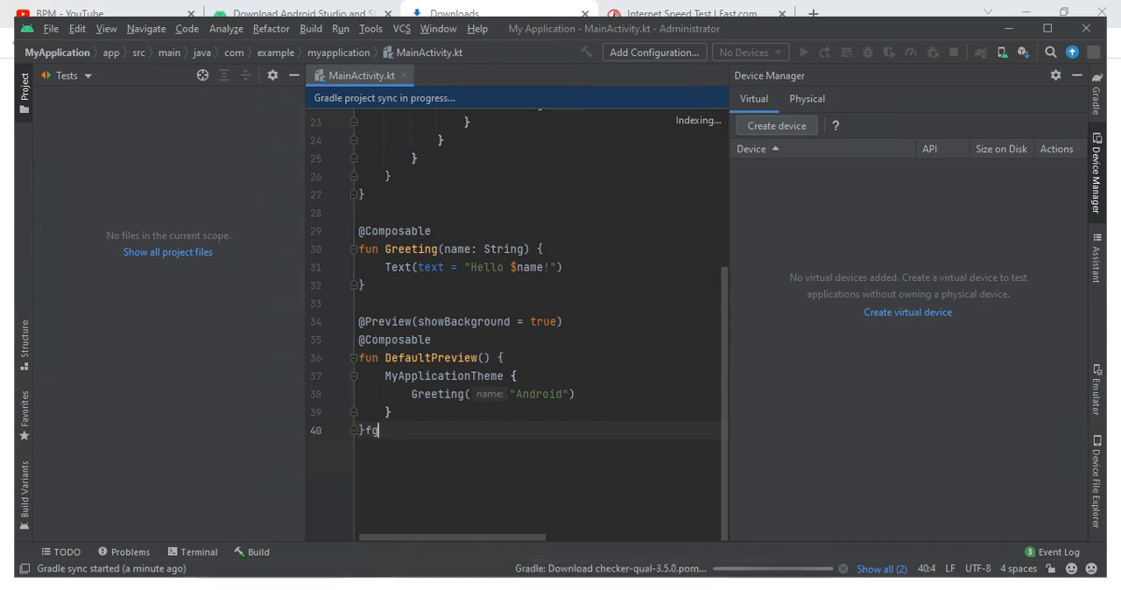
pyautogui.click(111, 52)
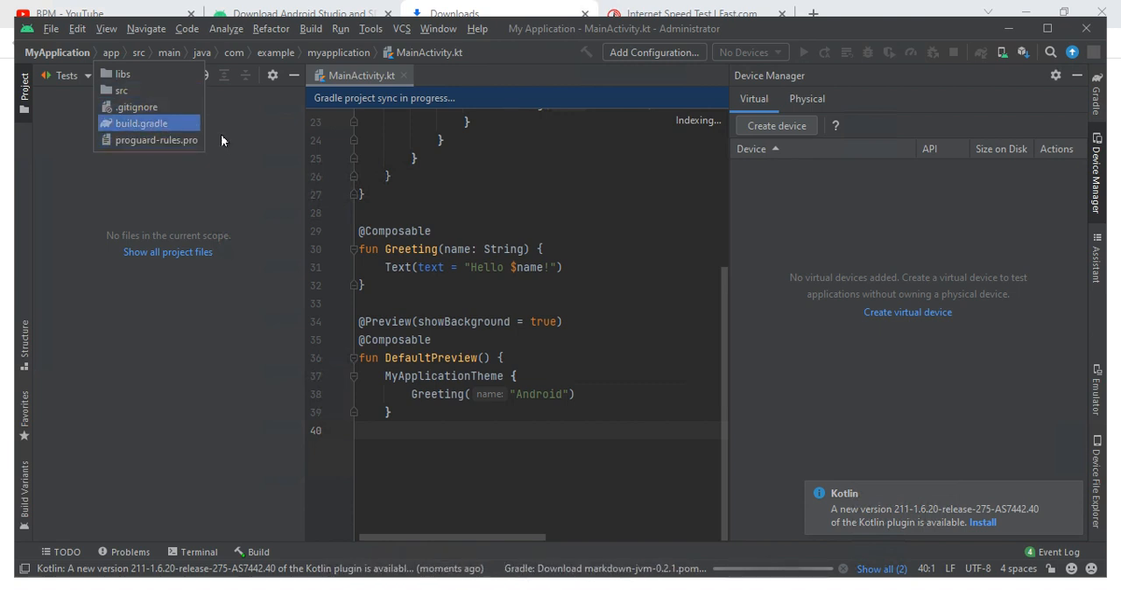
pyautogui.click(222, 141)
pyautogui.click(161, 33)
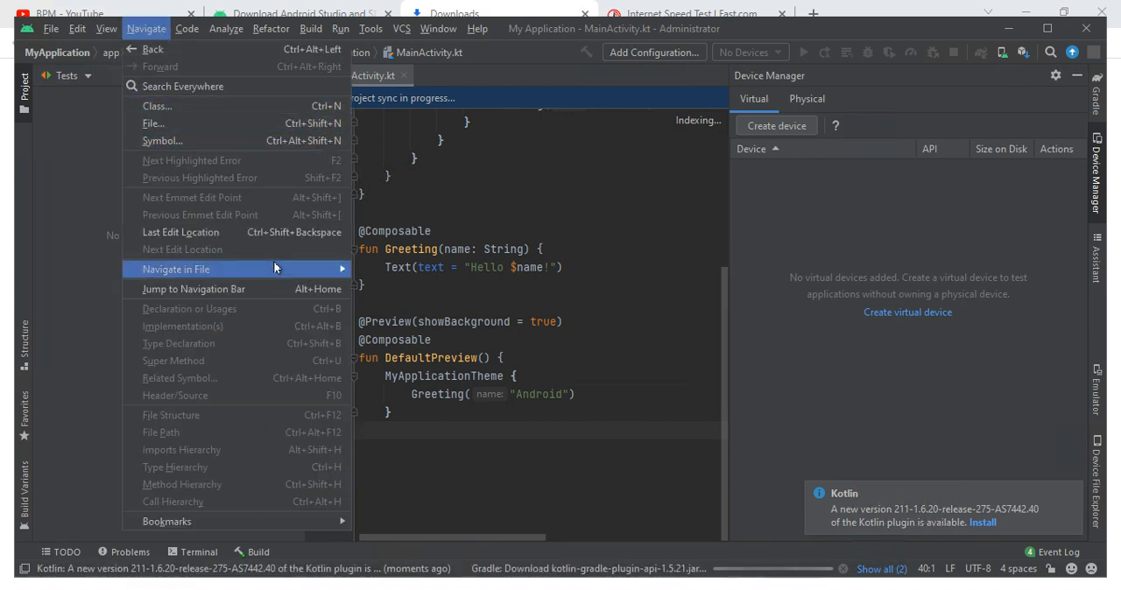
pyautogui.moveTo(273, 267)
pyautogui.moveTo(341, 521)
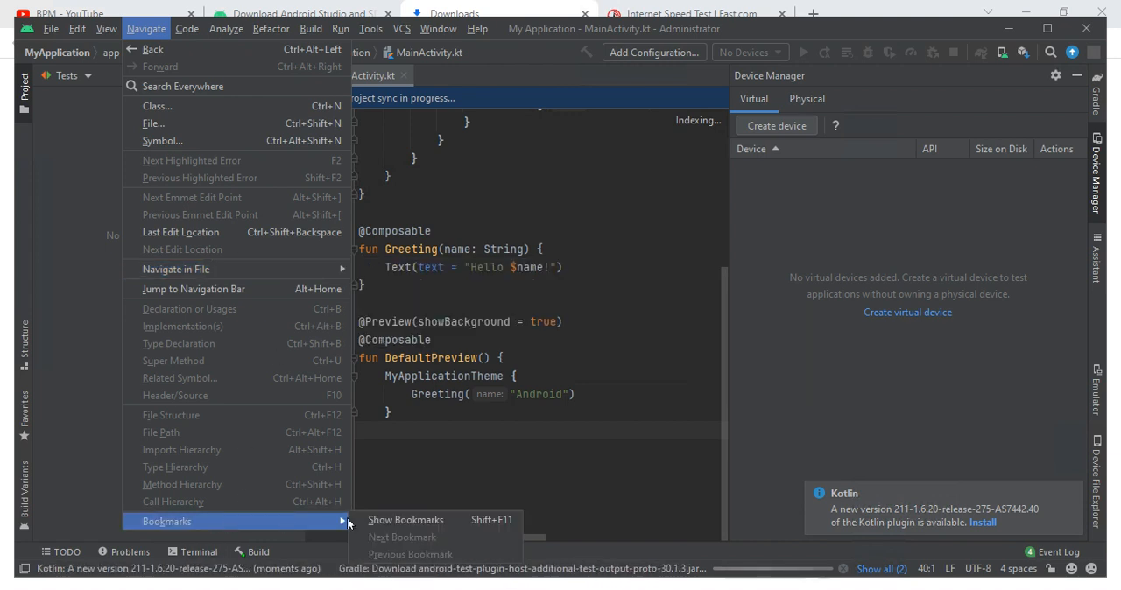
pyautogui.click(194, 34)
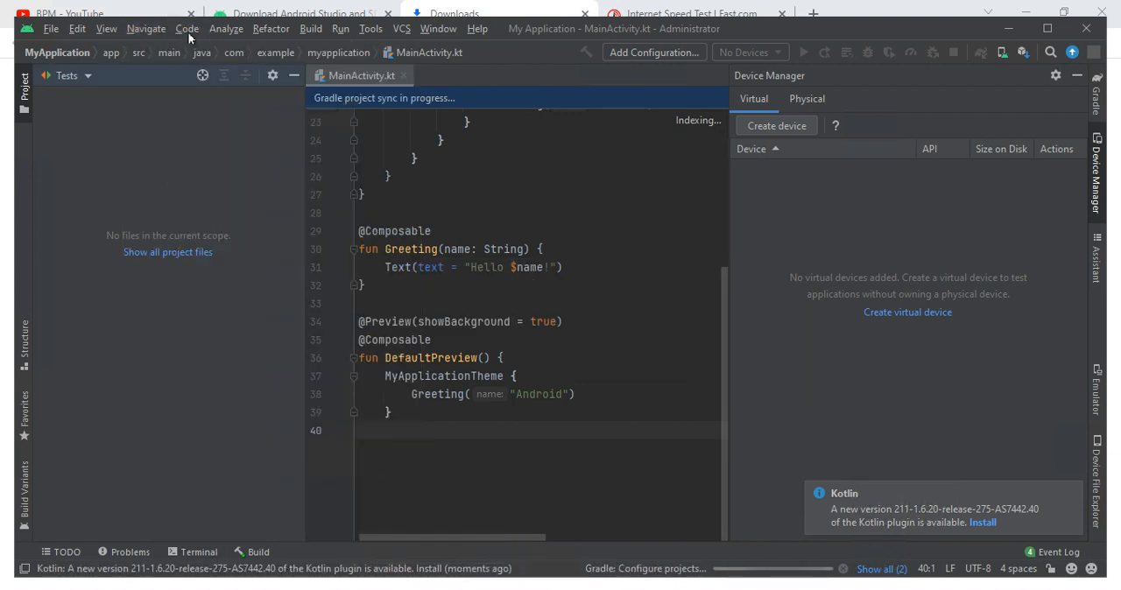
pyautogui.click(188, 32)
pyautogui.click(226, 28)
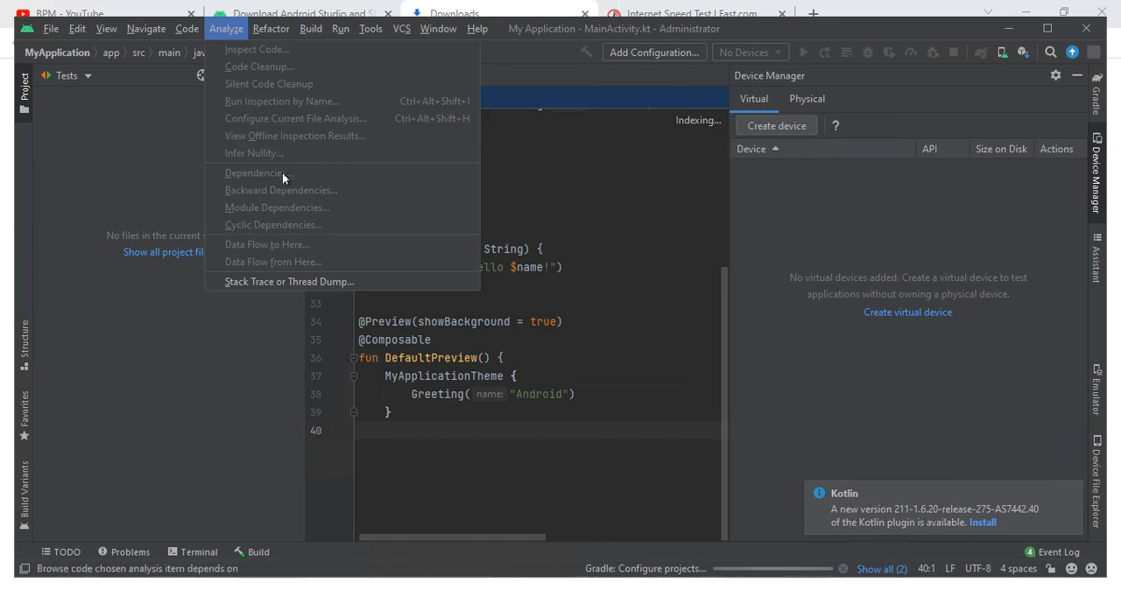
pyautogui.click(270, 29)
pyautogui.click(270, 29)
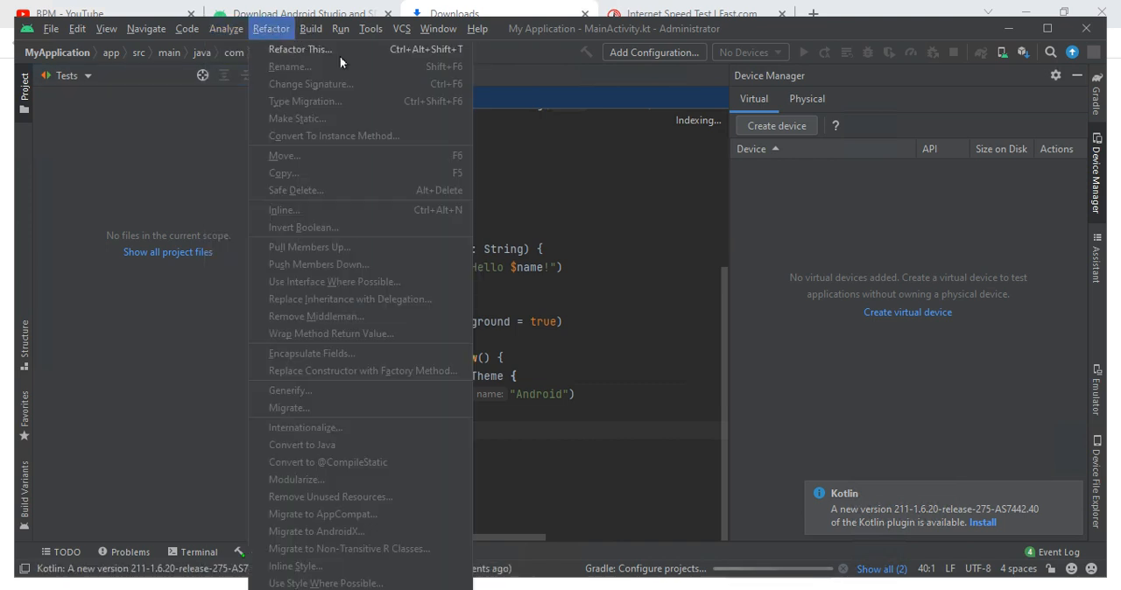
pyautogui.click(334, 29)
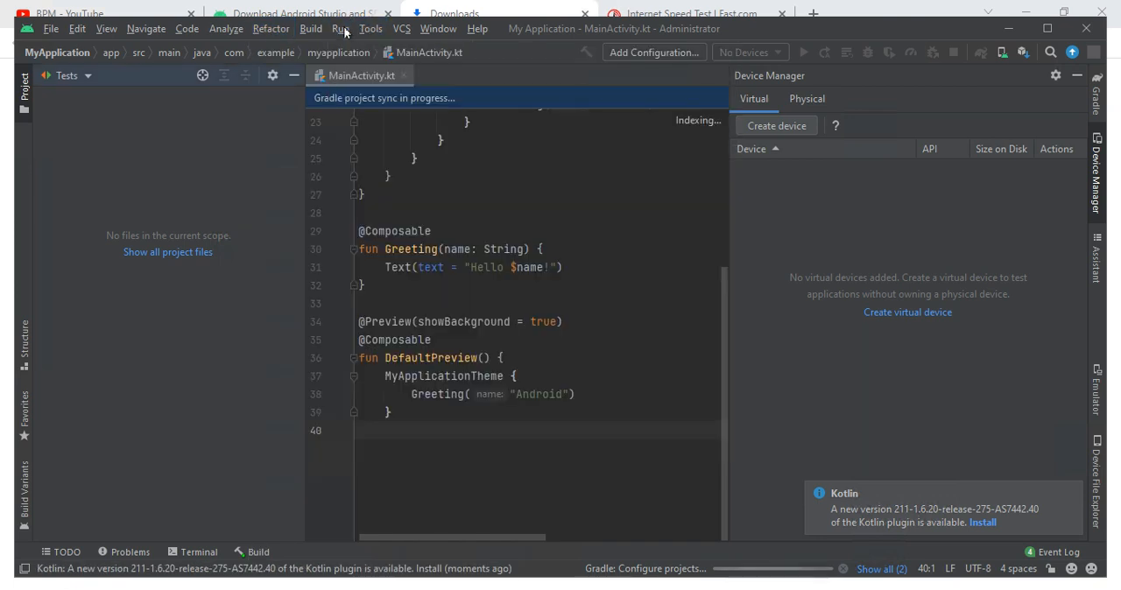
# - Start a run of the project to view the Run/Debug Configurations dialog, and cancel out of it
pyautogui.click(344, 30)
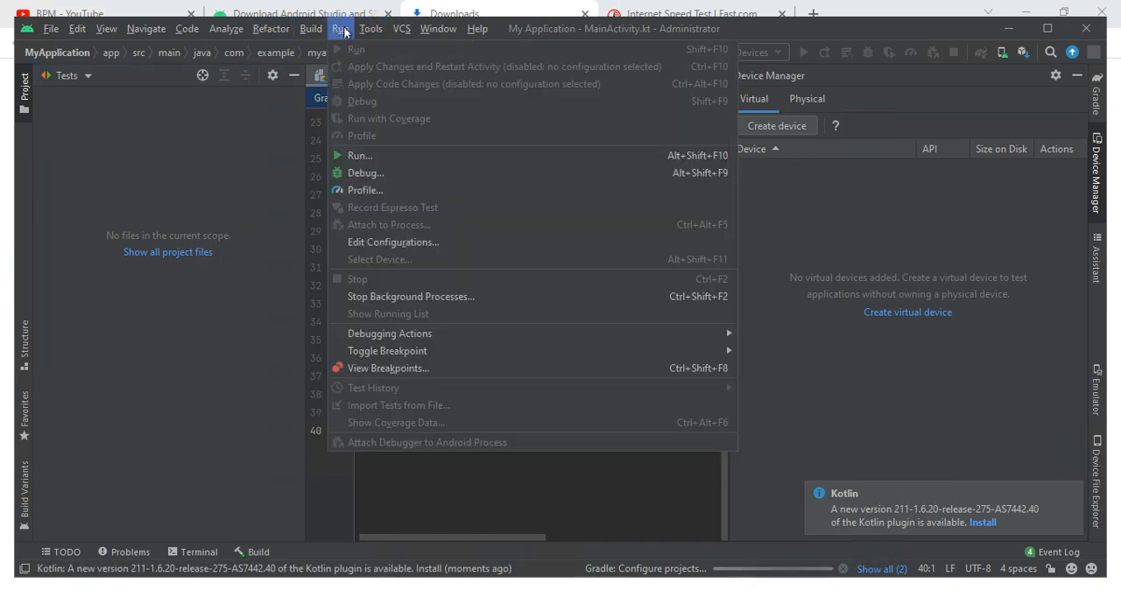
pyautogui.click(368, 150)
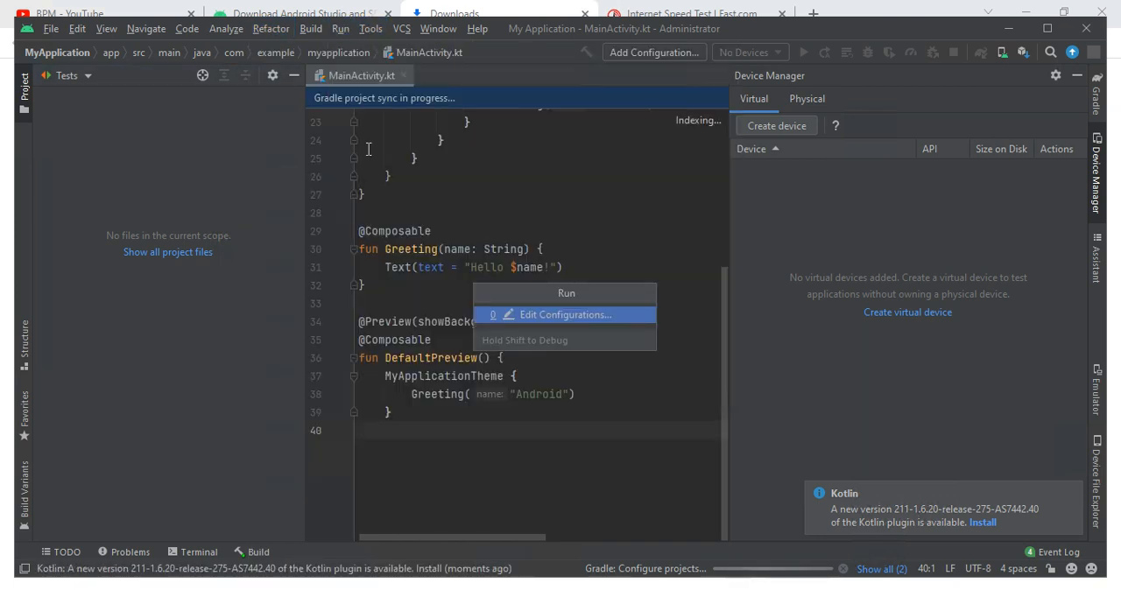
pyautogui.click(525, 315)
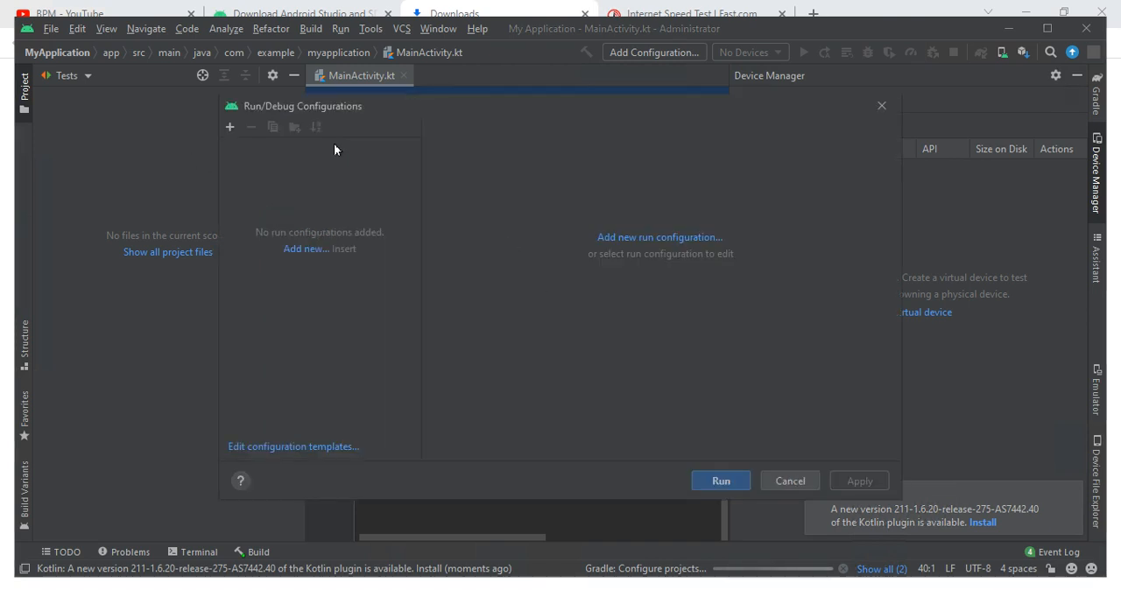
pyautogui.click(787, 481)
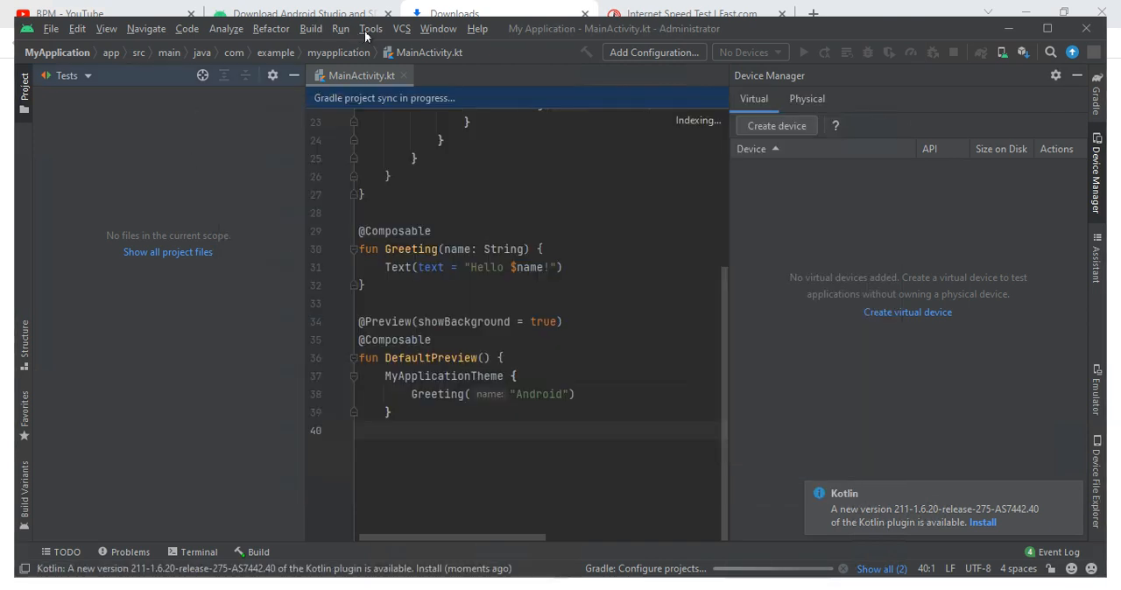
# - Return from the browser to the Android Studio project window and maximize it
pyautogui.click(371, 28)
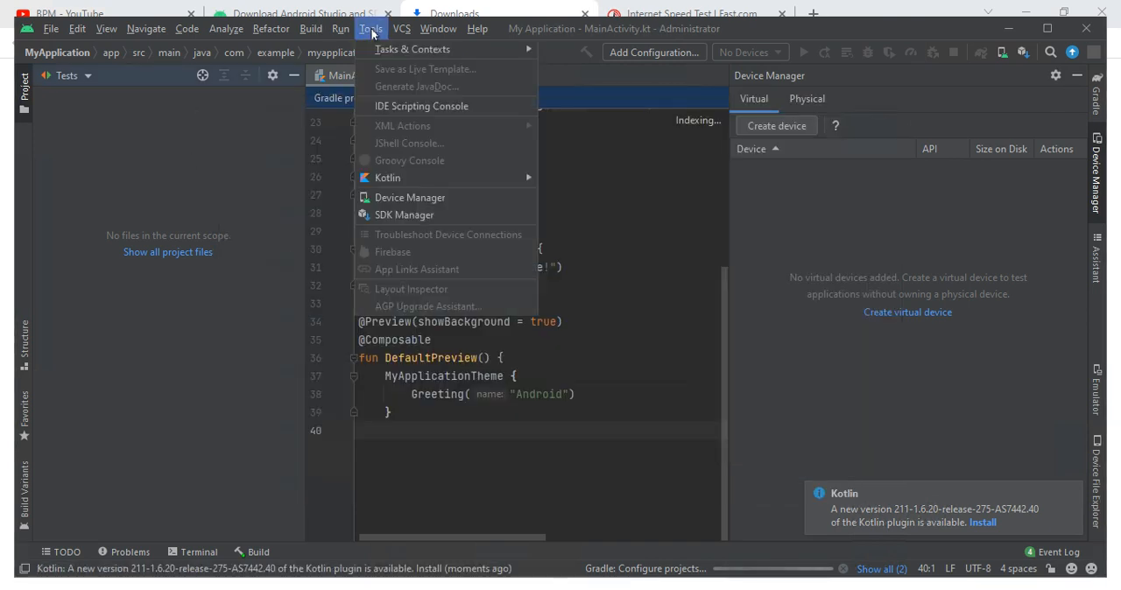
pyautogui.click(425, 29)
pyautogui.click(455, 14)
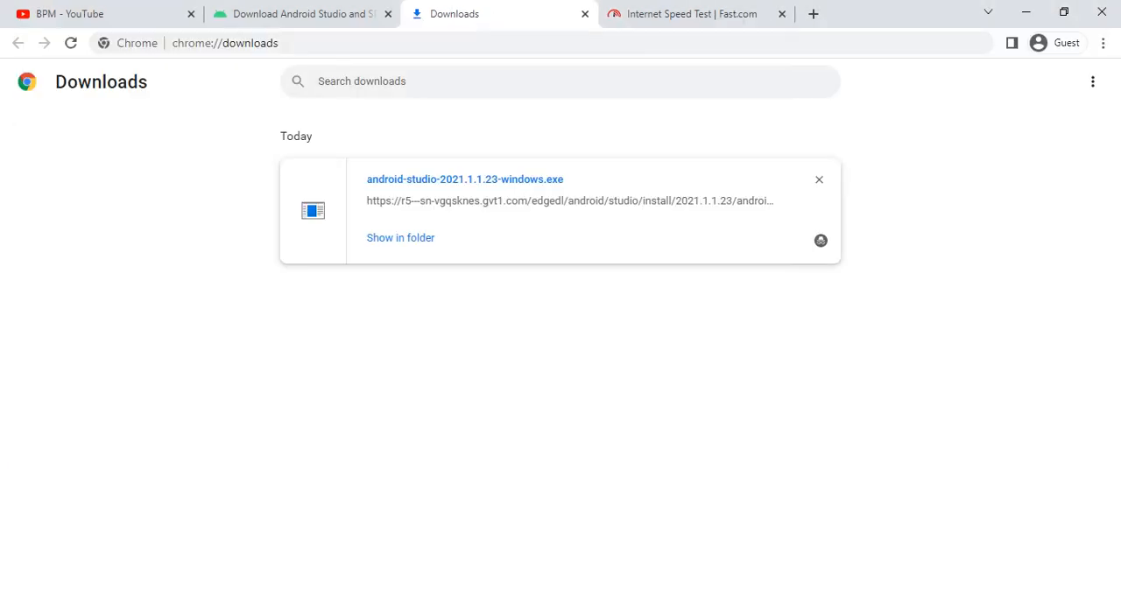
pyautogui.hotkey('alt', 'Tab')
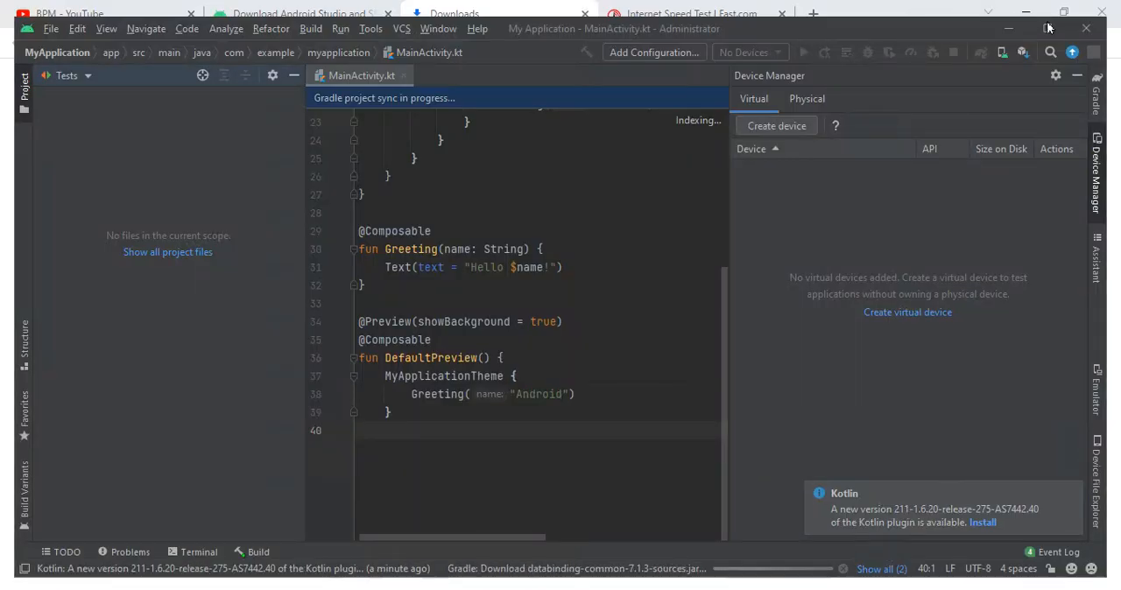
pyautogui.click(1047, 30)
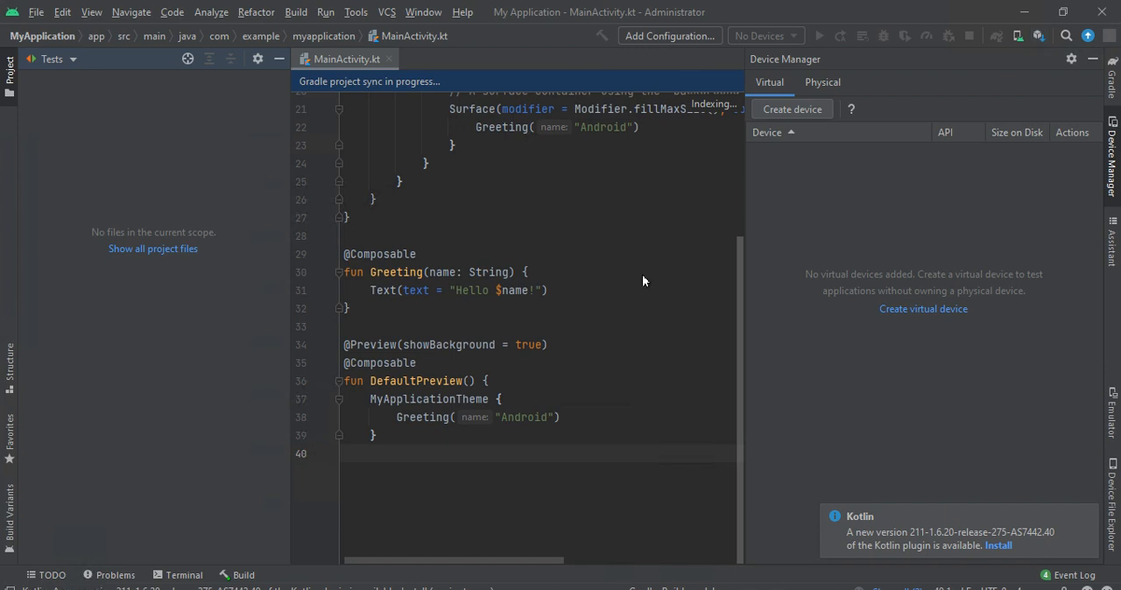
pyautogui.click(33, 60)
pyautogui.click(36, 15)
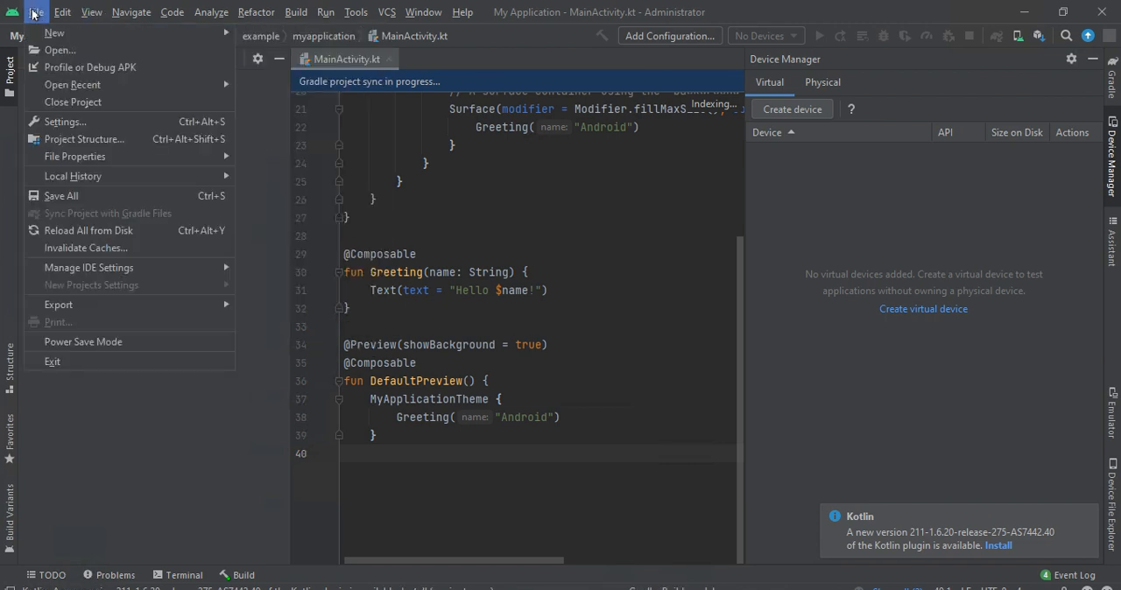
pyautogui.click(37, 14)
pyautogui.click(36, 13)
pyautogui.click(33, 49)
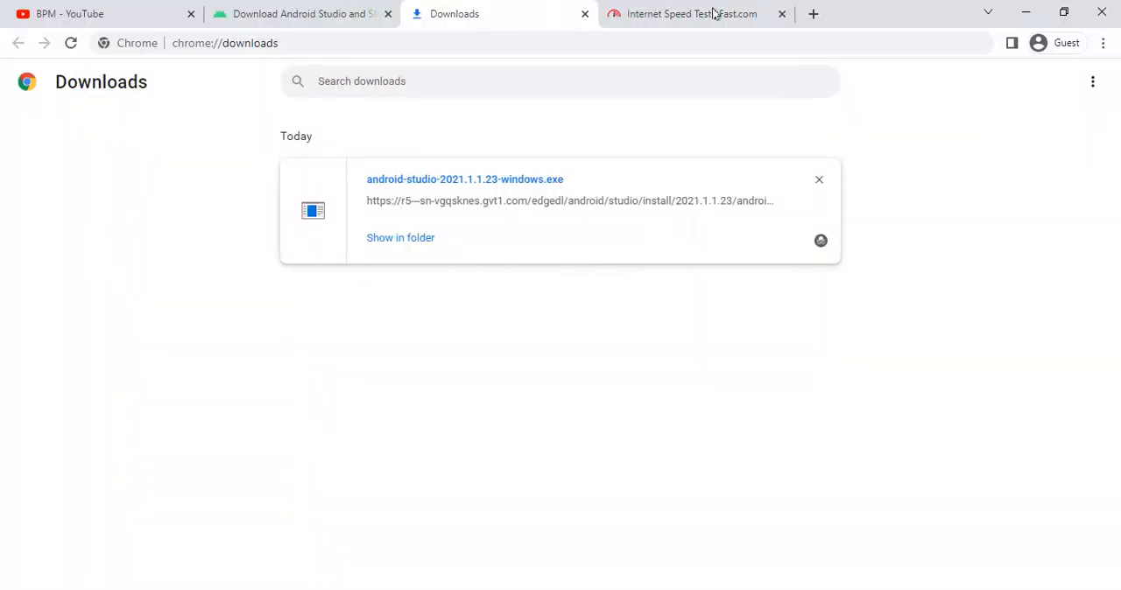
# - Open google.com in a new browser tab
pyautogui.click(813, 14)
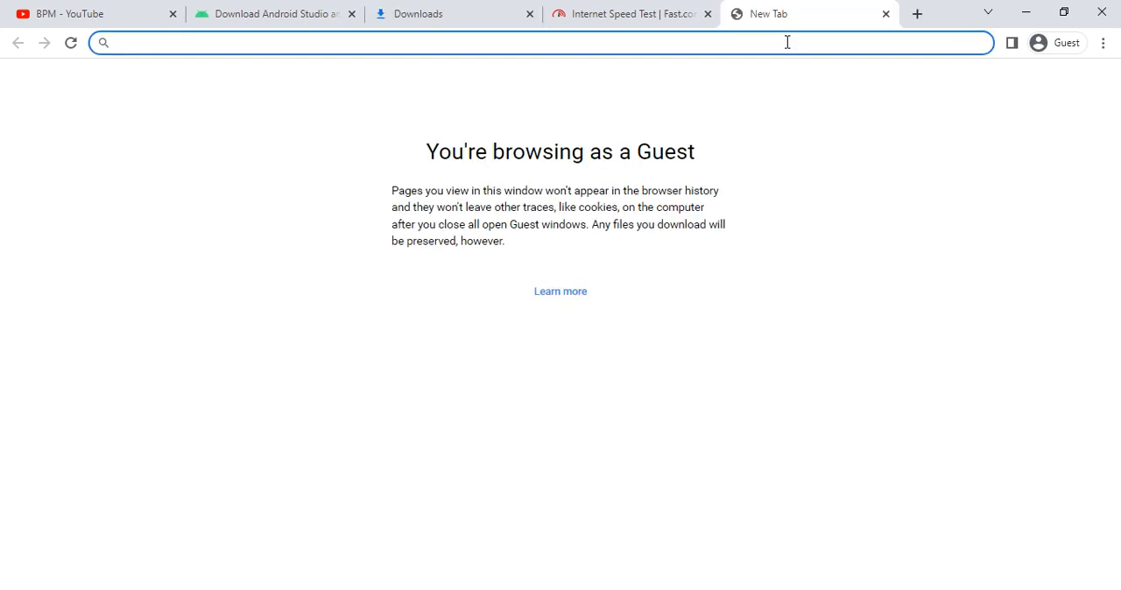
pyautogui.click(458, 17)
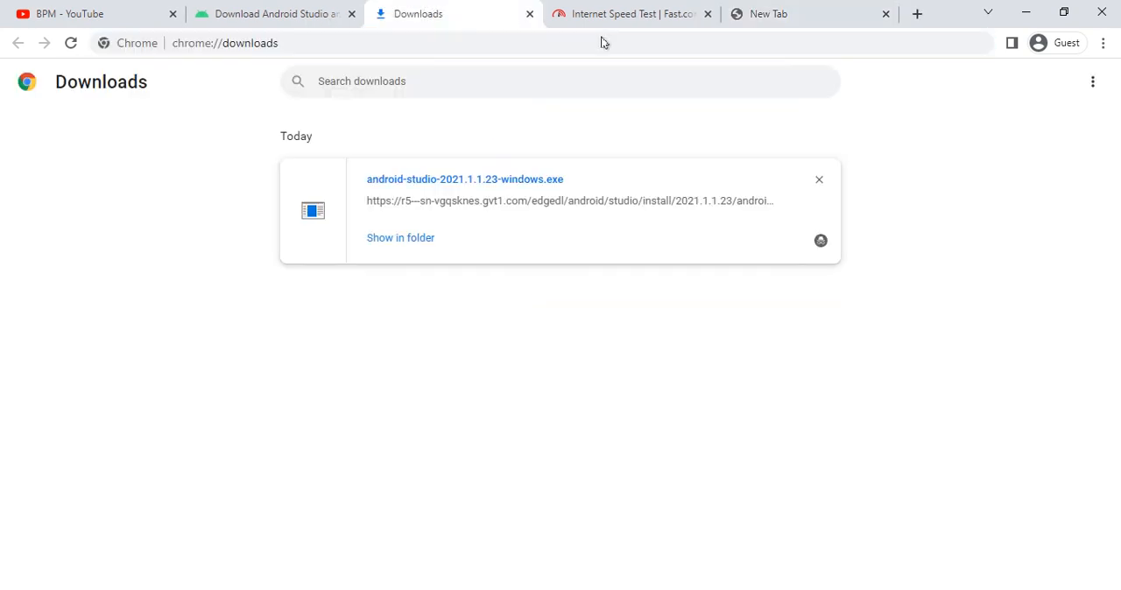
pyautogui.click(765, 13)
pyautogui.write('google.co')
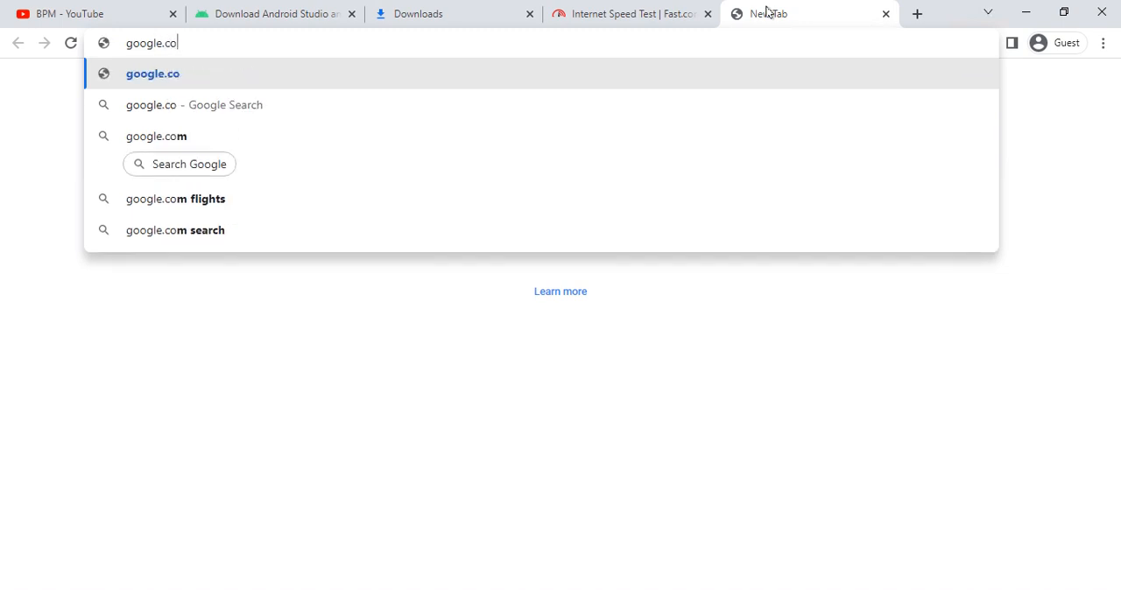
pyautogui.press('Return')
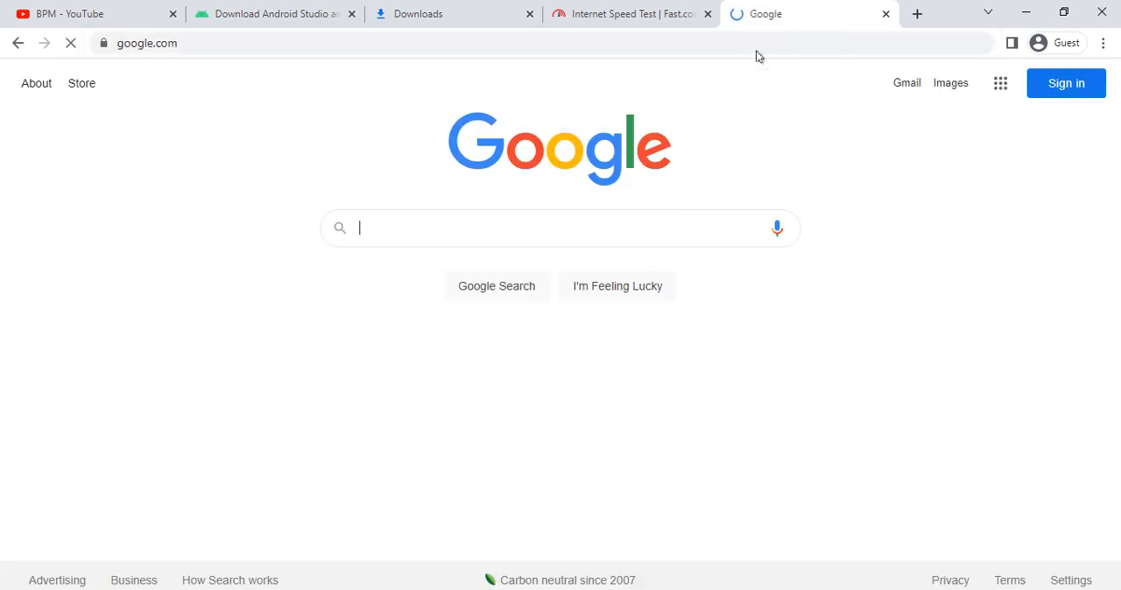
pyautogui.click(948, 232)
pyautogui.click(458, 230)
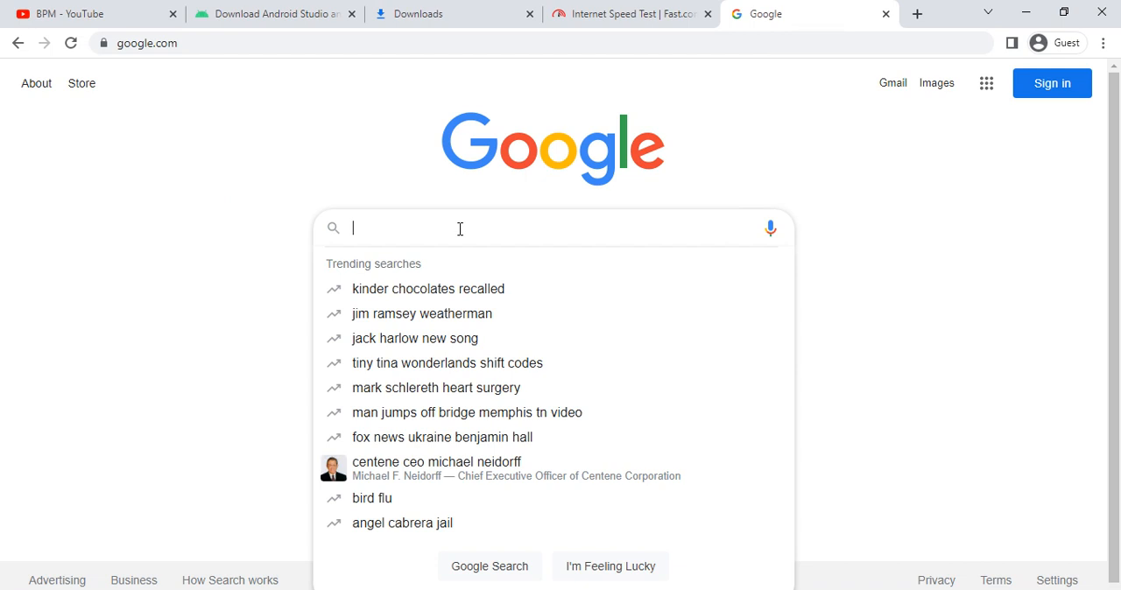
pyautogui.write('car')
pyautogui.hotkey('ctrl', 'a')
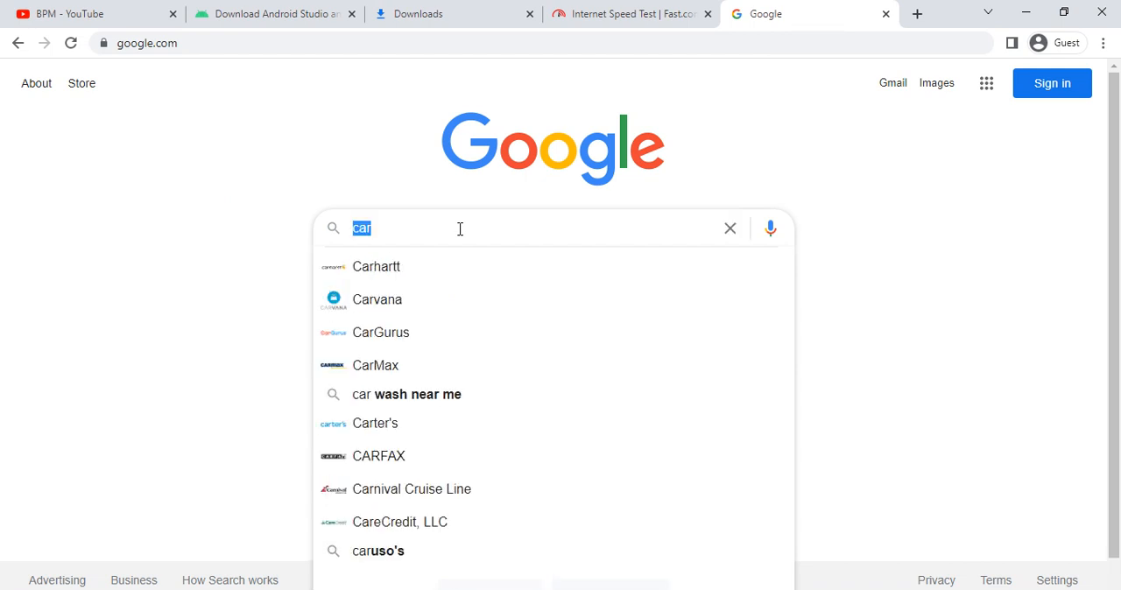
pyautogui.press('BackSpace')
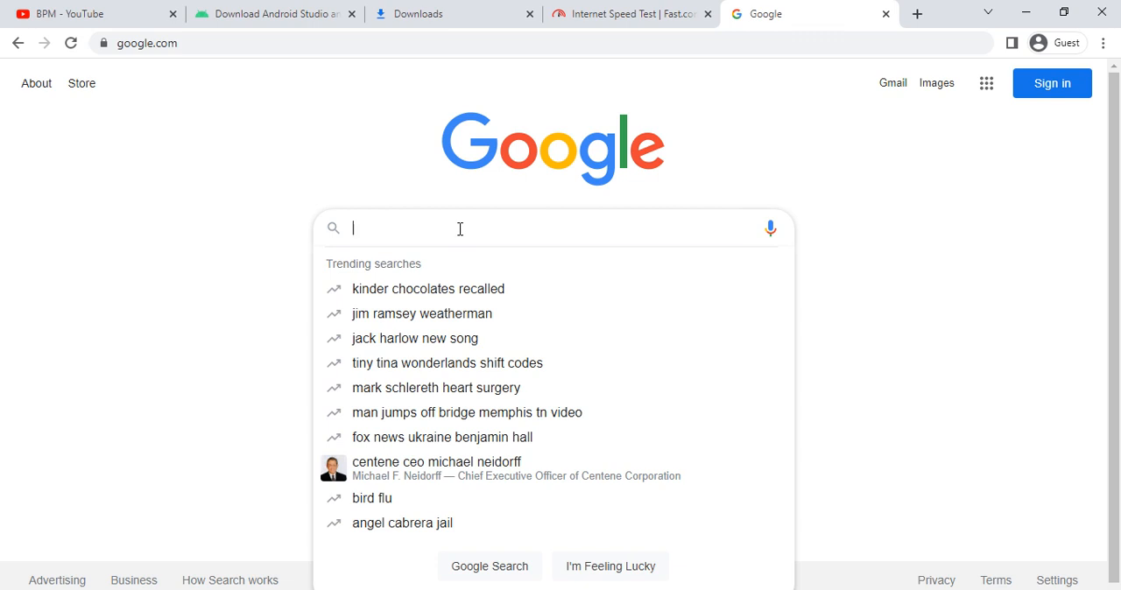
# - Search Google for "gologin apd download"
pyautogui.write('golo')
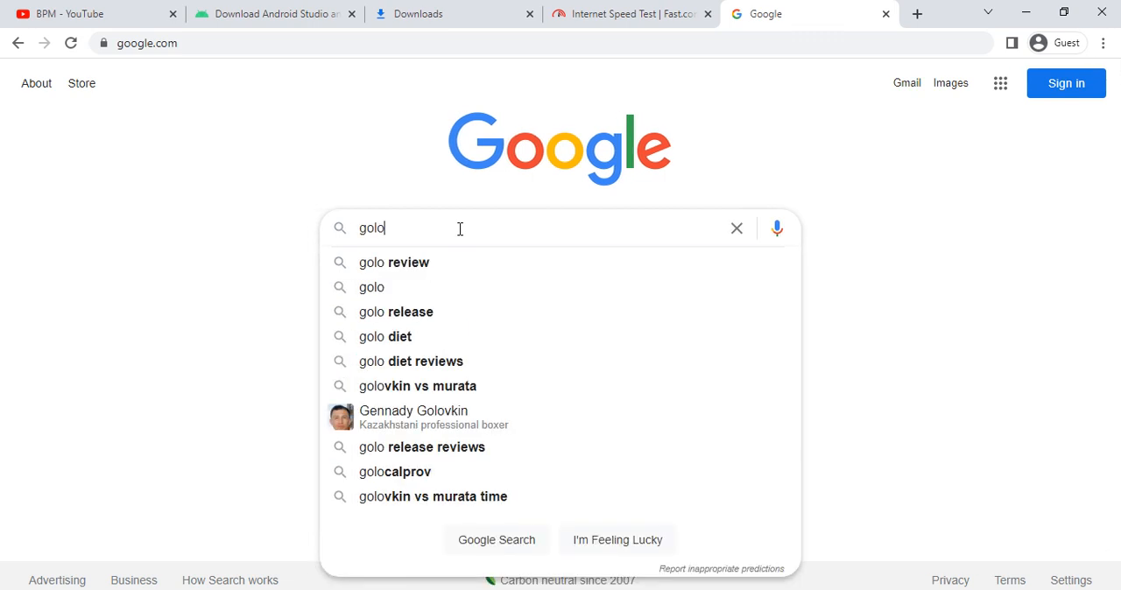
pyautogui.write('gin apd ')
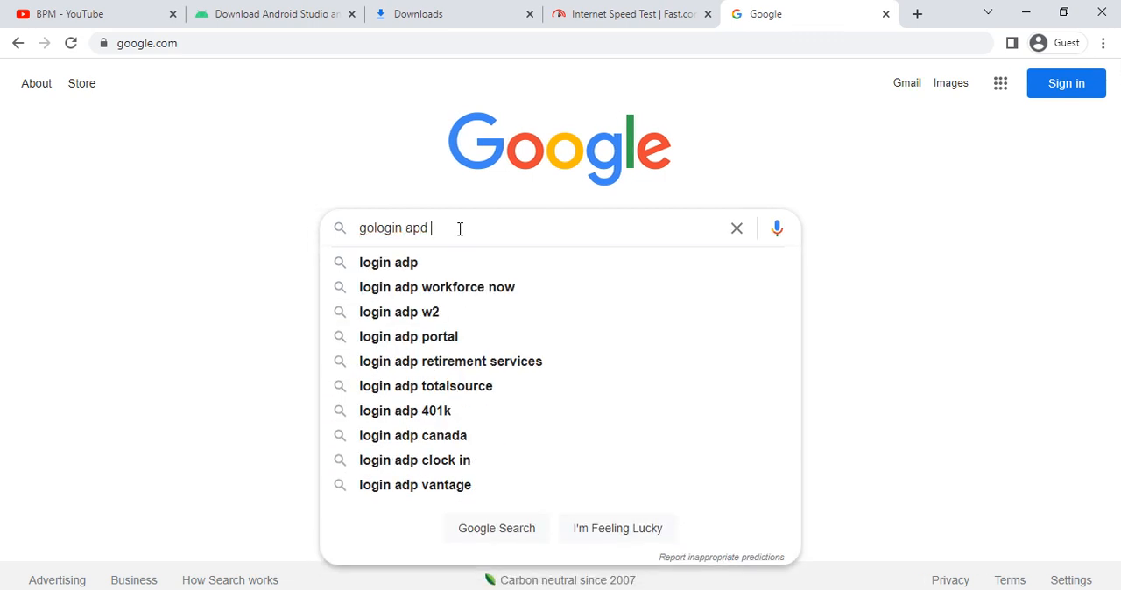
pyautogui.write('download')
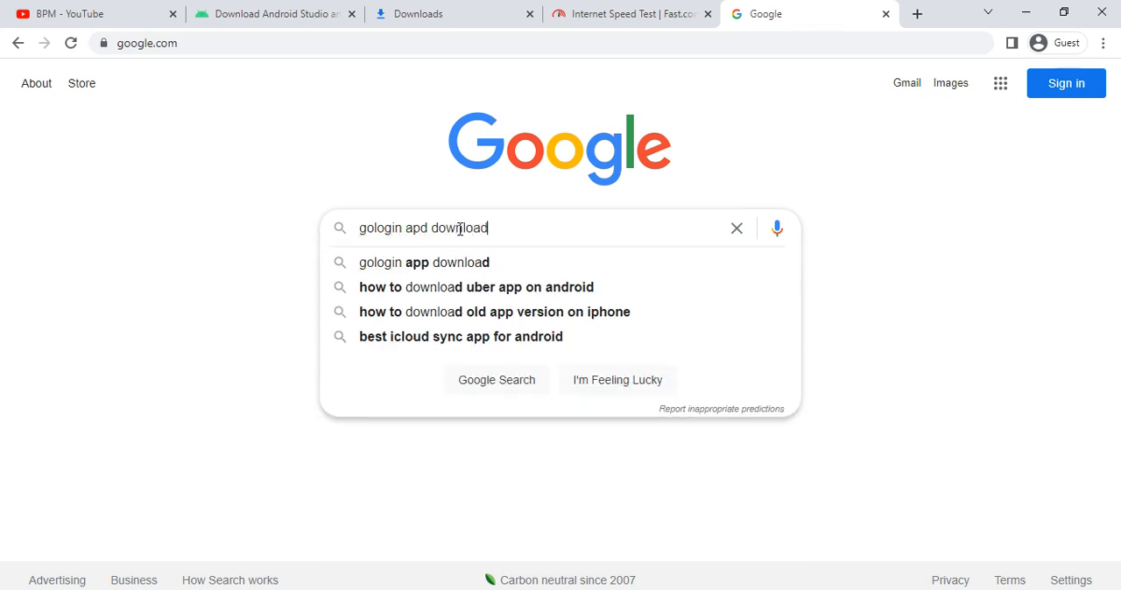
pyautogui.press('Return')
# - Open the nested "GoLogin for Android - APK Download - APK Pure" result and bring its APK download option into view
pyautogui.scroll(-3, 263, 422)
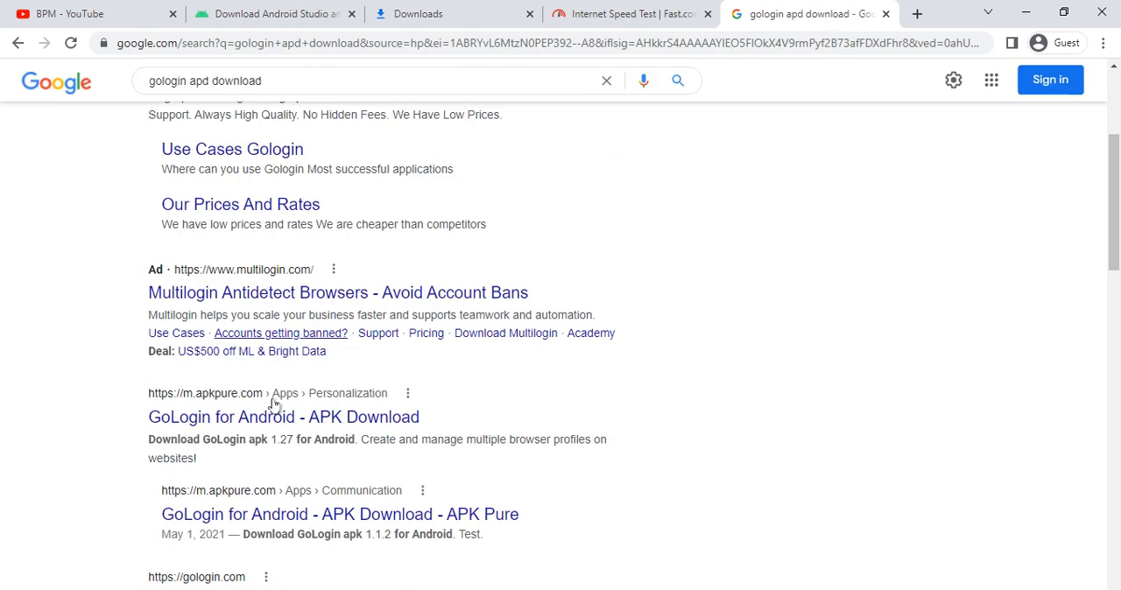
pyautogui.click(289, 523)
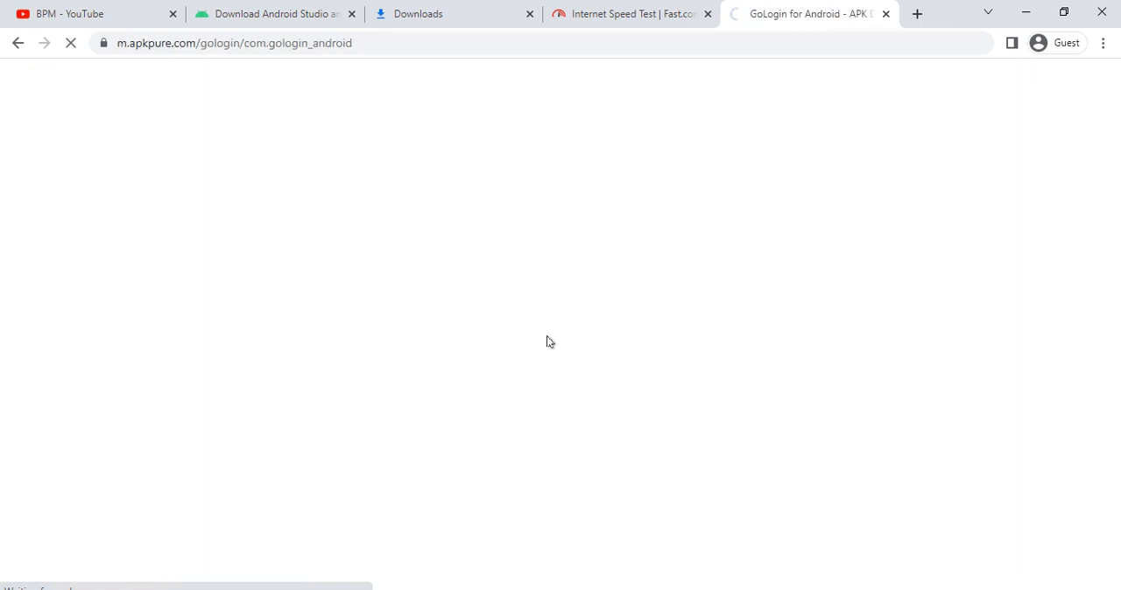
pyautogui.scroll(-4, 331, 429)
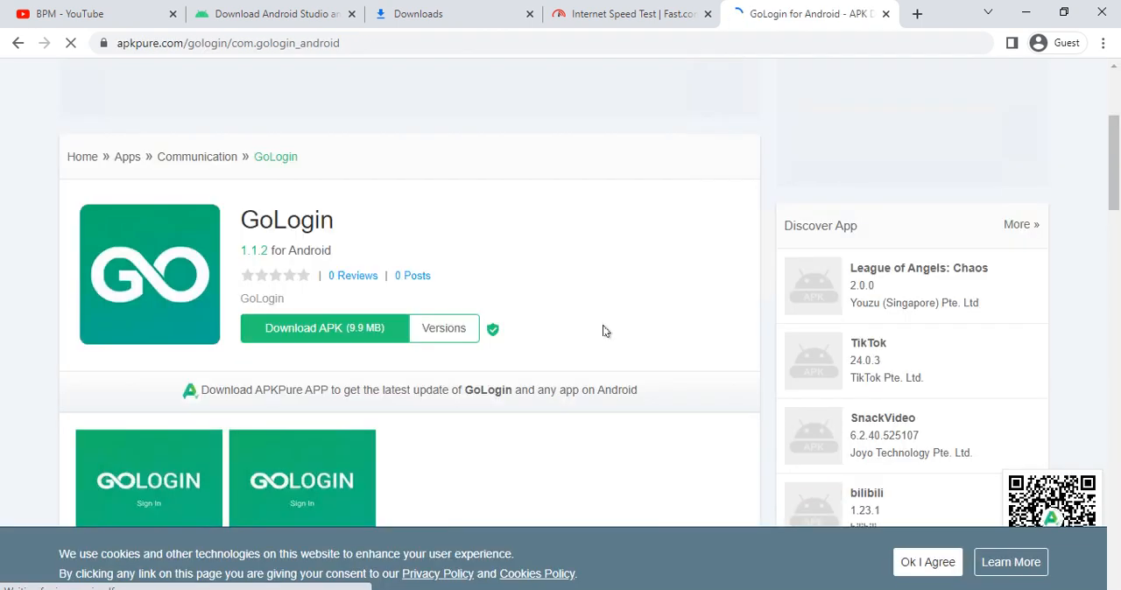
# - Start the GoLogin 1.1.2 APK download from APKPure, dismissing the full-page ad that interrupts it
pyautogui.click(293, 244)
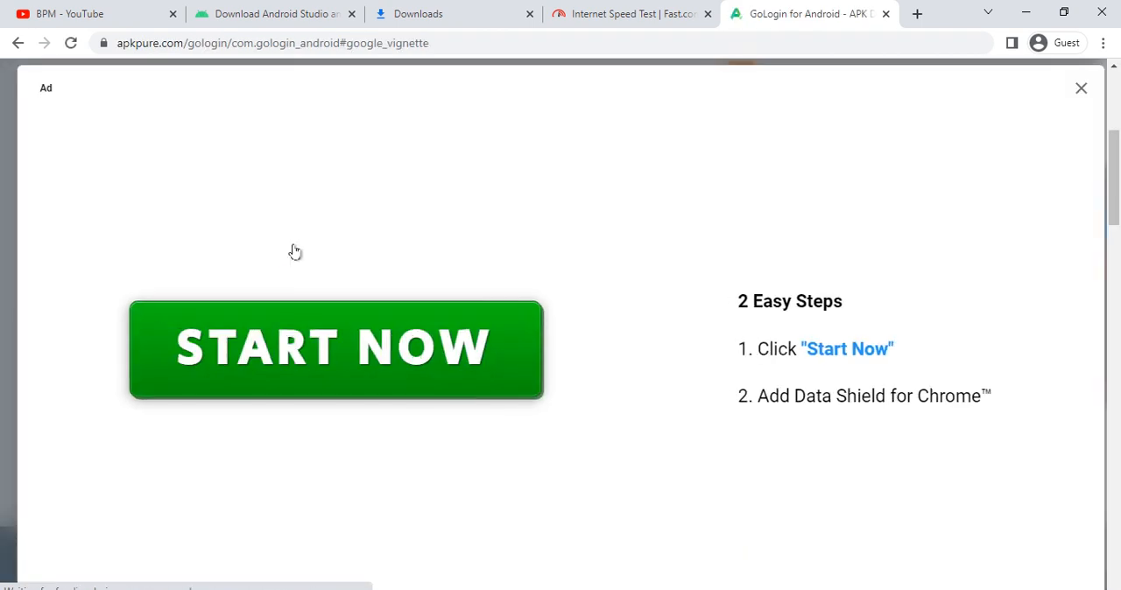
pyautogui.click(1078, 89)
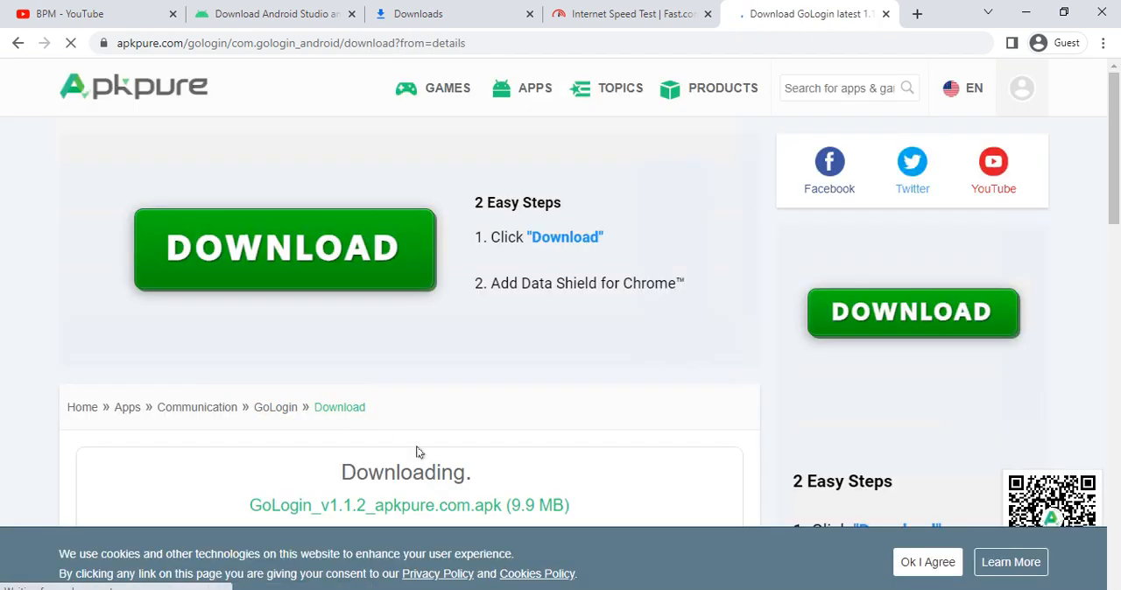
pyautogui.scroll(-5, 429, 368)
pyautogui.scroll(3, 432, 290)
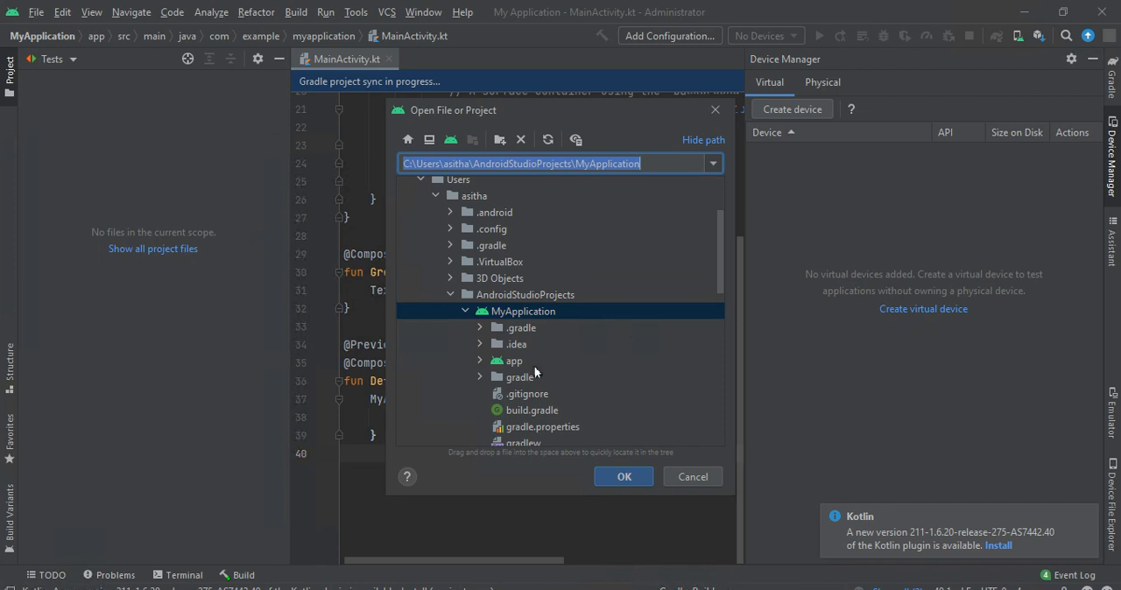
# - Open GoLogin_v1.1.2_apkpure.com.apk from the Downloads folder in Android Studio's file chooser
pyautogui.scroll(-3, 519, 282)
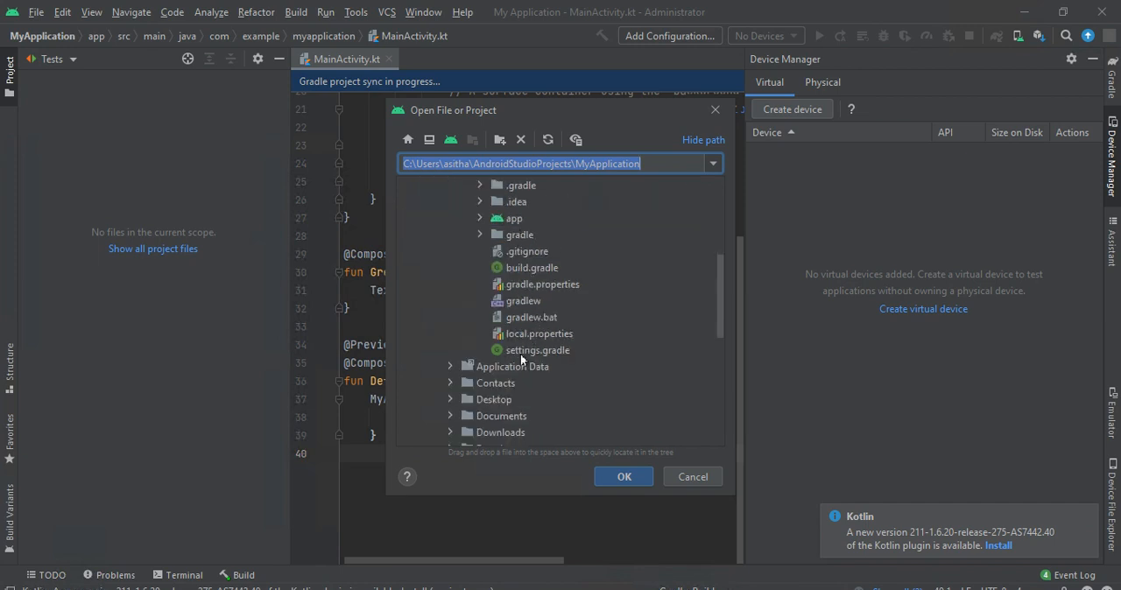
pyautogui.doubleClick(480, 433)
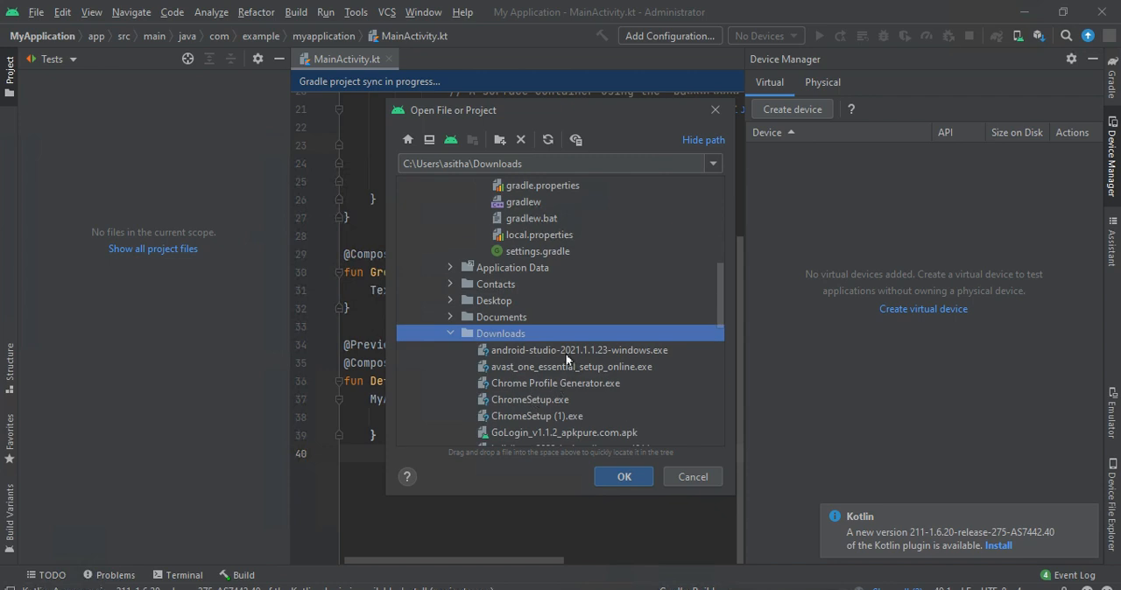
pyautogui.scroll(-2, 538, 364)
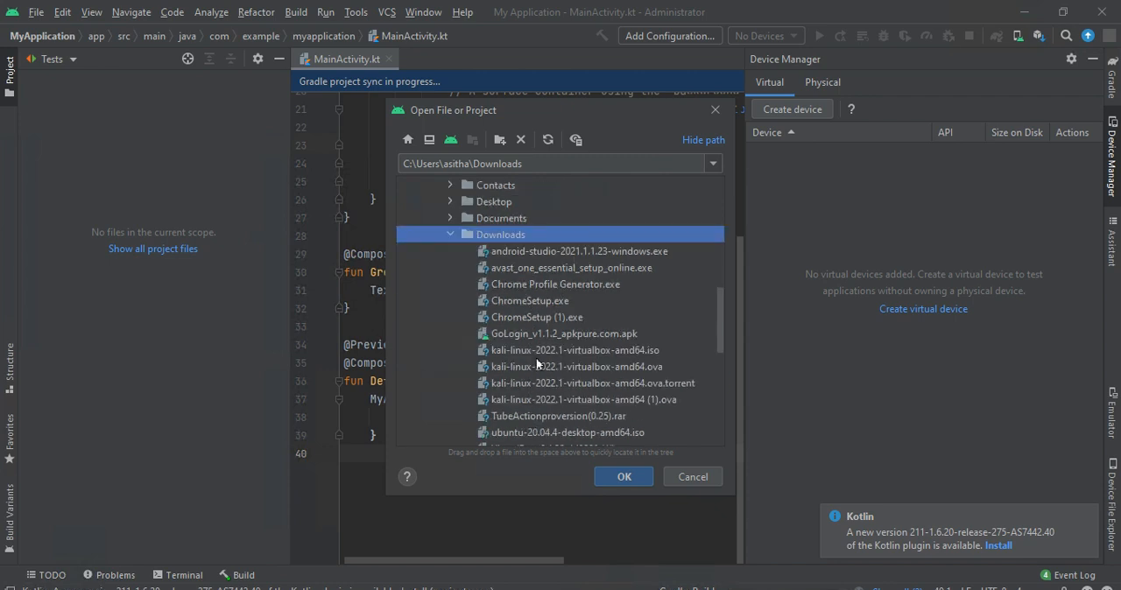
pyautogui.doubleClick(539, 333)
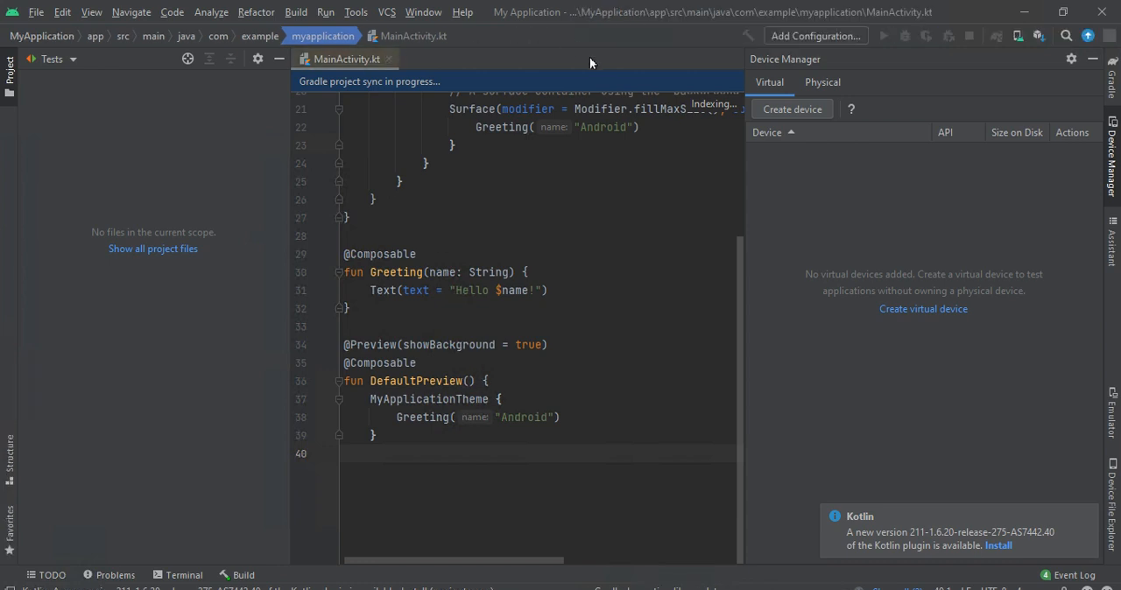
# - Look through the MainActivity.kt code and its list of members, and check the app and Gradle Scripts nodes in the project tree
pyautogui.scroll(4, 594, 125)
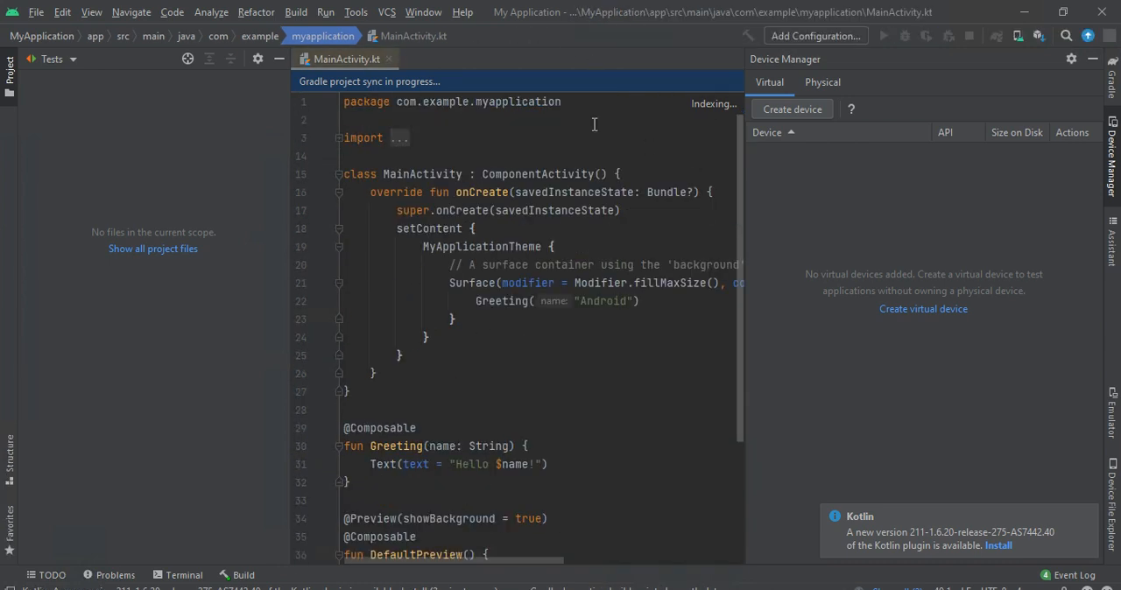
pyautogui.scroll(-3, 519, 301)
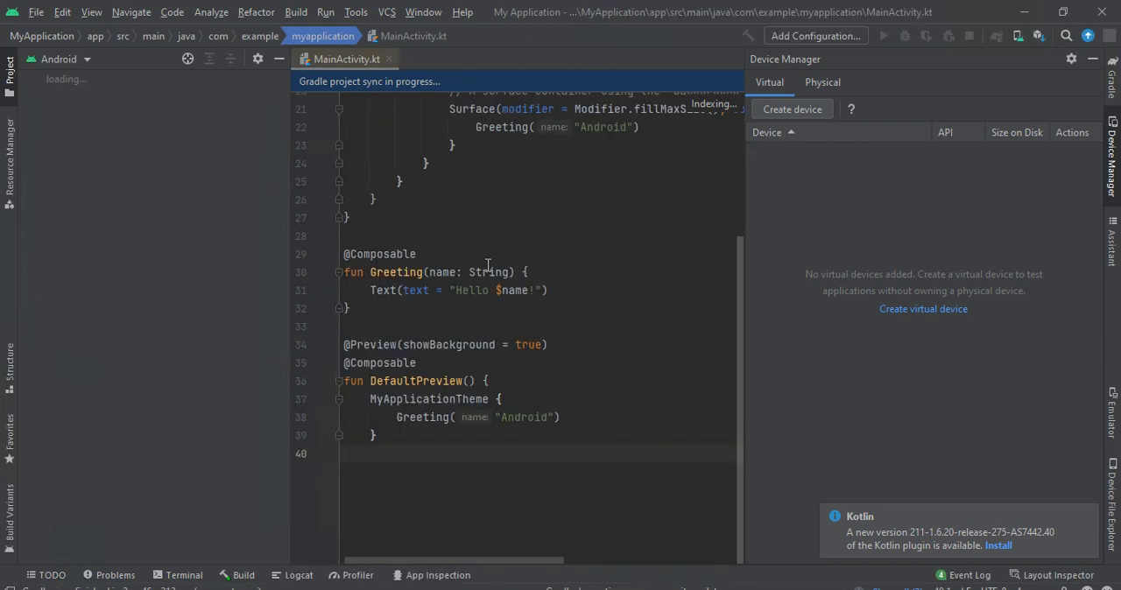
pyautogui.click(388, 37)
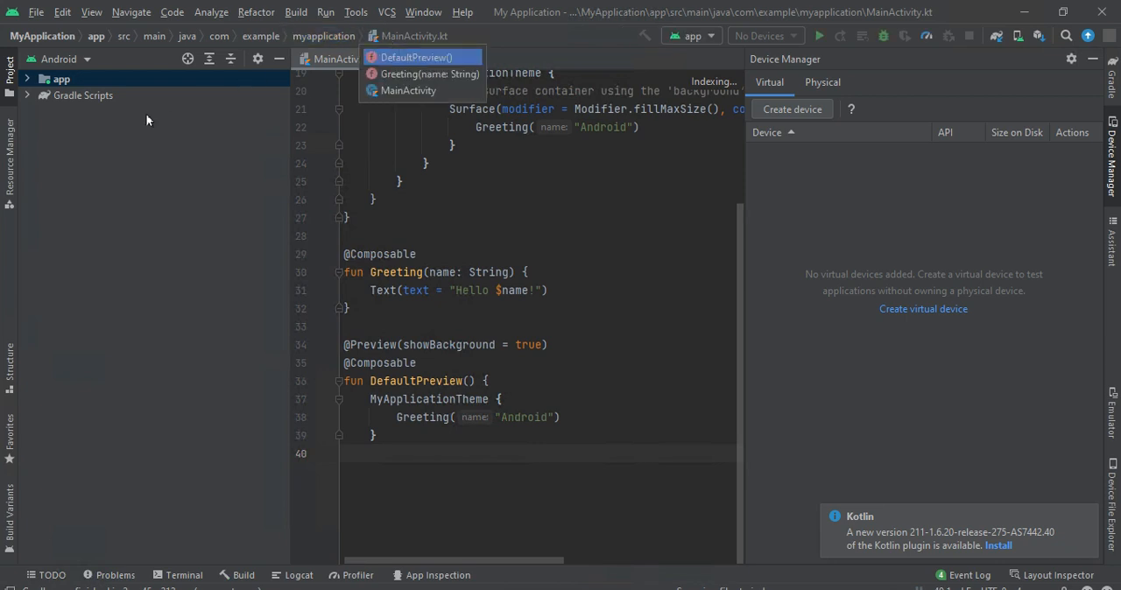
pyautogui.click(60, 108)
pyautogui.click(75, 95)
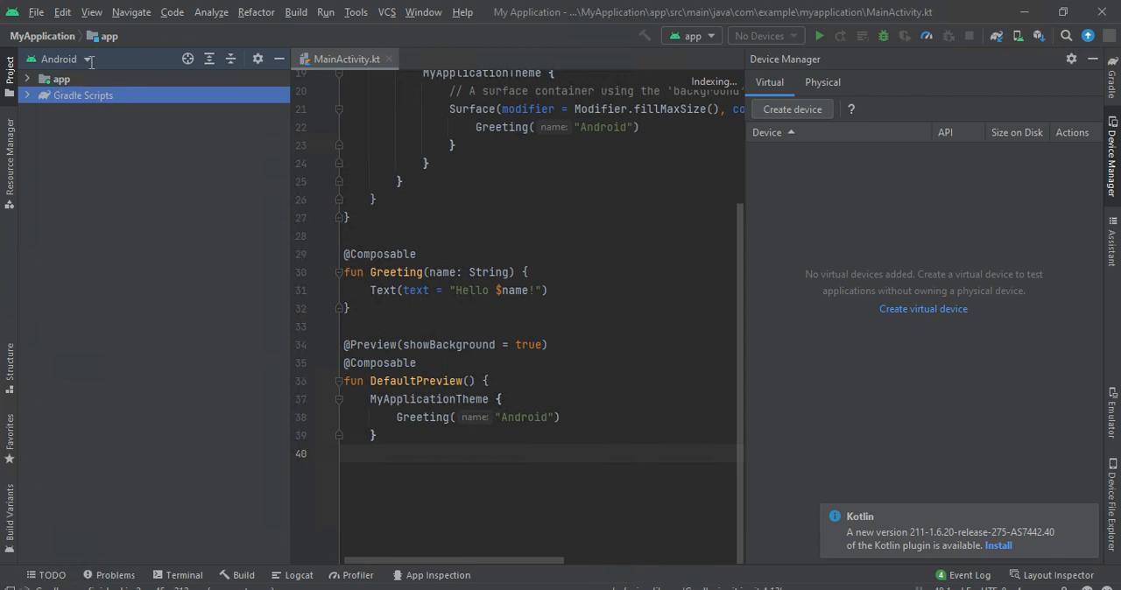
pyautogui.click(73, 80)
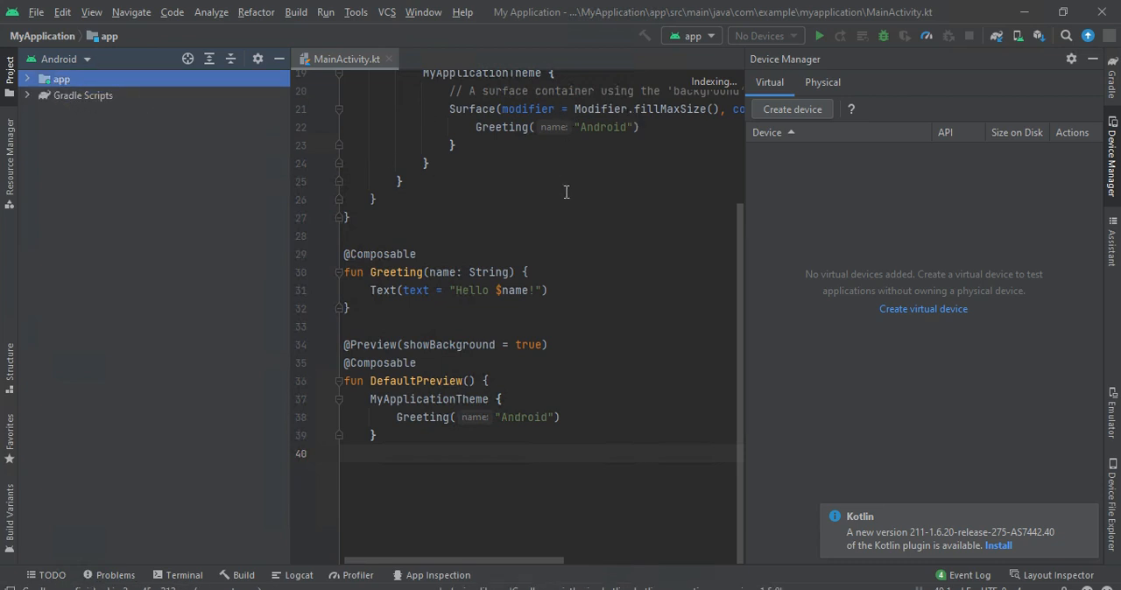
pyautogui.moveTo(490, 381); pyautogui.dragTo(344, 164)
pyautogui.scroll(3, 490, 333)
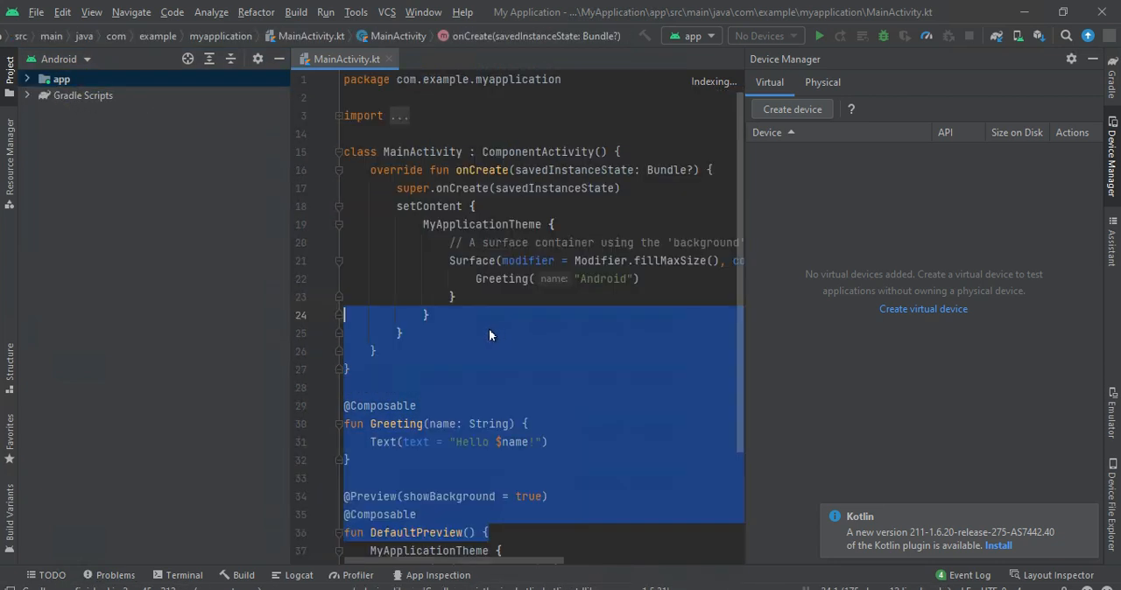
# - Show the project-wide errors in the Problems tool window
pyautogui.click(730, 83)
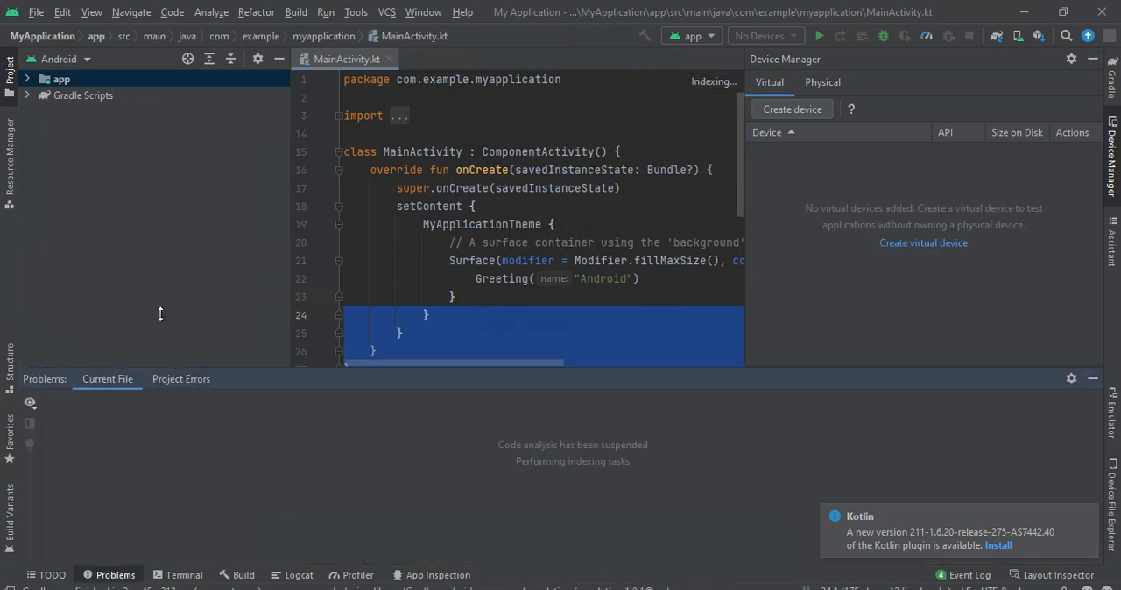
pyautogui.click(189, 383)
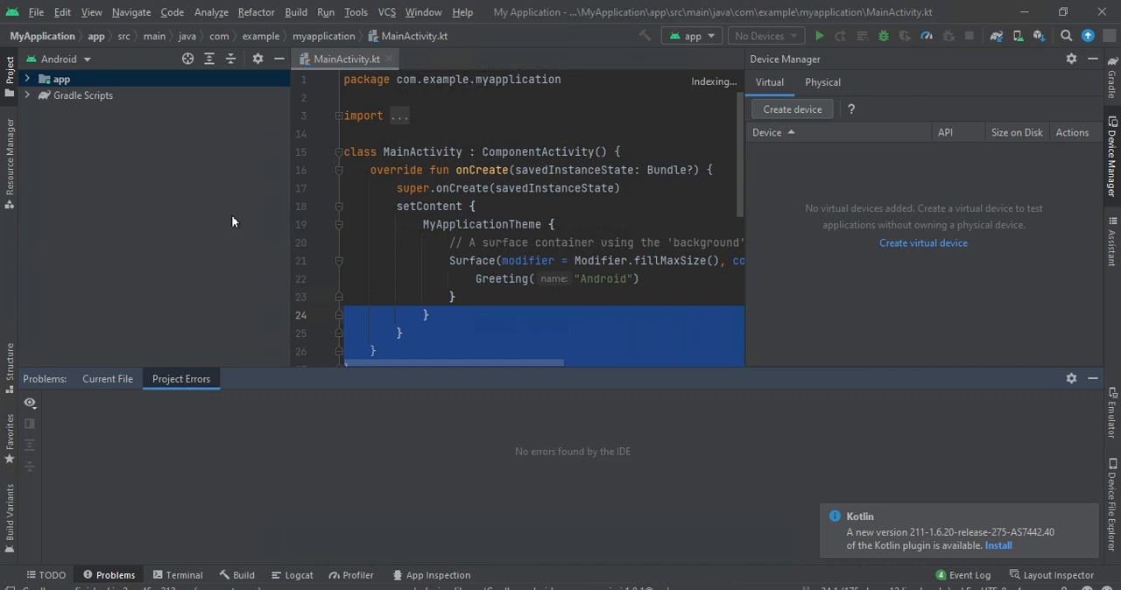
# - Expand Gradle Scripts in the project tree and preview the module's build.gradle and gradle-wrapper.properties files in the editor
pyautogui.doubleClick(90, 94)
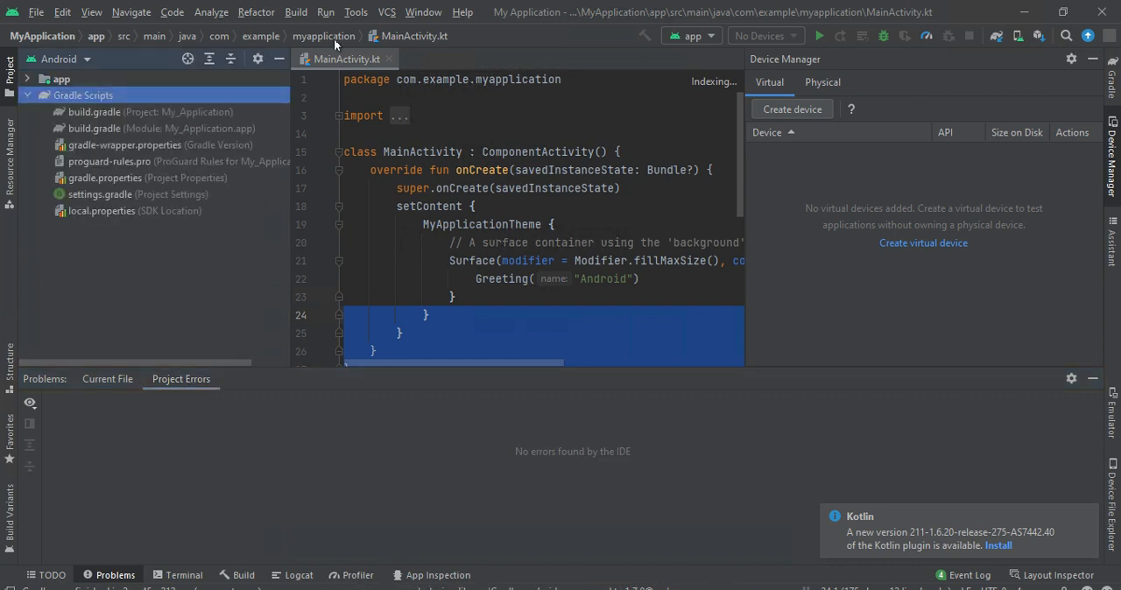
pyautogui.click(384, 38)
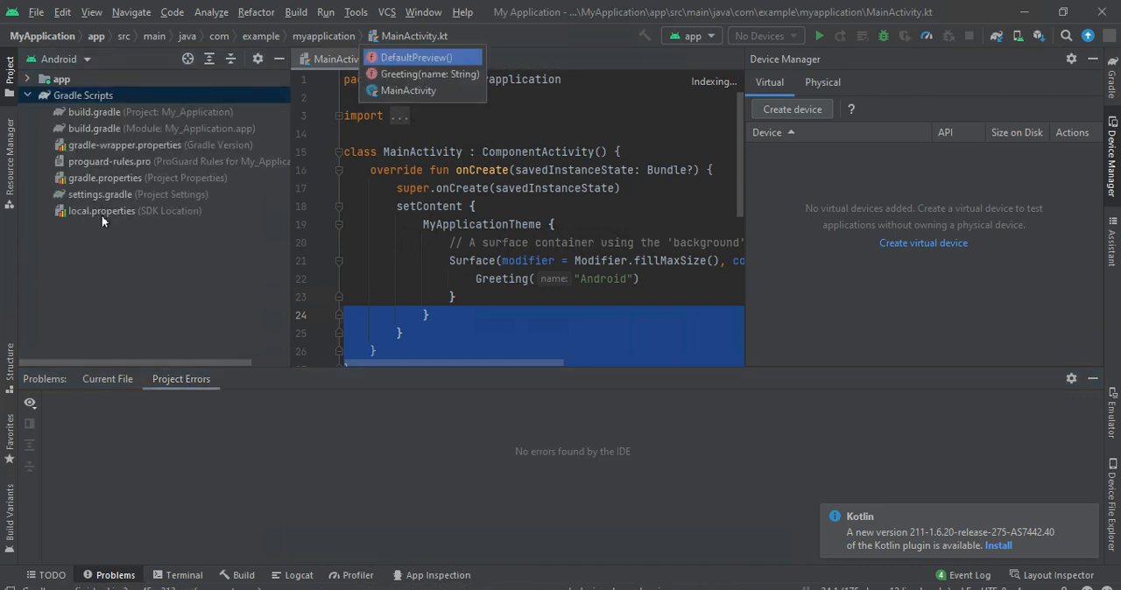
pyautogui.click(111, 115)
pyautogui.click(117, 132)
pyautogui.click(119, 146)
pyautogui.click(112, 180)
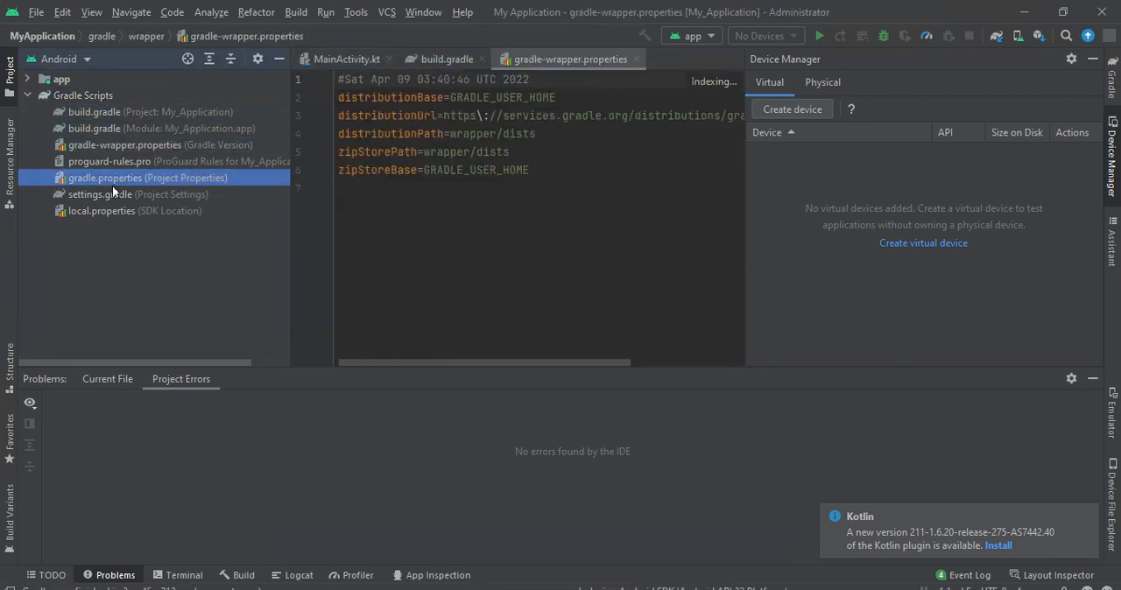
pyautogui.click(106, 160)
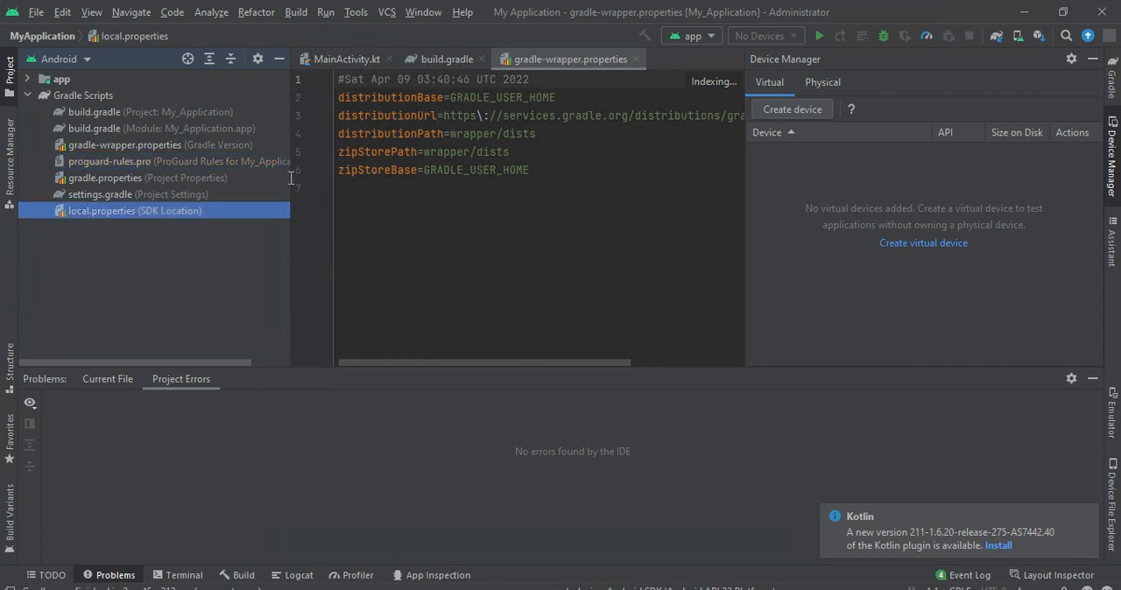
pyautogui.click(223, 188)
pyautogui.click(164, 143)
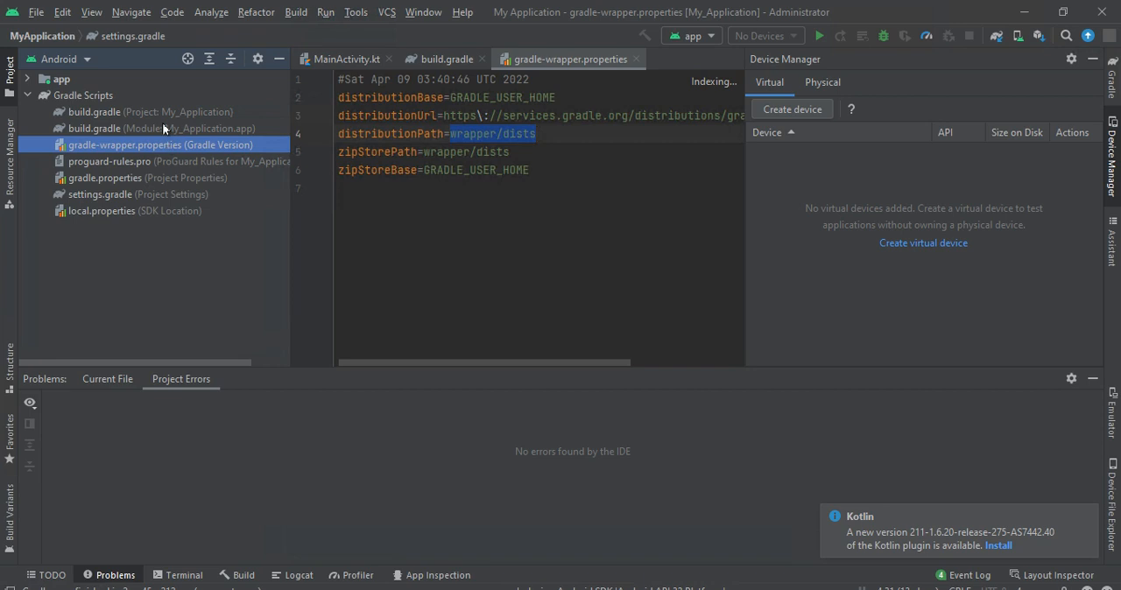
pyautogui.click(162, 129)
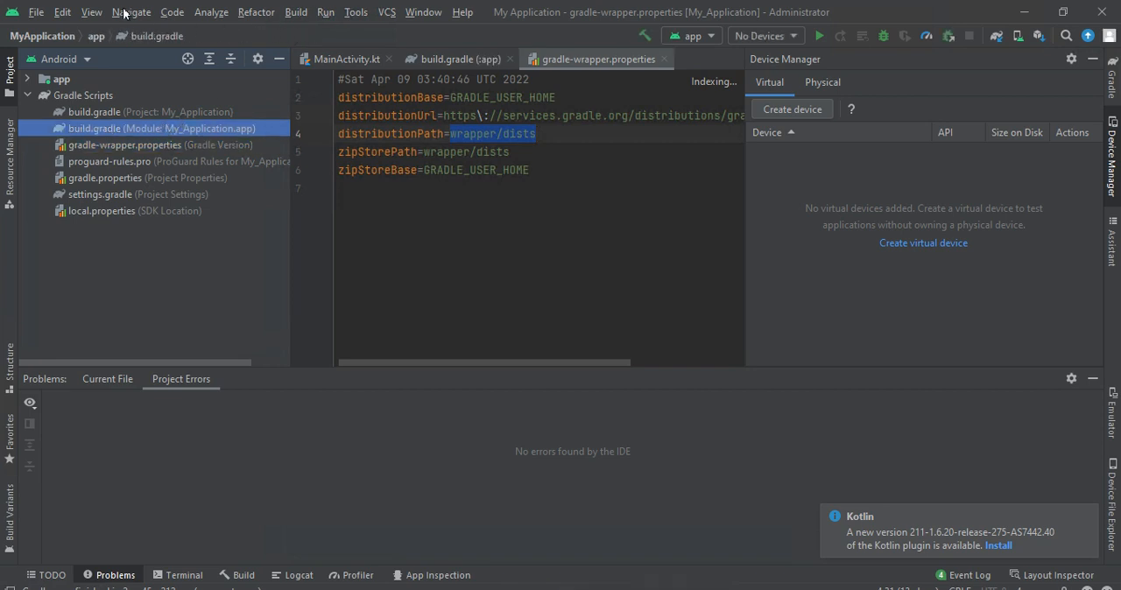
# - Open the Emulator tool window
pyautogui.click(70, 12)
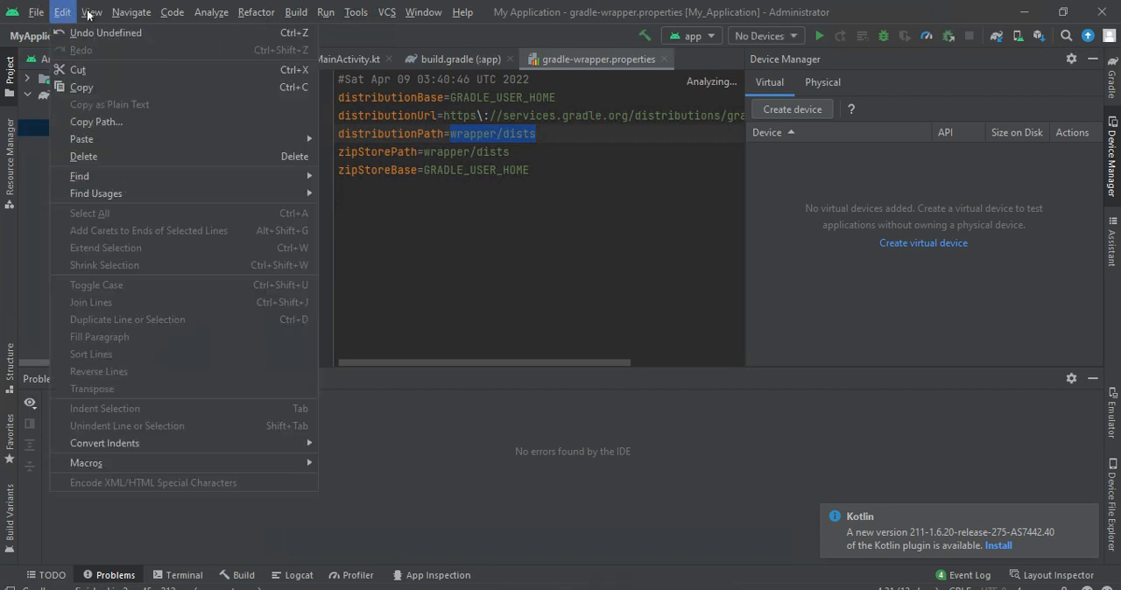
pyautogui.click(88, 12)
pyautogui.click(90, 13)
pyautogui.moveTo(123, 33)
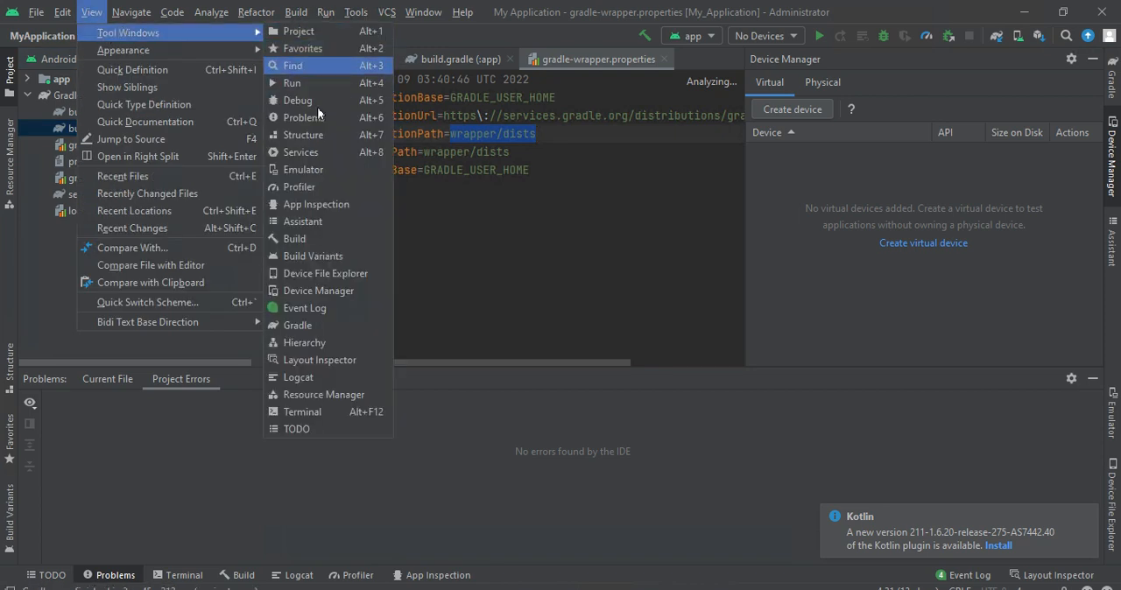
pyautogui.click(297, 175)
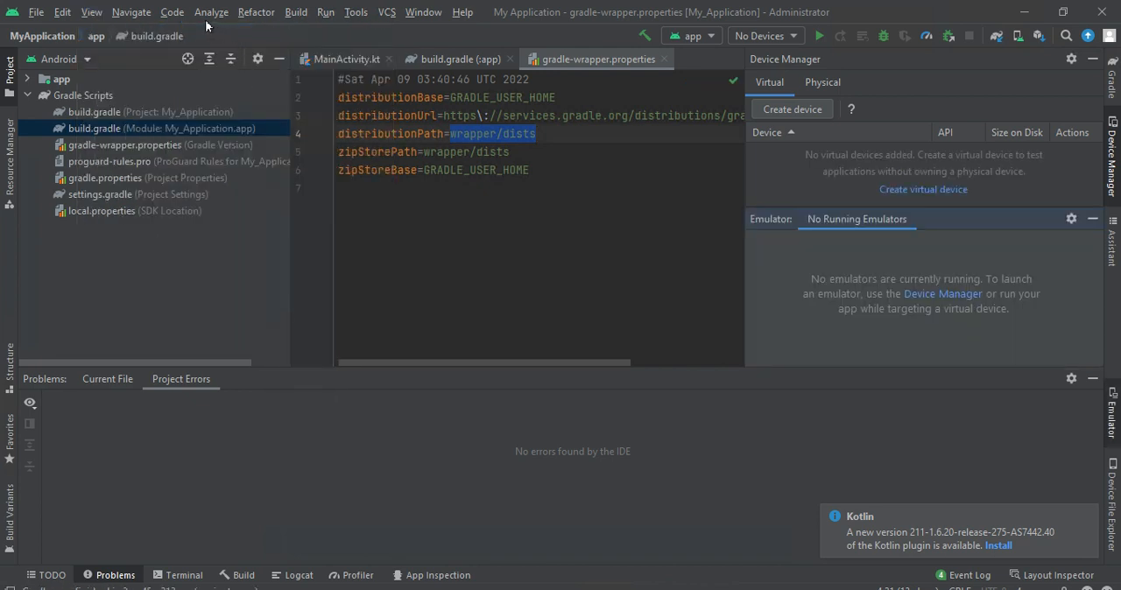
# - Open the Terminal tool window in the project
pyautogui.click(255, 12)
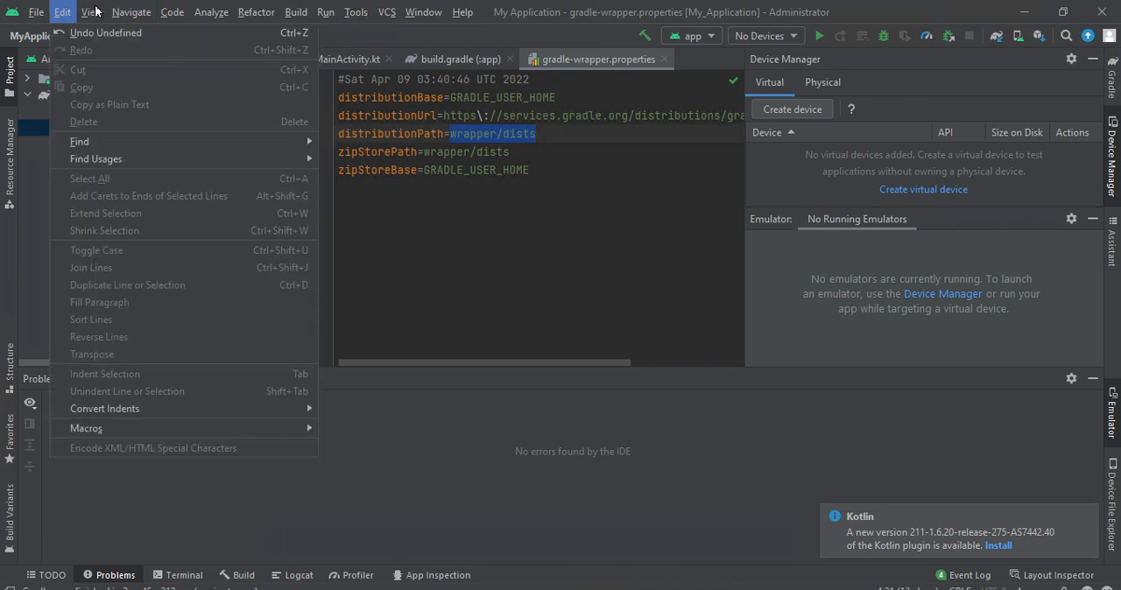
pyautogui.moveTo(94, 11)
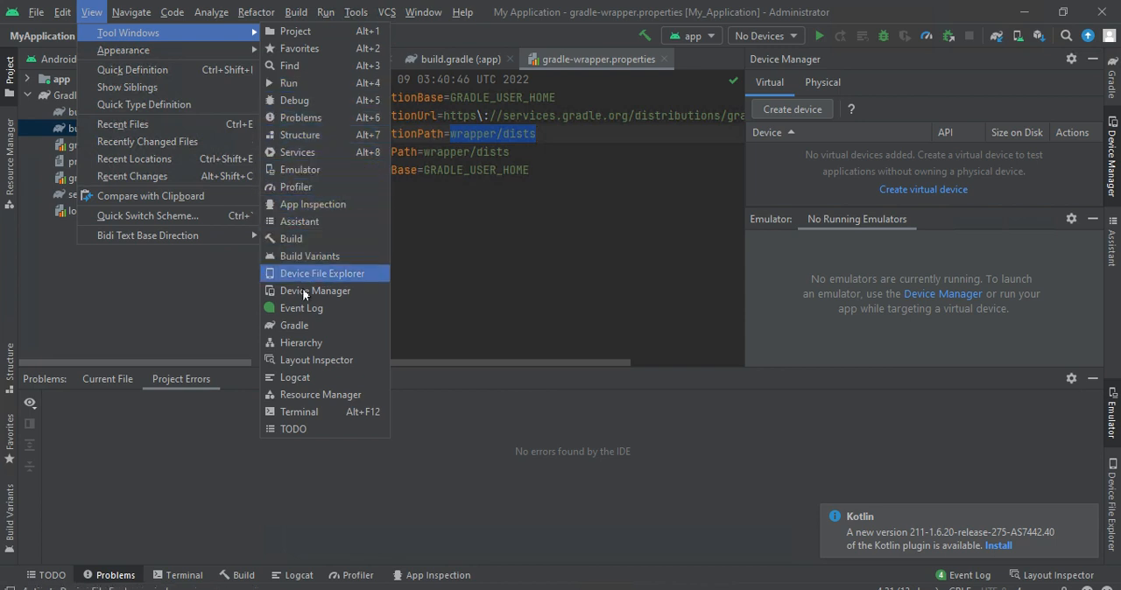
pyautogui.click(298, 413)
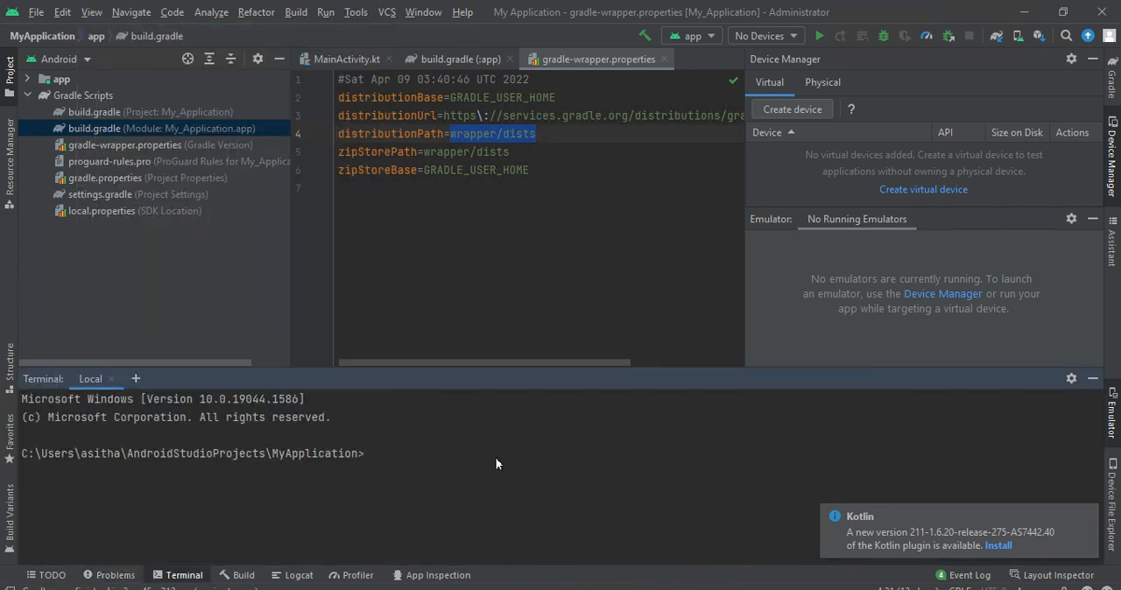
# - Run the ipconfig/all command in the project's local terminal
pyautogui.write('ipin')
pyautogui.press('BackSpace')
pyautogui.press('BackSpace')
pyautogui.press('BackSpace')
pyautogui.press('BackSpace')
pyautogui.write('ipconfig/all')
pyautogui.press('Return')
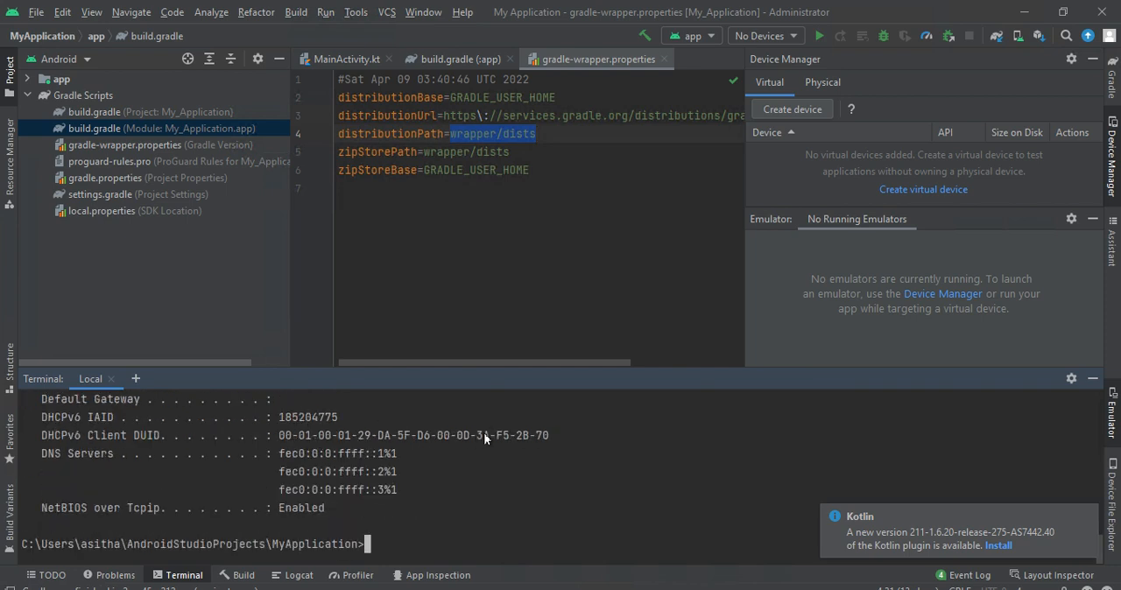
# - Look through the ipconfig output and highlight the network adapter's IPv4 address
pyautogui.moveTo(433, 435); pyautogui.dragTo(319, 395)
pyautogui.click(337, 419)
pyautogui.press('Up')
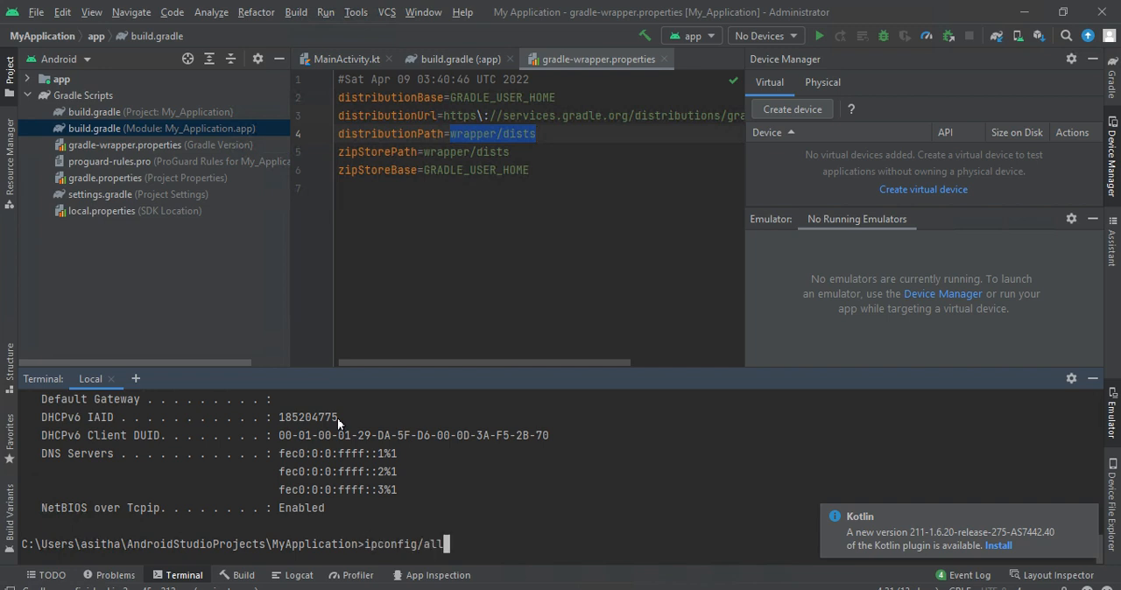
pyautogui.moveTo(364, 456); pyautogui.dragTo(268, 569)
pyautogui.moveTo(266, 525); pyautogui.dragTo(377, 490)
pyautogui.click(294, 485)
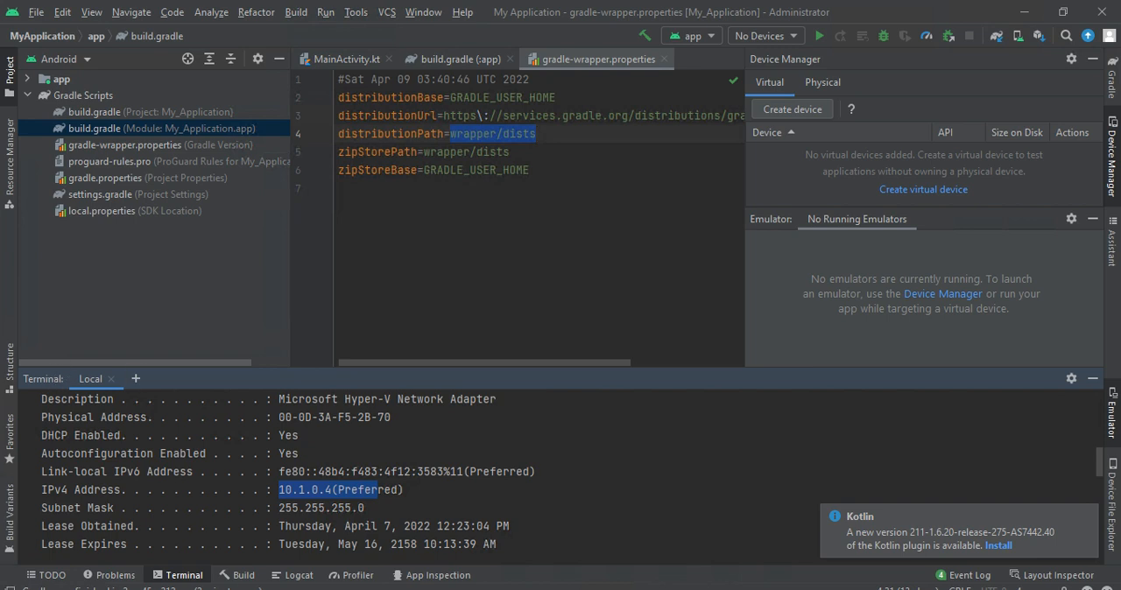
pyautogui.press('super+s')
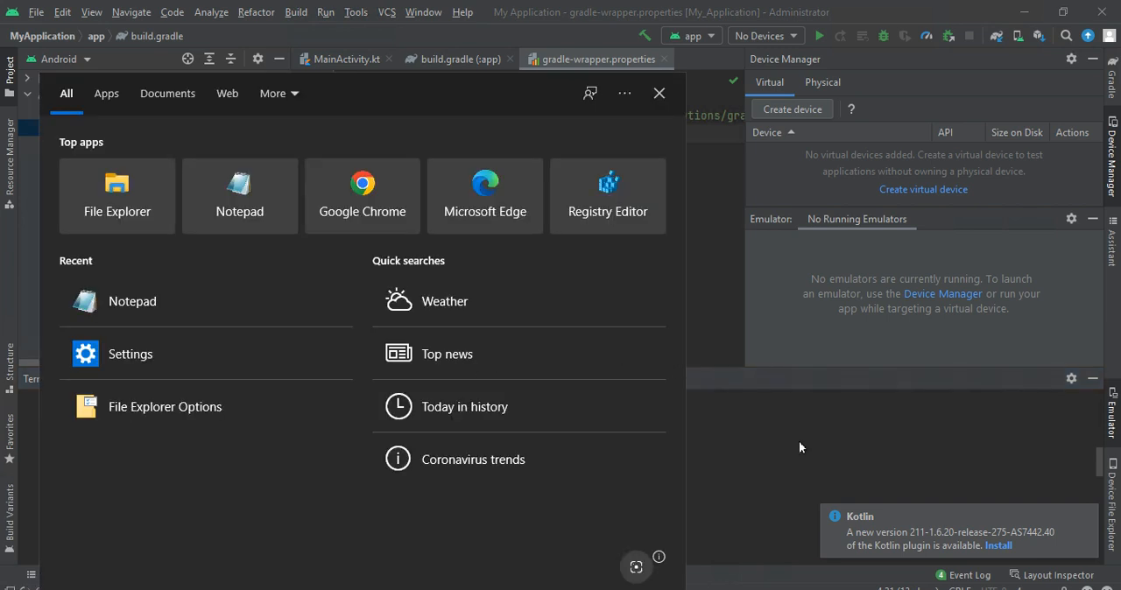
pyautogui.click(798, 446)
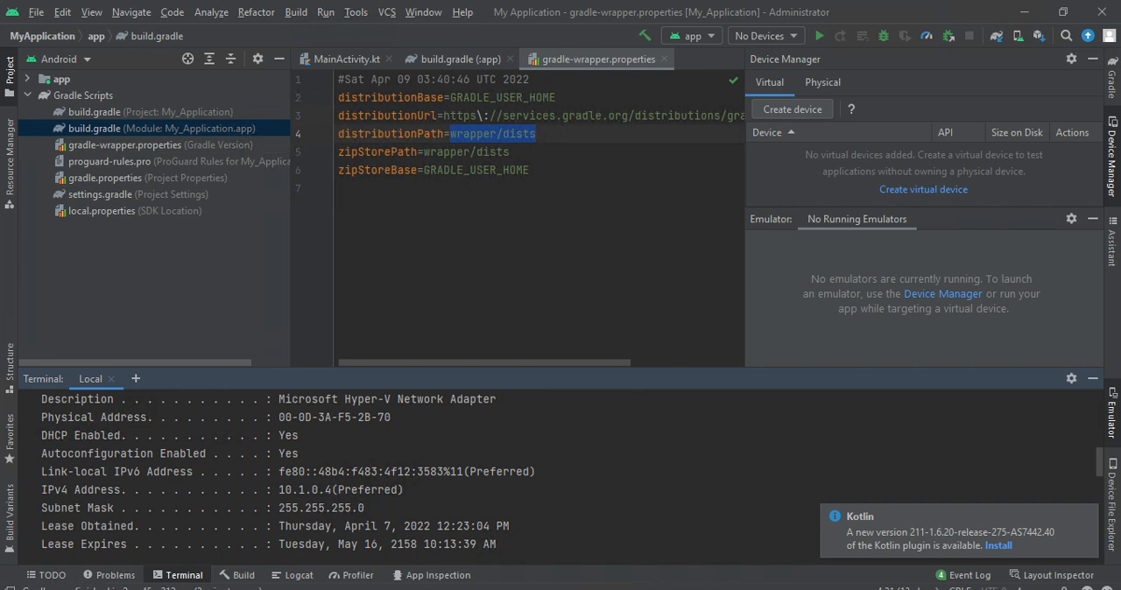
pyautogui.click(522, 4)
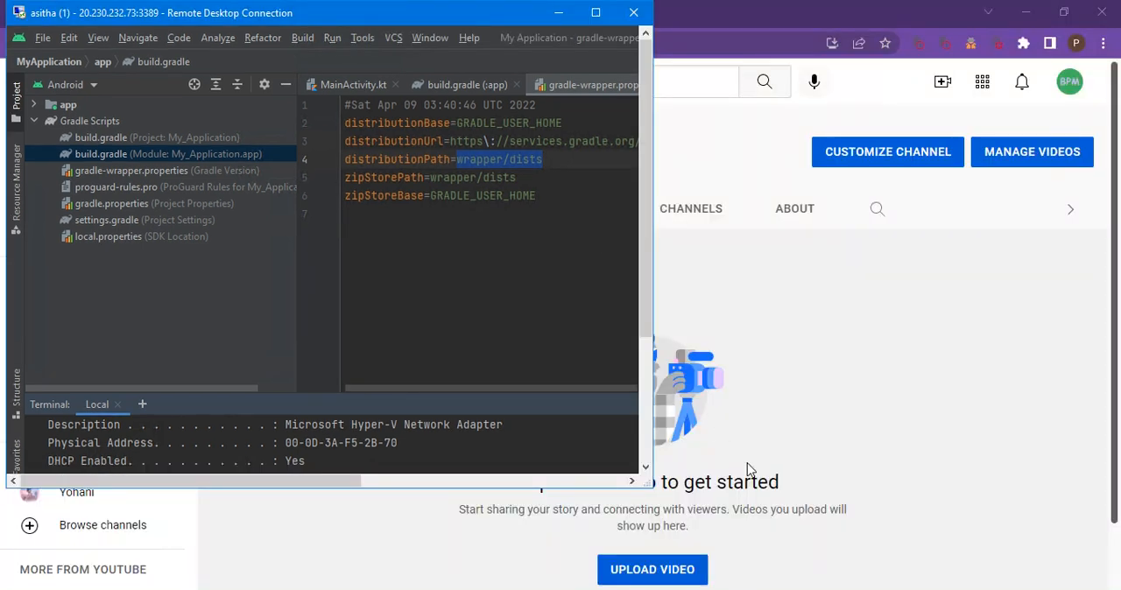
pyautogui.moveTo(757, 589)
pyautogui.click(656, 577)
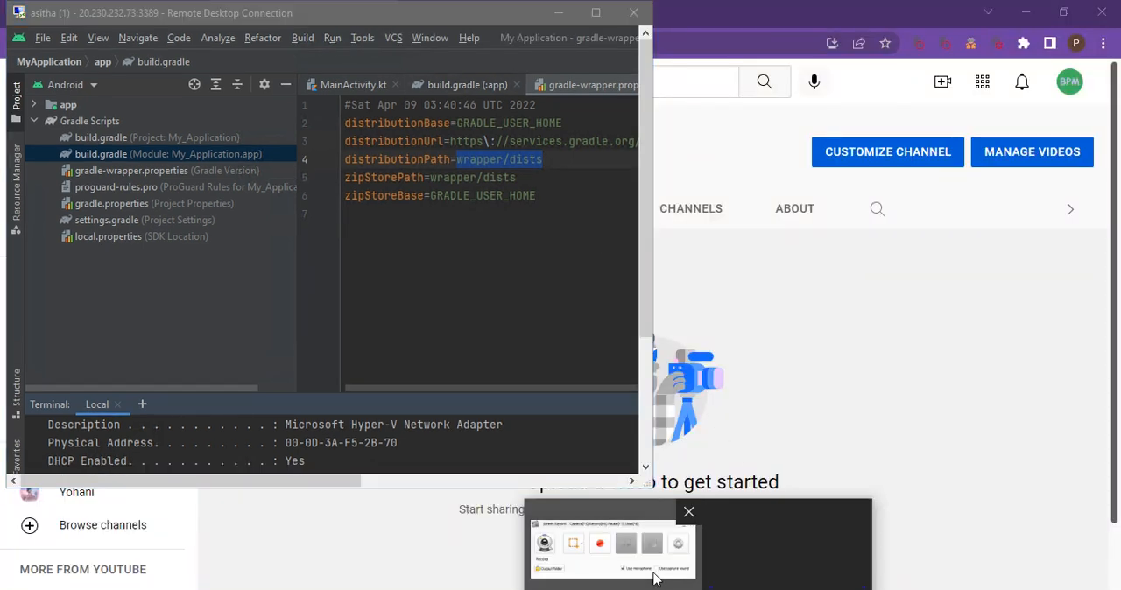
pyautogui.click(695, 417)
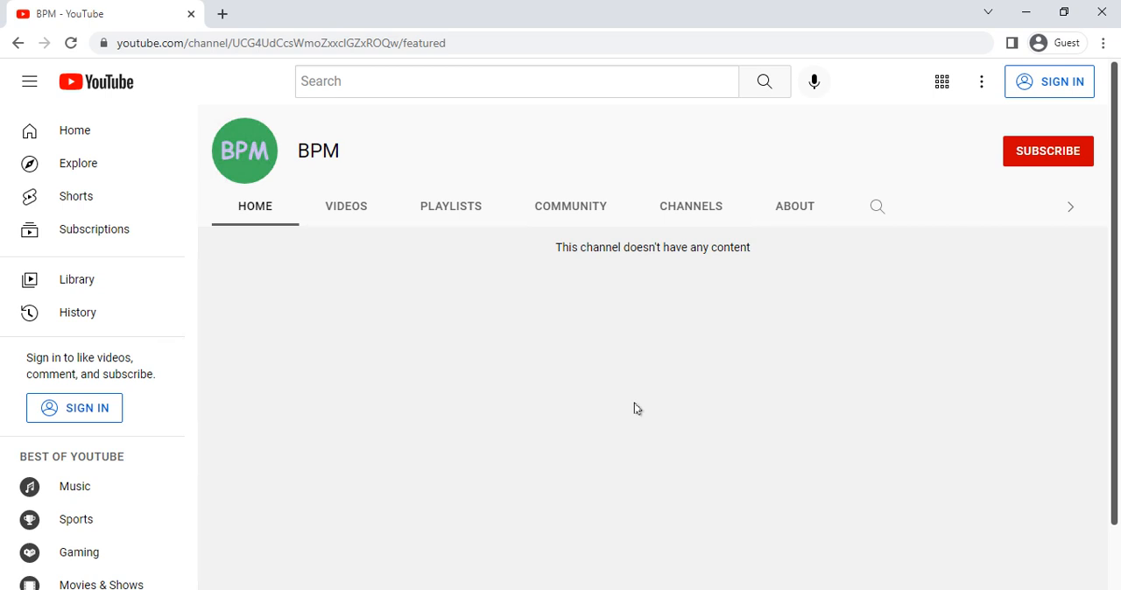
# - Search the web for "android studio download" in a new browser tab and open the official Android Studio download page
pyautogui.click(223, 14)
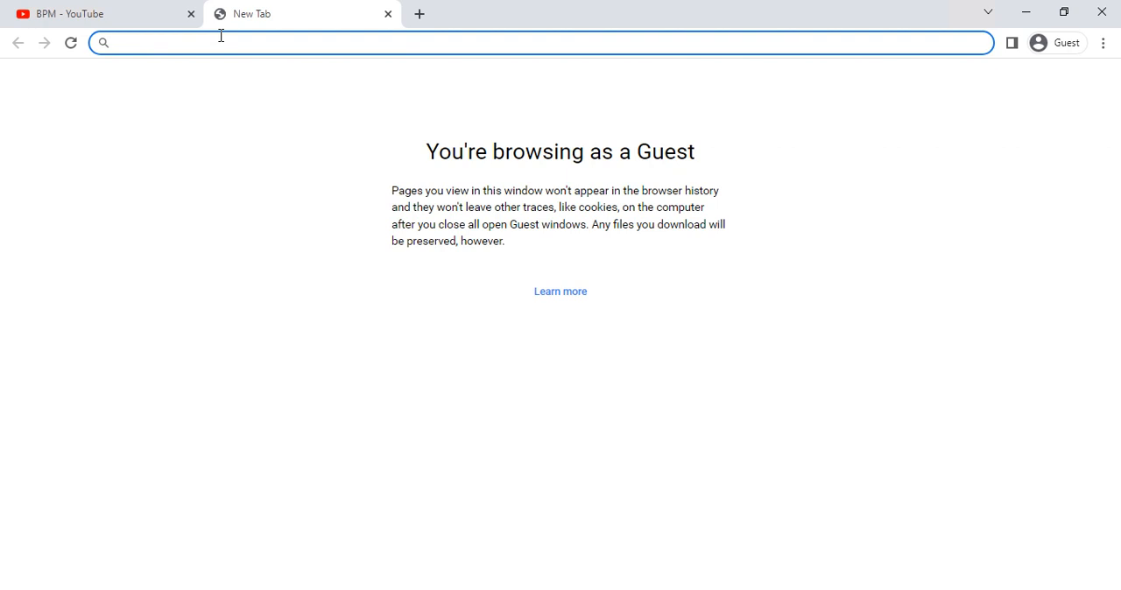
pyautogui.write('andr')
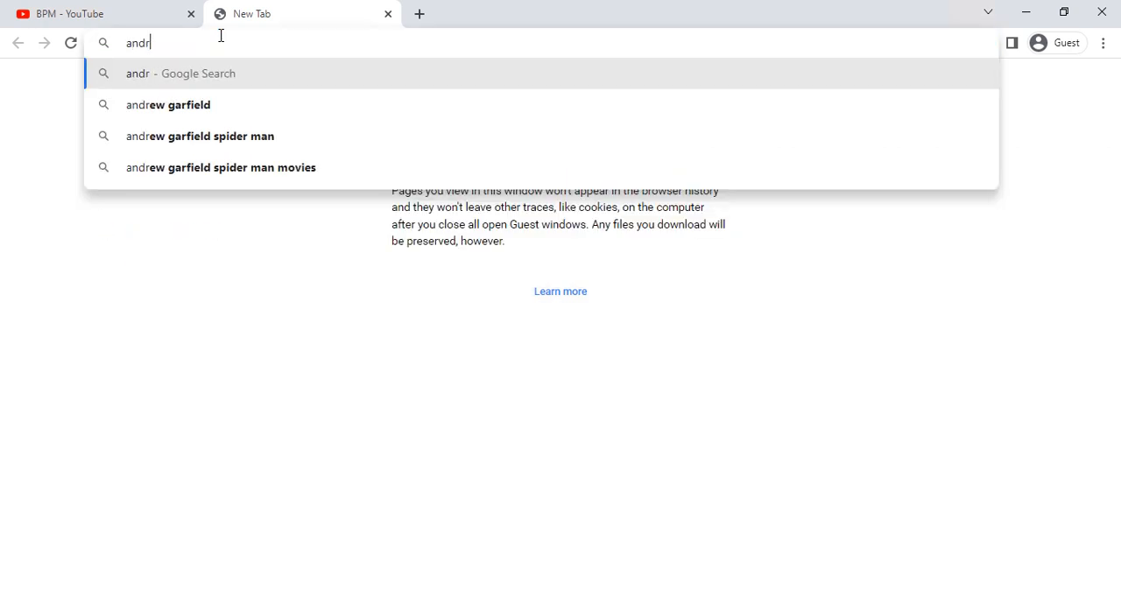
pyautogui.write('oid st')
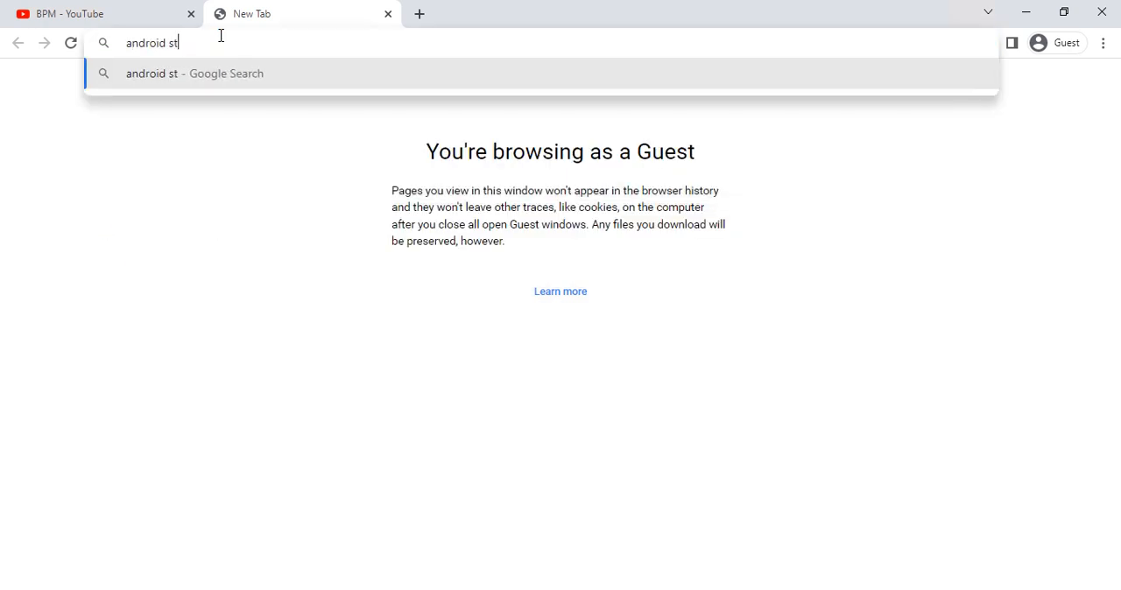
pyautogui.write('udio download')
pyautogui.press('Return')
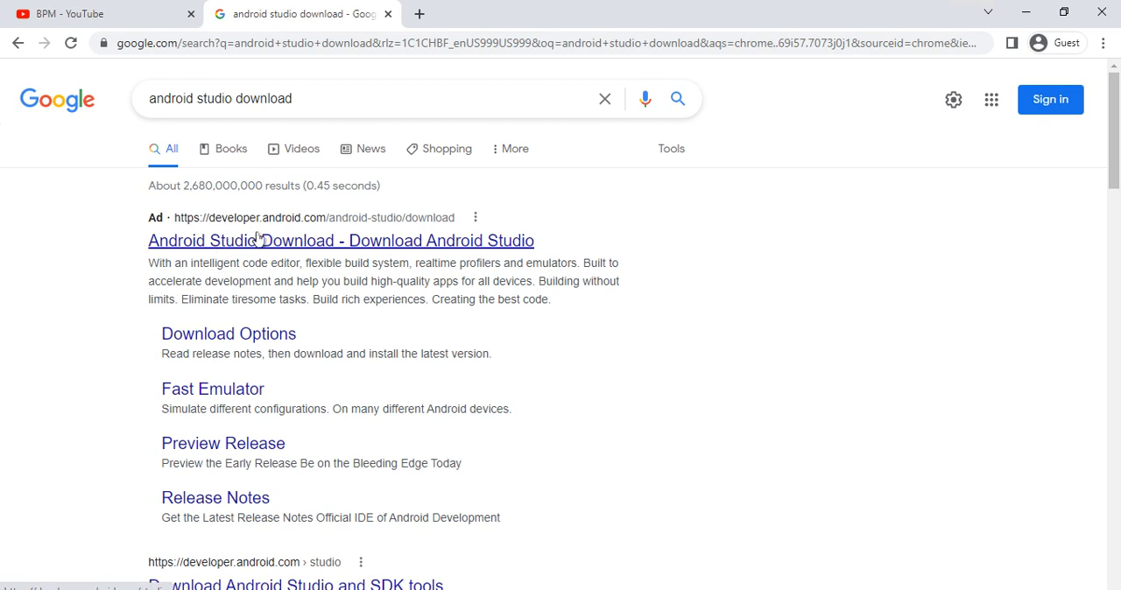
pyautogui.click(258, 231)
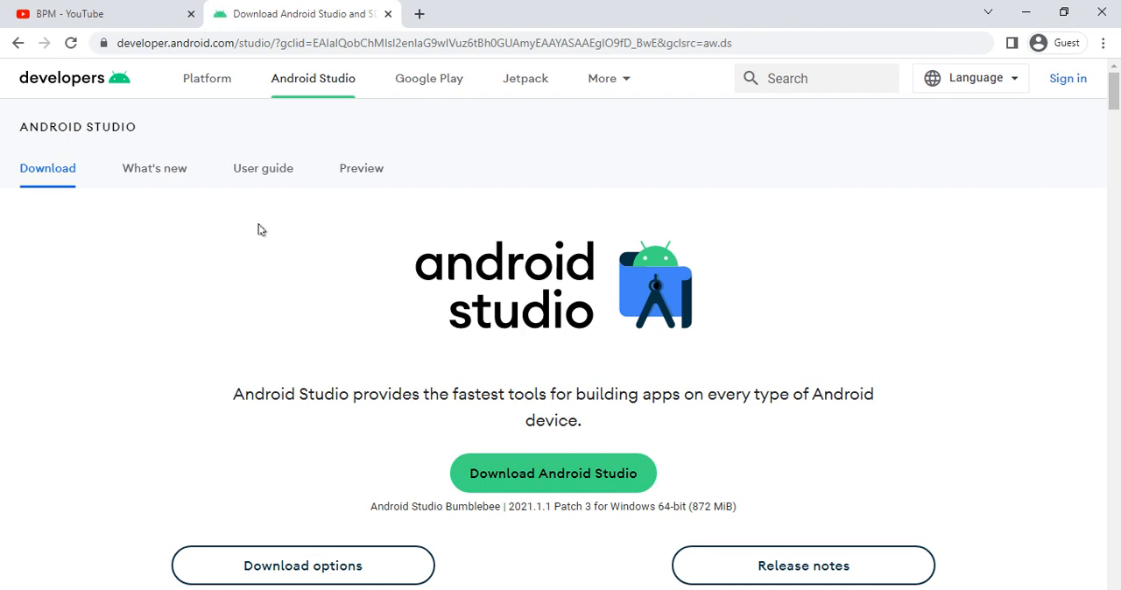
# - Look over the Android Studio download page and highlight the introductory sentence above the download option
pyautogui.scroll(-6, 353, 271)
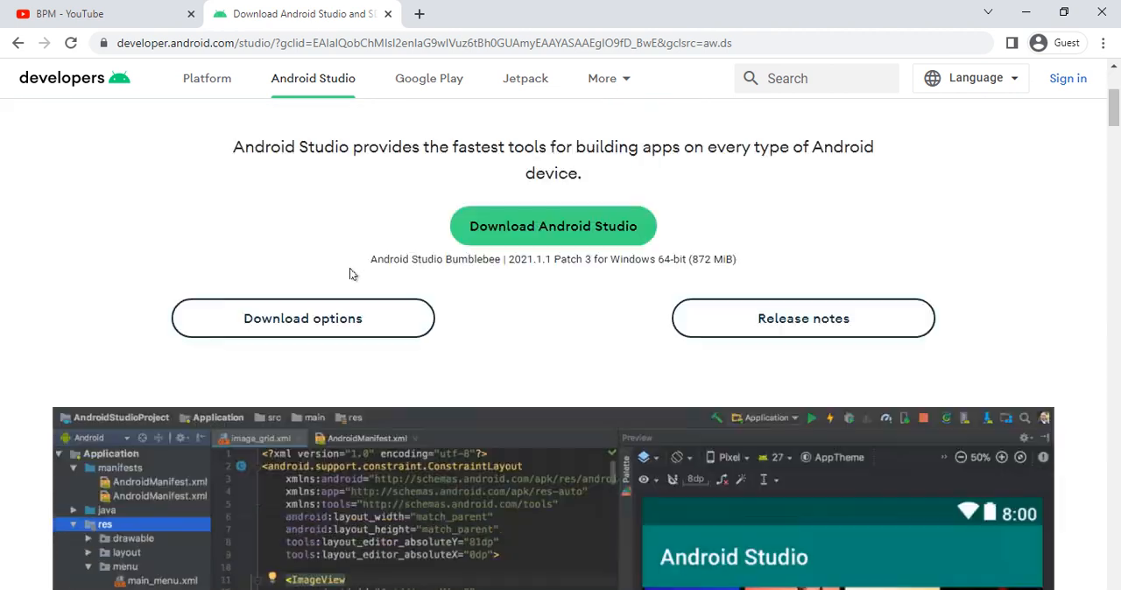
pyautogui.scroll(1, 245, 289)
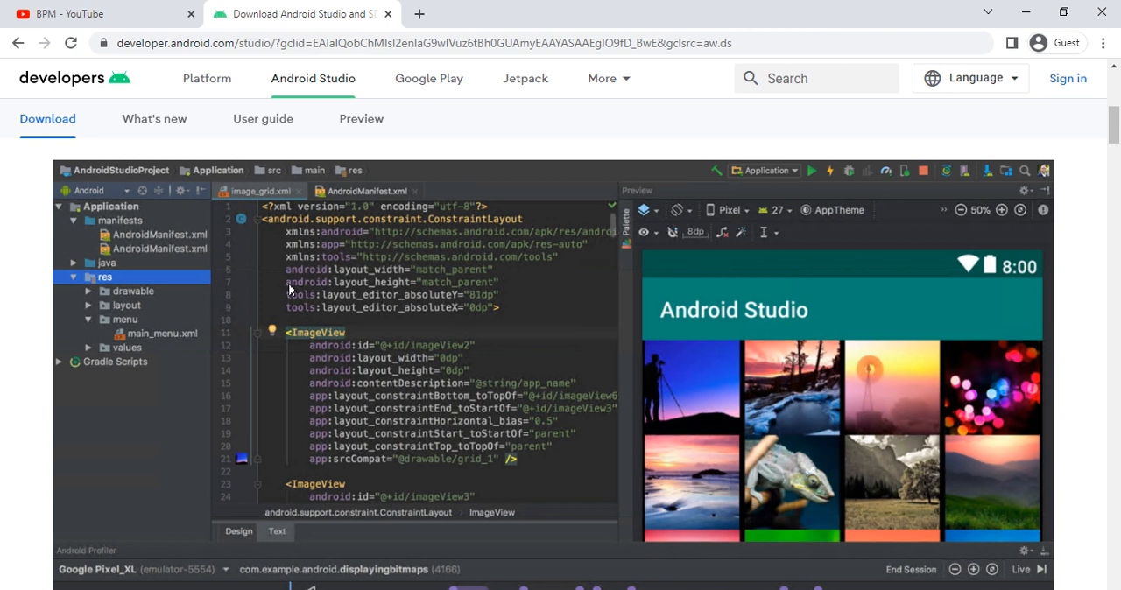
pyautogui.scroll(-4, 289, 289)
pyautogui.scroll(6, 289, 289)
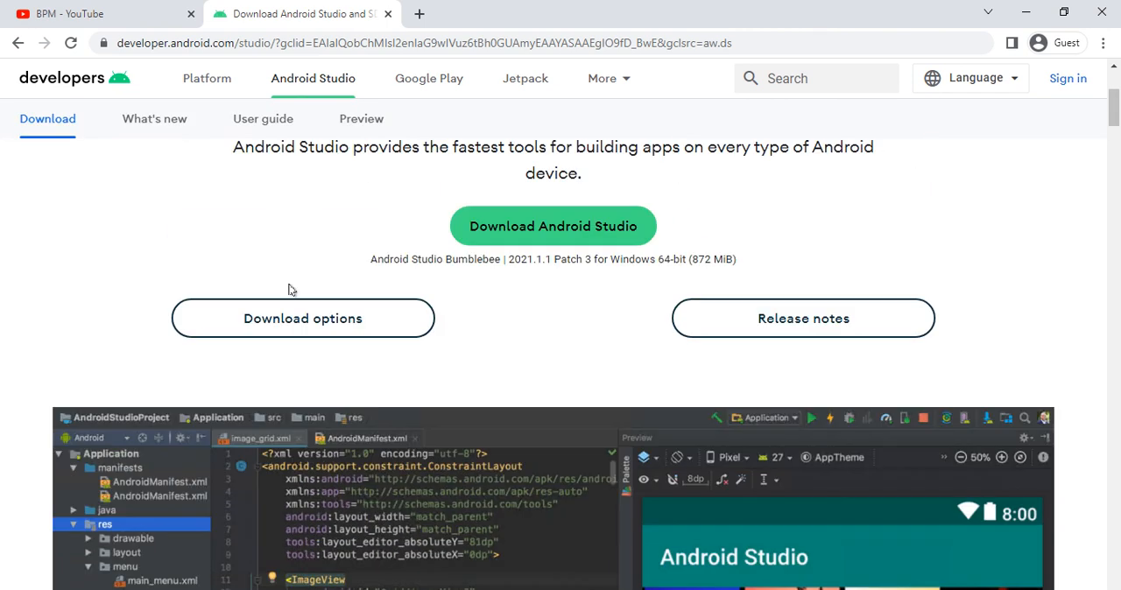
pyautogui.scroll(1, 291, 290)
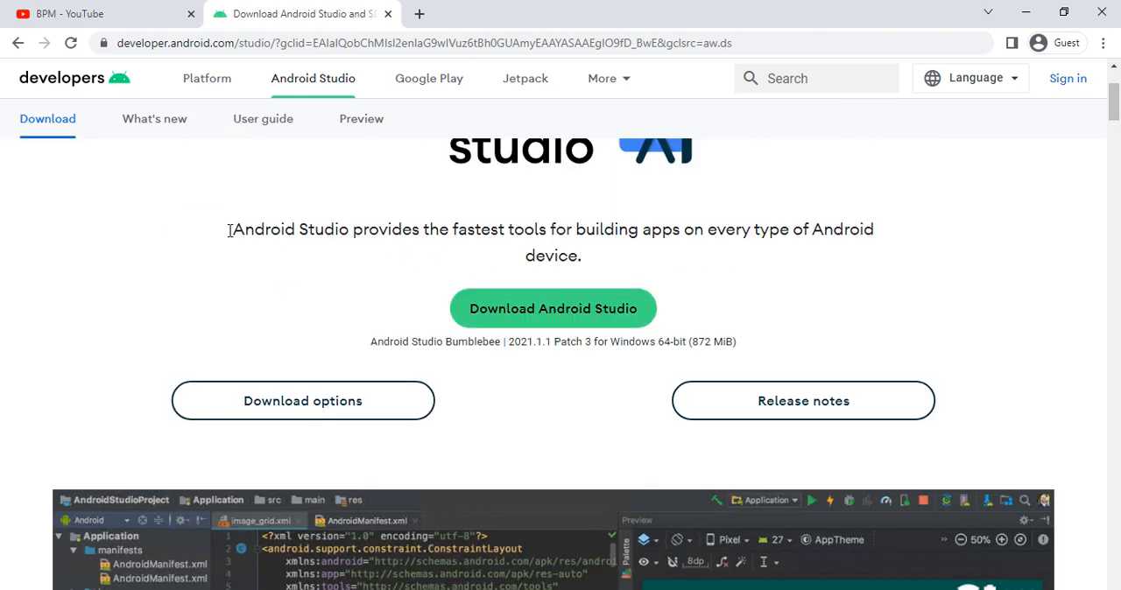
pyautogui.moveTo(229, 234); pyautogui.dragTo(735, 231)
pyautogui.moveTo(889, 262); pyautogui.dragTo(888, 266)
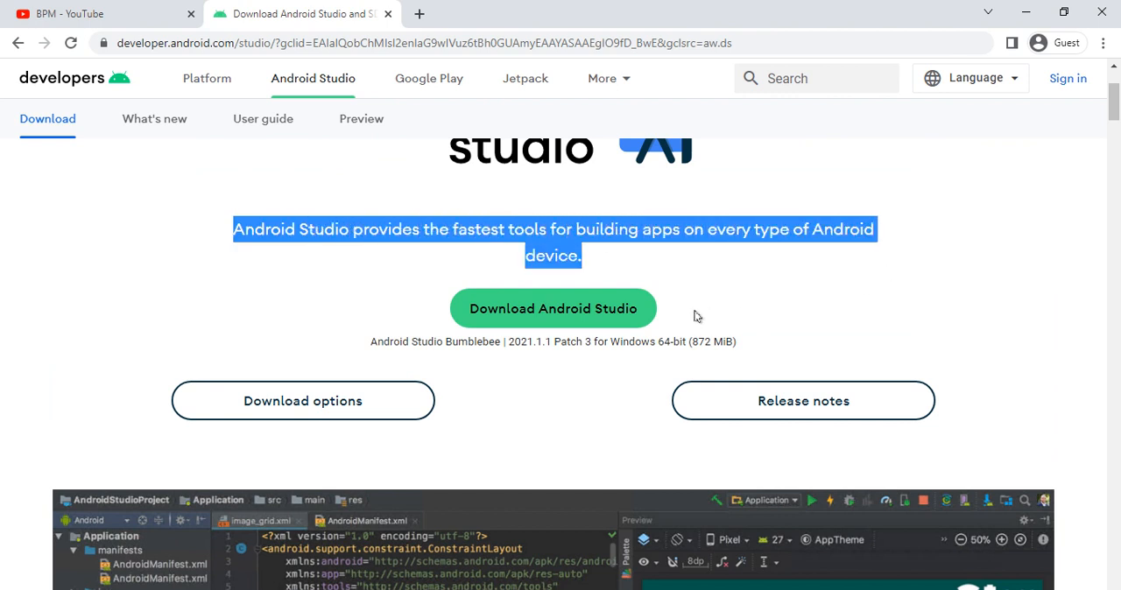
# - Accept the license terms and download Android Studio Bumblebee 2021.1.1 Patch 3 for Windows
pyautogui.click(546, 319)
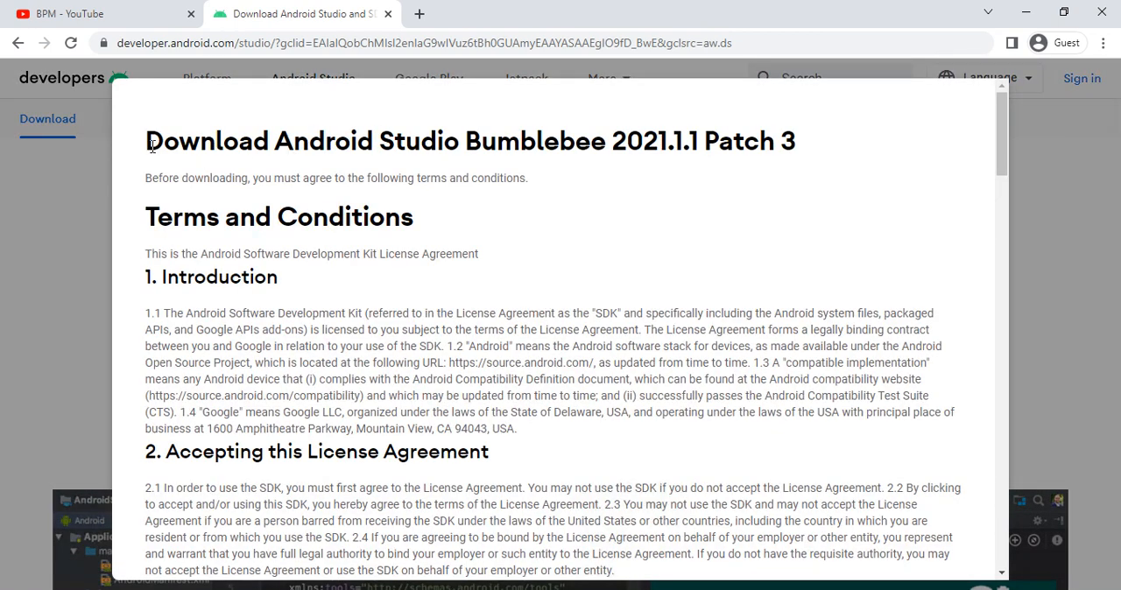
pyautogui.moveTo(268, 159); pyautogui.dragTo(483, 159)
pyautogui.click(489, 142)
pyautogui.scroll(-15, 451, 187)
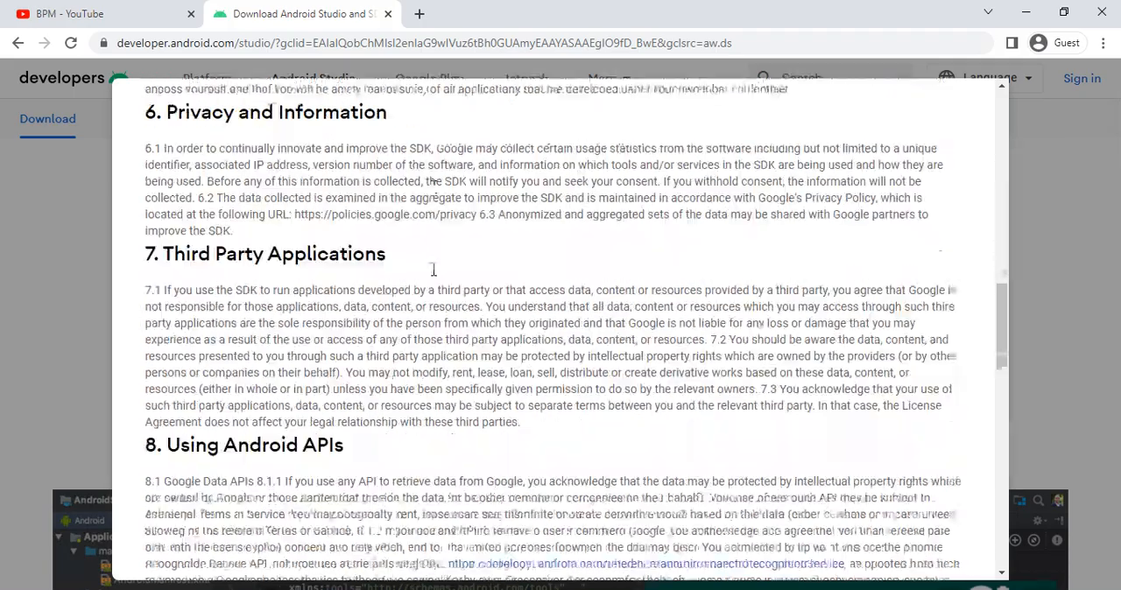
pyautogui.scroll(-15, 433, 269)
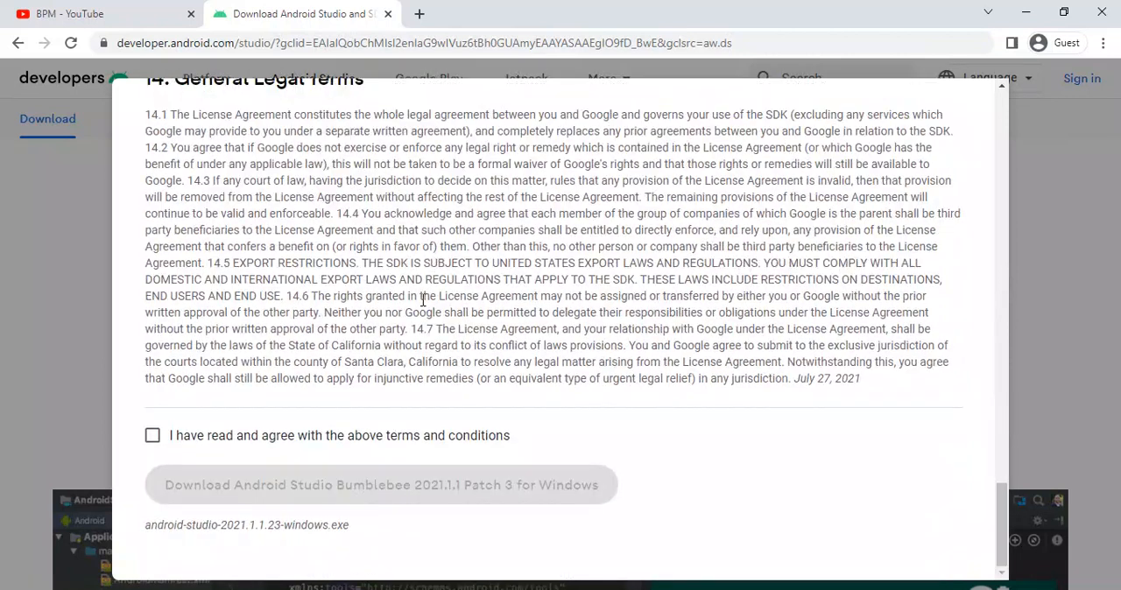
pyautogui.click(151, 436)
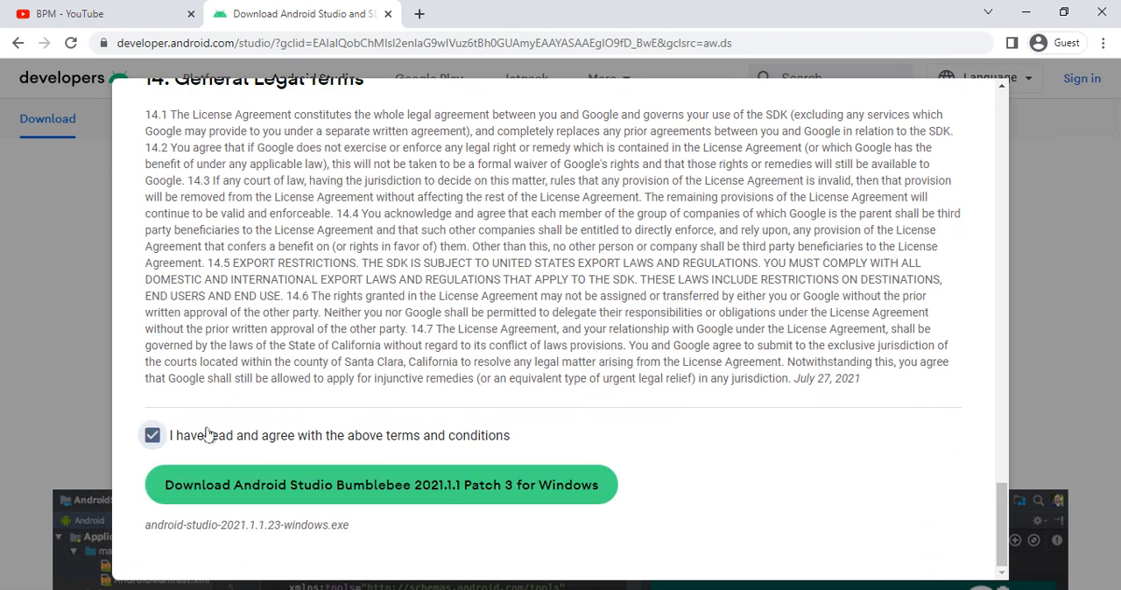
pyautogui.click(391, 487)
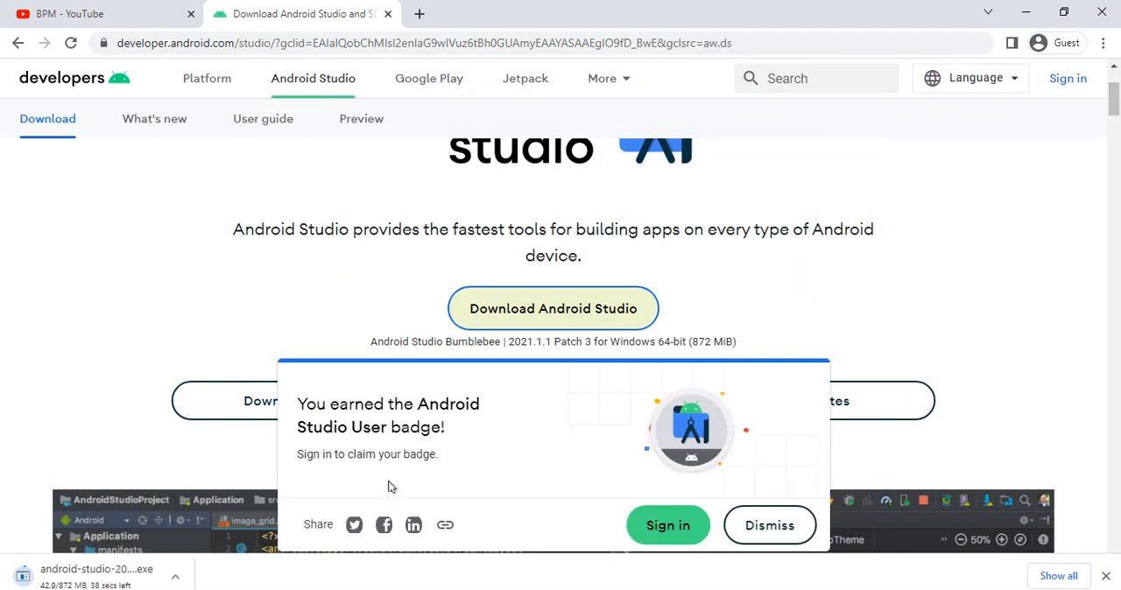
# - Open the browser's downloads list, show the downloaded file in its folder and launch android-studio-2021.1.1.23-windows.exe
pyautogui.hotkey('ctrl', 'j')
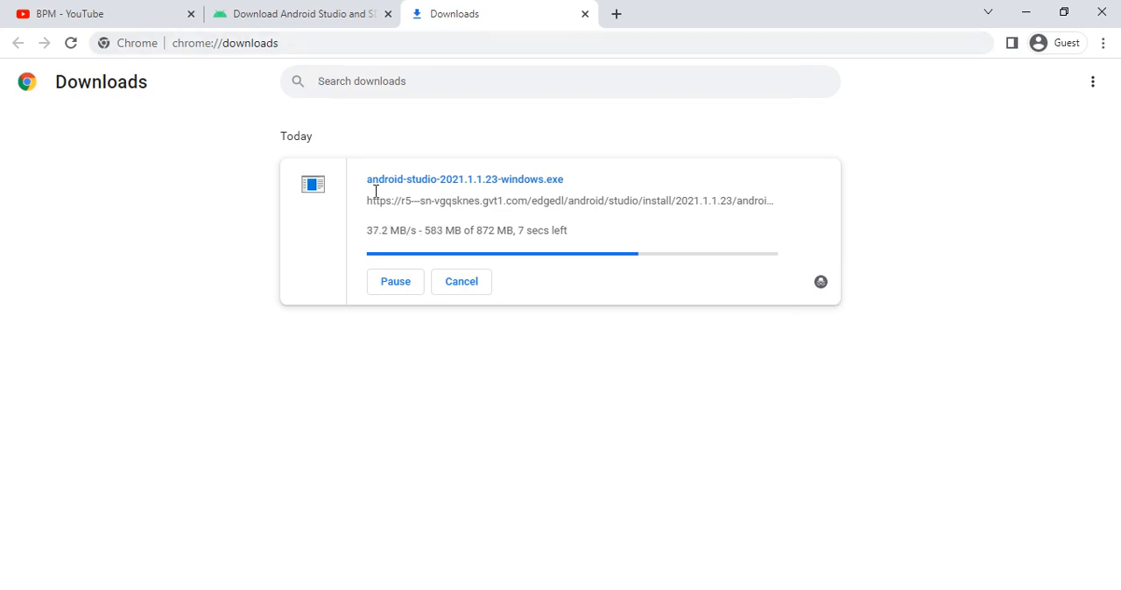
pyautogui.click(318, 12)
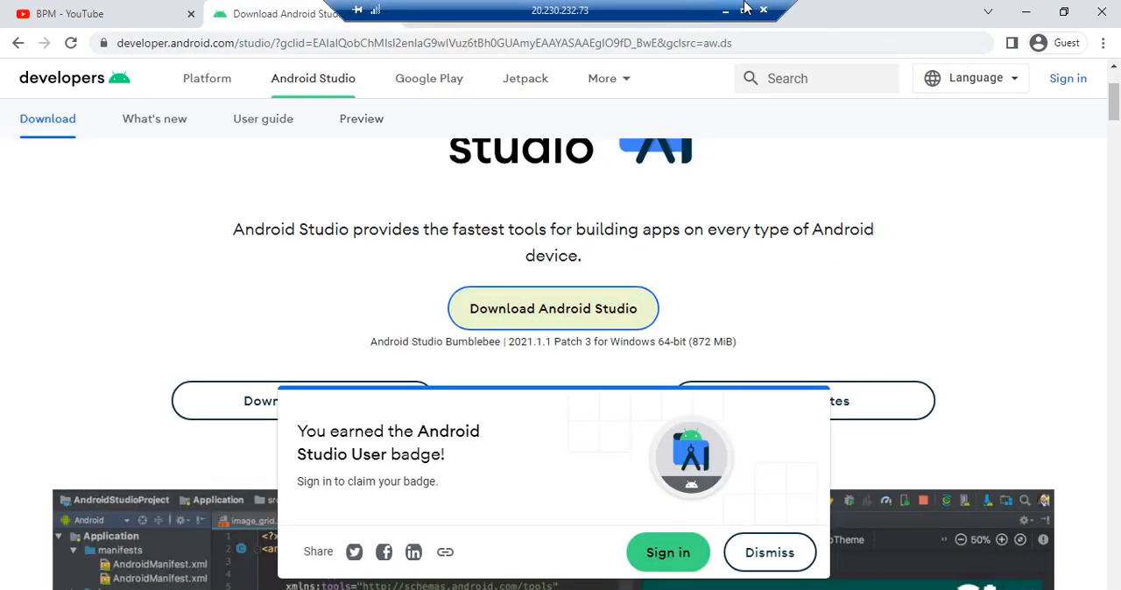
pyautogui.moveTo(790, 7); pyautogui.dragTo(353, 103)
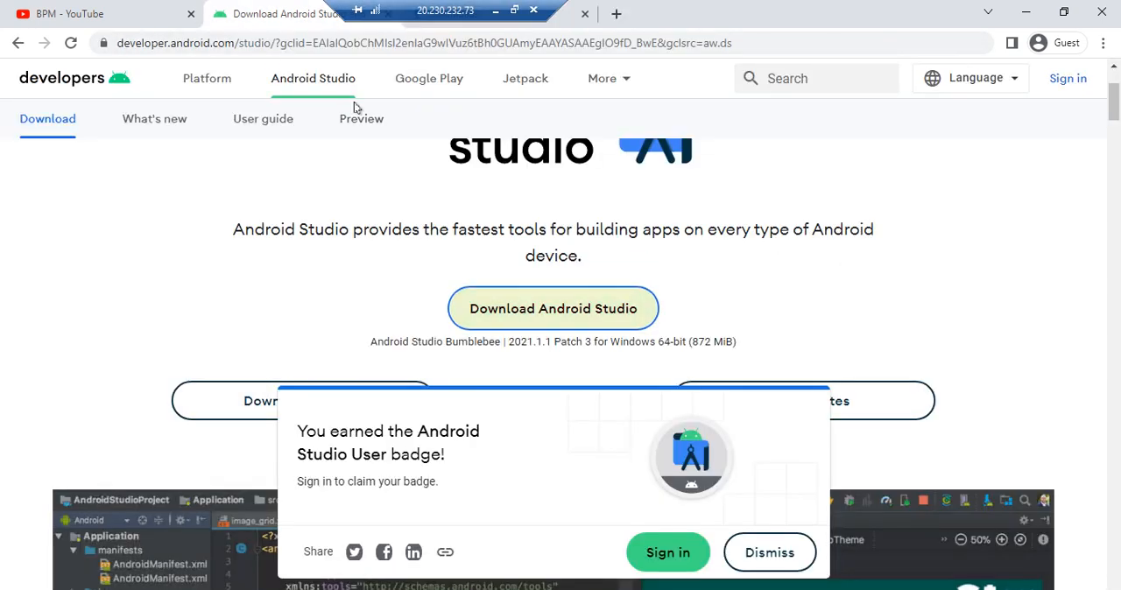
pyautogui.click(565, 26)
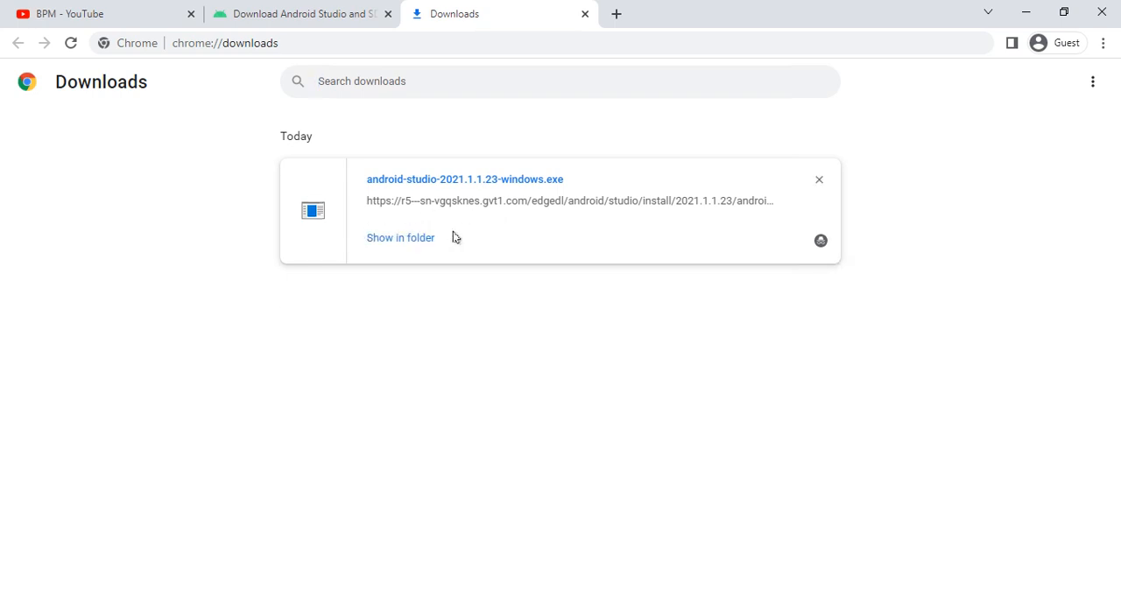
pyautogui.click(411, 245)
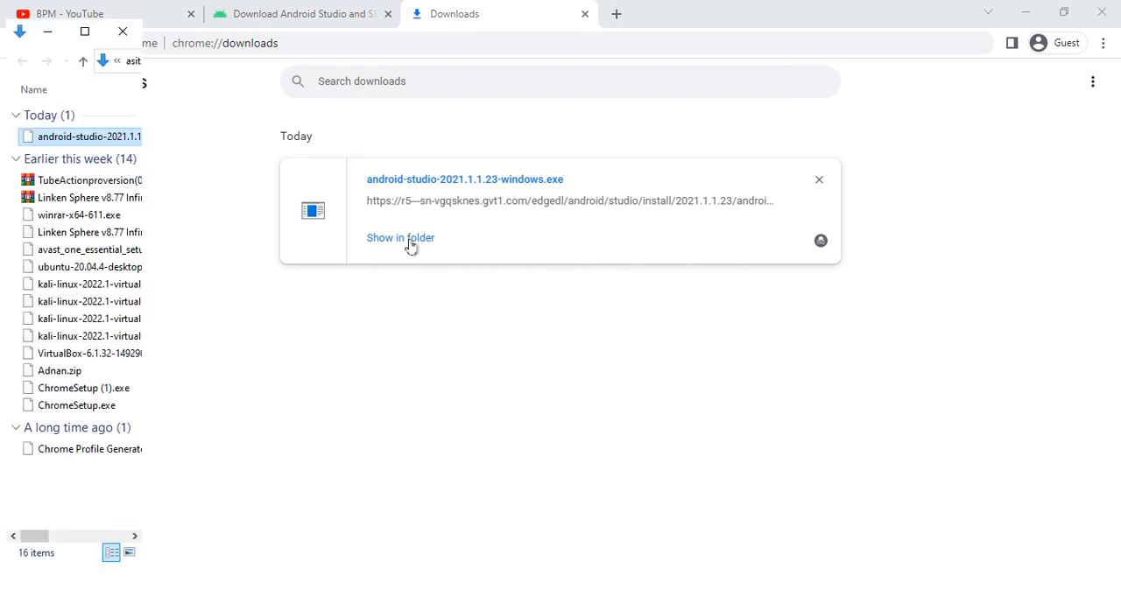
pyautogui.doubleClick(75, 137)
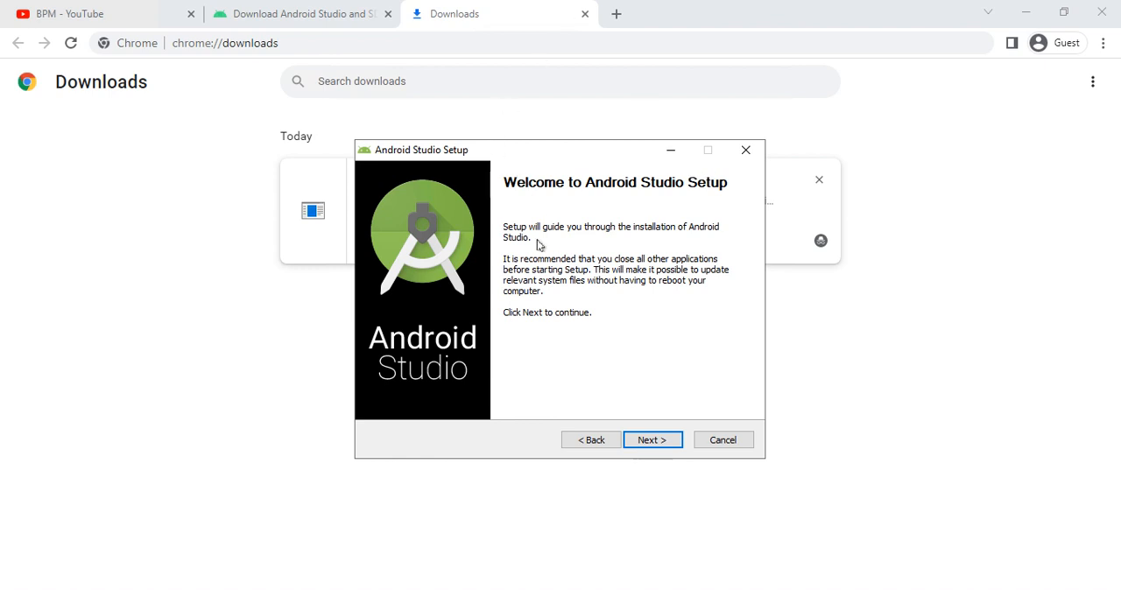
# - Install Android Studio with Android Virtual Device in C:\Program Files\Android\Android Studio, keeping the Android Studio Start Menu folder, and show the installation details
pyautogui.click(634, 444)
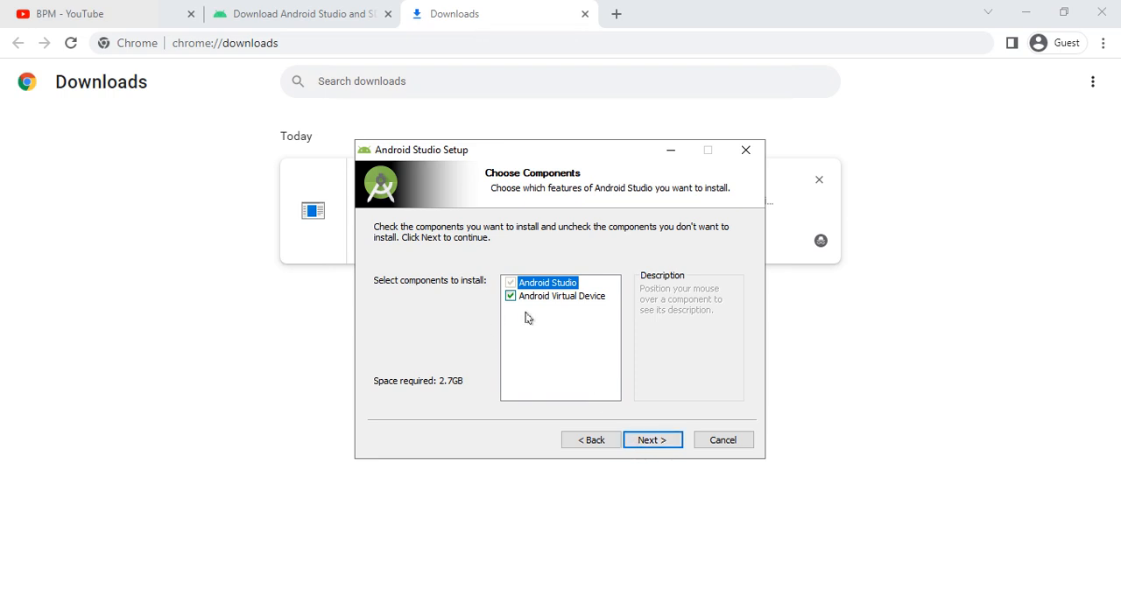
pyautogui.click(643, 440)
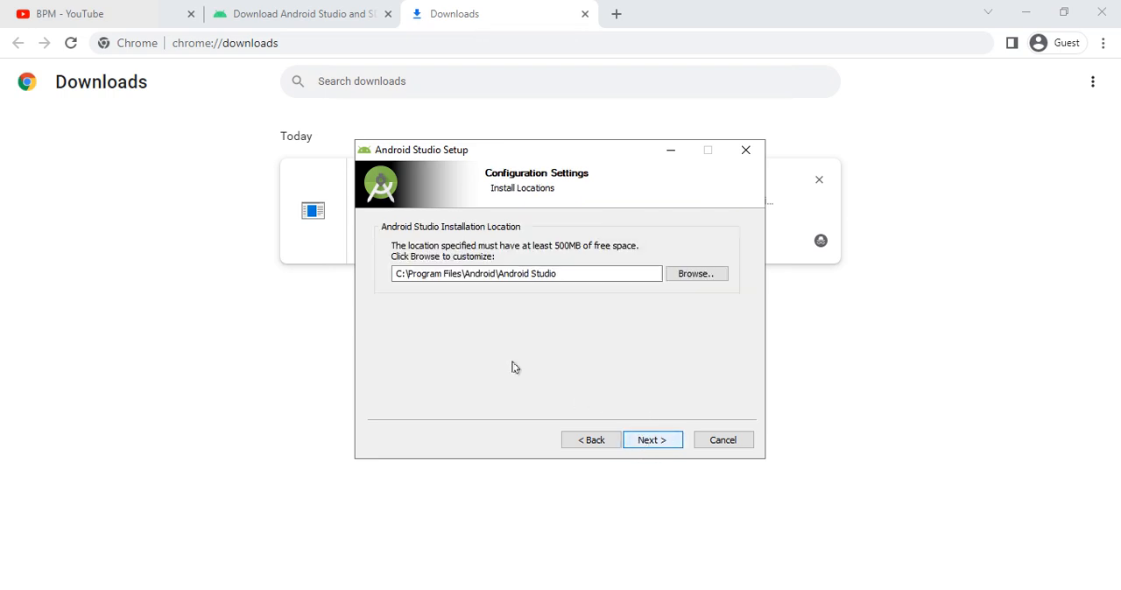
pyautogui.click(653, 440)
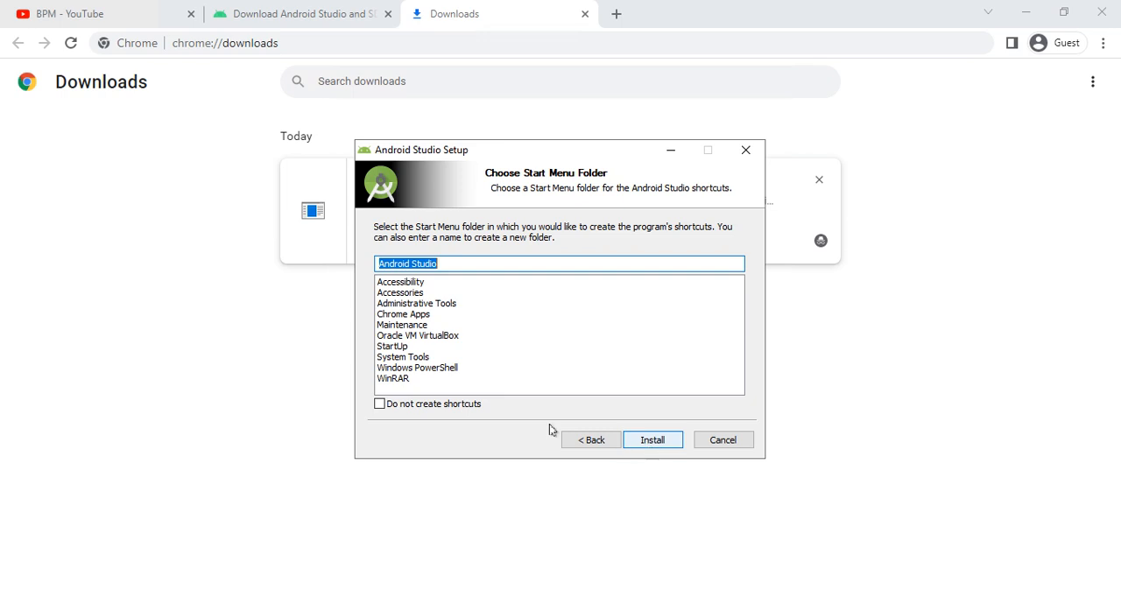
pyautogui.click(639, 440)
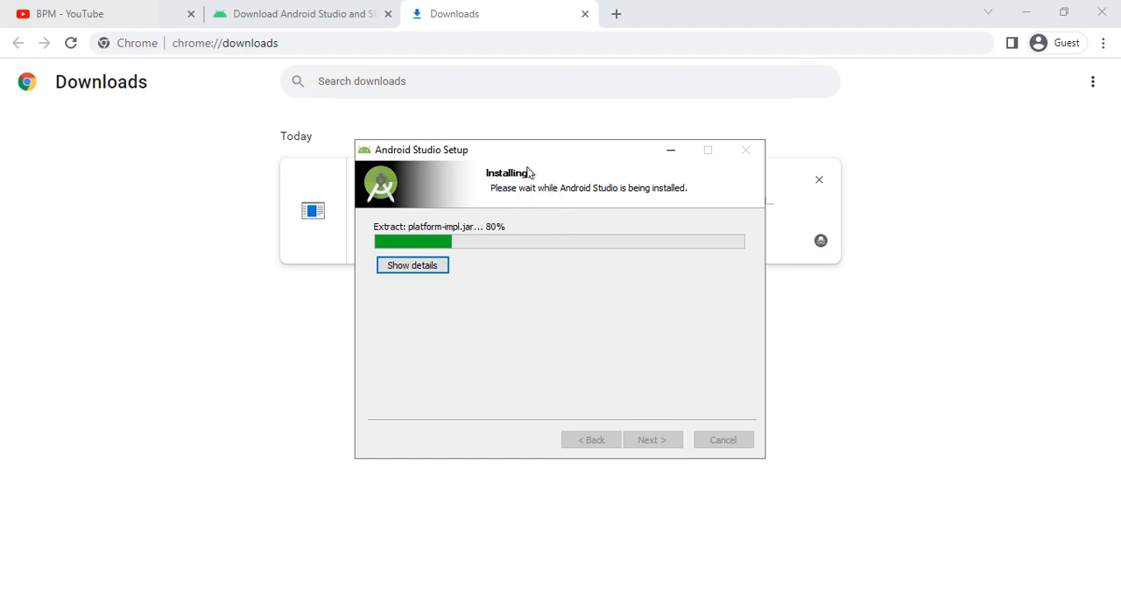
pyautogui.click(439, 266)
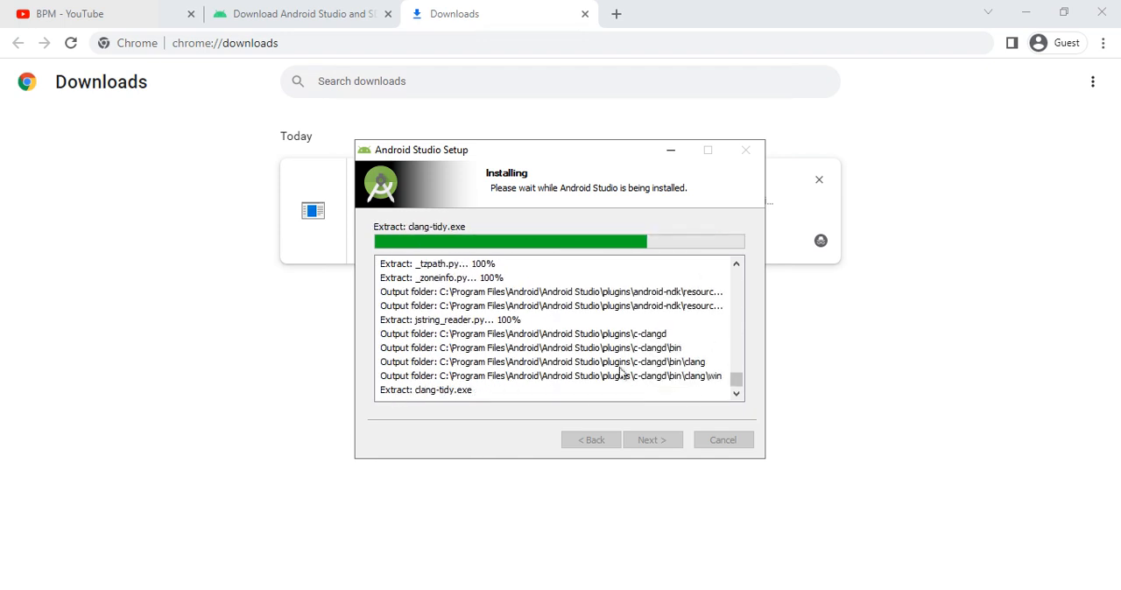
# - Examine the download options for other platforms on the Android Studio page, highlighting the Mac 64-bit, Mac ARM and Linux entries
pyautogui.click(277, 23)
pyautogui.scroll(-5, 554, 258)
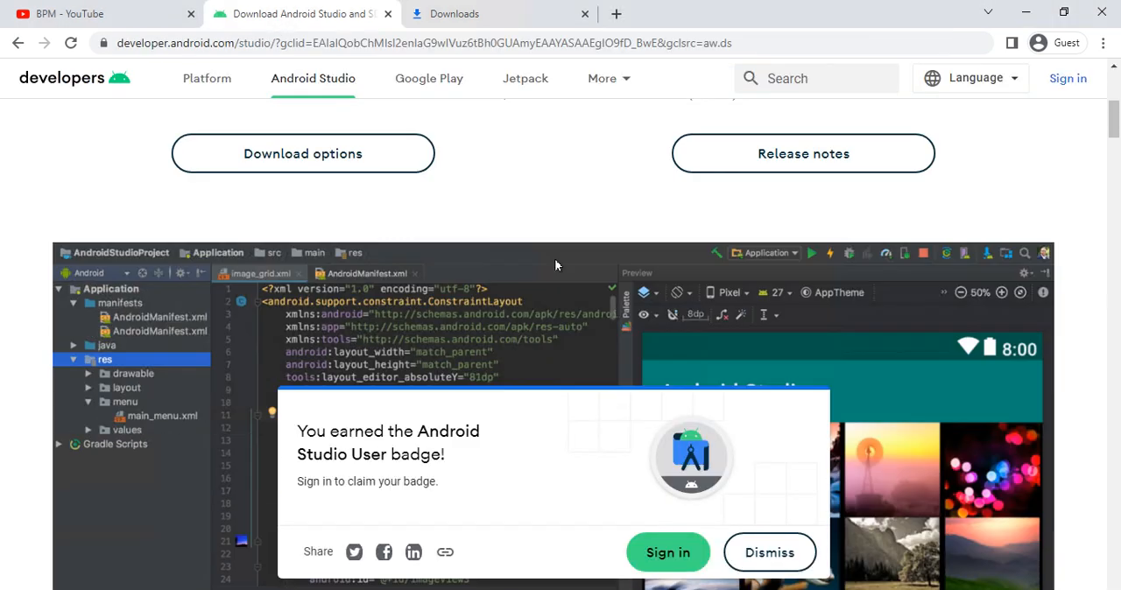
pyautogui.scroll(2, 538, 264)
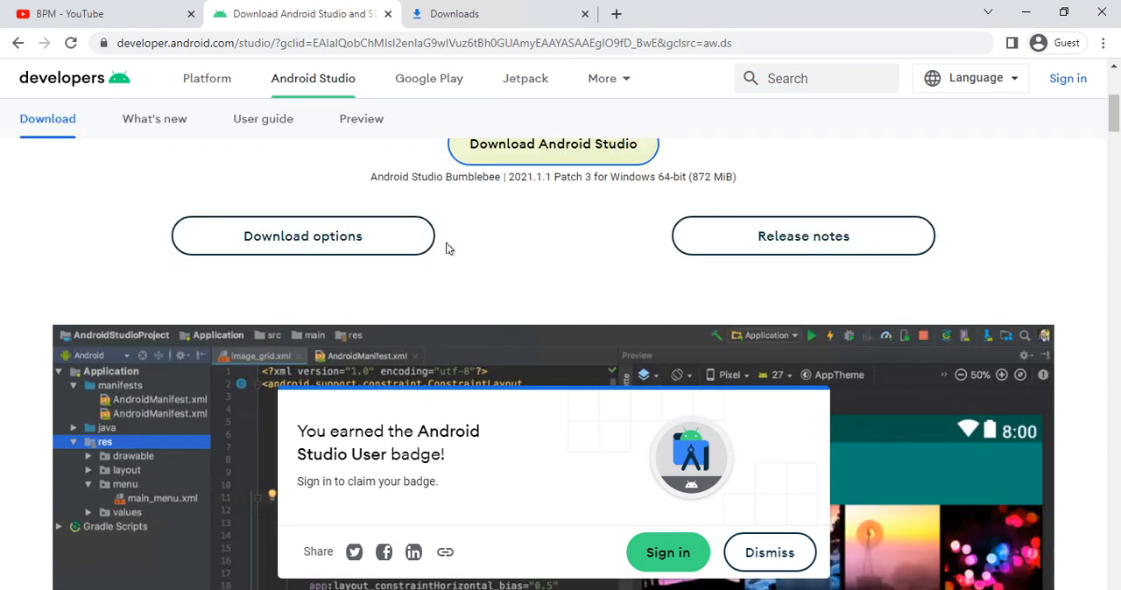
pyautogui.doubleClick(330, 251)
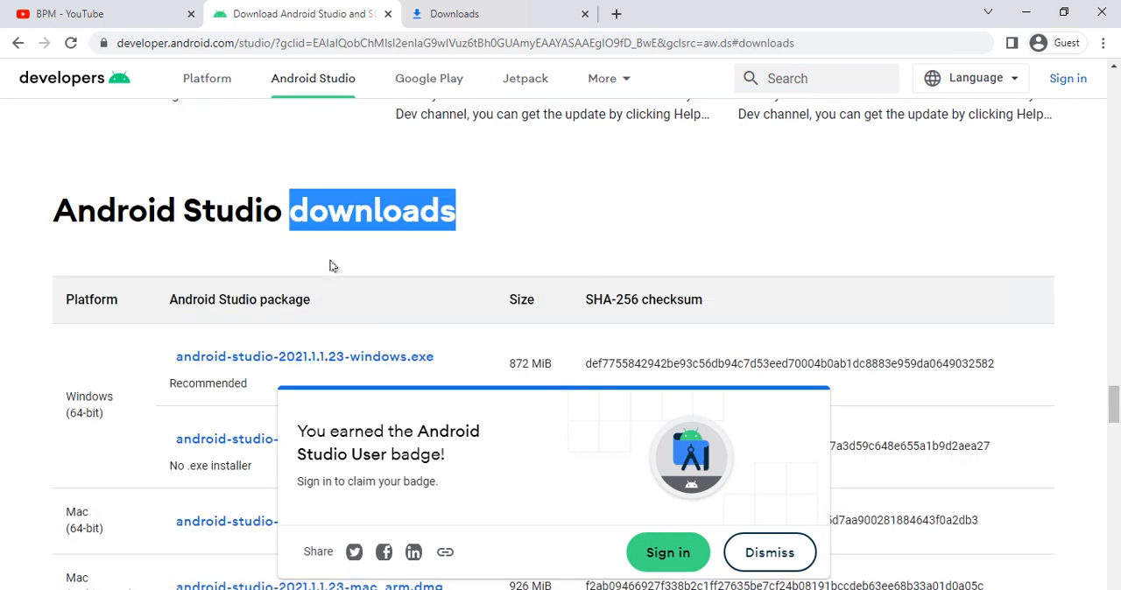
pyautogui.scroll(-1, 222, 276)
pyautogui.scroll(-1, 99, 378)
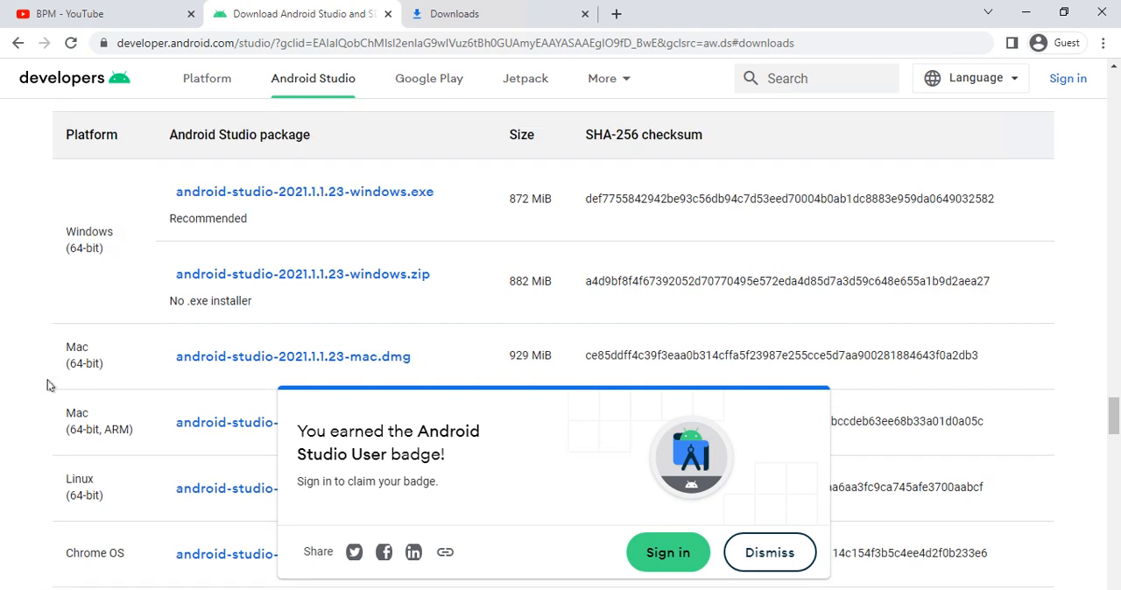
pyautogui.moveTo(69, 340); pyautogui.dragTo(103, 368)
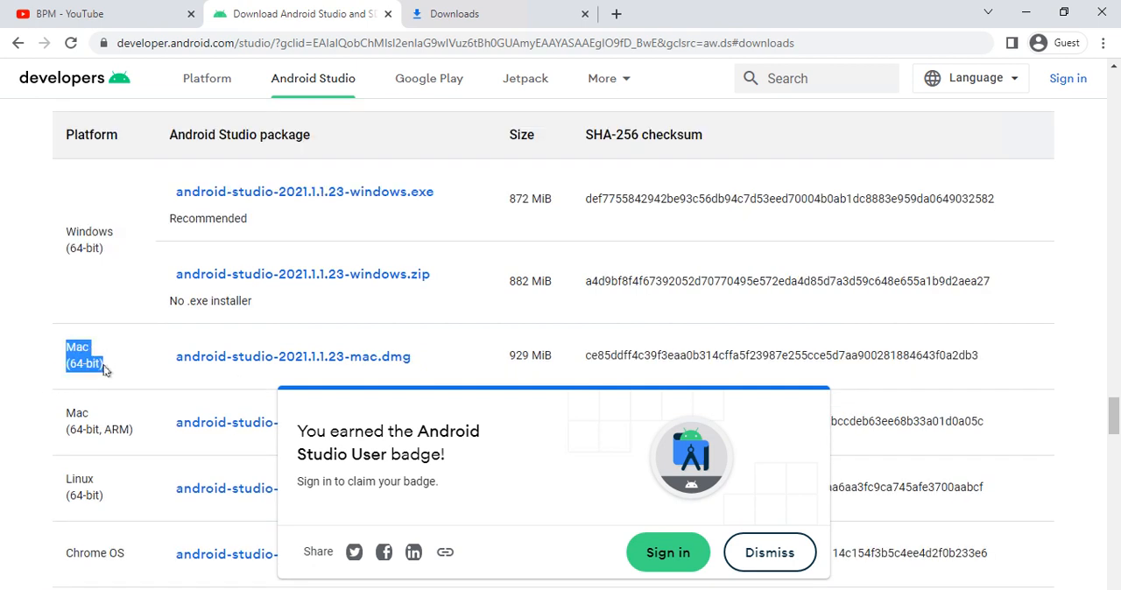
pyautogui.scroll(-1, 117, 365)
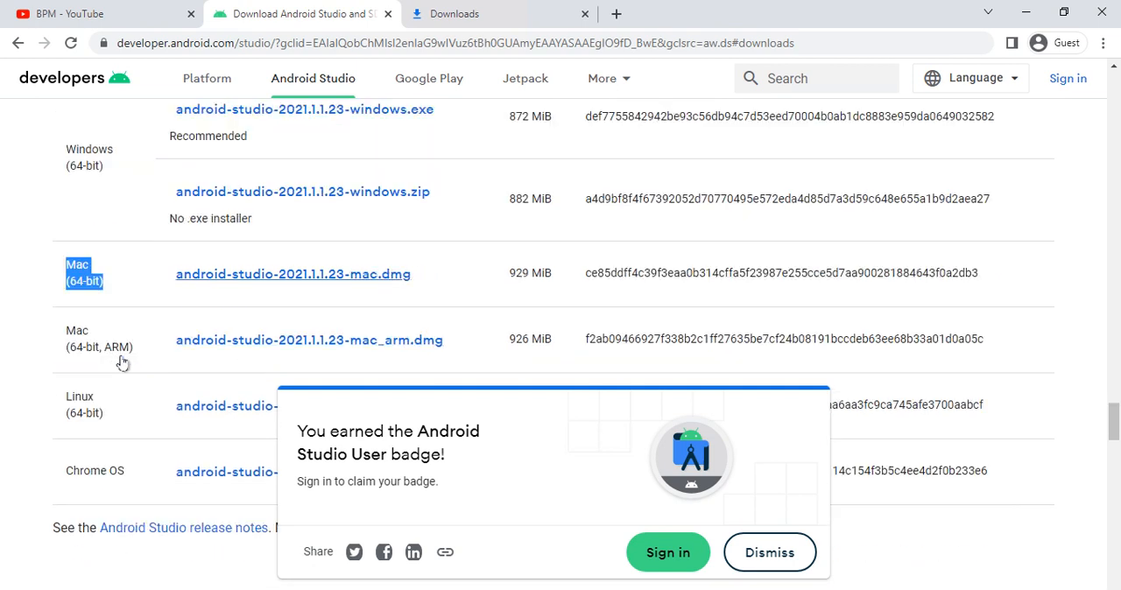
pyautogui.moveTo(68, 329); pyautogui.dragTo(132, 361)
pyautogui.scroll(-1, 132, 362)
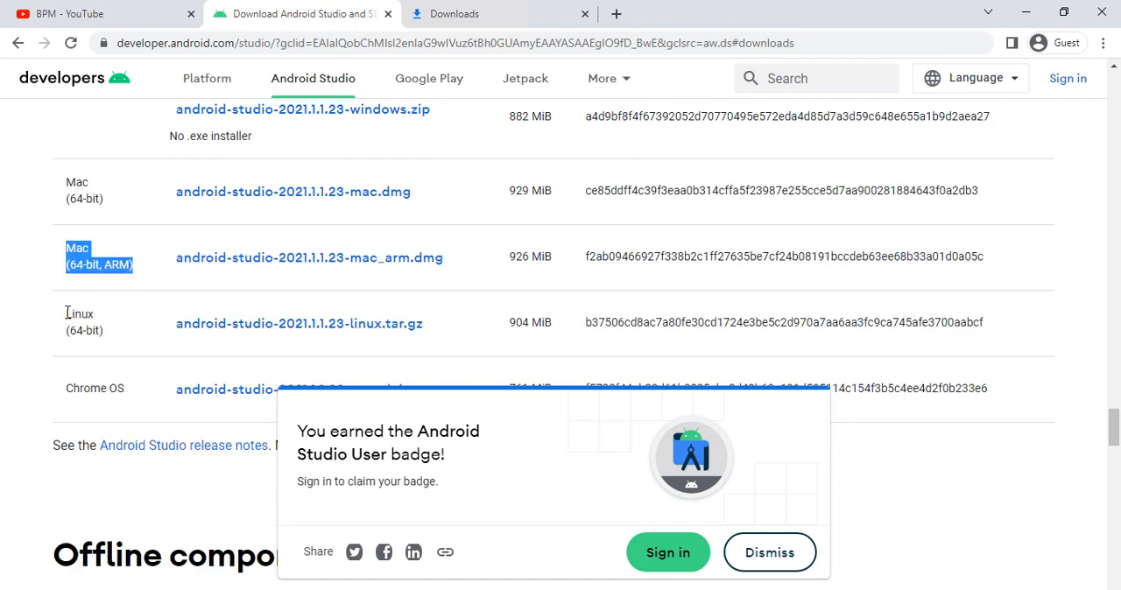
pyautogui.moveTo(68, 313); pyautogui.dragTo(124, 327)
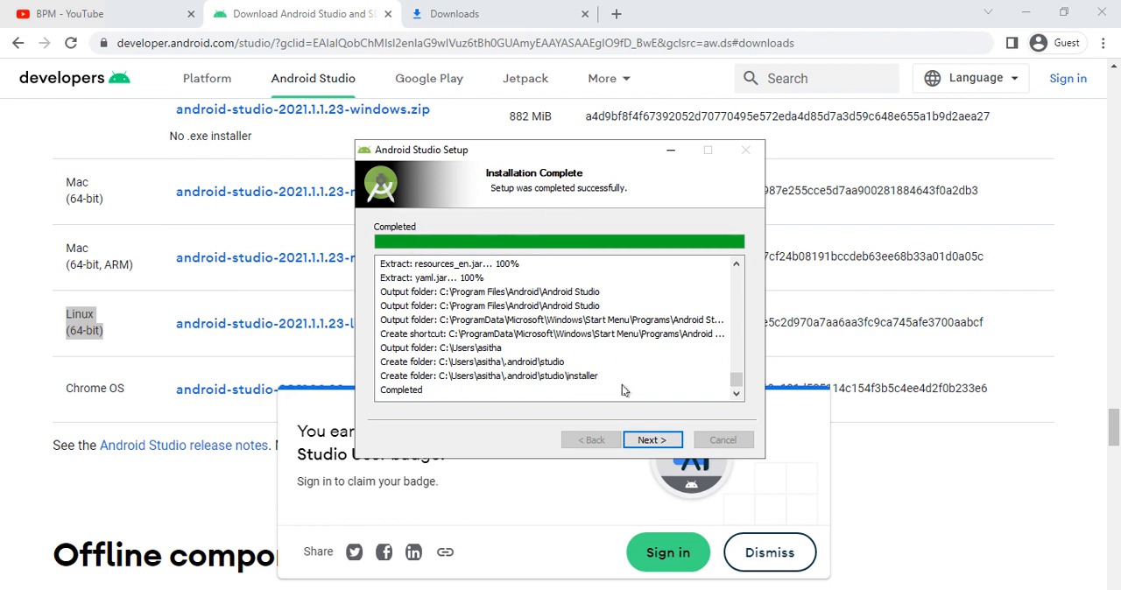
# - Finish the installer with Start Android Studio enabled, and launch it without importing settings
pyautogui.click(640, 445)
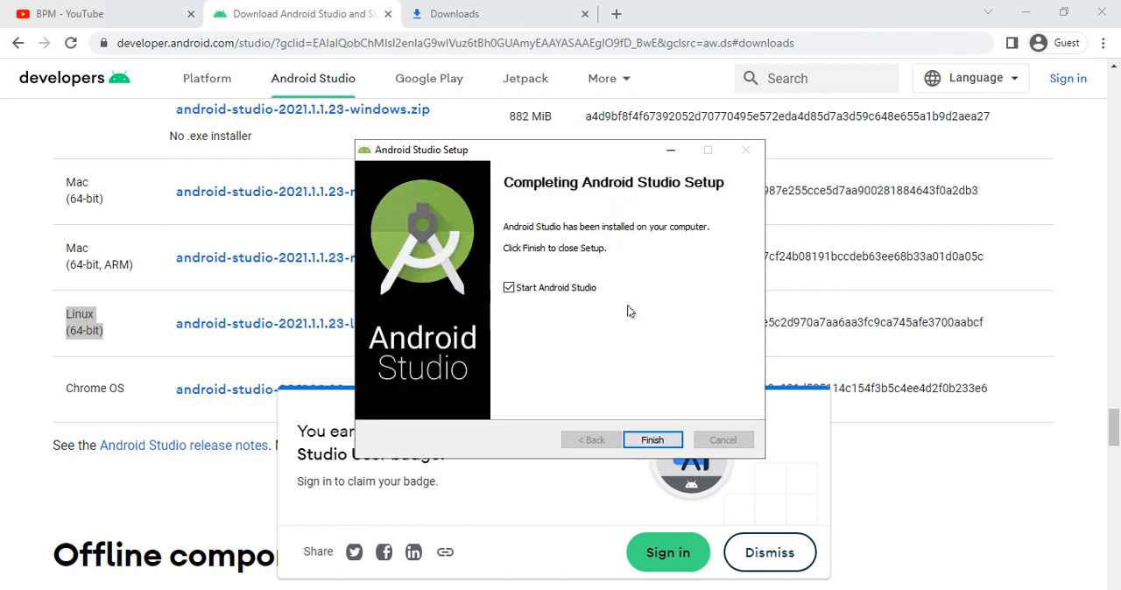
pyautogui.click(652, 438)
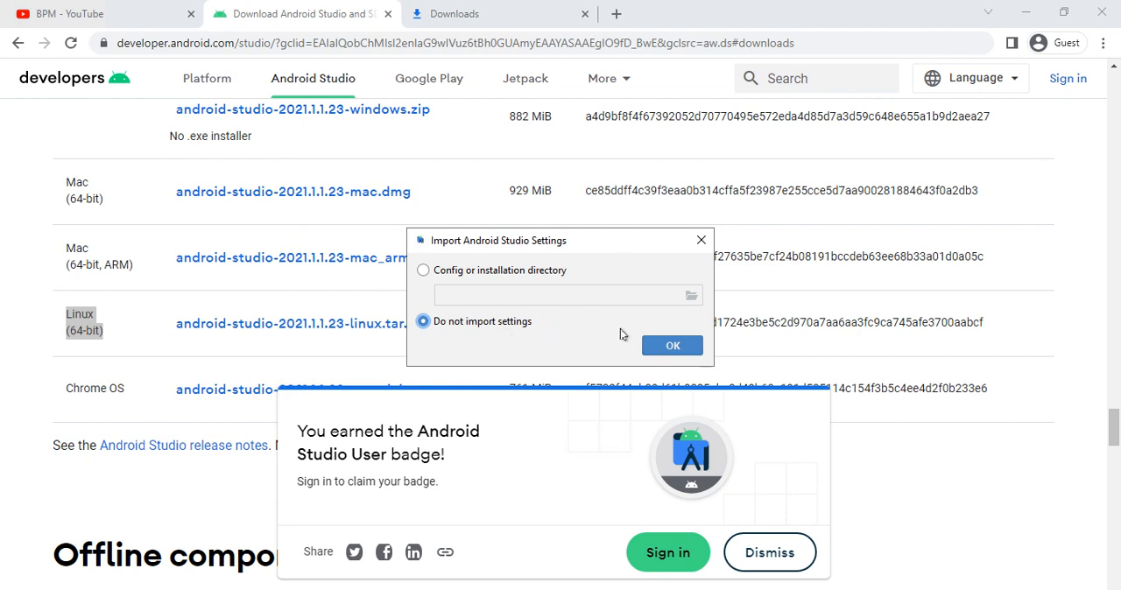
pyautogui.click(670, 343)
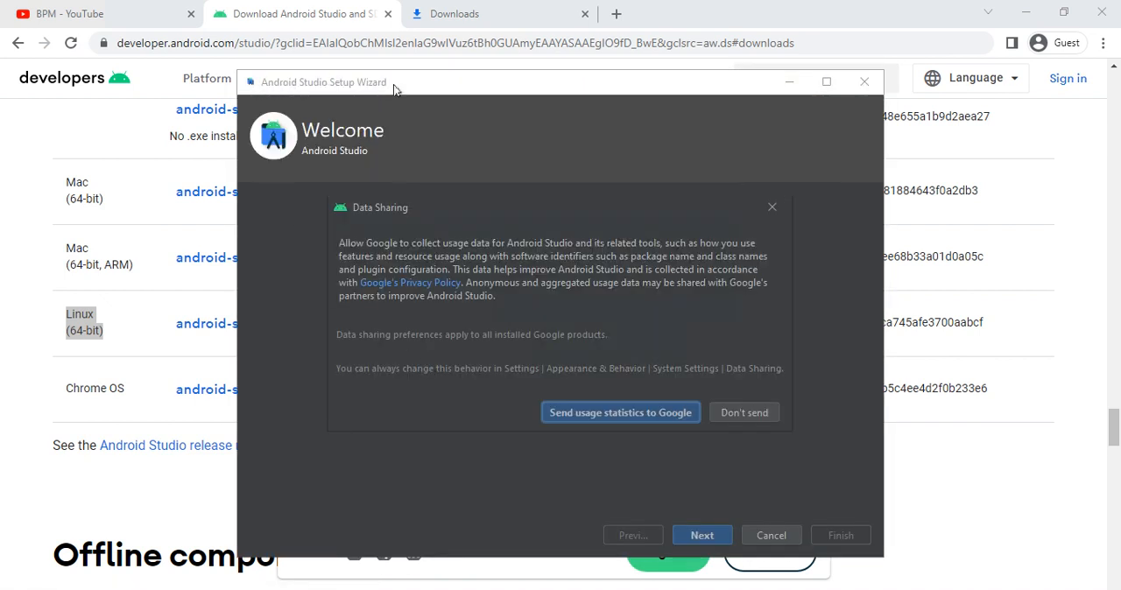
# - Allow usage statistics to be sent to Google, and set up Android Studio with the Standard install type and Darcula theme
pyautogui.click(588, 415)
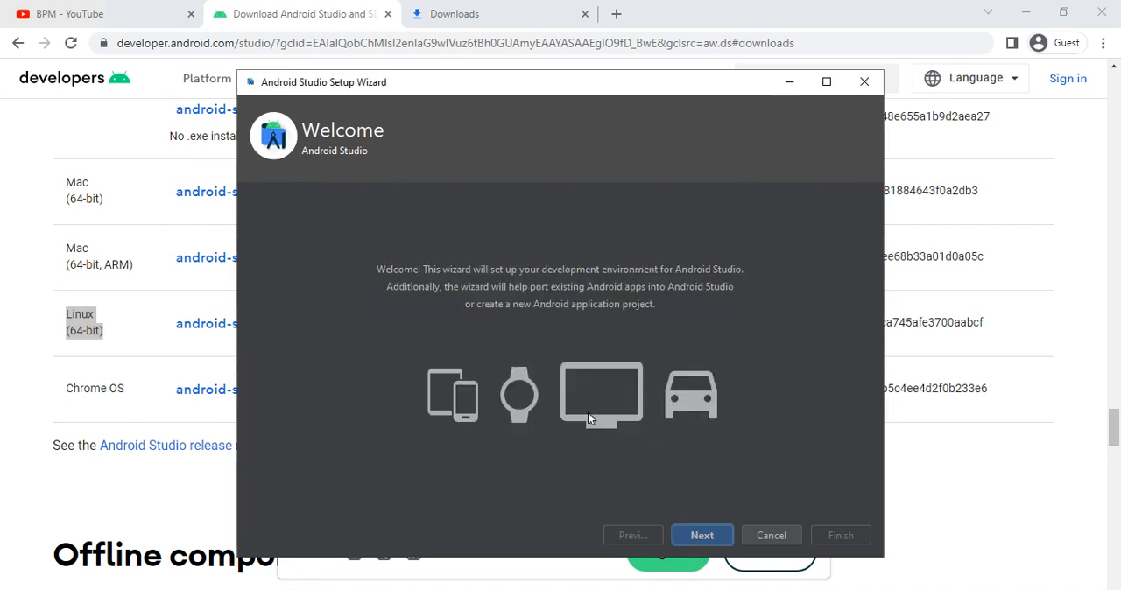
pyautogui.click(720, 534)
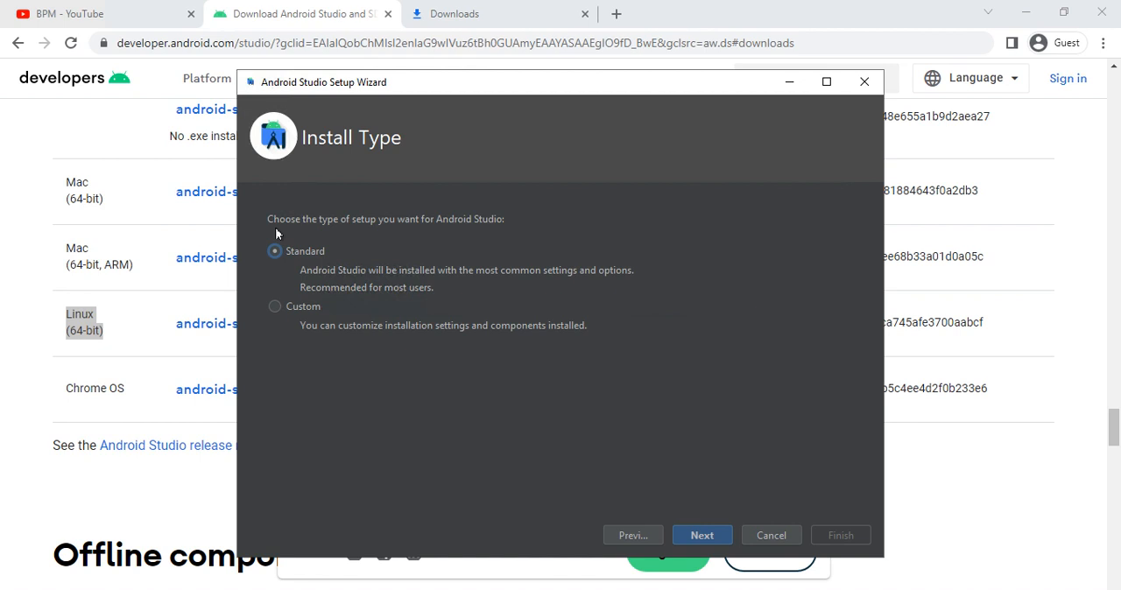
pyautogui.click(708, 532)
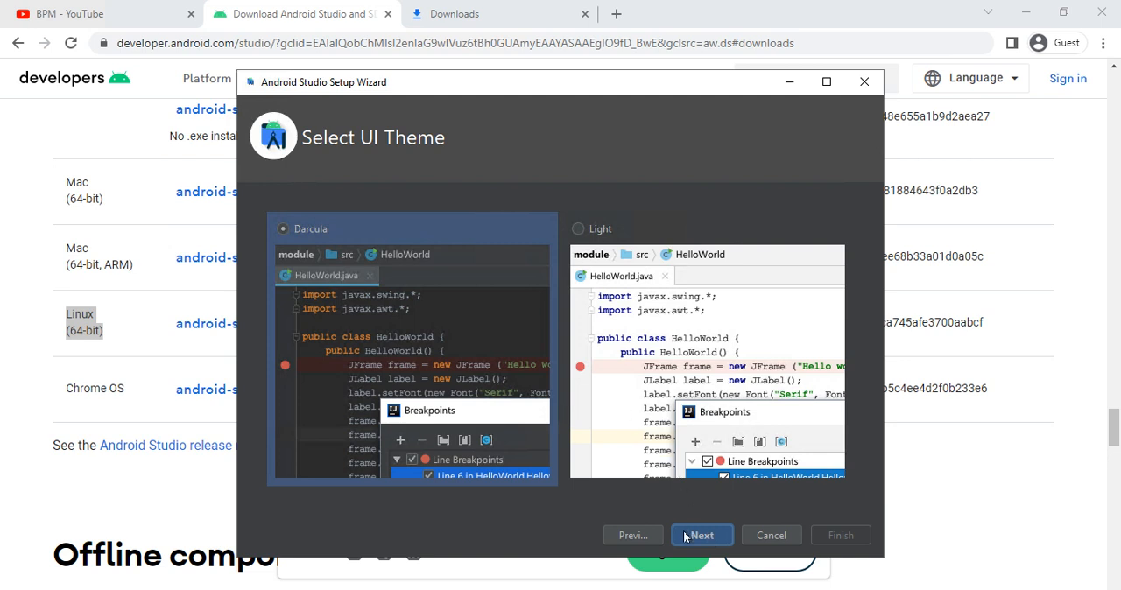
pyautogui.click(684, 536)
# - Maximize the setup wizard and confirm the listed SDK settings to proceed to the license agreements
pyautogui.moveTo(412, 88); pyautogui.dragTo(375, 89)
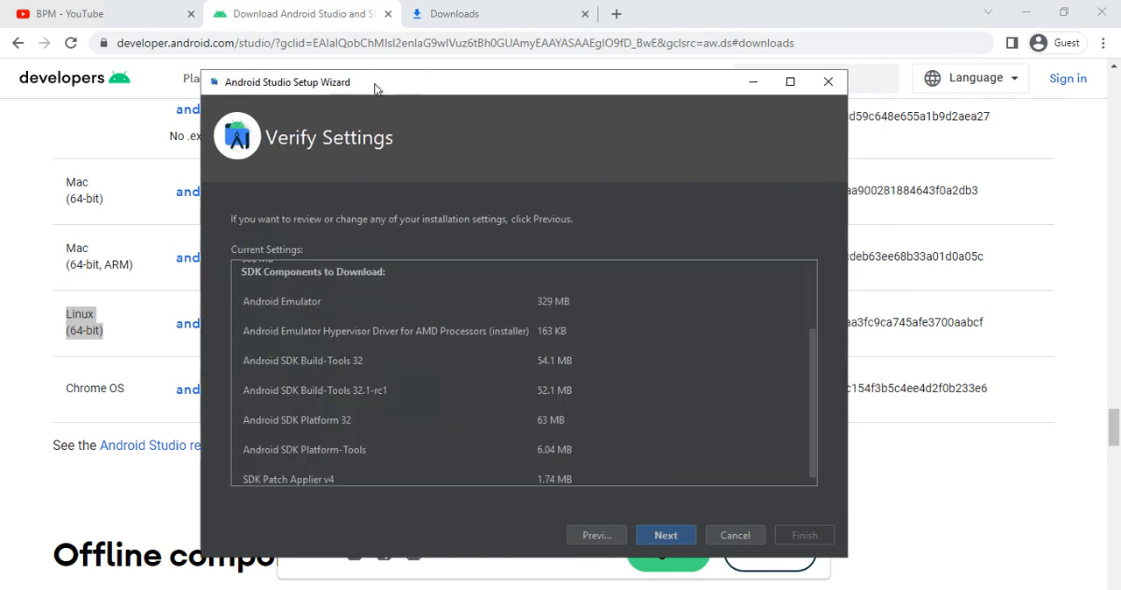
pyautogui.doubleClick(374, 89)
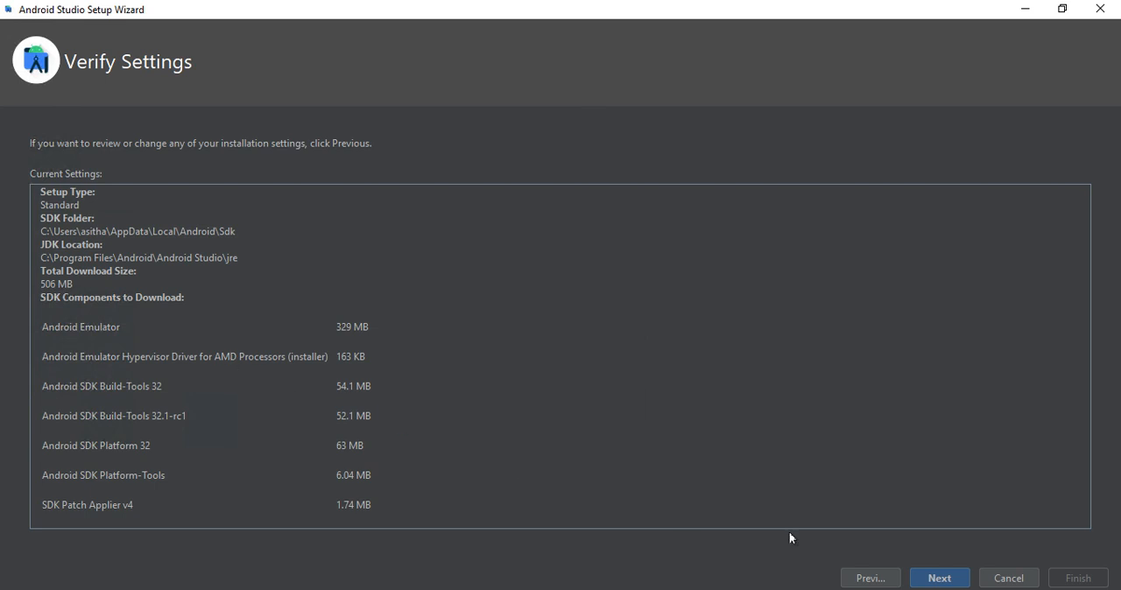
pyautogui.click(929, 578)
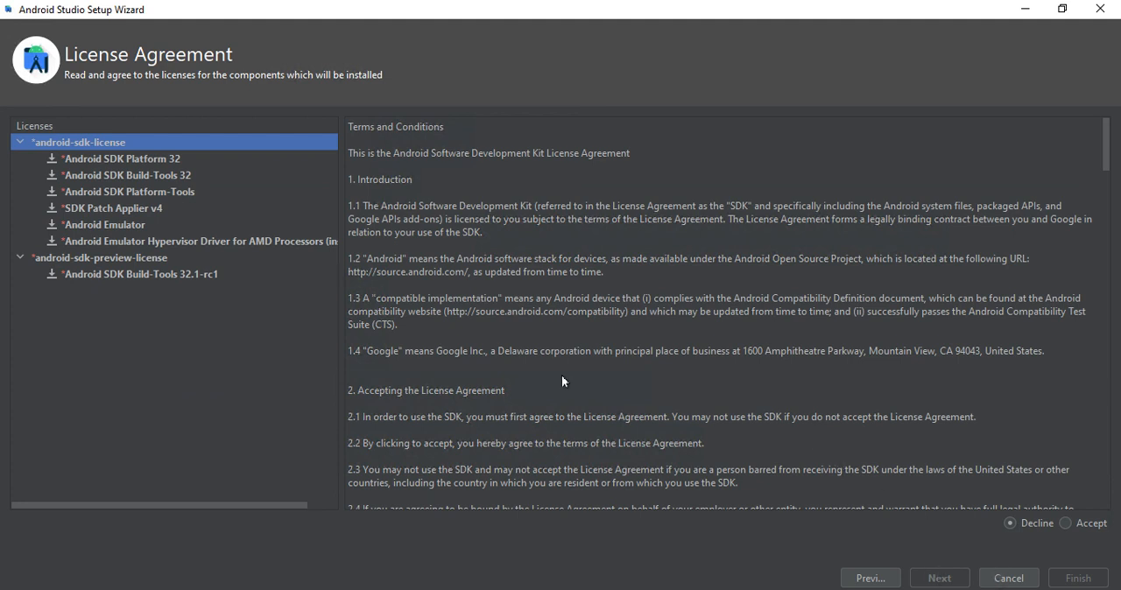
# - Review the components and terms under android-sdk-license, including Android Emulator, and accept that license
pyautogui.click(150, 157)
pyautogui.click(138, 179)
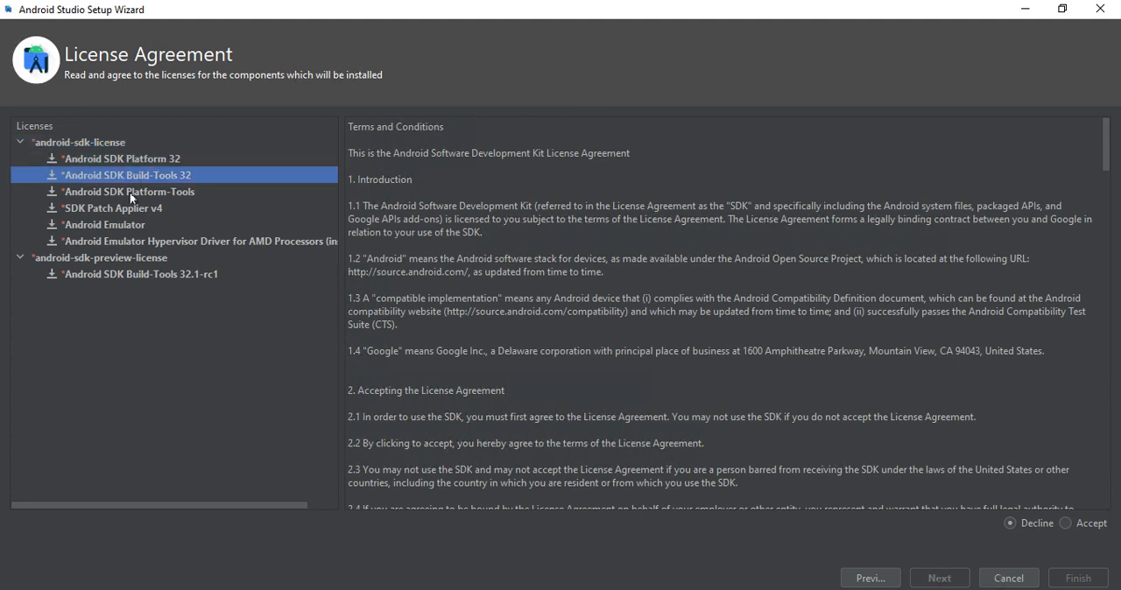
pyautogui.click(130, 191)
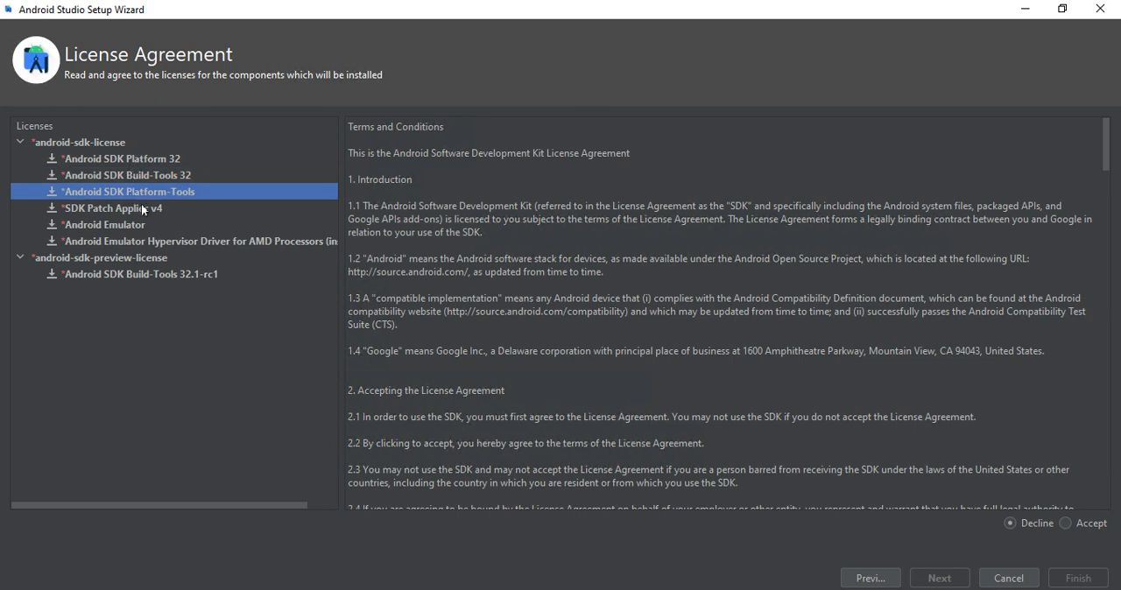
pyautogui.click(128, 225)
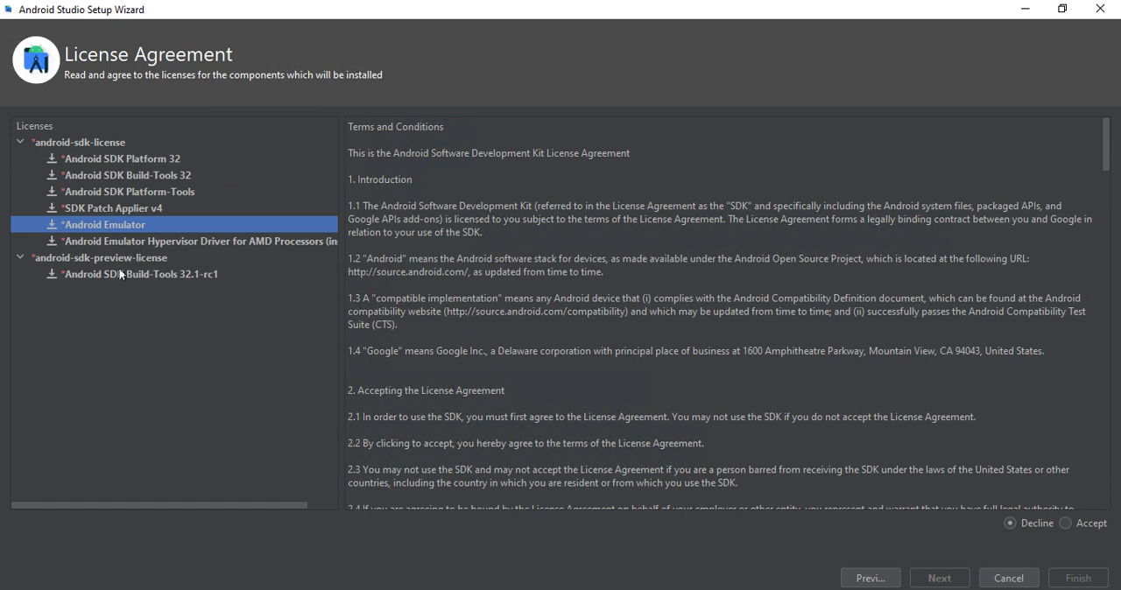
pyautogui.click(123, 274)
pyautogui.click(126, 227)
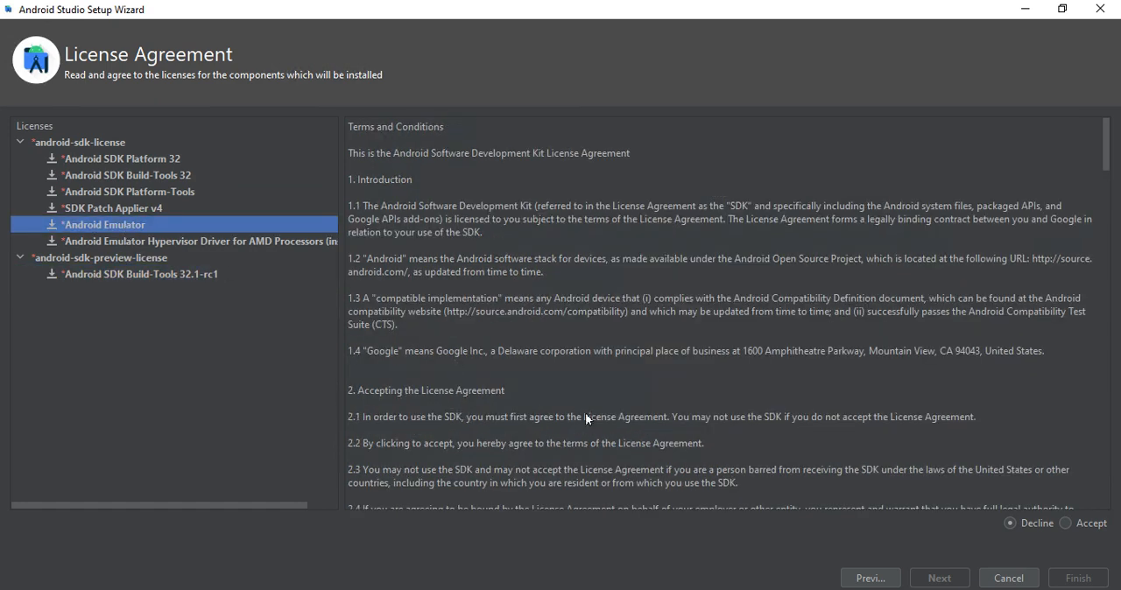
pyautogui.scroll(-20, 584, 418)
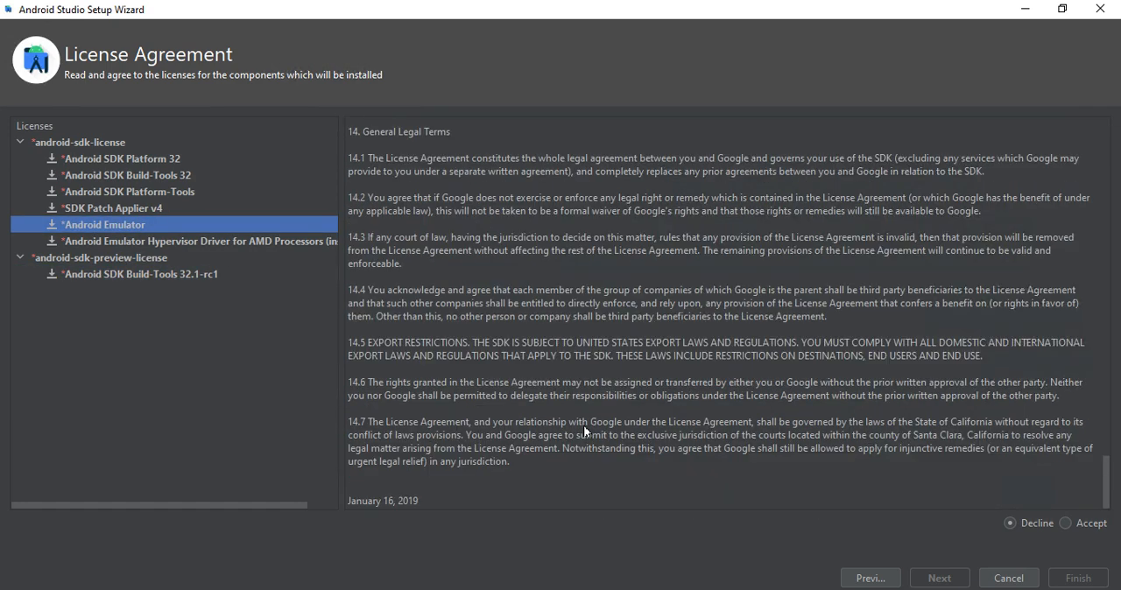
pyautogui.scroll(20, 585, 430)
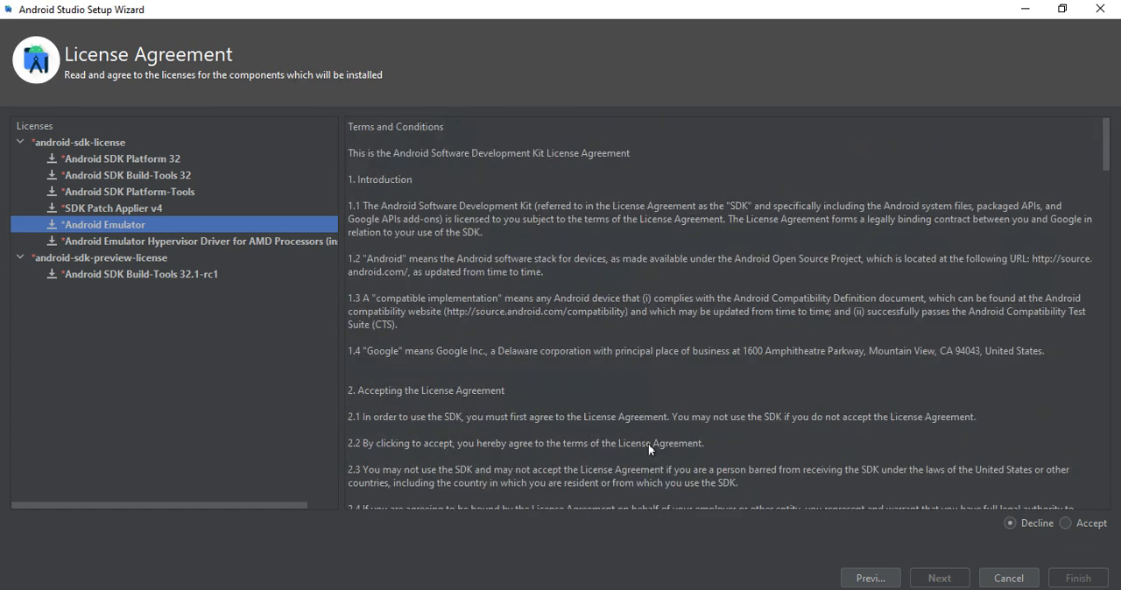
pyautogui.click(1063, 521)
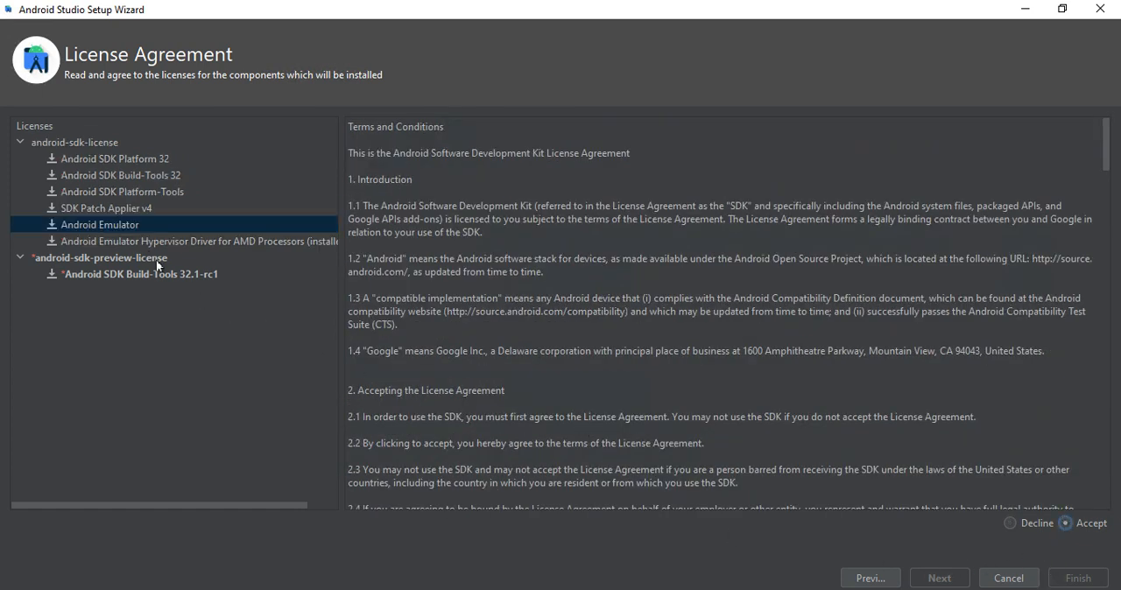
# - Accept the android-sdk-preview-license for Android SDK Build-Tools 32.1-rc1 and start the component download
pyautogui.click(134, 225)
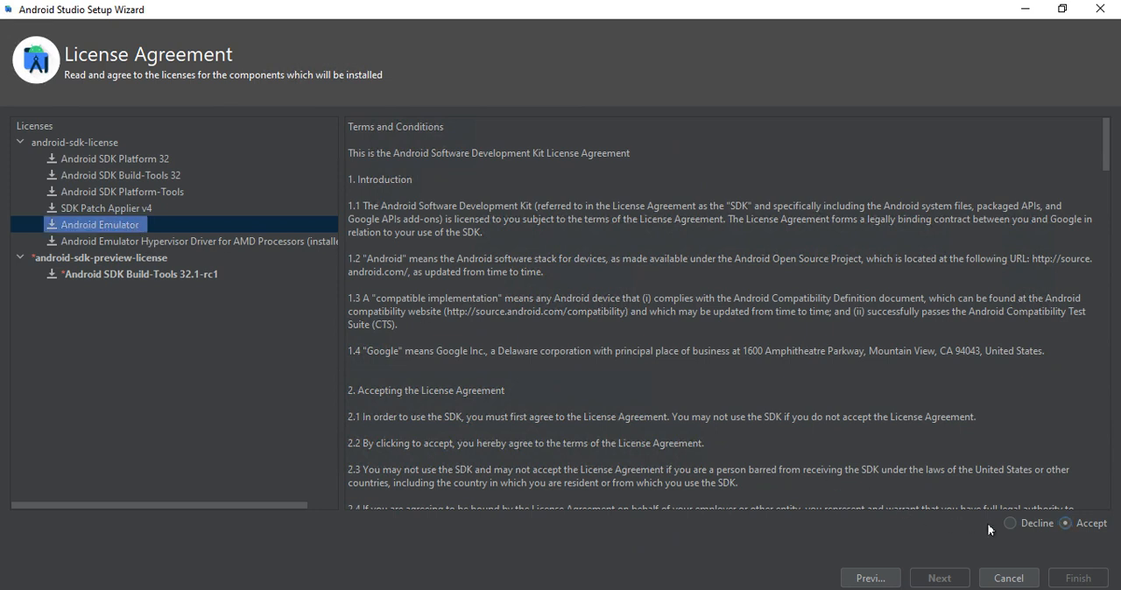
pyautogui.click(114, 159)
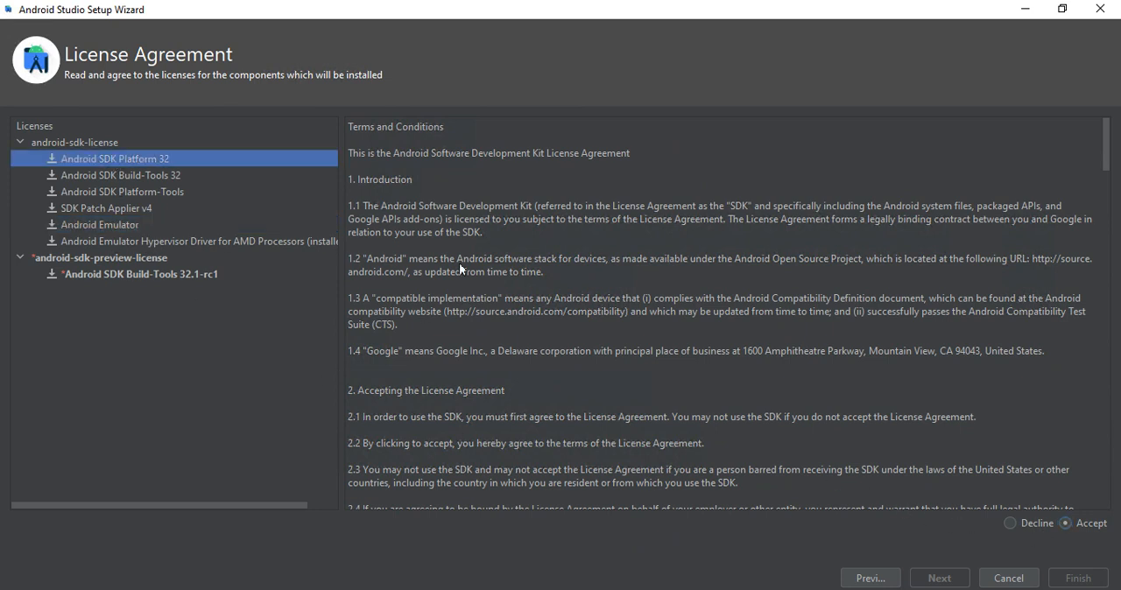
pyautogui.click(179, 172)
pyautogui.click(175, 190)
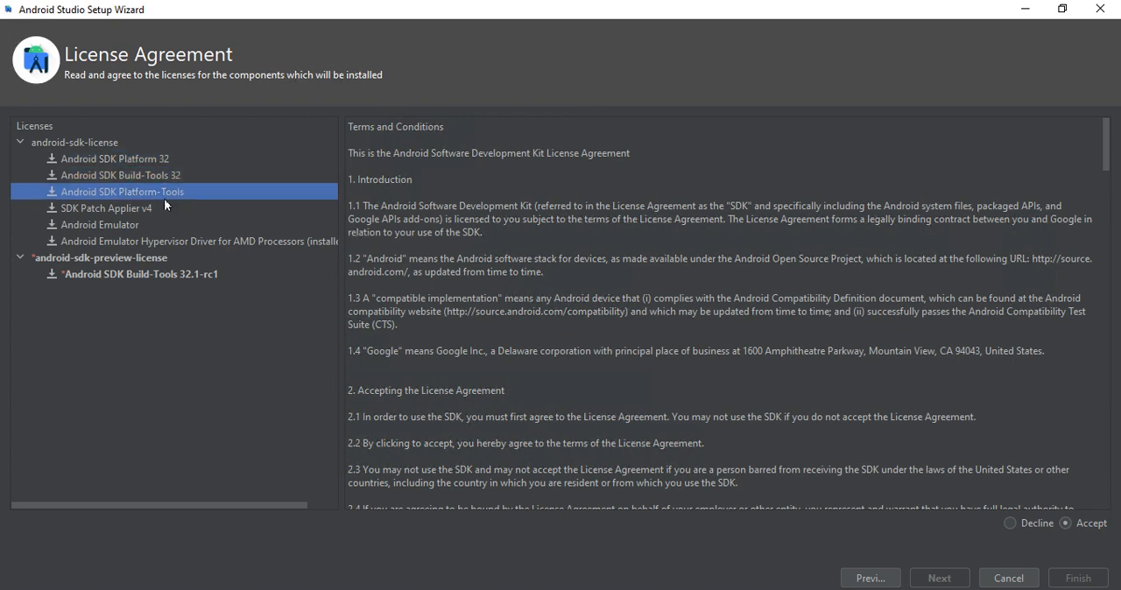
pyautogui.click(158, 207)
pyautogui.click(143, 227)
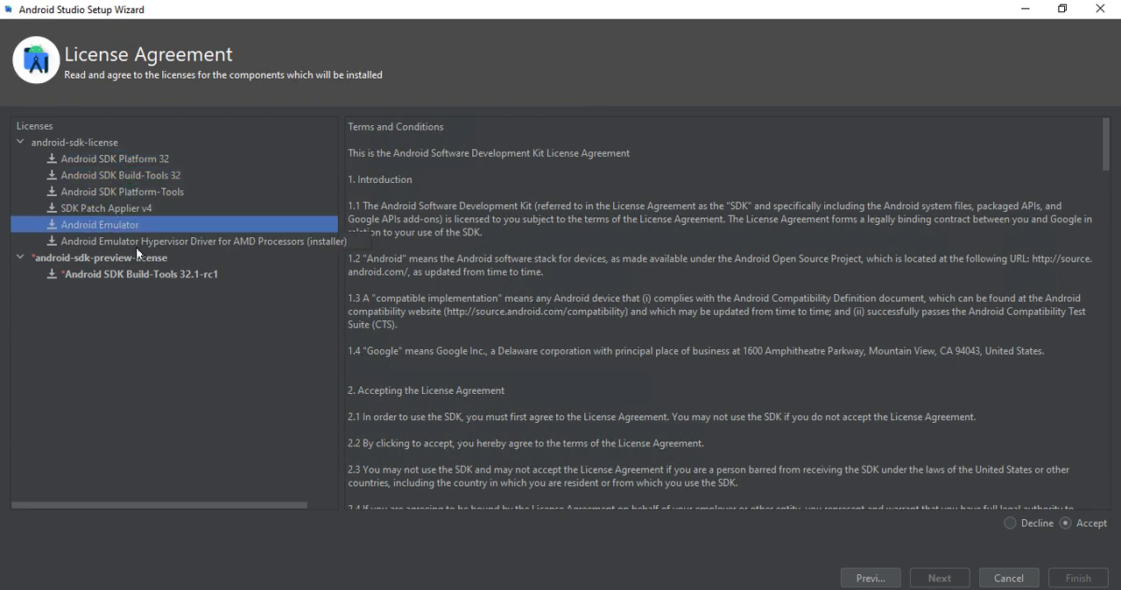
pyautogui.click(136, 243)
pyautogui.click(128, 272)
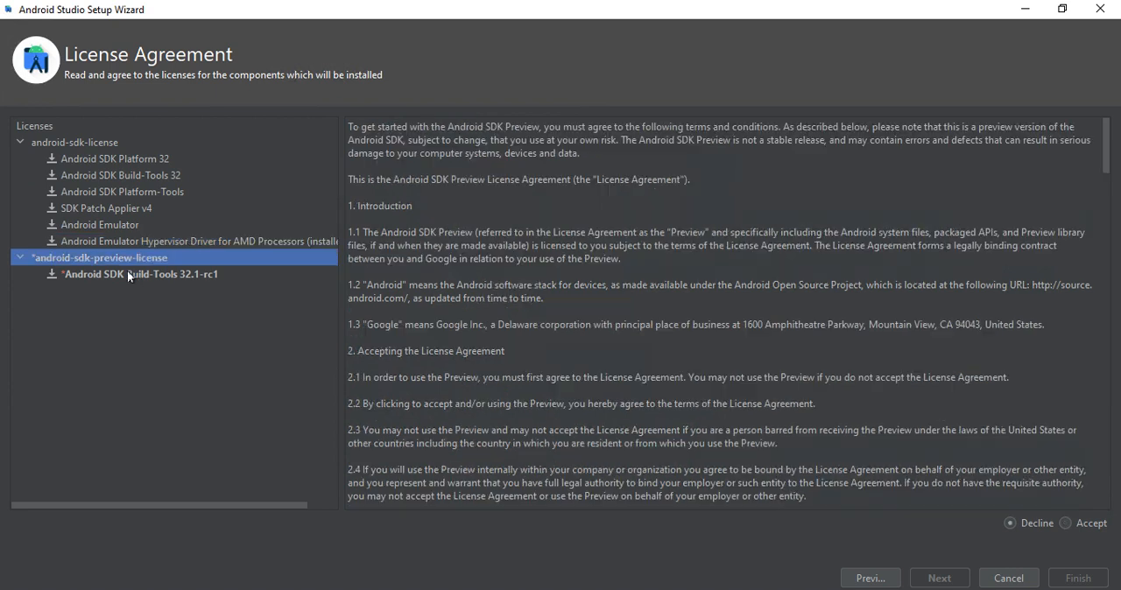
pyautogui.click(1066, 523)
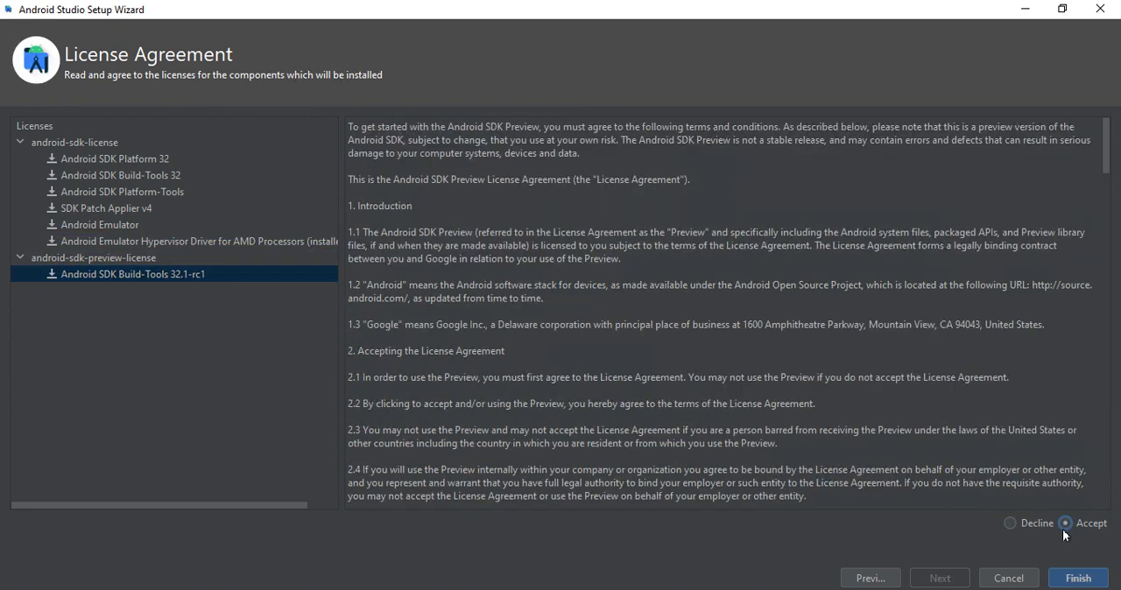
pyautogui.scroll(-10, 684, 464)
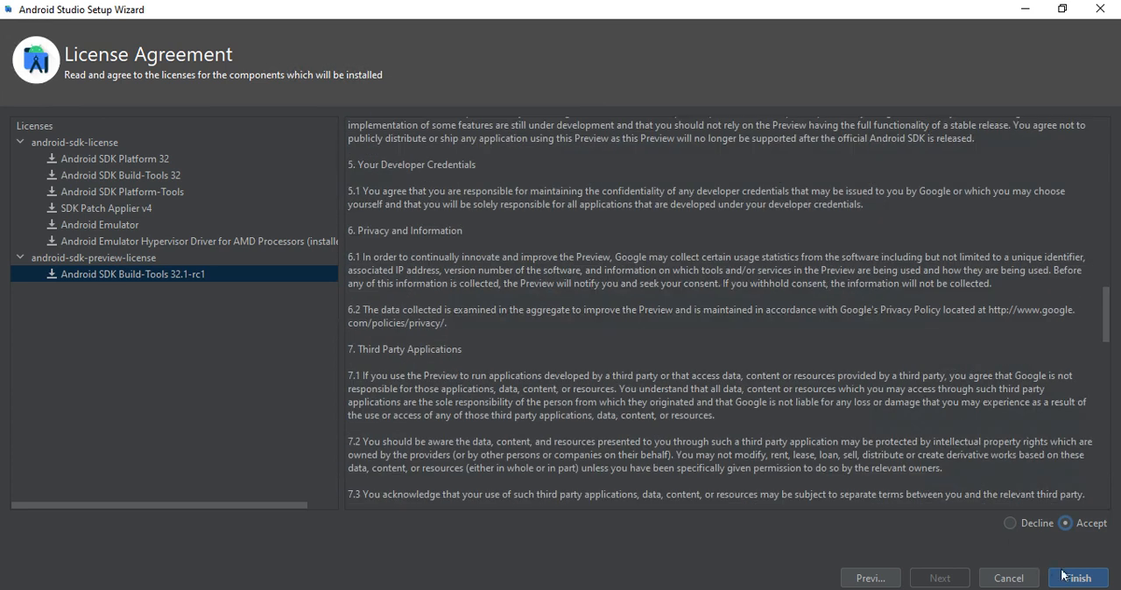
pyautogui.click(1063, 576)
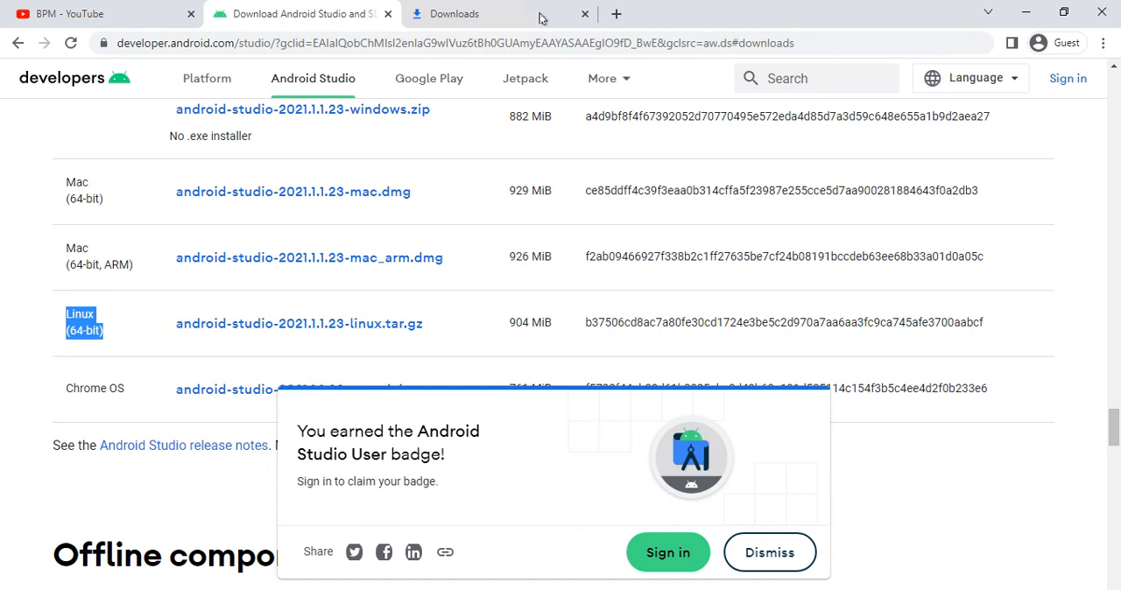
# - Switch to the browser, search for "fast" in a new tab and run the Fast.com internet speed test
pyautogui.click(612, 16)
pyautogui.write('fast')
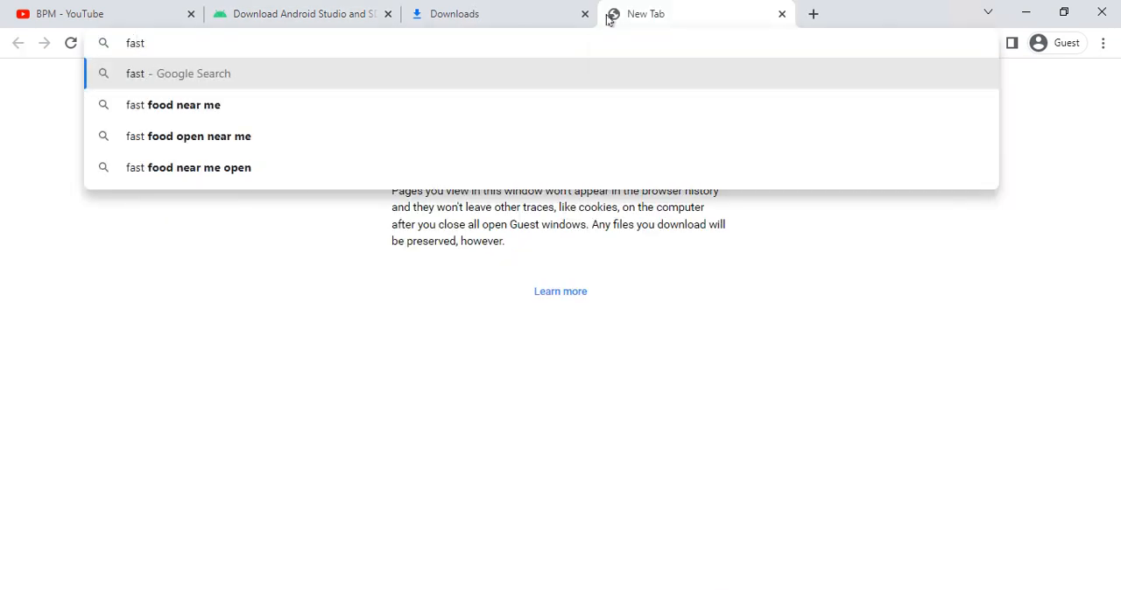
pyautogui.press('Return')
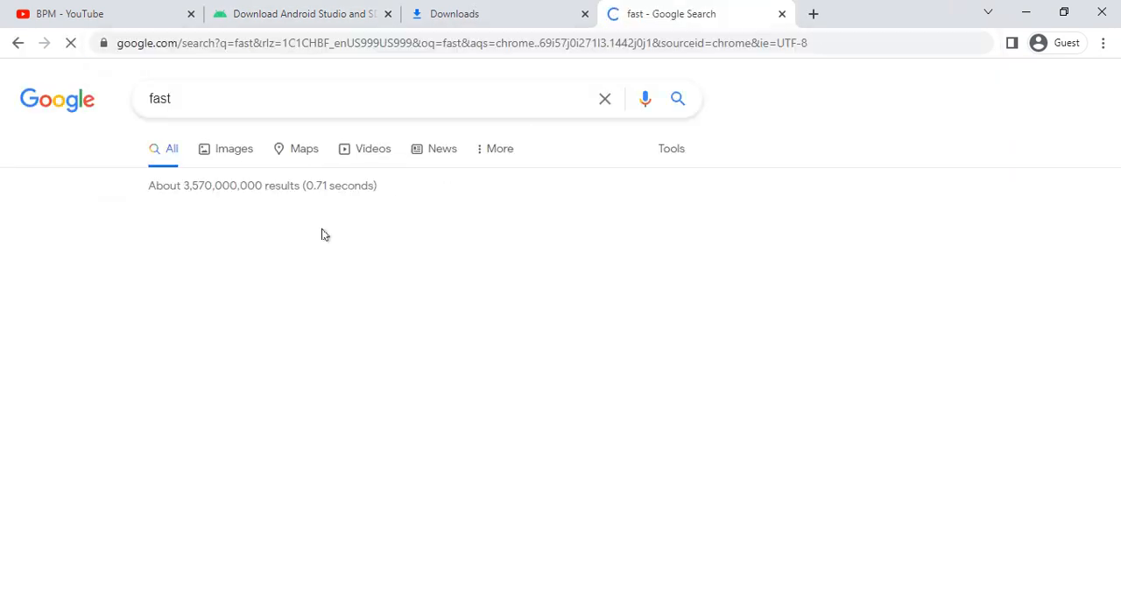
pyautogui.click(171, 300)
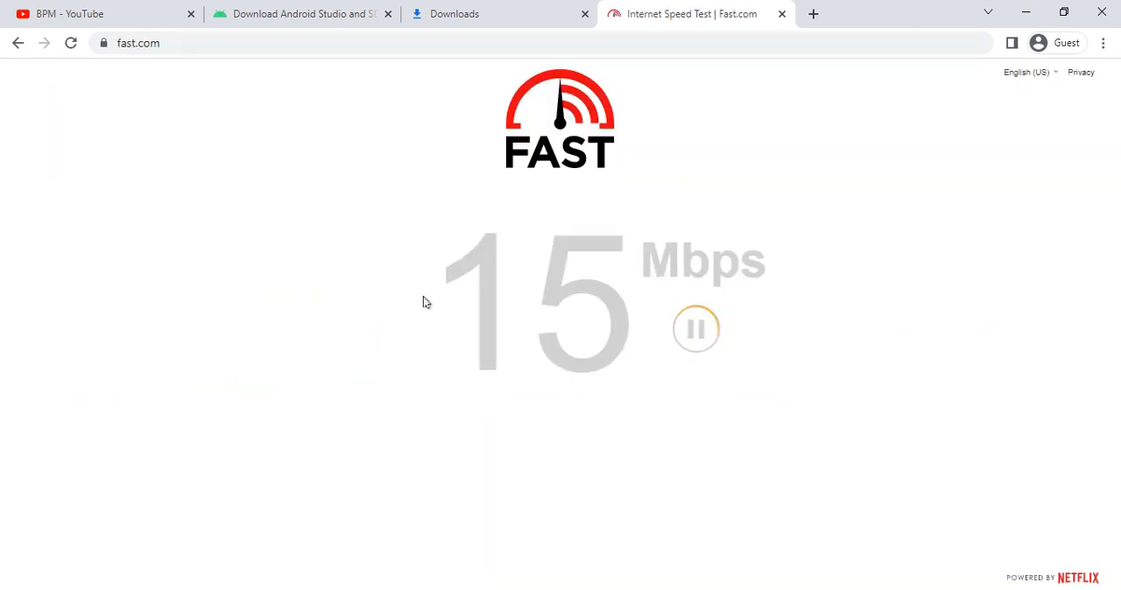
pyautogui.moveTo(425, 302); pyautogui.dragTo(772, 301)
pyautogui.click(847, 342)
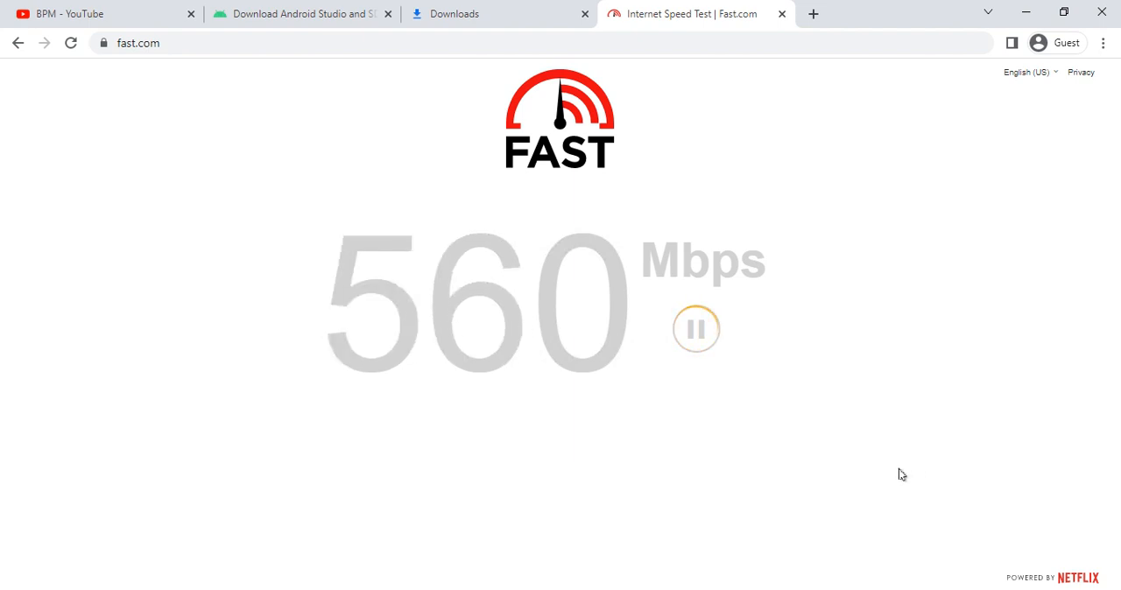
# - Return to the Android Studio Setup Wizard, show the component download details and finish the setup
pyautogui.hotkey('alt', 'Tab')
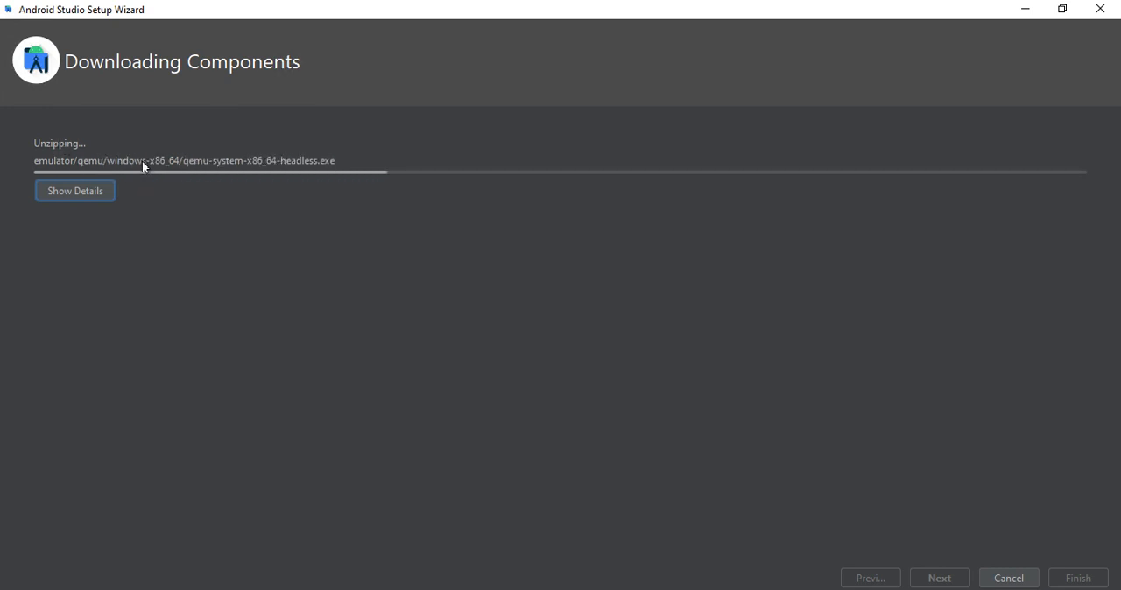
pyautogui.click(75, 190)
pyautogui.moveTo(105, 281); pyautogui.dragTo(324, 390)
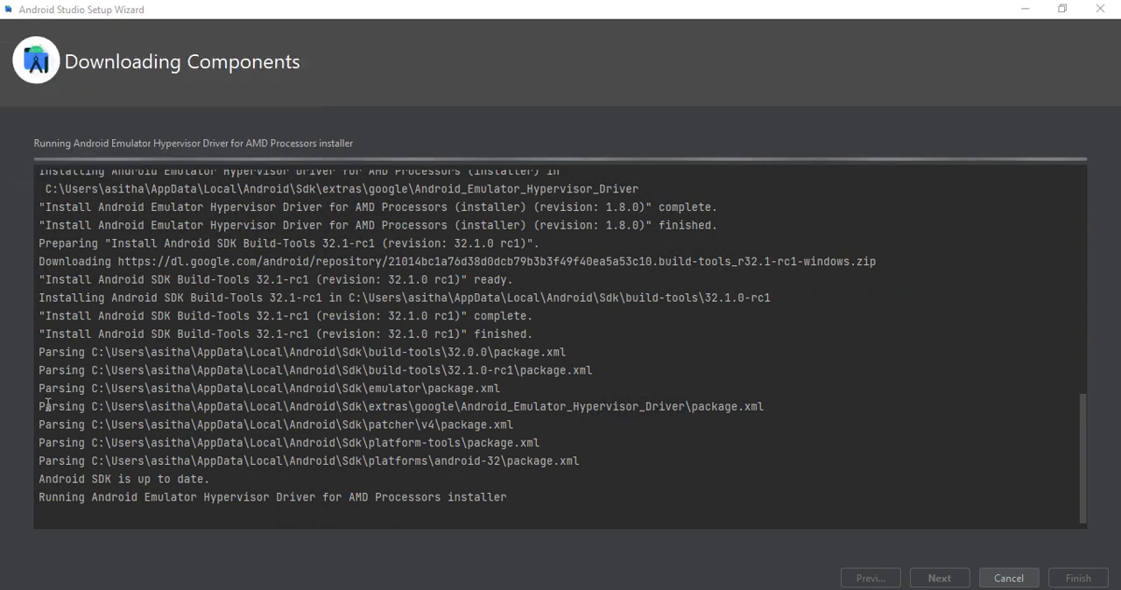
pyautogui.moveTo(44, 406); pyautogui.dragTo(262, 421)
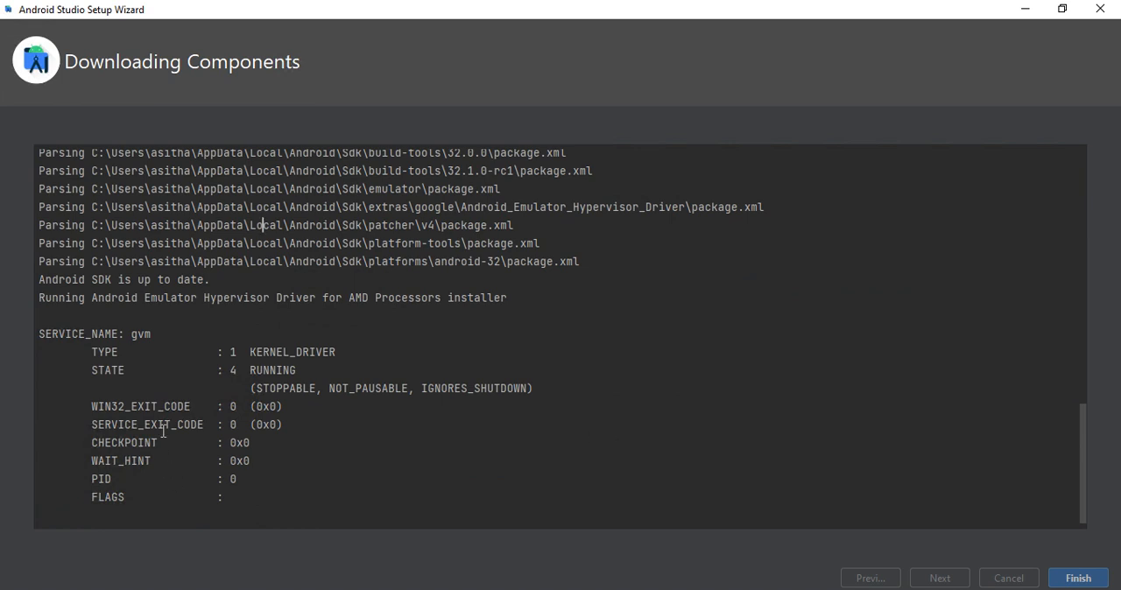
pyautogui.click(1060, 578)
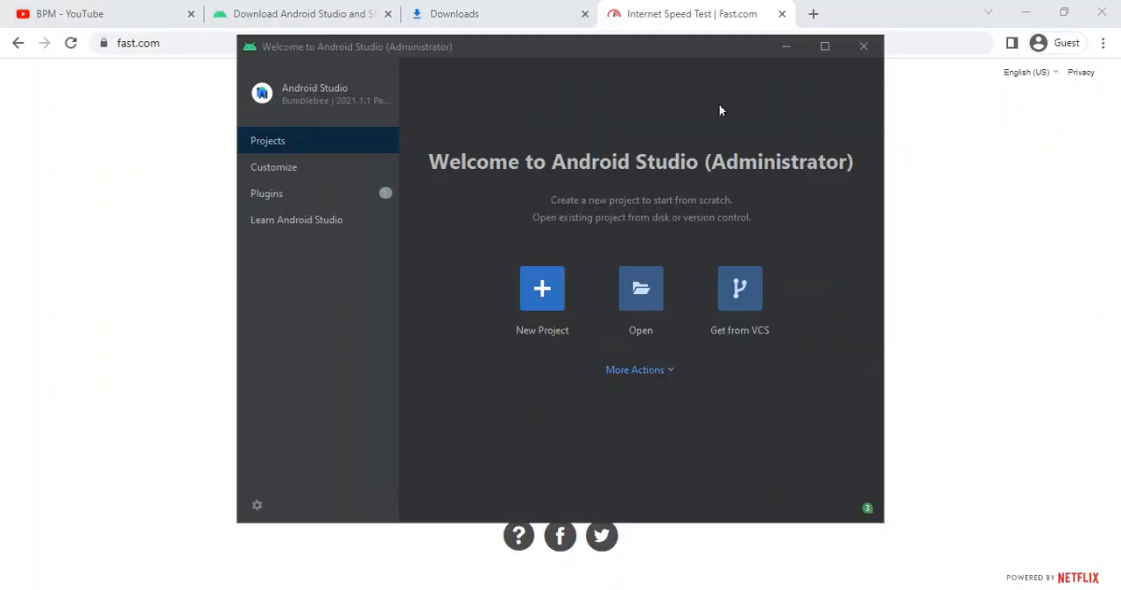
# - Maximize the welcome window and look through its Customize, Plugins and Learn Android Studio pages, including the color theme options
pyautogui.click(824, 46)
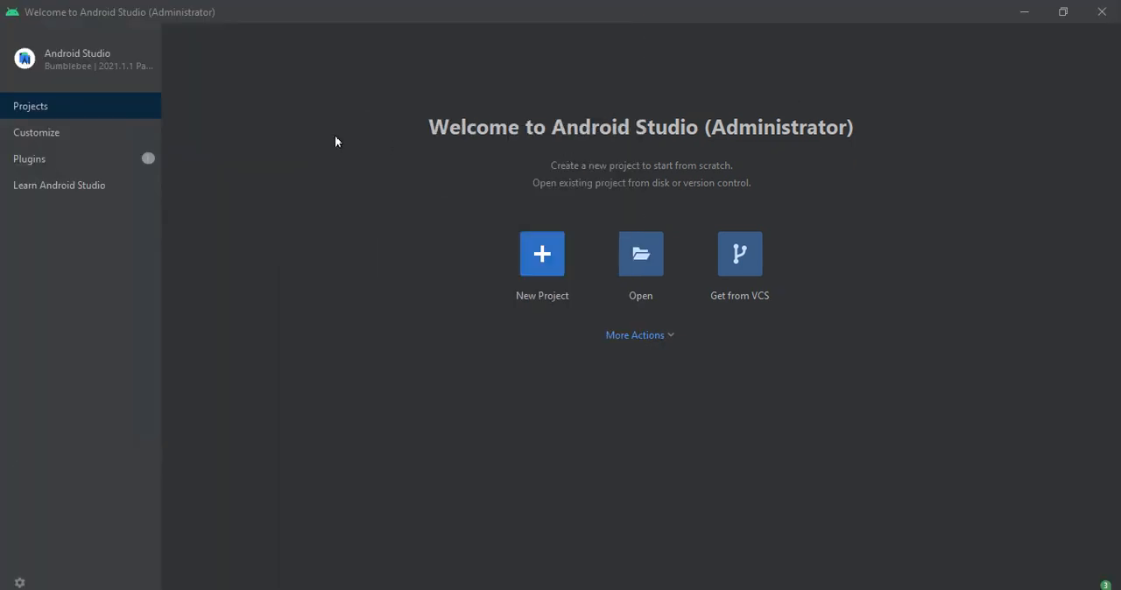
pyautogui.click(31, 134)
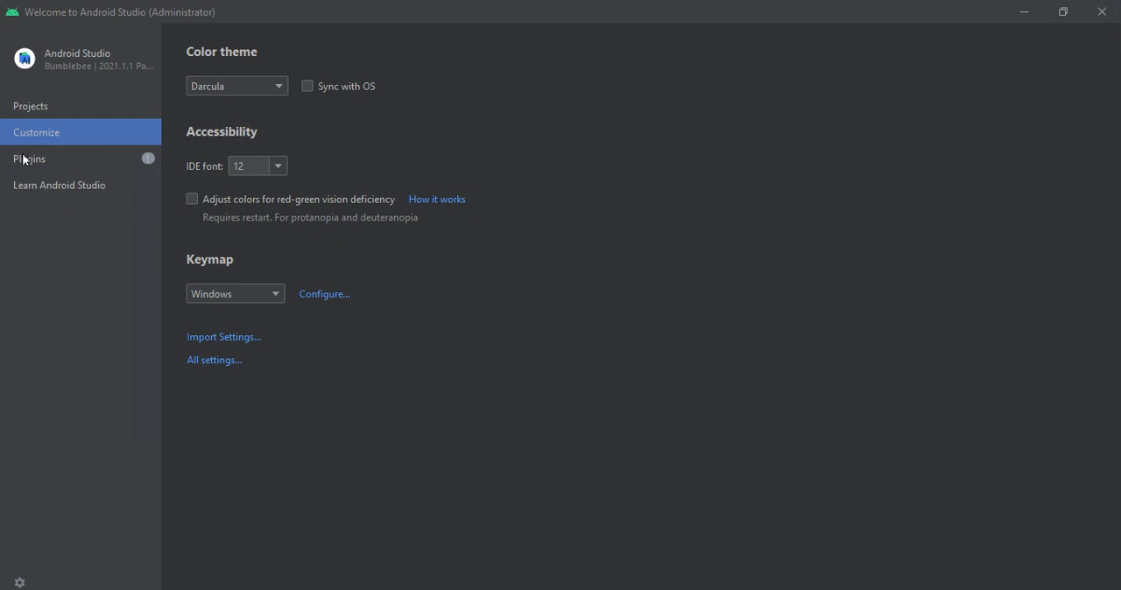
pyautogui.click(26, 160)
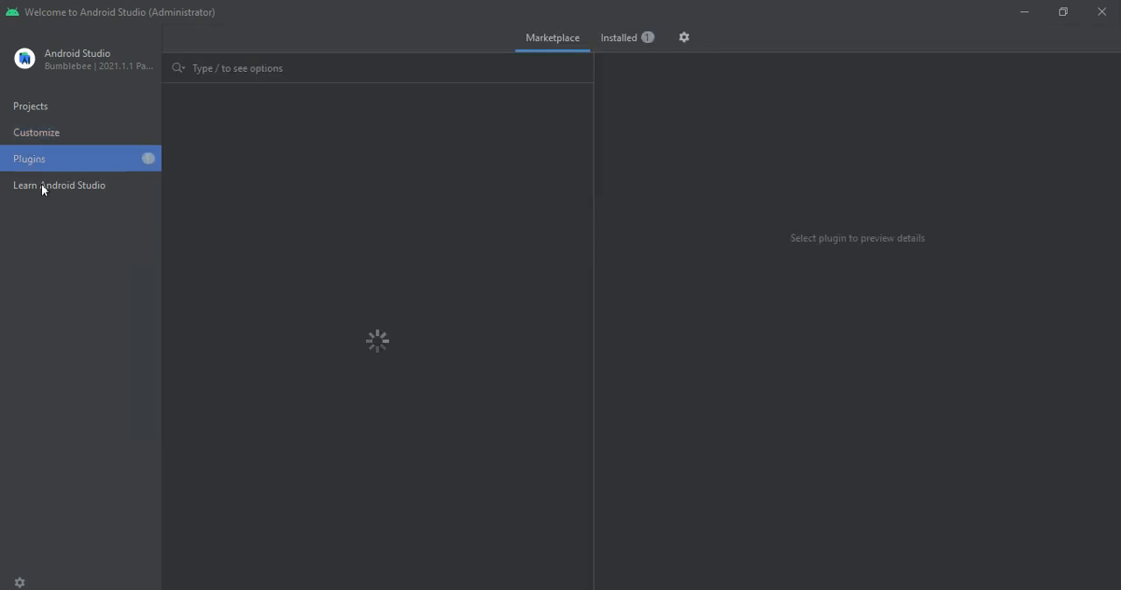
pyautogui.click(41, 187)
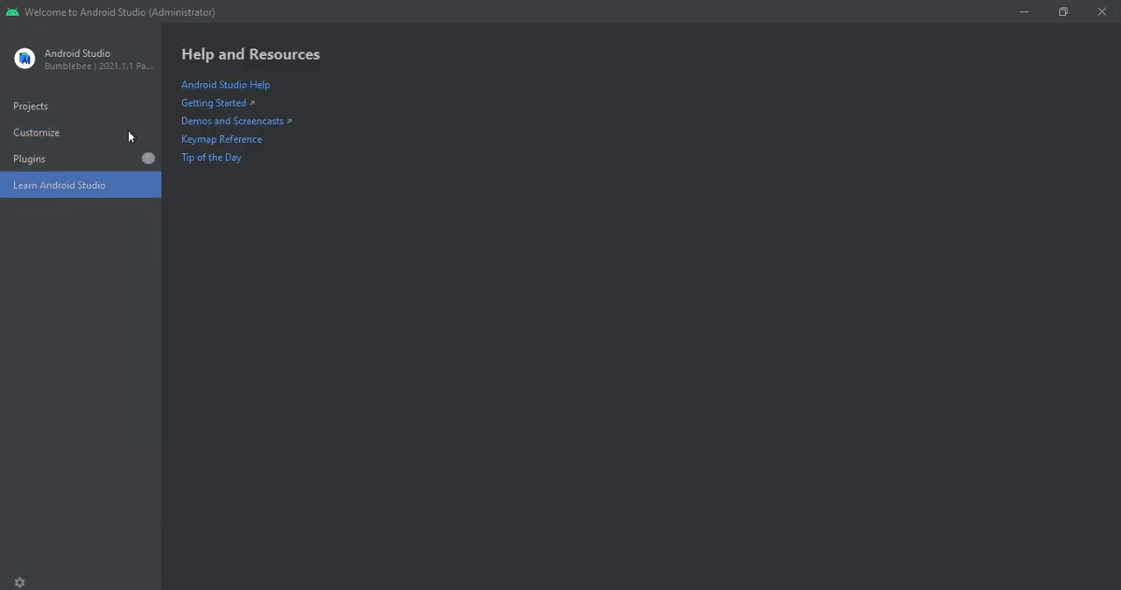
pyautogui.click(56, 138)
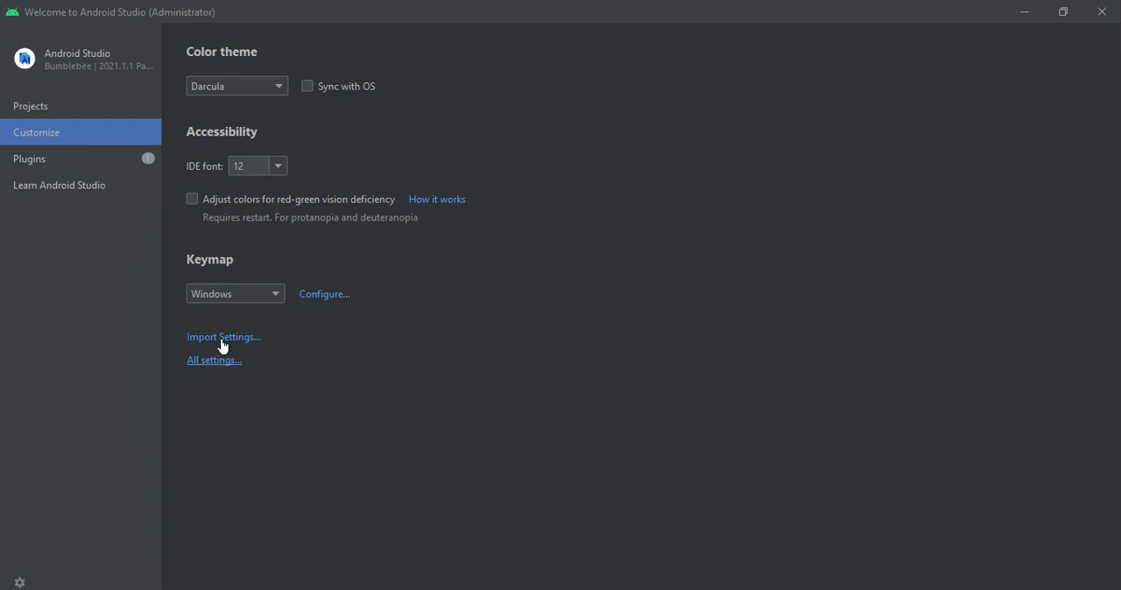
pyautogui.click(247, 87)
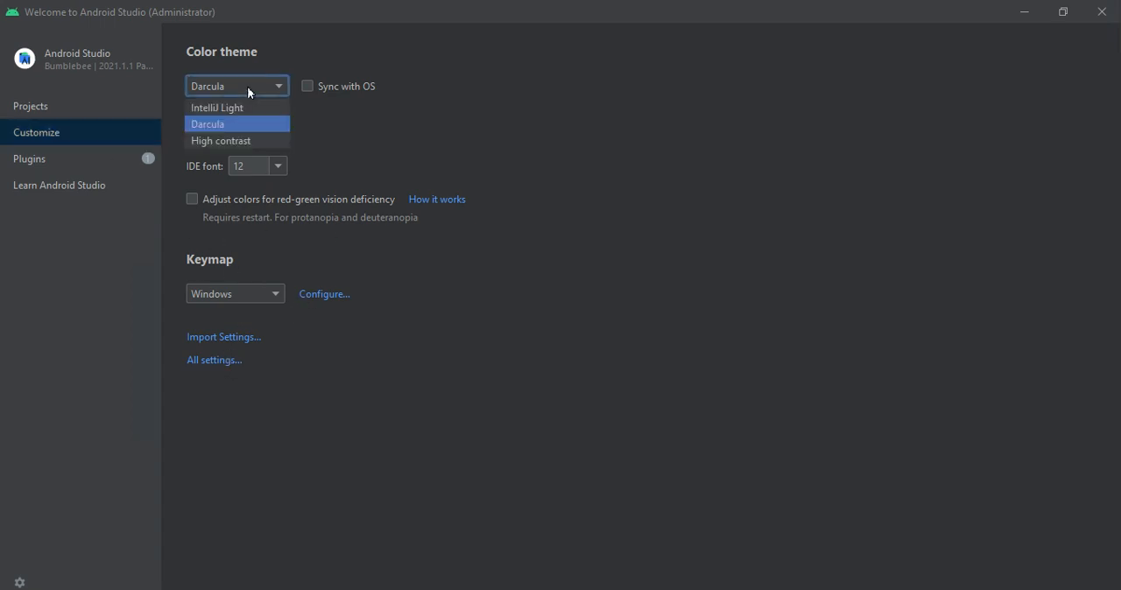
pyautogui.click(54, 108)
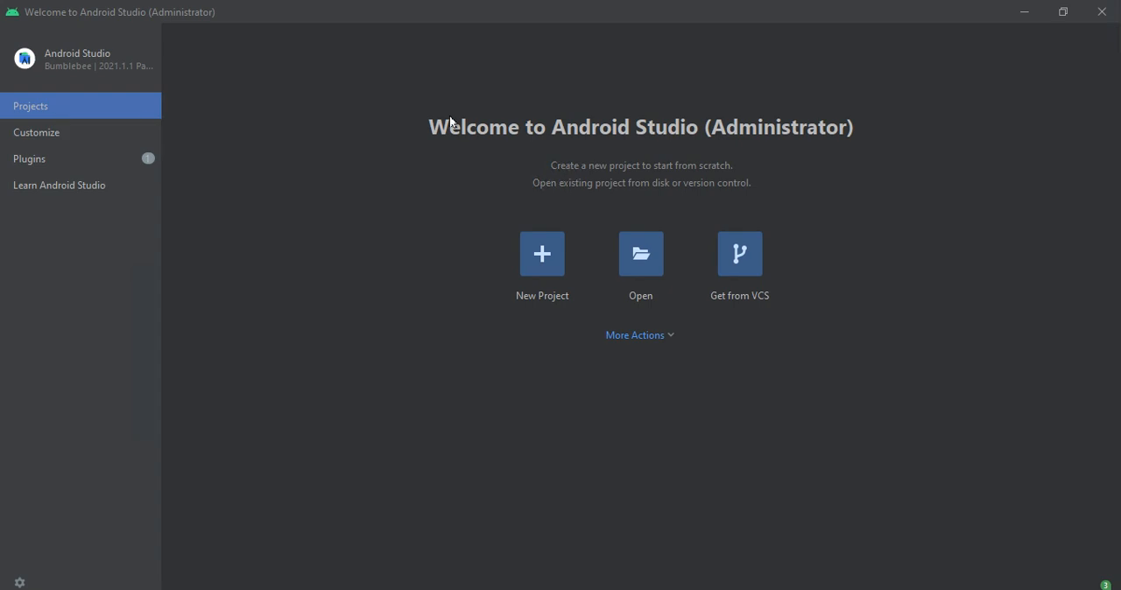
# - Create a new phone and tablet project from the Empty Compose Activity template, keeping the default name My Application and the default settings
pyautogui.click(542, 254)
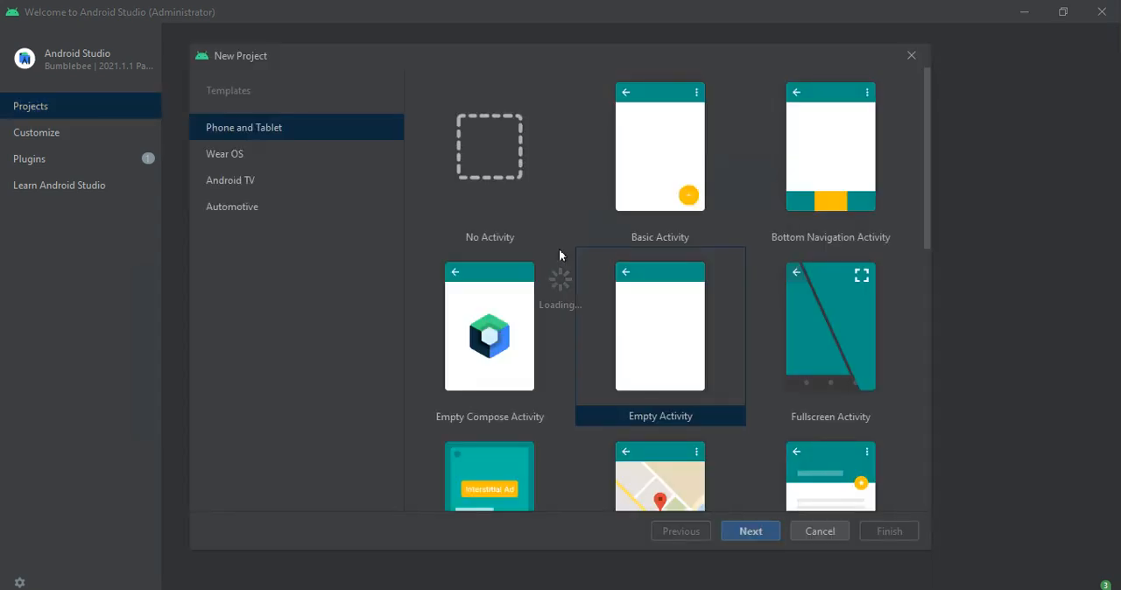
pyautogui.click(512, 330)
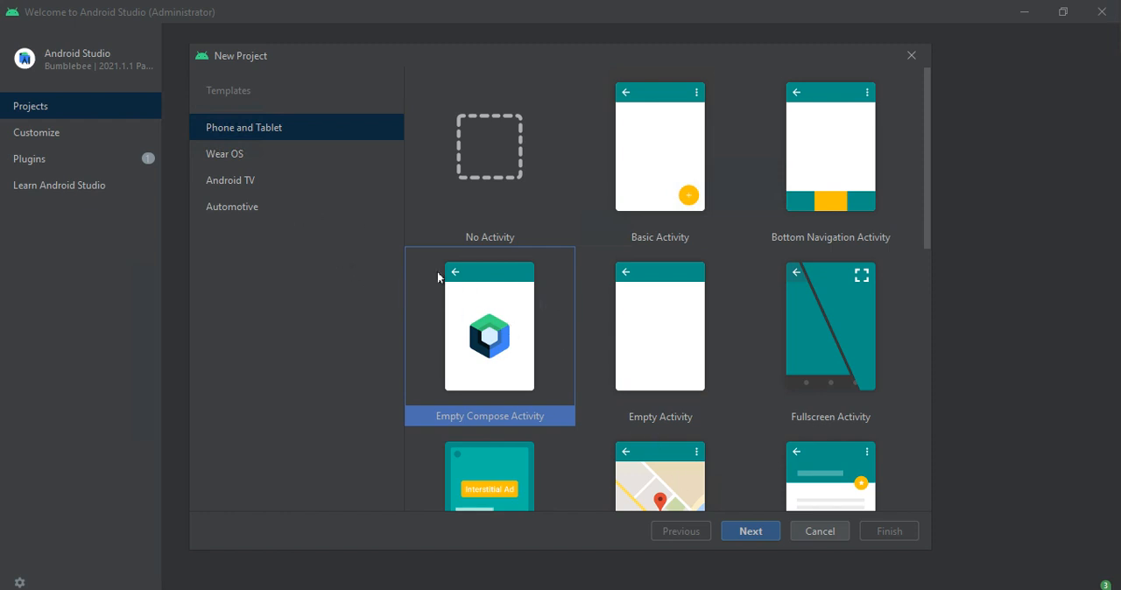
pyautogui.click(748, 530)
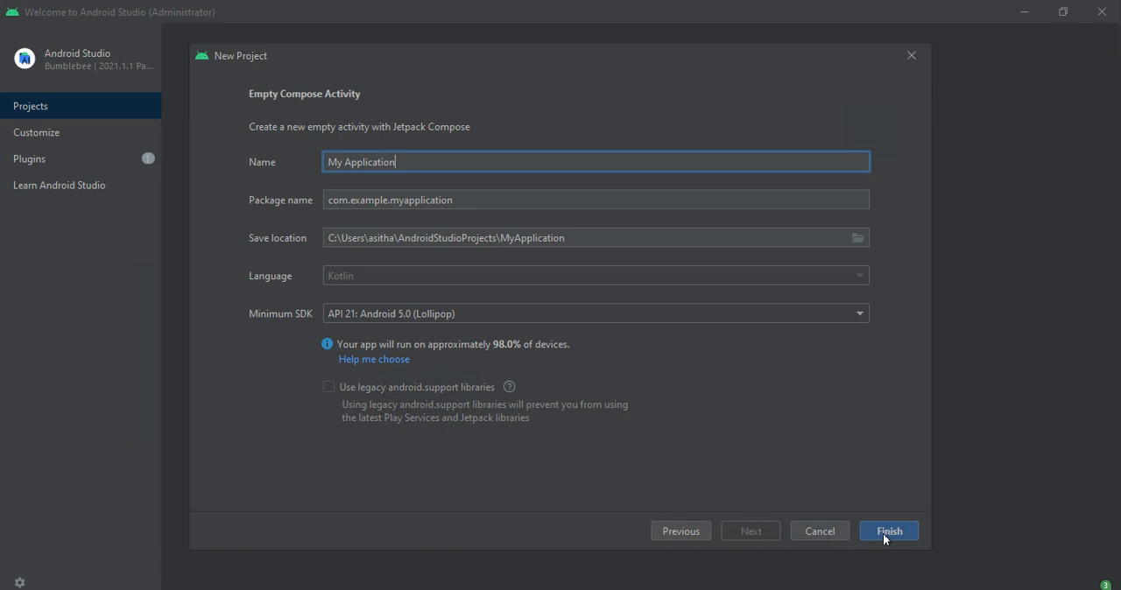
pyautogui.click(883, 533)
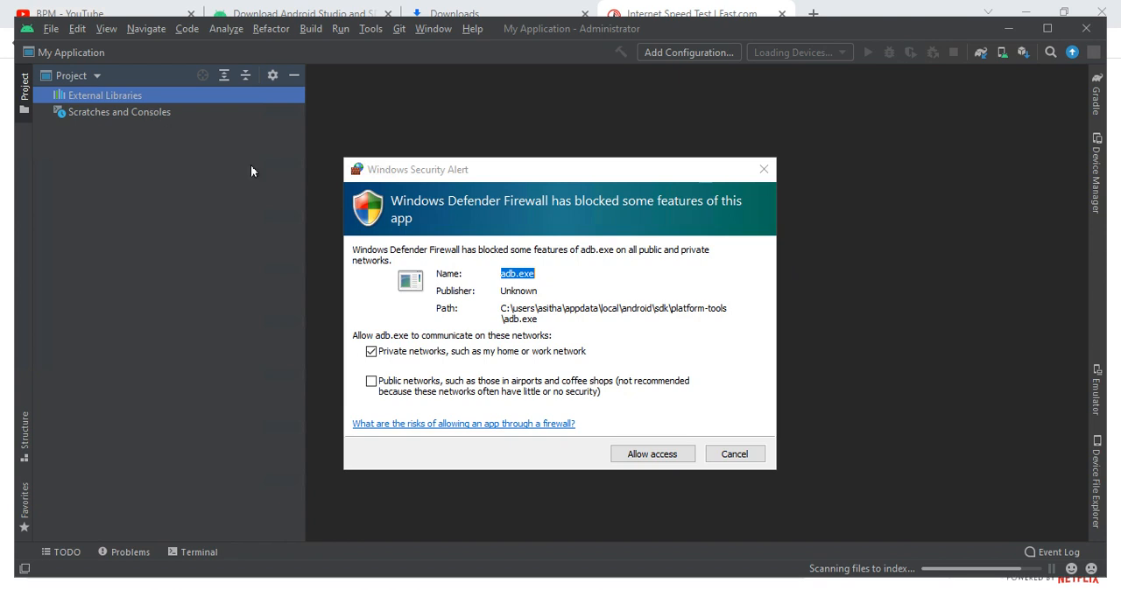
# - Allow adb.exe through the Windows firewall on both private and public networks, and view another Tip of the Day before dismissing the tips
pyautogui.click(371, 383)
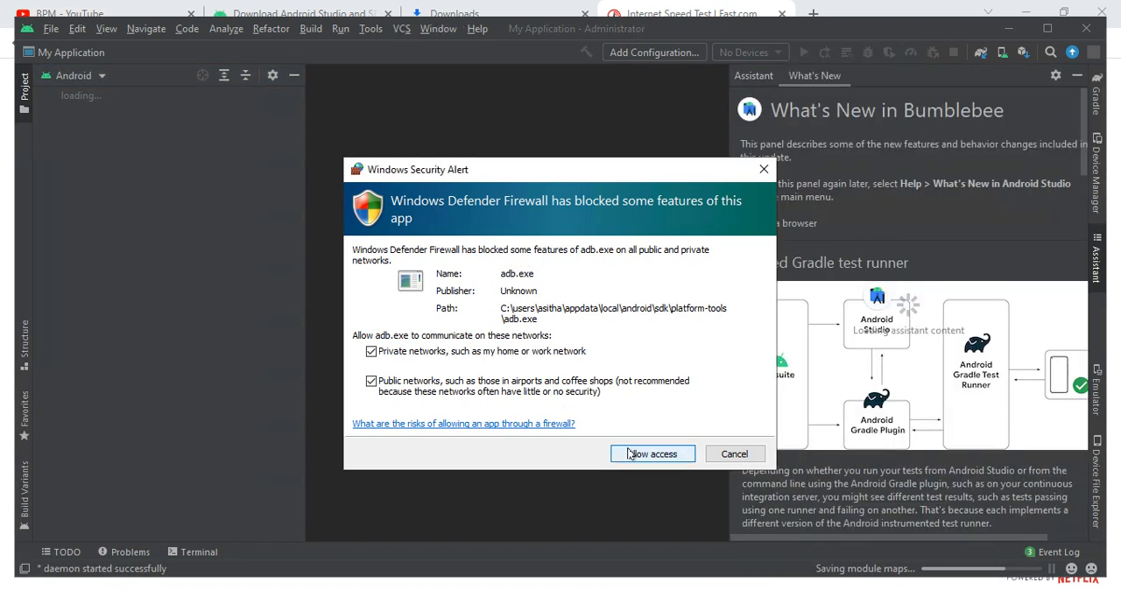
pyautogui.click(667, 449)
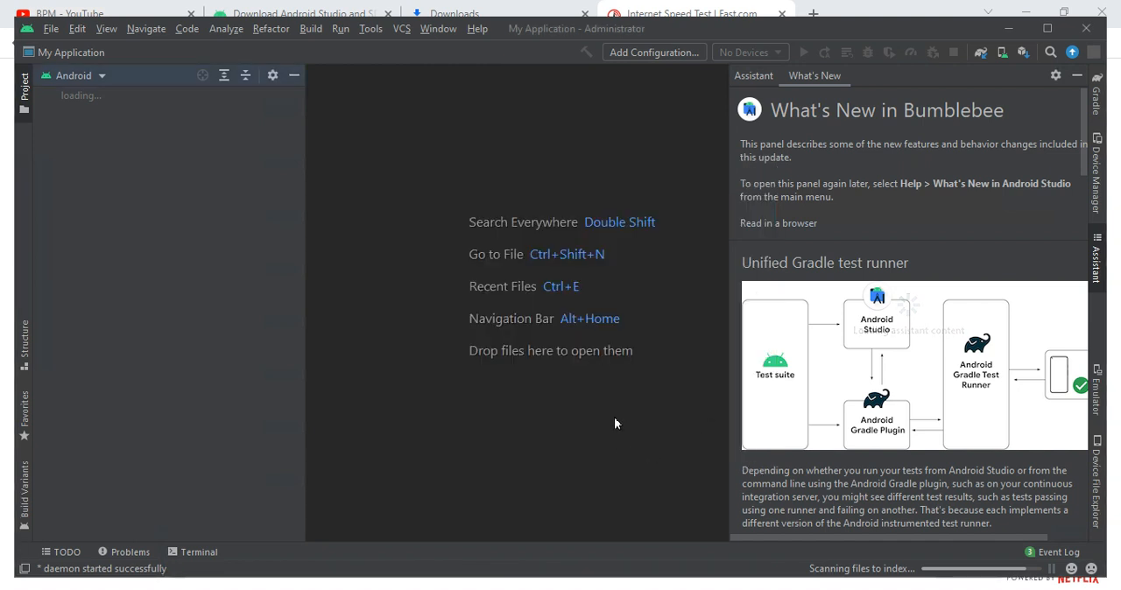
pyautogui.scroll(-5, 791, 324)
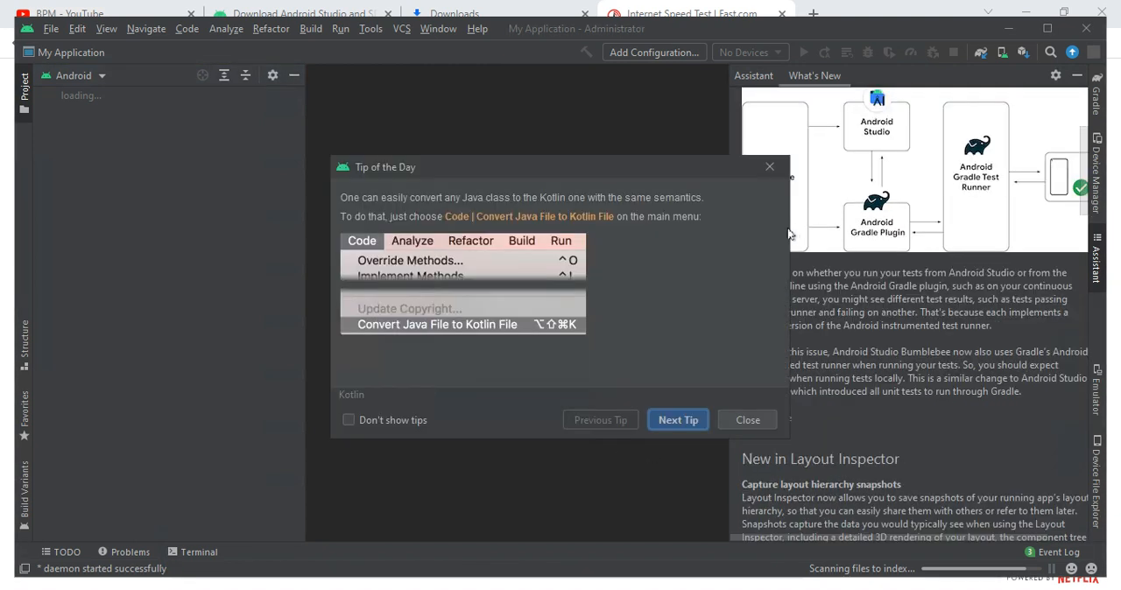
pyautogui.click(669, 420)
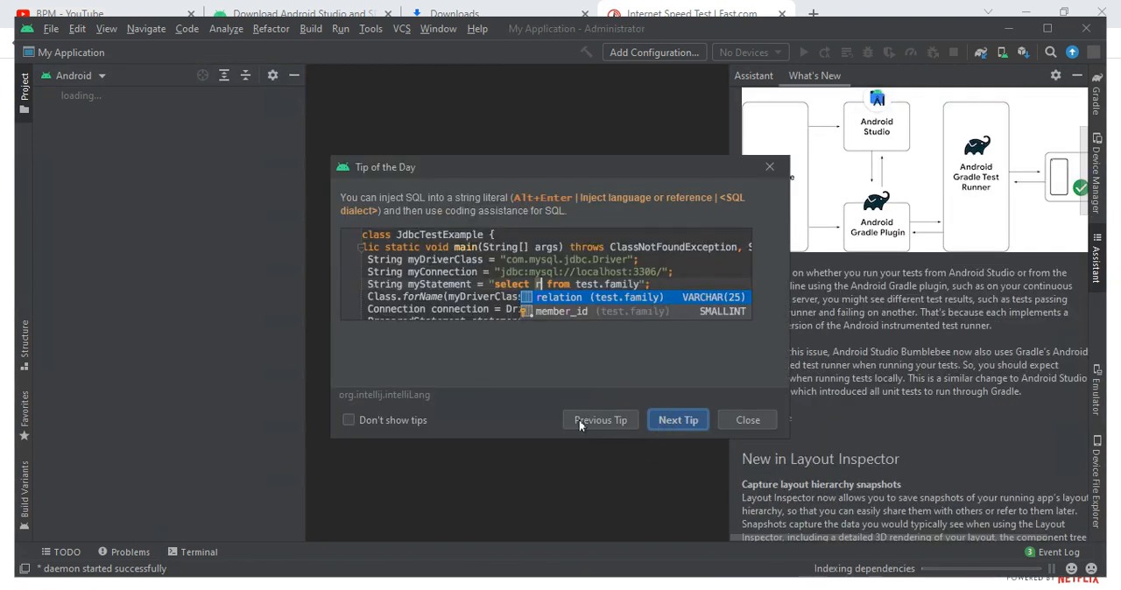
pyautogui.click(735, 419)
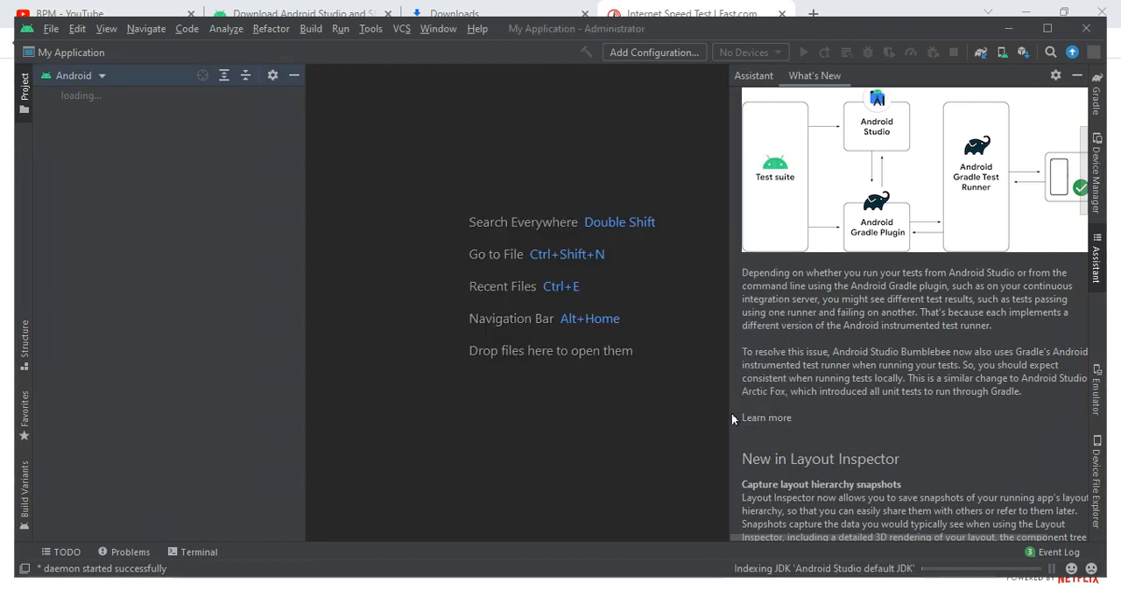
# - Switch the project view to Tests and show the Device Manager
pyautogui.click(83, 76)
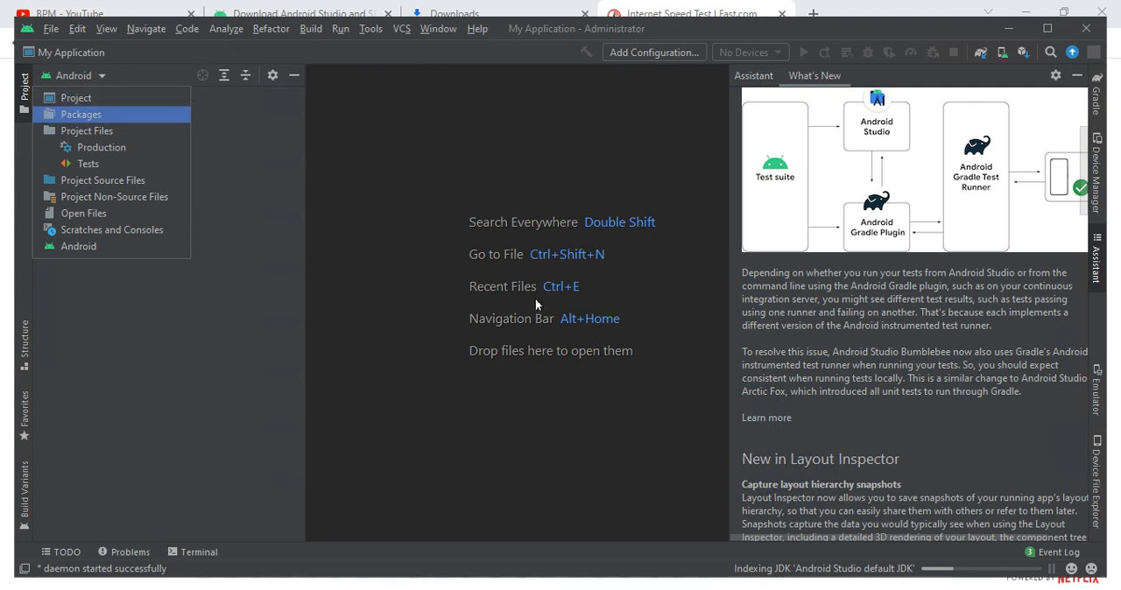
pyautogui.click(88, 163)
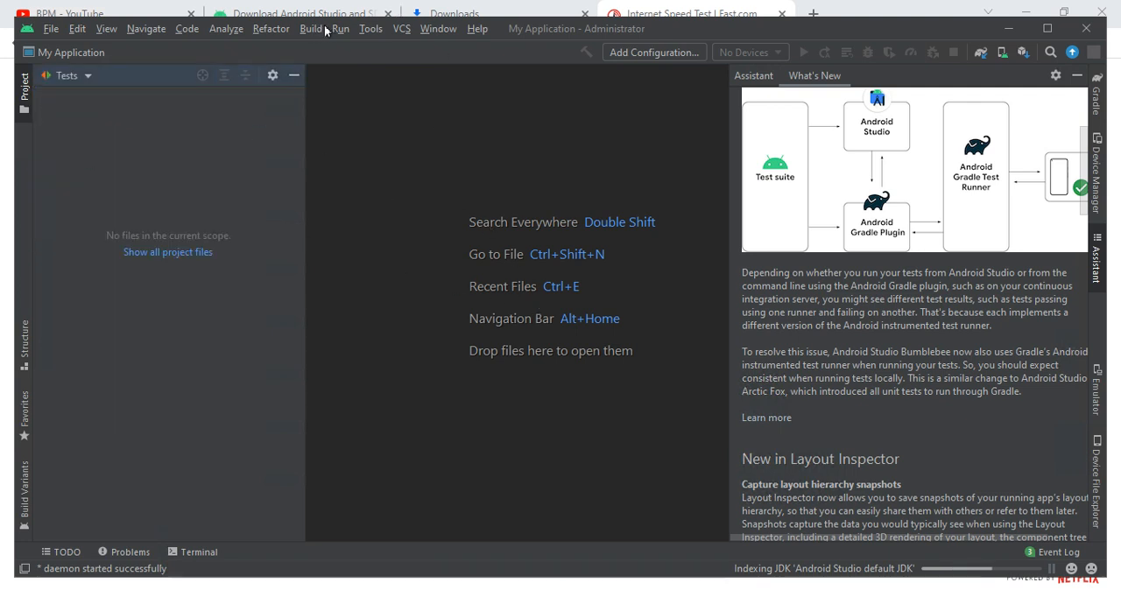
pyautogui.click(367, 30)
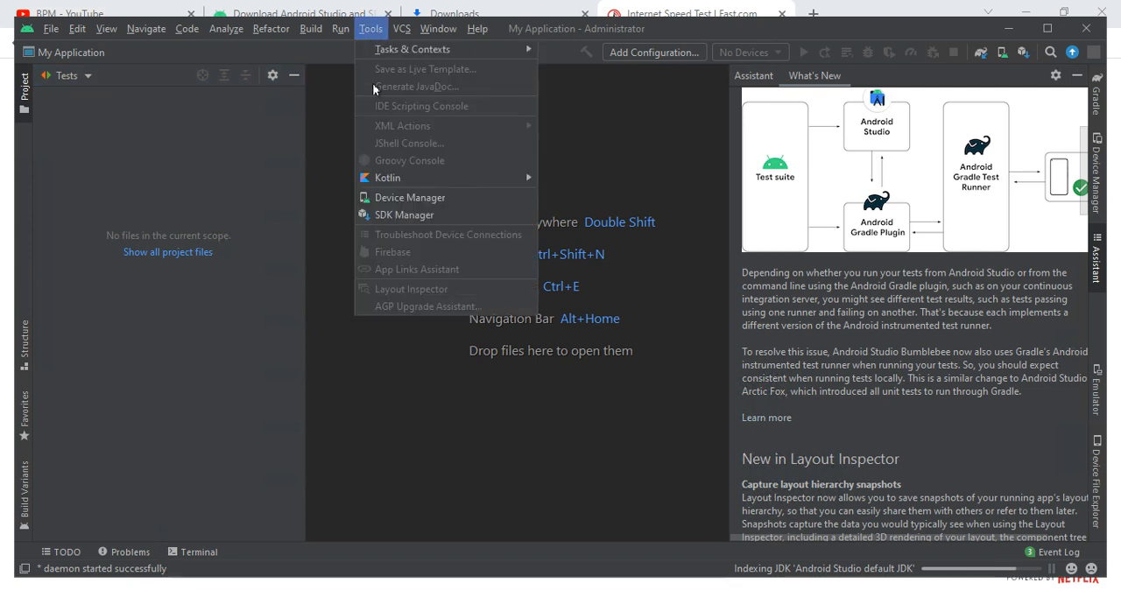
pyautogui.click(383, 197)
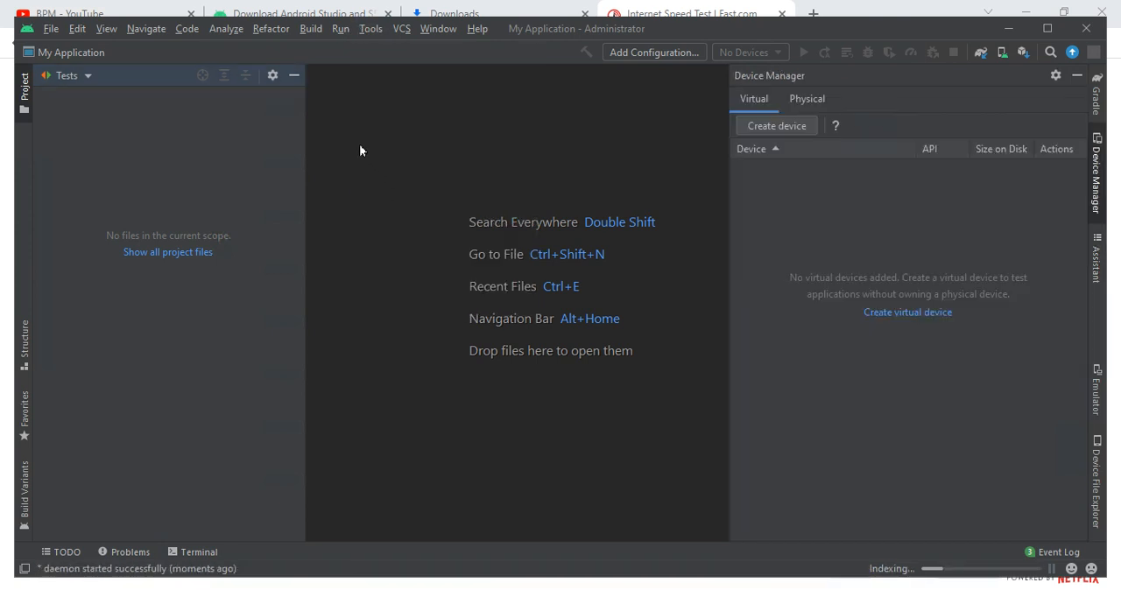
# - View the Android SDK settings through the SDK Manager and close them without making changes
pyautogui.click(370, 29)
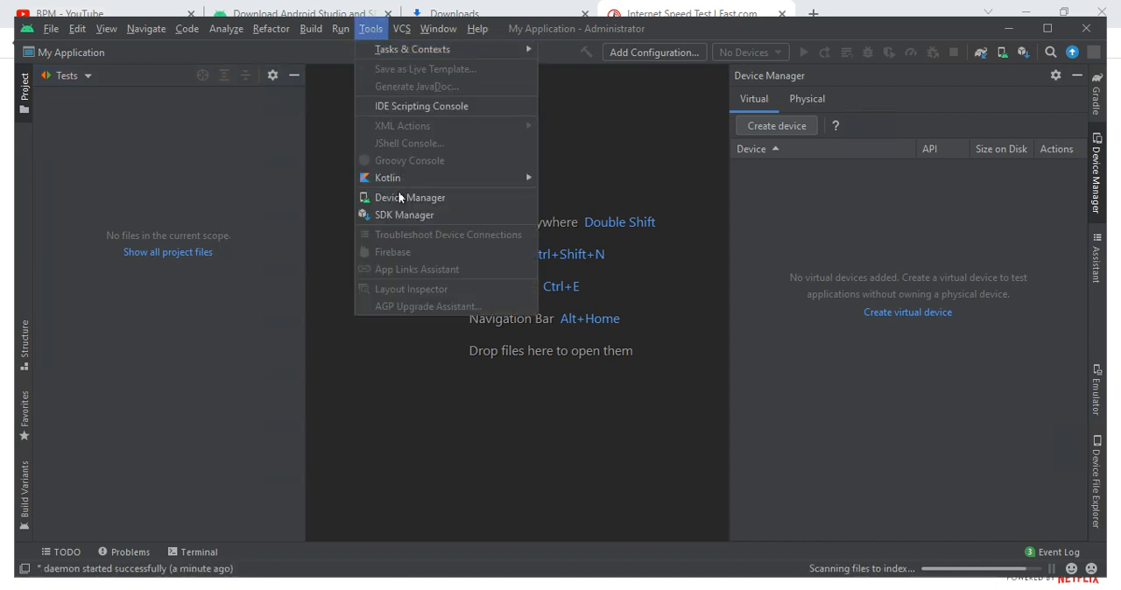
pyautogui.click(435, 215)
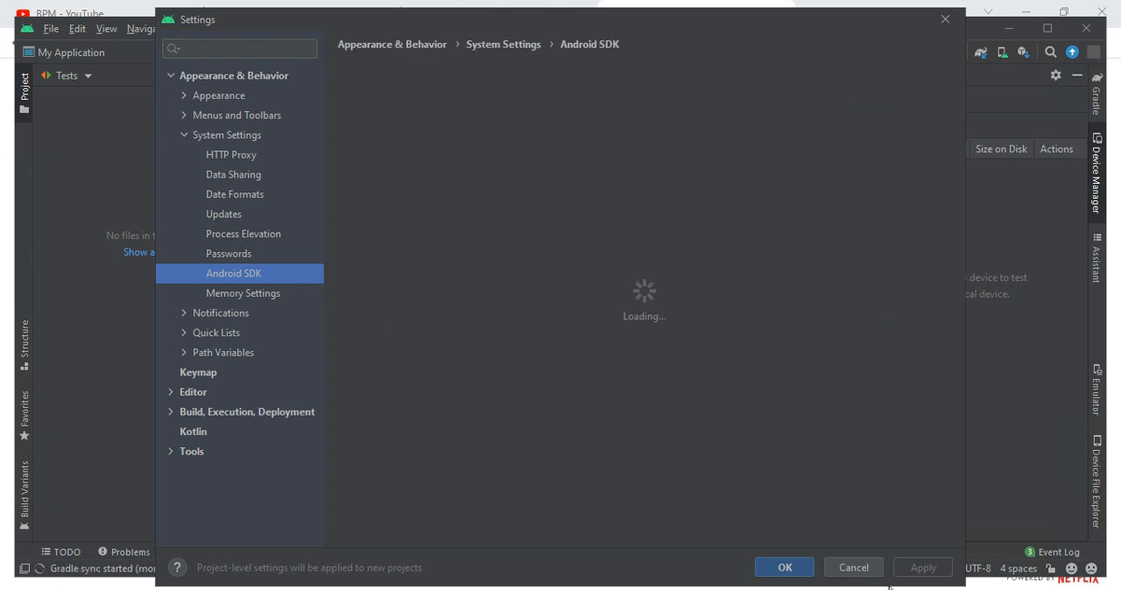
pyautogui.click(843, 569)
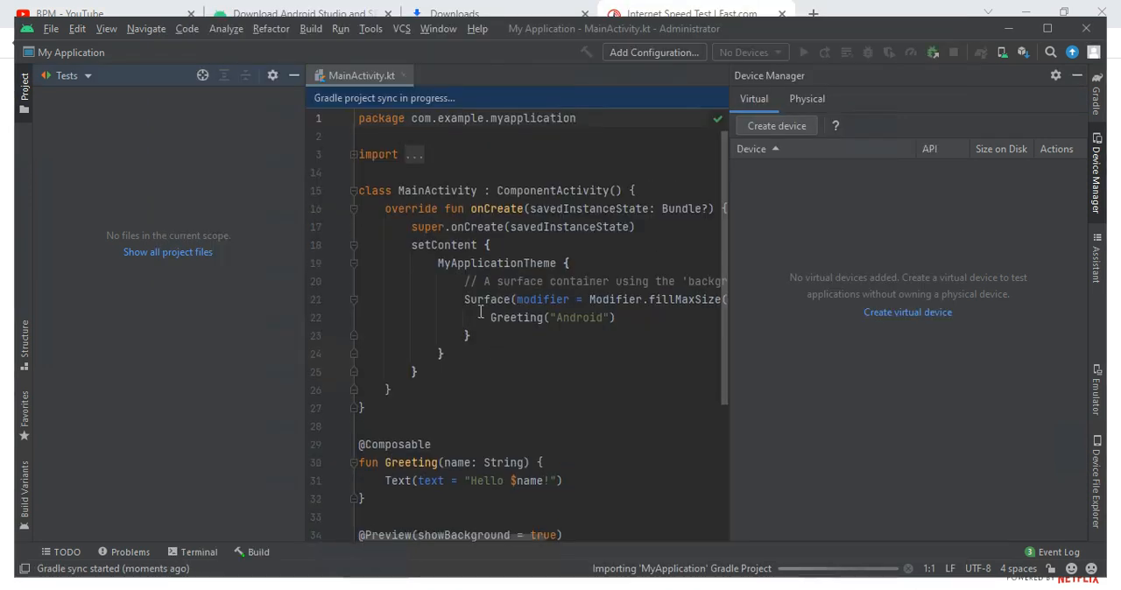
# - Review the code in MainActivity.kt, highlighting the setContent block and the DefaultPreview function
pyautogui.moveTo(457, 245); pyautogui.dragTo(600, 430)
pyautogui.scroll(-4, 601, 429)
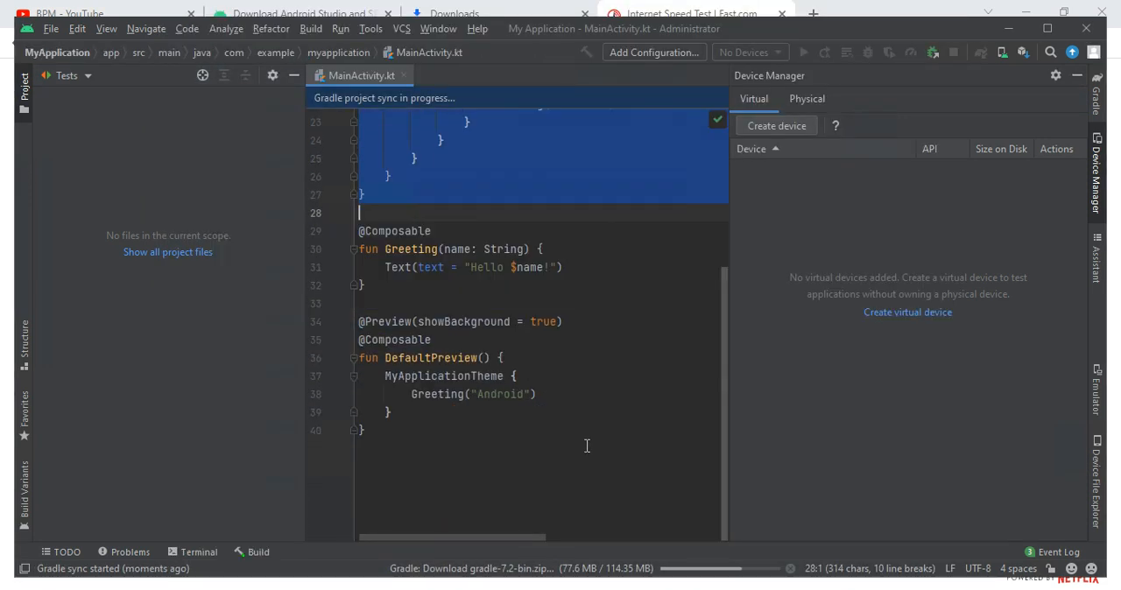
pyautogui.moveTo(420, 303); pyautogui.dragTo(388, 430)
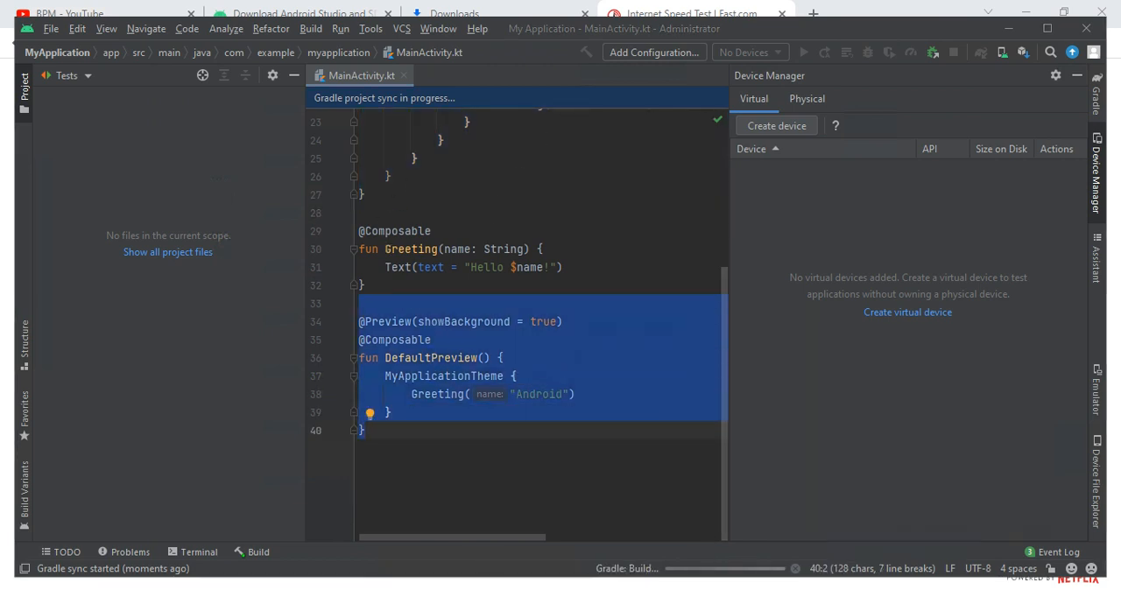
pyautogui.rightClick(738, 580)
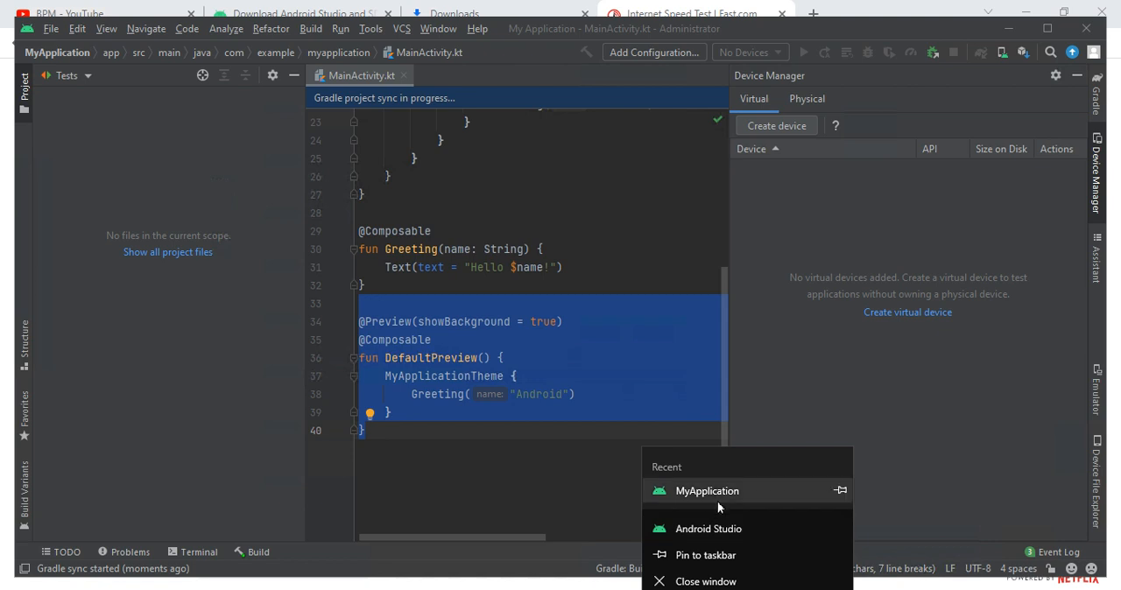
pyautogui.click(705, 528)
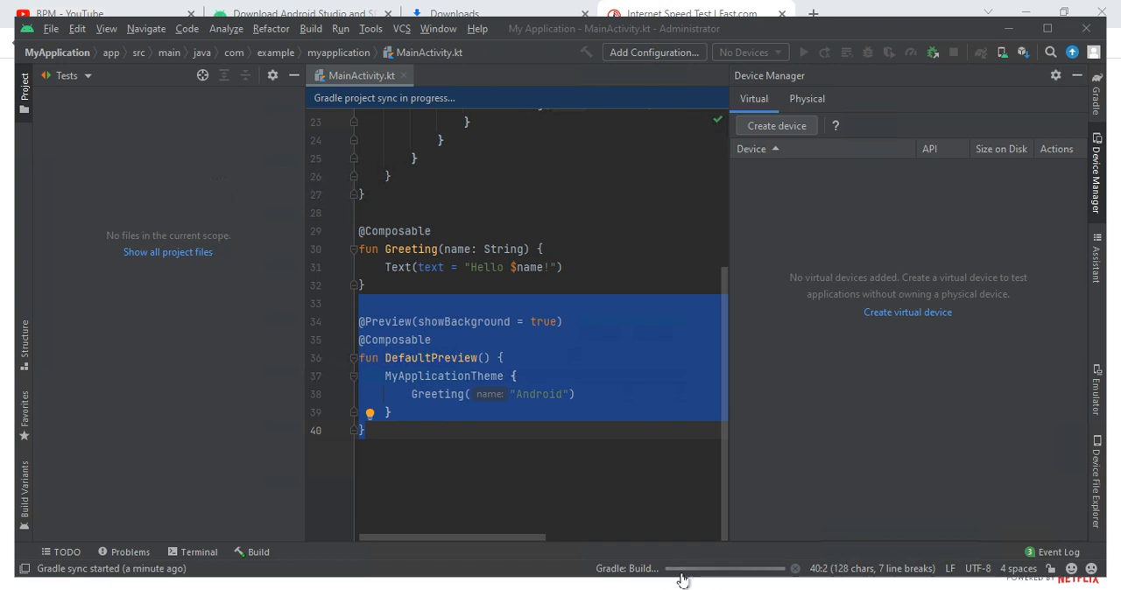
# - Switch to the browser's Downloads page, show android-studio-2021.1.1.23-windows.exe in its folder full screen, and close the folder window
pyautogui.click(433, 11)
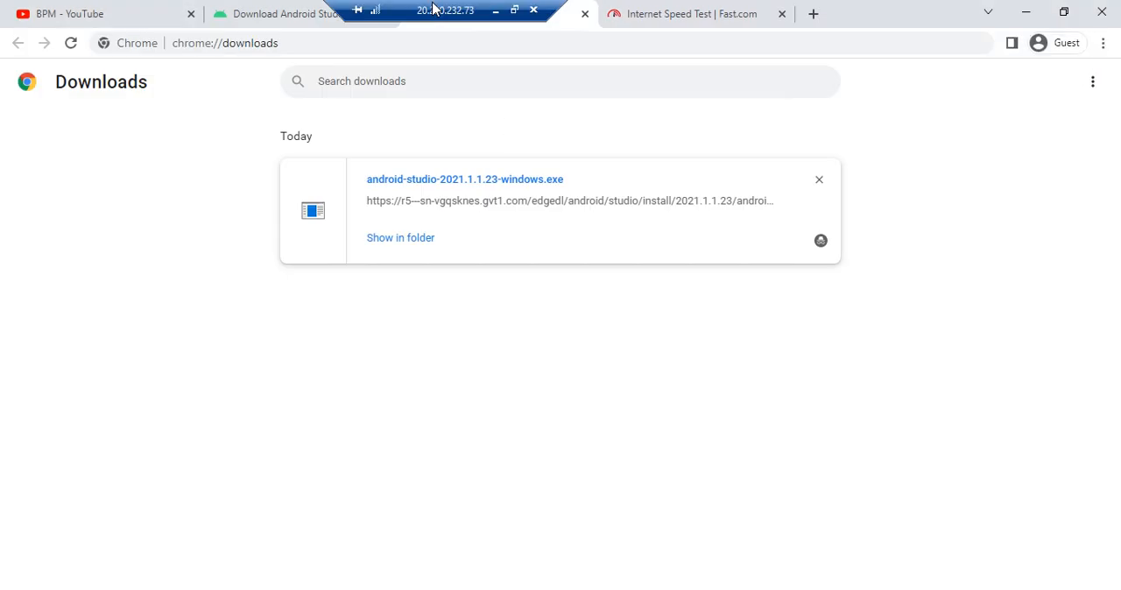
pyautogui.click(379, 244)
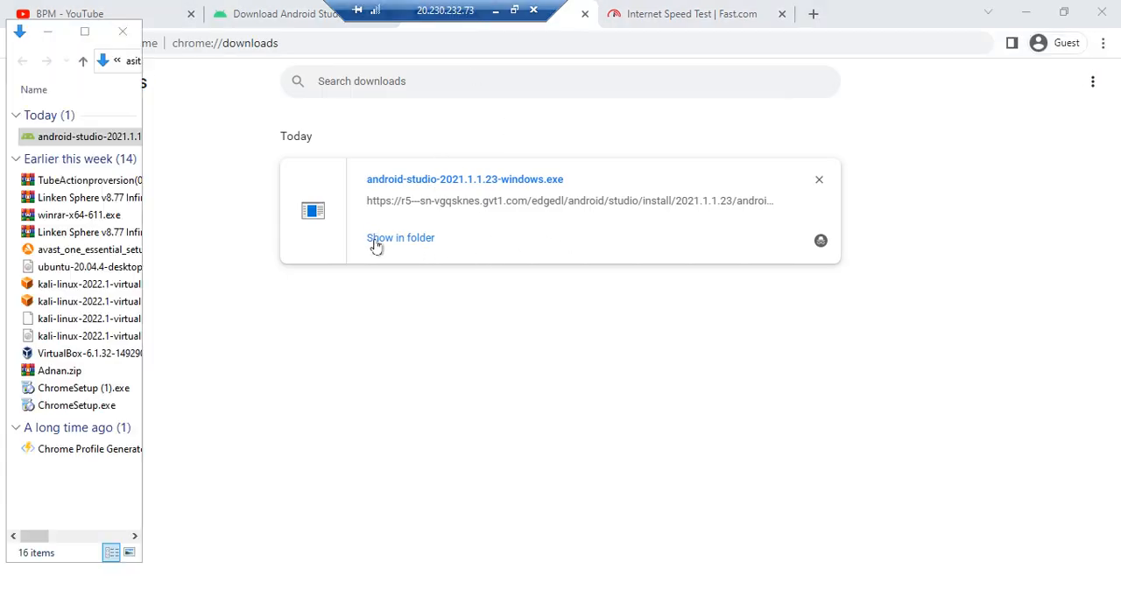
pyautogui.click(86, 32)
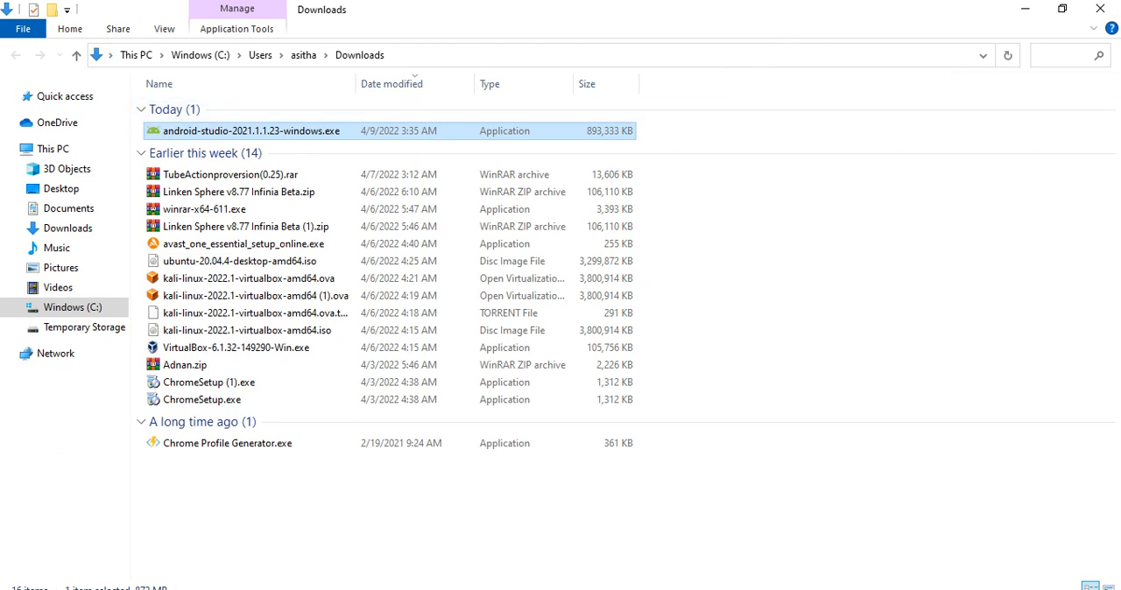
pyautogui.click(1100, 8)
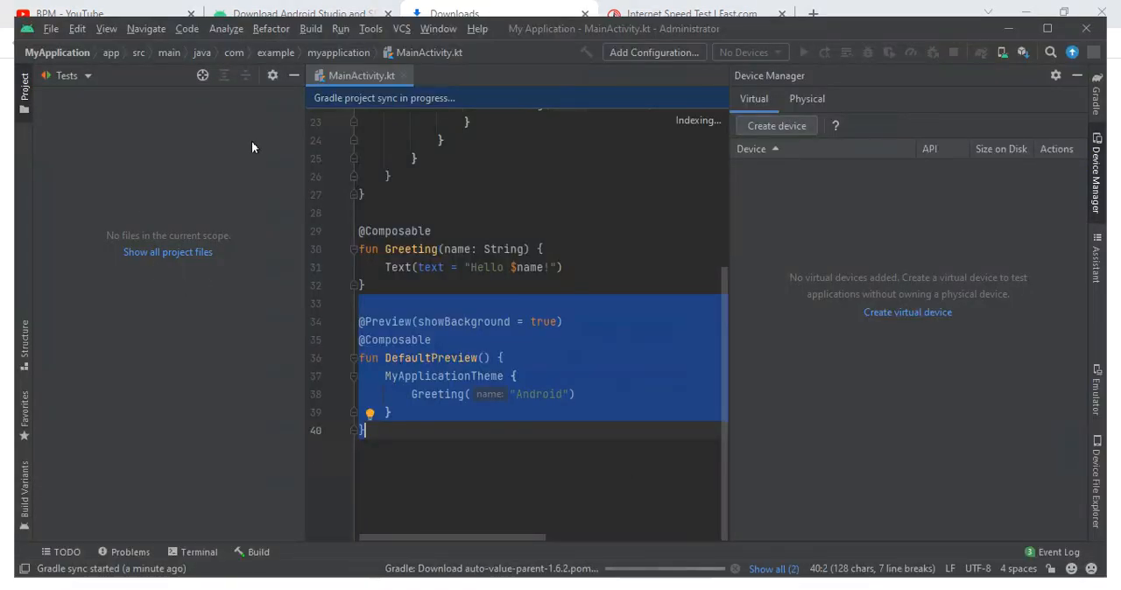
# - Add the test text "fgxujyi" after the final closing brace in MainActivity.kt and erase everything on line 40
pyautogui.click(463, 391)
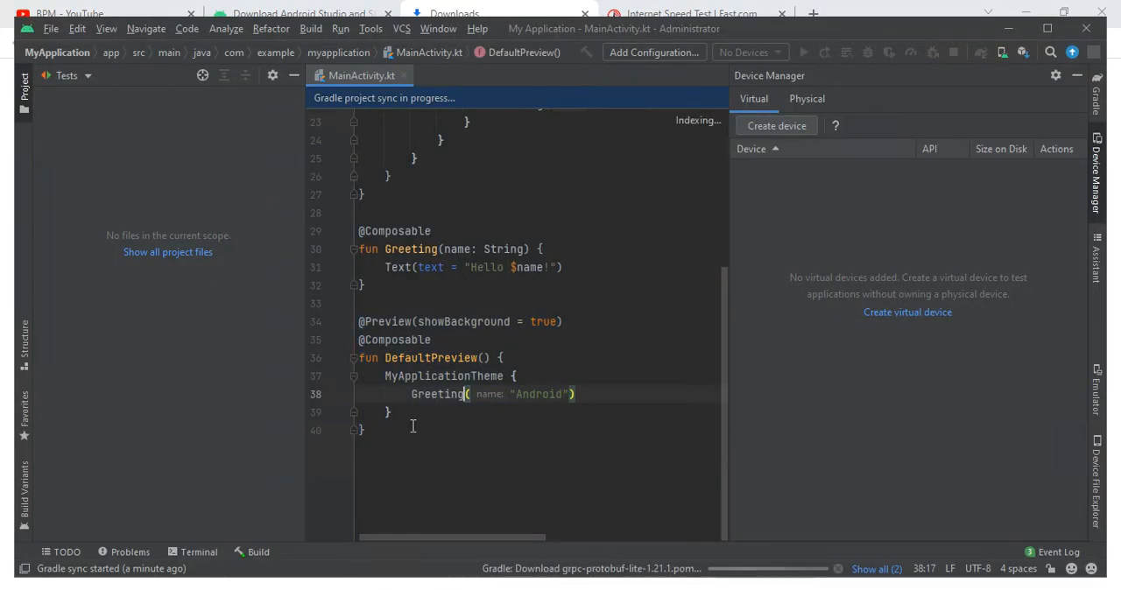
pyautogui.click(410, 425)
pyautogui.write('fgxujyi')
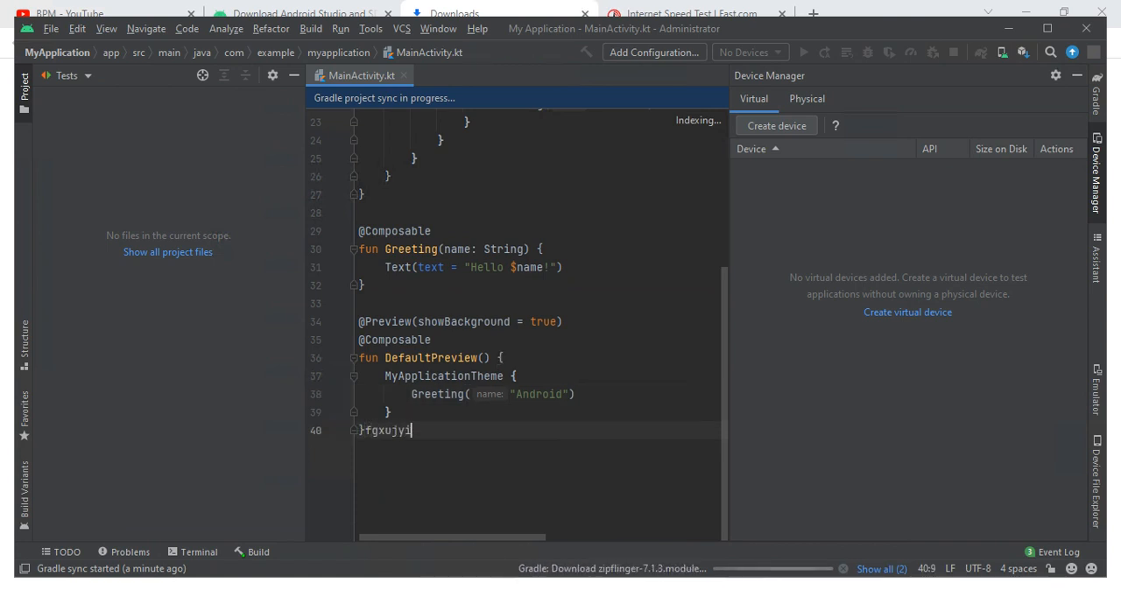
pyautogui.press('BackSpace')
pyautogui.press('BackSpace')
pyautogui.press('BackSpace')
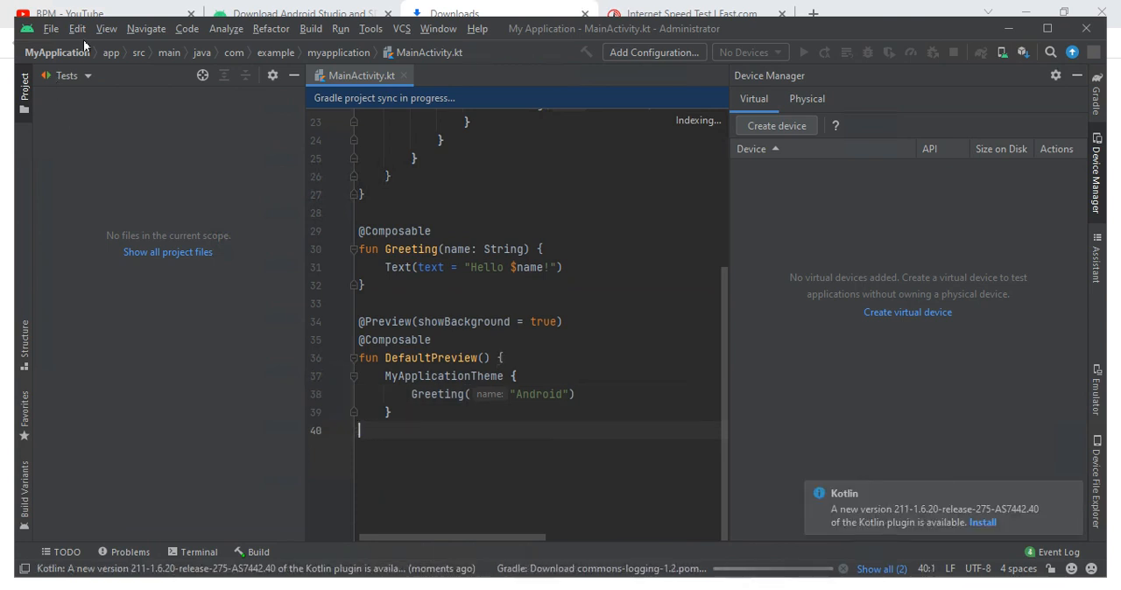
# - Look through the app module's files and the available navigation, code, analysis and refactoring commands
pyautogui.click(121, 55)
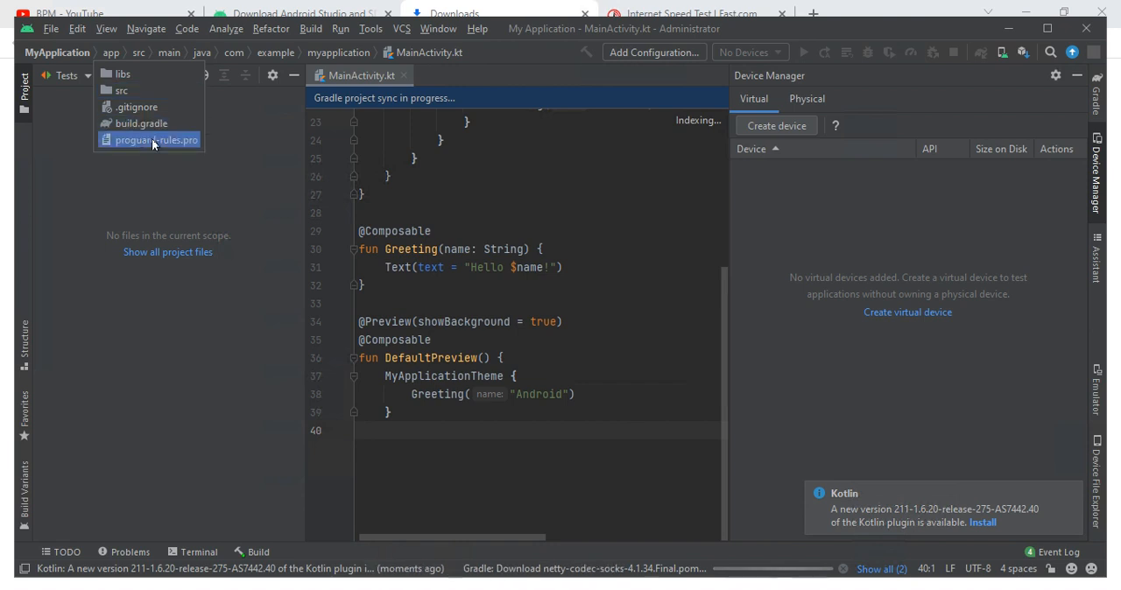
pyautogui.click(222, 141)
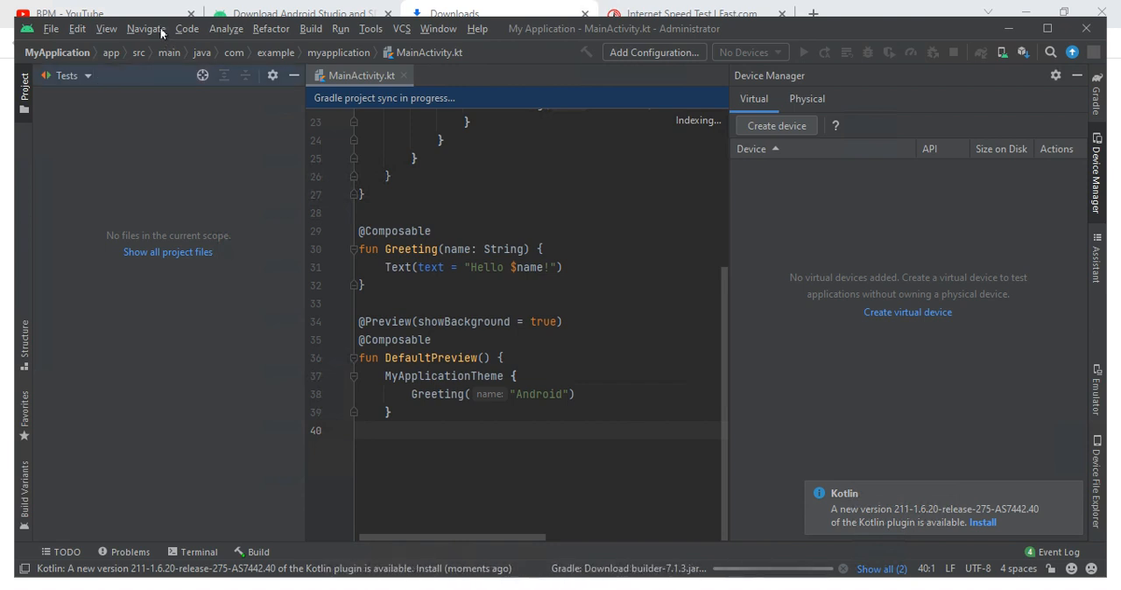
pyautogui.click(161, 31)
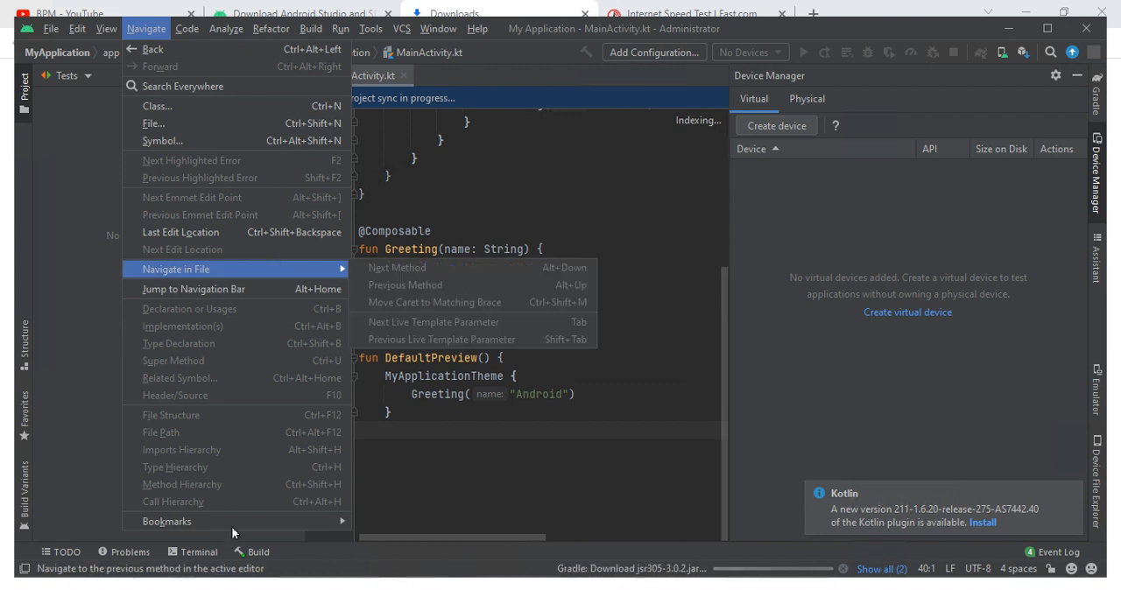
pyautogui.click(193, 35)
pyautogui.click(194, 35)
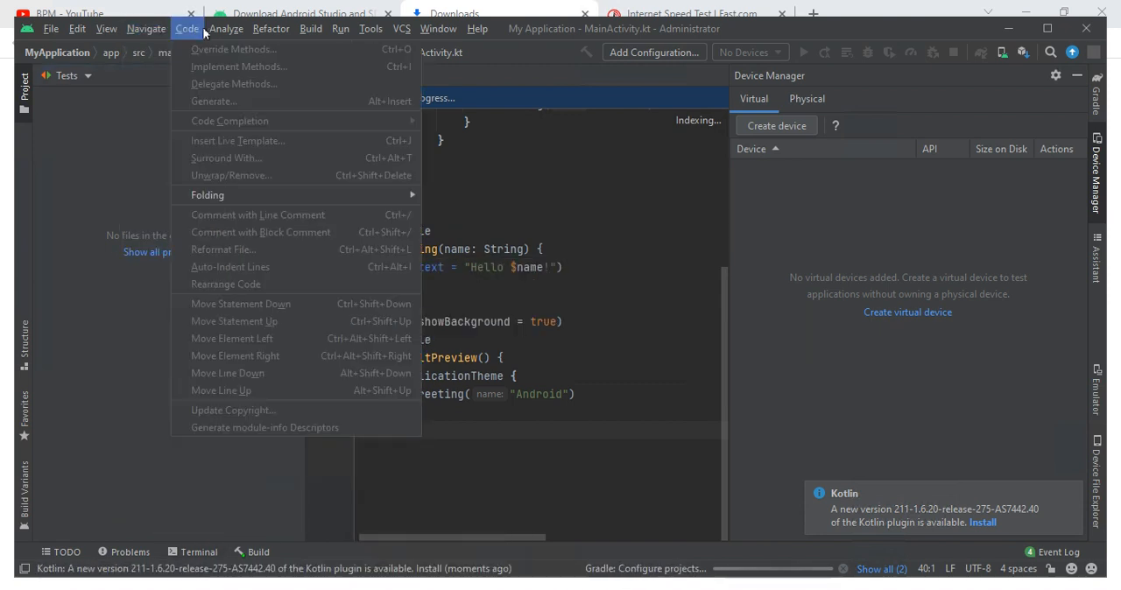
pyautogui.press('Right')
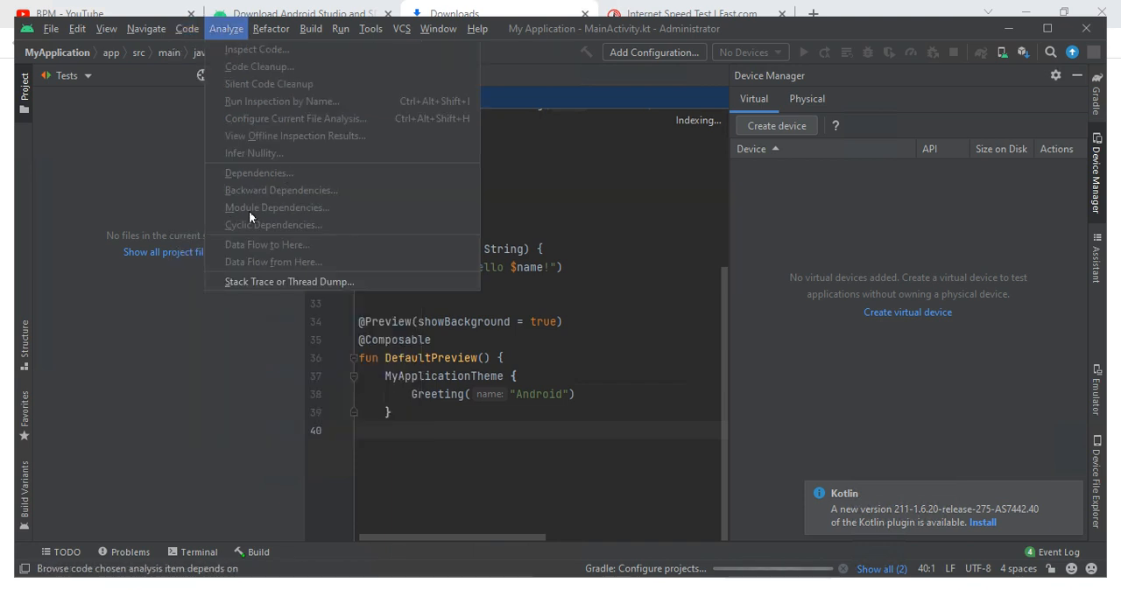
pyautogui.click(272, 32)
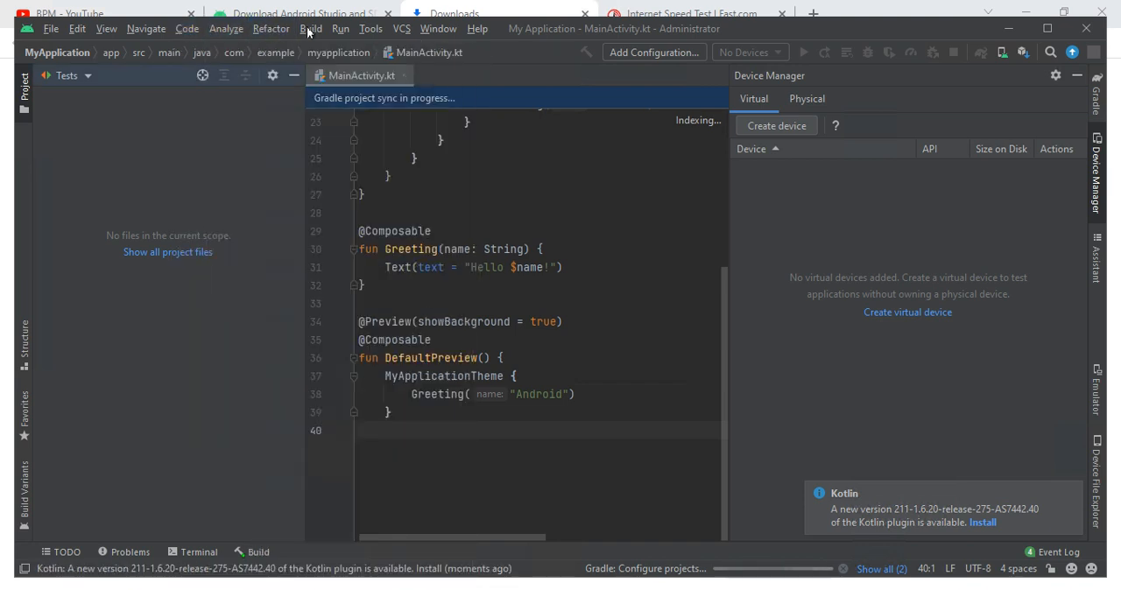
pyautogui.click(274, 32)
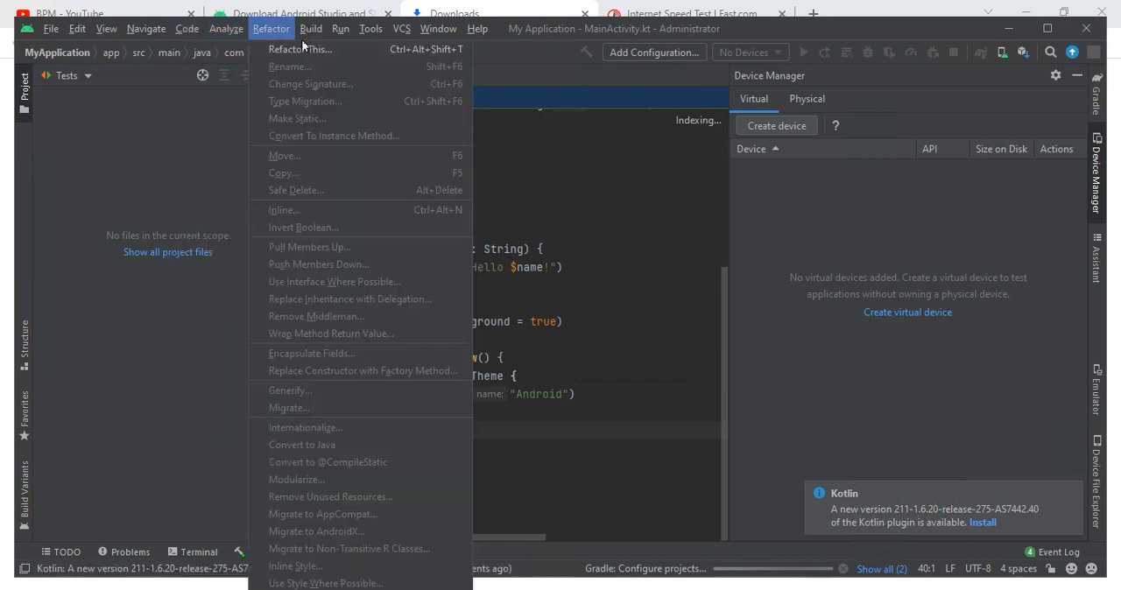
pyautogui.click(346, 18)
# - View the Run/Debug Configurations through the Run command and cancel without adding a configuration
pyautogui.click(344, 32)
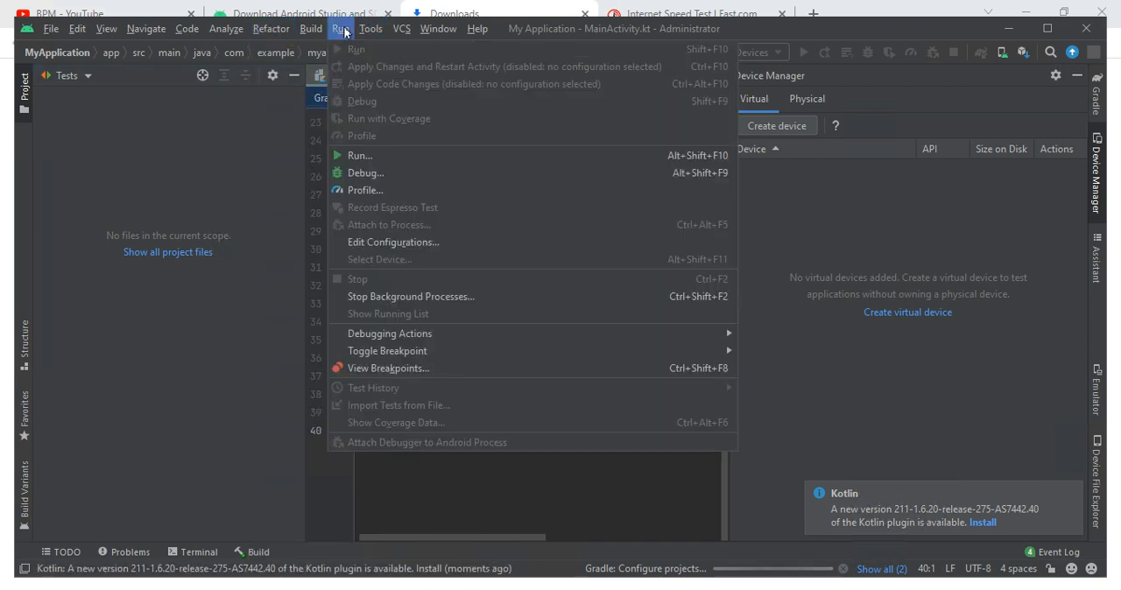
pyautogui.click(368, 155)
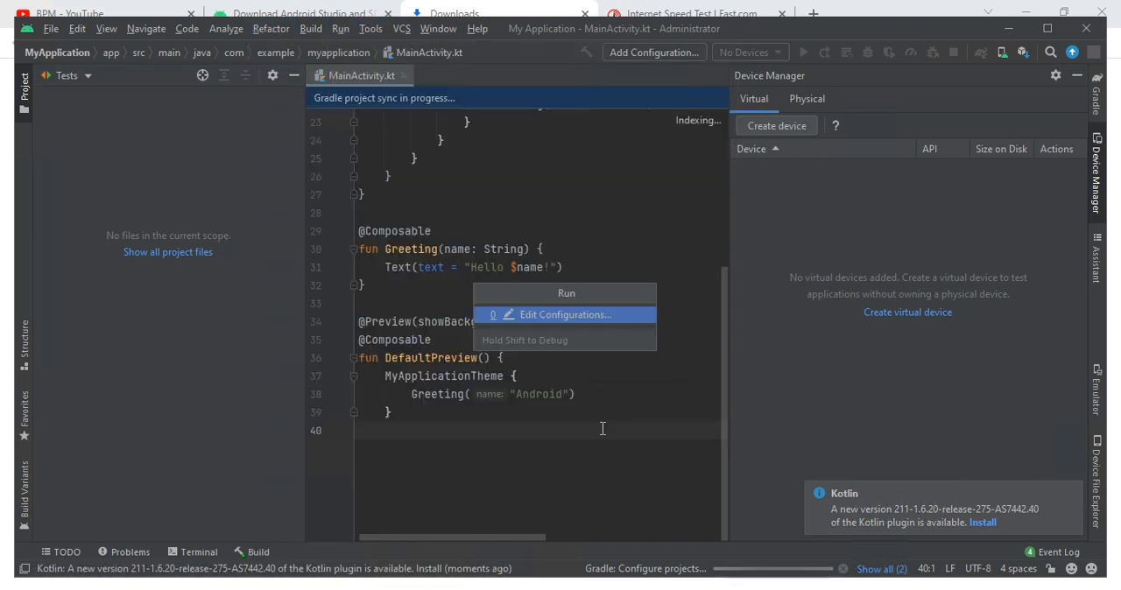
pyautogui.click(526, 315)
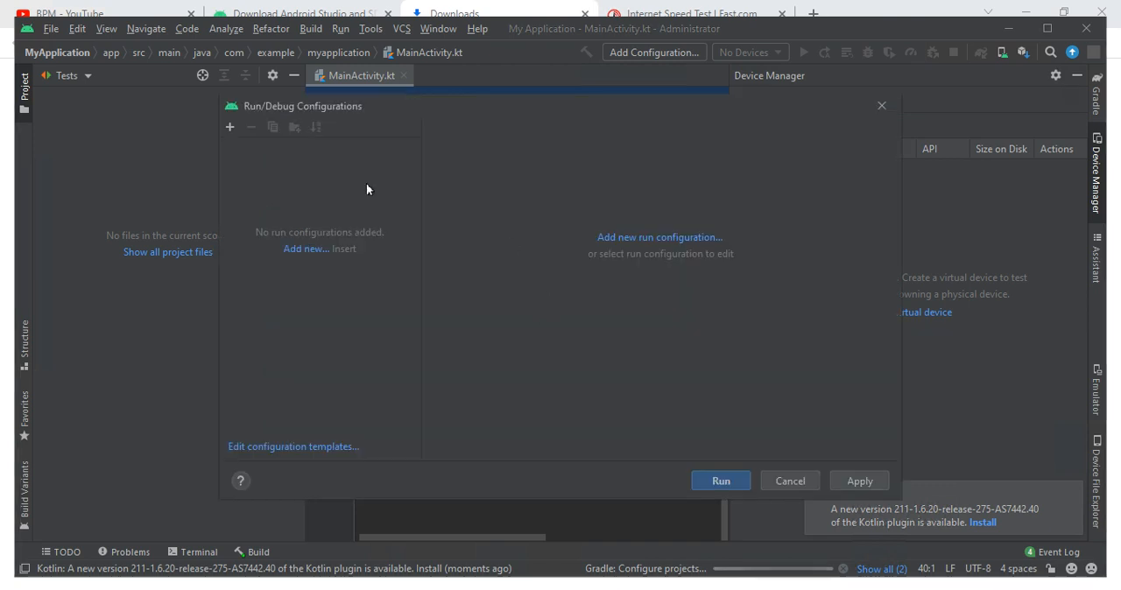
pyautogui.click(788, 480)
# - Glance at the Tools commands, return to the Android Studio window and maximize it
pyautogui.click(368, 33)
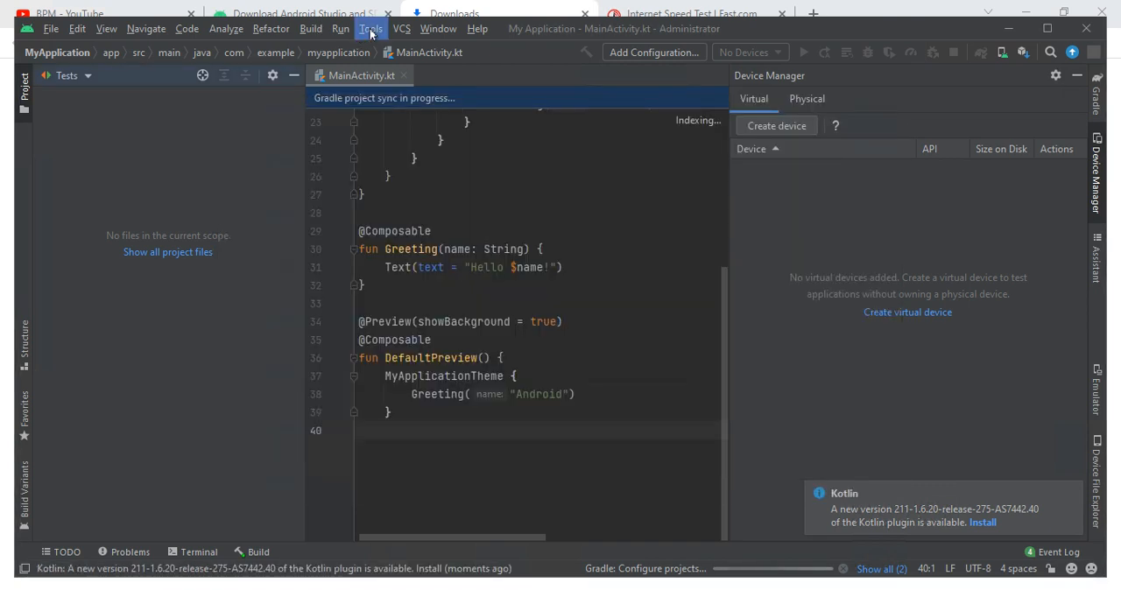
pyautogui.click(436, 29)
pyautogui.click(493, 10)
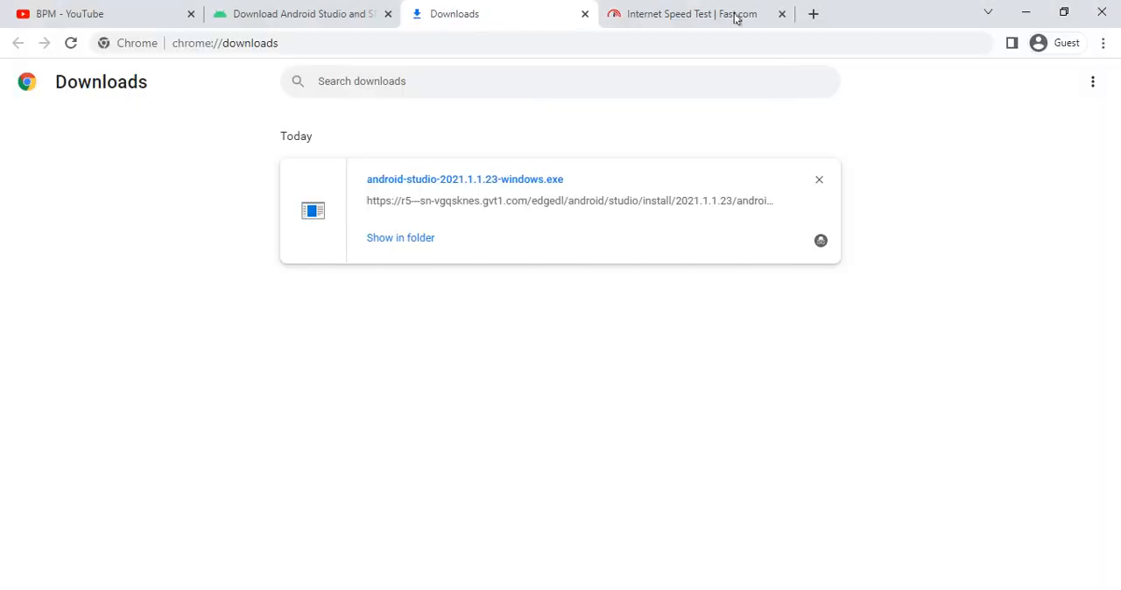
pyautogui.hotkey('alt', 'Tab')
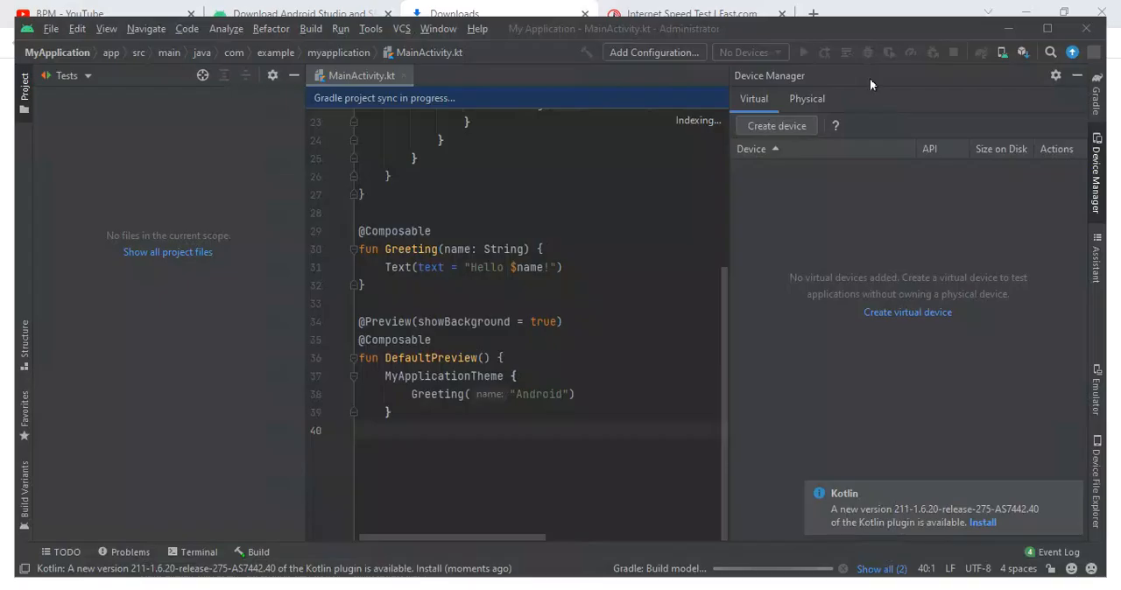
pyautogui.click(1047, 29)
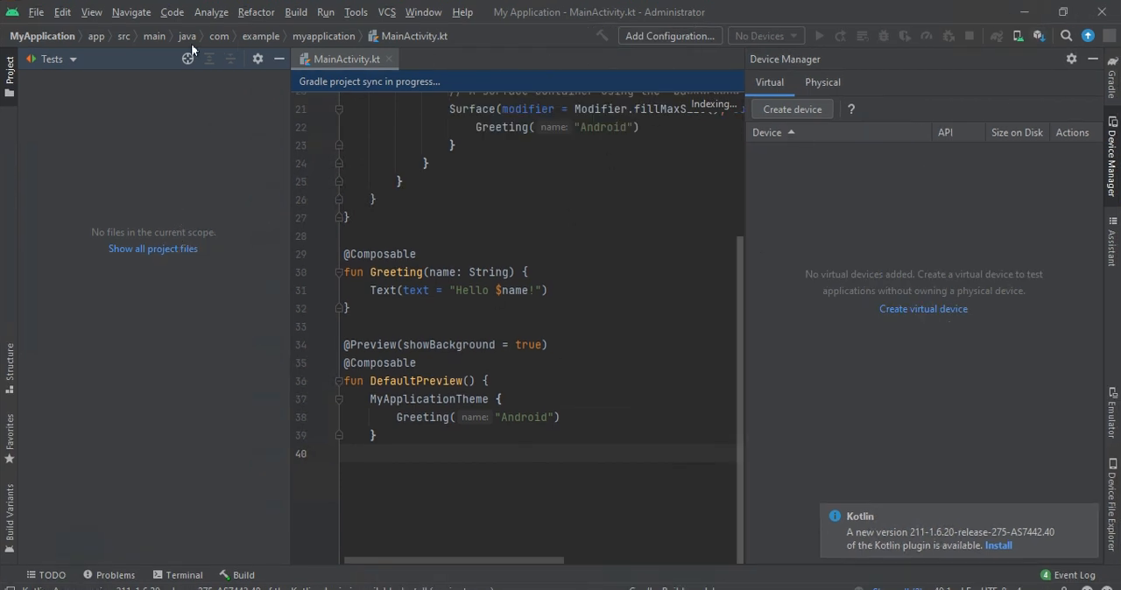
# - Check the available project views and bring up the Open File or Project dialog
pyautogui.click(44, 58)
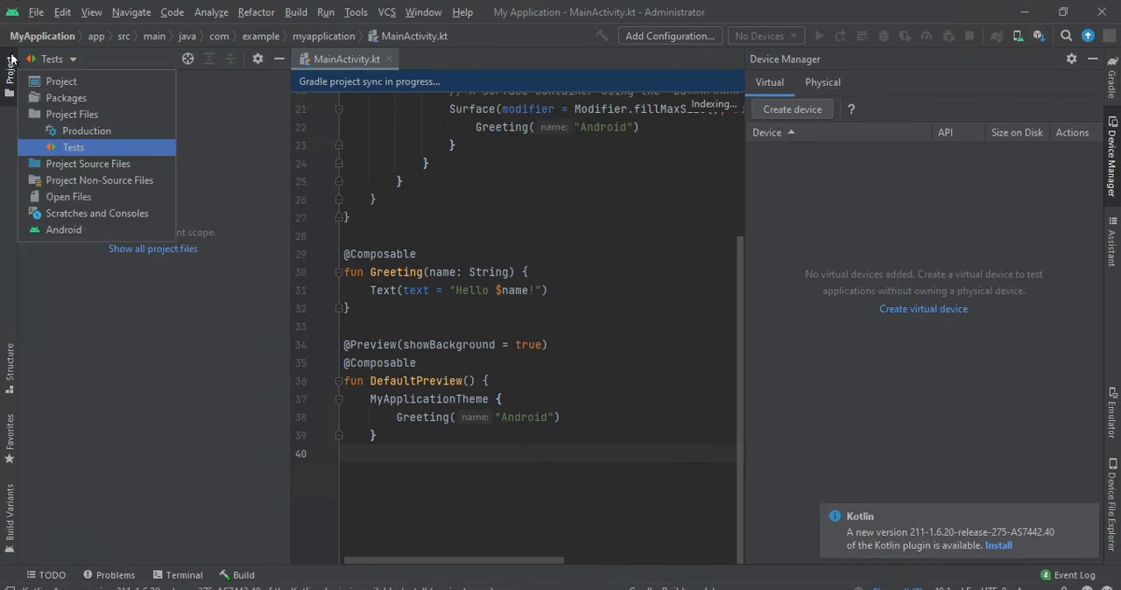
pyautogui.click(36, 14)
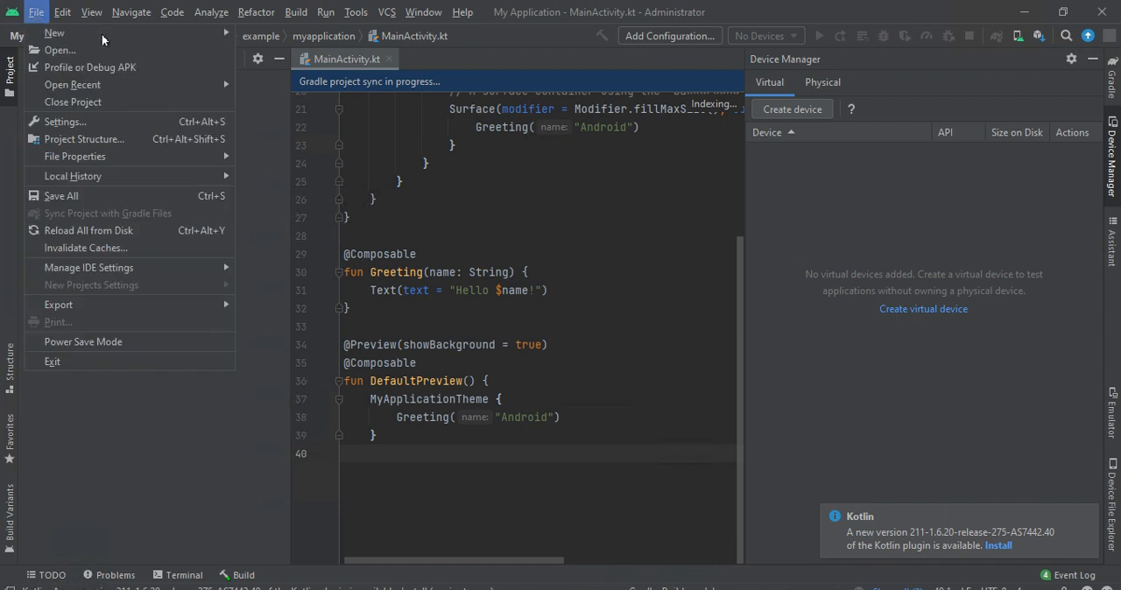
pyautogui.click(35, 13)
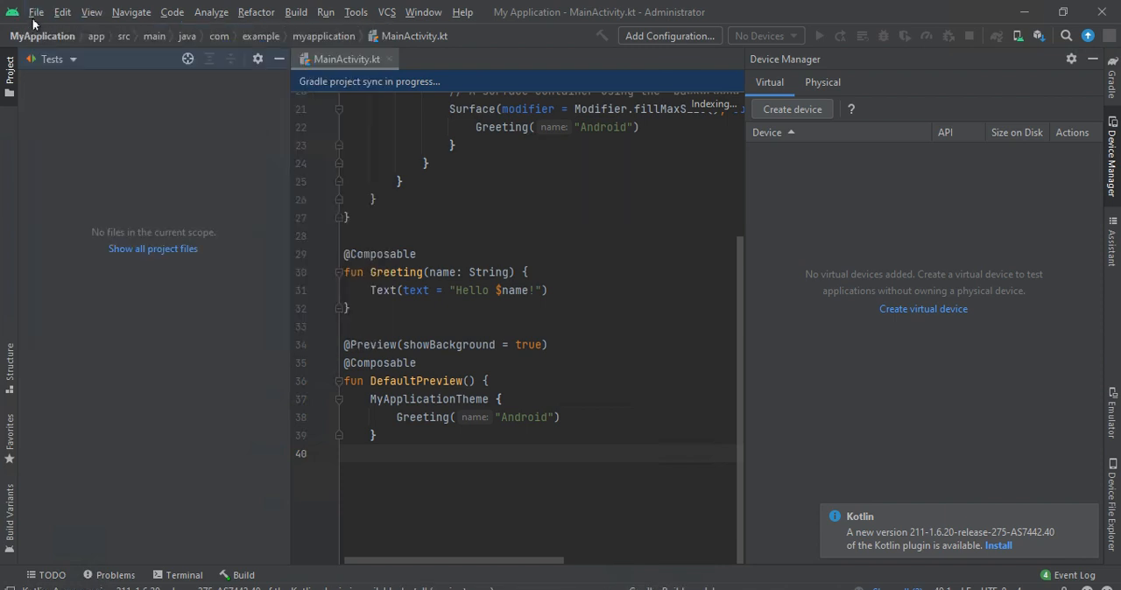
pyautogui.click(35, 17)
pyautogui.click(37, 51)
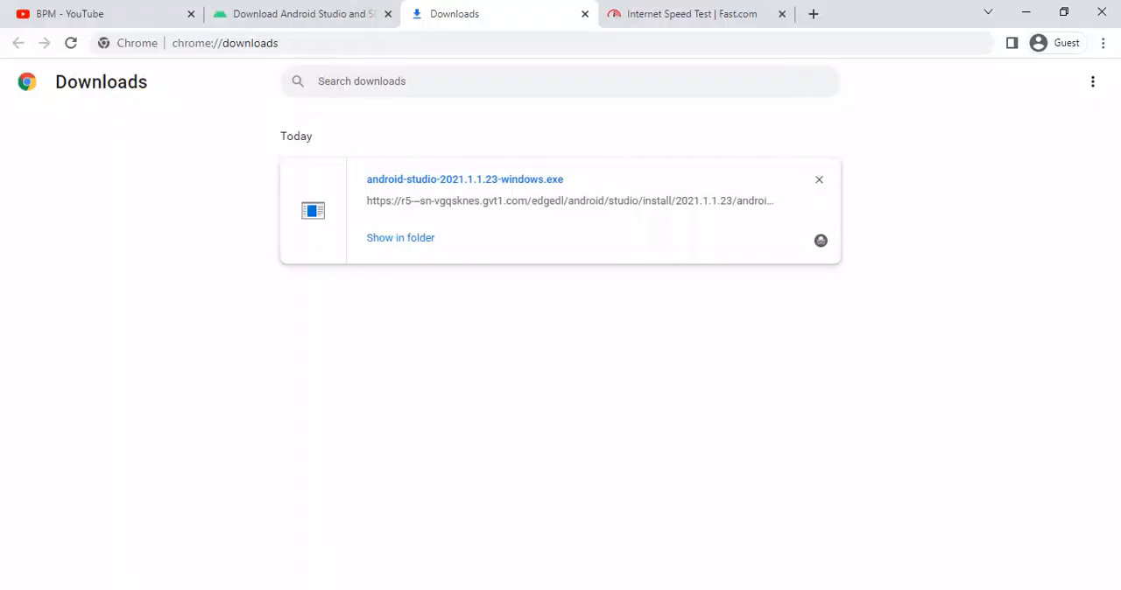
# - In the browser, load google.com in a new tab and decline the prompt to sign in to Google
pyautogui.click(813, 14)
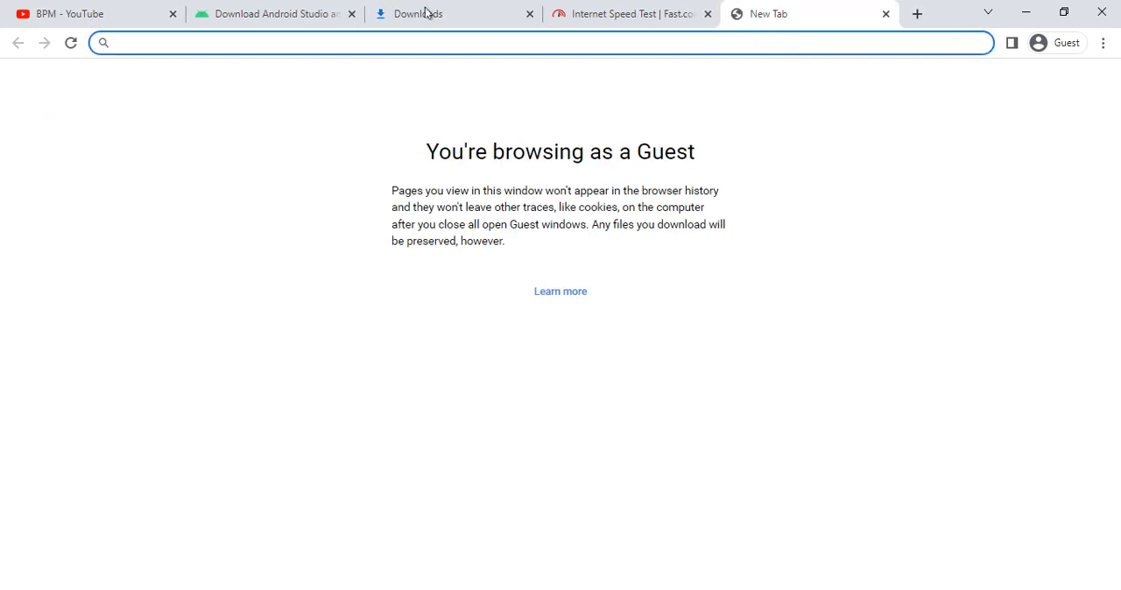
pyautogui.click(460, 15)
pyautogui.click(765, 12)
pyautogui.write('google.c')
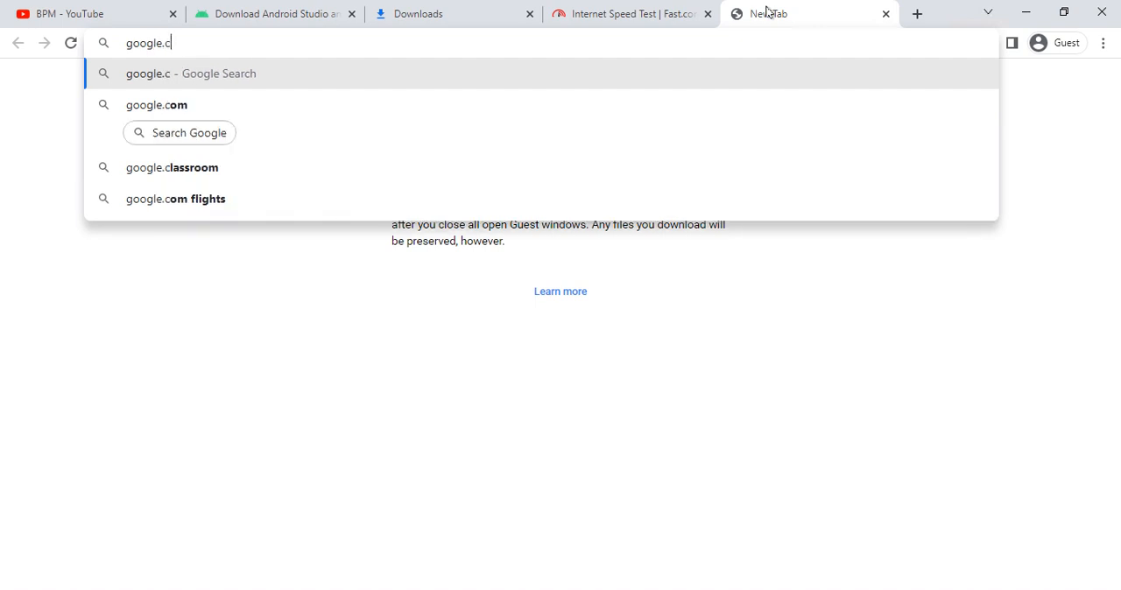
pyautogui.write('om')
pyautogui.press('Return')
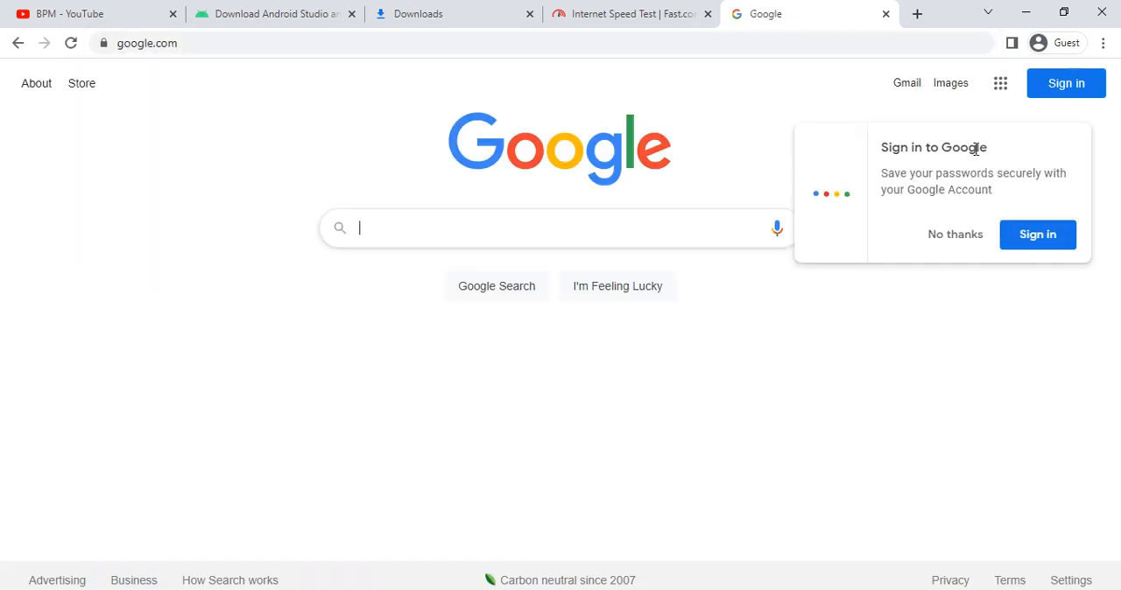
pyautogui.click(945, 233)
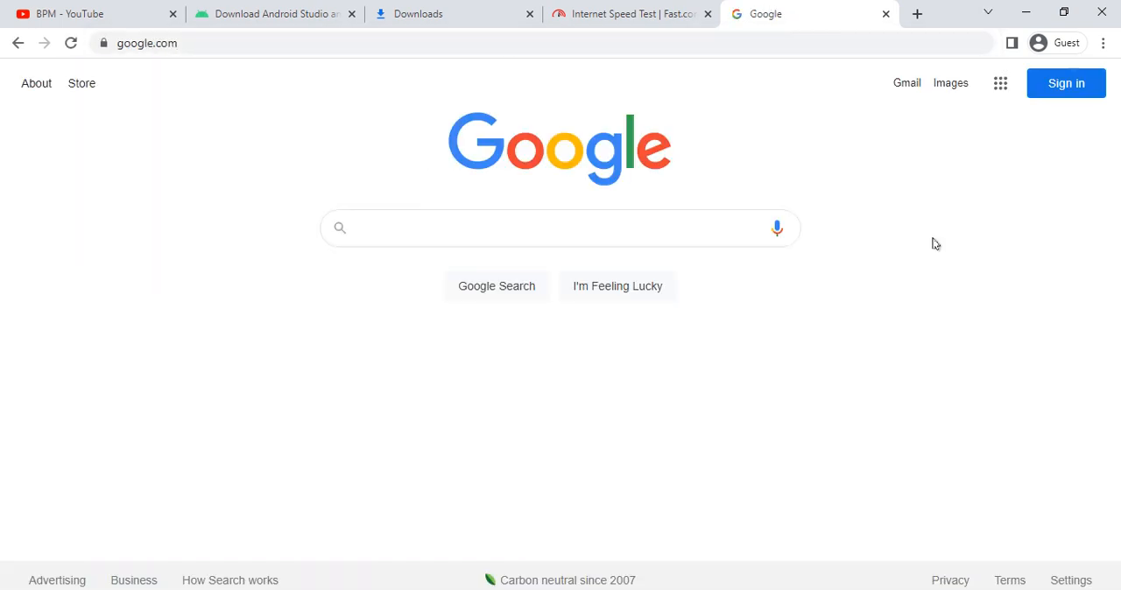
pyautogui.click(458, 228)
pyautogui.write('car')
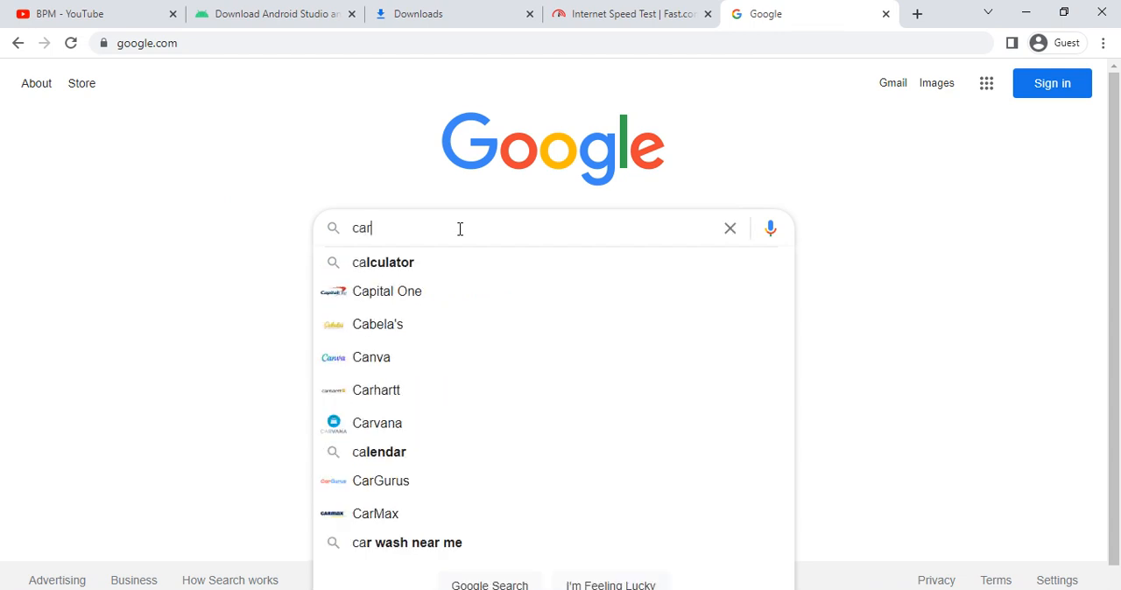
pyautogui.hotkey('ctrl', 'a')
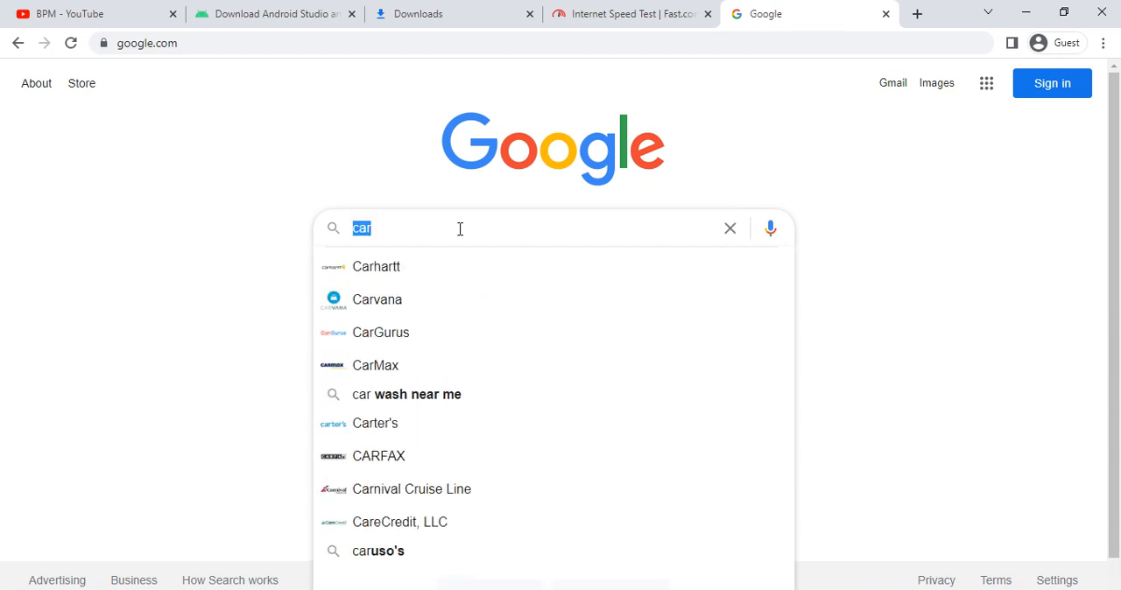
pyautogui.press('BackSpace')
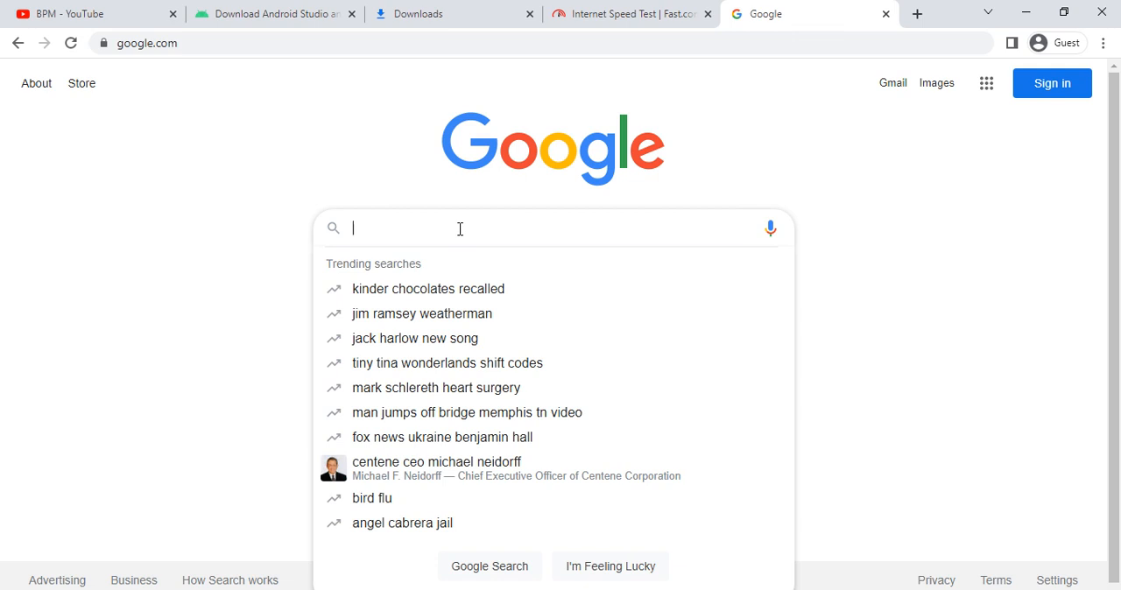
# - Search Google for "gologin apd download"
pyautogui.write('gologin ')
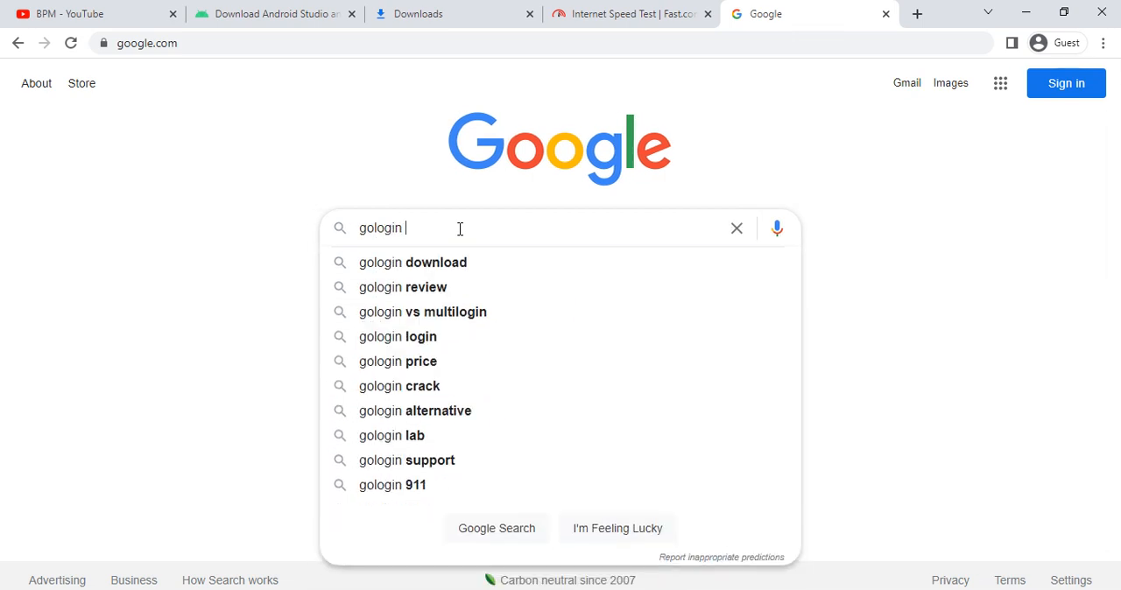
pyautogui.write('apd dow')
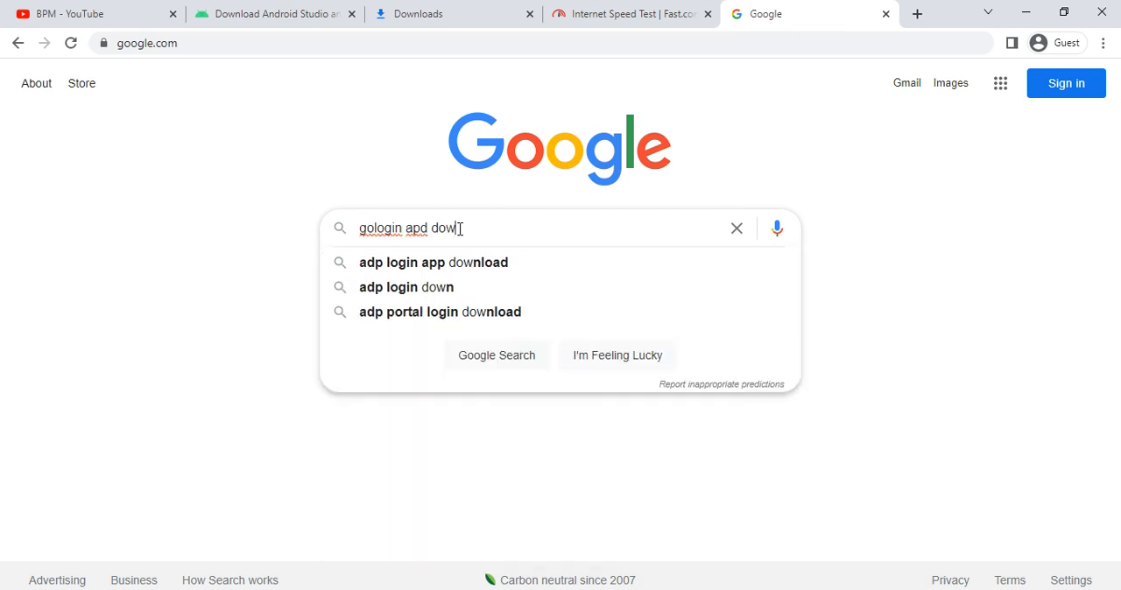
pyautogui.write('nload')
pyautogui.press('Return')
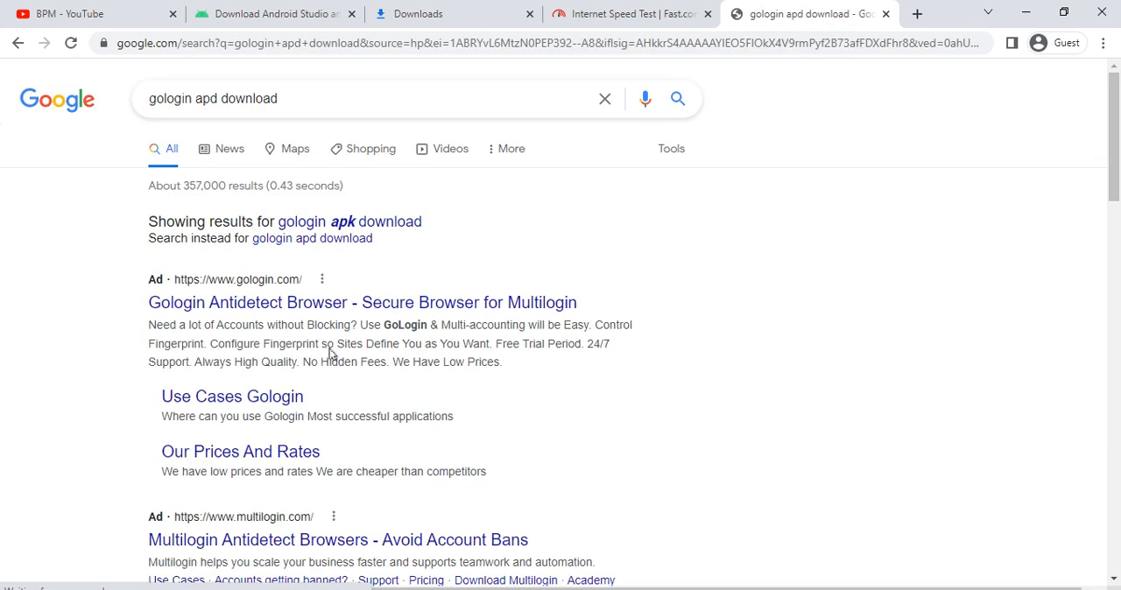
# - Open the APK Pure result for GoLogin and download the GoLogin 1.1.2 APK, dismissing the ad
pyautogui.scroll(-3, 263, 425)
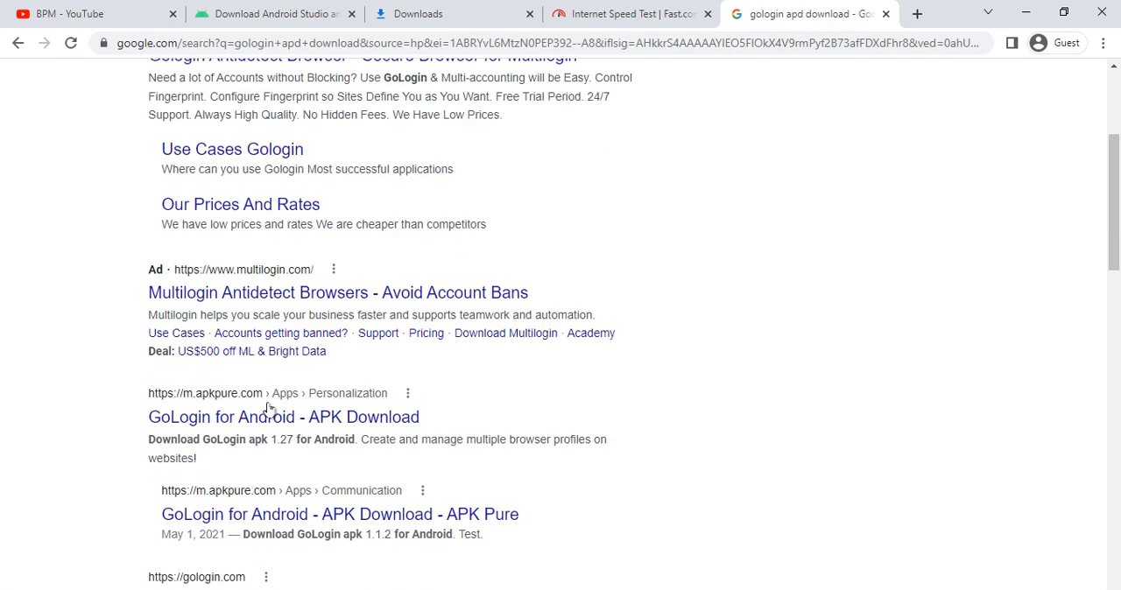
pyautogui.click(288, 523)
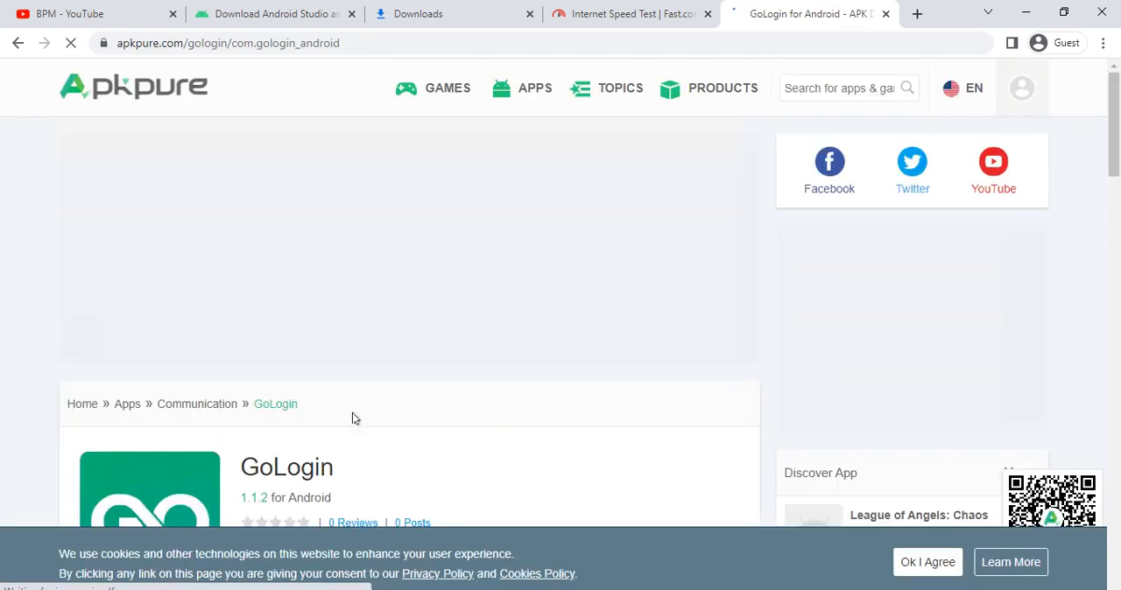
pyautogui.scroll(-4, 601, 327)
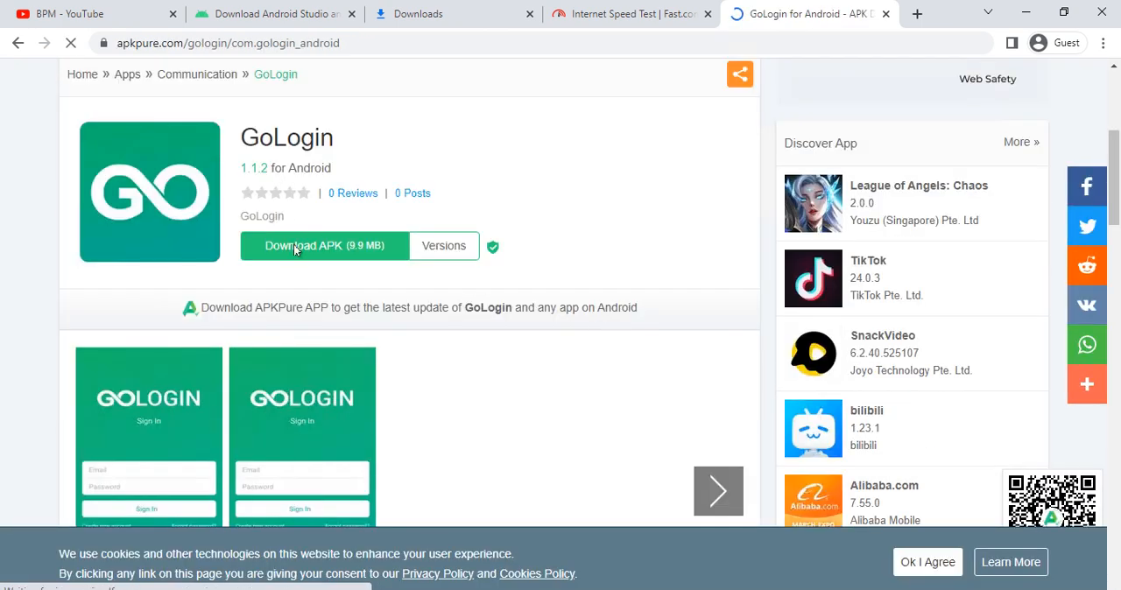
pyautogui.click(294, 248)
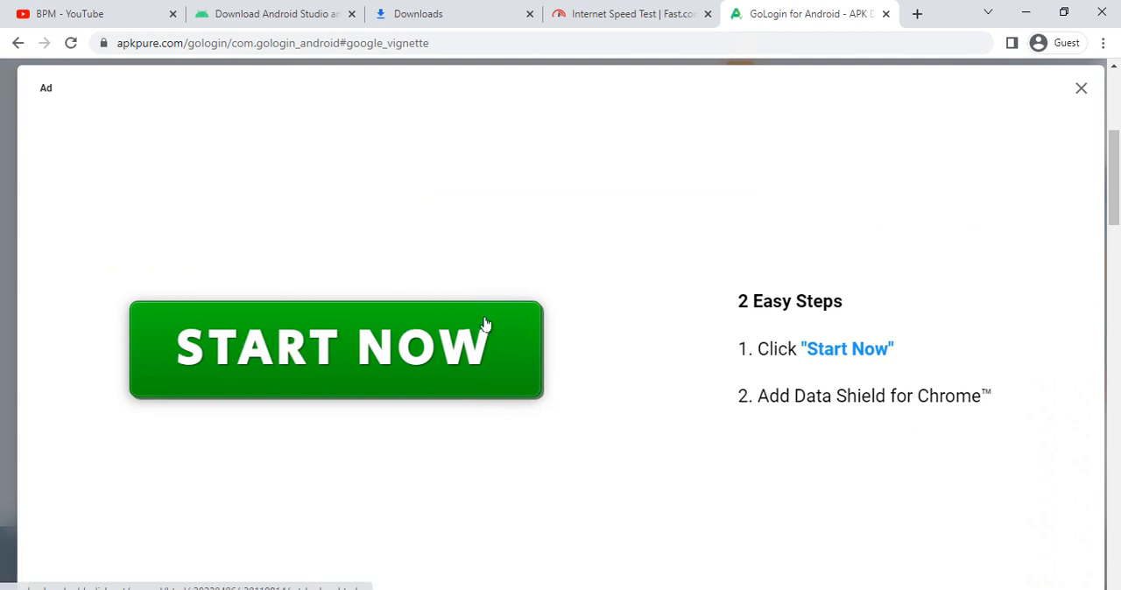
pyautogui.click(1080, 91)
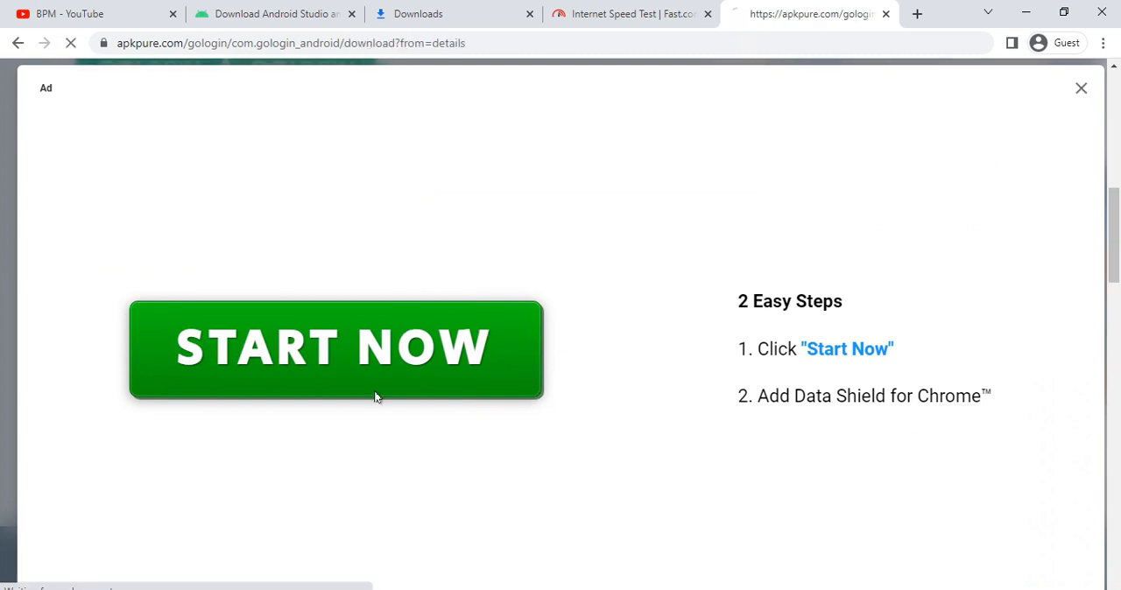
pyautogui.scroll(-5, 350, 411)
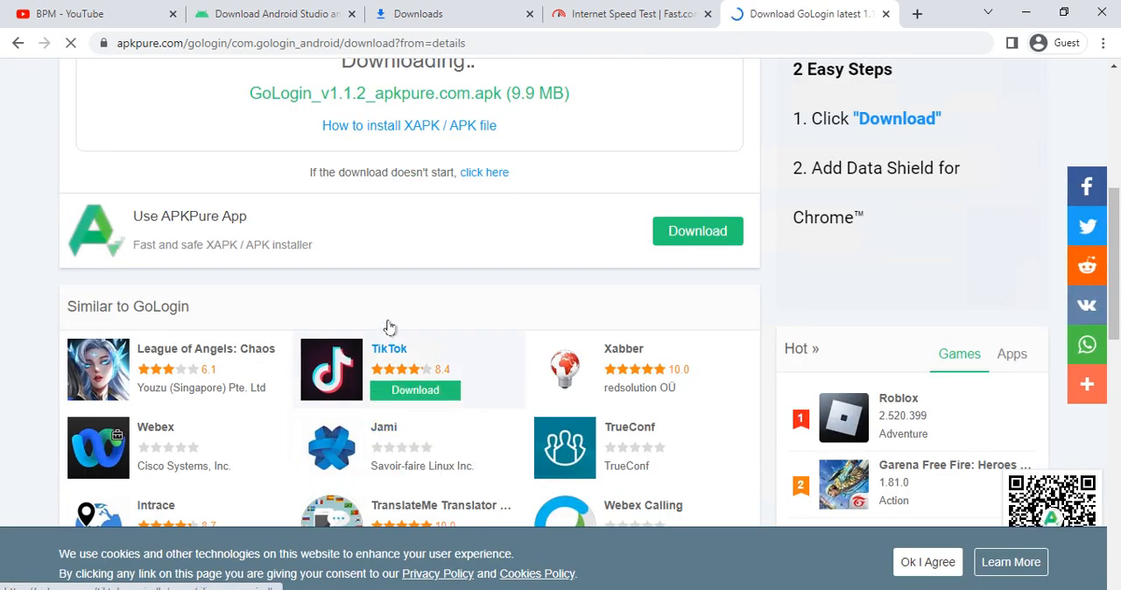
pyautogui.scroll(3, 385, 350)
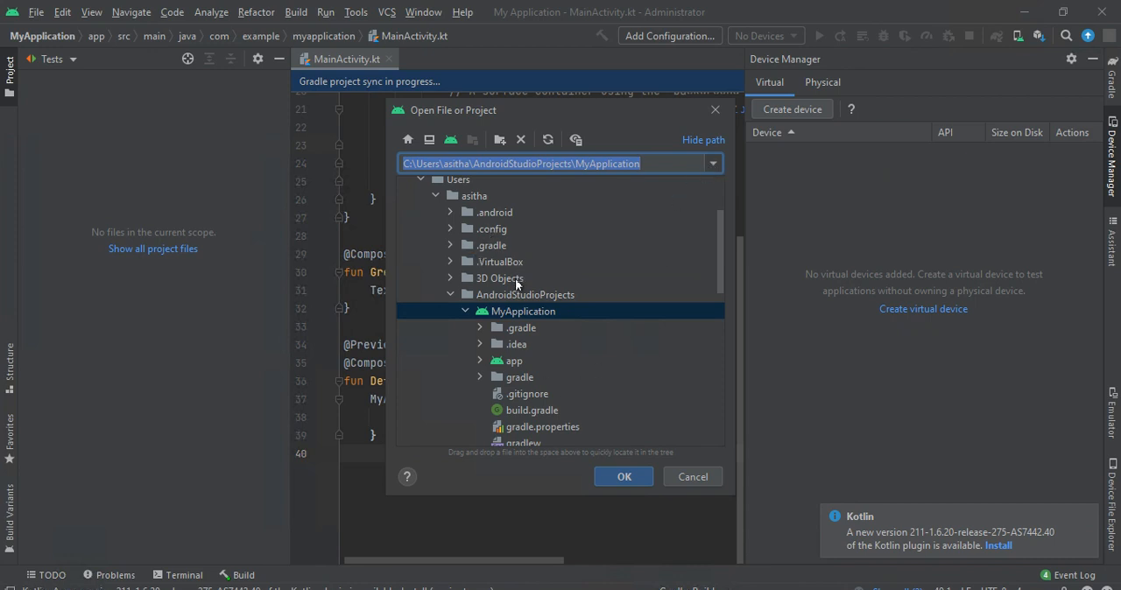
# - Open the GoLogin_v1.1.2_apkpure.com.apk file from the Downloads folder
pyautogui.scroll(-3, 521, 282)
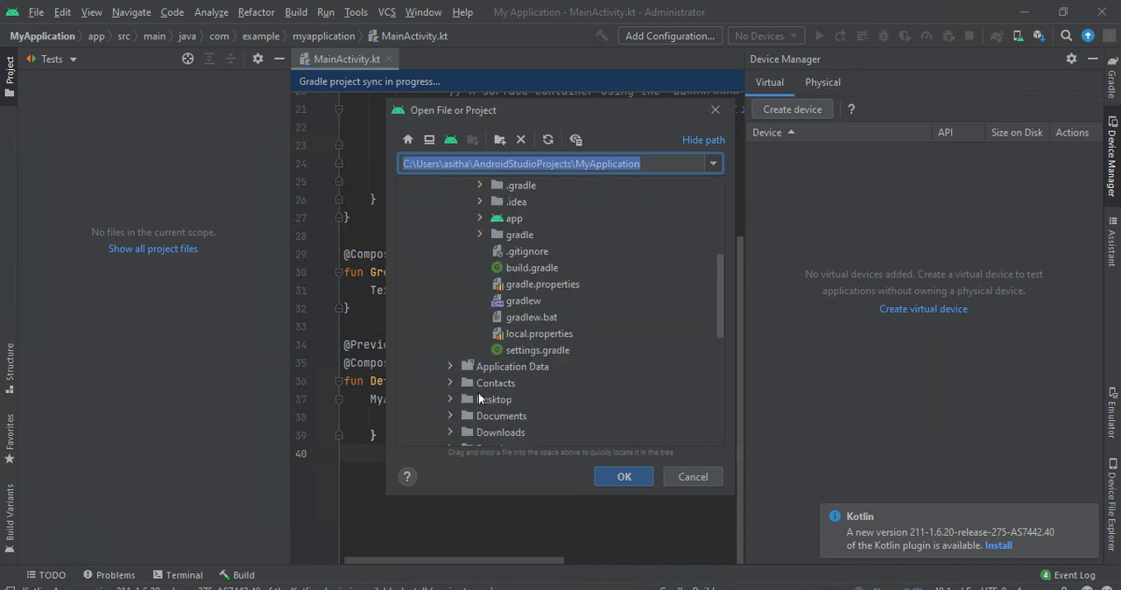
pyautogui.doubleClick(480, 432)
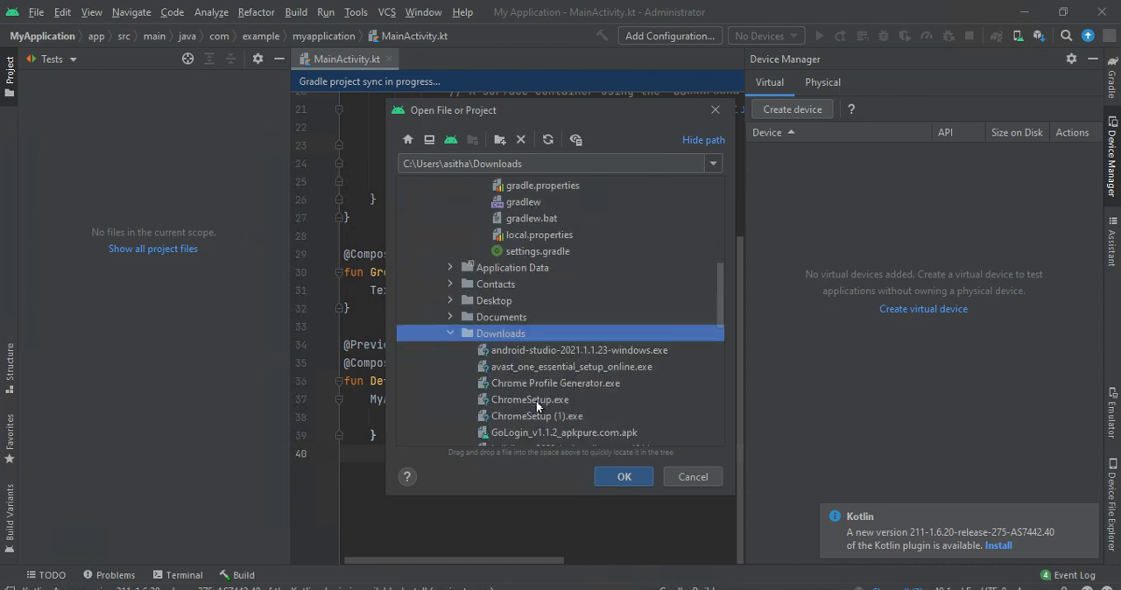
pyautogui.scroll(-2, 529, 415)
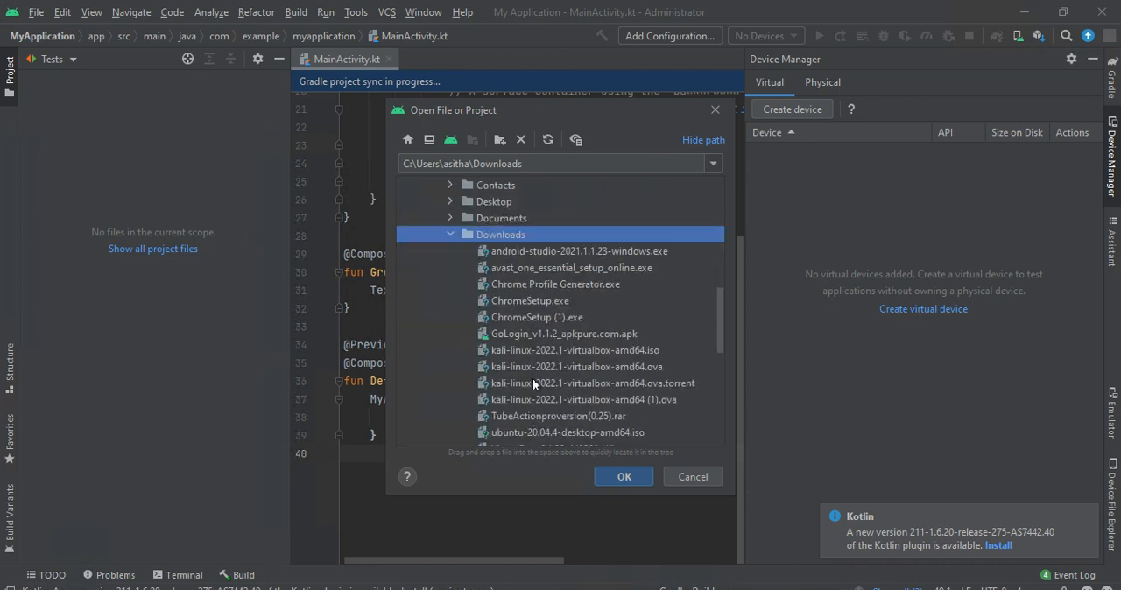
pyautogui.doubleClick(540, 335)
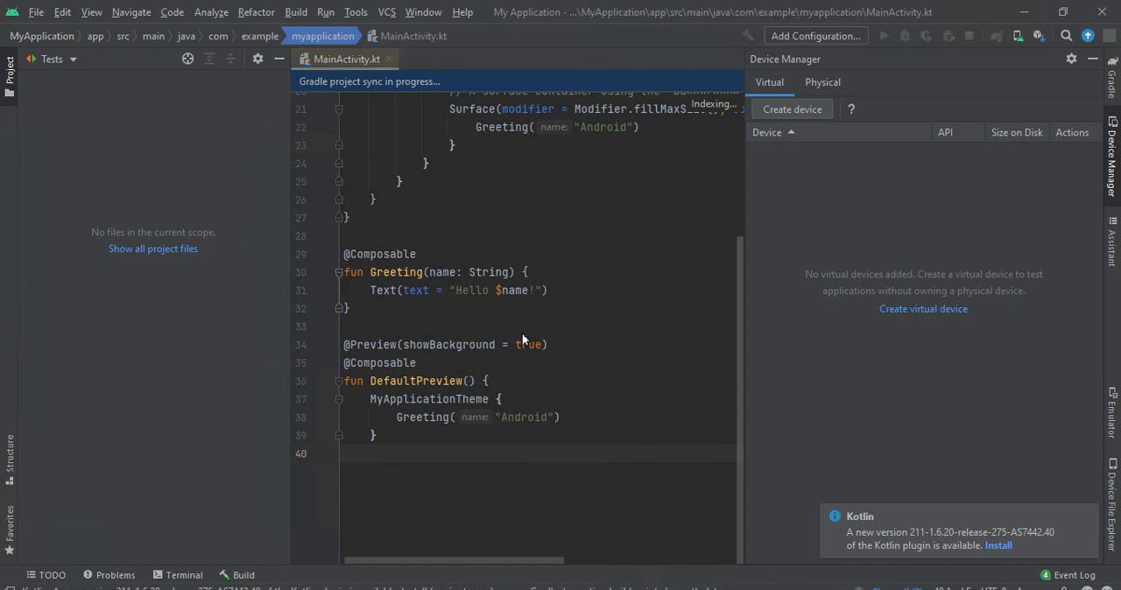
# - Examine the app and Gradle Scripts groups in the project and the code of MainActivity.kt
pyautogui.scroll(7, 549, 374)
pyautogui.scroll(-7, 518, 300)
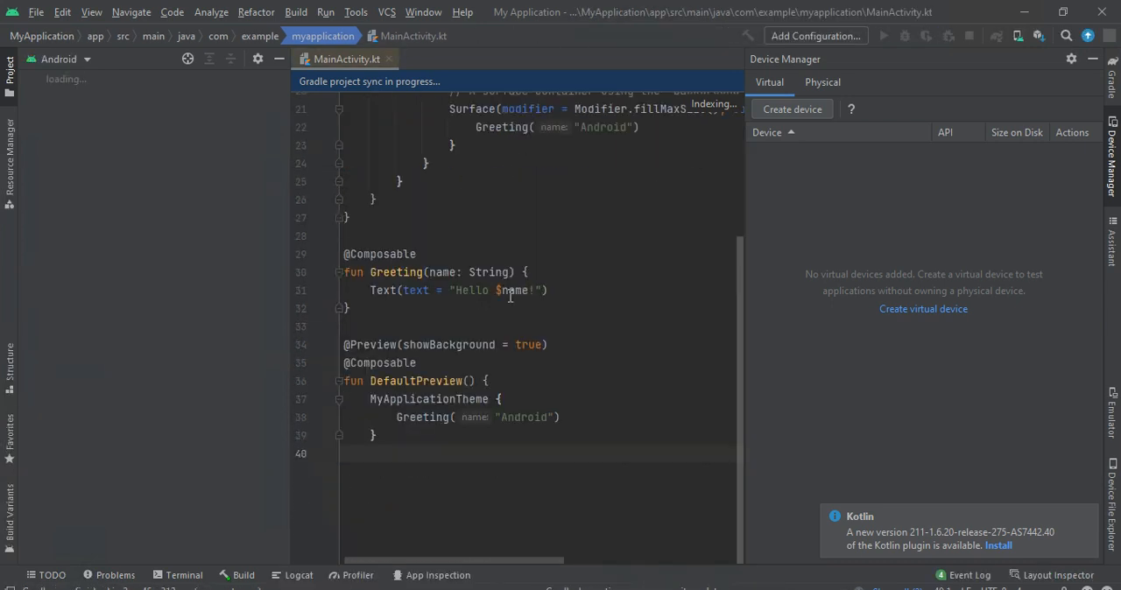
pyautogui.click(387, 37)
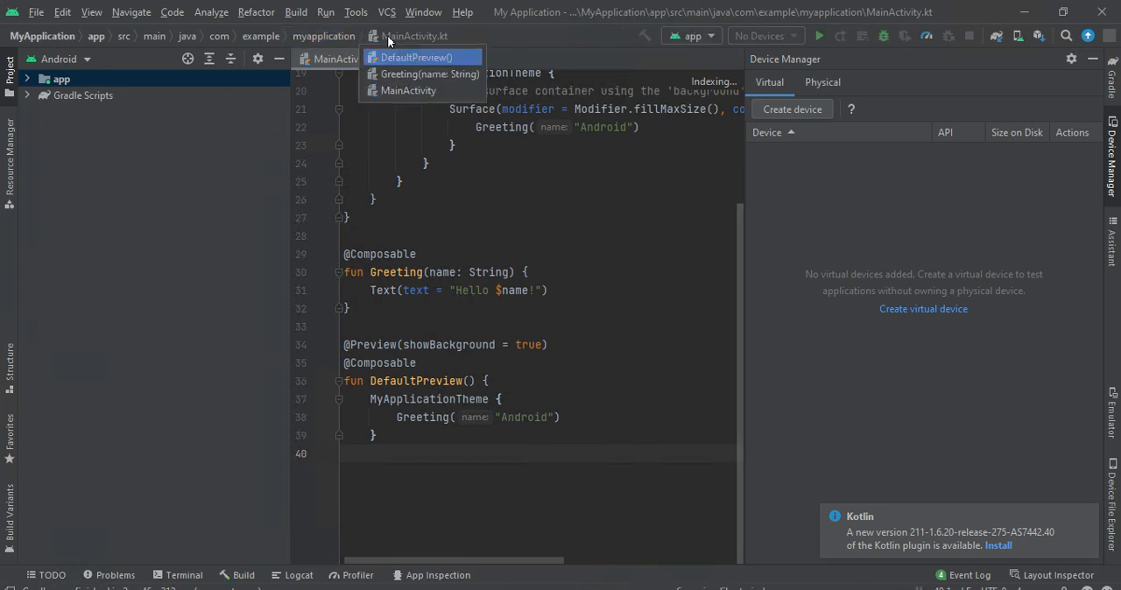
pyautogui.click(61, 107)
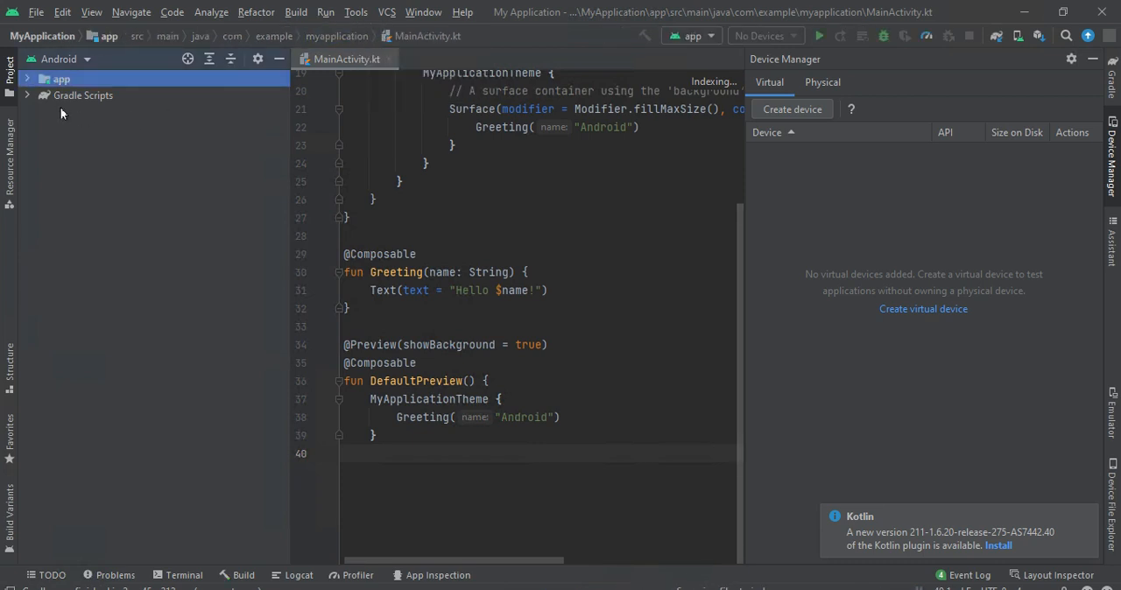
pyautogui.click(74, 92)
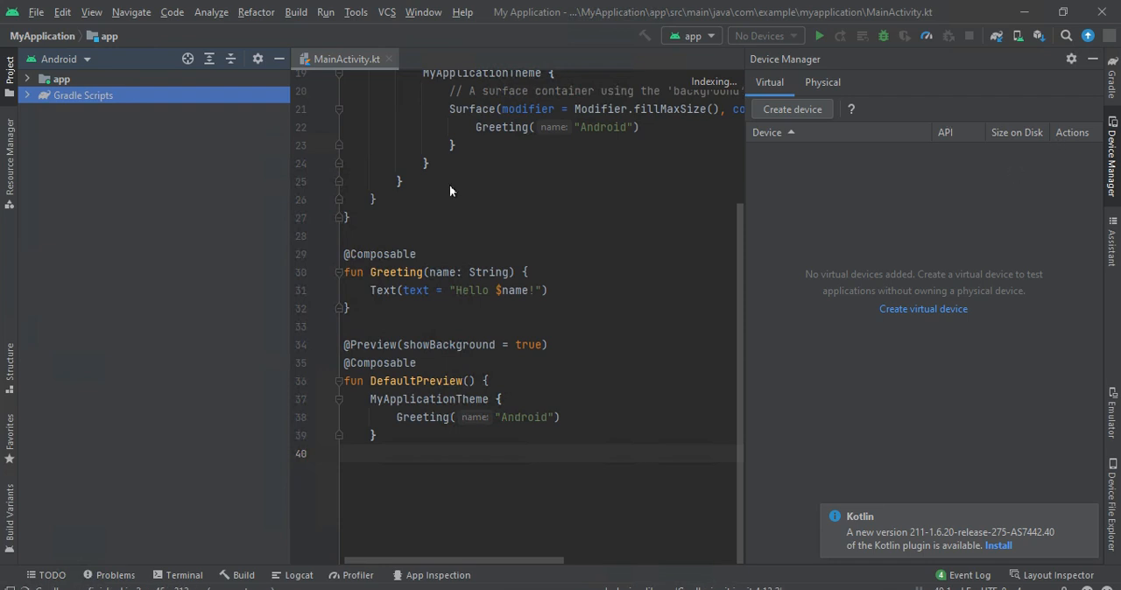
pyautogui.click(74, 79)
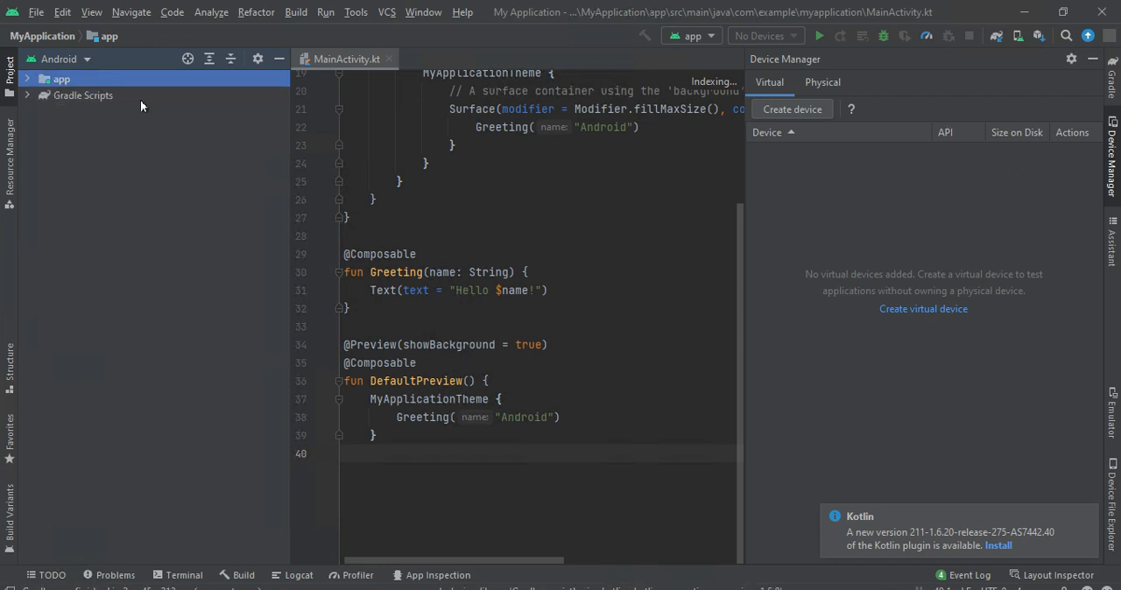
pyautogui.moveTo(547, 382); pyautogui.dragTo(239, 170)
pyautogui.scroll(3, 490, 333)
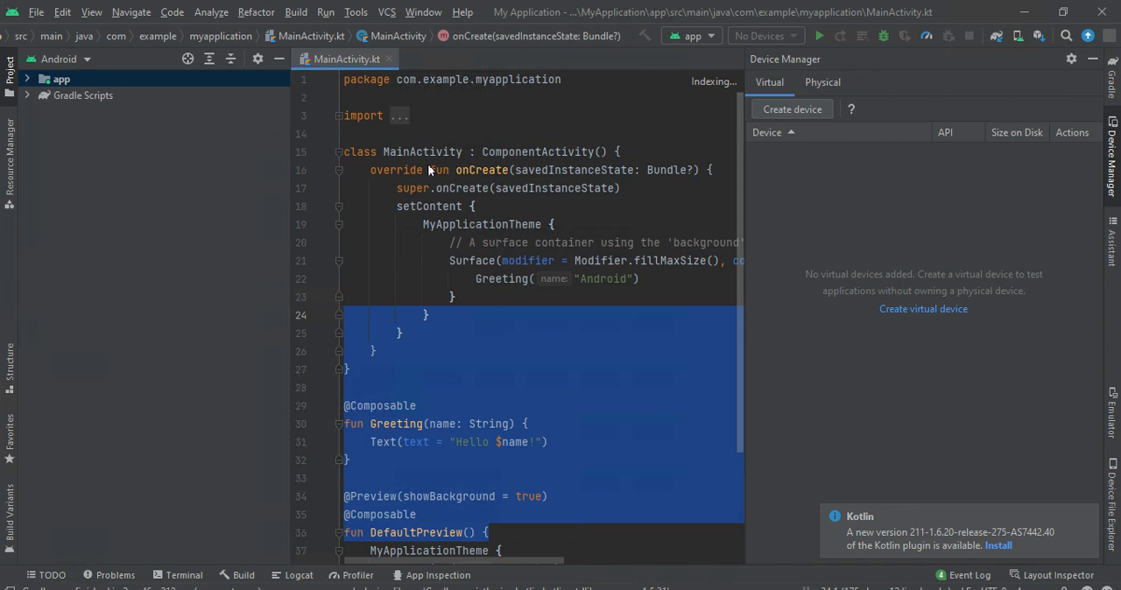
# - Bring up the detected problems and check the project-wide errors
pyautogui.click(731, 84)
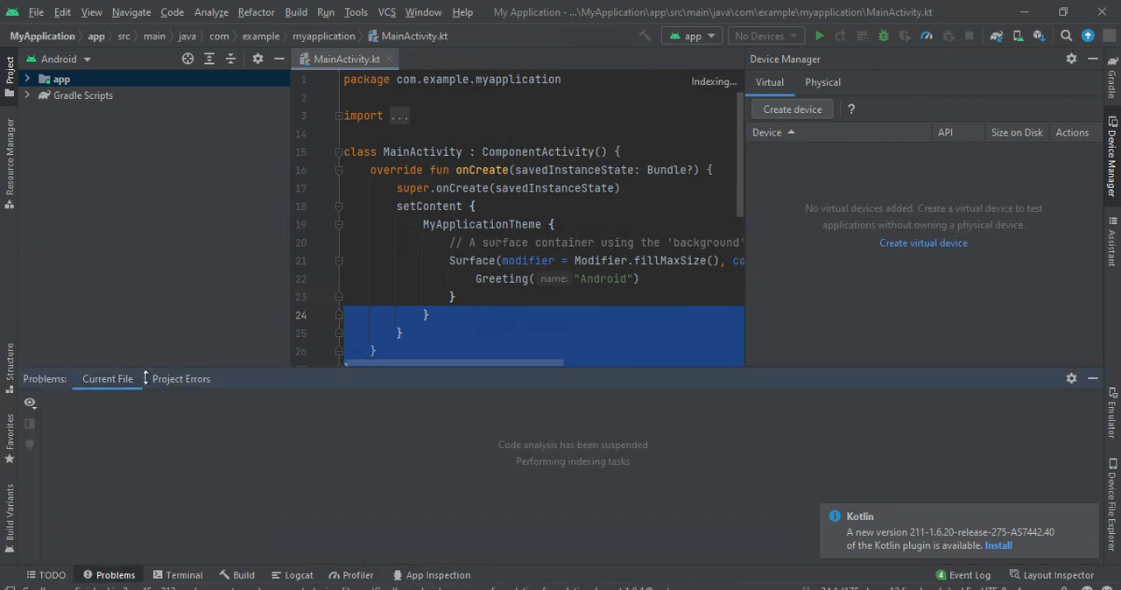
pyautogui.click(190, 383)
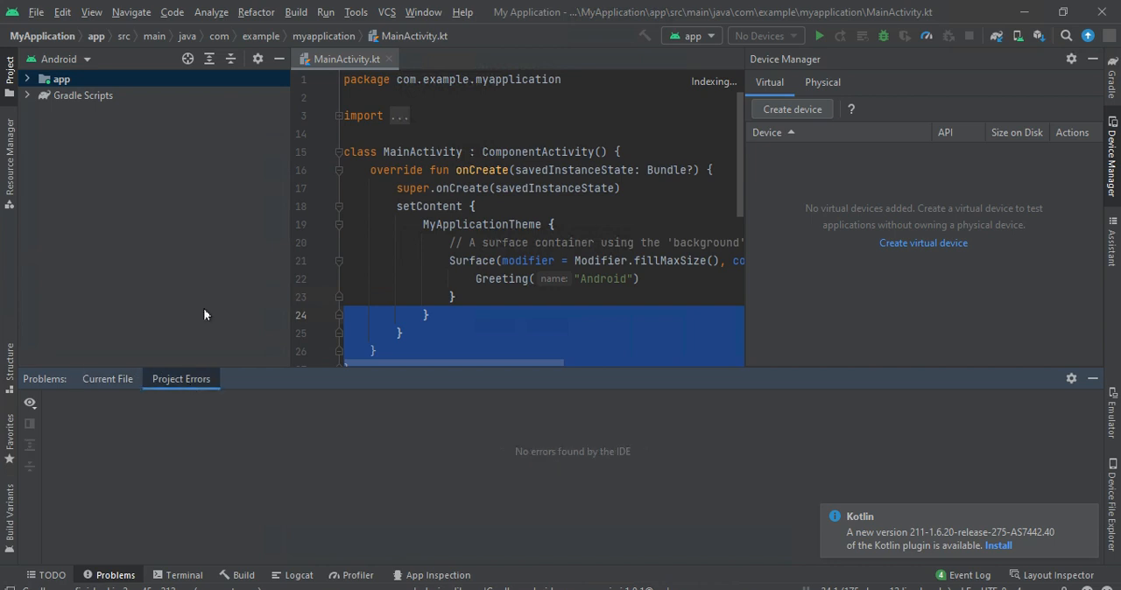
# - Expand Gradle Scripts and open the My_Application.app module's build.gradle and gradle-wrapper.properties
pyautogui.click(89, 95)
pyautogui.doubleClick(90, 94)
pyautogui.click(383, 40)
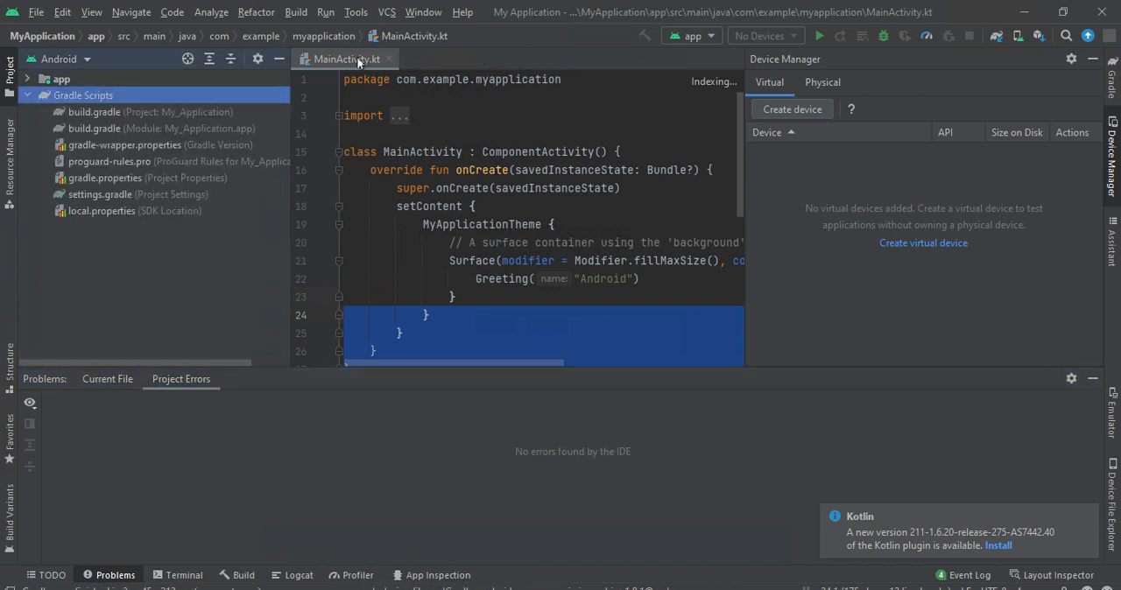
pyautogui.click(109, 112)
pyautogui.click(115, 129)
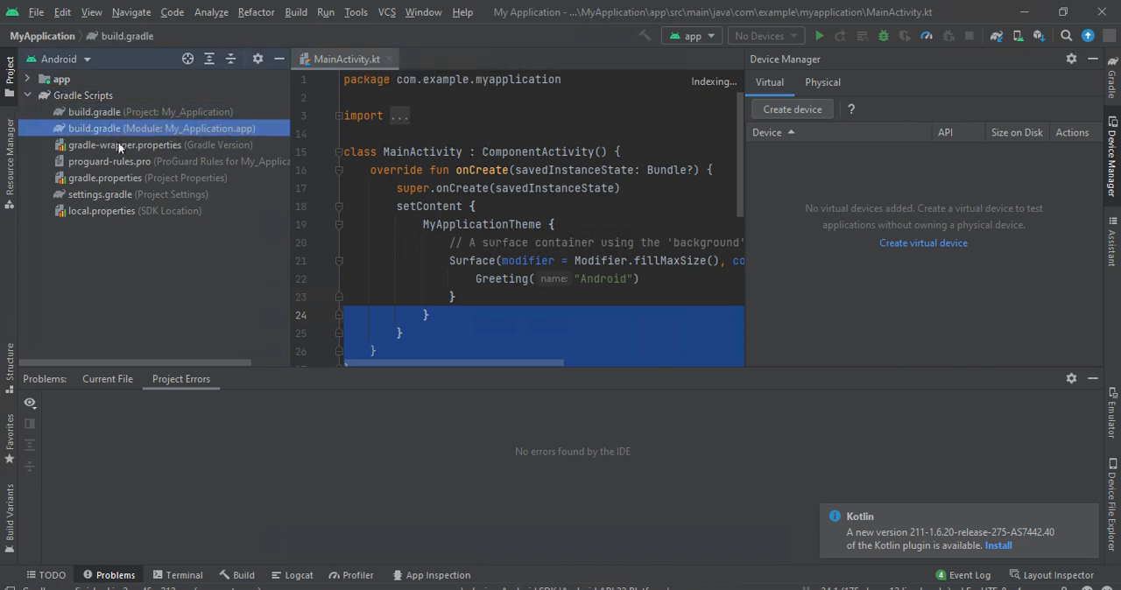
pyautogui.doubleClick(120, 146)
# - Look through the other Gradle script entries, including gradle.properties, proguard-rules.pro, local.properties and settings.gradle
pyautogui.click(114, 180)
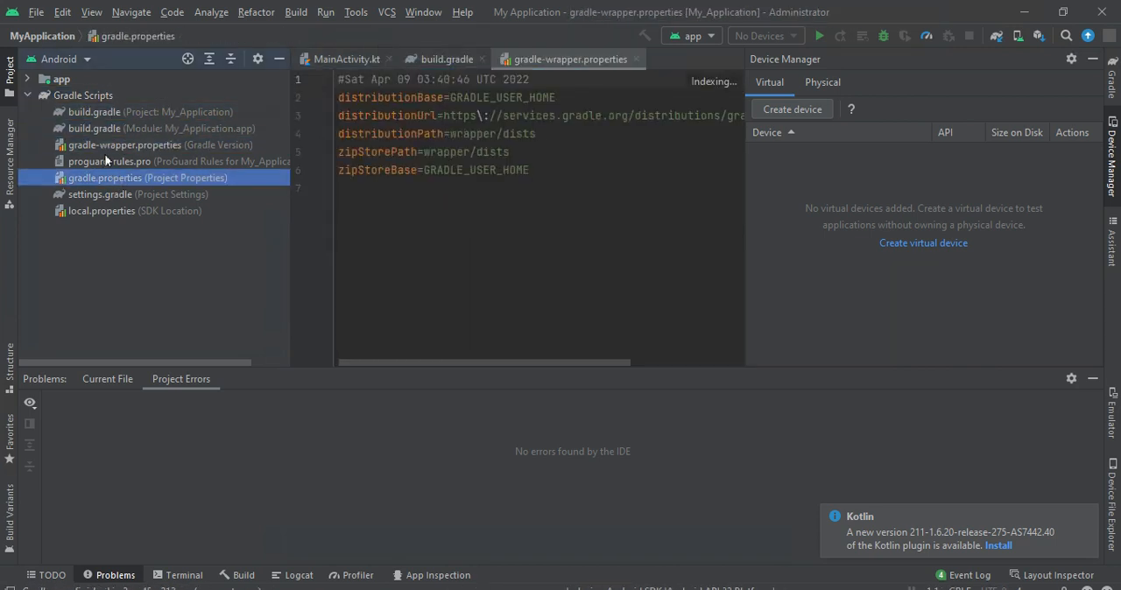
pyautogui.click(106, 160)
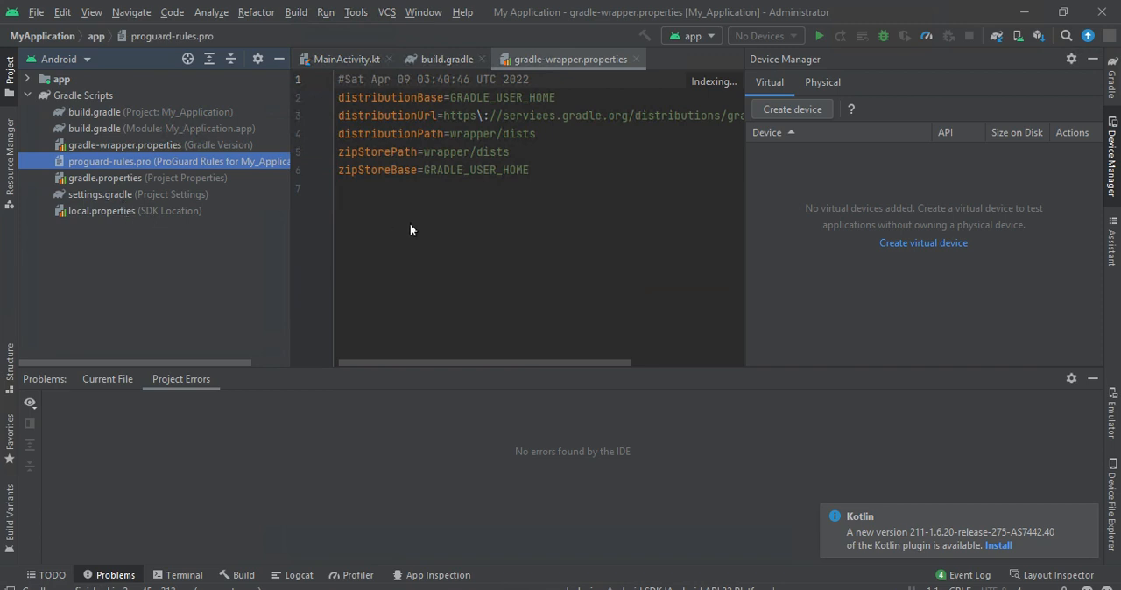
pyautogui.click(122, 211)
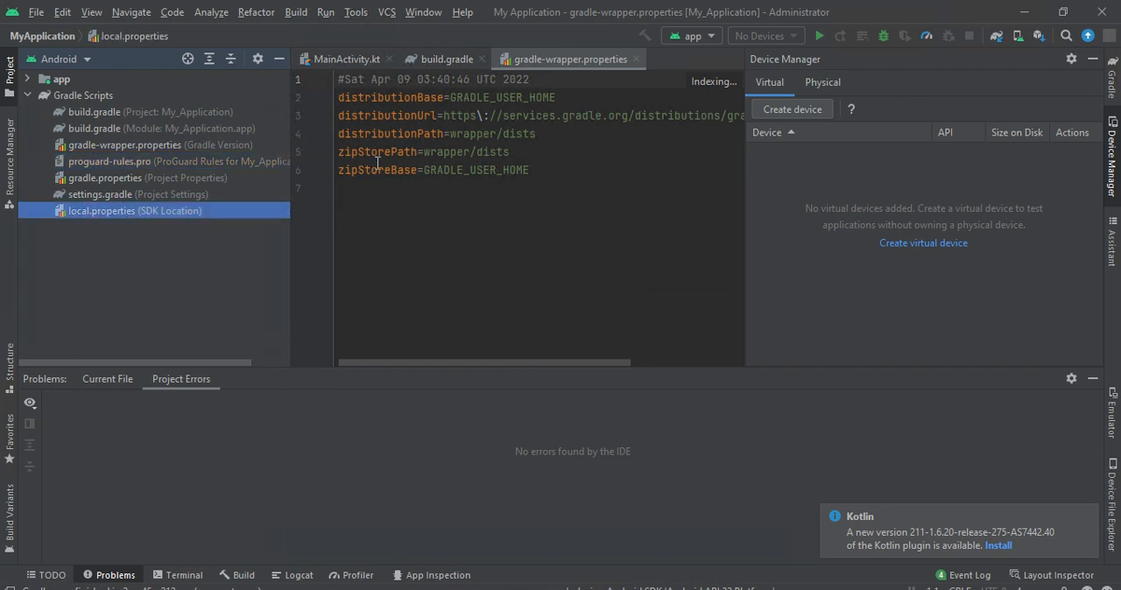
pyautogui.click(210, 192)
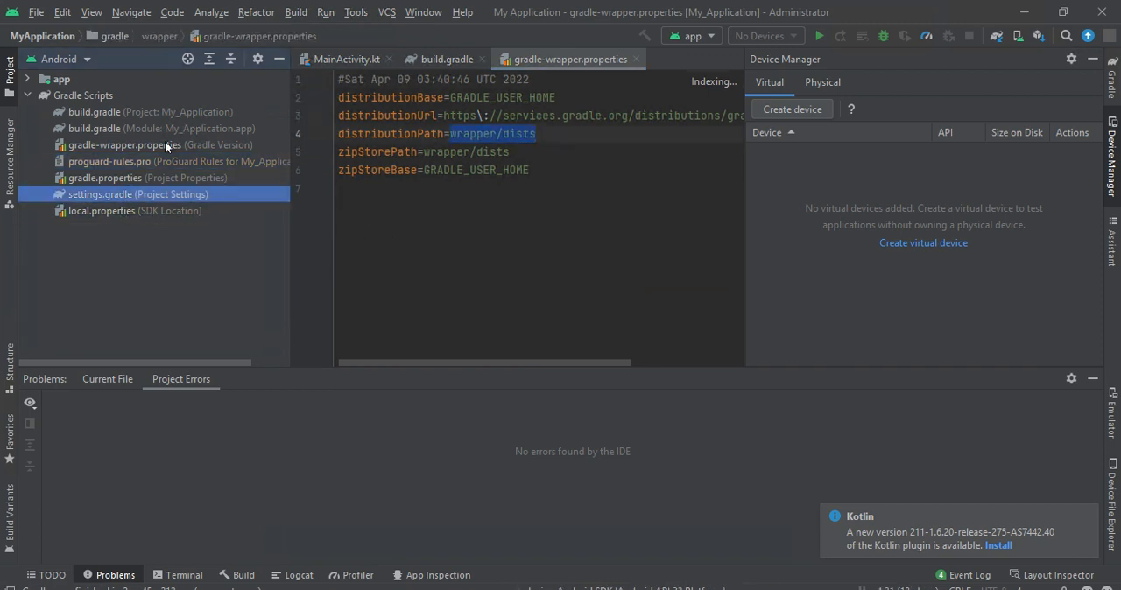
pyautogui.click(165, 146)
pyautogui.click(162, 127)
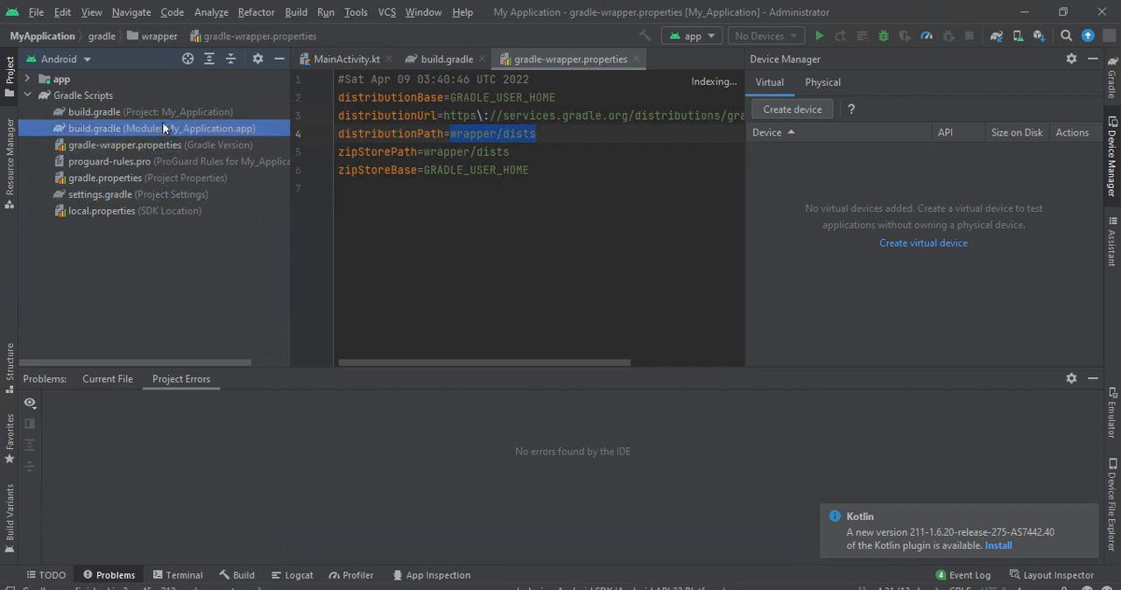
# - Show the Emulator tool window
pyautogui.click(63, 12)
pyautogui.click(88, 12)
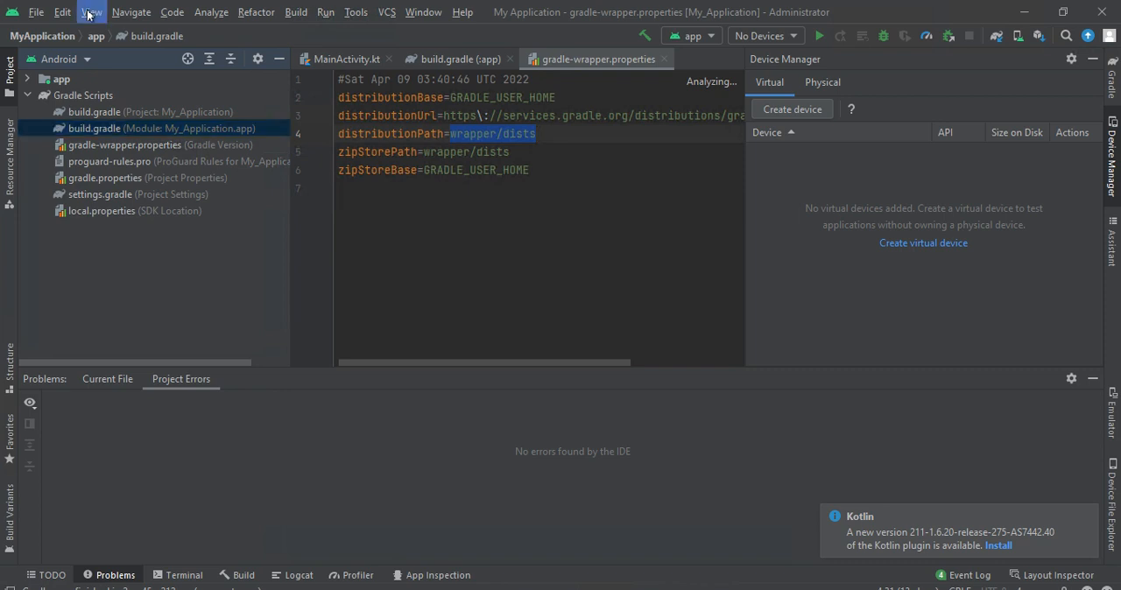
pyautogui.click(88, 13)
pyautogui.moveTo(122, 33)
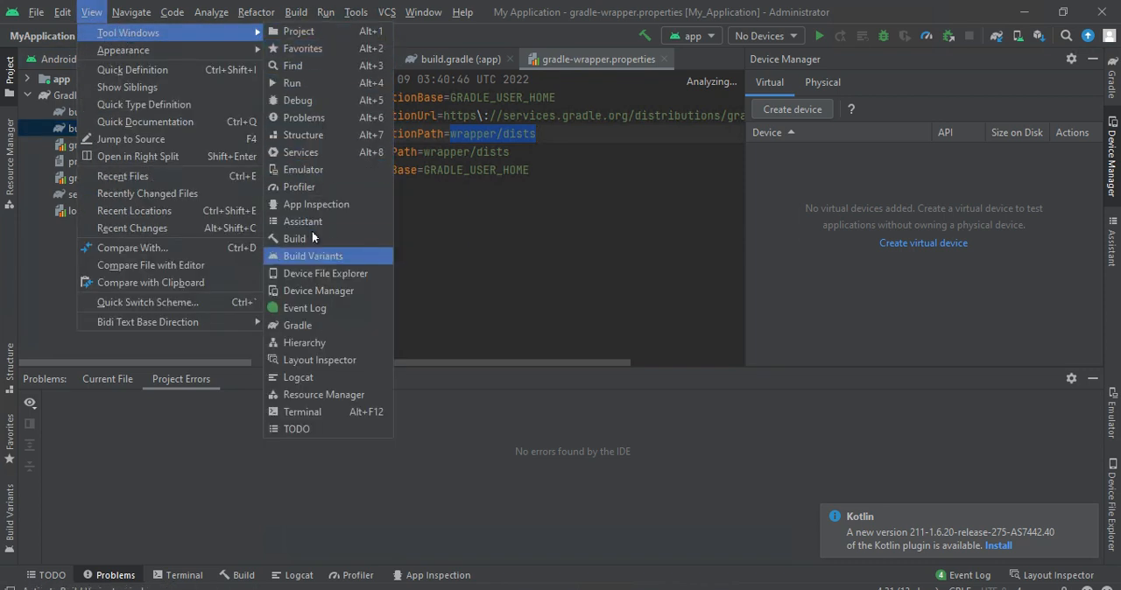
pyautogui.click(297, 179)
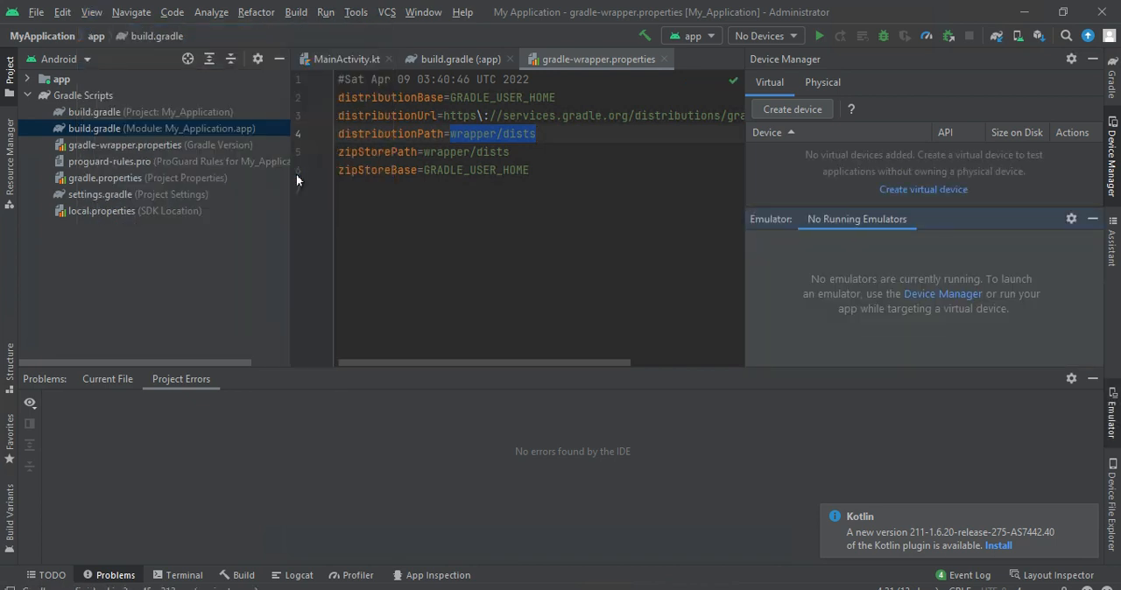
# - Show the Terminal tool window for the project
pyautogui.click(262, 14)
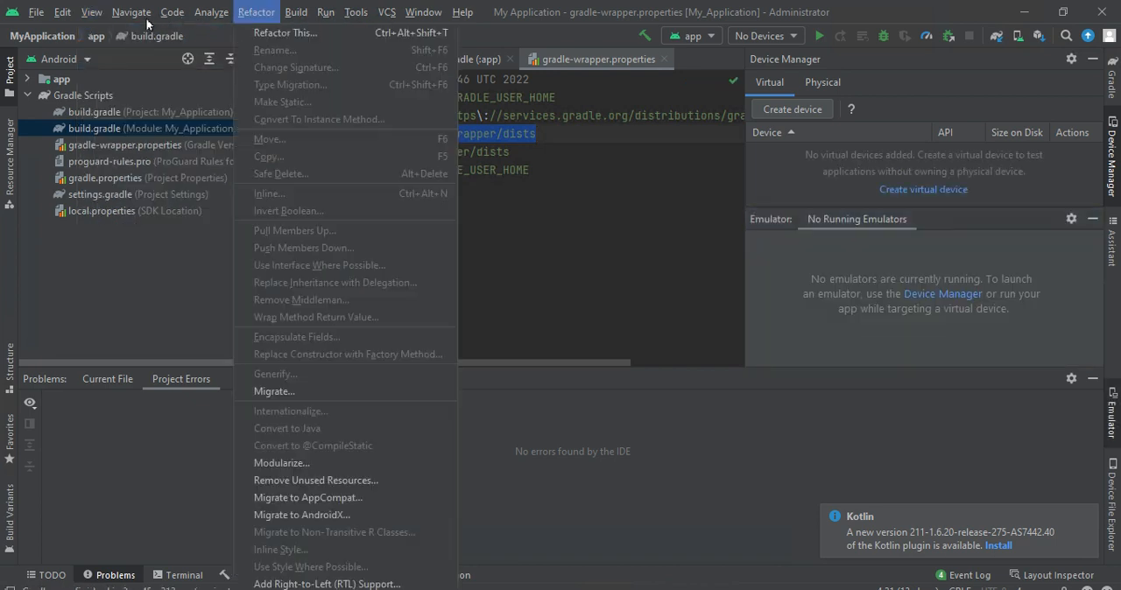
pyautogui.moveTo(91, 12)
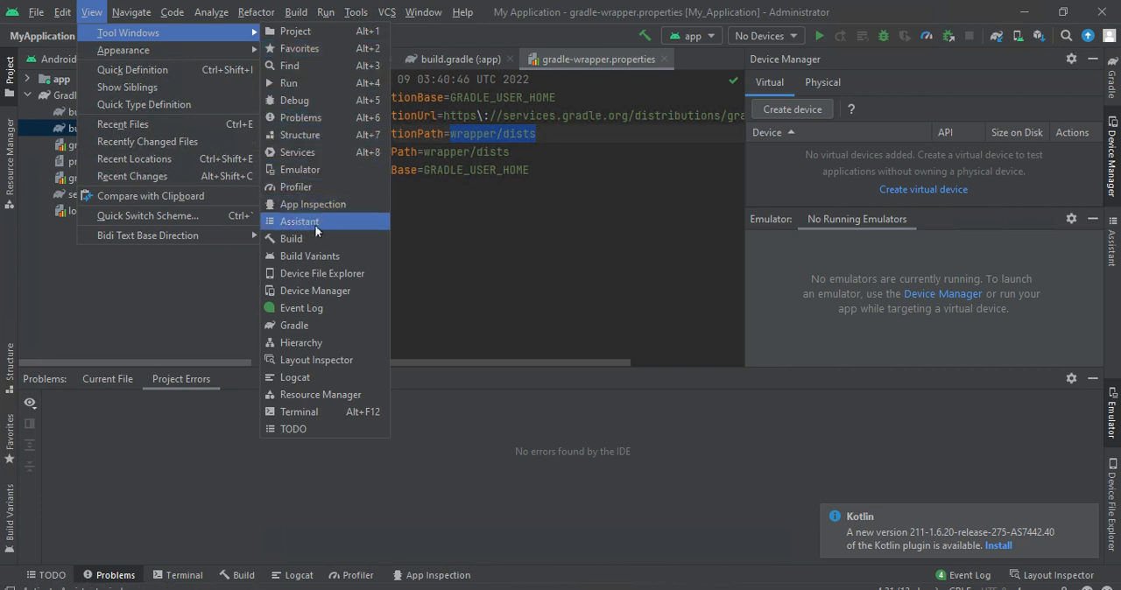
pyautogui.click(297, 413)
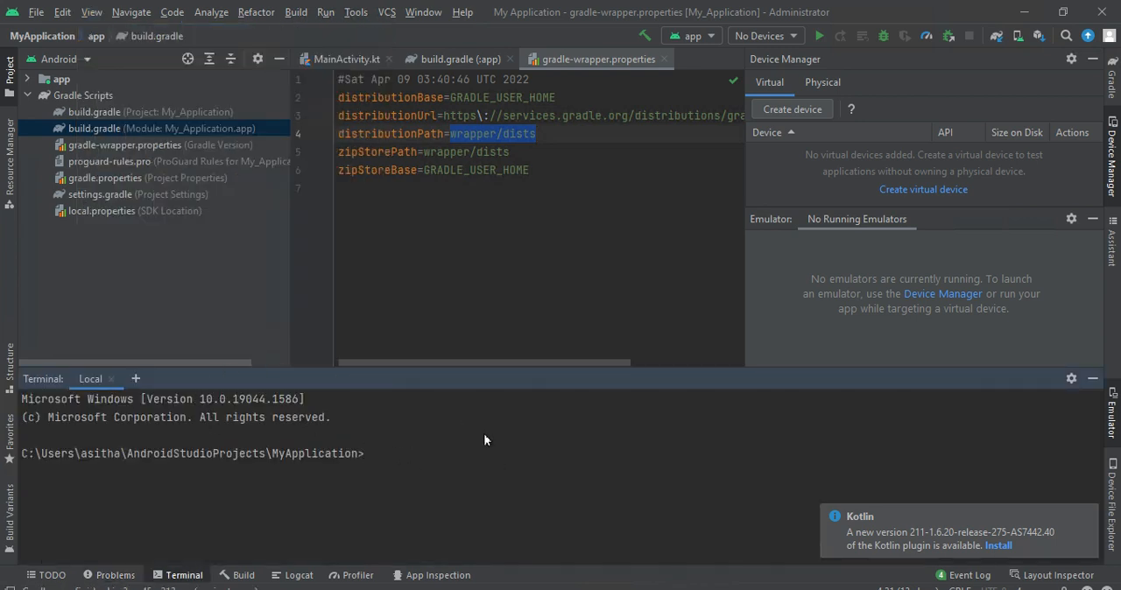
# - Run the command ipconfig/all in the terminal
pyautogui.write('ipin')
pyautogui.press('BackSpace')
pyautogui.press('BackSpace')
pyautogui.press('BackSpace')
pyautogui.press('BackSpace')
pyautogui.write('ipconfig/all')
pyautogui.press('Return')
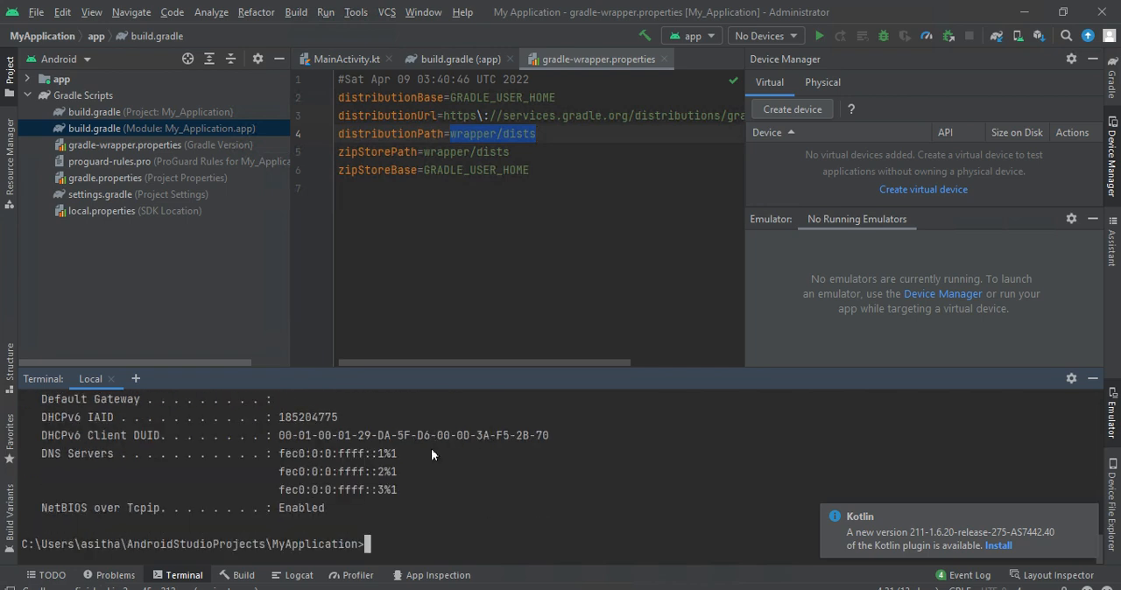
# - Examine the network adapter details in the command output and highlight the IPv4 address
pyautogui.moveTo(429, 436); pyautogui.dragTo(321, 396)
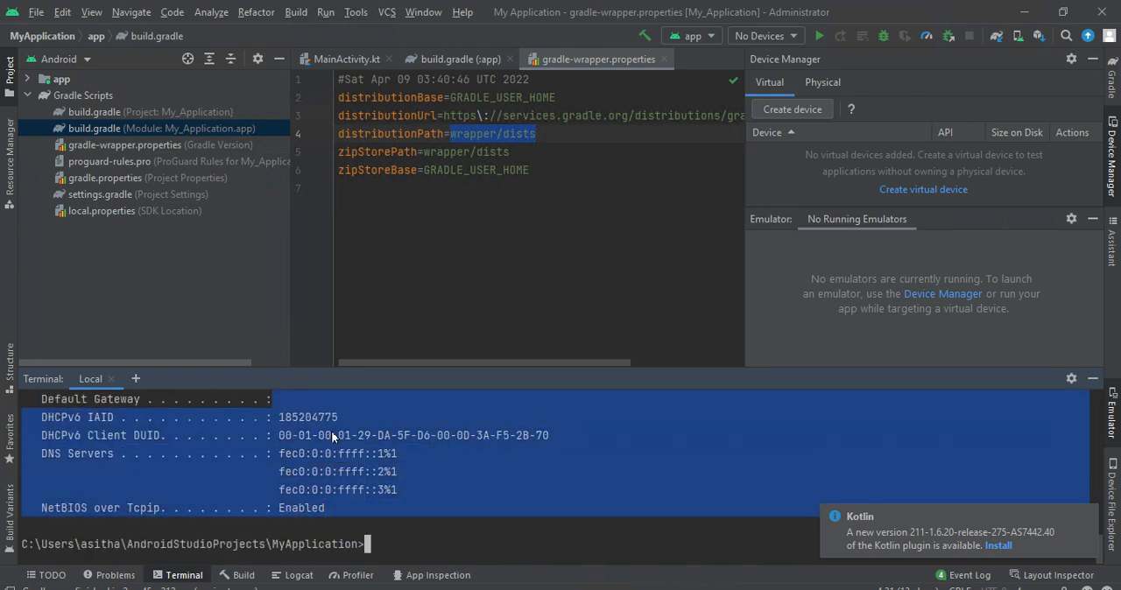
pyautogui.click(336, 421)
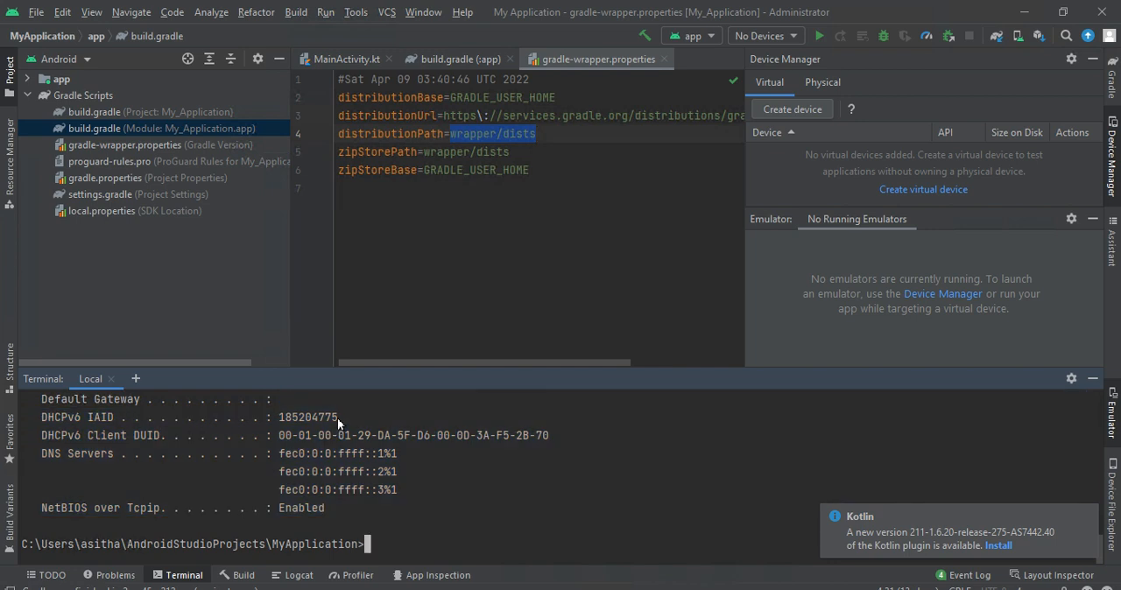
pyautogui.press('Up')
pyautogui.moveTo(365, 456); pyautogui.dragTo(377, 491)
pyautogui.click(296, 486)
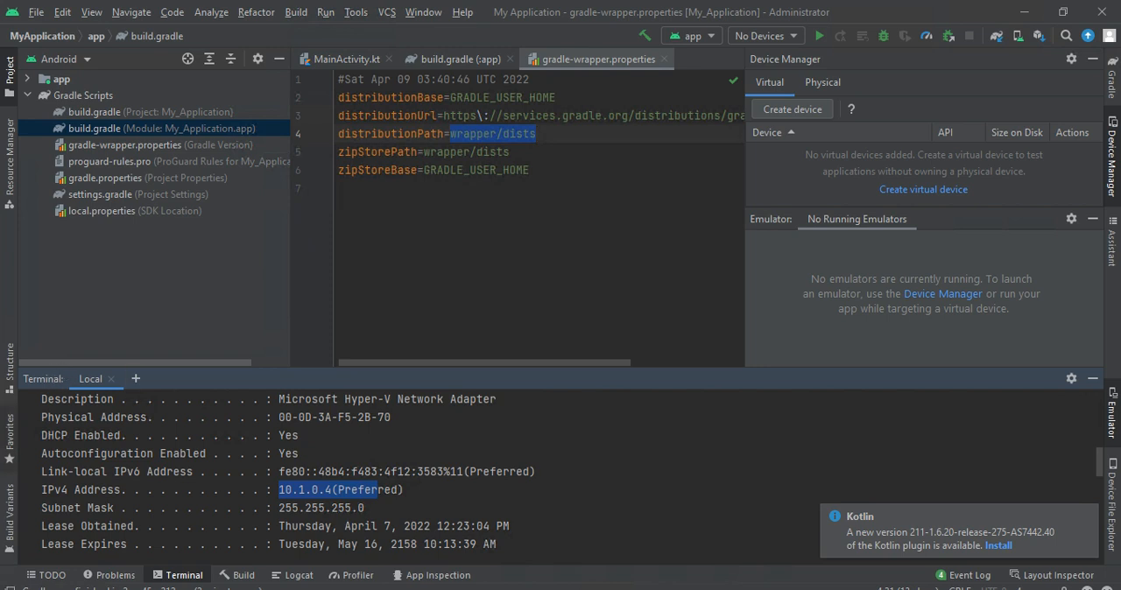
# - Take the Remote Desktop Connection session out of full screen into a smaller window
pyautogui.press('super+s')
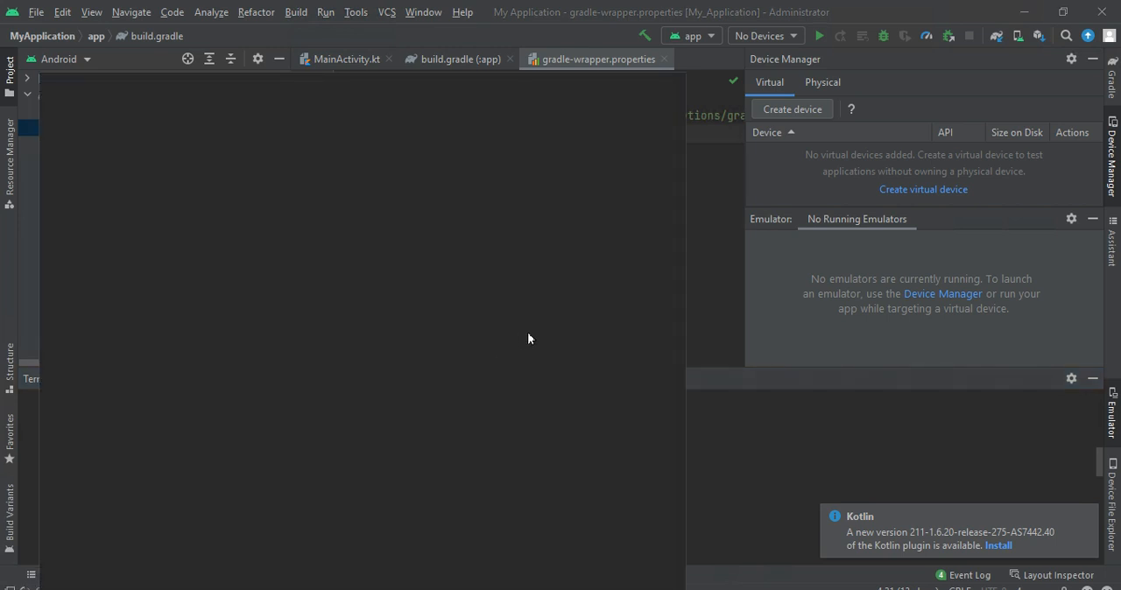
pyautogui.click(798, 447)
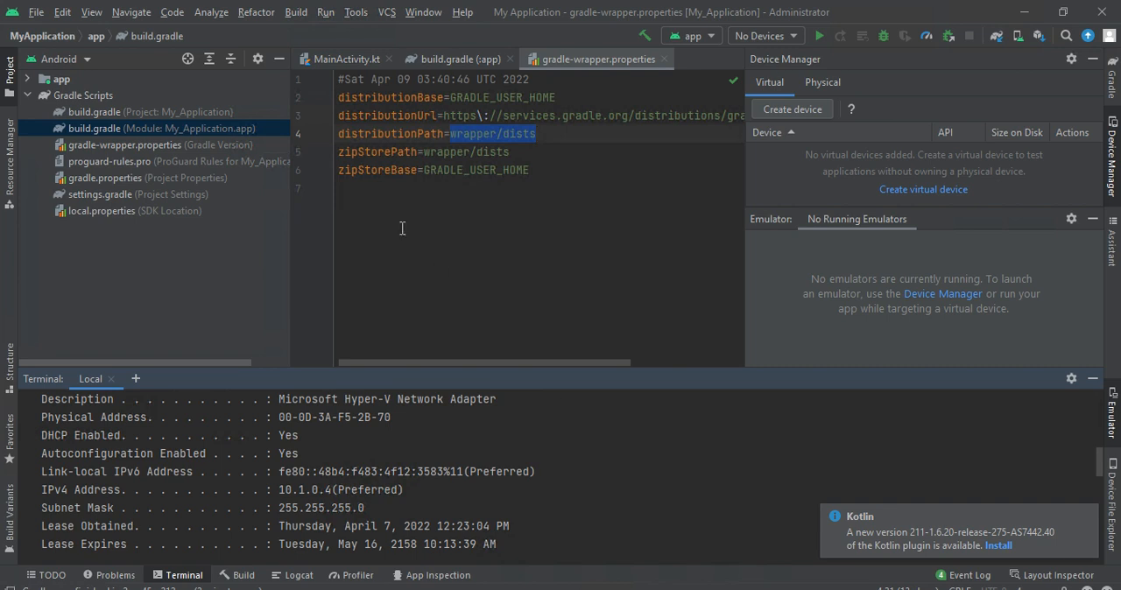
pyautogui.moveTo(480, 7)
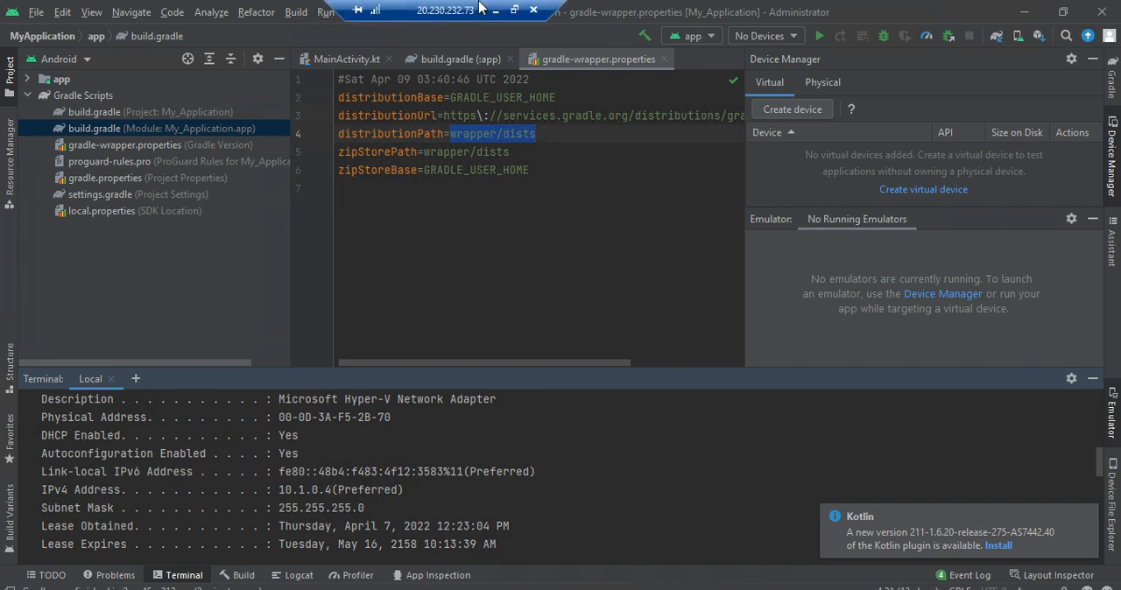
pyautogui.click(514, 9)
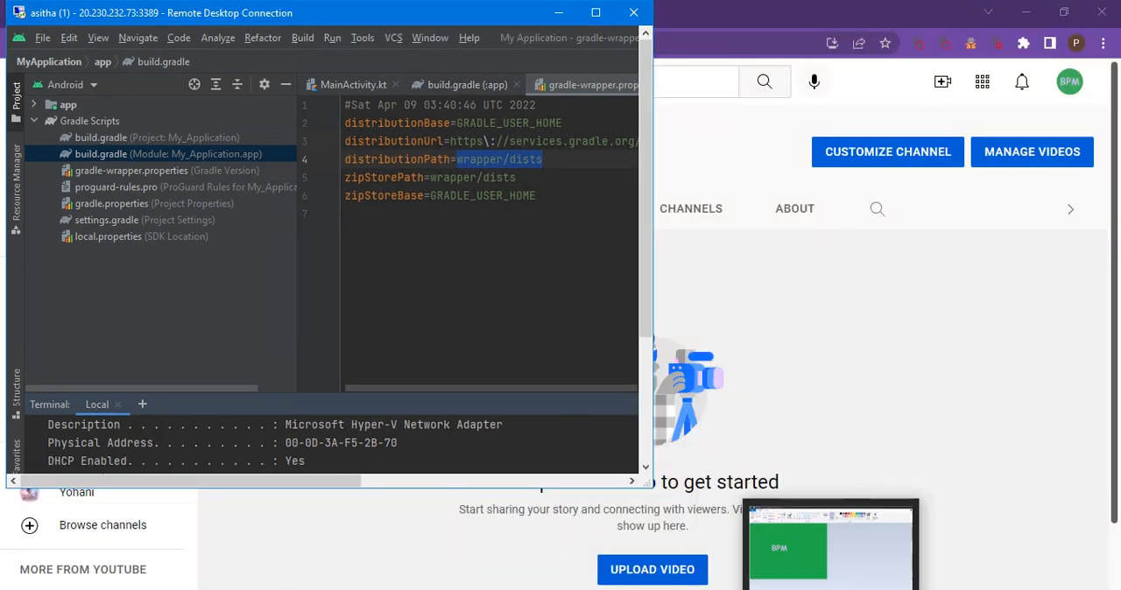
pyautogui.moveTo(756, 589)
pyautogui.click(654, 575)
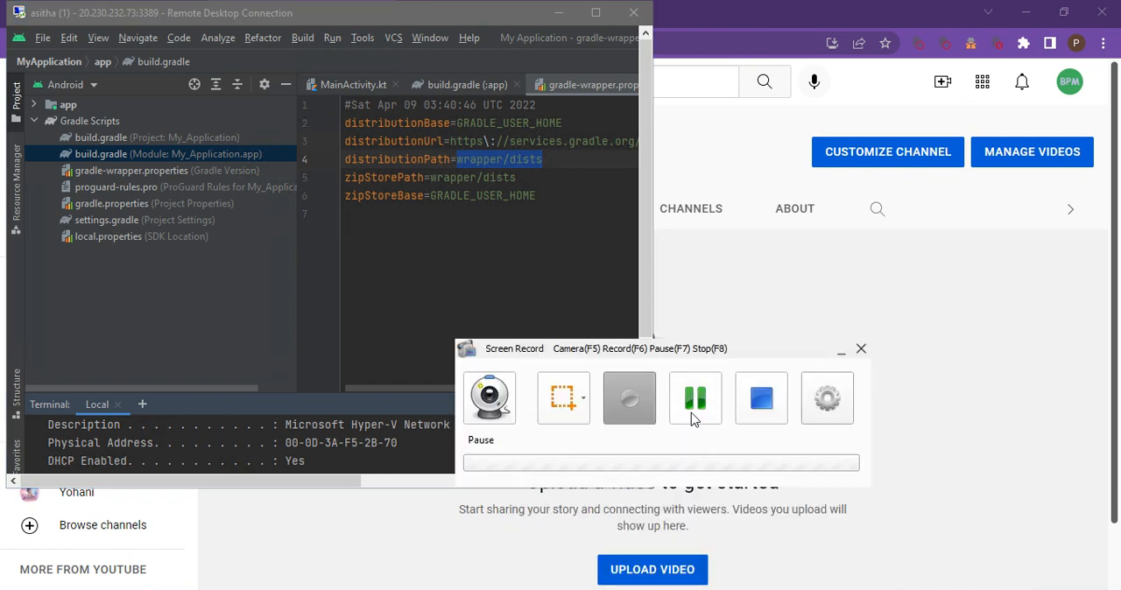
pyautogui.click(764, 411)
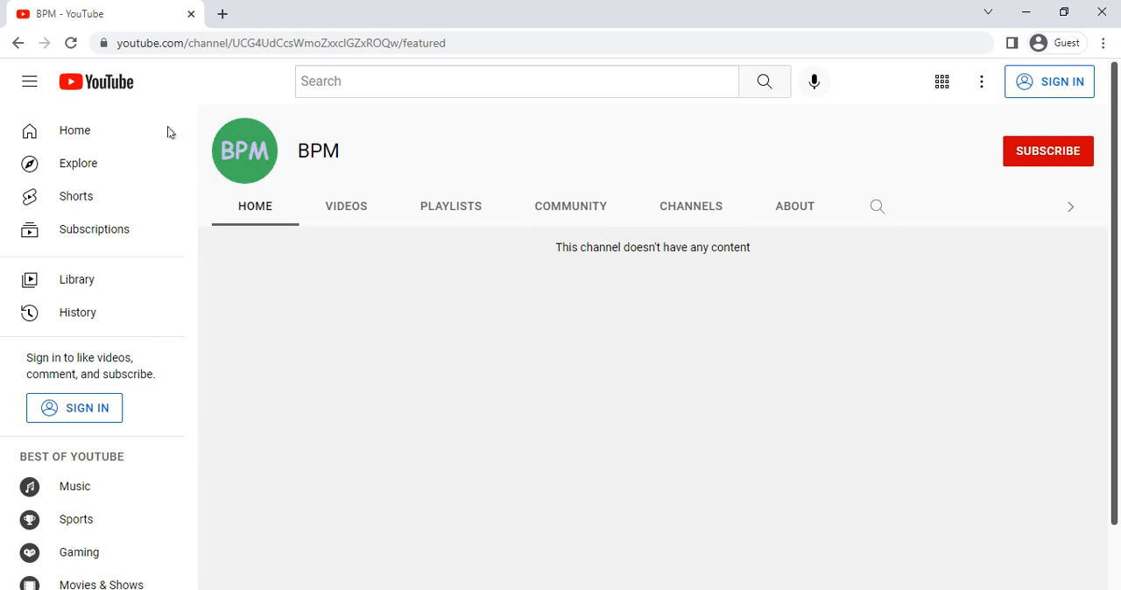
# - Search the web for "android studio download" in a new tab and open the developer.android.com Android Studio download page
pyautogui.click(223, 15)
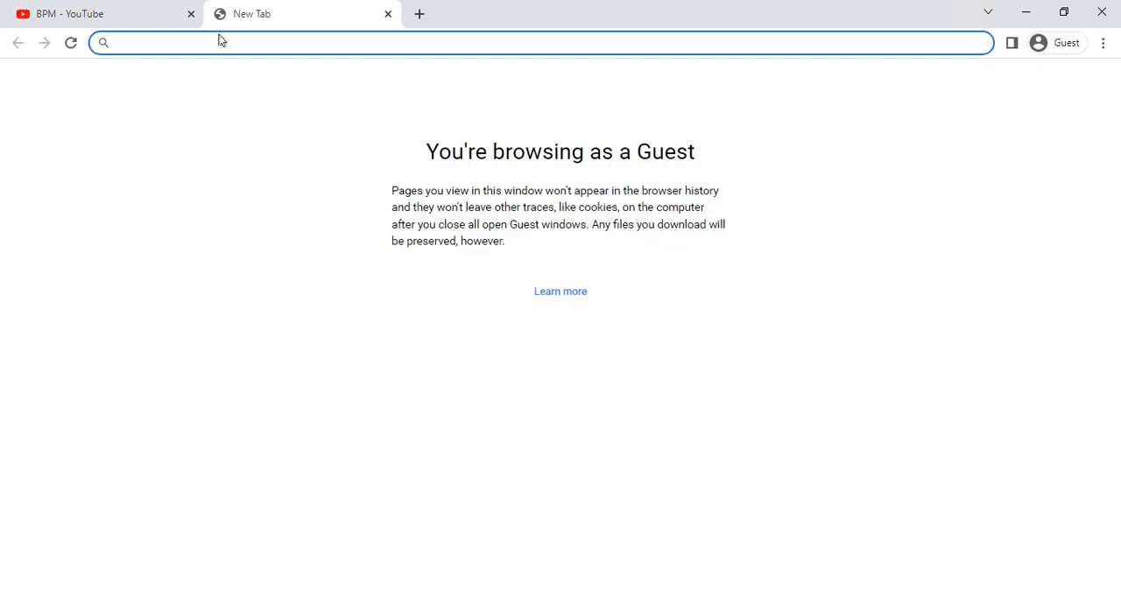
pyautogui.write('an')
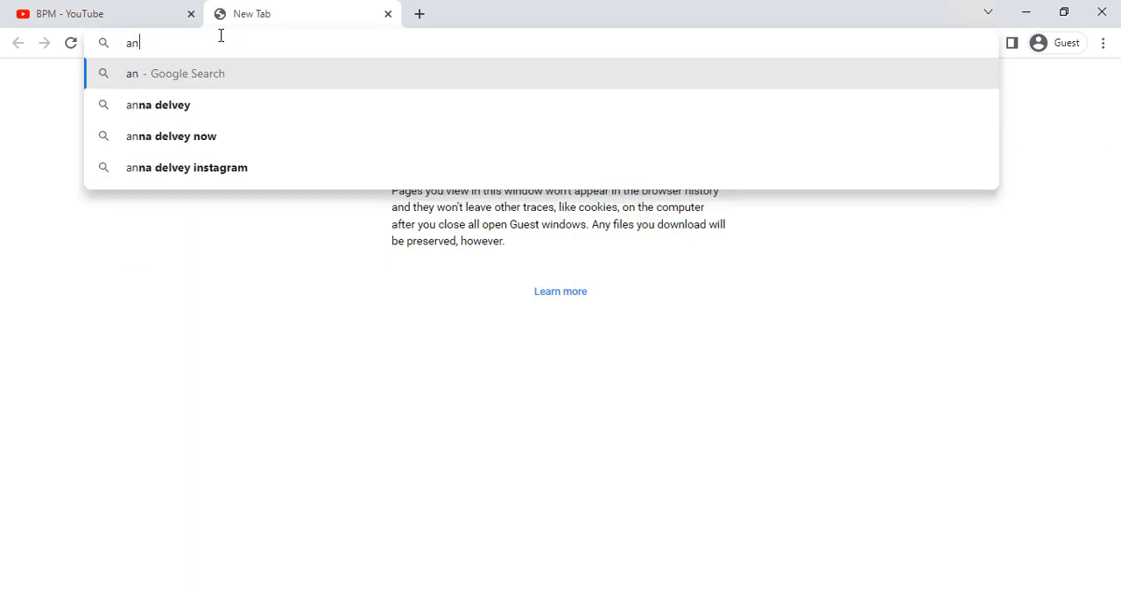
pyautogui.write('droid')
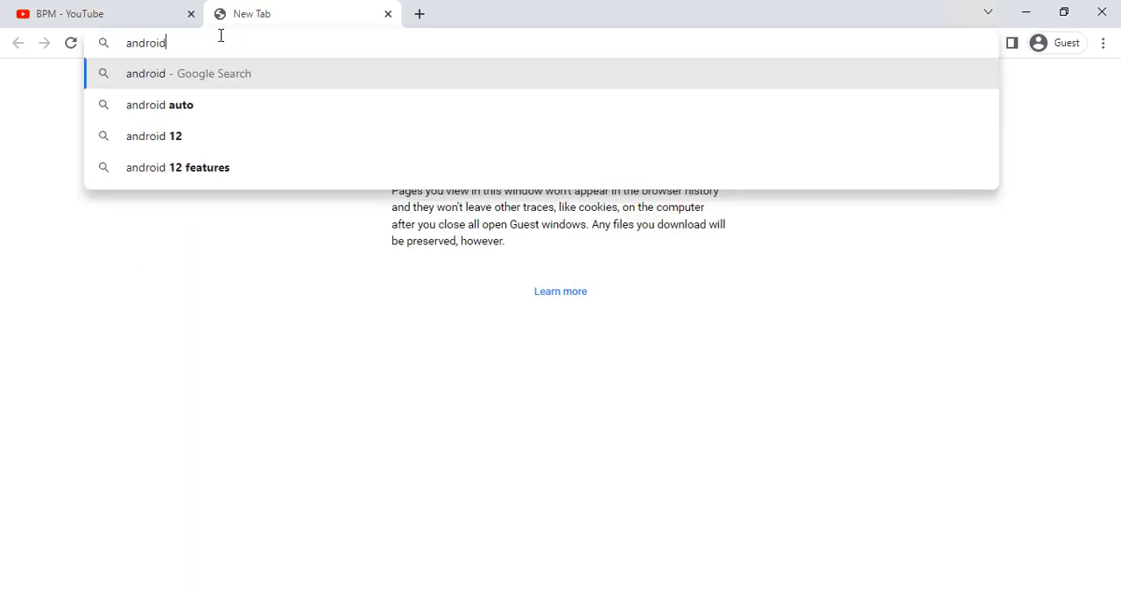
pyautogui.write(' stu')
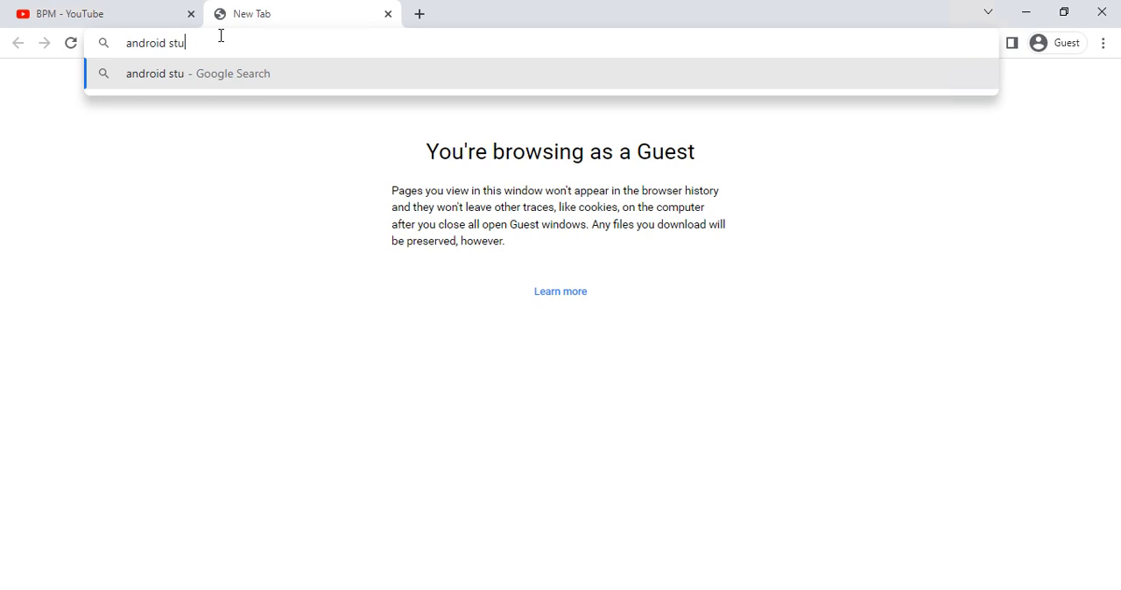
pyautogui.write('dio download')
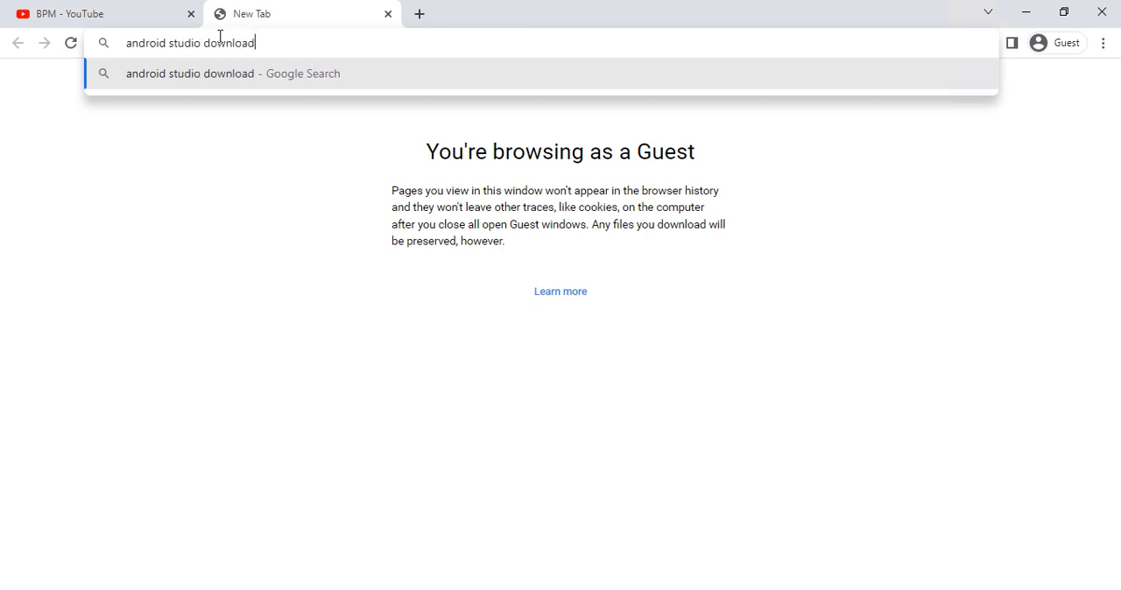
pyautogui.press('Return')
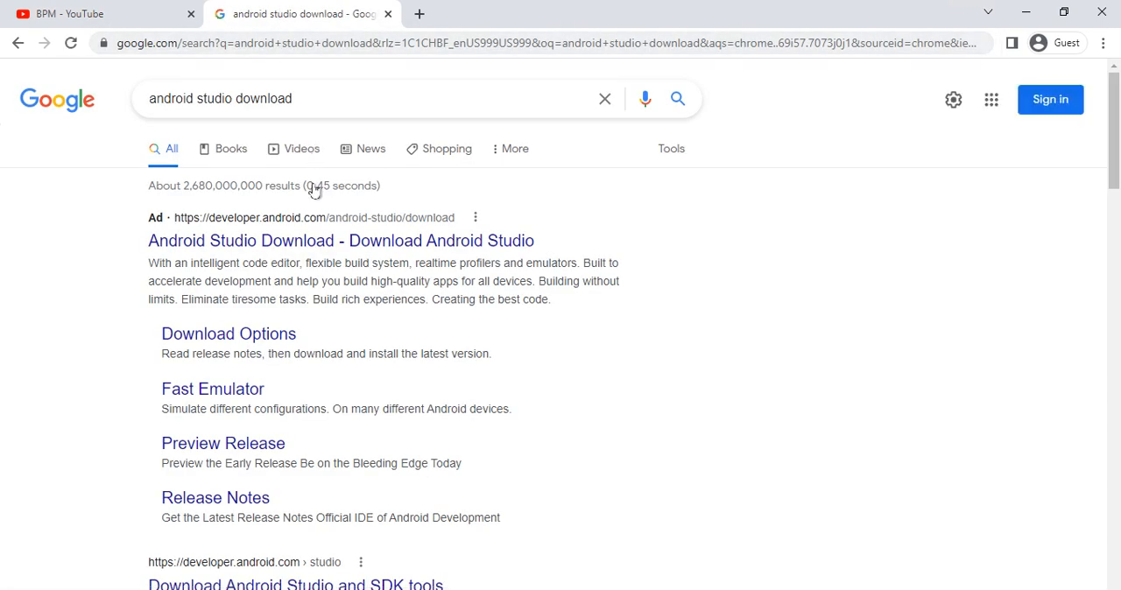
pyautogui.click(259, 229)
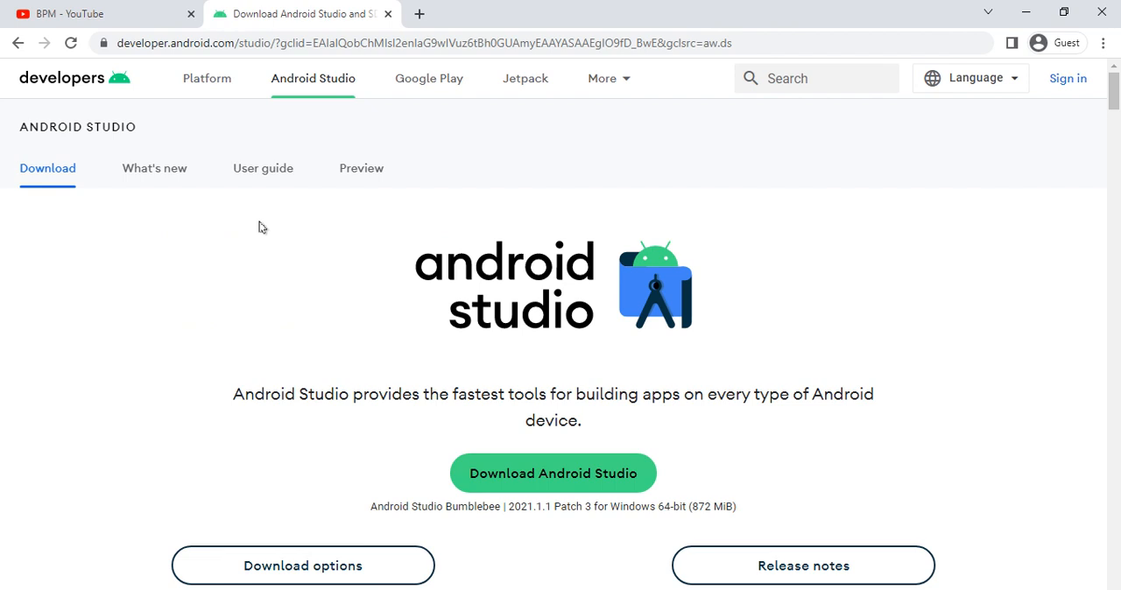
# - Look through the Android Studio product page and highlight the sentence describing its tools for building apps
pyautogui.scroll(-6, 367, 234)
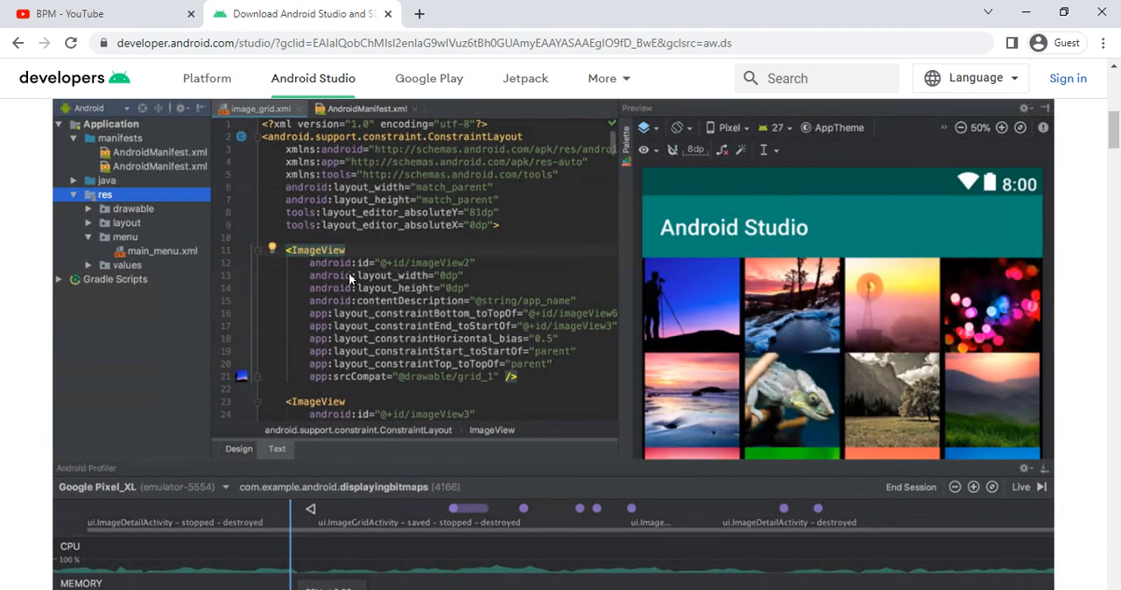
pyautogui.scroll(1, 348, 272)
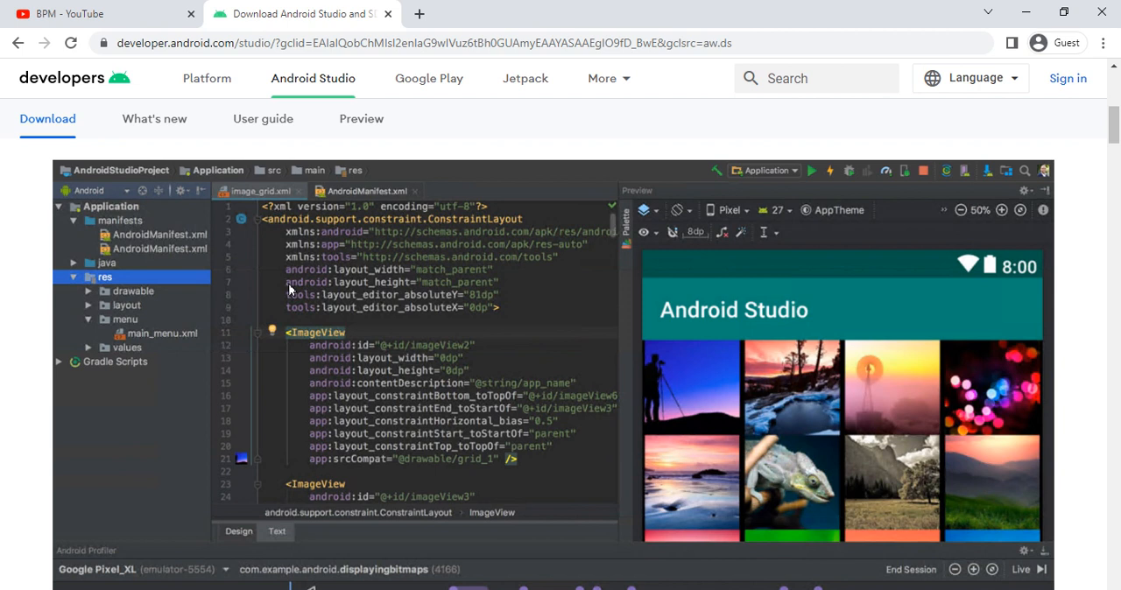
pyautogui.scroll(-5, 289, 289)
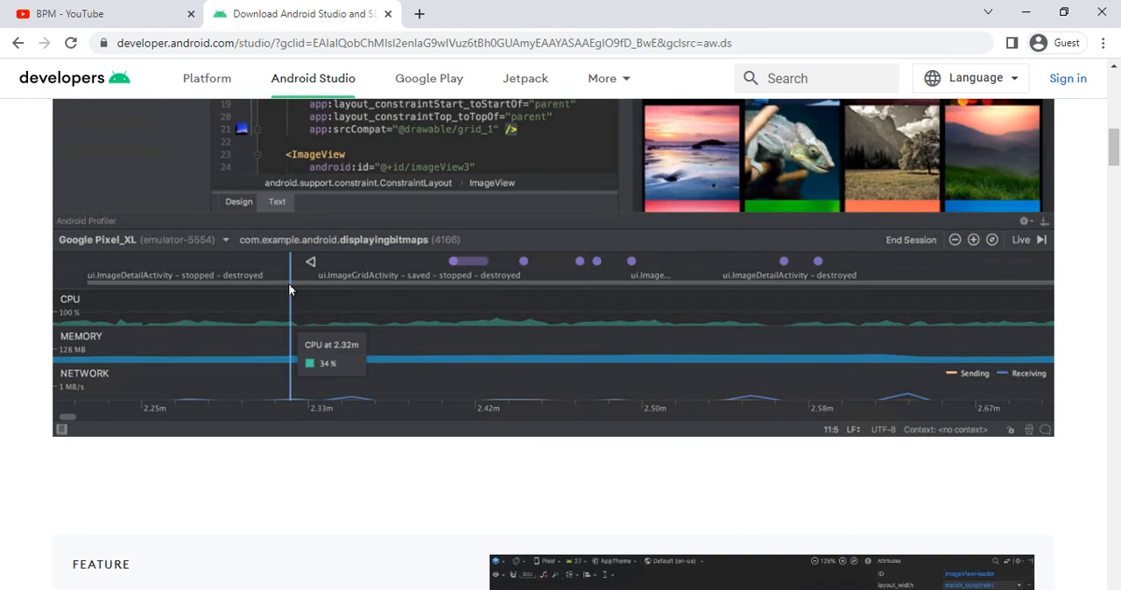
pyautogui.scroll(7, 288, 289)
pyautogui.scroll(2, 291, 290)
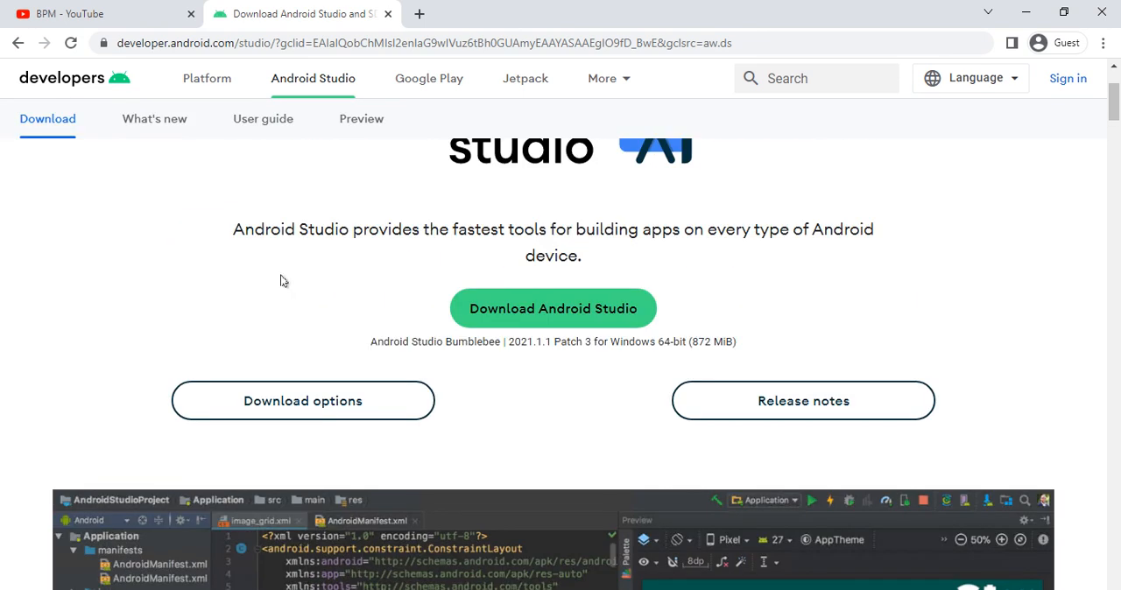
pyautogui.moveTo(230, 232); pyautogui.dragTo(893, 265)
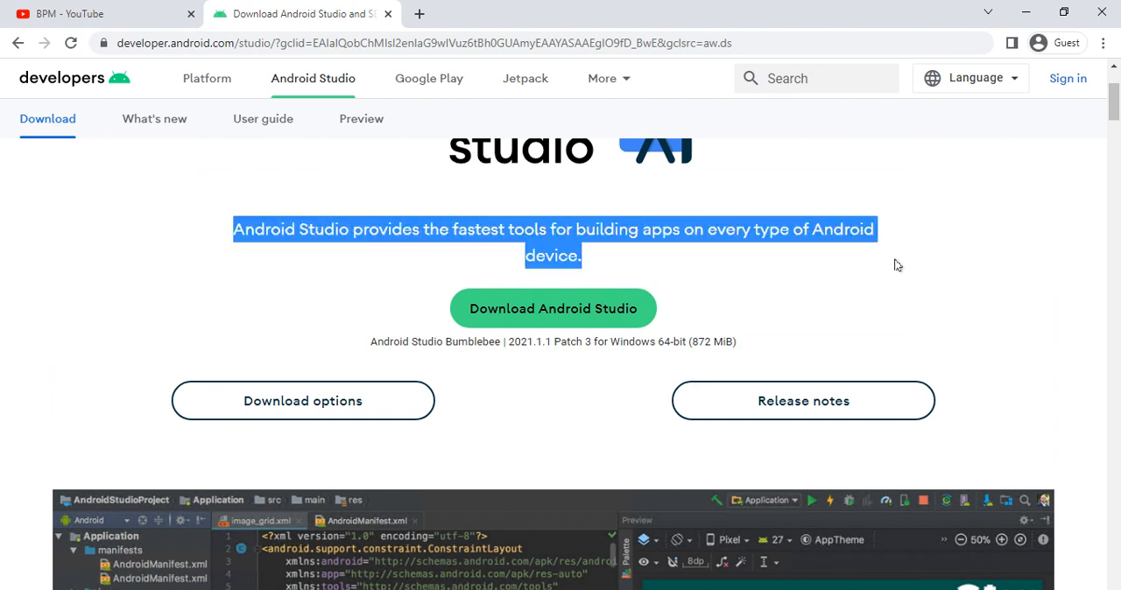
# - Agree to the terms and conditions and download Android Studio Bumblebee 2021.1.1 Patch 3 for Windows
pyautogui.click(543, 315)
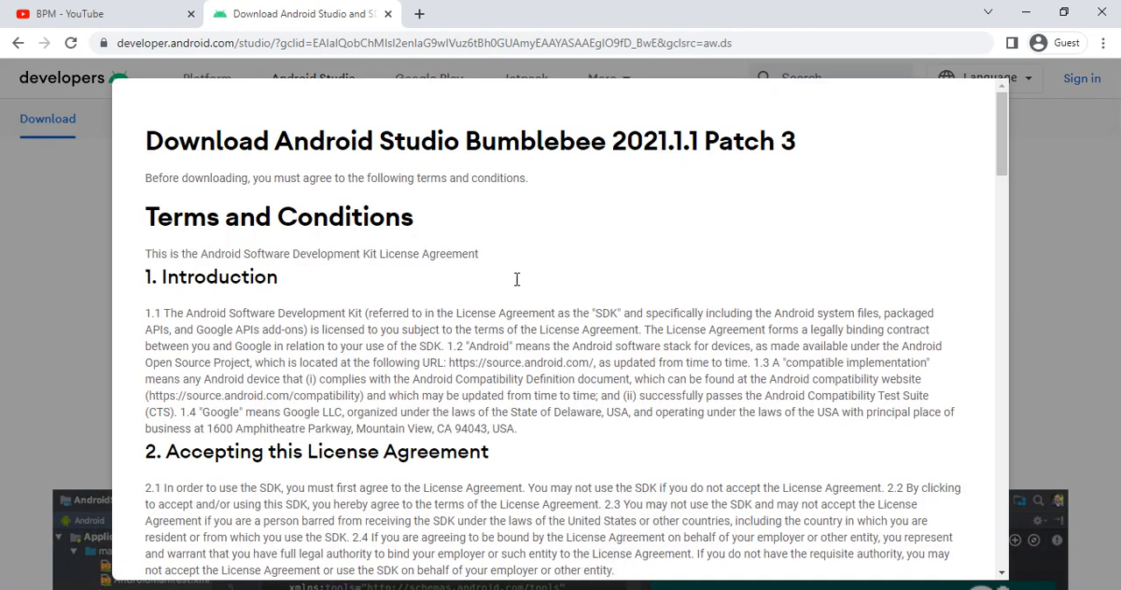
pyautogui.moveTo(227, 156); pyautogui.dragTo(479, 148)
pyautogui.click(479, 147)
pyautogui.scroll(-15, 453, 178)
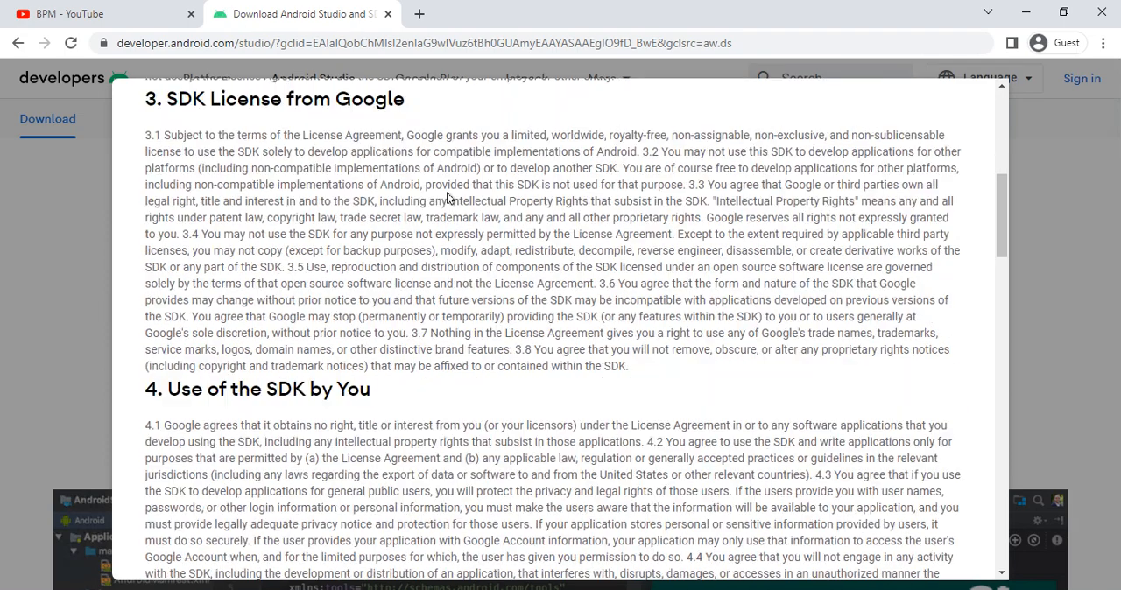
pyautogui.scroll(-15, 432, 269)
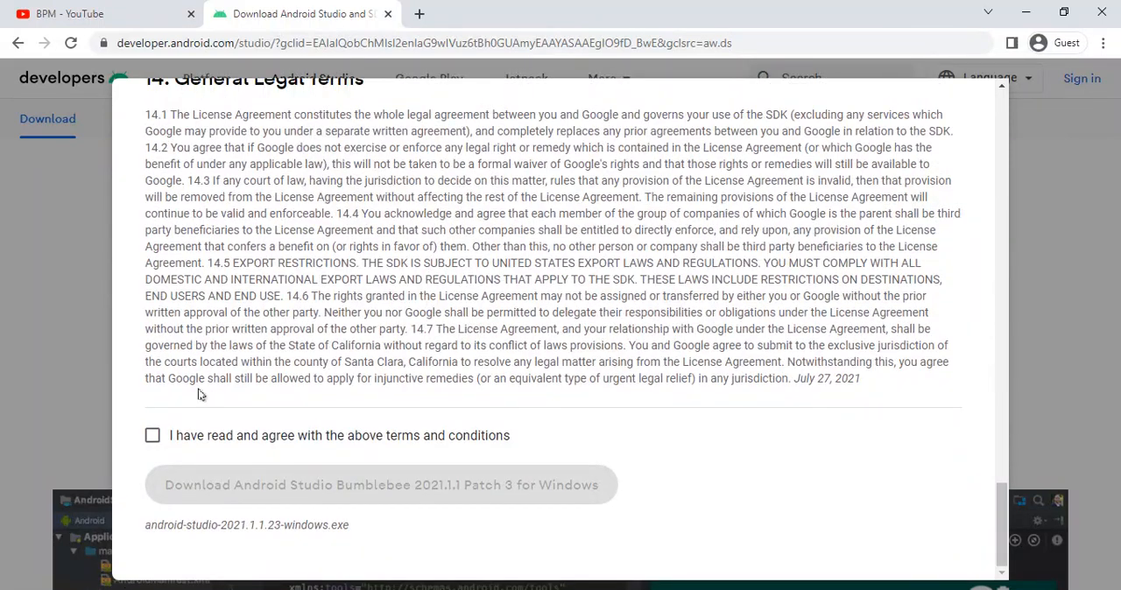
pyautogui.click(151, 436)
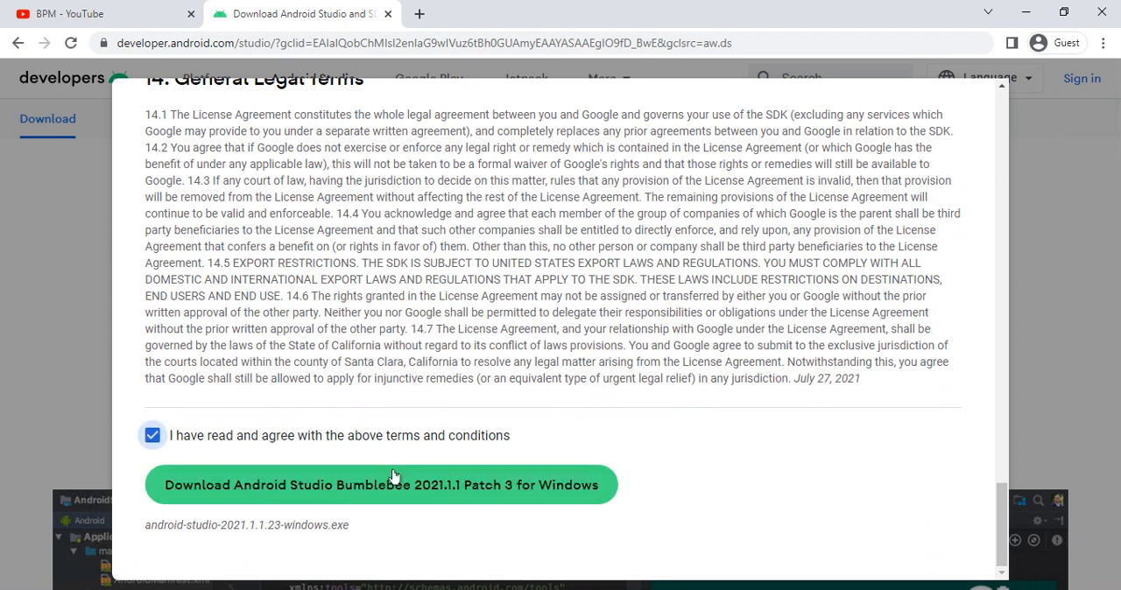
pyautogui.click(389, 487)
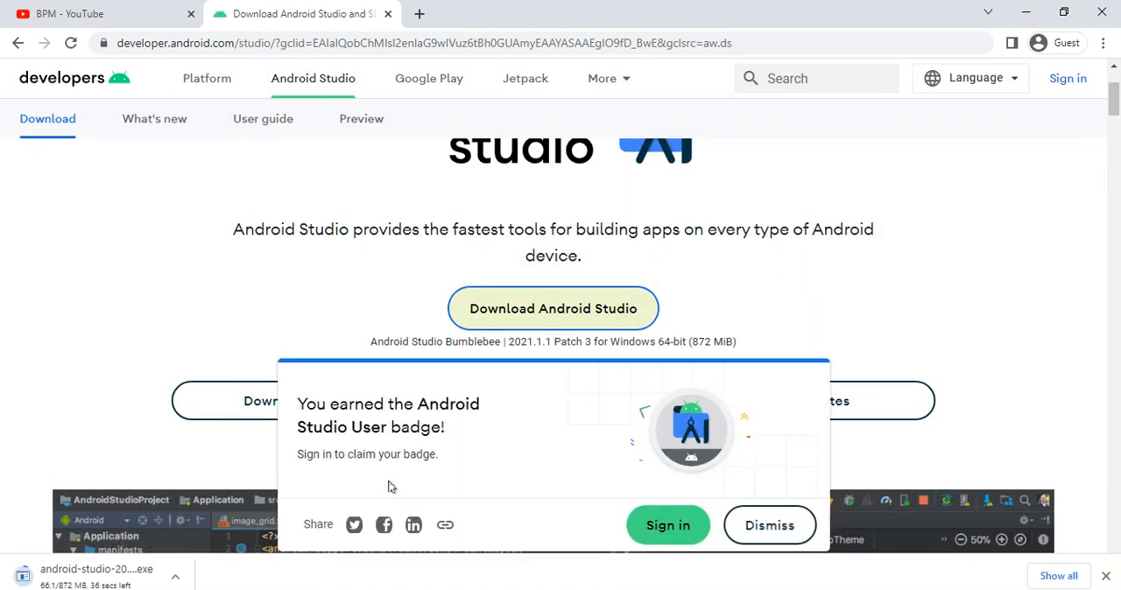
# - Show the downloaded android-studio-2021.1.1.23-windows.exe in its folder from the browser's downloads list and launch the installer
pyautogui.hotkey('ctrl', 'j')
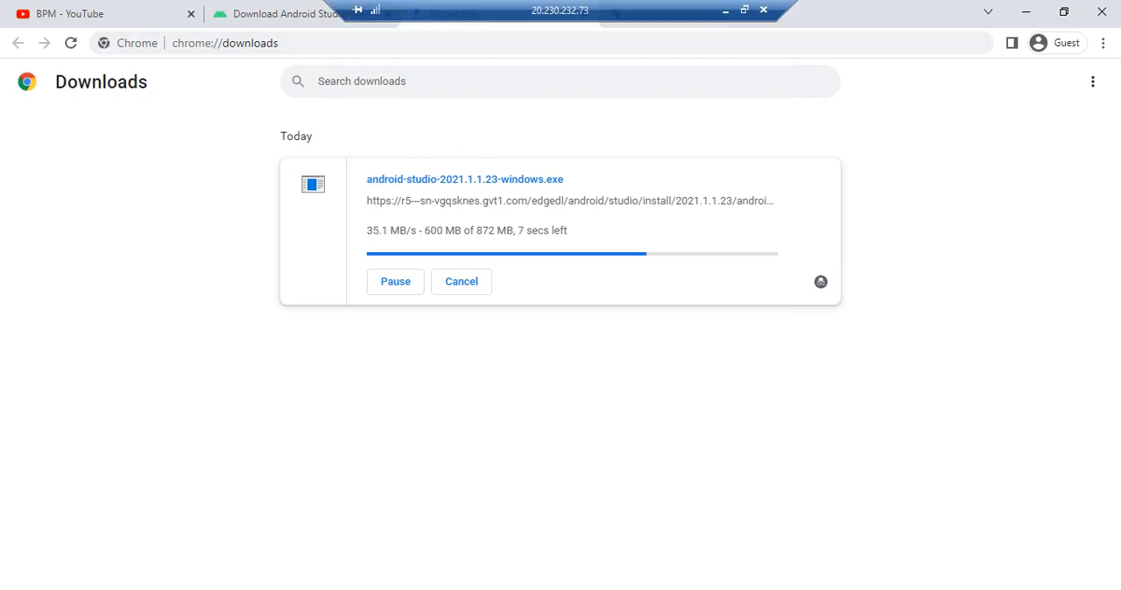
pyautogui.click(304, 14)
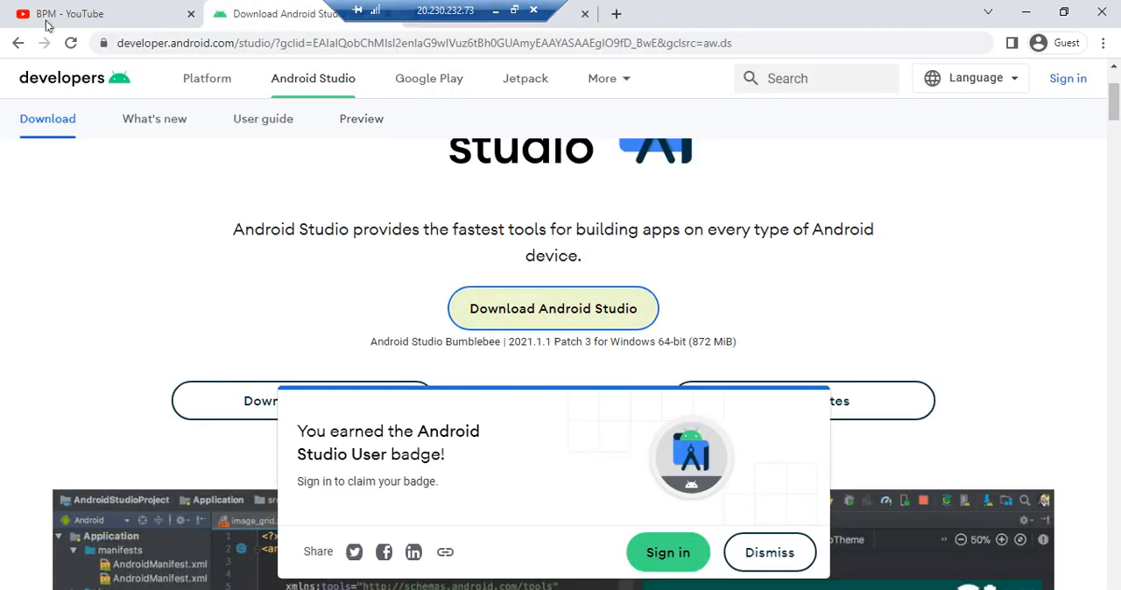
pyautogui.click(566, 24)
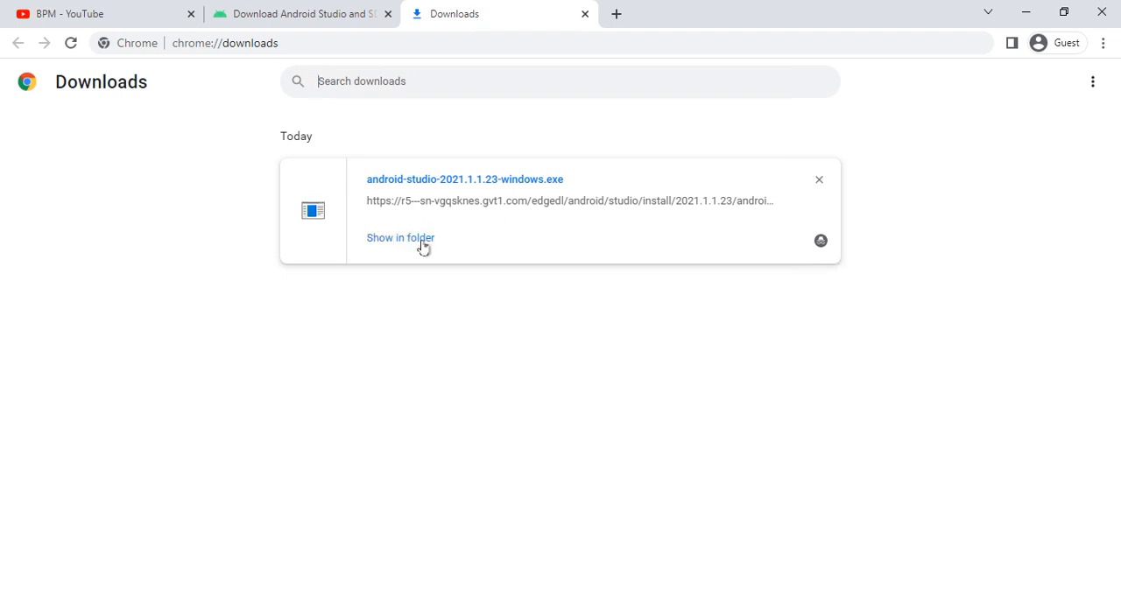
pyautogui.click(409, 243)
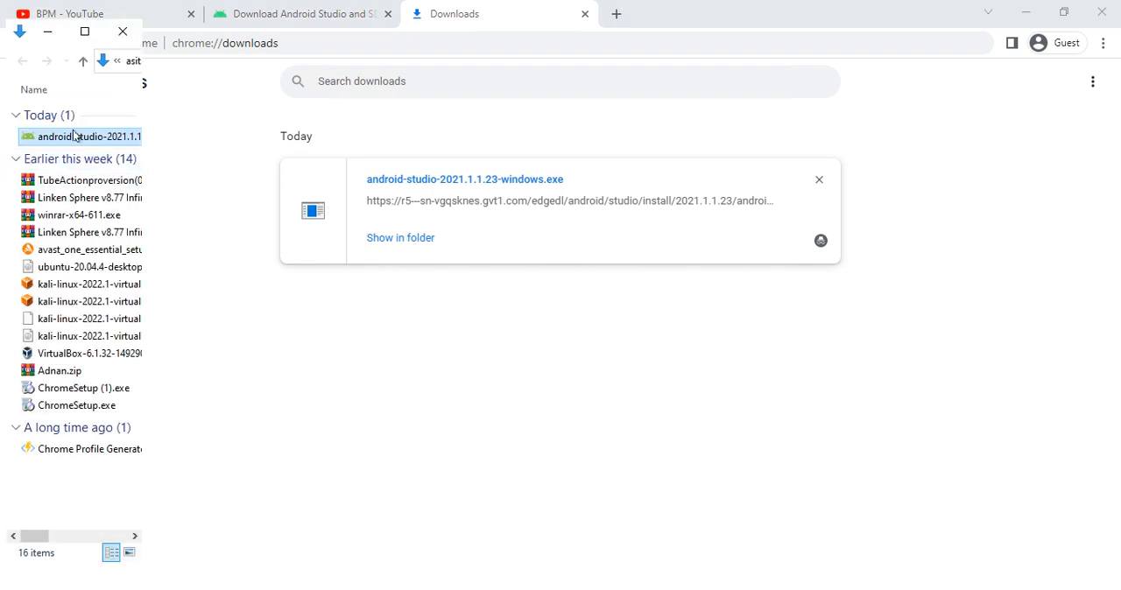
pyautogui.doubleClick(76, 137)
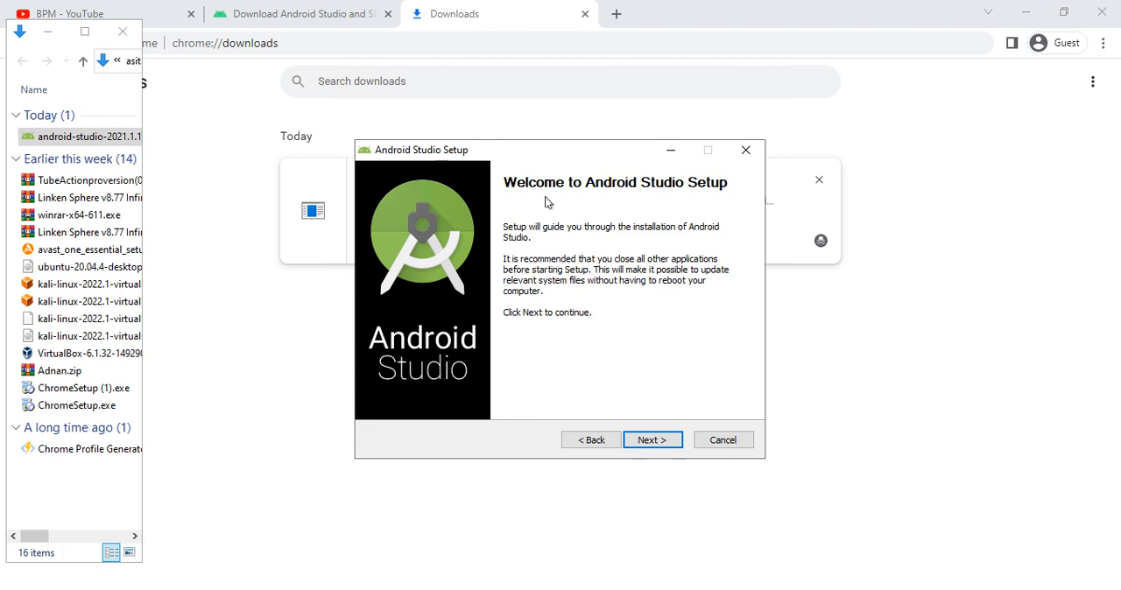
# - Install Android Studio with Android Virtual Device in C:\Program Files\Android\Android Studio, using the Android Studio Start menu folder, and show the installation details
pyautogui.click(854, 473)
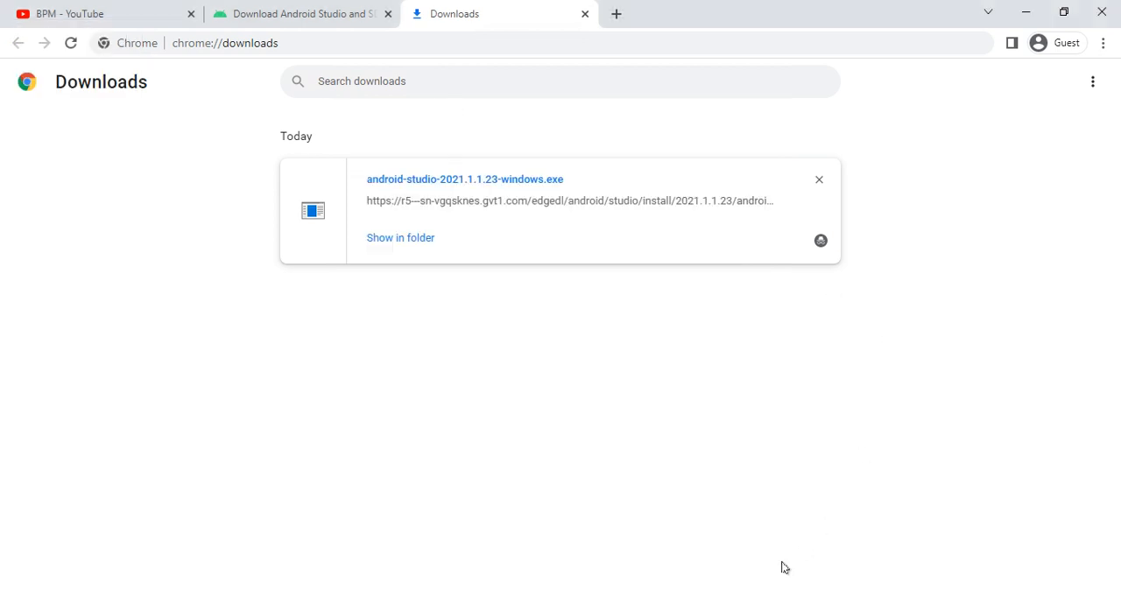
pyautogui.hotkey('alt', 'Tab')
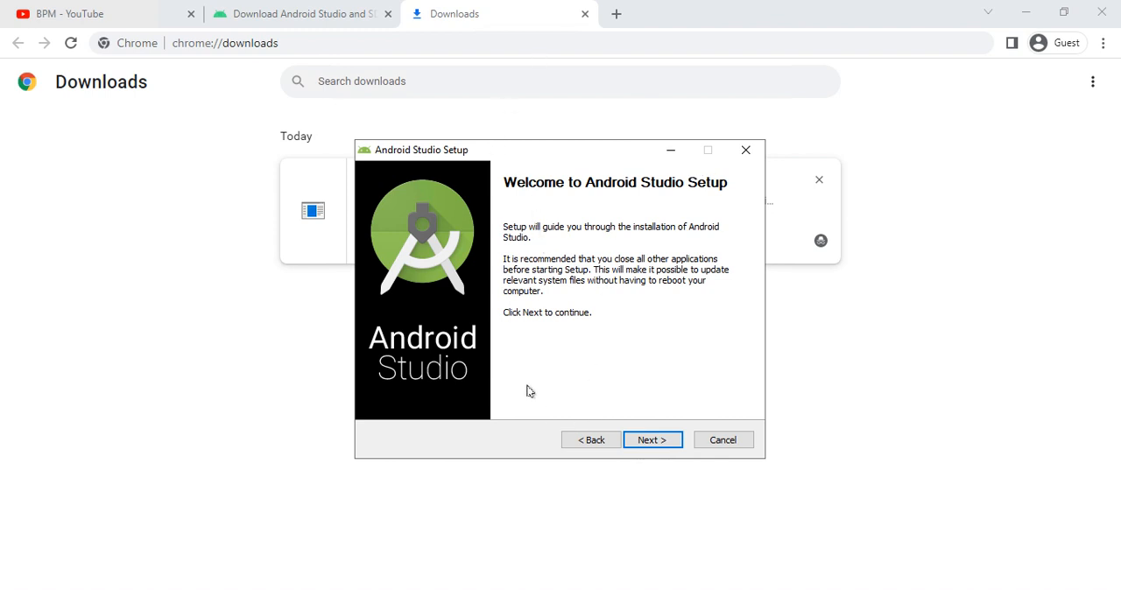
pyautogui.click(637, 440)
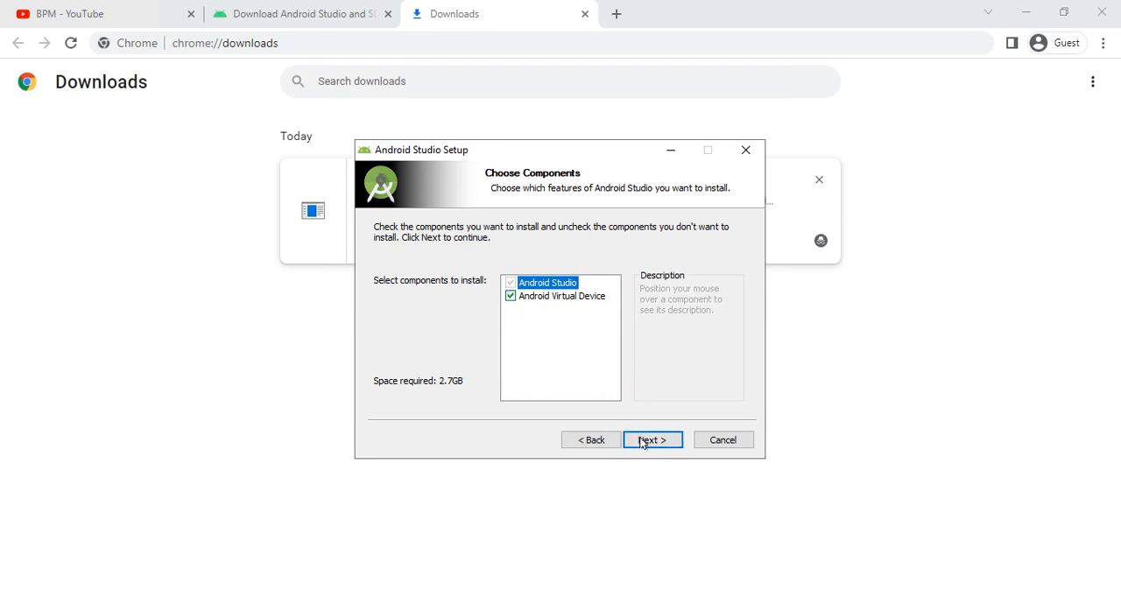
pyautogui.click(643, 442)
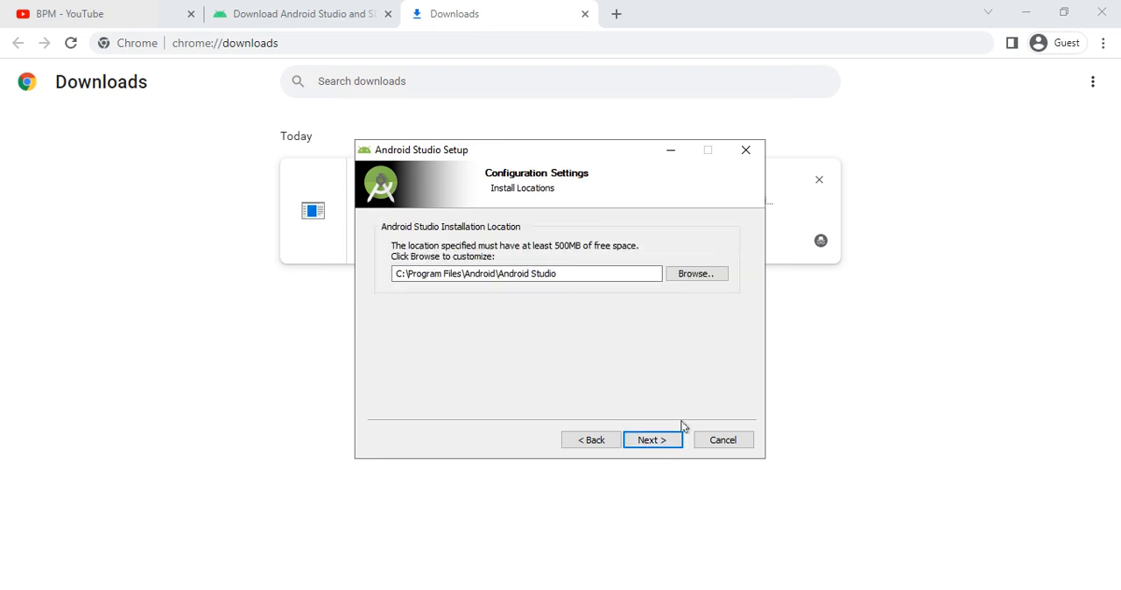
pyautogui.click(654, 440)
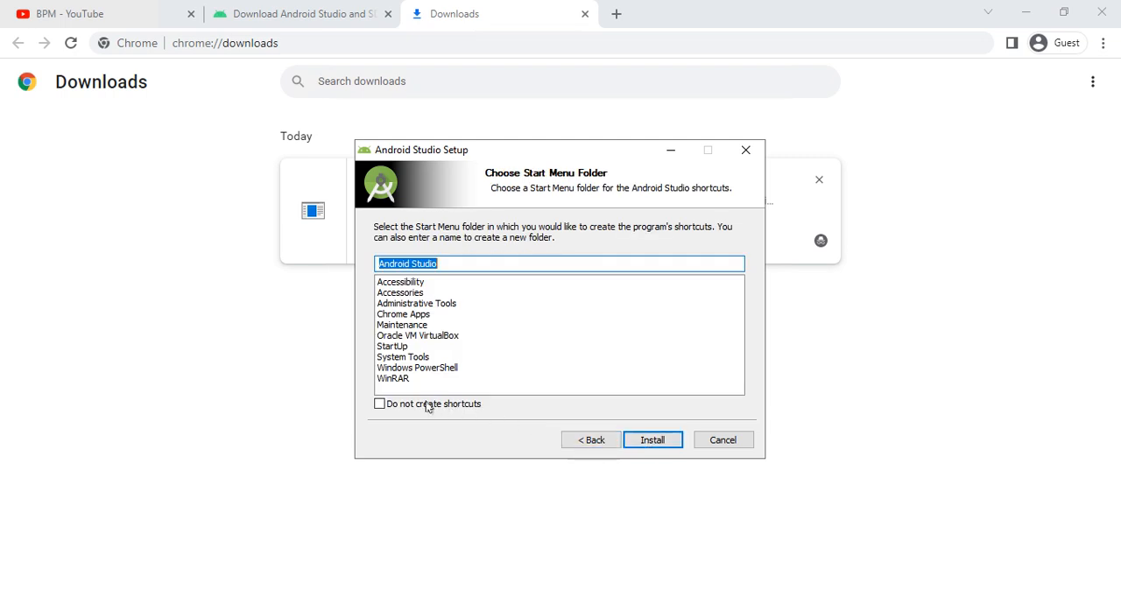
pyautogui.click(645, 440)
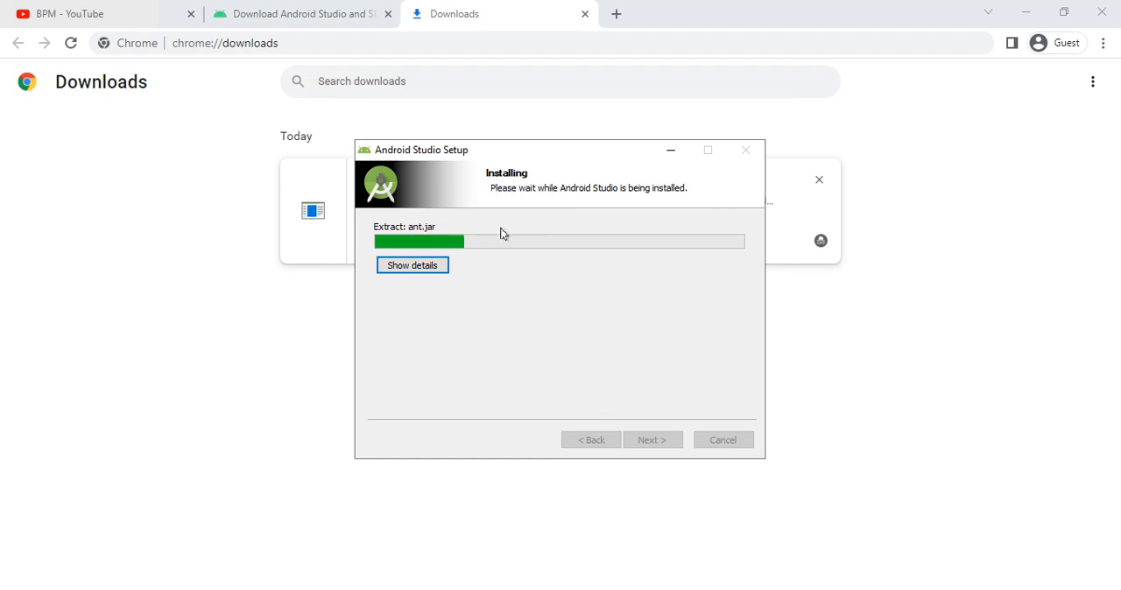
pyautogui.click(413, 265)
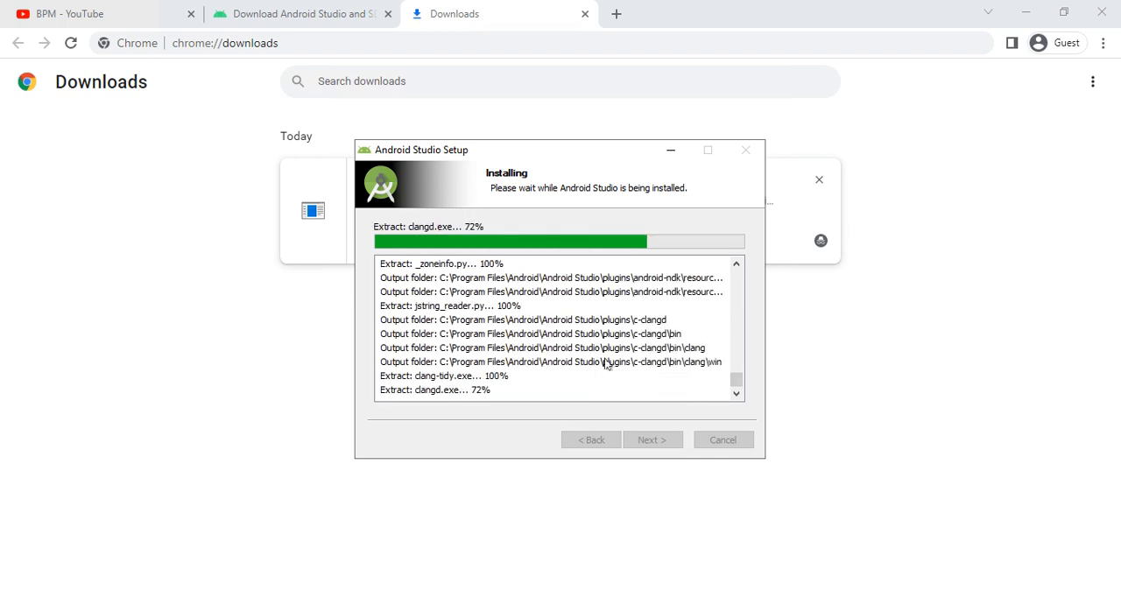
# - Examine the Android Studio download options per platform, highlighting the Mac (64-bit), Mac (64-bit, ARM) and Linux (64-bit) entries
pyautogui.click(276, 21)
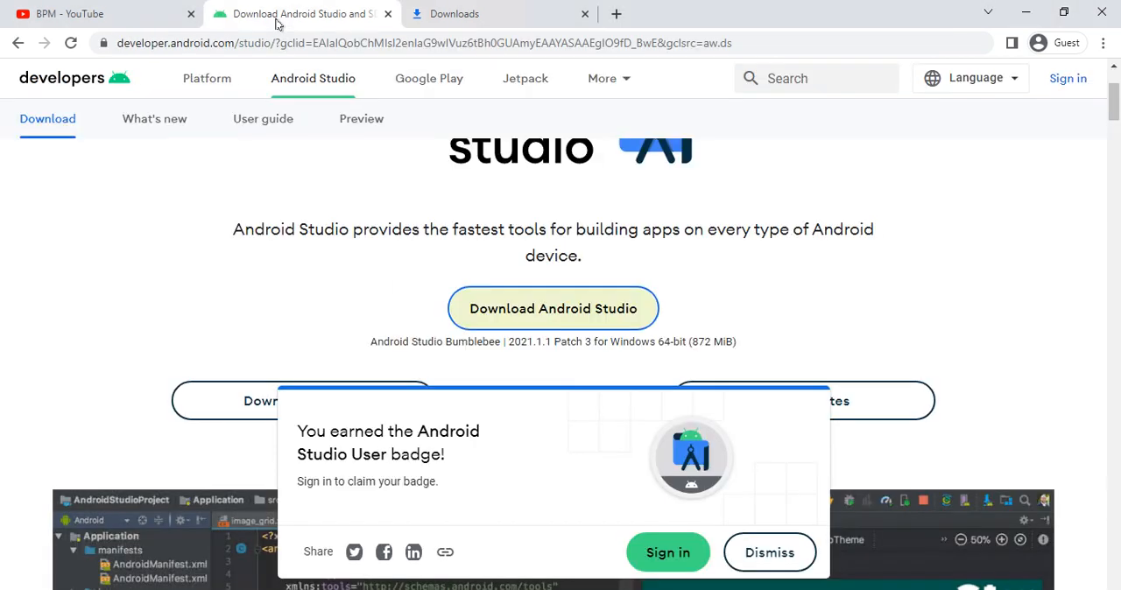
pyautogui.scroll(-4, 555, 263)
pyautogui.scroll(2, 537, 256)
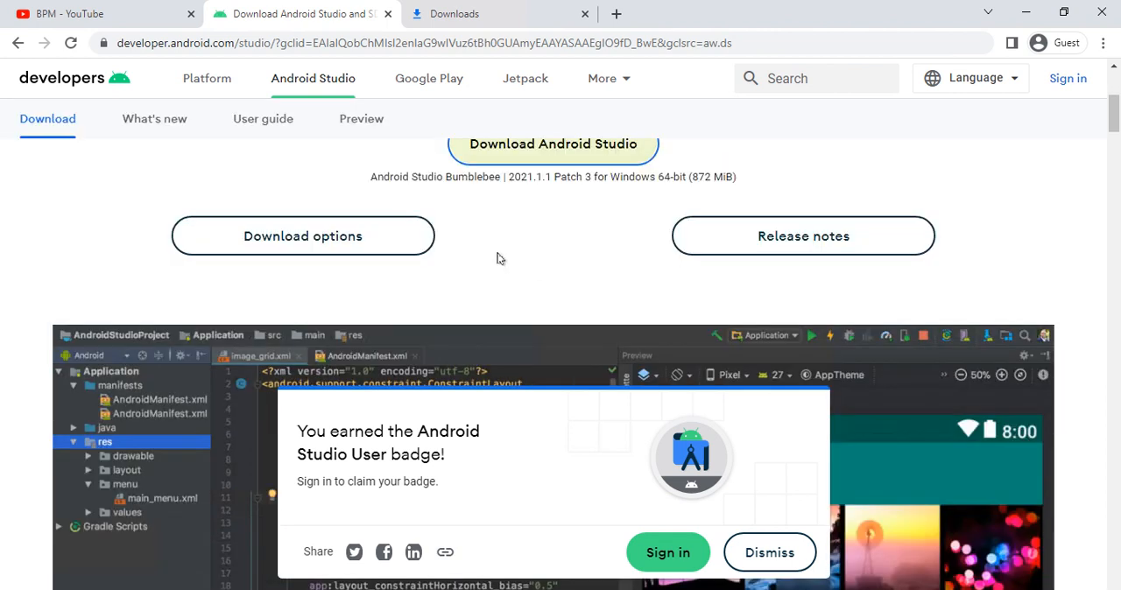
pyautogui.click(330, 251)
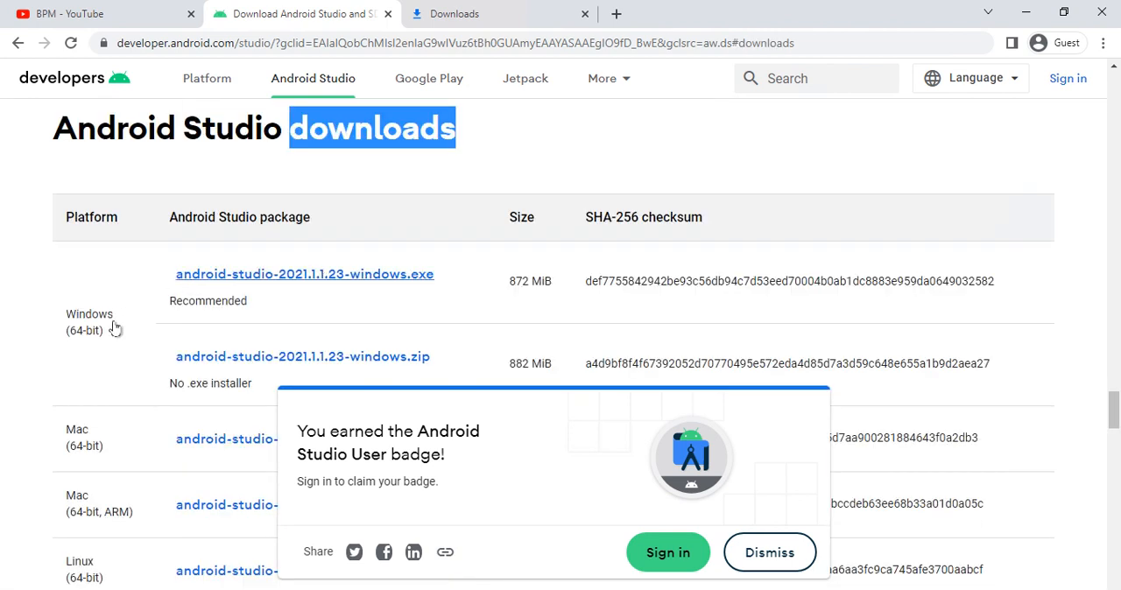
pyautogui.scroll(-1, 88, 377)
pyautogui.moveTo(70, 348); pyautogui.dragTo(103, 369)
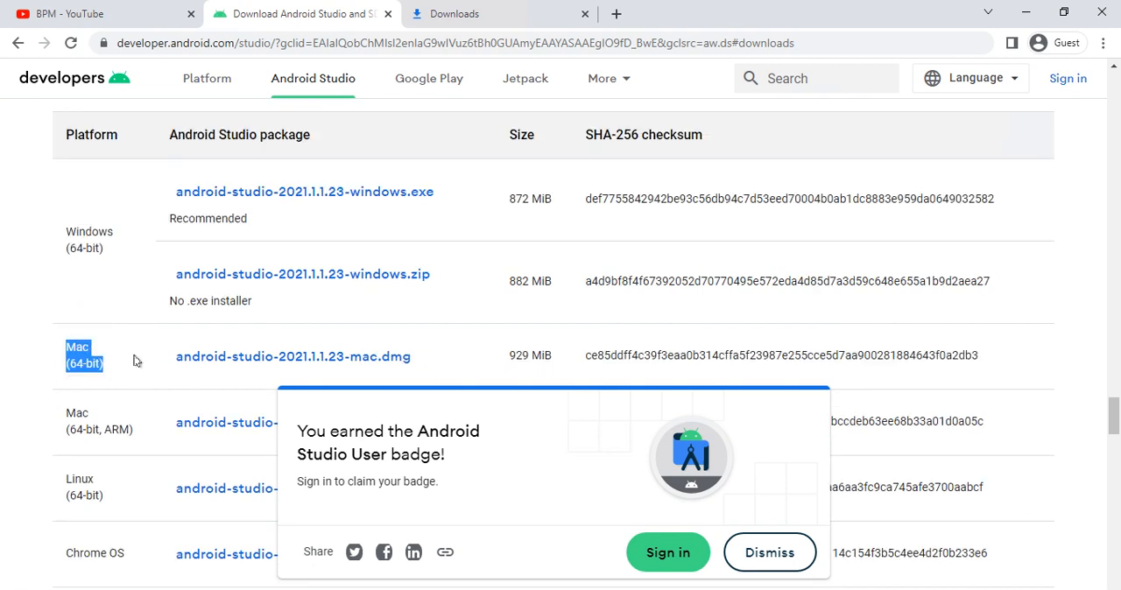
pyautogui.scroll(-1, 183, 364)
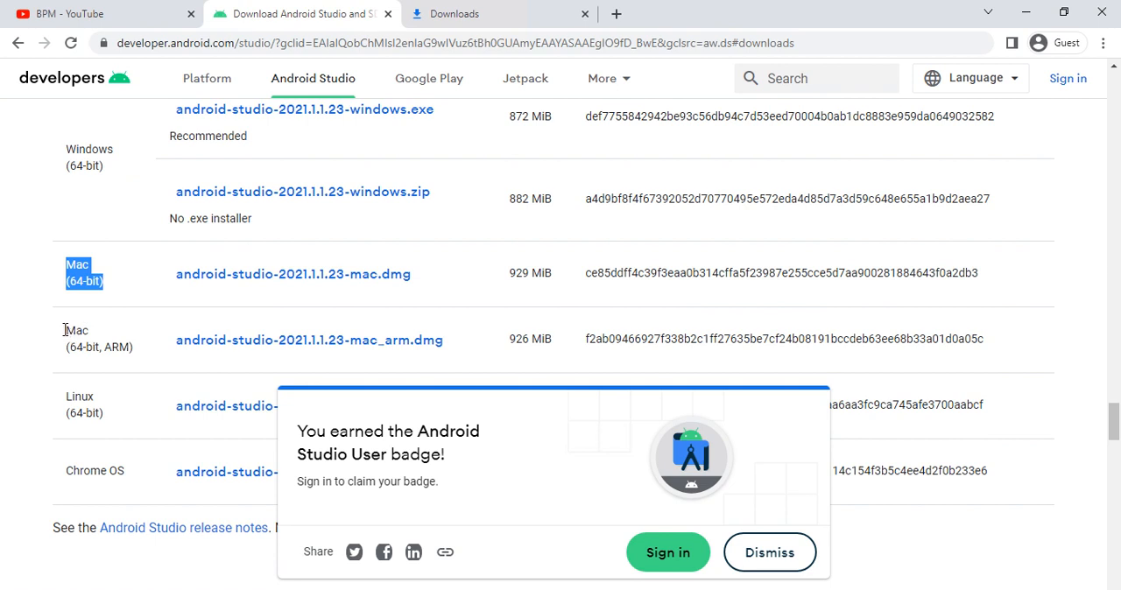
pyautogui.moveTo(65, 331); pyautogui.dragTo(131, 362)
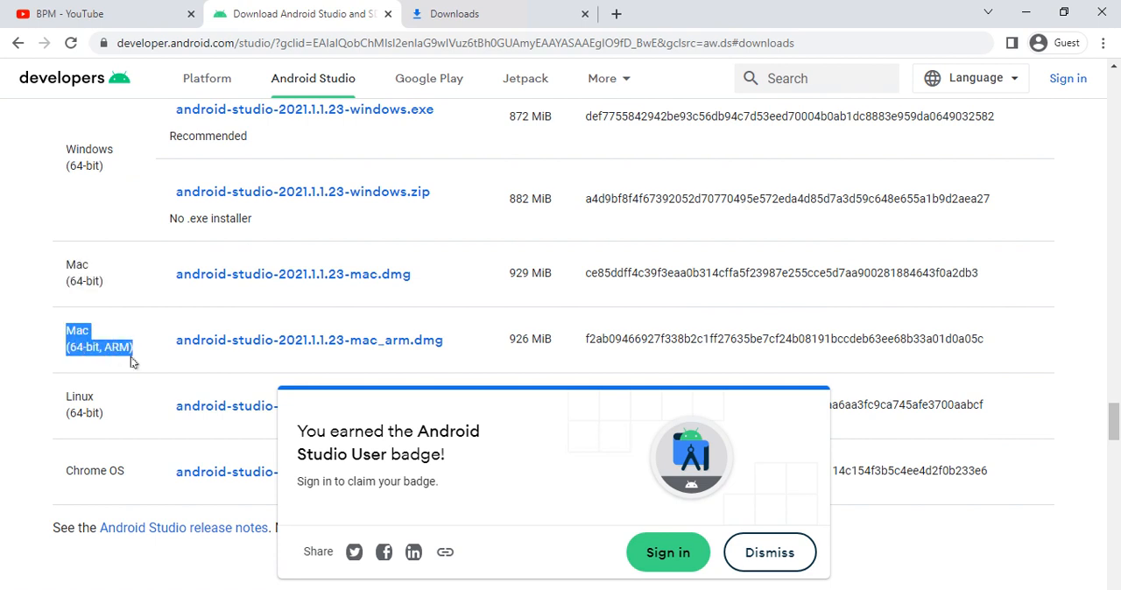
pyautogui.scroll(-1, 132, 361)
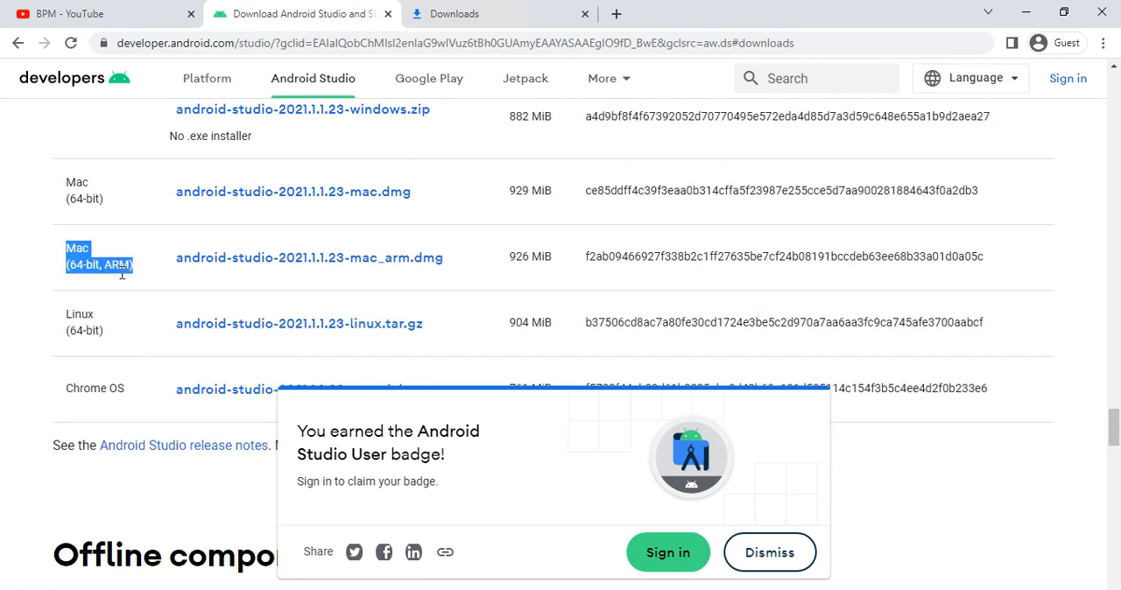
pyautogui.moveTo(67, 312); pyautogui.dragTo(107, 336)
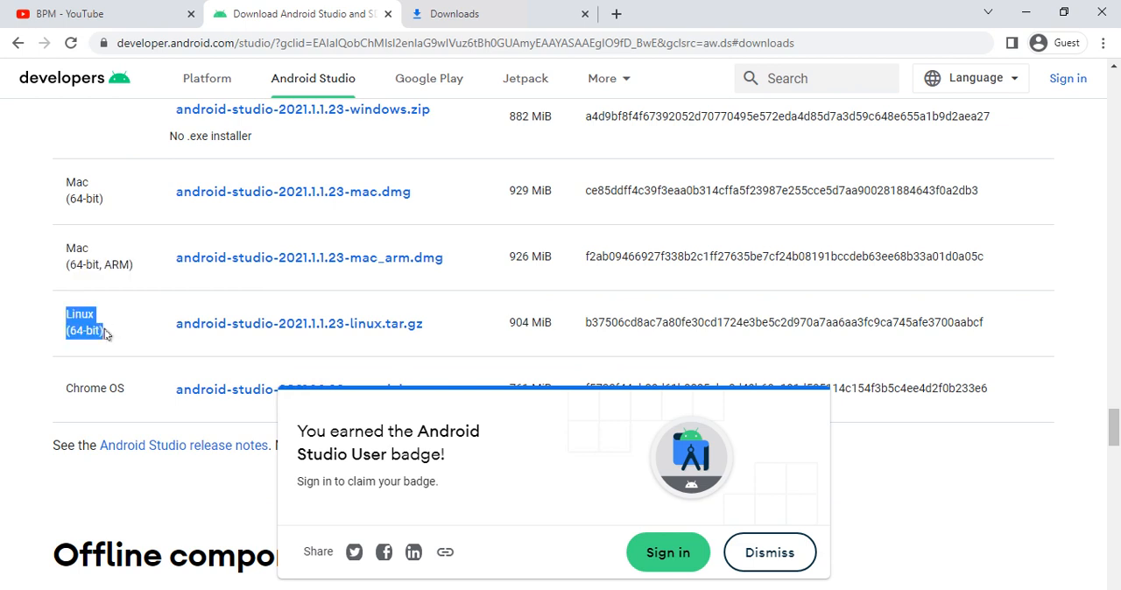
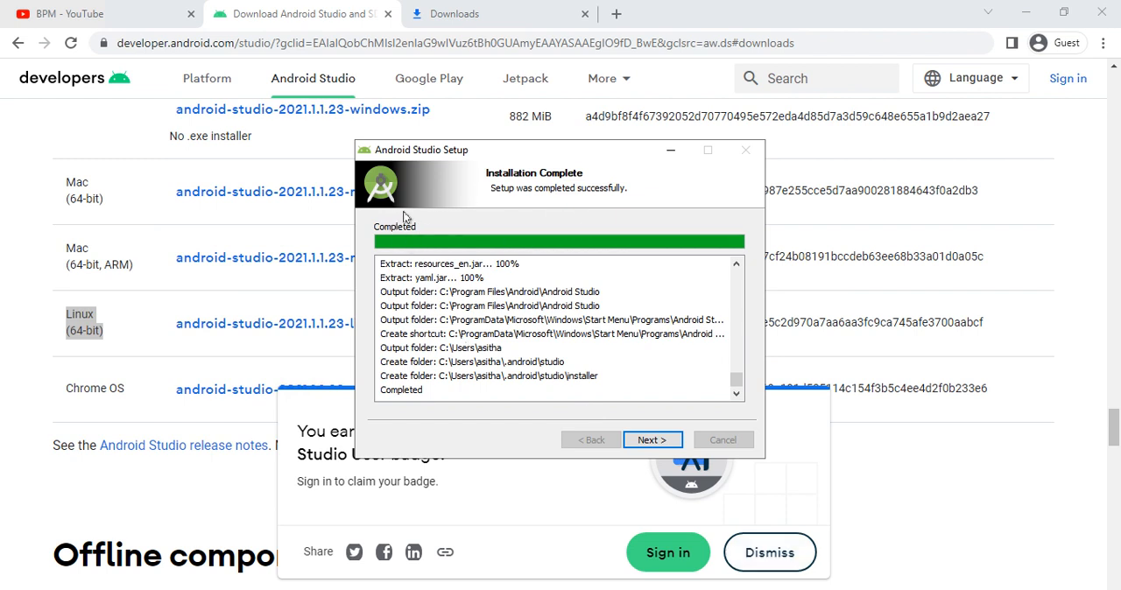
# - Finish the installer and start Android Studio without importing settings, allowing usage statistics to be sent to Google
pyautogui.click(639, 440)
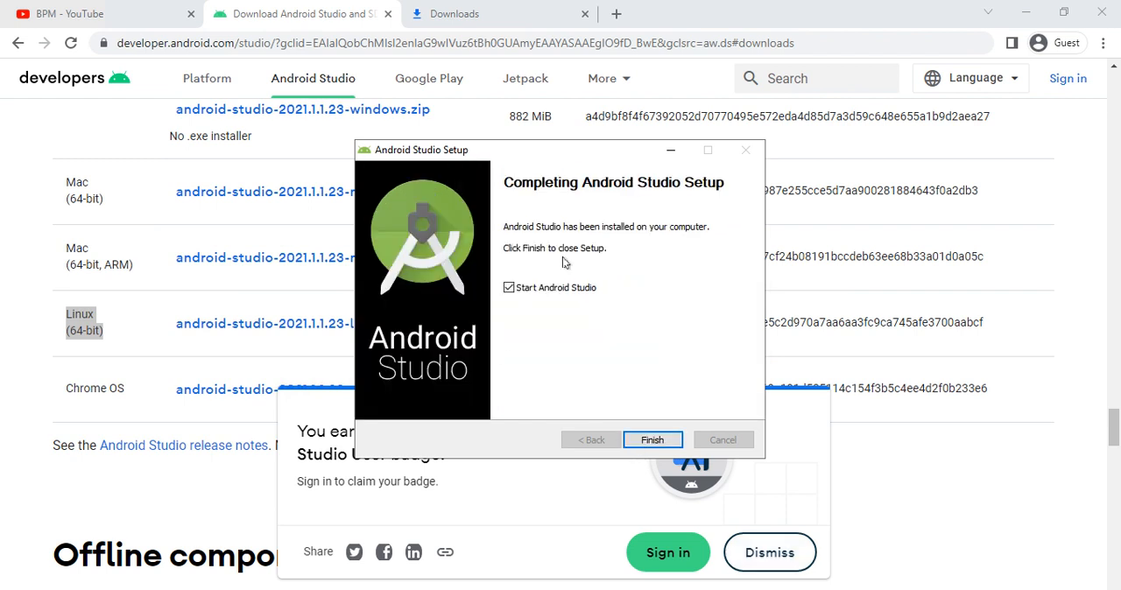
pyautogui.click(649, 438)
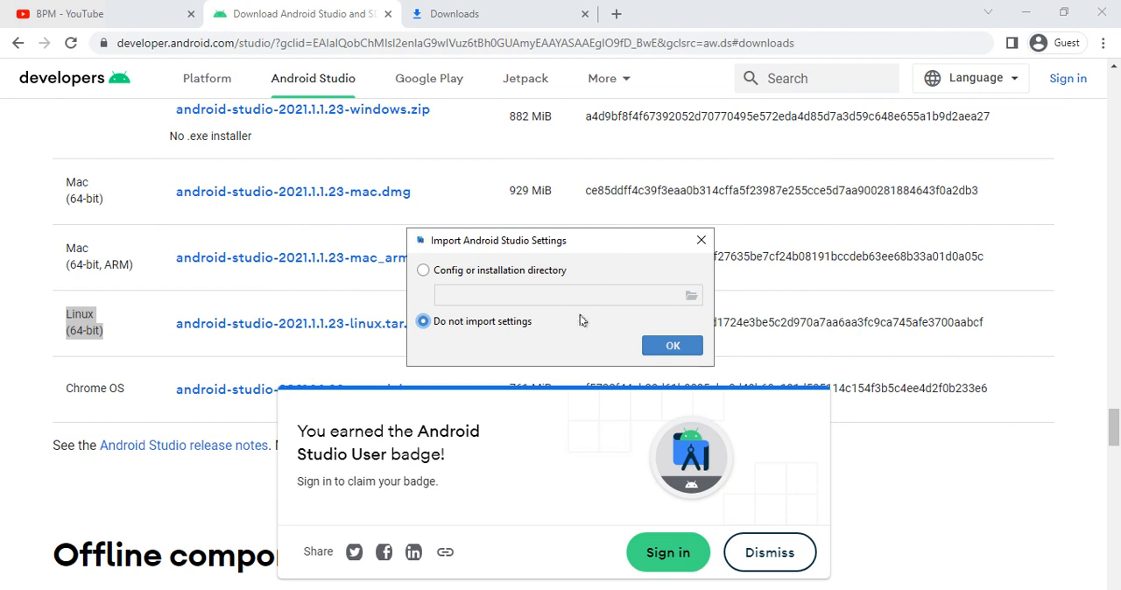
pyautogui.click(667, 347)
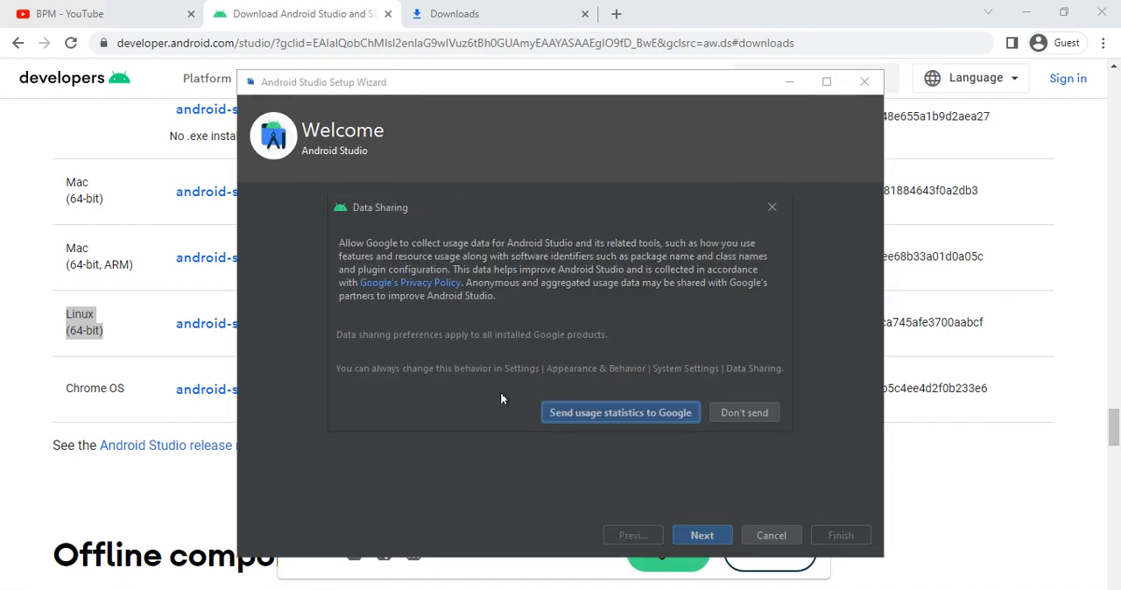
pyautogui.click(587, 417)
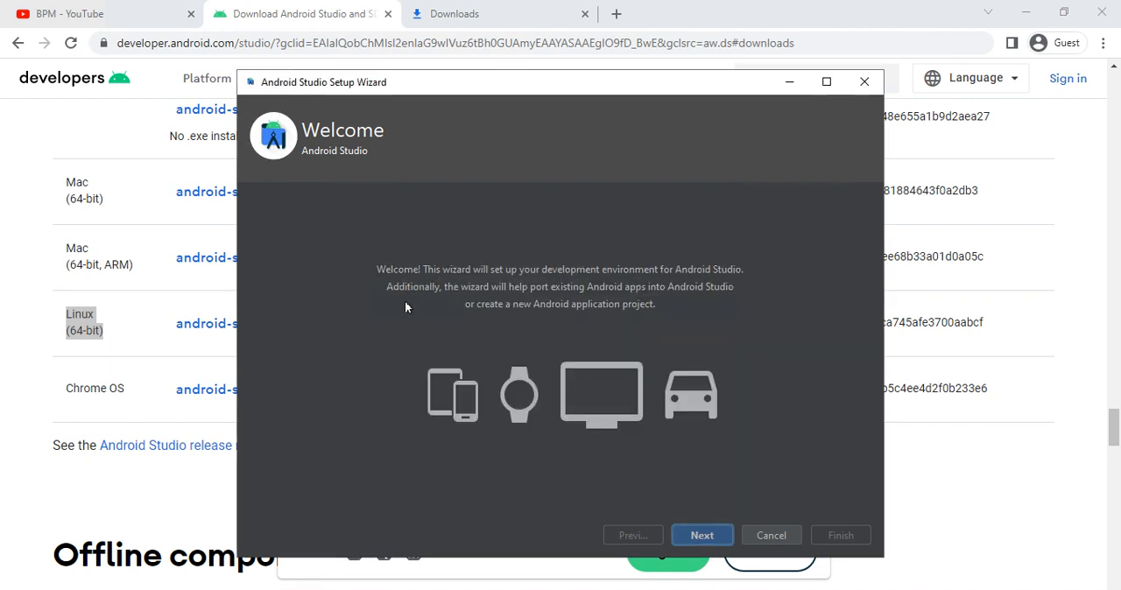
# - Choose the Standard install type with the Darcula theme, and continue through the settings verification to the license agreement
pyautogui.click(720, 534)
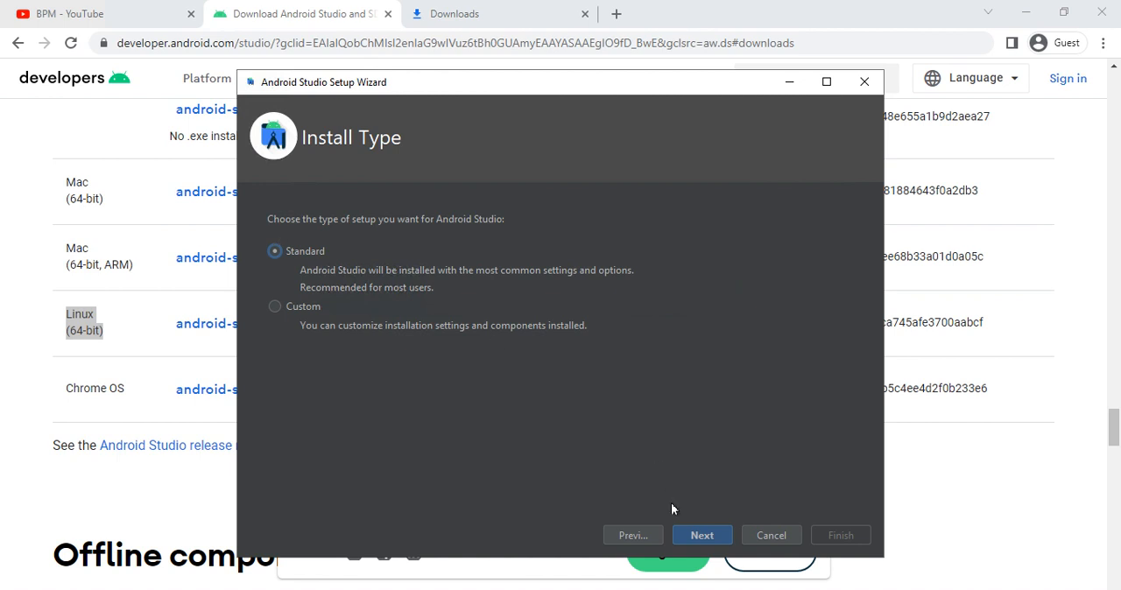
pyautogui.click(707, 537)
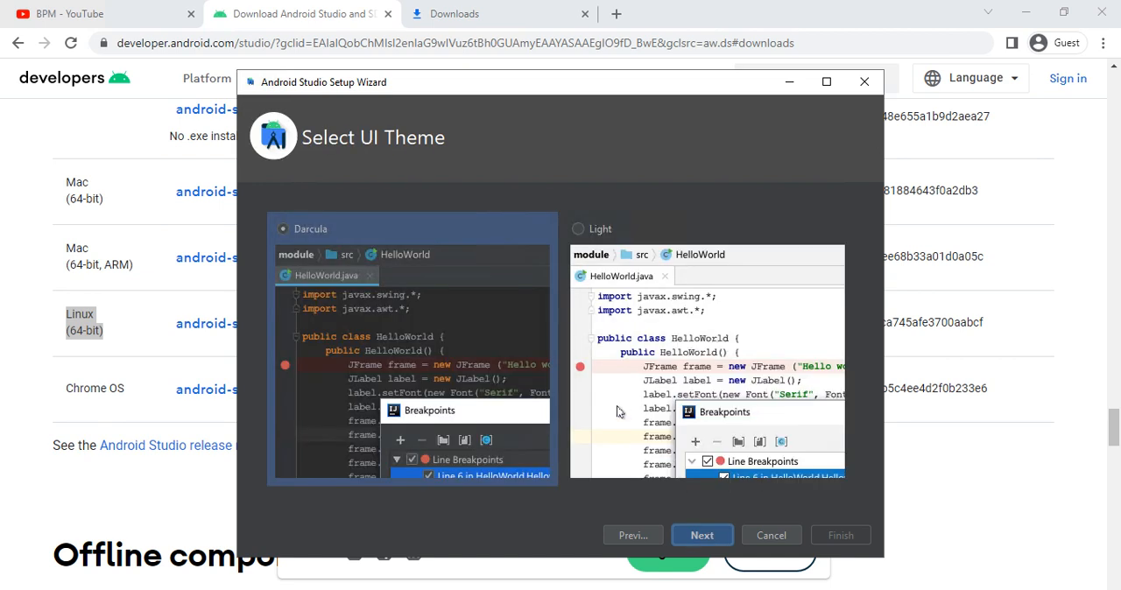
pyautogui.click(686, 537)
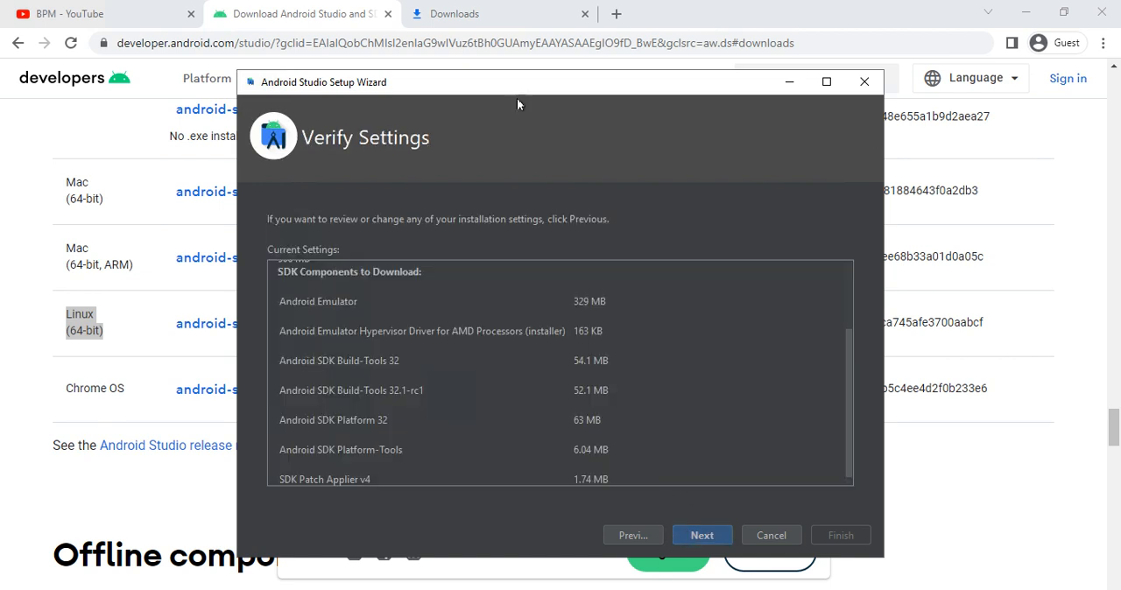
pyautogui.doubleClick(377, 84)
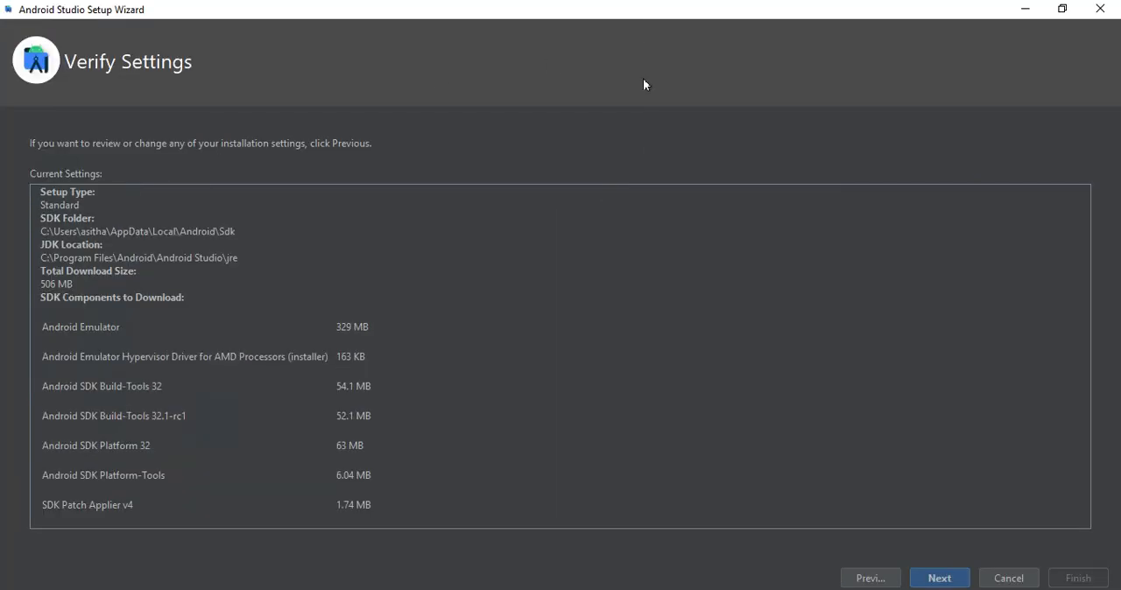
pyautogui.click(925, 579)
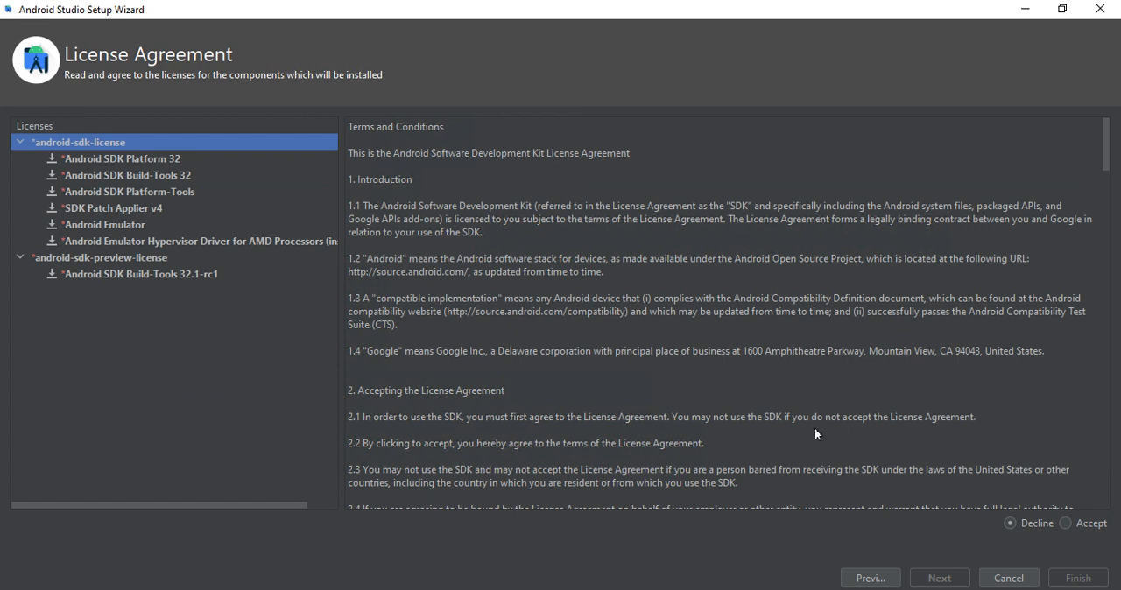
# - Examine the license terms of the SDK components, including SDK Platform 32, Build-Tools 32, Platform-Tools, Android Emulator and Build-Tools 32.1-rc1
pyautogui.click(149, 158)
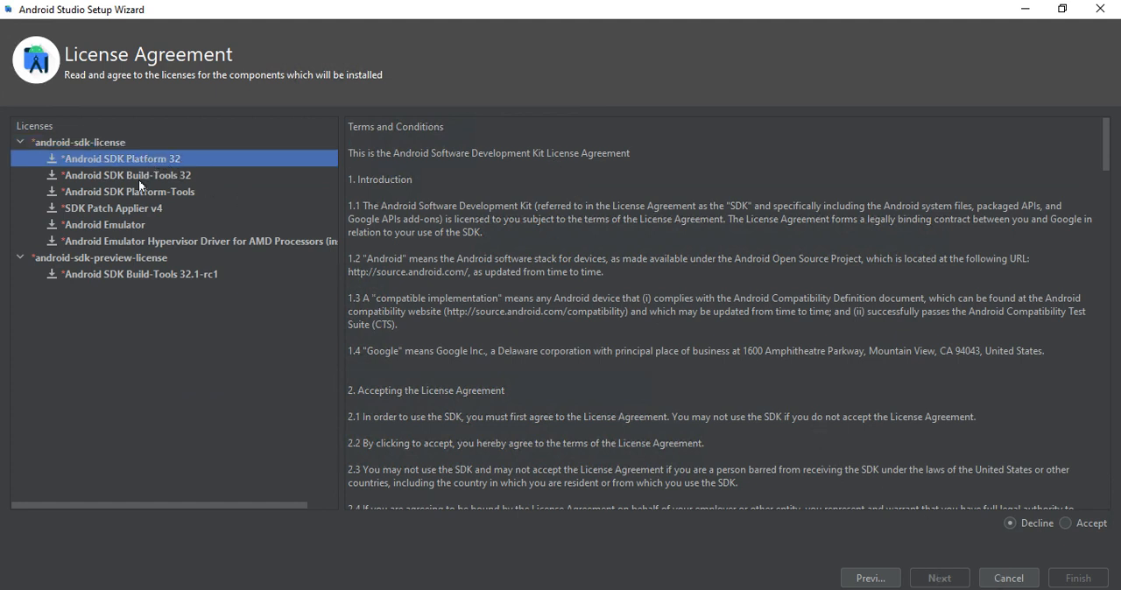
pyautogui.click(138, 178)
pyautogui.click(130, 194)
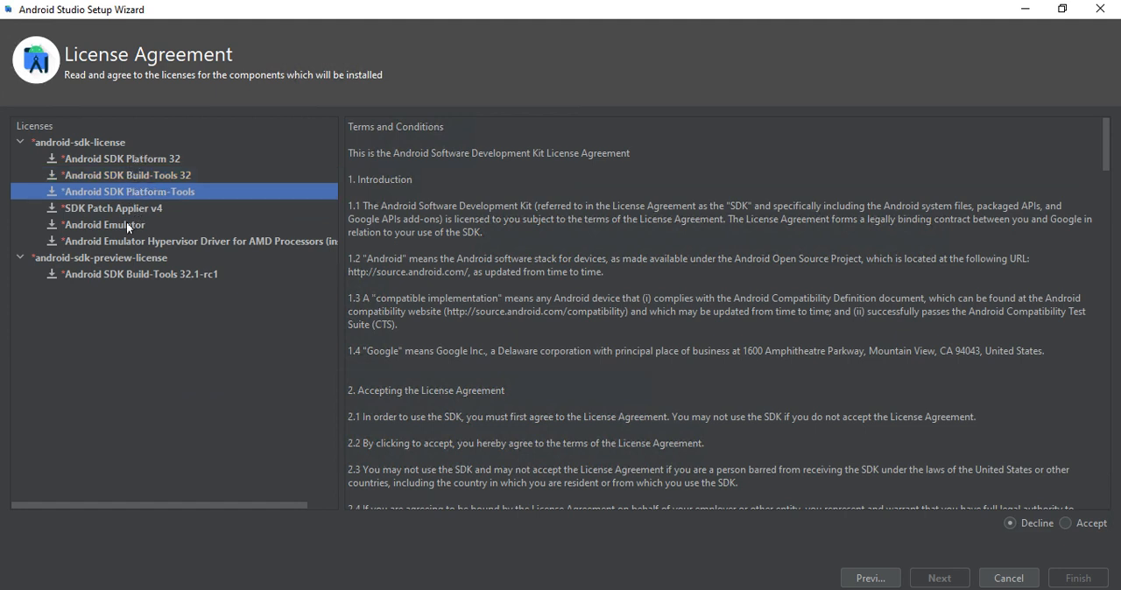
pyautogui.click(127, 224)
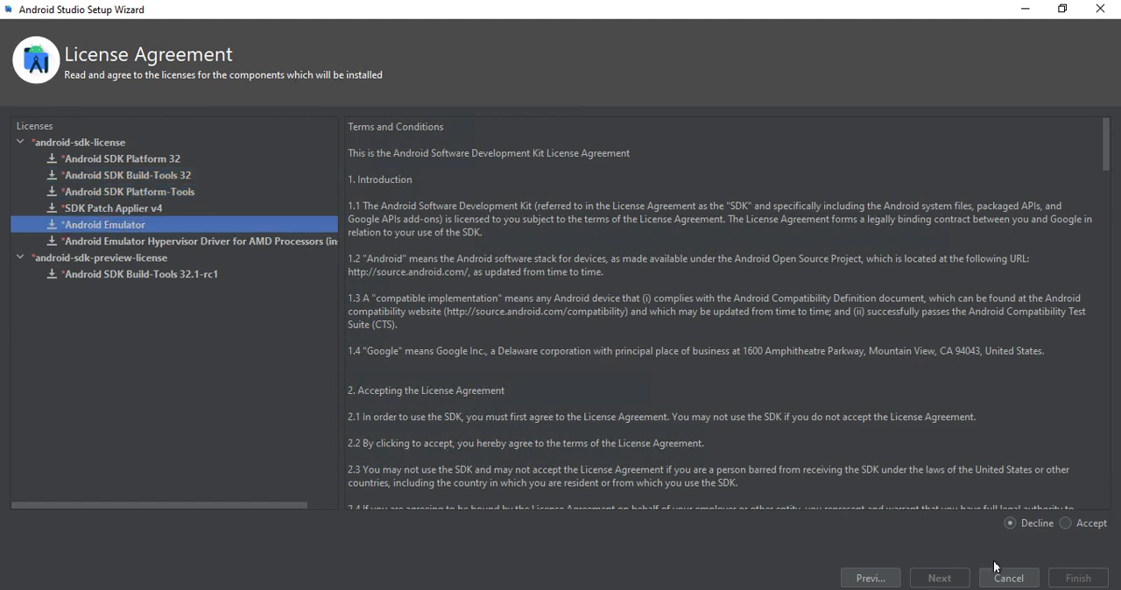
pyautogui.click(120, 274)
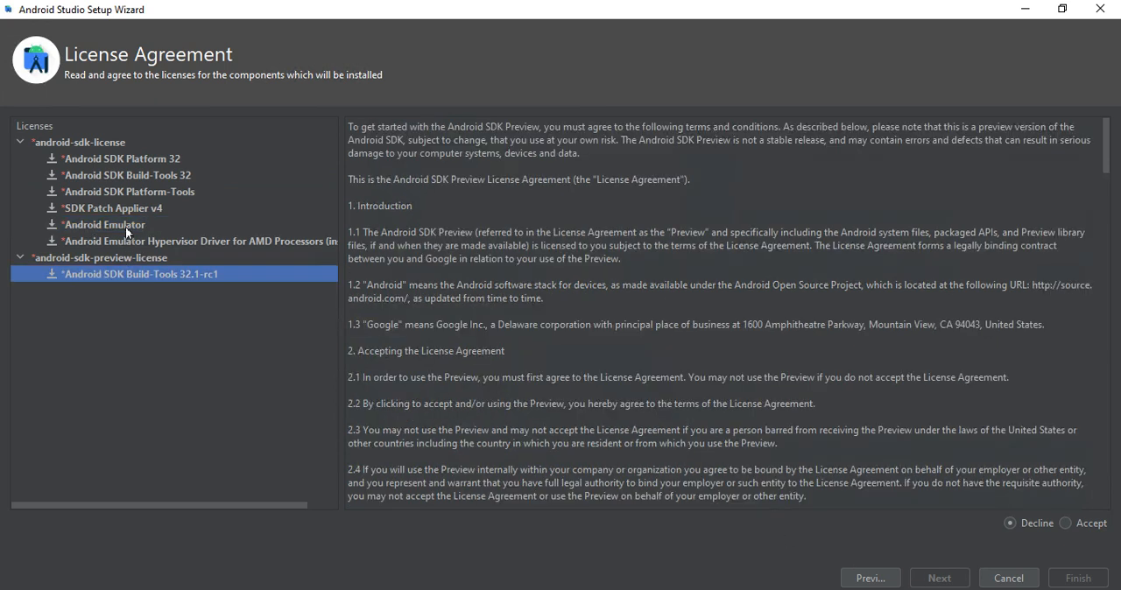
pyautogui.click(125, 227)
pyautogui.scroll(-20, 585, 415)
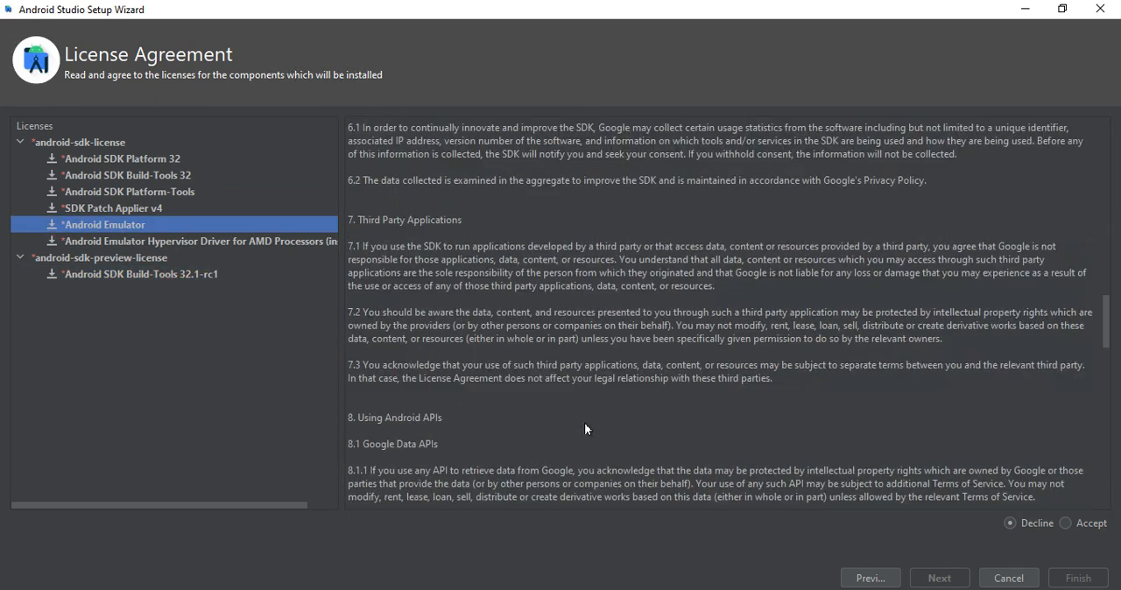
pyautogui.scroll(20, 584, 428)
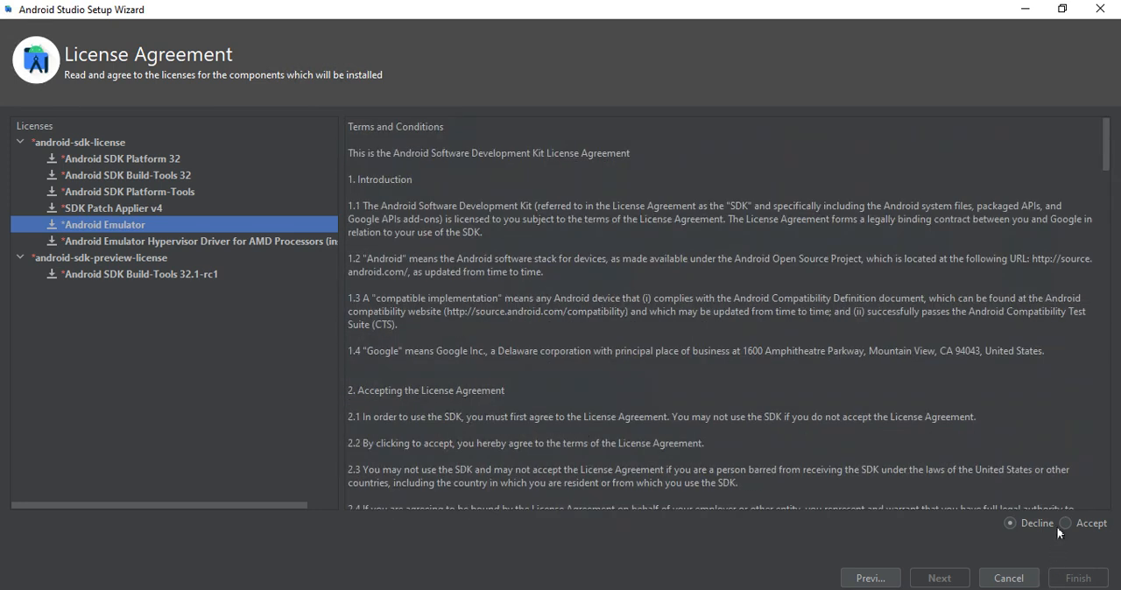
# - Accept the android-sdk-license and review its components from Android SDK Platform 32 to the Android Emulator Hypervisor Driver for AMD Processors
pyautogui.click(1064, 523)
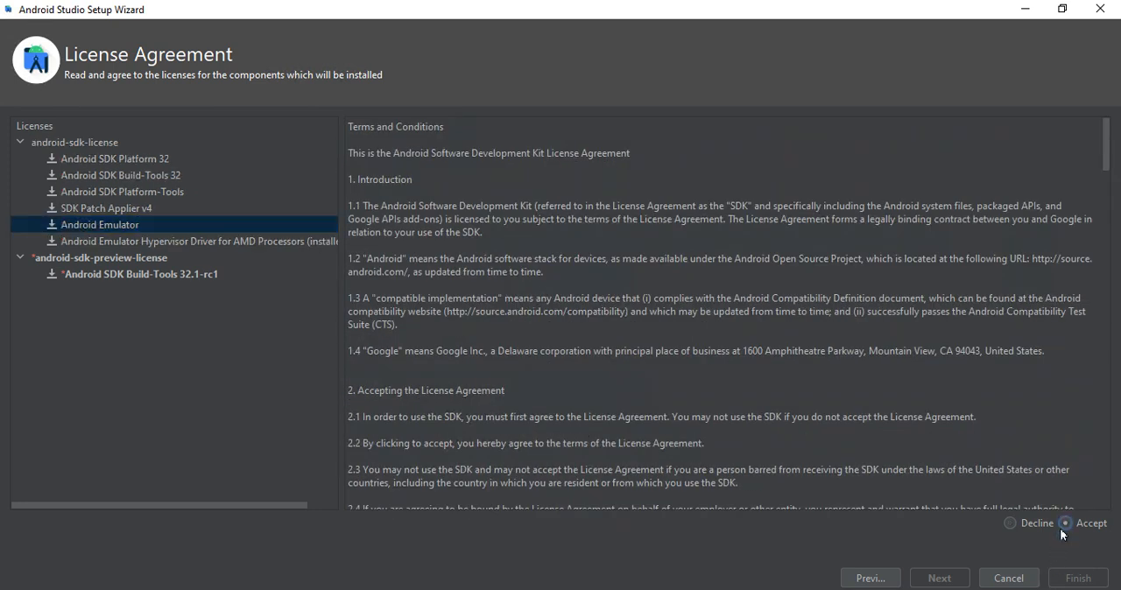
pyautogui.click(136, 227)
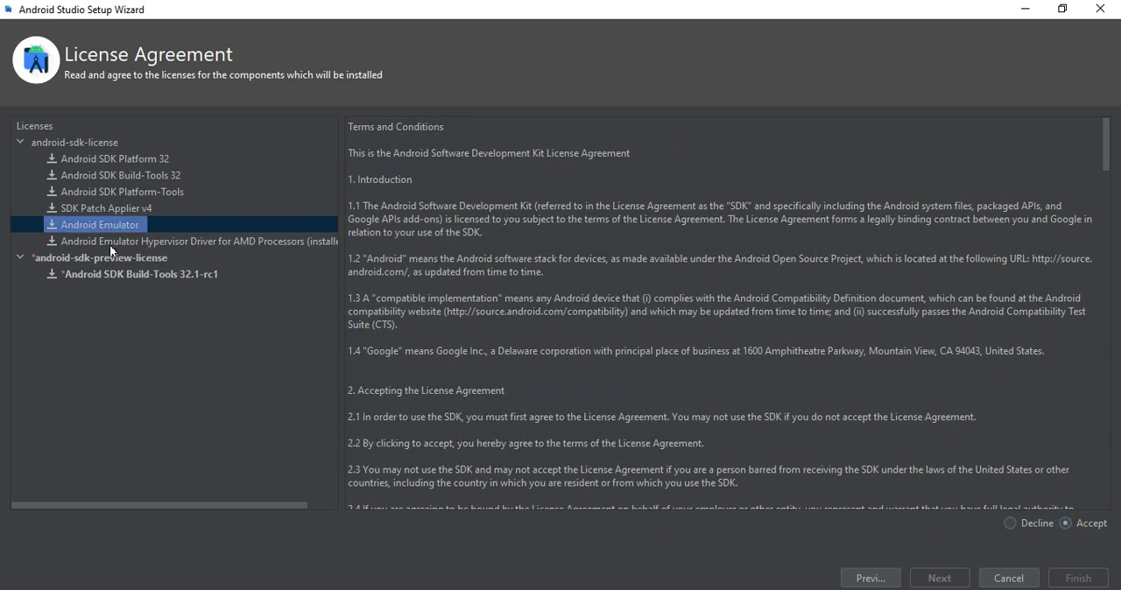
pyautogui.click(114, 159)
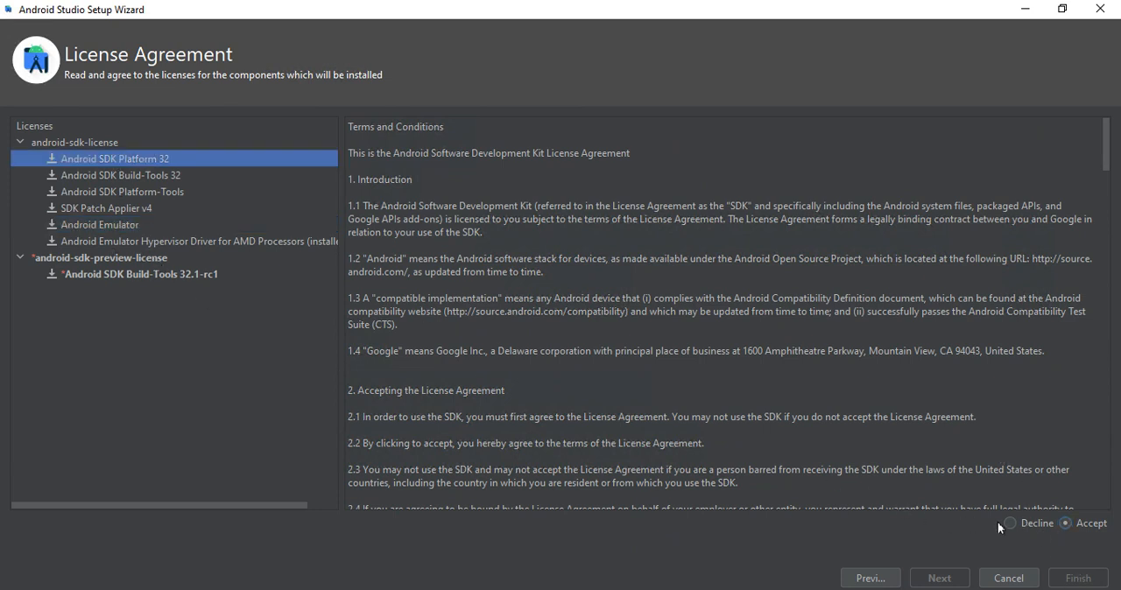
pyautogui.click(178, 175)
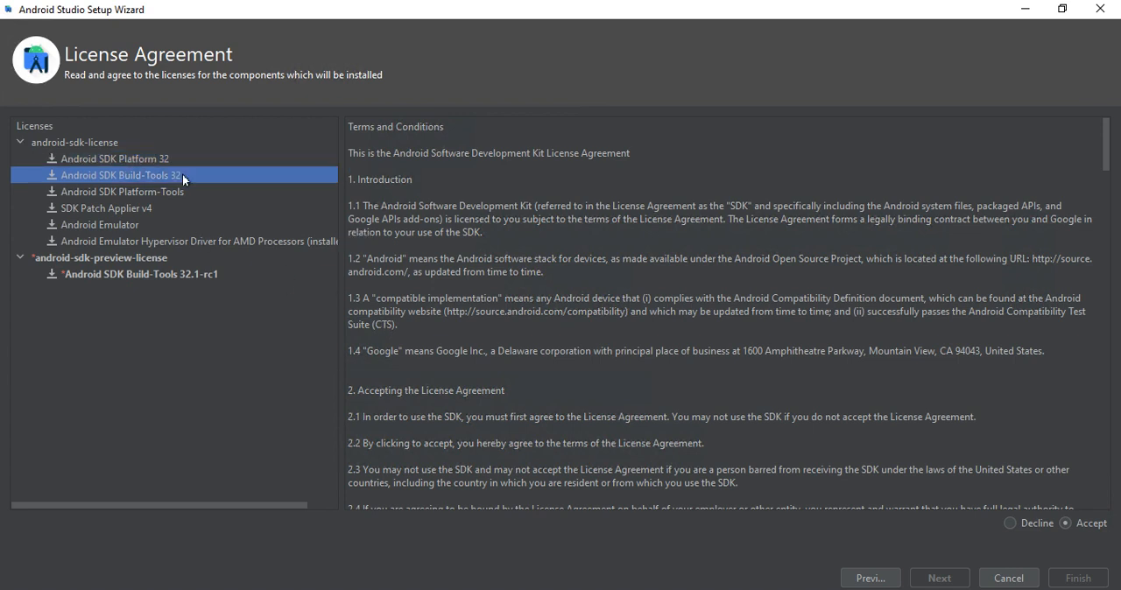
pyautogui.click(176, 190)
pyautogui.click(159, 207)
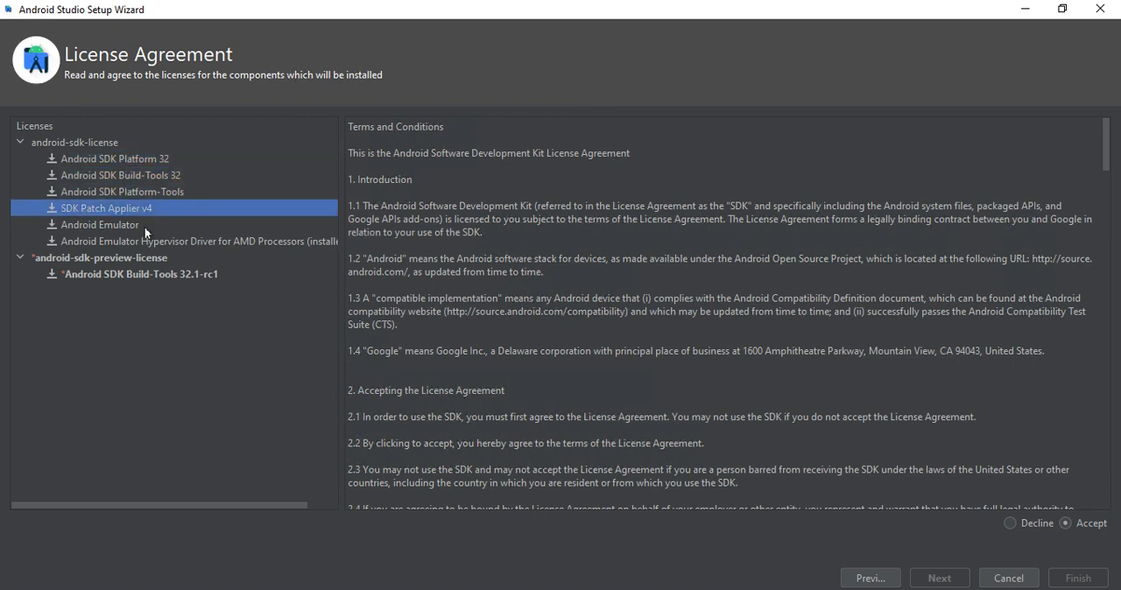
pyautogui.click(145, 227)
pyautogui.click(136, 246)
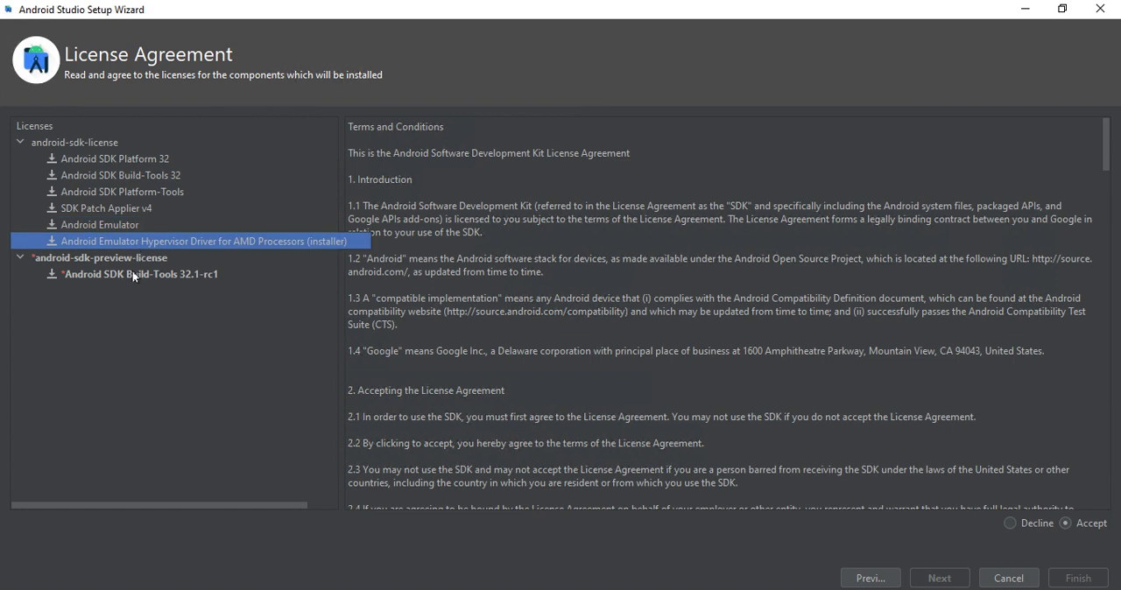
# - Accept the android-sdk-preview-license for Android SDK Build-Tools 32.1-rc1 and start downloading the components
pyautogui.click(131, 261)
pyautogui.click(127, 270)
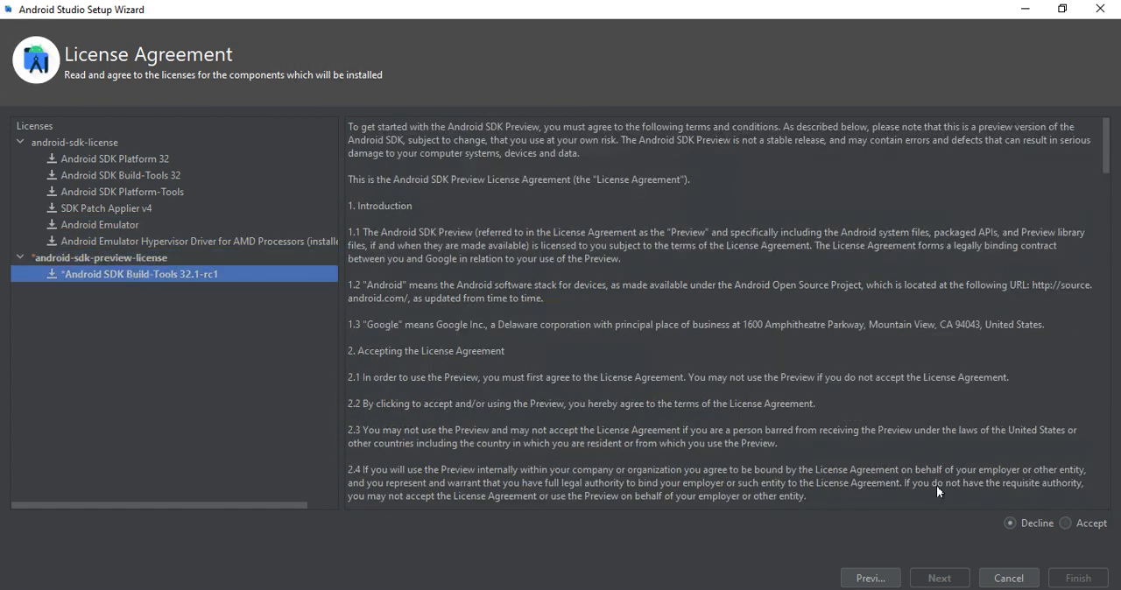
pyautogui.click(1066, 523)
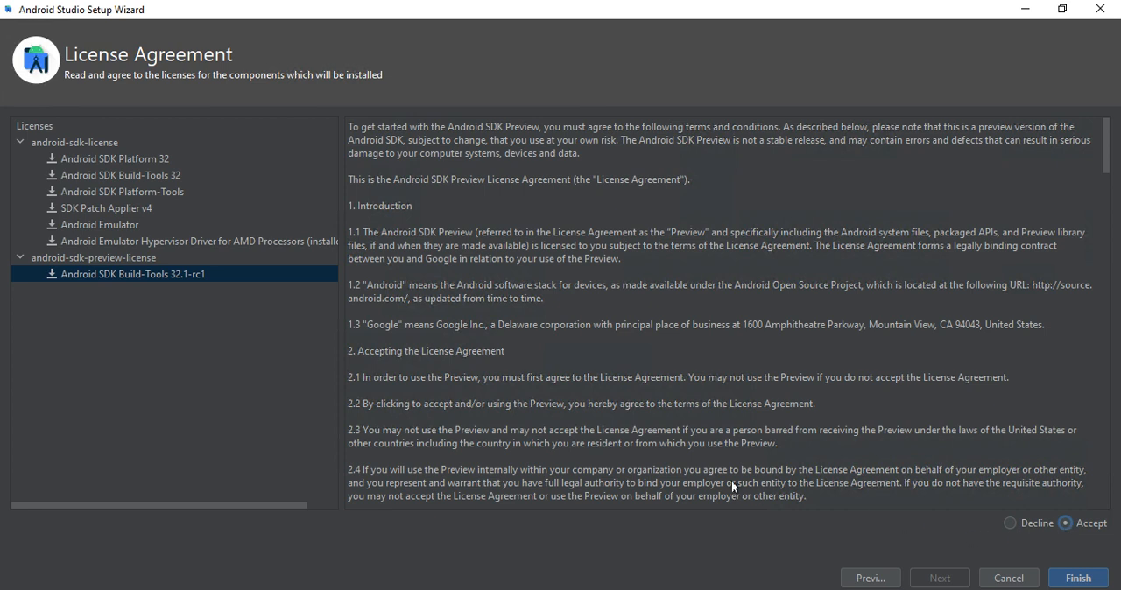
pyautogui.scroll(-15, 731, 480)
pyautogui.click(1063, 575)
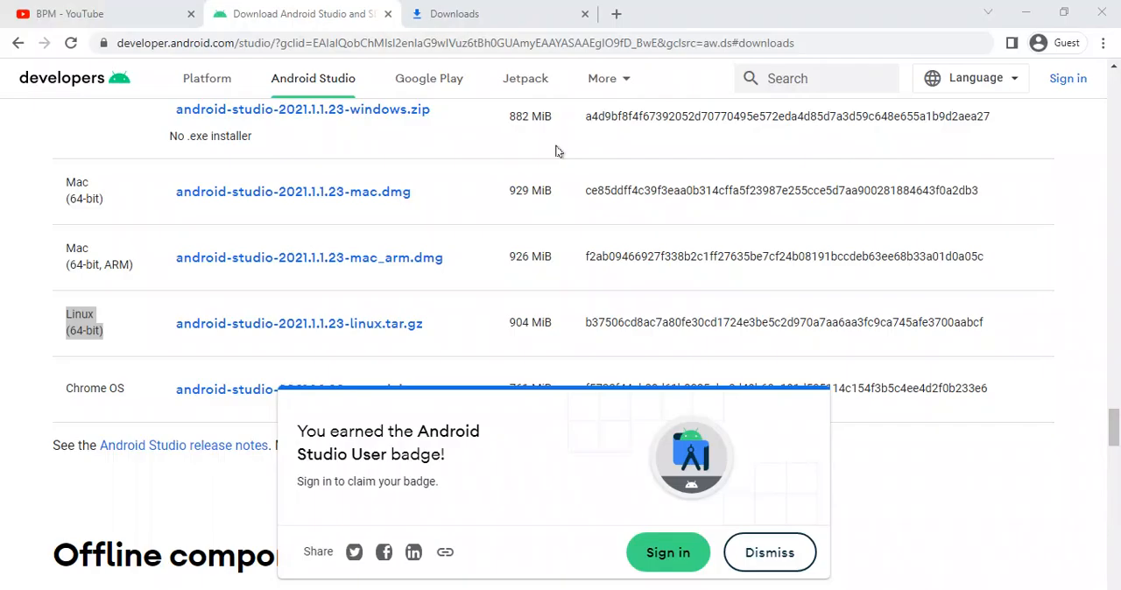
# - Switch to a new browser tab, search the web for "fast" and run the Fast.com internet speed test
pyautogui.click(610, 16)
pyautogui.write('fast')
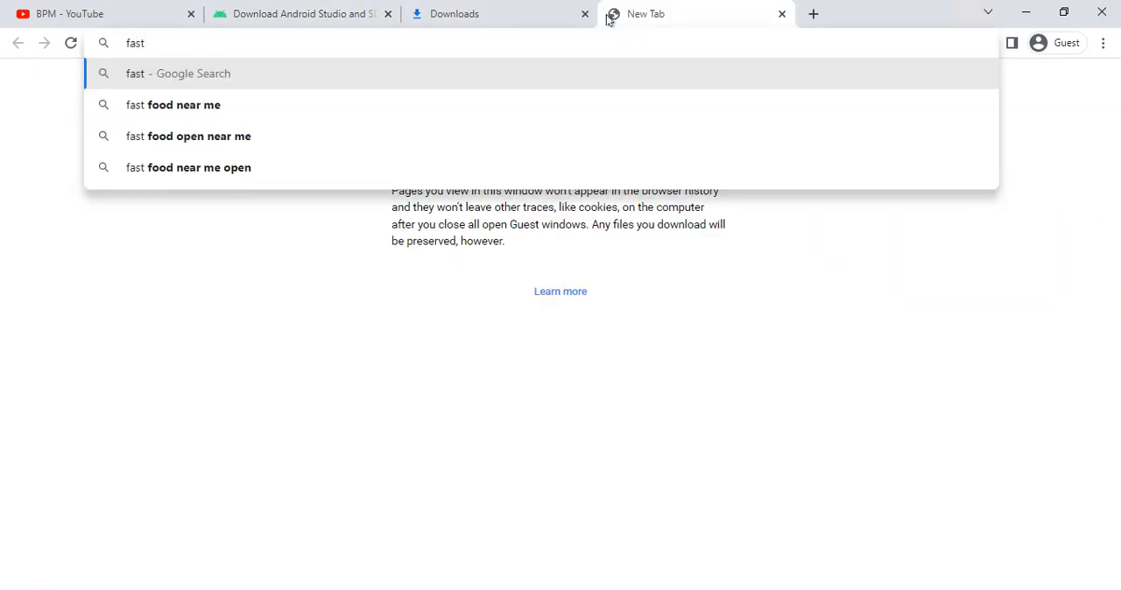
pyautogui.press('Return')
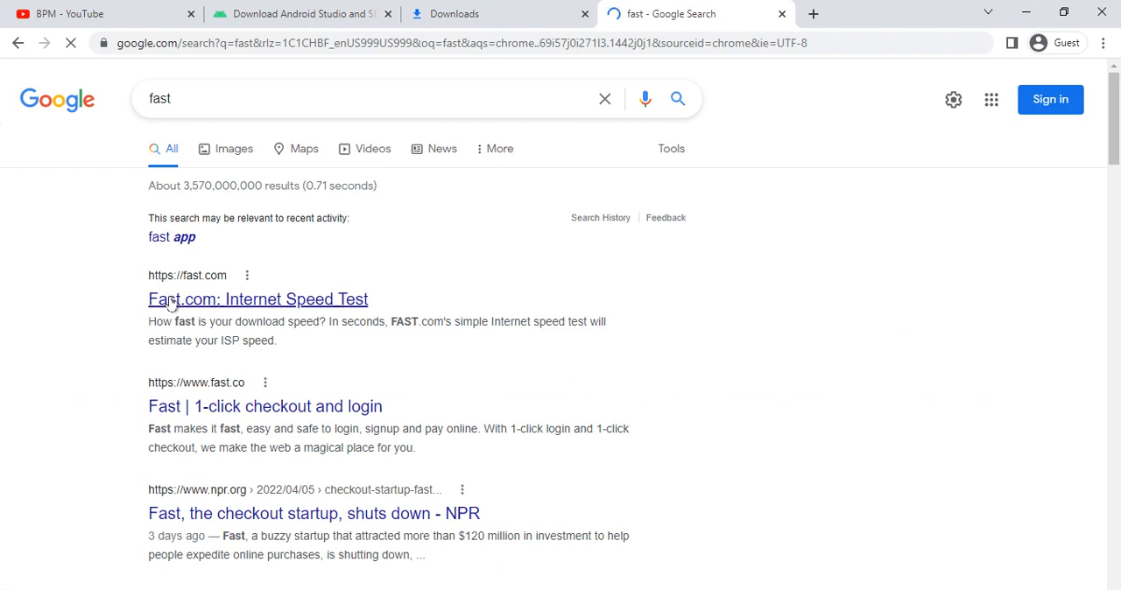
pyautogui.click(171, 299)
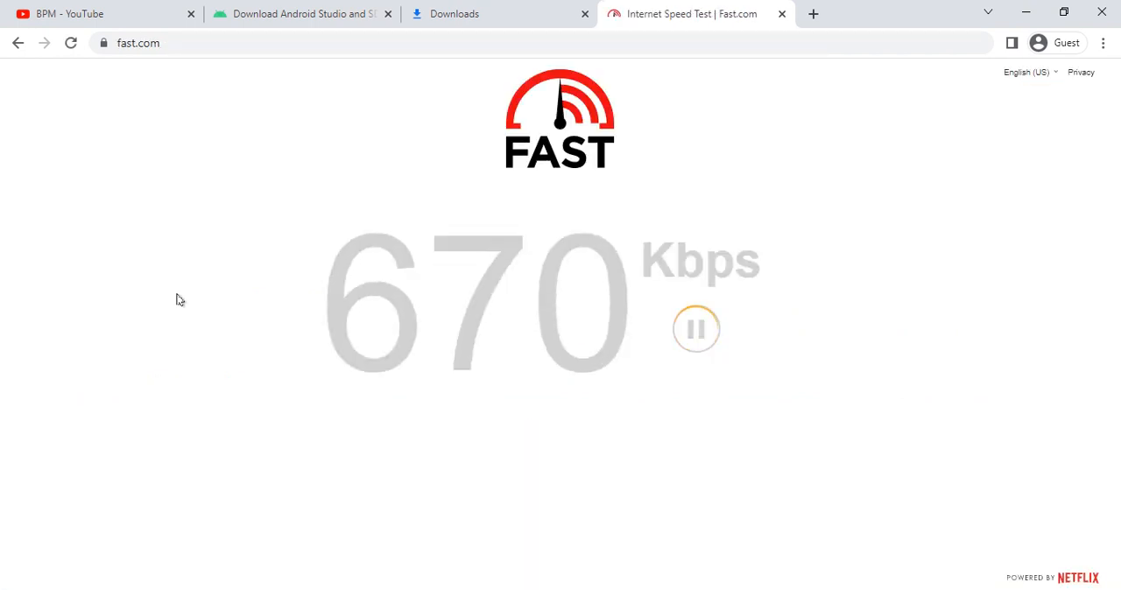
pyautogui.moveTo(176, 300); pyautogui.dragTo(838, 338)
pyautogui.click(841, 339)
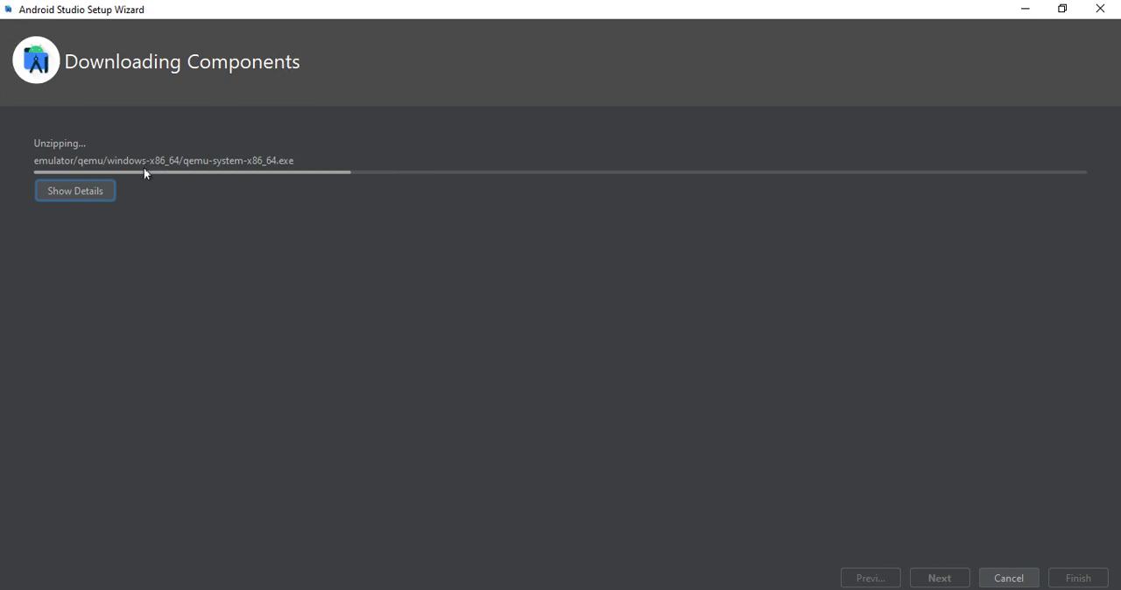
# - Show the component download details, look through the installation log and finish the setup wizard
pyautogui.click(56, 185)
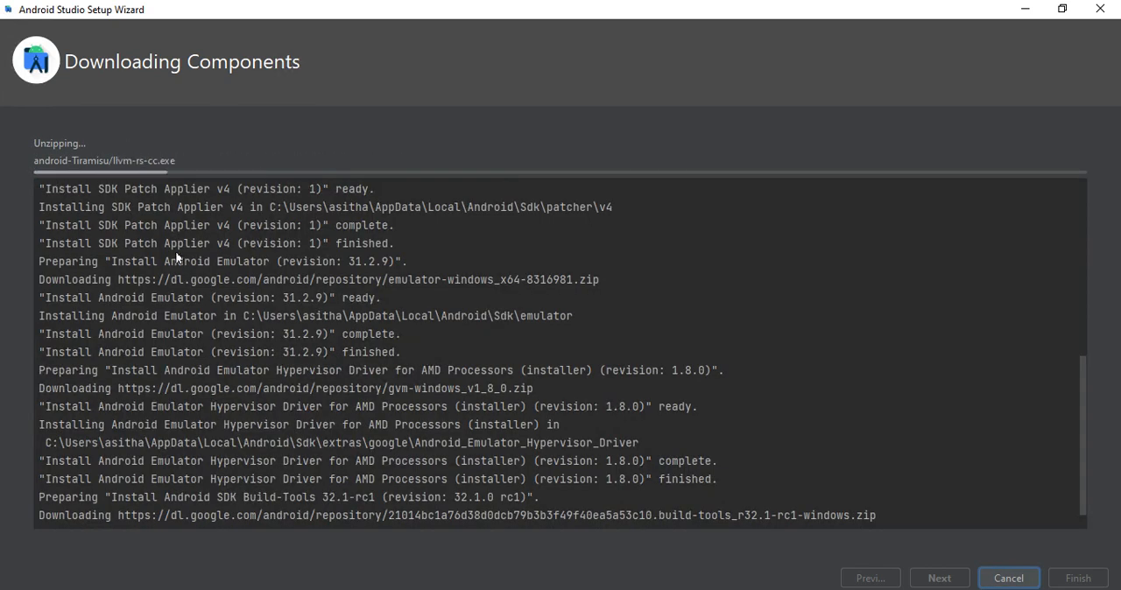
pyautogui.moveTo(103, 281); pyautogui.dragTo(443, 340)
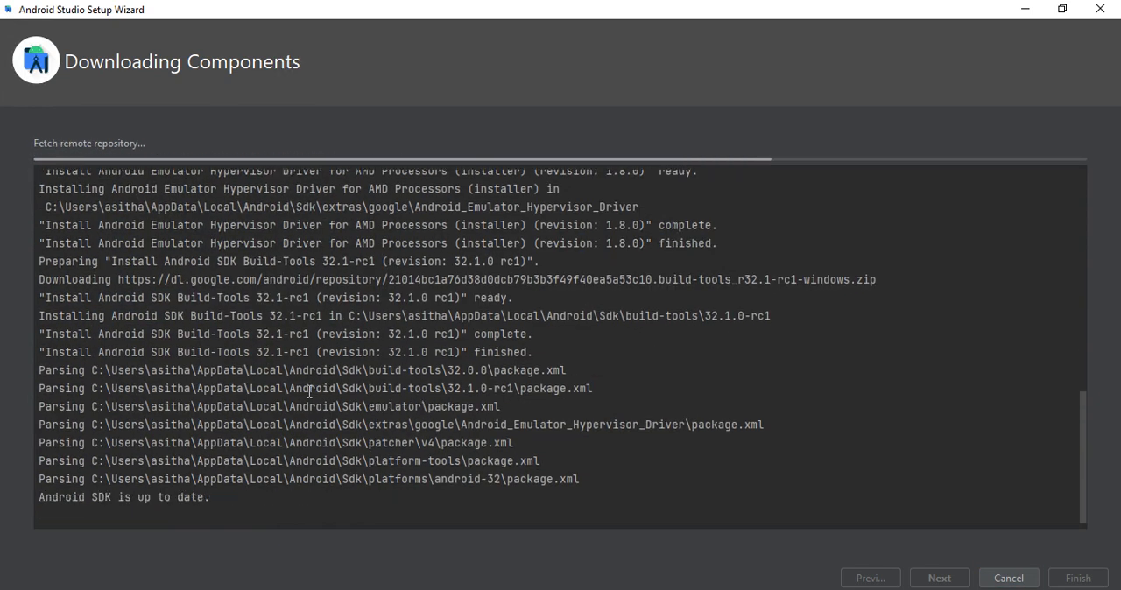
pyautogui.moveTo(45, 406); pyautogui.dragTo(262, 422)
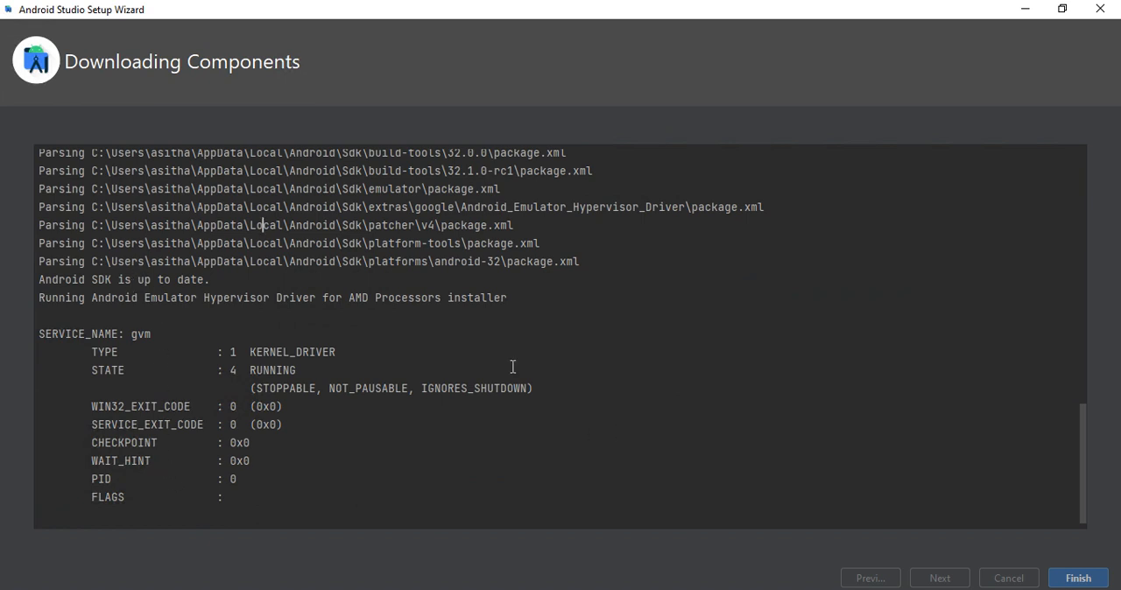
pyautogui.click(1063, 575)
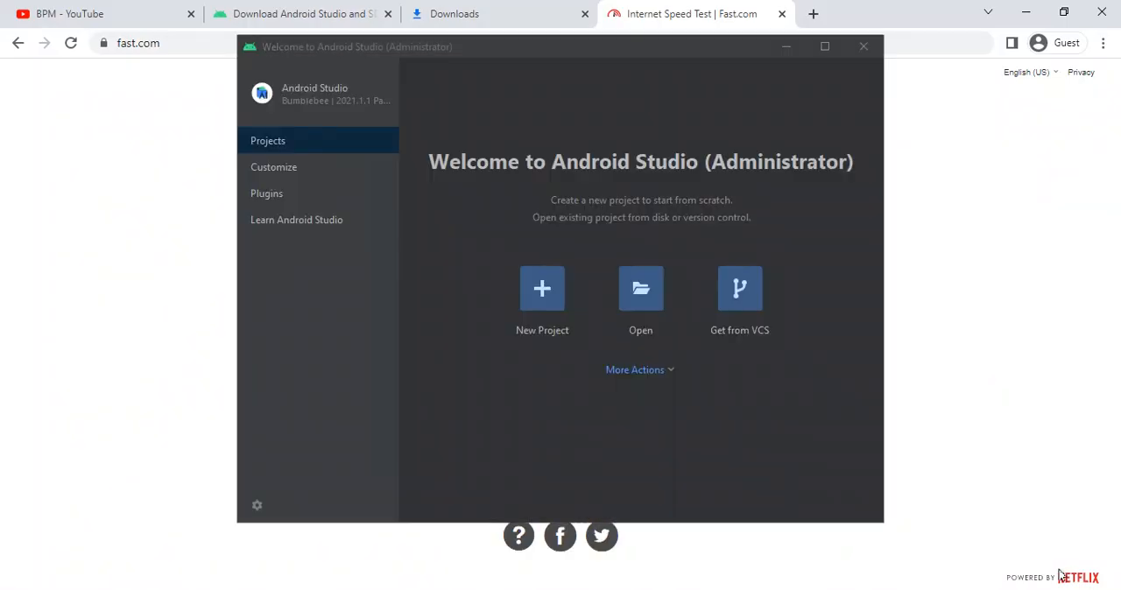
# - Maximize the Android Studio welcome window and look through its Customize, Plugins and Learn Android Studio pages
pyautogui.click(823, 46)
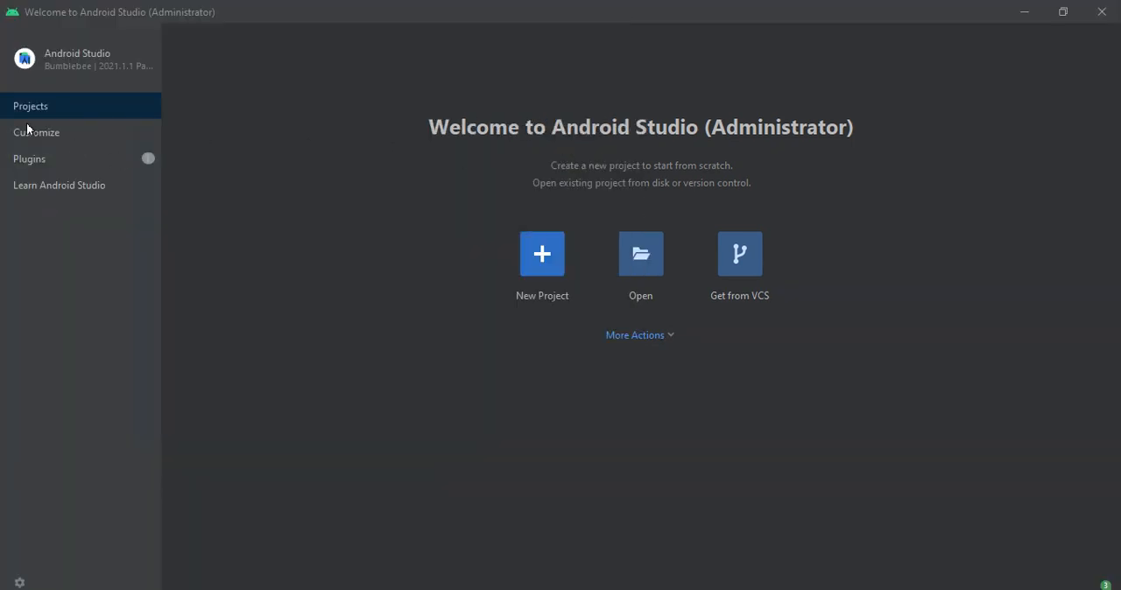
pyautogui.click(30, 134)
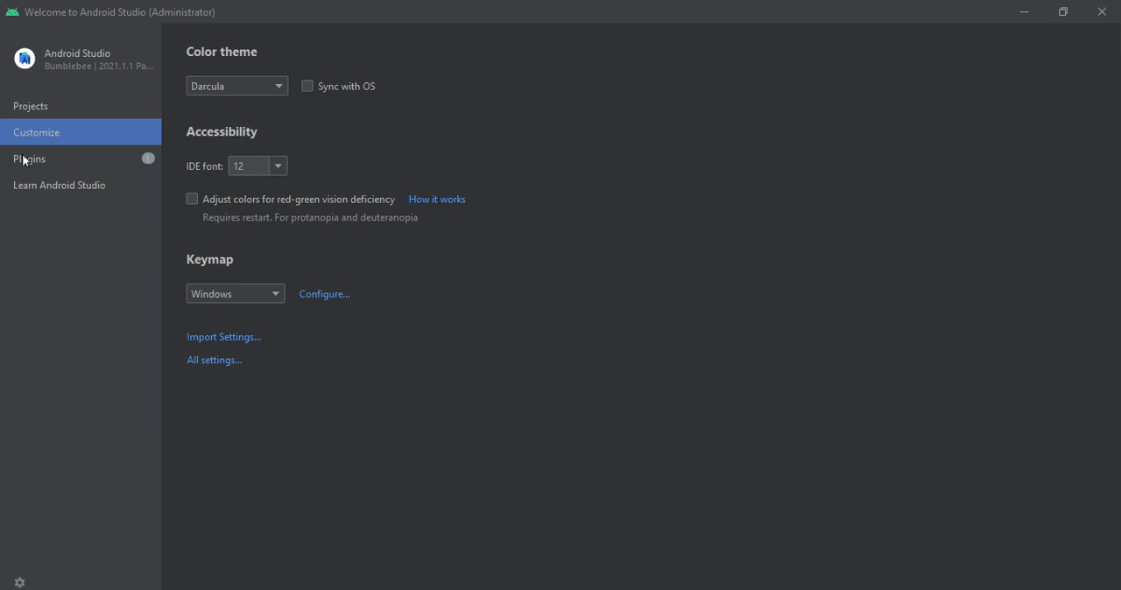
pyautogui.click(25, 159)
pyautogui.click(41, 183)
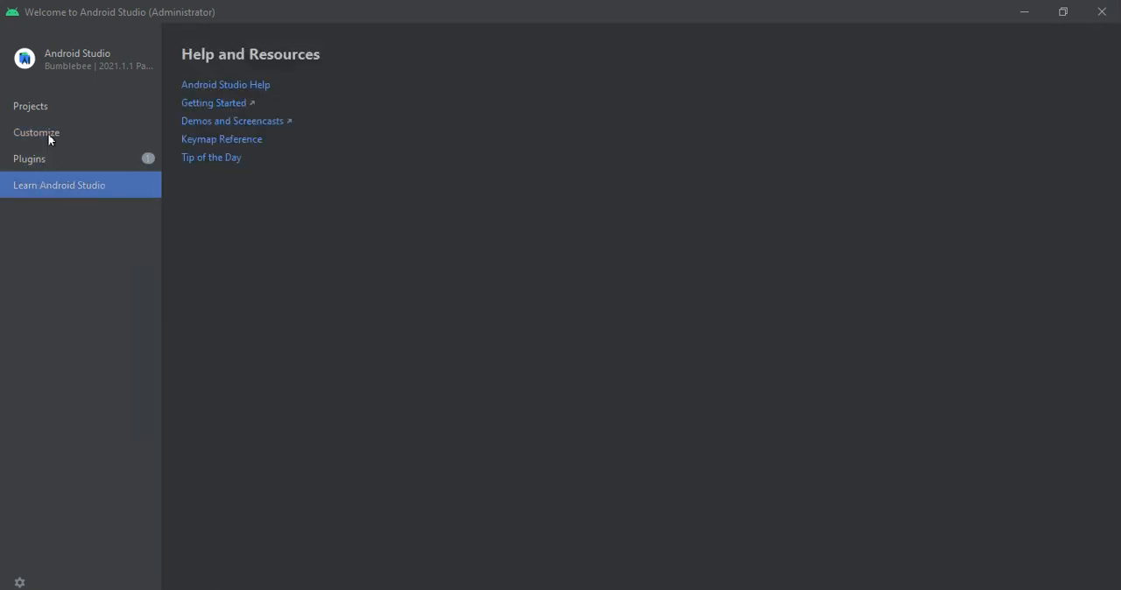
# - Review the color theme setting on the Customize page and return to the Projects page
pyautogui.click(56, 137)
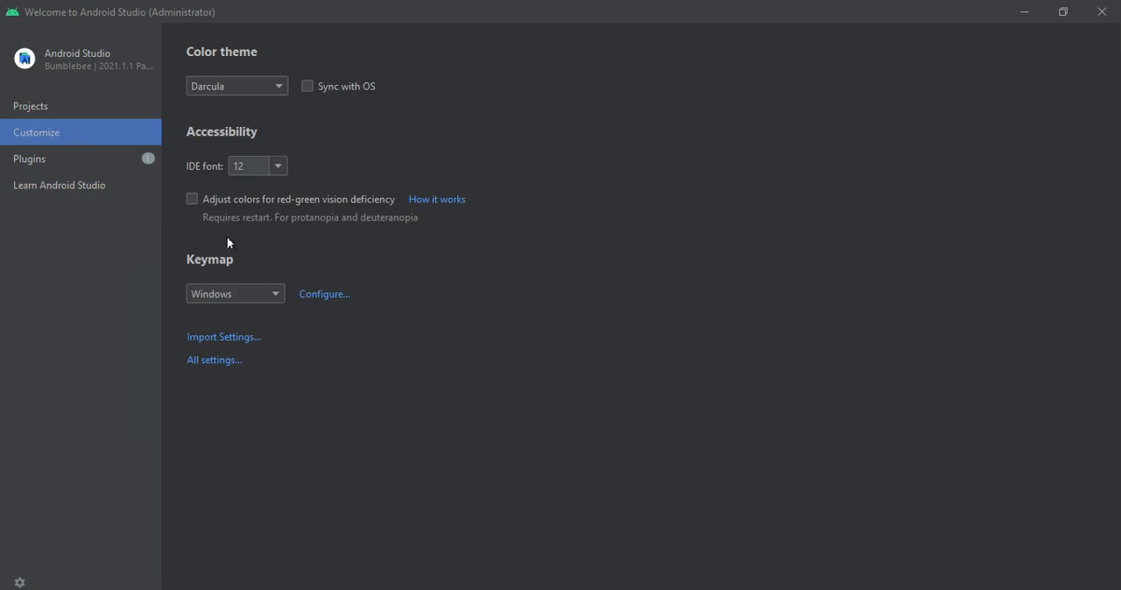
pyautogui.click(247, 86)
pyautogui.click(56, 115)
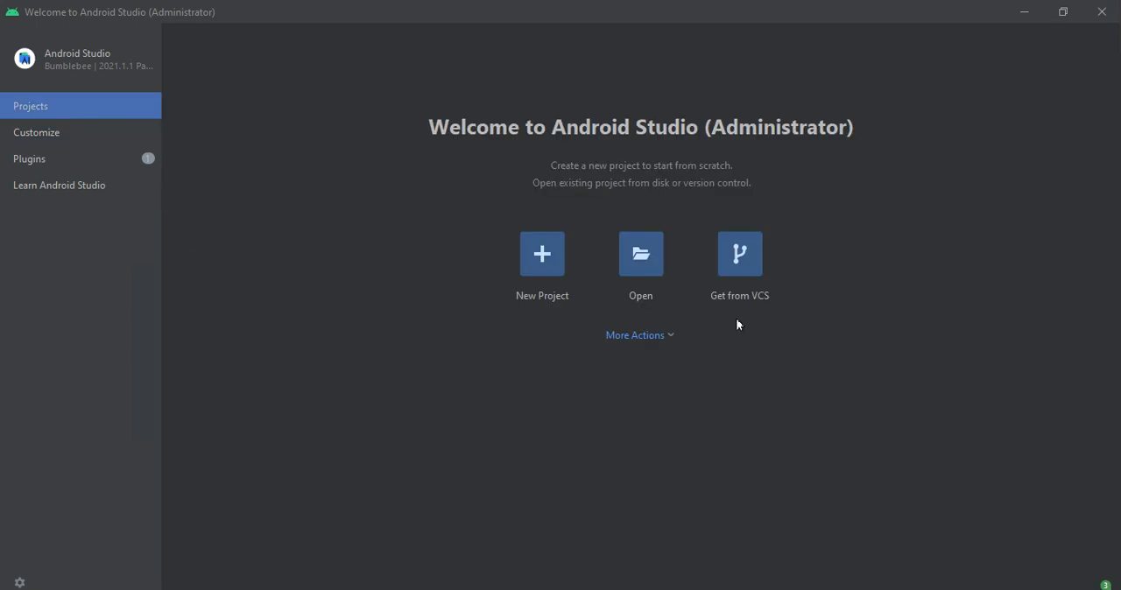
# - Create a new Phone and Tablet project from the Empty Compose Activity template, keeping the default name My Application and API 21 minimum SDK
pyautogui.click(560, 255)
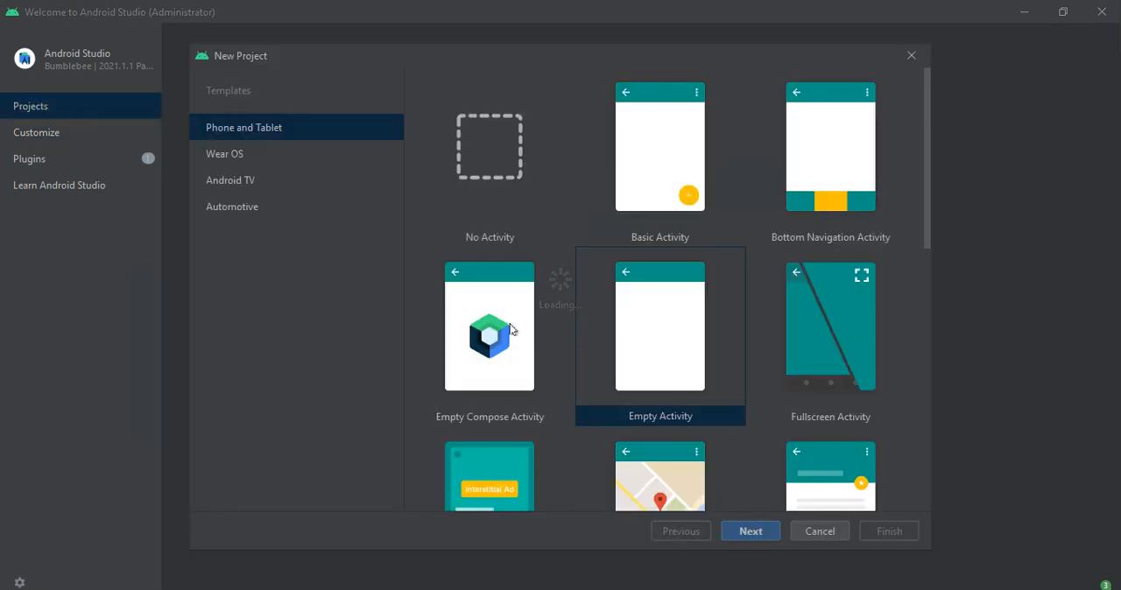
pyautogui.click(512, 330)
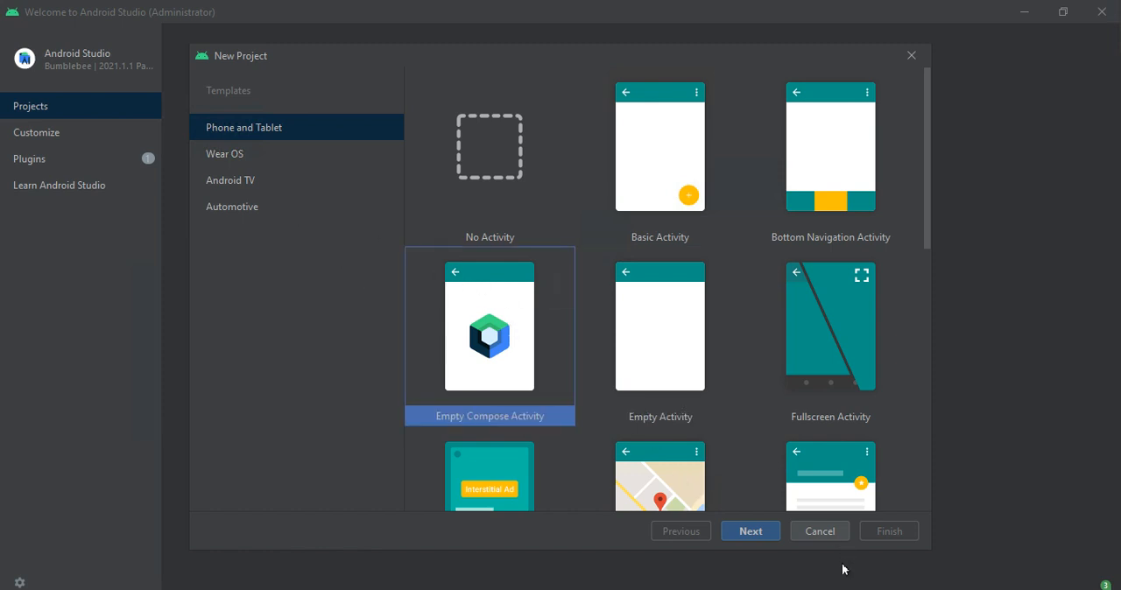
pyautogui.click(749, 530)
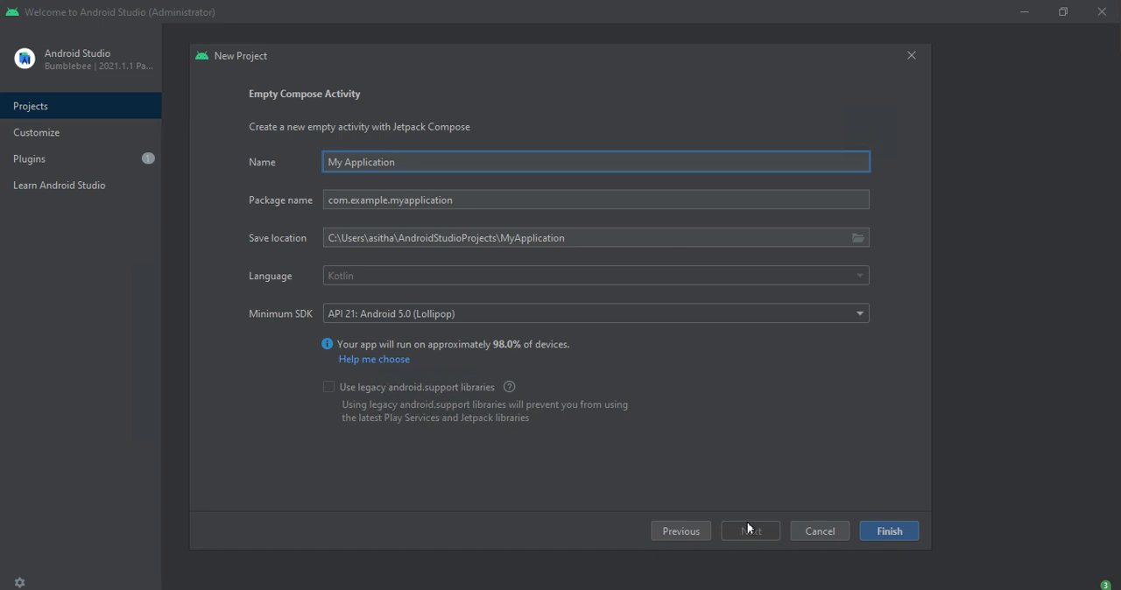
pyautogui.click(883, 535)
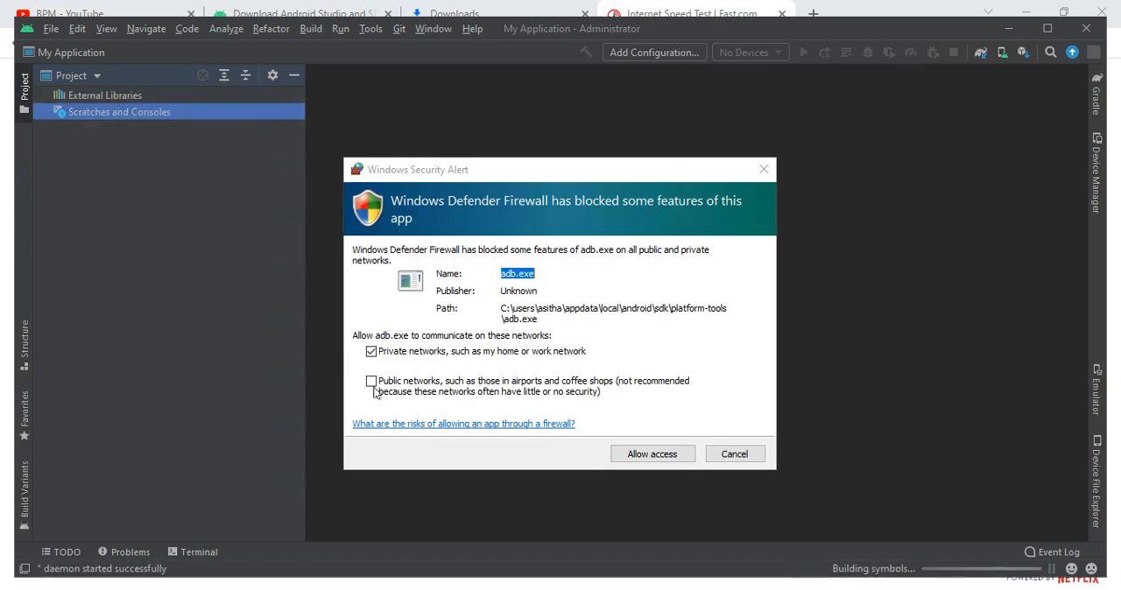
# - Allow adb.exe through Windows Defender Firewall on both private and public networks
pyautogui.click(370, 380)
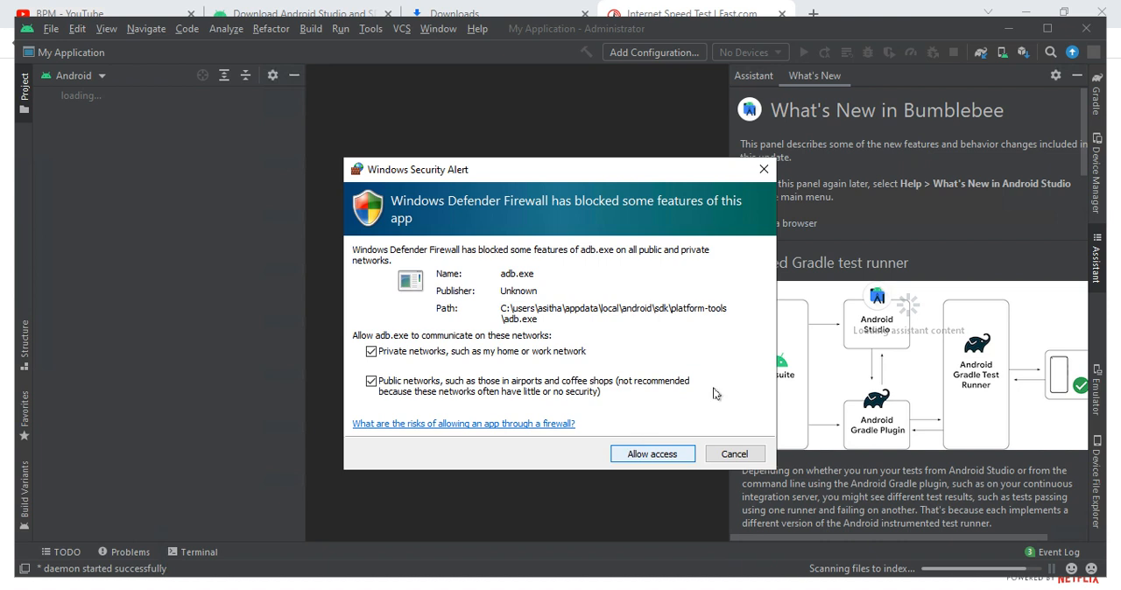
pyautogui.click(674, 452)
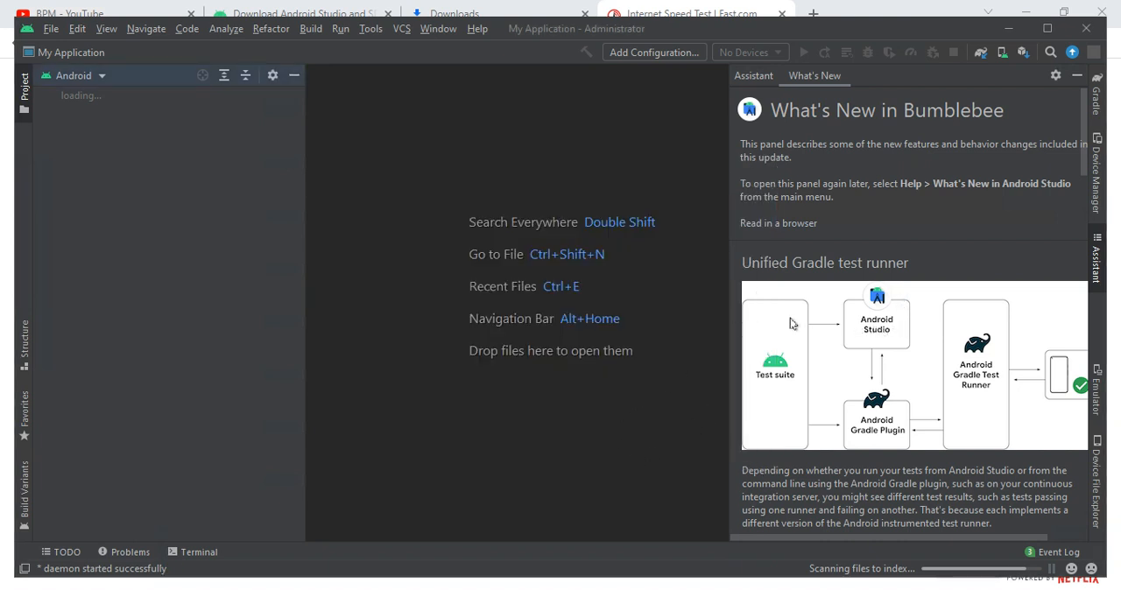
# - Skim the What's New in Bumblebee notes, view one more Tip of the Day and close the tips
pyautogui.scroll(-3, 791, 320)
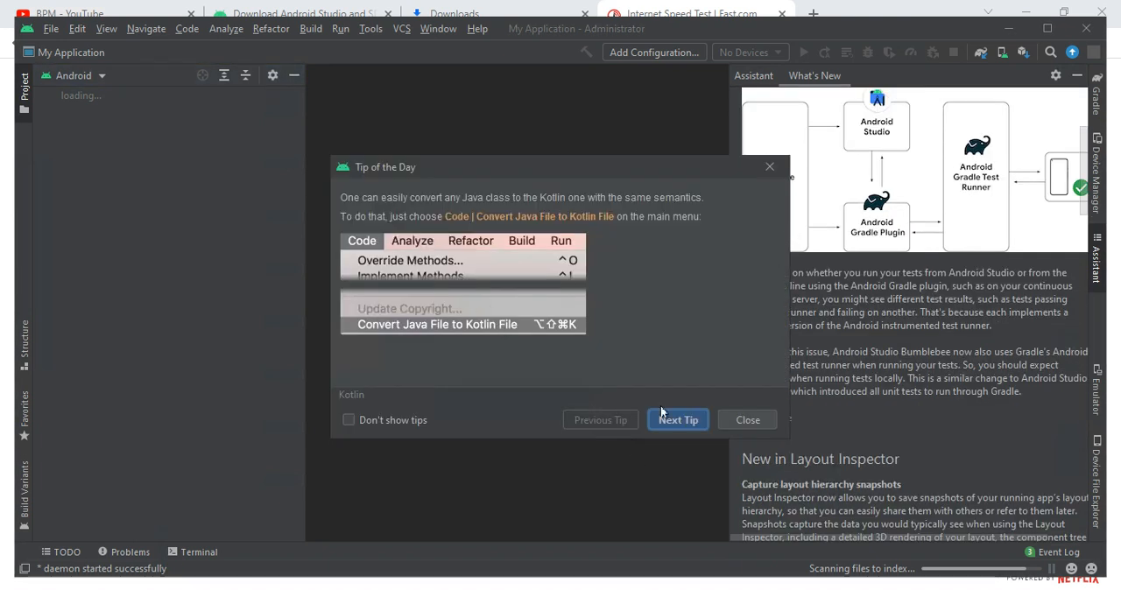
pyautogui.click(670, 420)
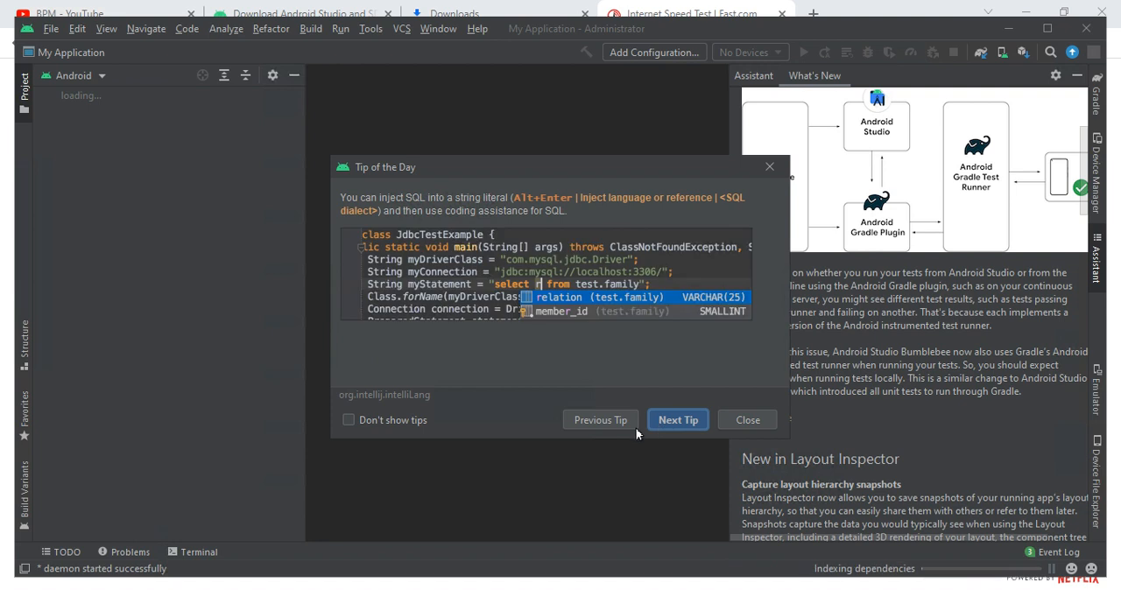
pyautogui.click(724, 422)
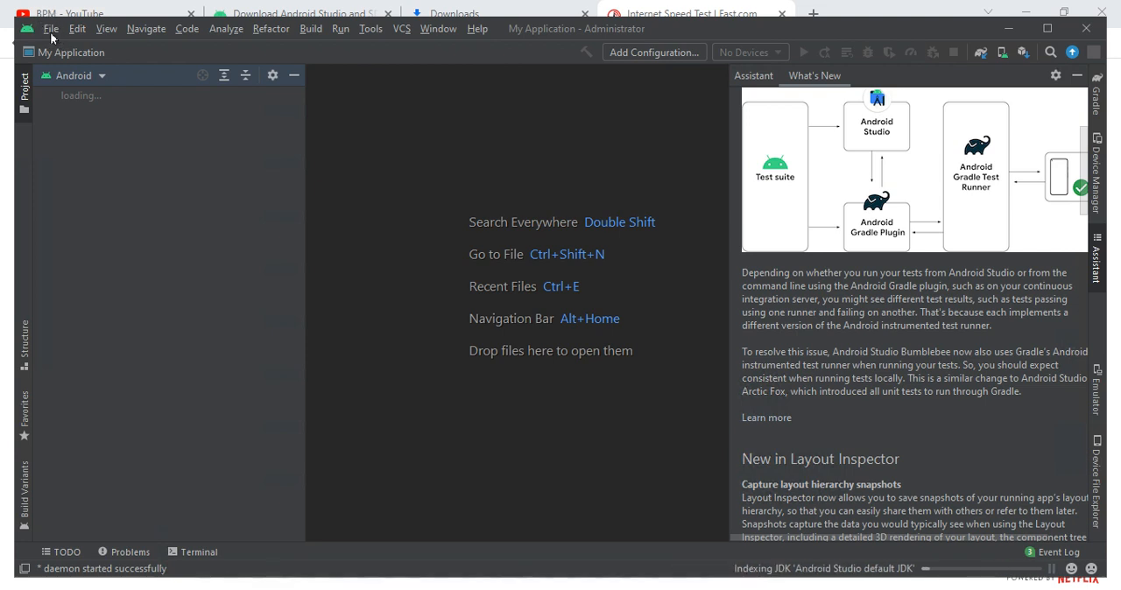
# - Switch the project view to Tests and open the Device Manager
pyautogui.click(83, 75)
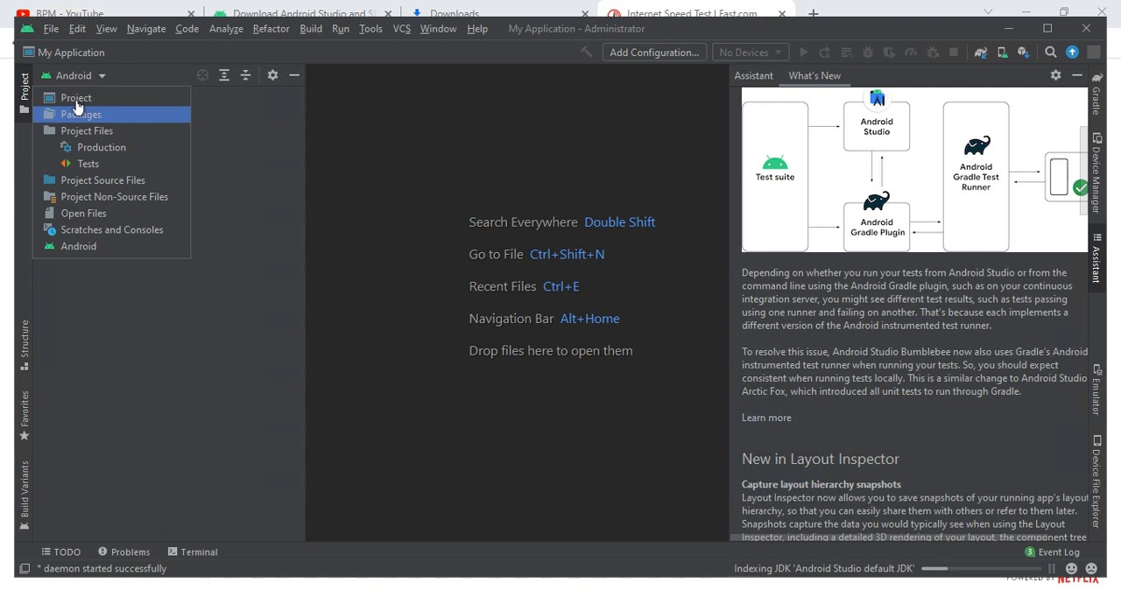
pyautogui.click(86, 161)
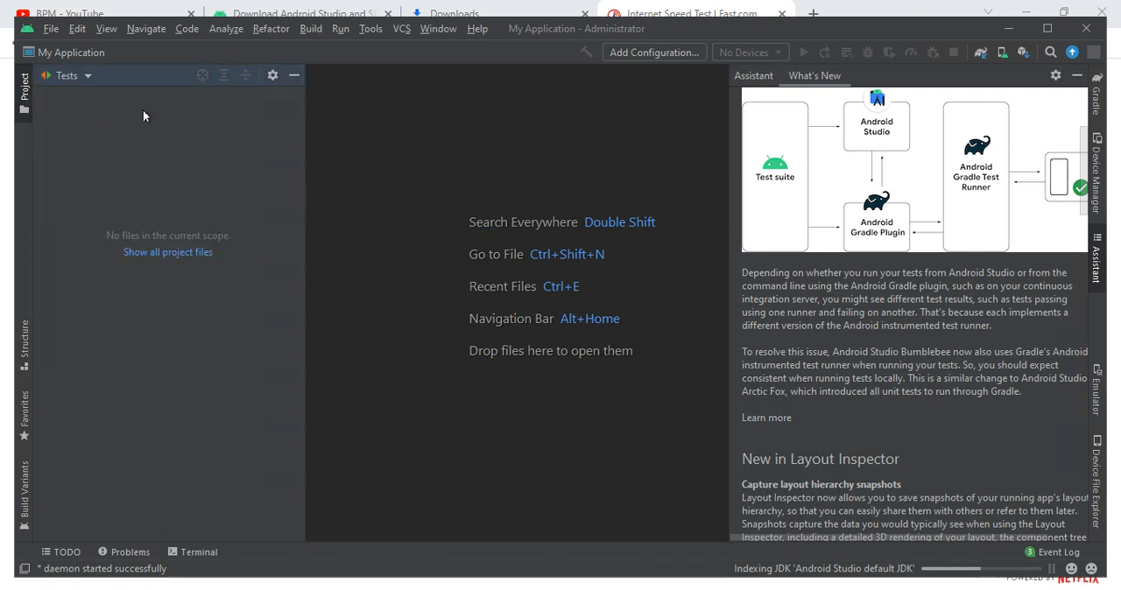
pyautogui.click(366, 32)
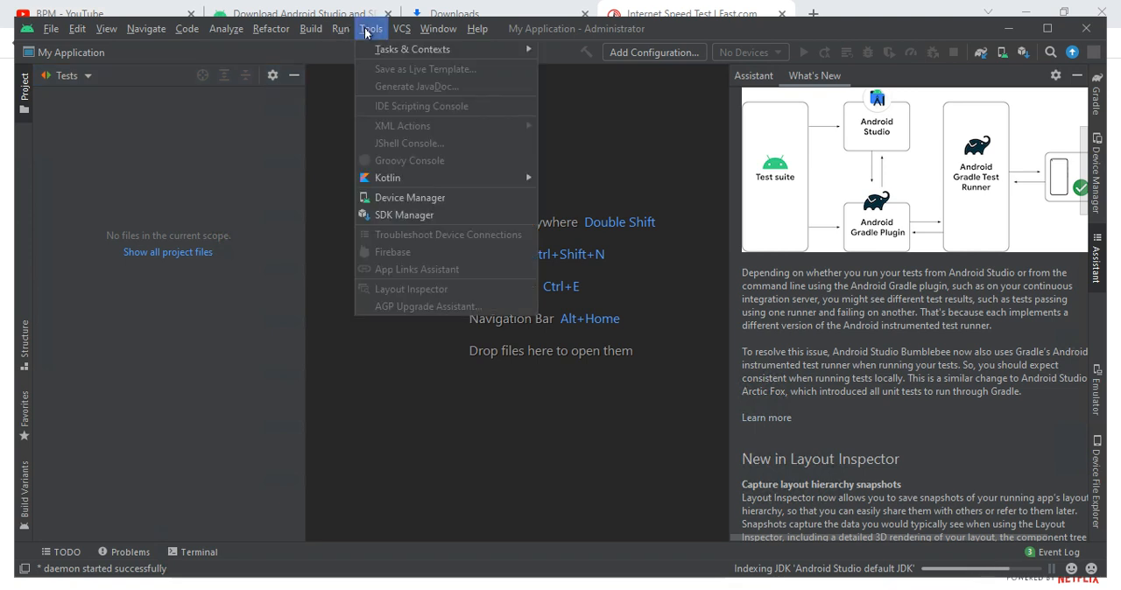
pyautogui.click(383, 196)
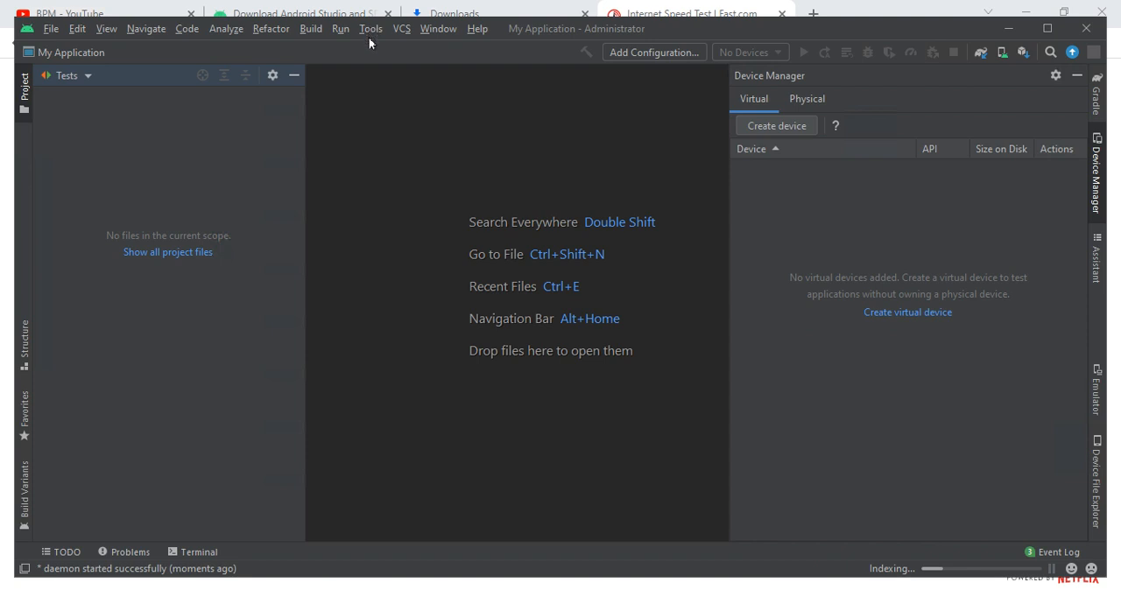
# - Open the SDK Manager settings and cancel them without making changes
pyautogui.click(369, 35)
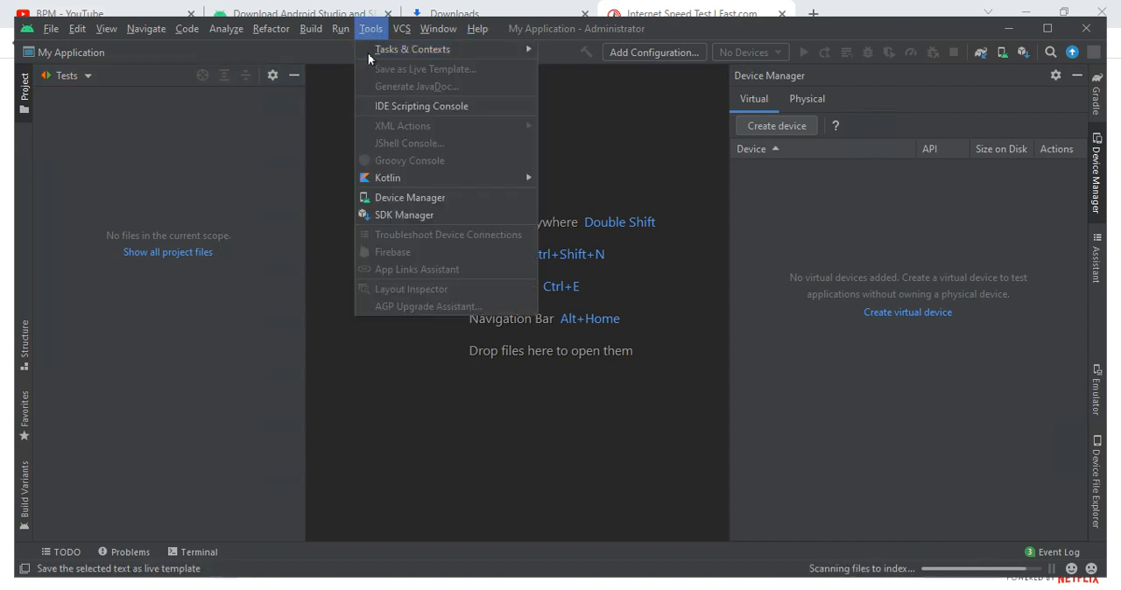
pyautogui.click(435, 213)
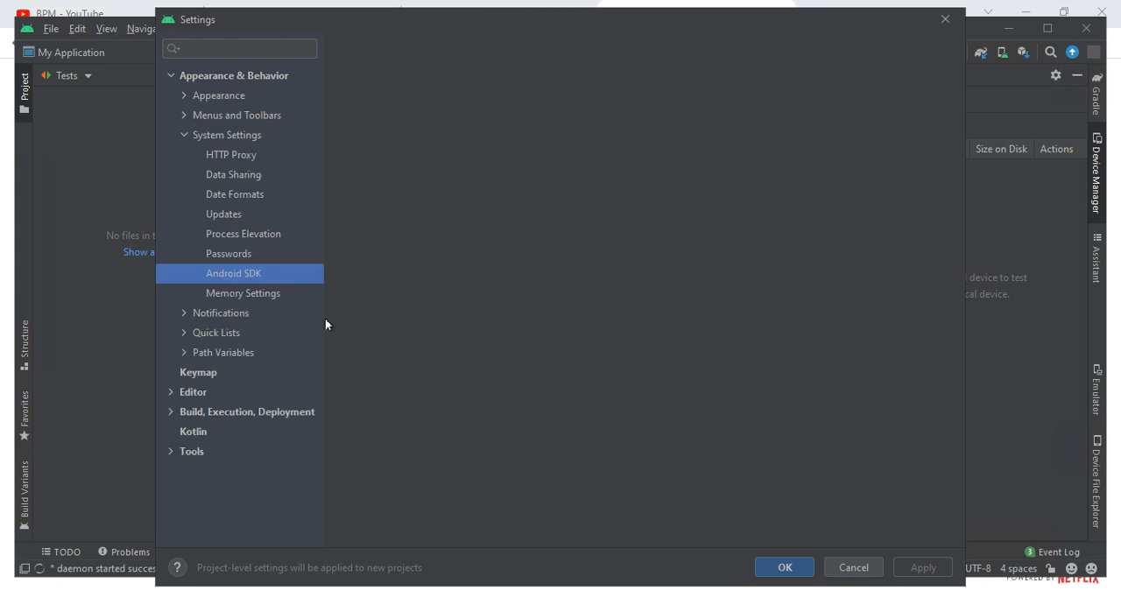
pyautogui.click(849, 568)
# - Look through the code in MainActivity.kt, highlighting the main class and the DefaultPreview function
pyautogui.moveTo(458, 246); pyautogui.dragTo(600, 430)
pyautogui.scroll(-4, 590, 445)
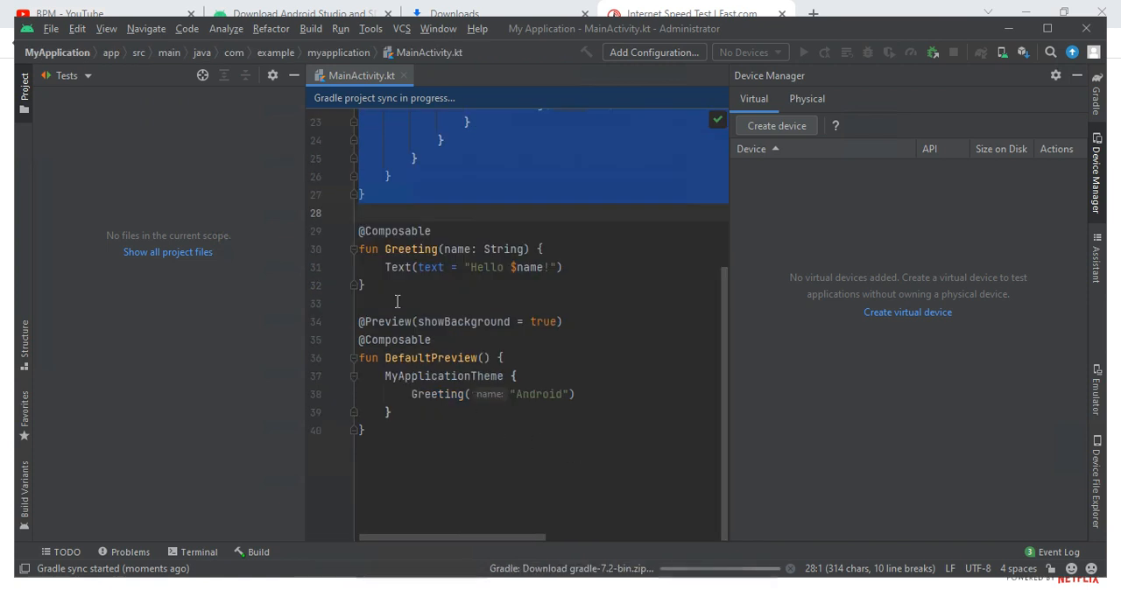
pyautogui.moveTo(398, 303); pyautogui.dragTo(367, 430)
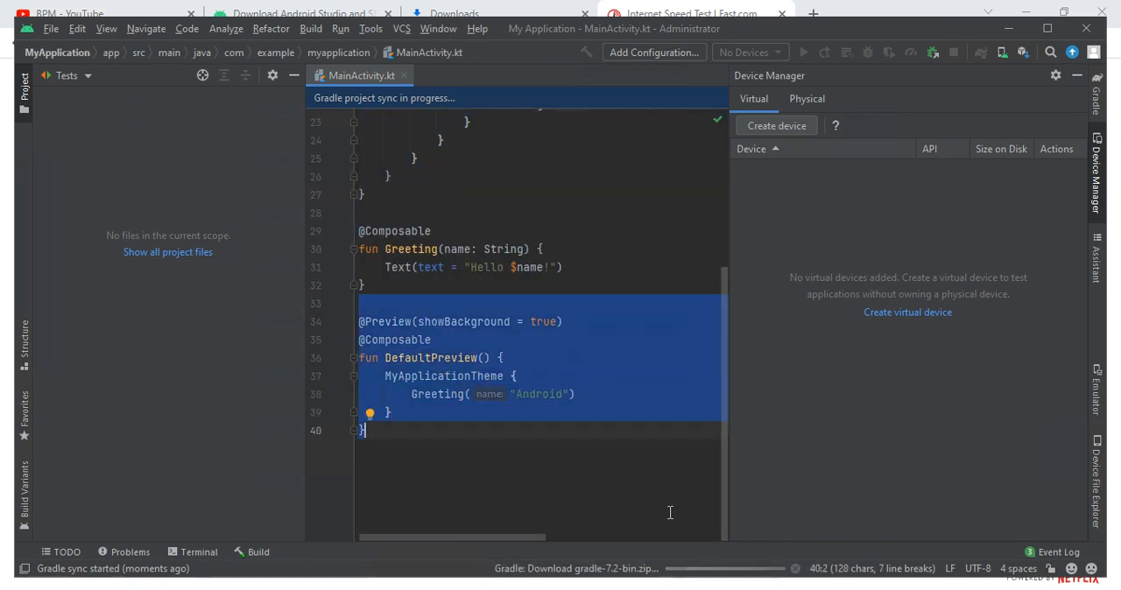
# - Try to launch a second Android Studio window
pyautogui.rightClick(736, 589)
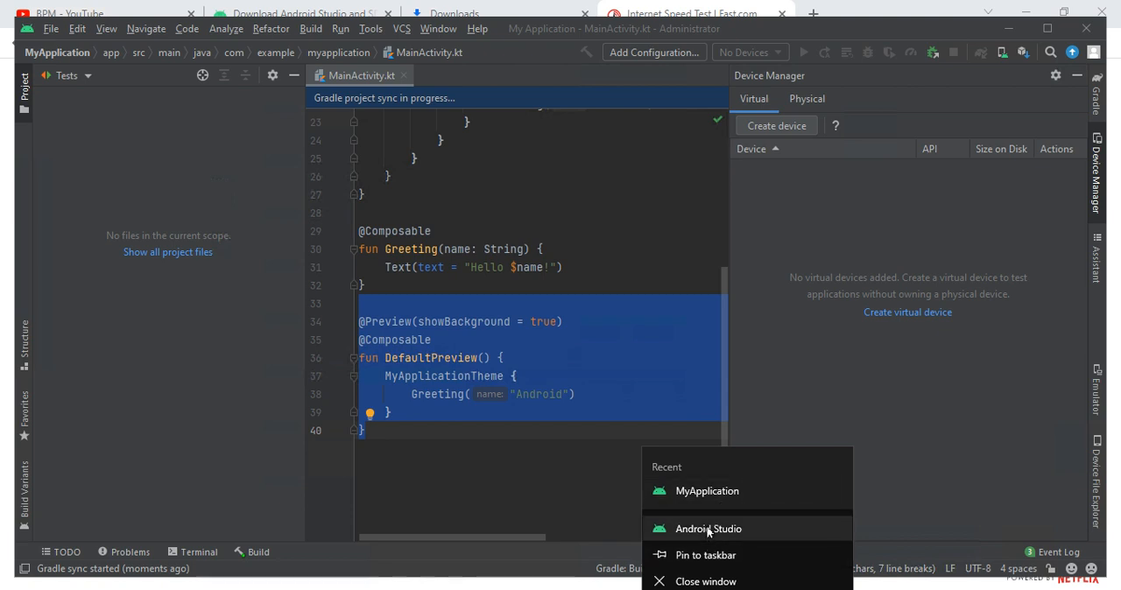
pyautogui.click(706, 527)
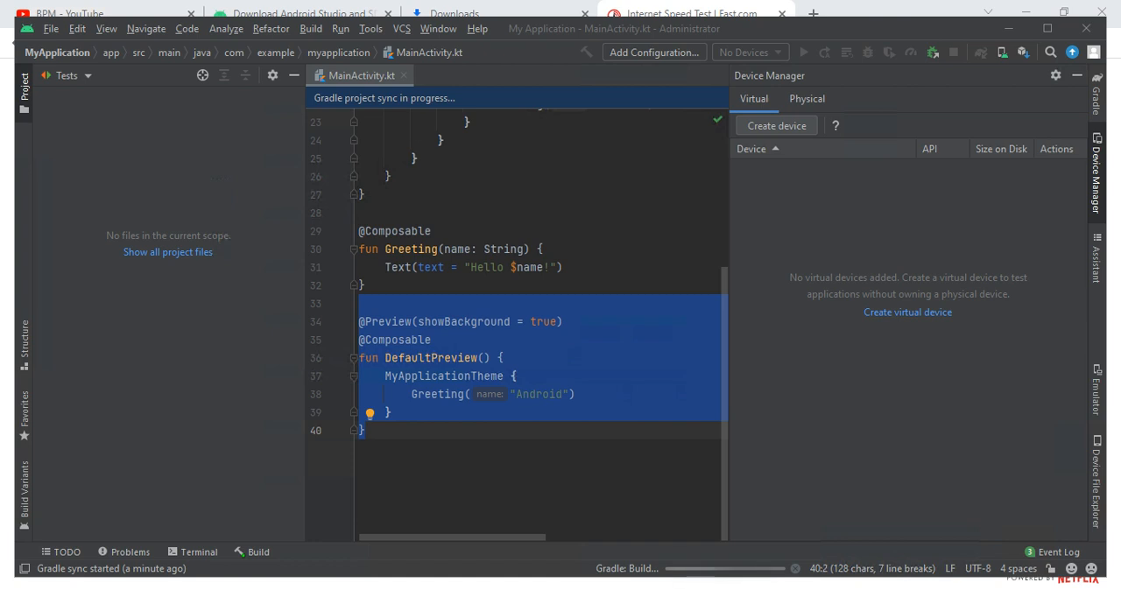
# - Show android-studio-2021.1.1.23-windows.exe in its folder from Chrome's downloads page, close the folder and return to Android Studio
pyautogui.click(435, 8)
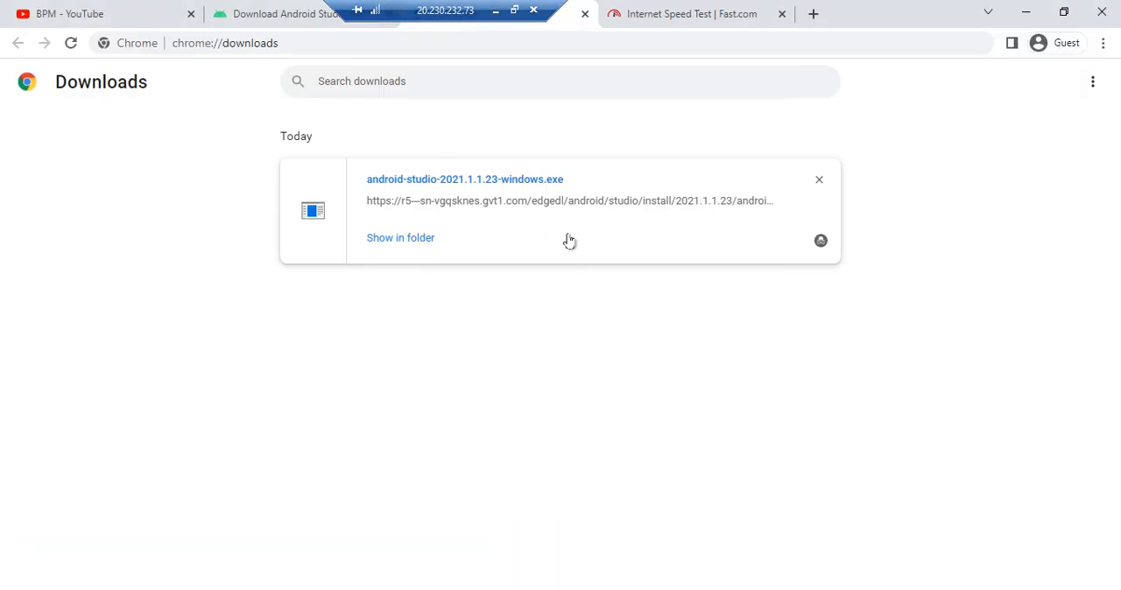
pyautogui.click(377, 243)
pyautogui.click(84, 30)
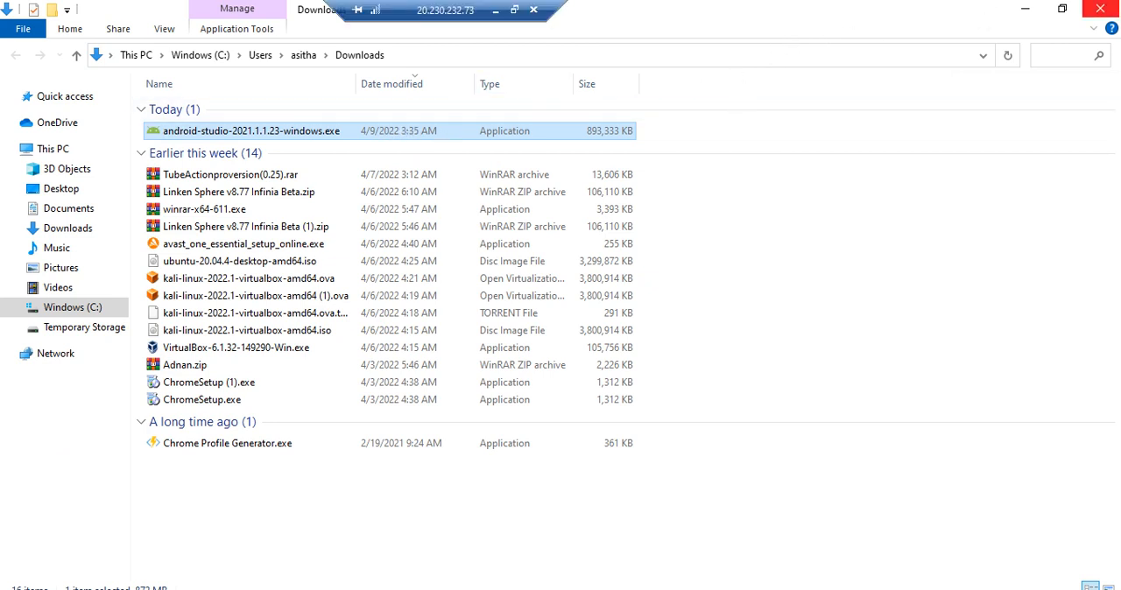
pyautogui.click(1099, 9)
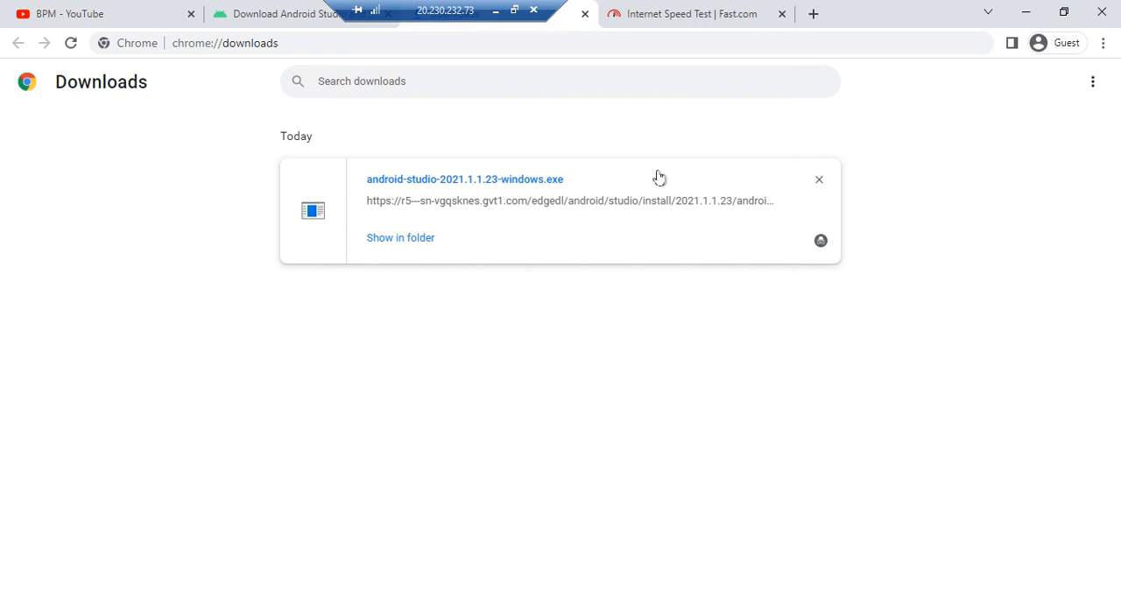
pyautogui.click(394, 588)
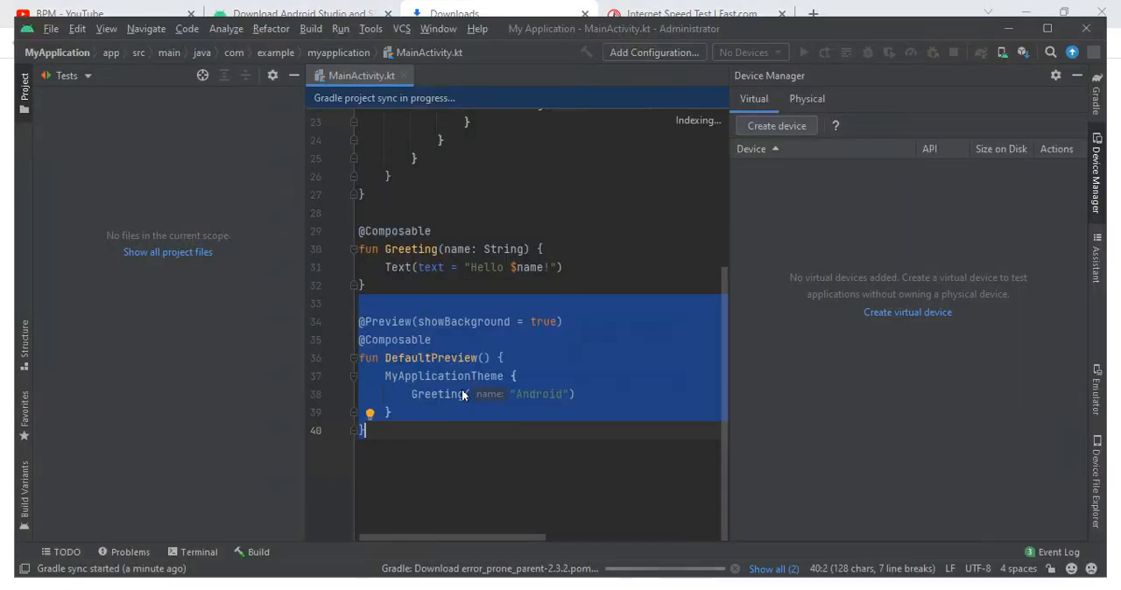
# - Enter the test characters "fgxujy" after the last closing brace in MainActivity.kt and delete them together with the brace
pyautogui.click(424, 402)
pyautogui.click(409, 425)
pyautogui.write('fgxujy')
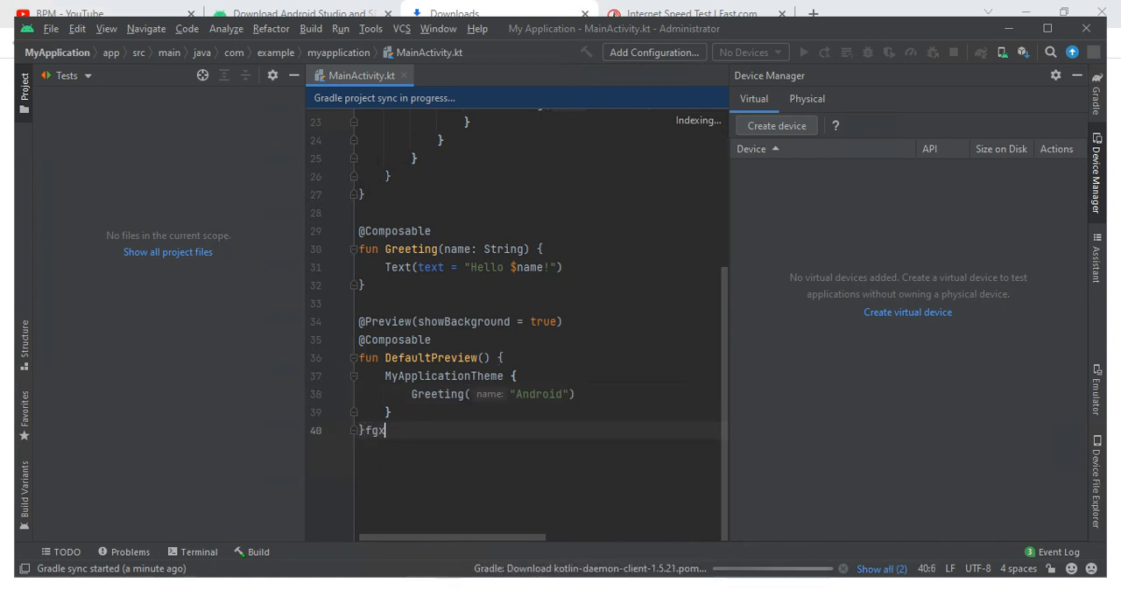
pyautogui.press('BackSpace')
pyautogui.press('BackSpace')
pyautogui.press('BackSpace')
pyautogui.press('BackSpace')
pyautogui.click(122, 54)
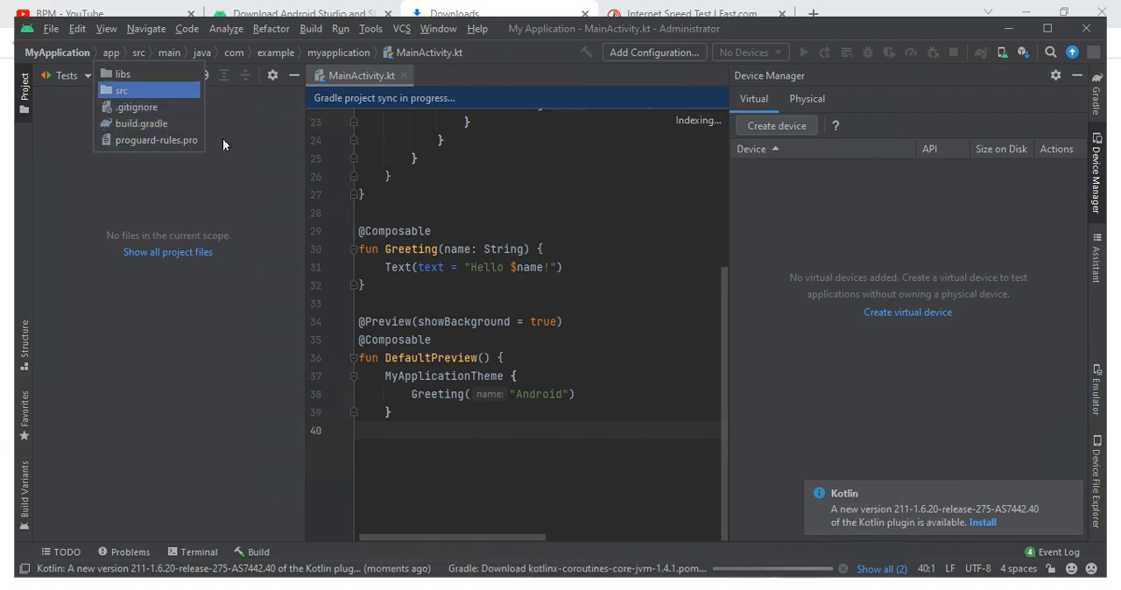
pyautogui.click(145, 29)
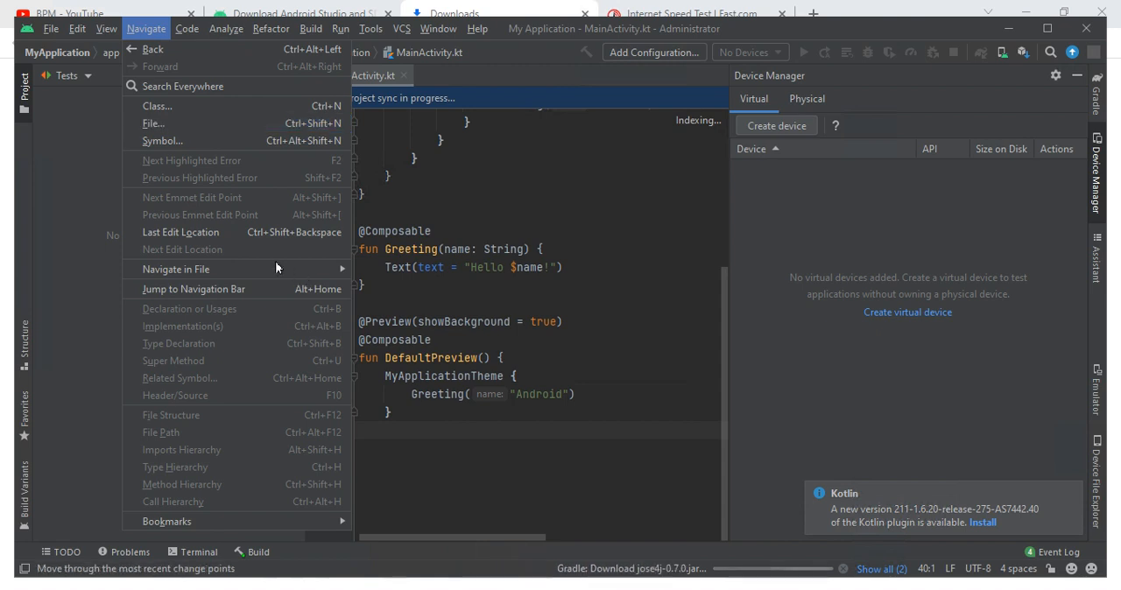
pyautogui.moveTo(216, 521)
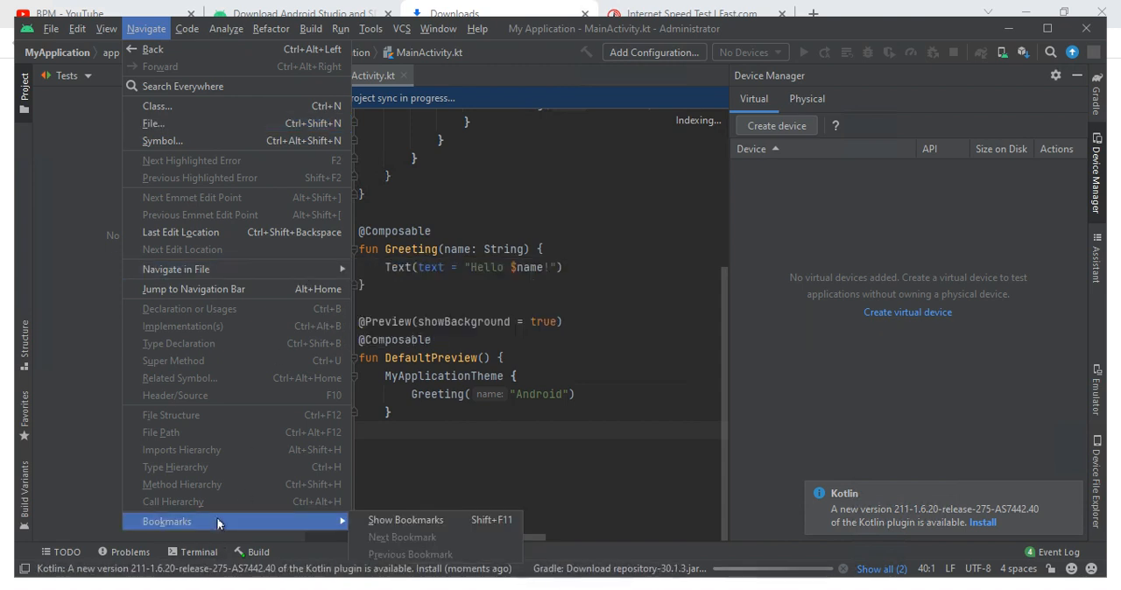
pyautogui.click(189, 33)
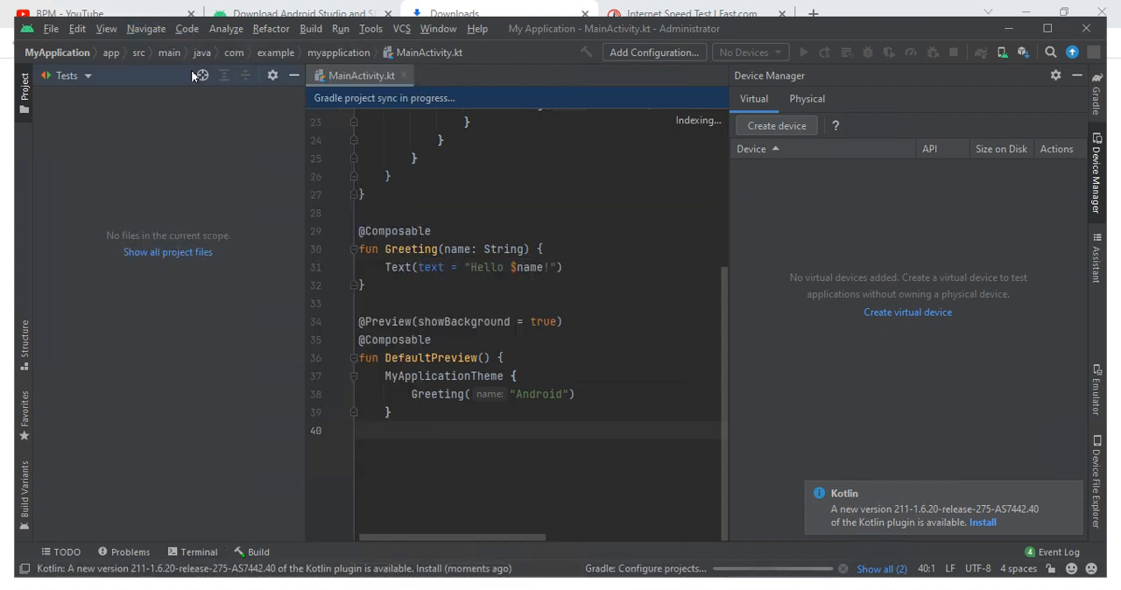
pyautogui.click(186, 28)
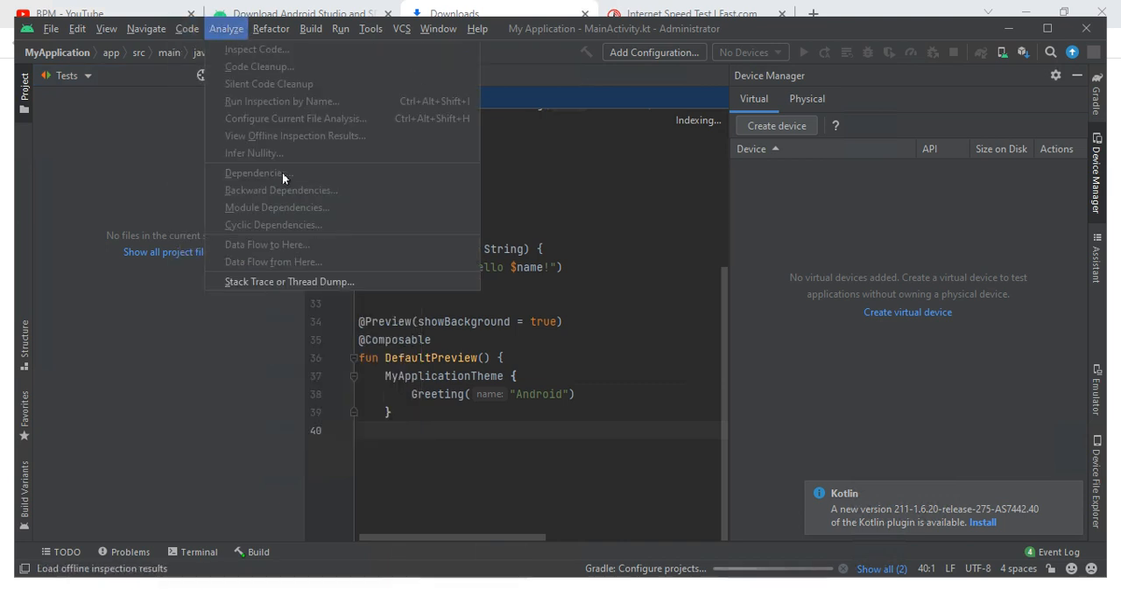
pyautogui.click(271, 28)
pyautogui.click(274, 30)
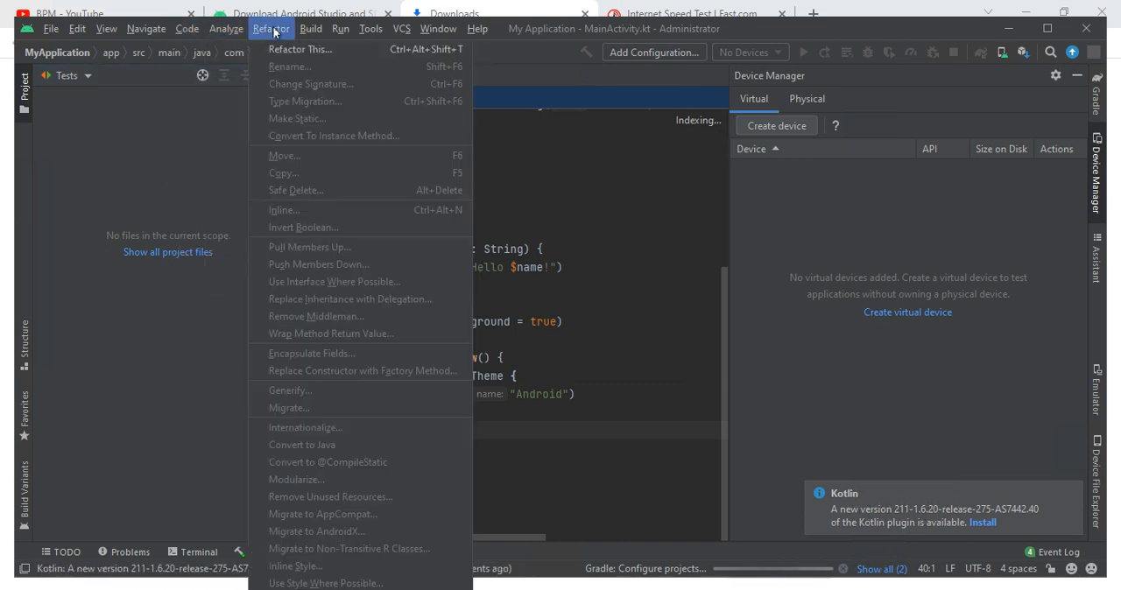
# - Choose to run the project through Edit Configurations, opening the Run/Debug Configurations dialog
pyautogui.click(336, 31)
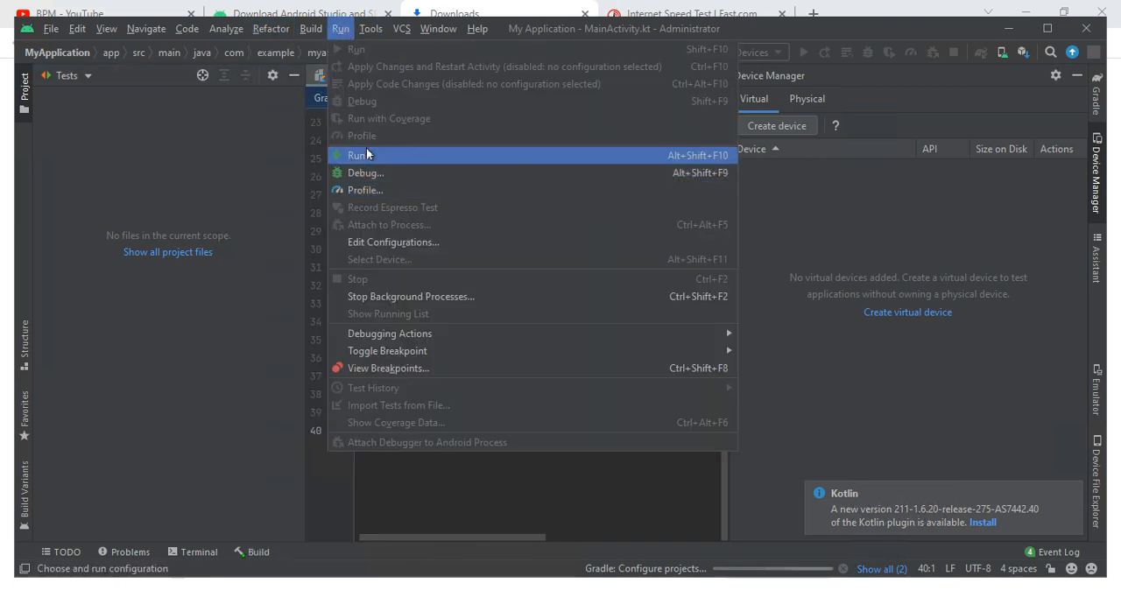
pyautogui.click(368, 155)
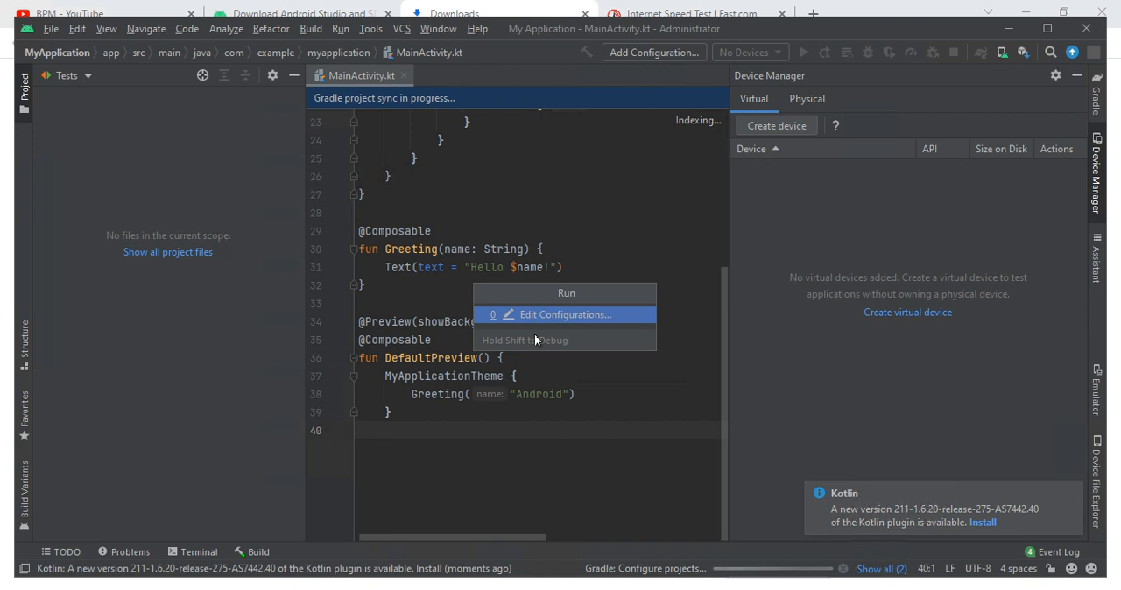
pyautogui.click(526, 315)
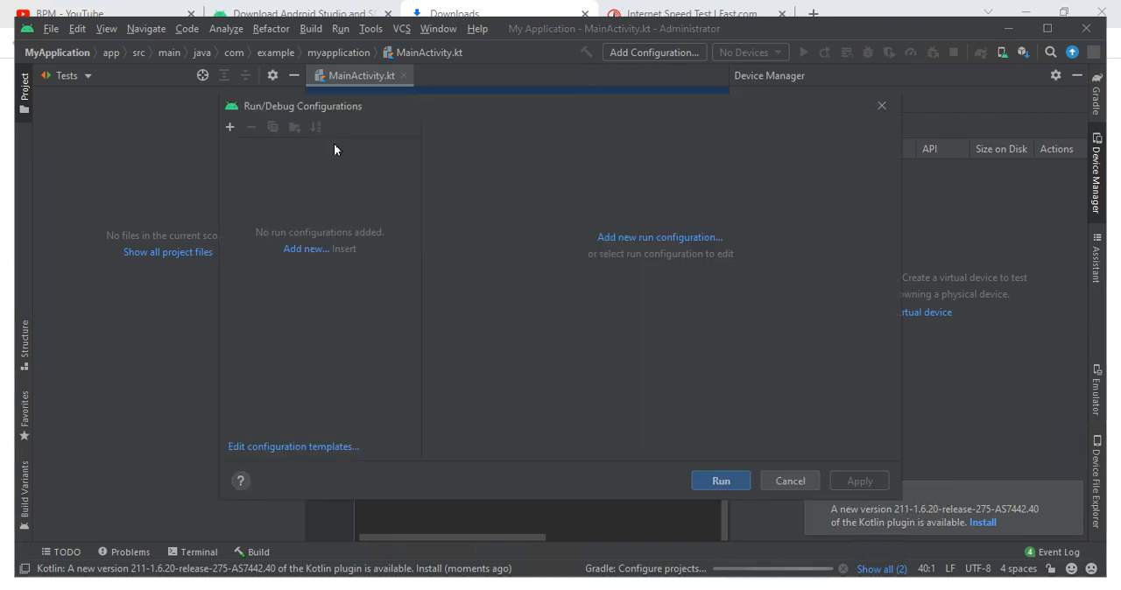
# - Cancel the Run/Debug Configurations dialog and maximize the Android Studio window
pyautogui.click(778, 482)
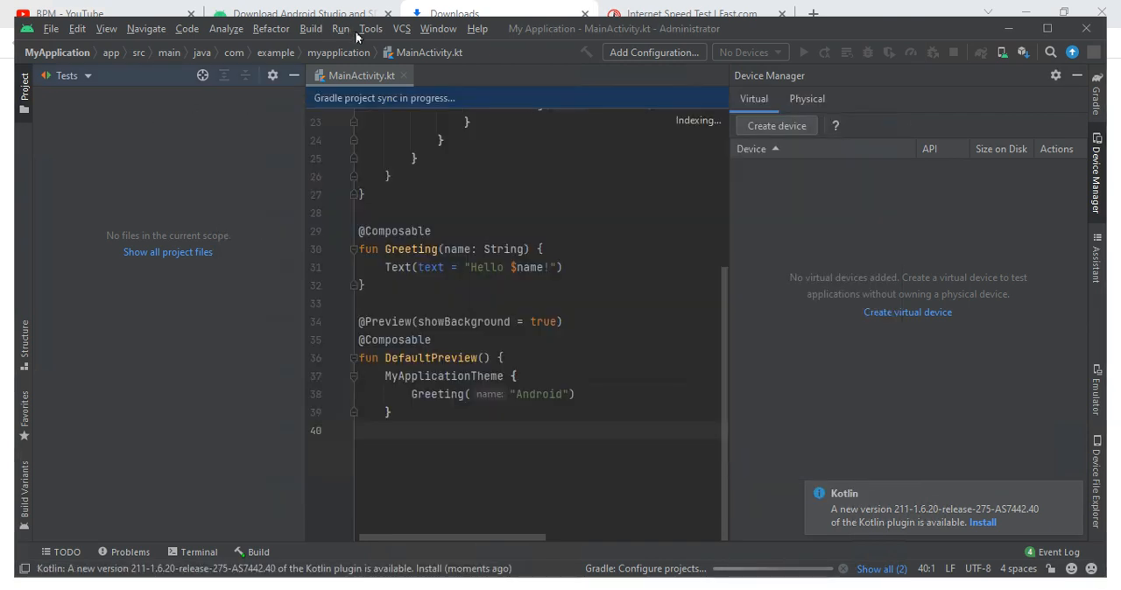
pyautogui.click(365, 32)
pyautogui.click(442, 23)
pyautogui.click(446, 21)
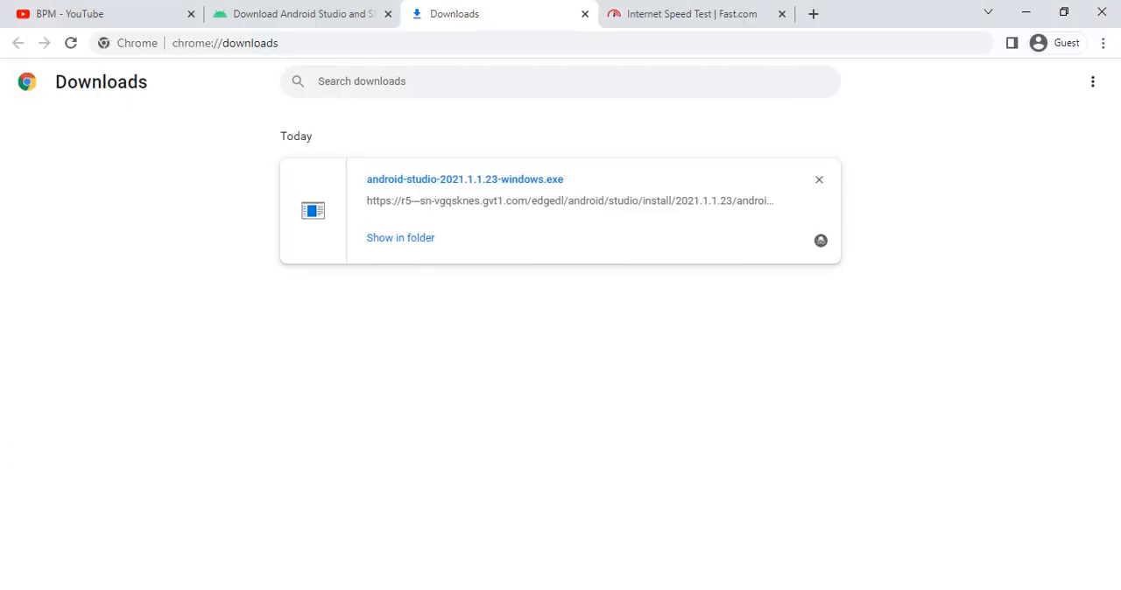
pyautogui.hotkey('alt', 'Tab')
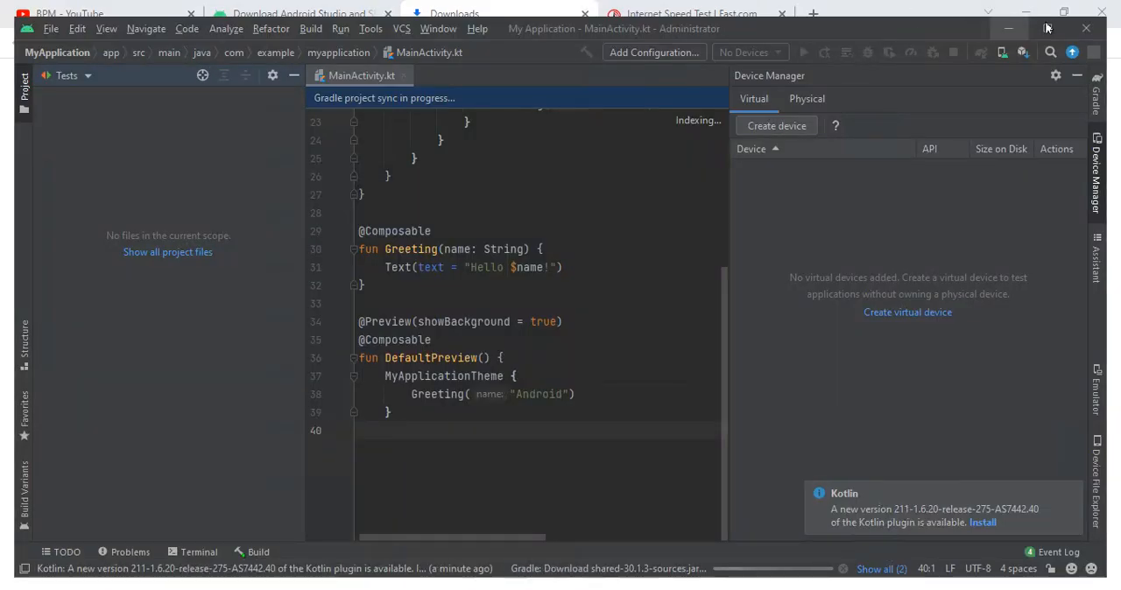
pyautogui.click(1048, 28)
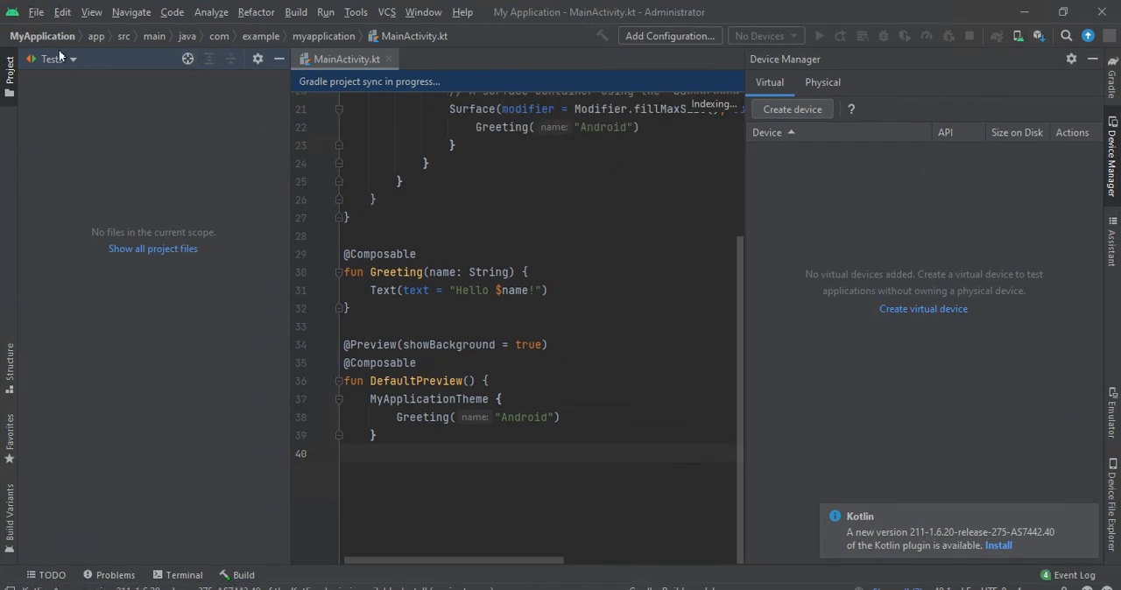
# - Bring up the dialog for opening a file or project
pyautogui.click(31, 63)
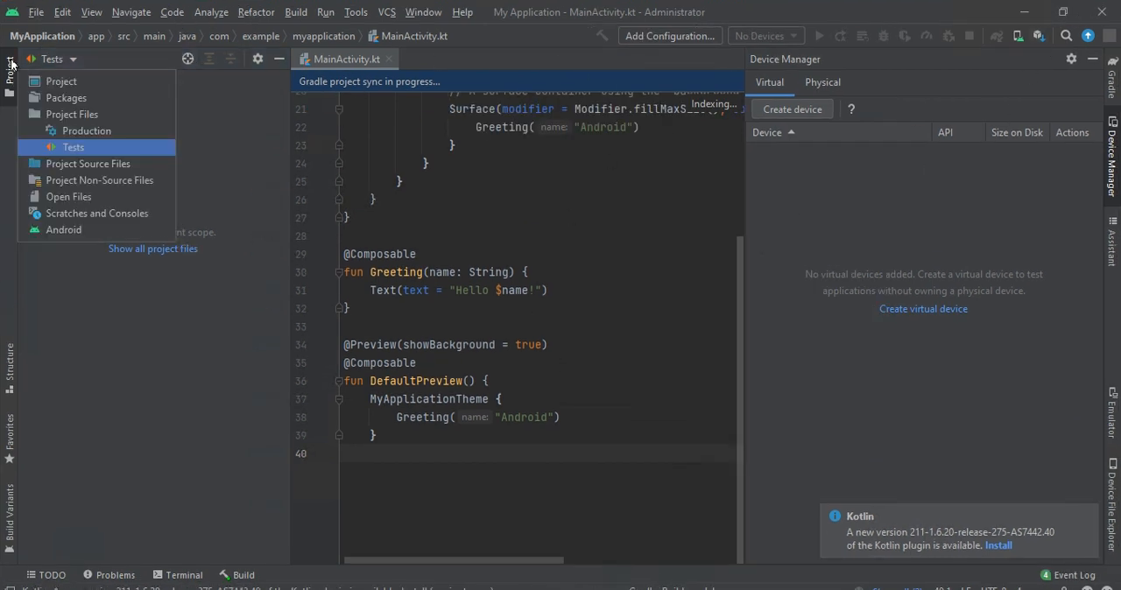
pyautogui.click(36, 14)
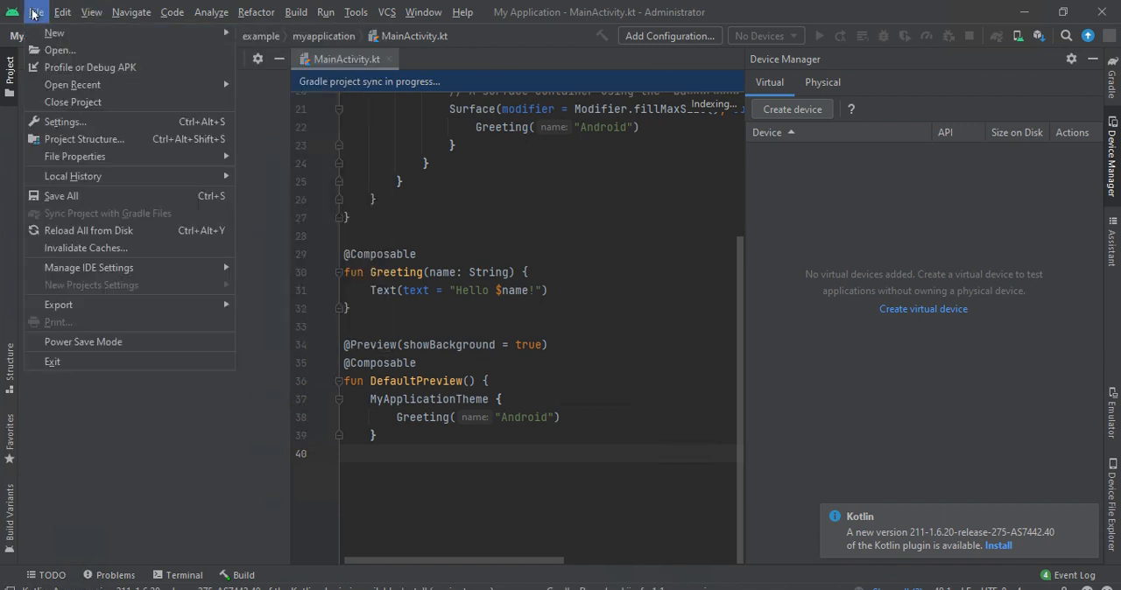
pyautogui.click(35, 14)
pyautogui.click(36, 14)
pyautogui.click(35, 50)
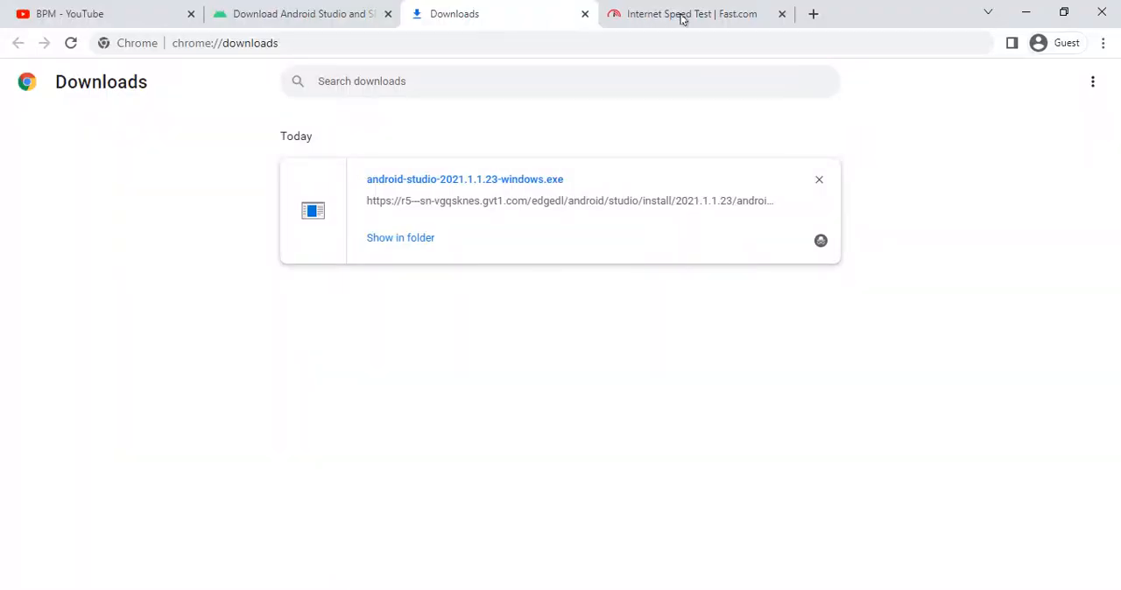
# - Load google.com in a new Chrome tab and decline the Google sign-in offer
pyautogui.click(811, 14)
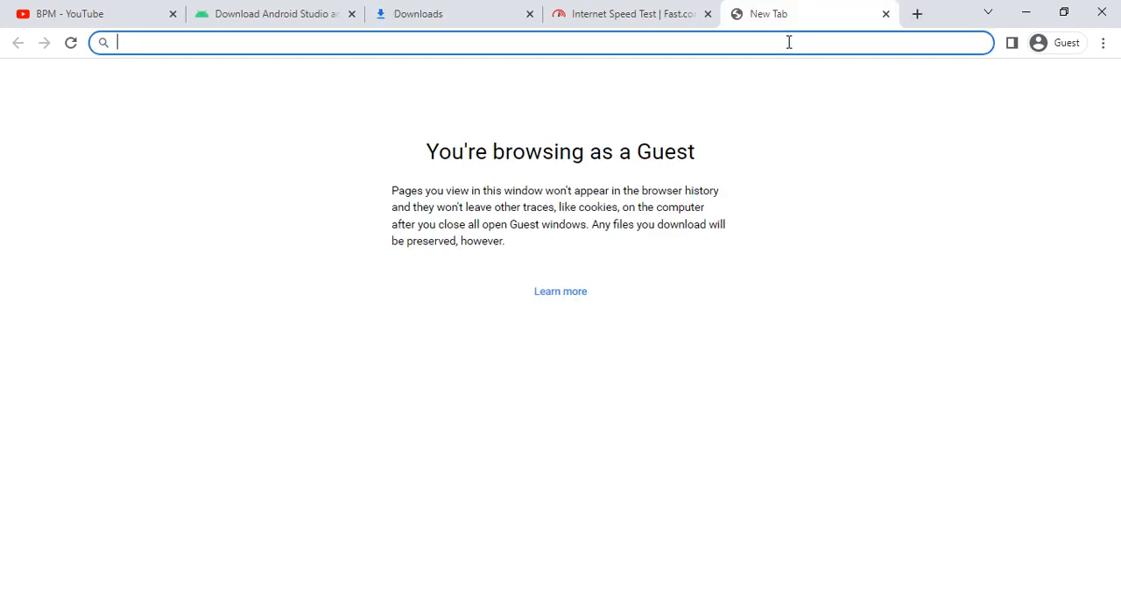
pyautogui.click(462, 15)
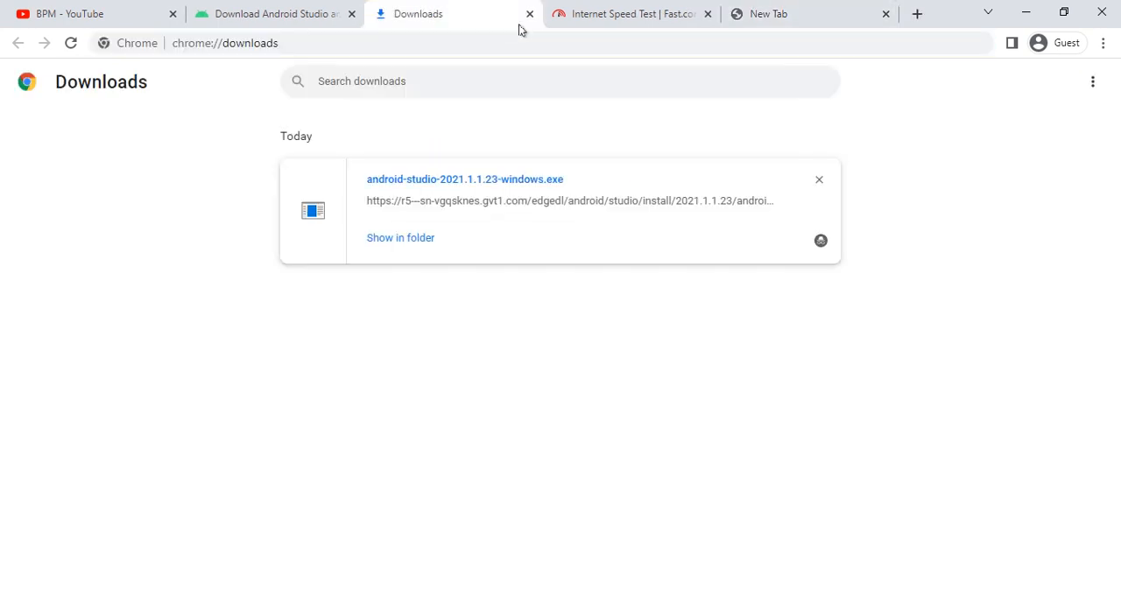
pyautogui.click(767, 12)
pyautogui.write('google.com')
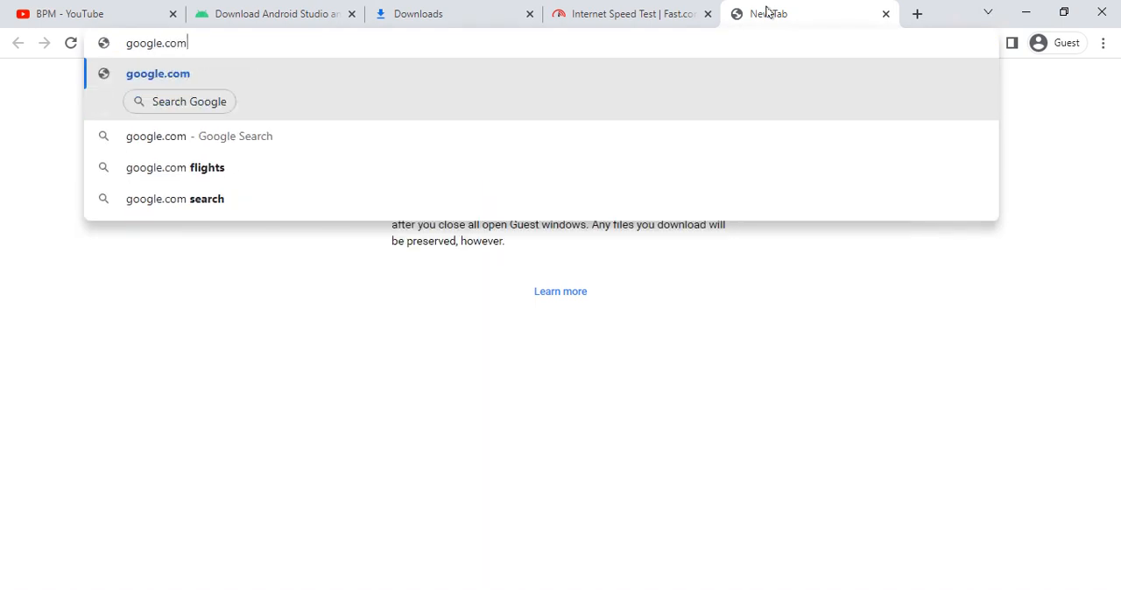
pyautogui.press('Return')
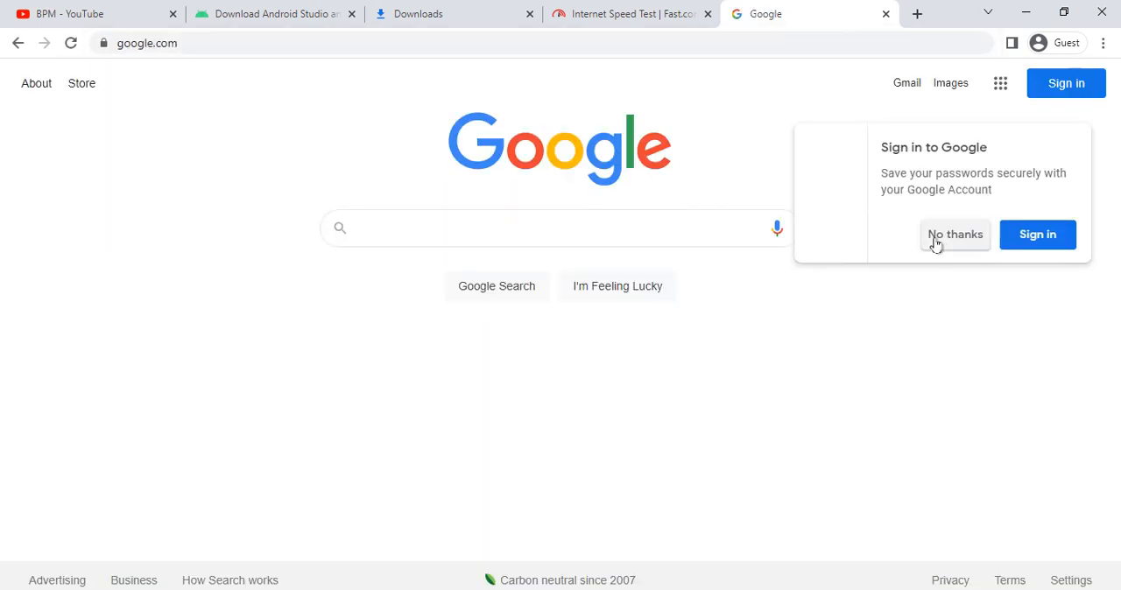
pyautogui.click(943, 236)
# - Search Google for "gologin apd download", replacing the initial entry "car"
pyautogui.click(460, 228)
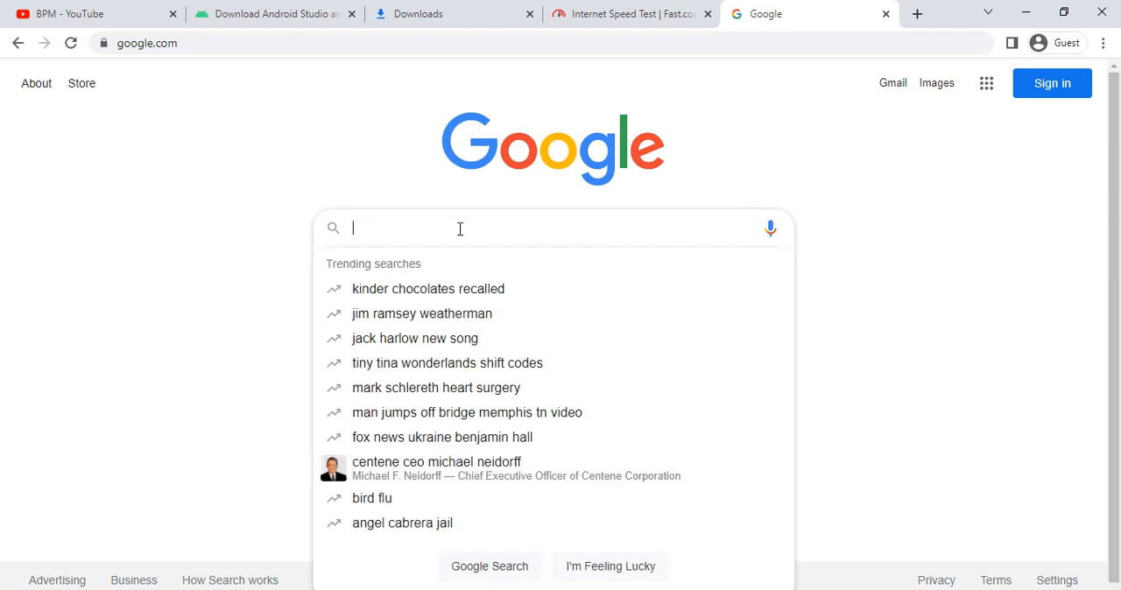
pyautogui.write('car')
pyautogui.hotkey('ctrl', 'a')
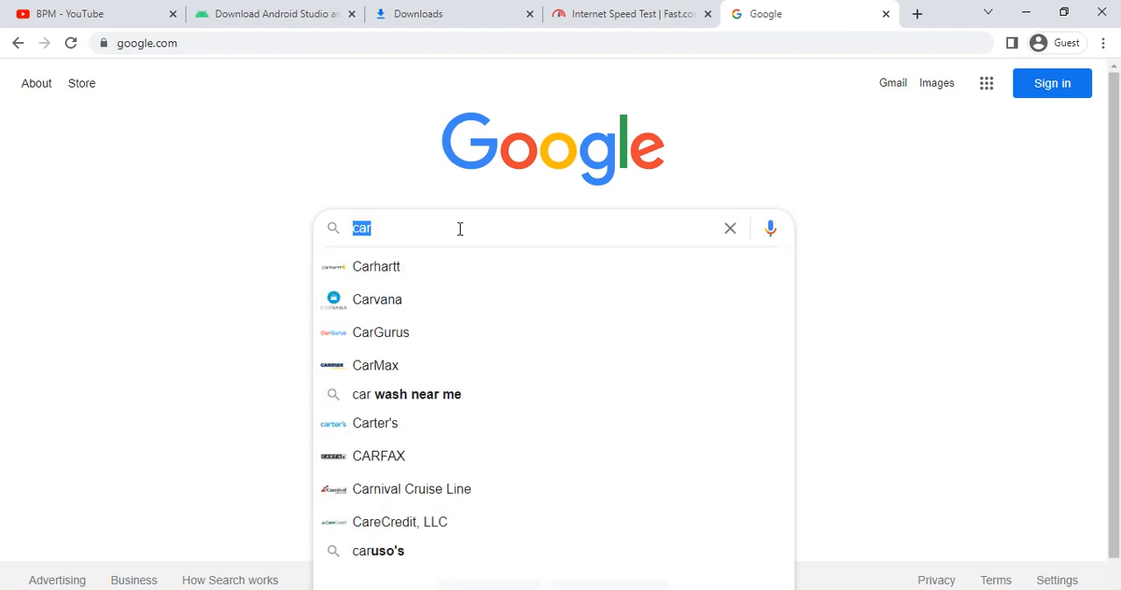
pyautogui.press('BackSpace')
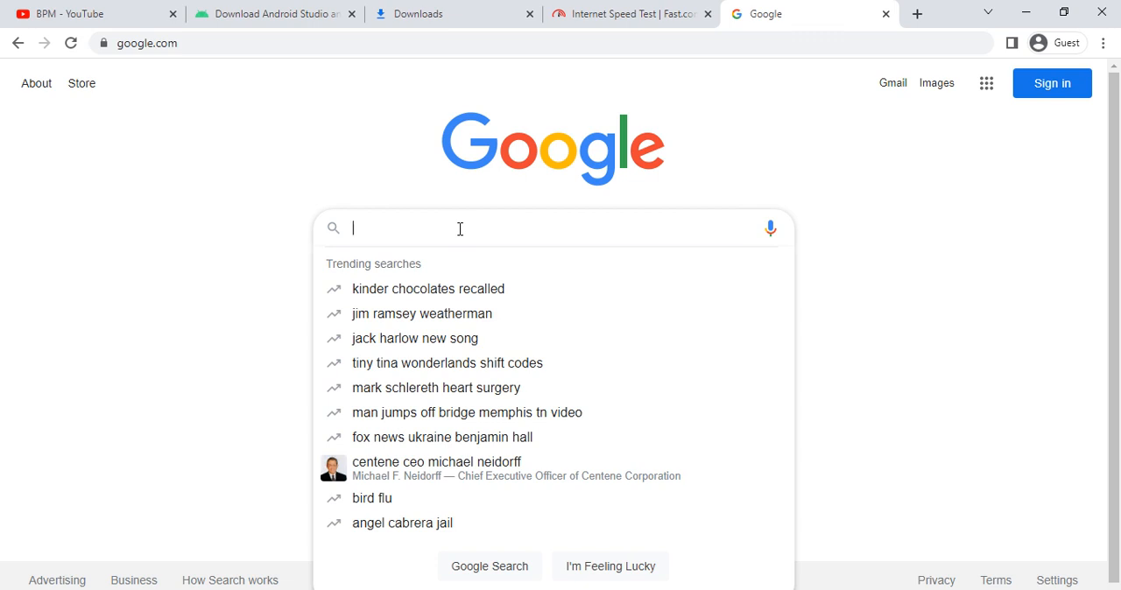
pyautogui.write('golo')
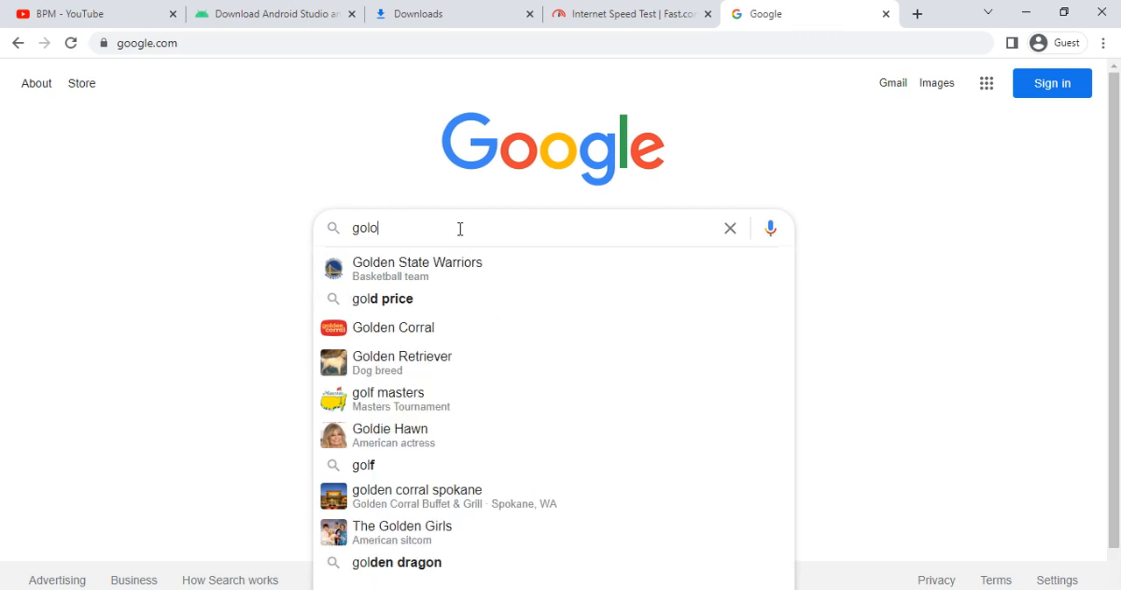
pyautogui.write('gin apd')
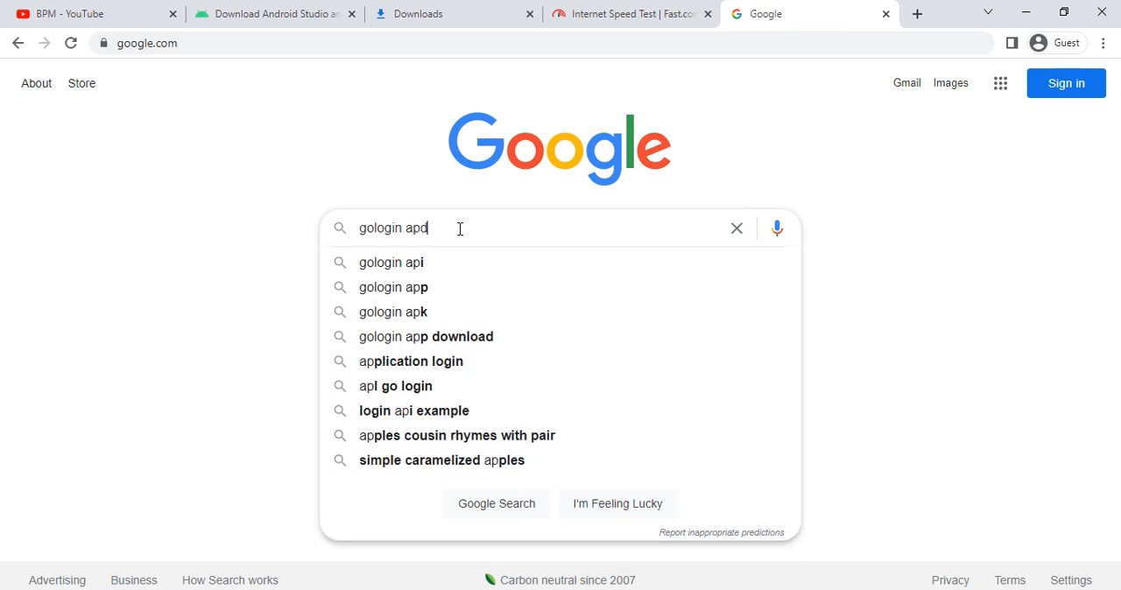
pyautogui.write(' download')
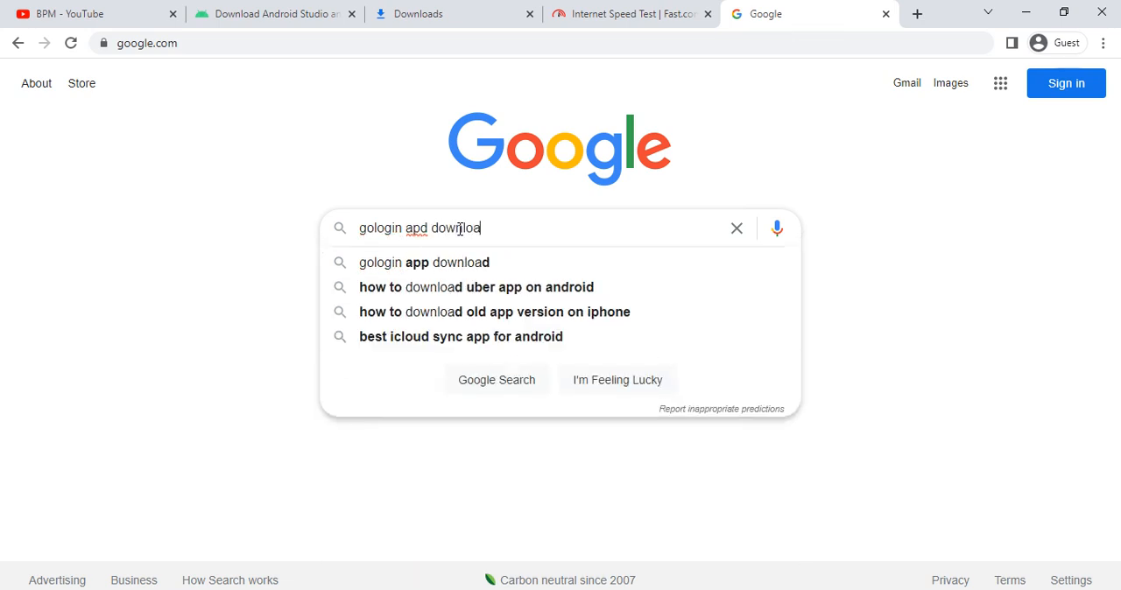
pyautogui.press('Return')
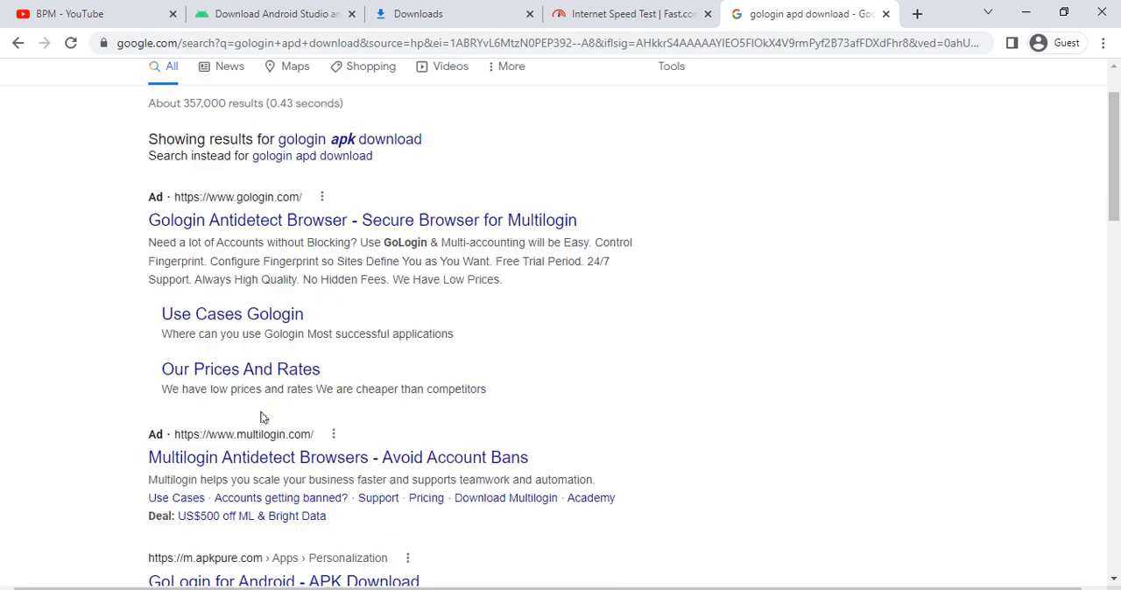
# - Download the GoLogin 1.1.2 APK from its APKPure page in the search results, closing the full-page ad
pyautogui.scroll(-3, 263, 418)
pyautogui.click(289, 529)
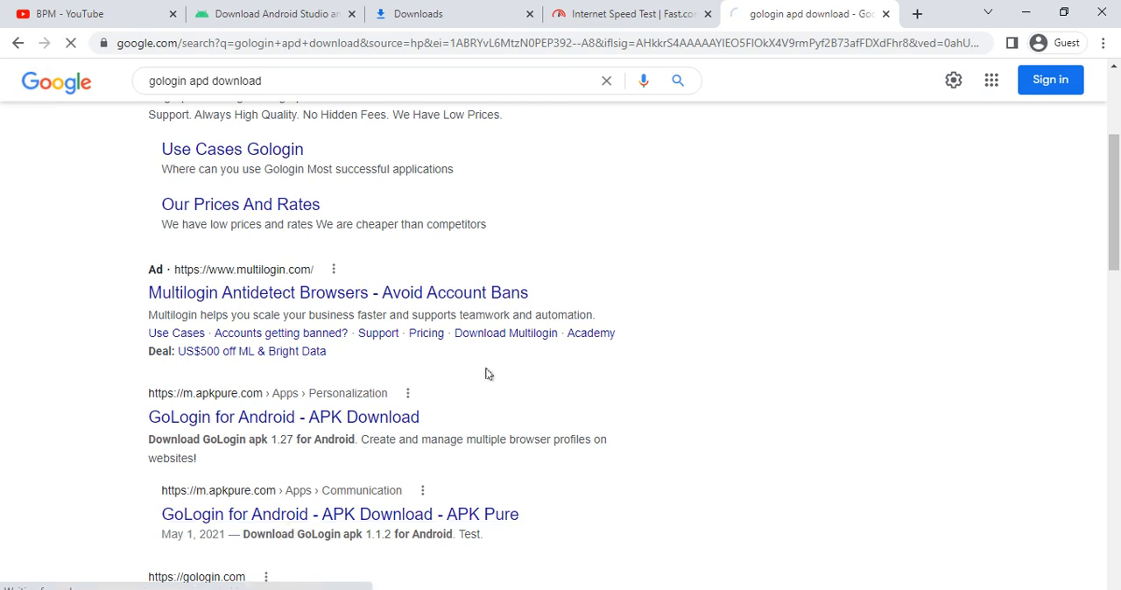
pyautogui.scroll(-4, 323, 431)
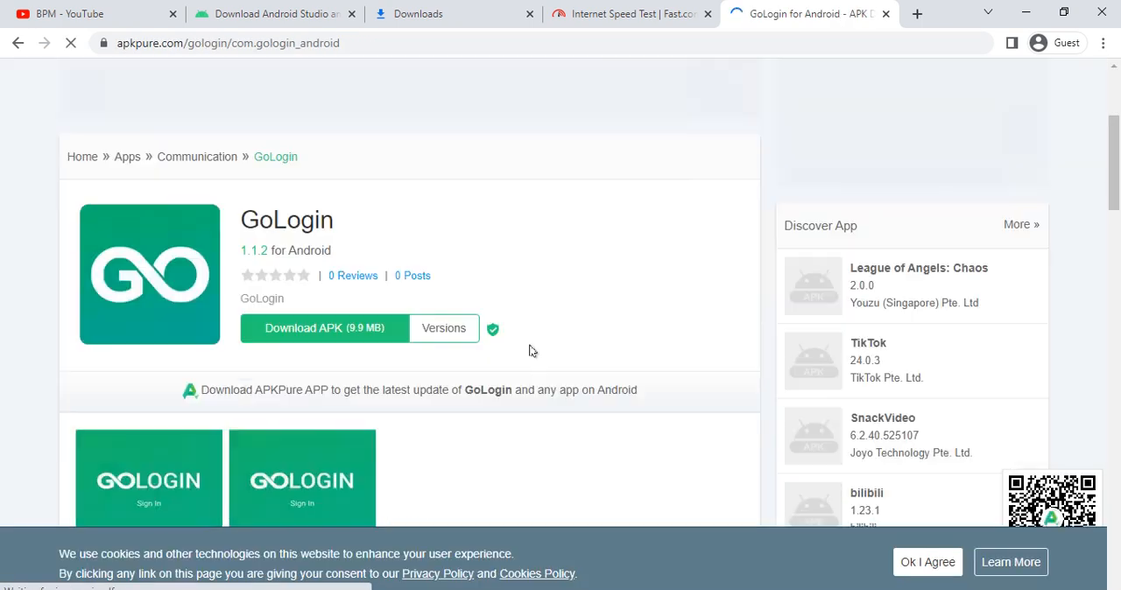
pyautogui.click(294, 250)
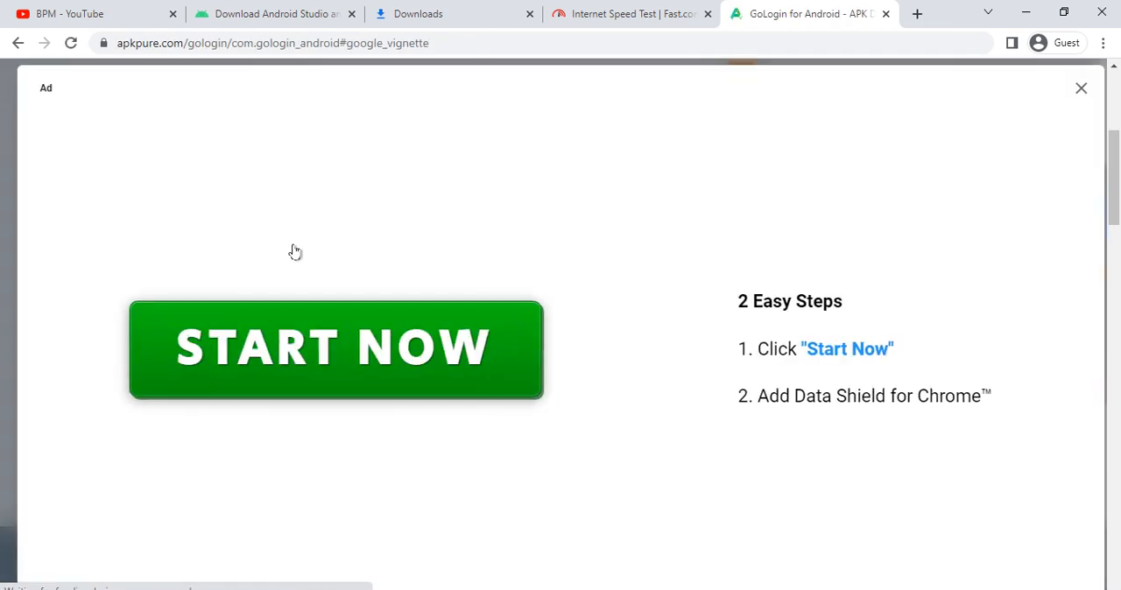
pyautogui.click(1079, 89)
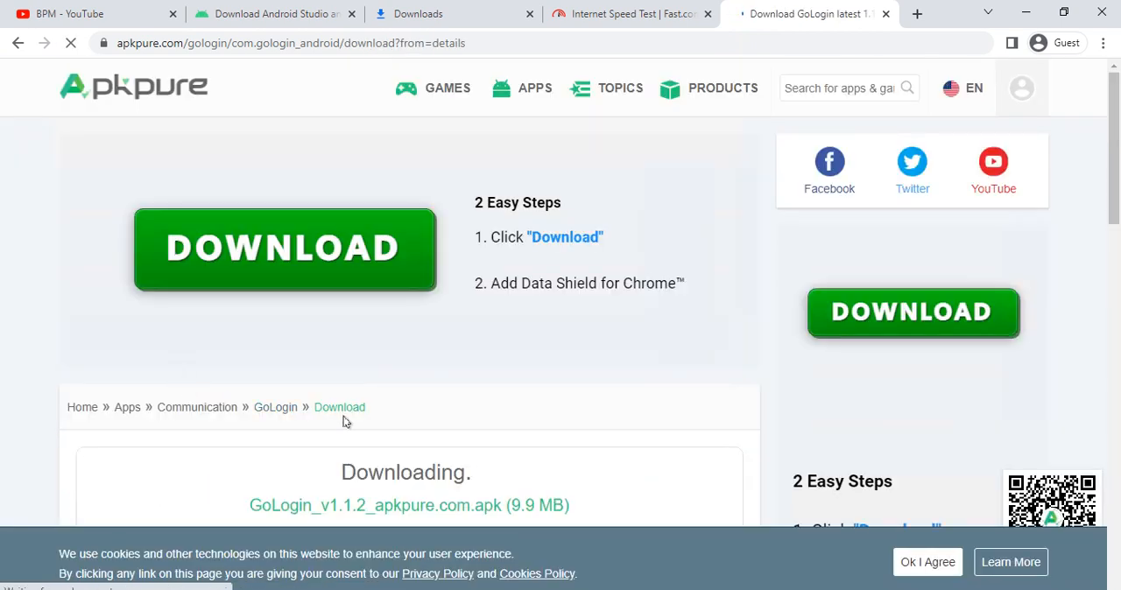
pyautogui.scroll(-4, 345, 420)
pyautogui.scroll(3, 388, 325)
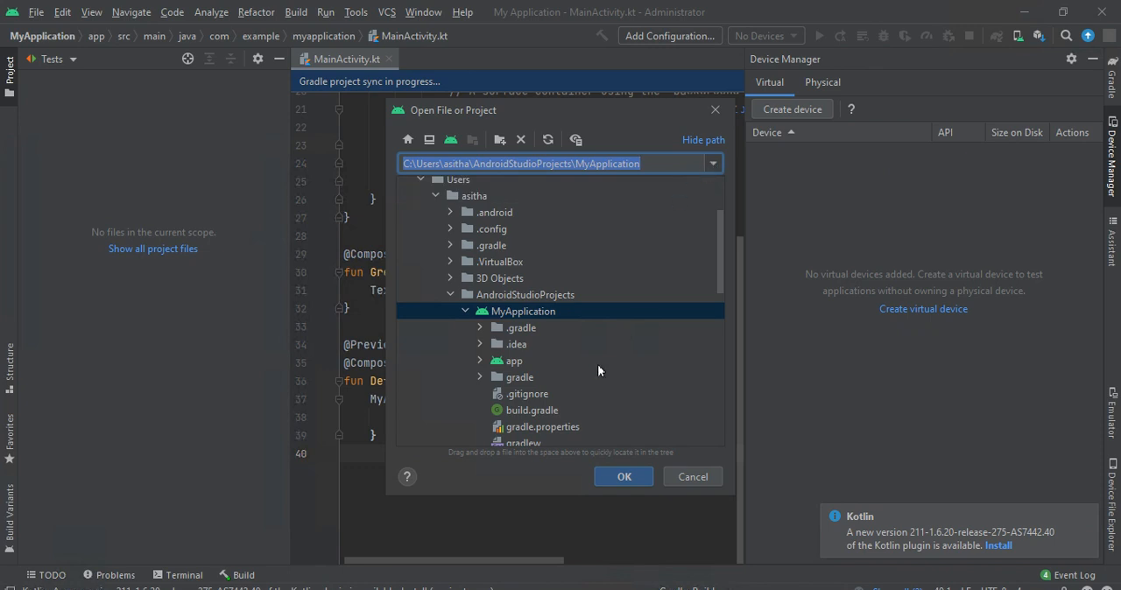
# - In Android Studio's Open File or Project dialog, open GoLogin_v1.1.2_apkpure.com.apk from the Downloads folder
pyautogui.scroll(-3, 521, 289)
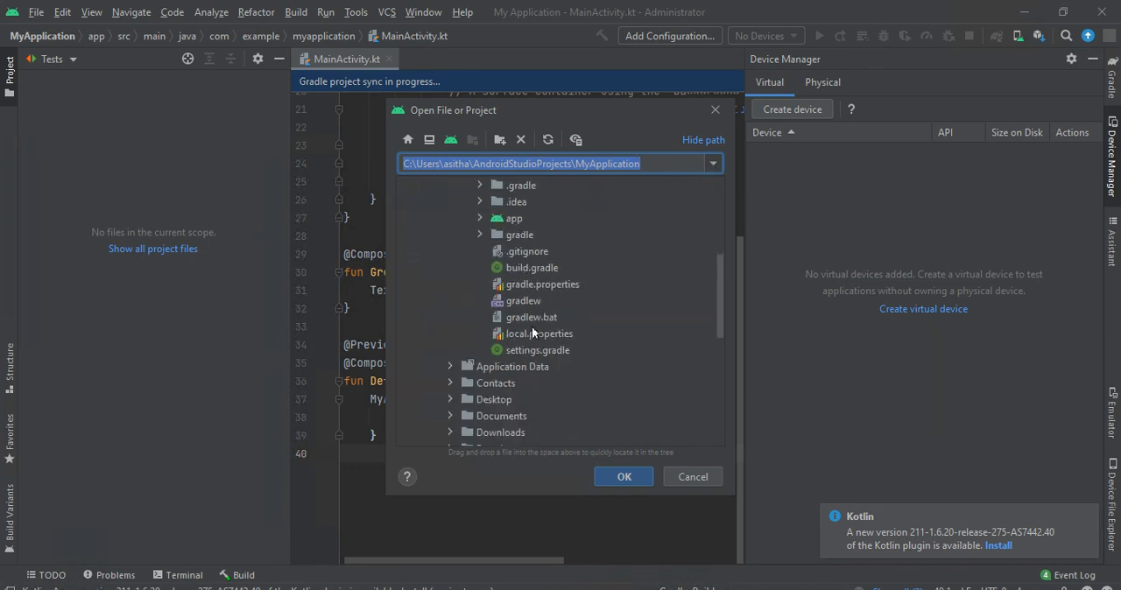
pyautogui.doubleClick(480, 435)
pyautogui.scroll(-2, 542, 390)
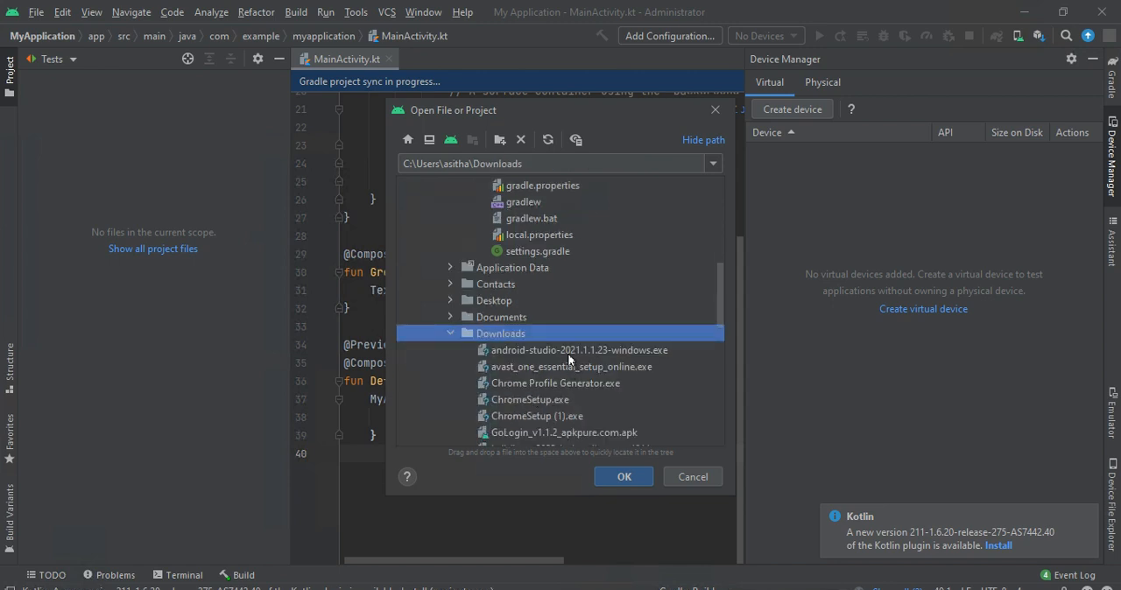
pyautogui.scroll(-2, 529, 419)
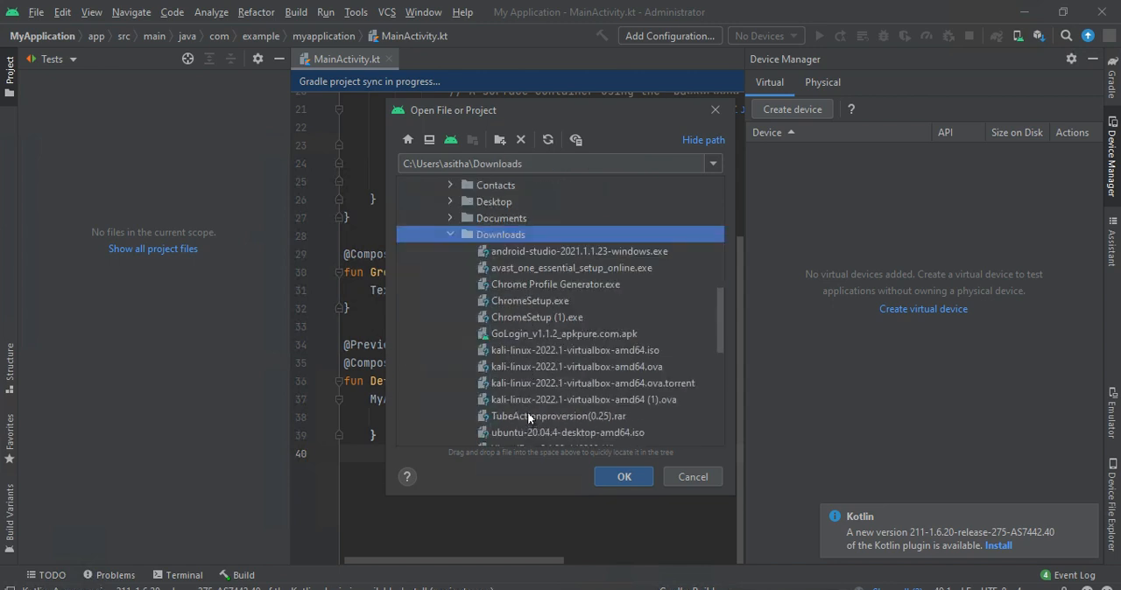
pyautogui.doubleClick(540, 334)
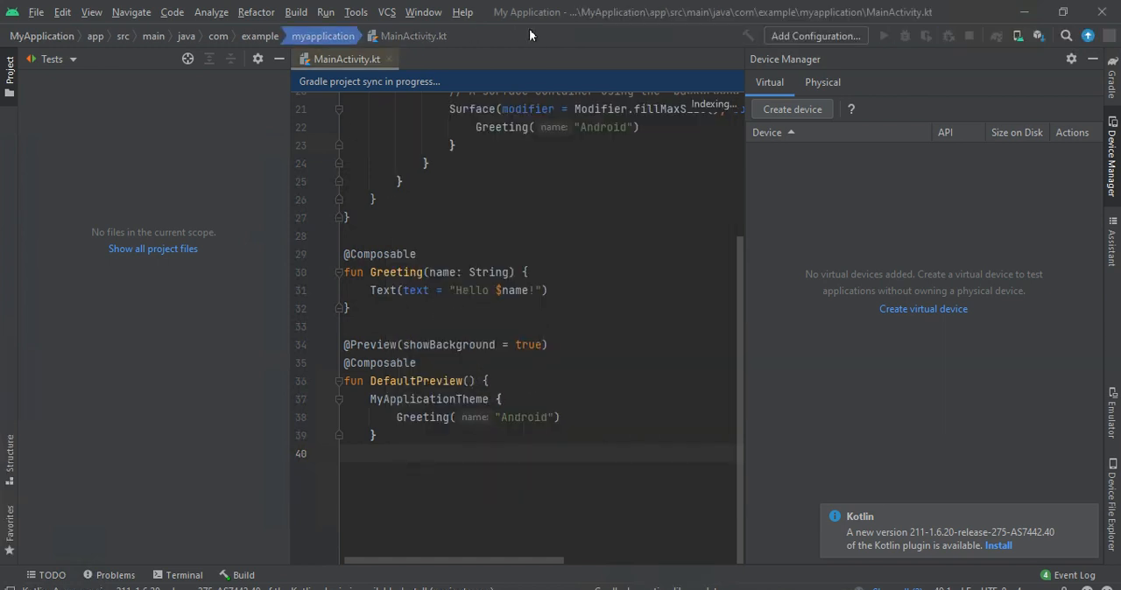
# - Look over the MainActivity.kt code, its member list, and the app and Gradle Scripts nodes in the project tree
pyautogui.scroll(4, 702, 208)
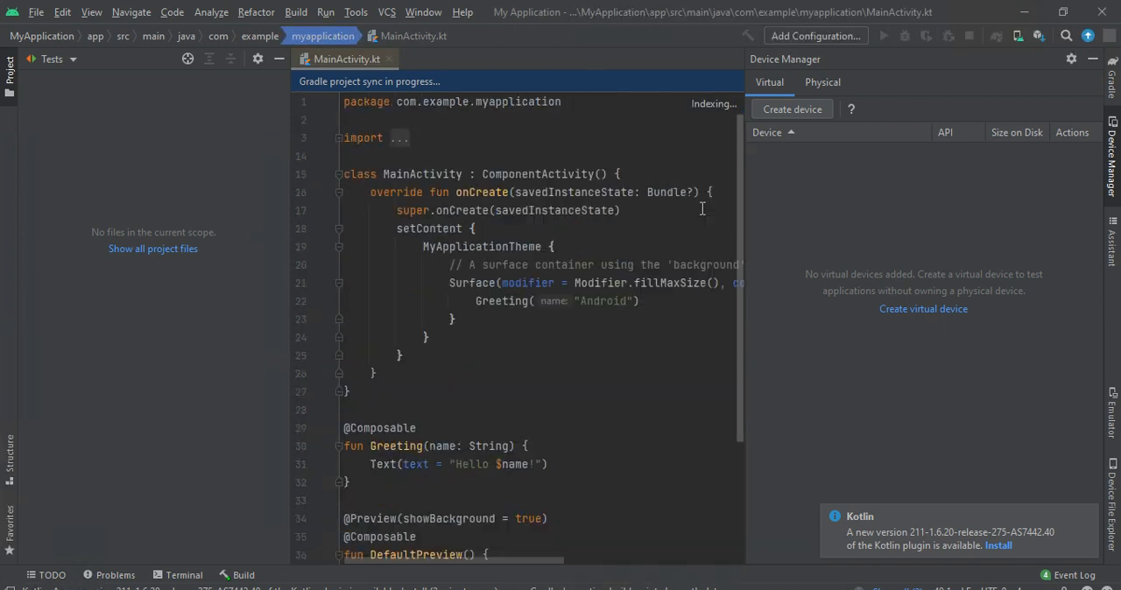
pyautogui.scroll(-4, 519, 300)
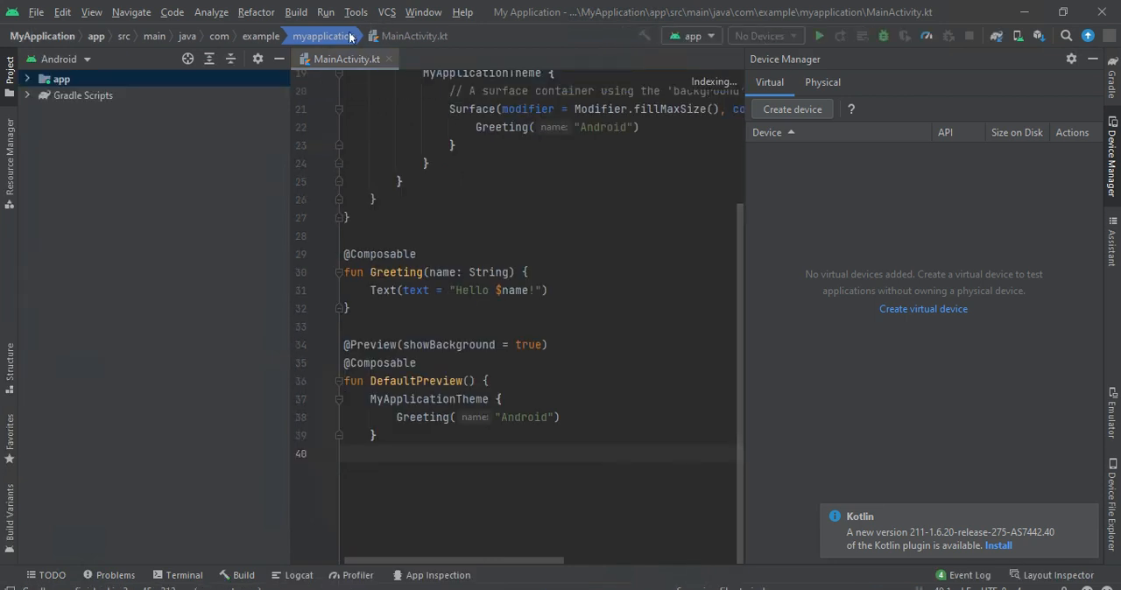
pyautogui.click(387, 38)
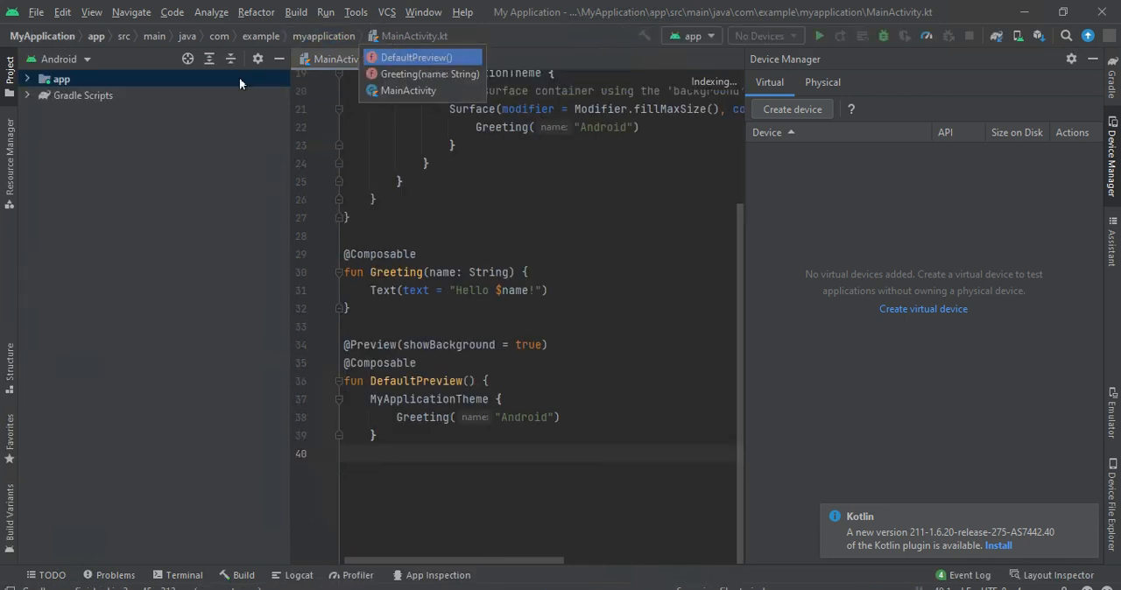
pyautogui.click(61, 106)
pyautogui.click(74, 95)
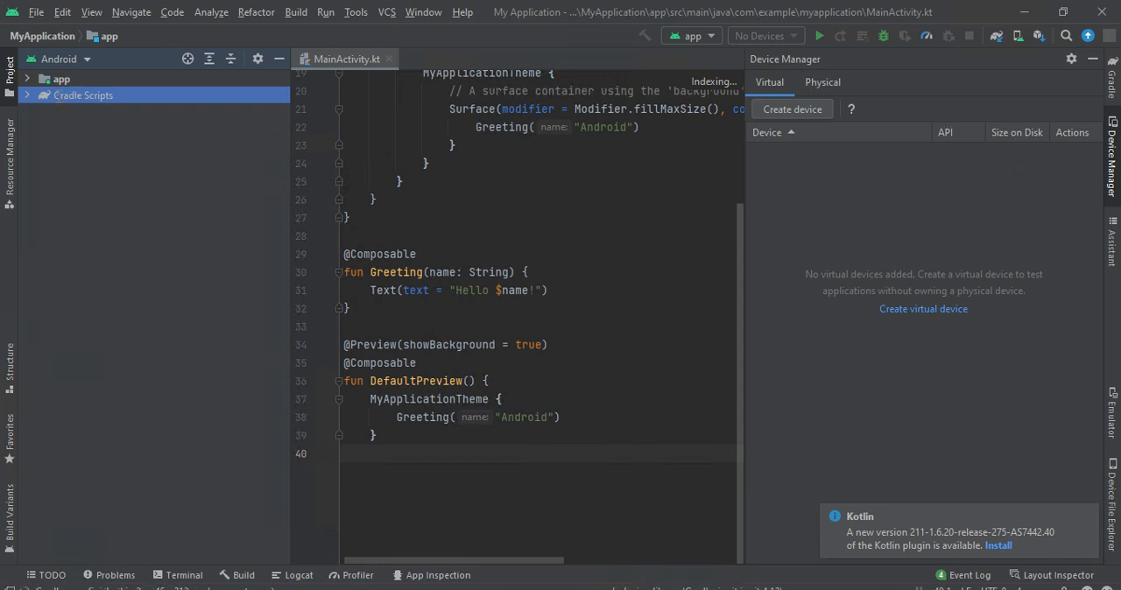
pyautogui.click(77, 85)
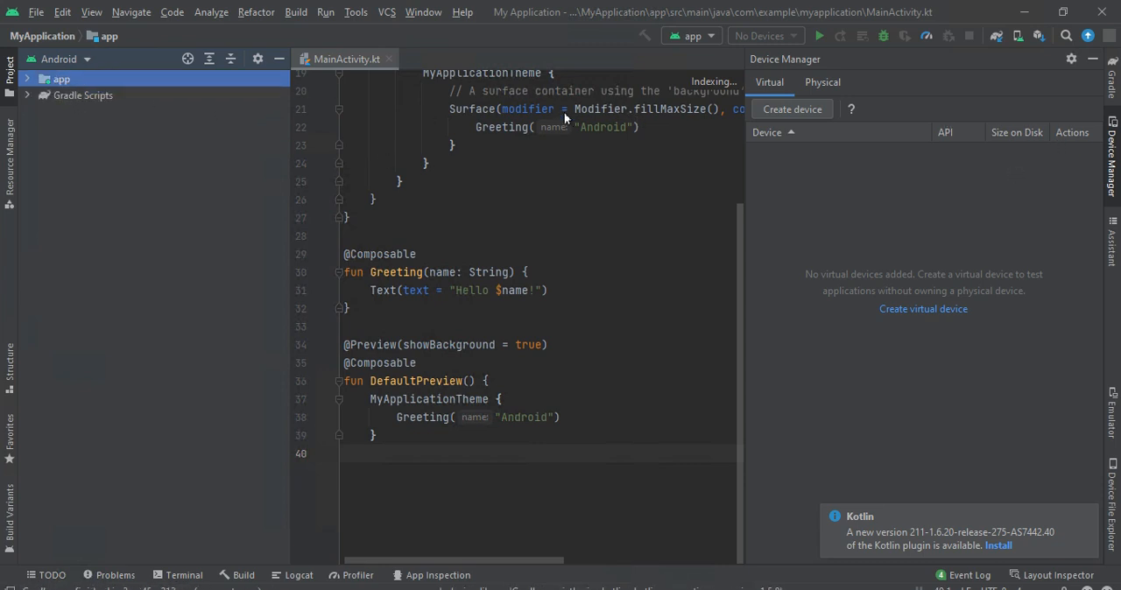
# - Select the MainActivity.kt code from line 24 through the DefaultPreview line and view the project errors found by the IDE
pyautogui.moveTo(490, 380); pyautogui.dragTo(343, 163)
pyautogui.scroll(3, 489, 328)
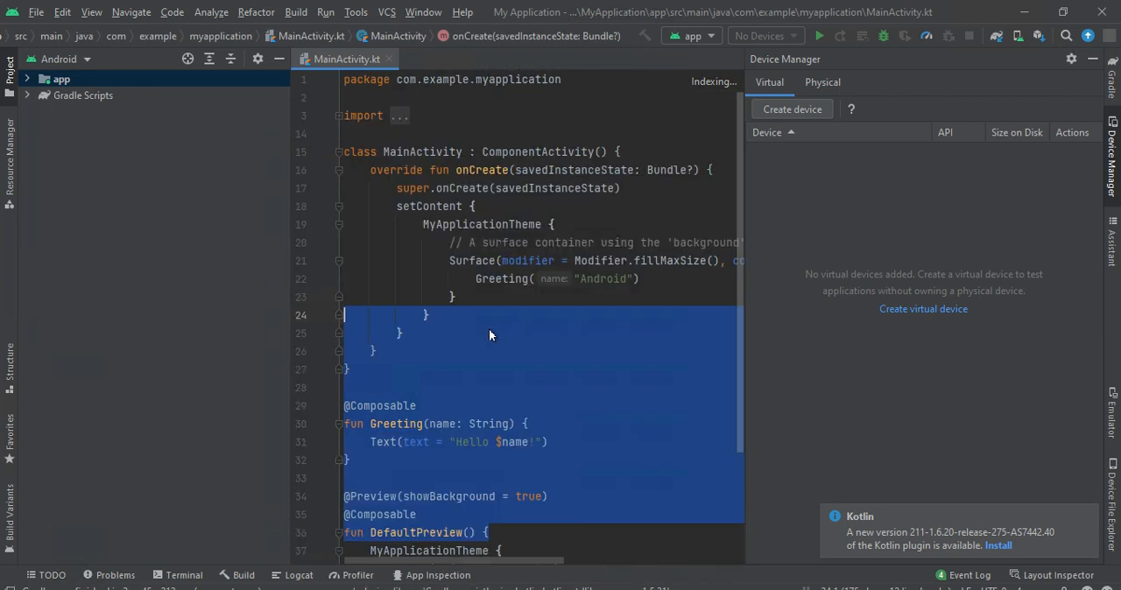
pyautogui.click(729, 82)
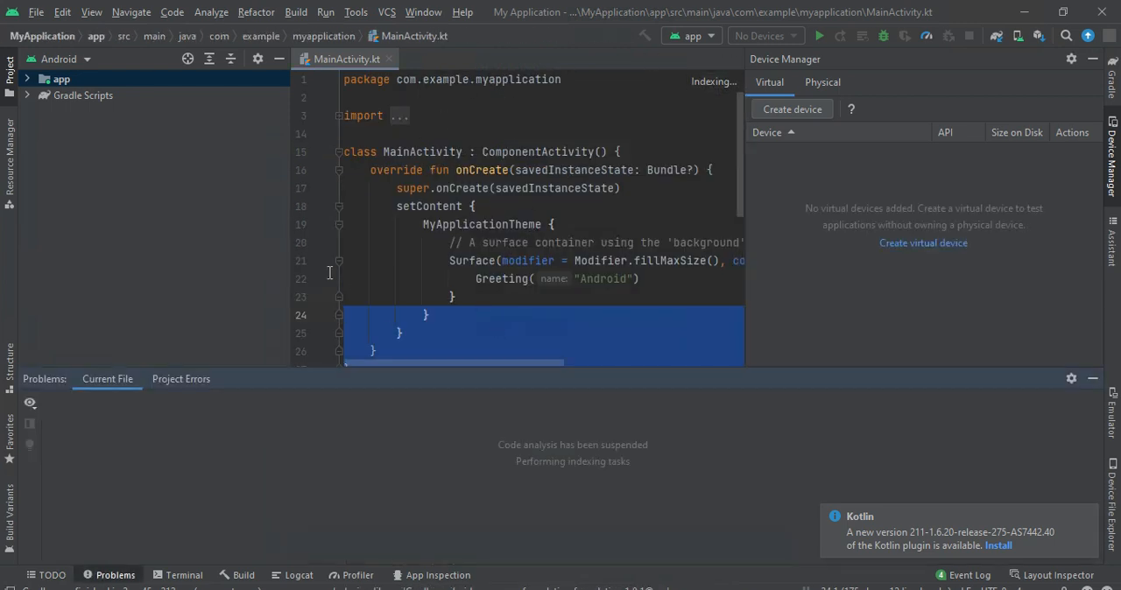
pyautogui.click(188, 382)
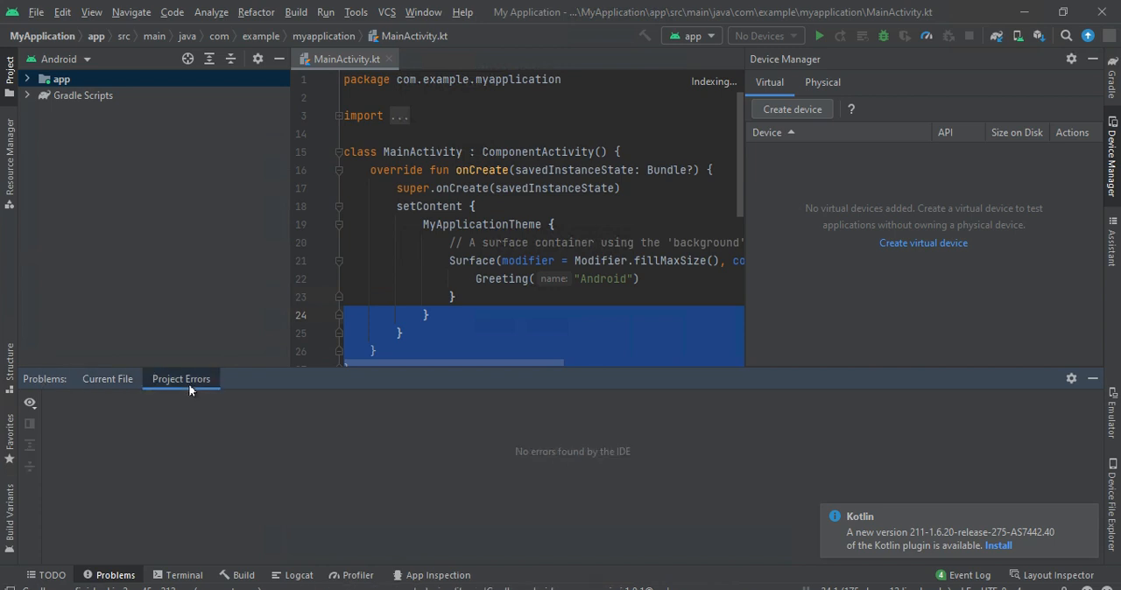
# - Expand Gradle Scripts in the project tree and open the module-level build.gradle and gradle-wrapper.properties files
pyautogui.doubleClick(90, 95)
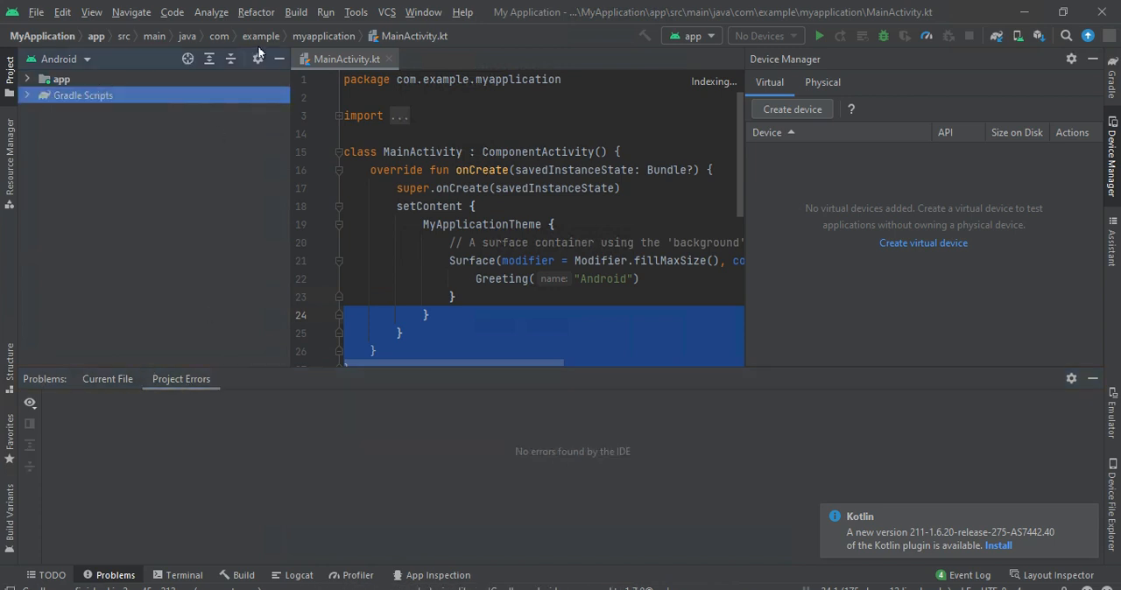
pyautogui.click(385, 39)
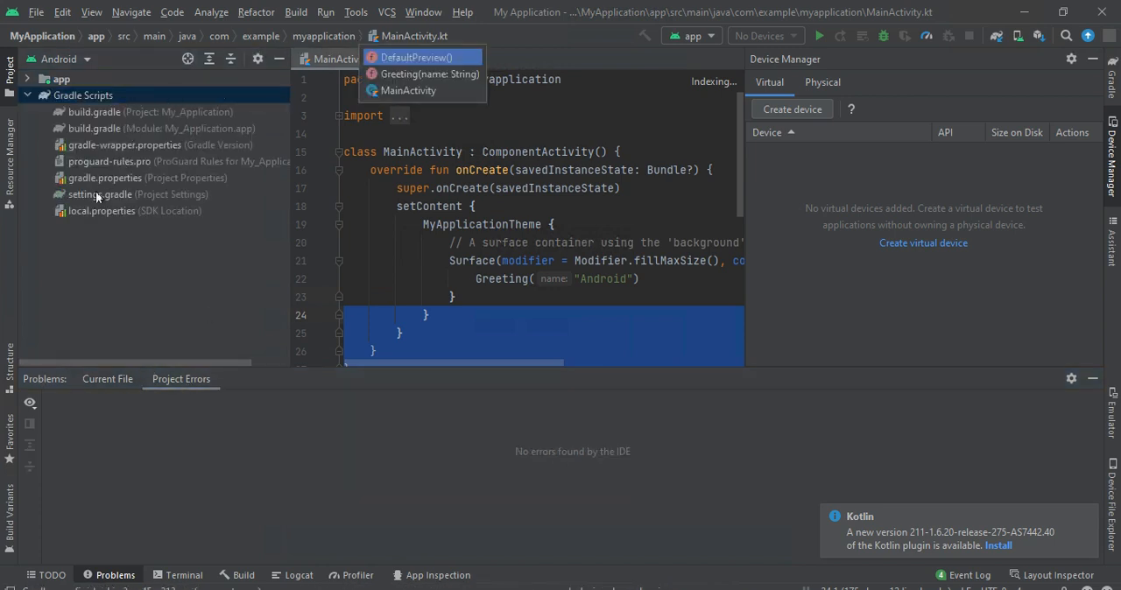
pyautogui.click(109, 109)
pyautogui.click(117, 131)
pyautogui.doubleClick(121, 146)
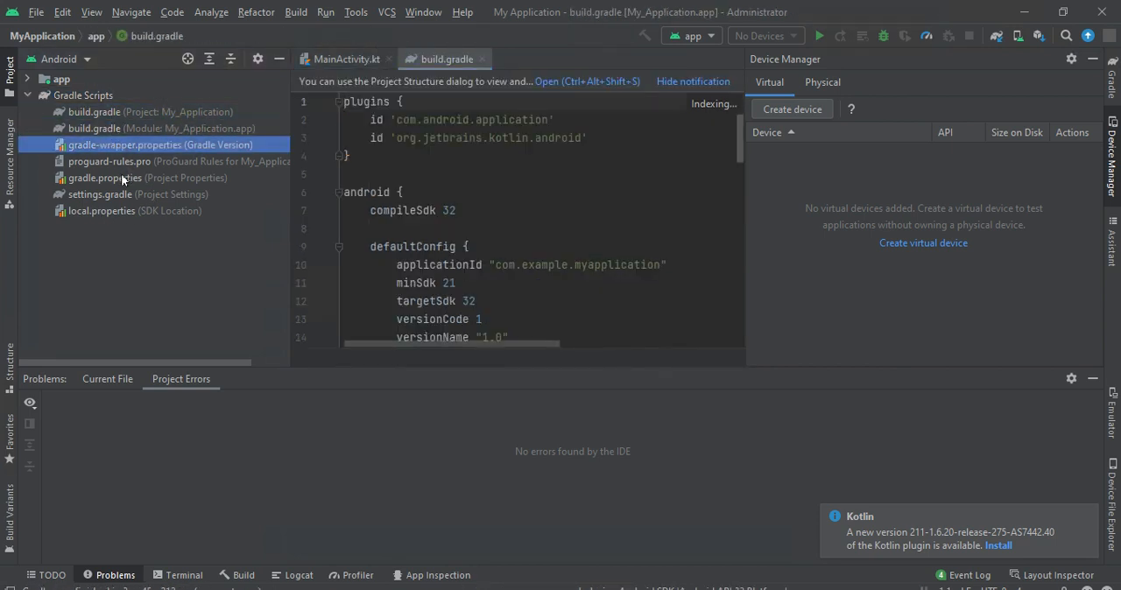
# - Look through the other Gradle Scripts files in the project tree and the distributionPath value in gradle-wrapper.properties
pyautogui.click(113, 178)
pyautogui.click(106, 161)
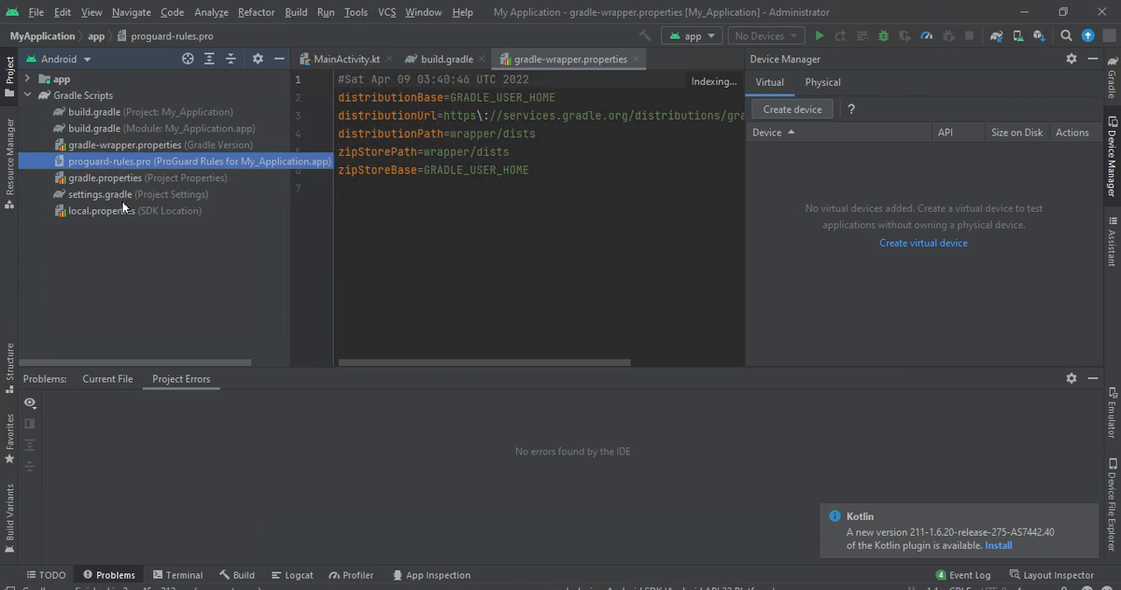
pyautogui.click(123, 212)
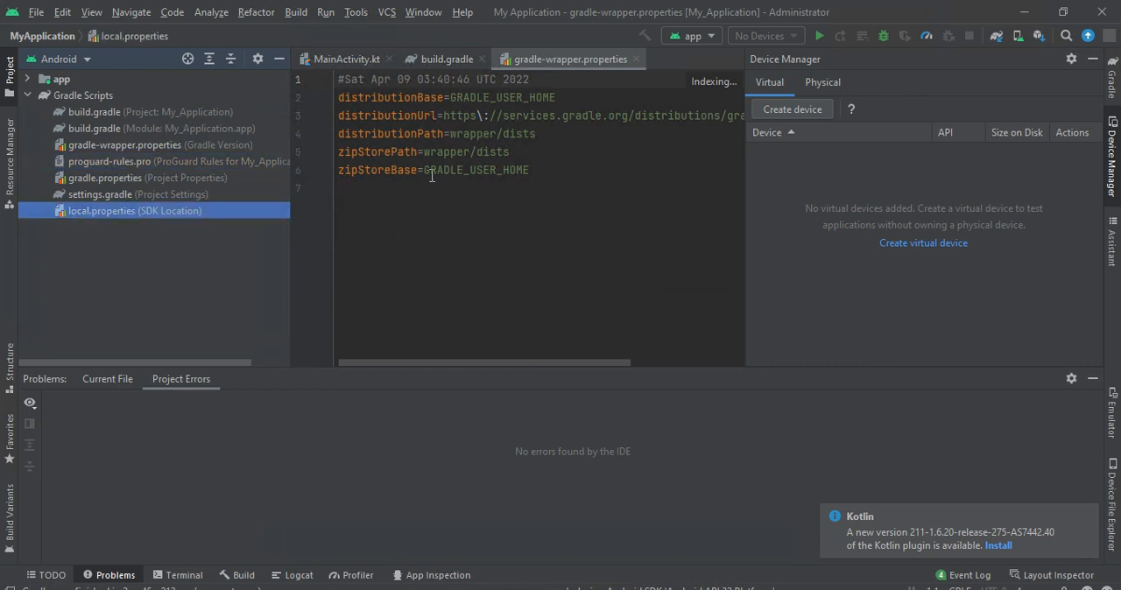
pyautogui.click(228, 187)
pyautogui.click(165, 145)
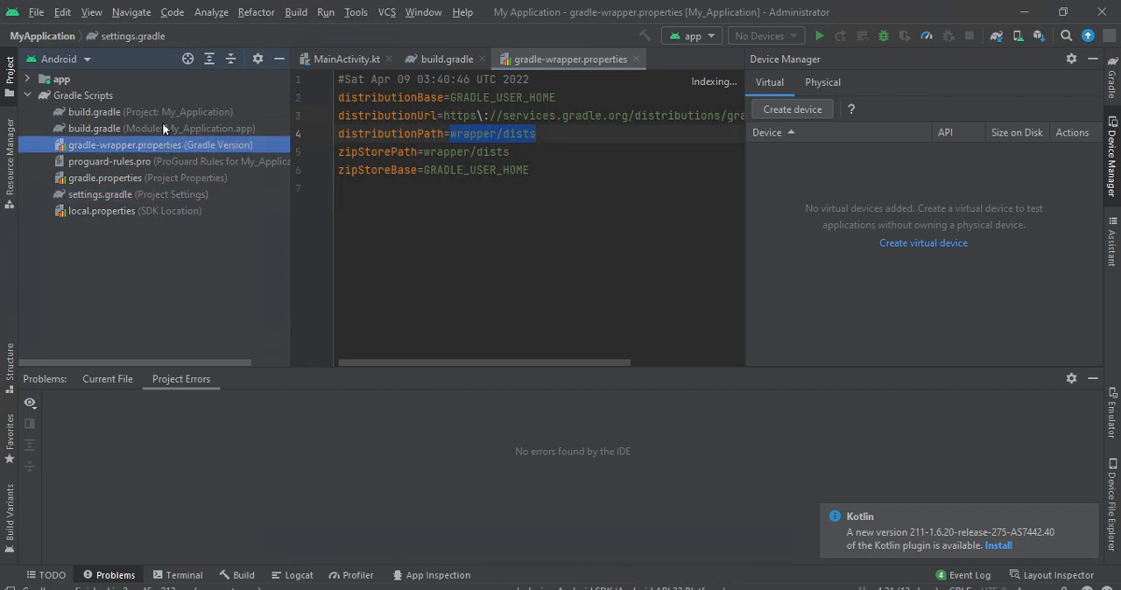
pyautogui.click(162, 128)
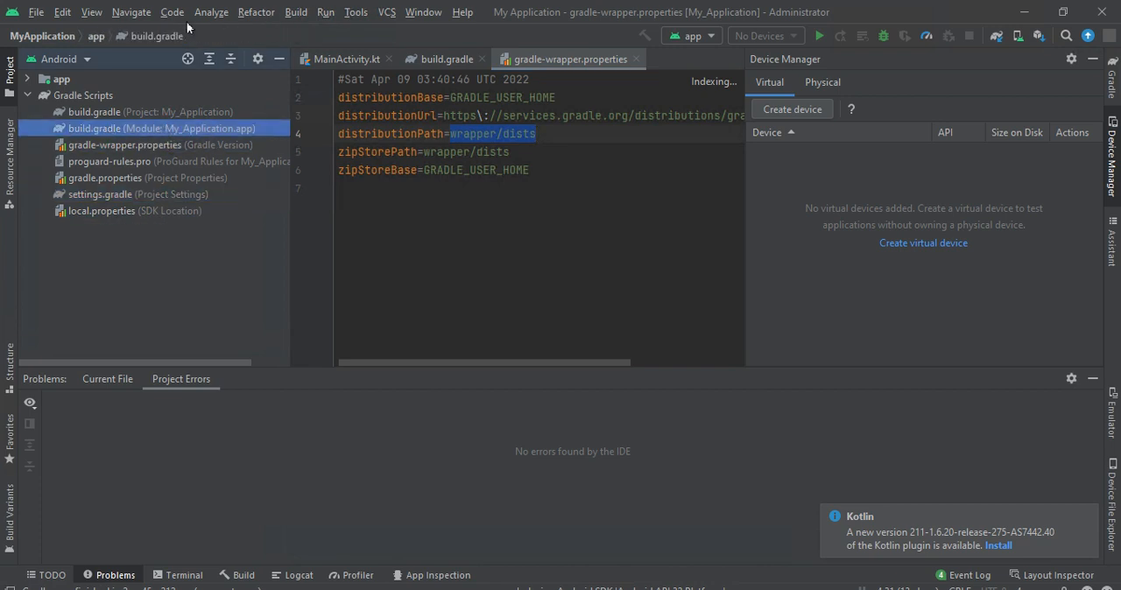
# - Show the Emulator tool window
pyautogui.click(70, 12)
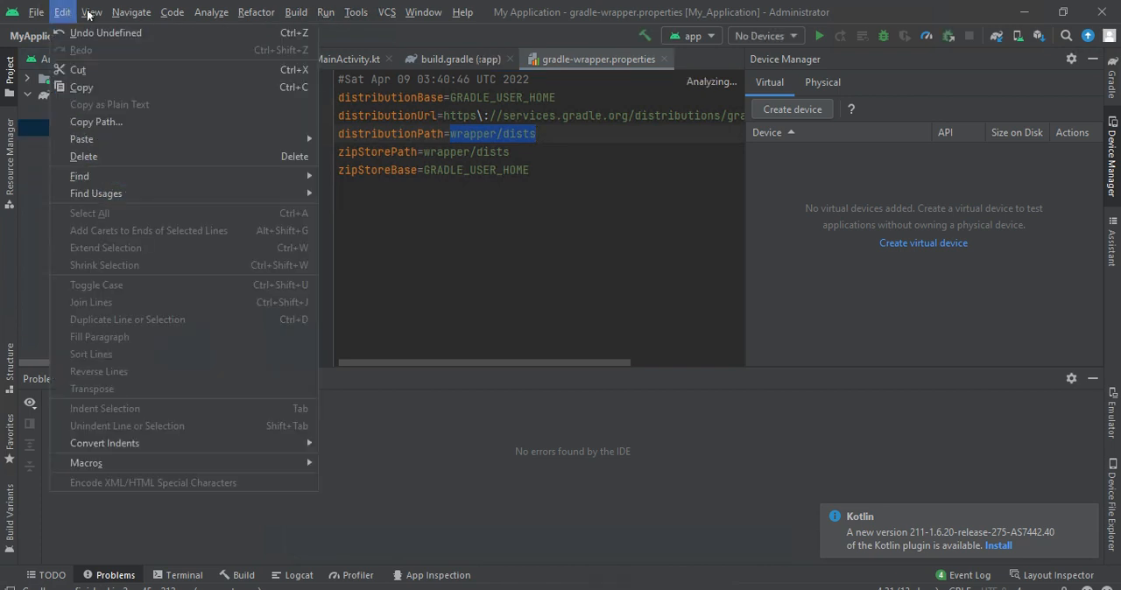
pyautogui.click(88, 14)
pyautogui.click(90, 12)
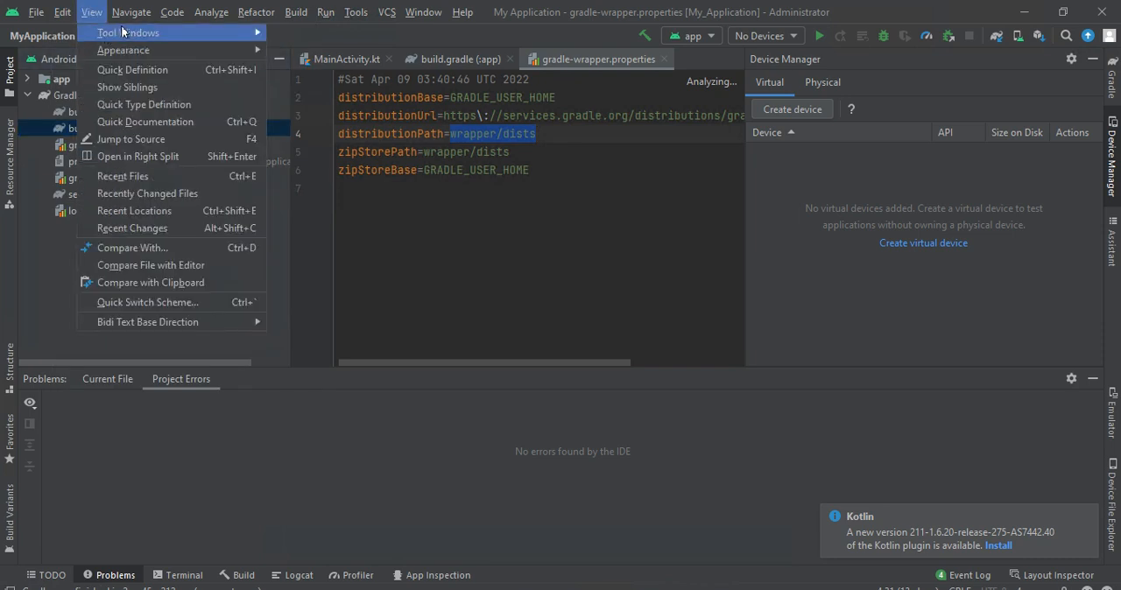
pyautogui.moveTo(127, 35)
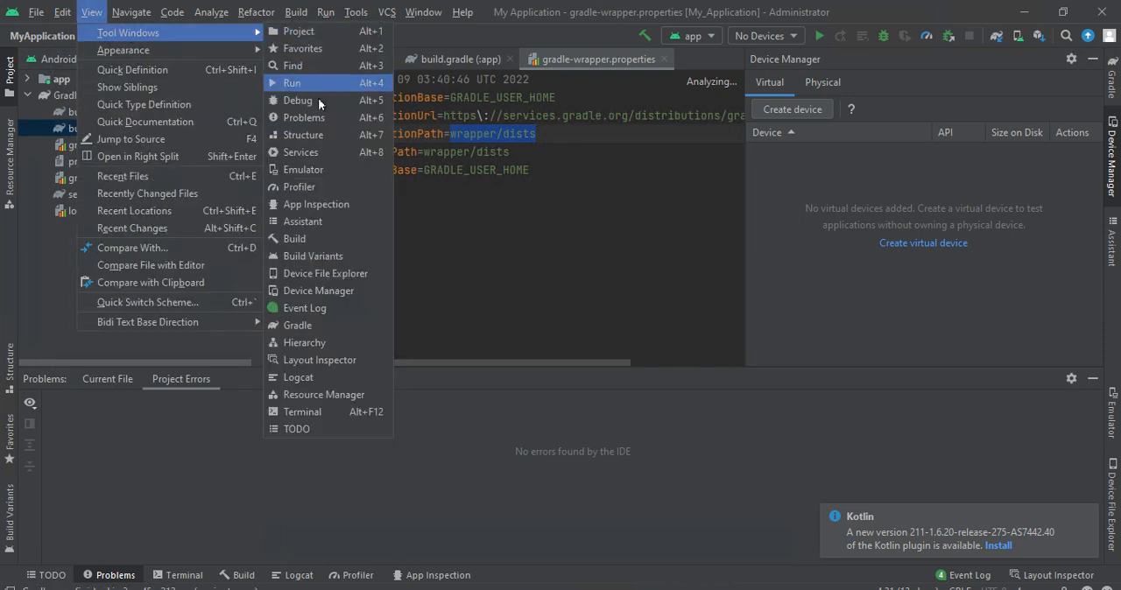
pyautogui.click(296, 174)
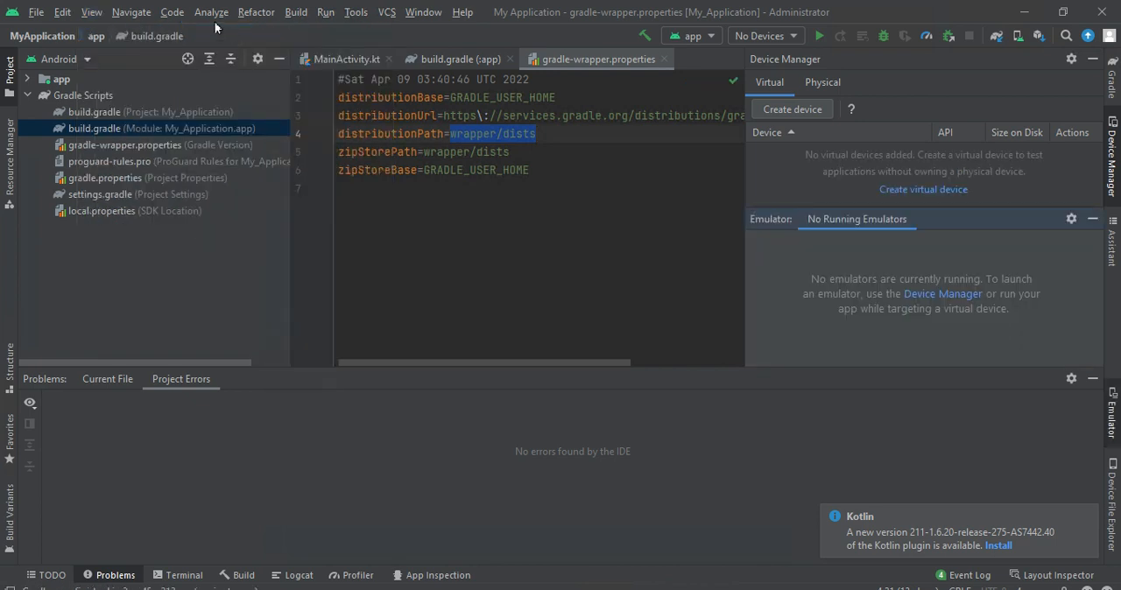
# - Show the Terminal tool window
pyautogui.click(258, 13)
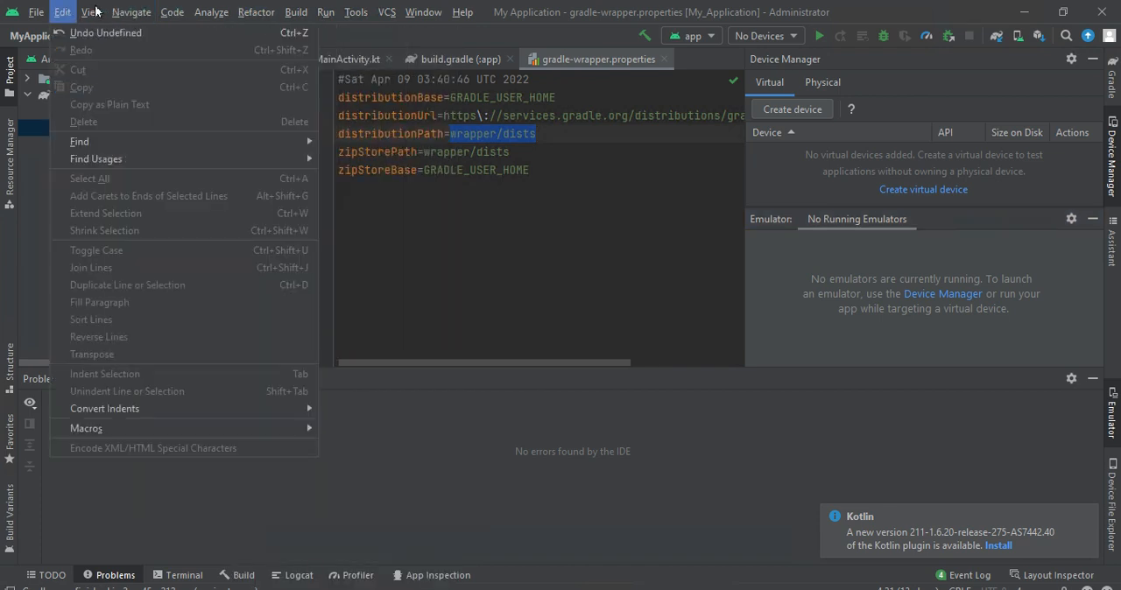
pyautogui.moveTo(118, 12)
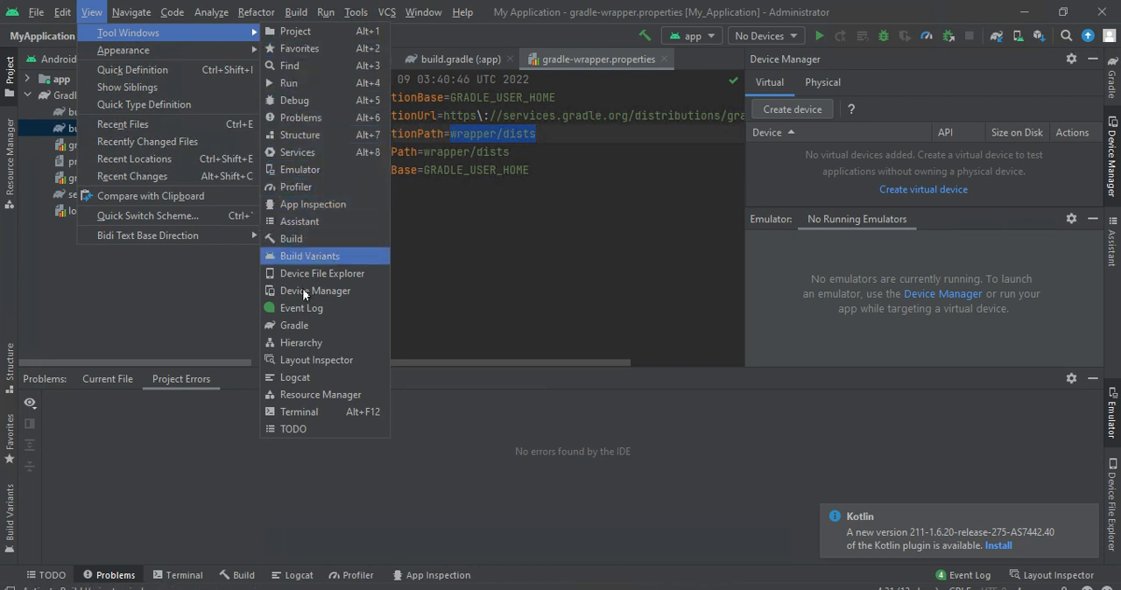
pyautogui.click(298, 411)
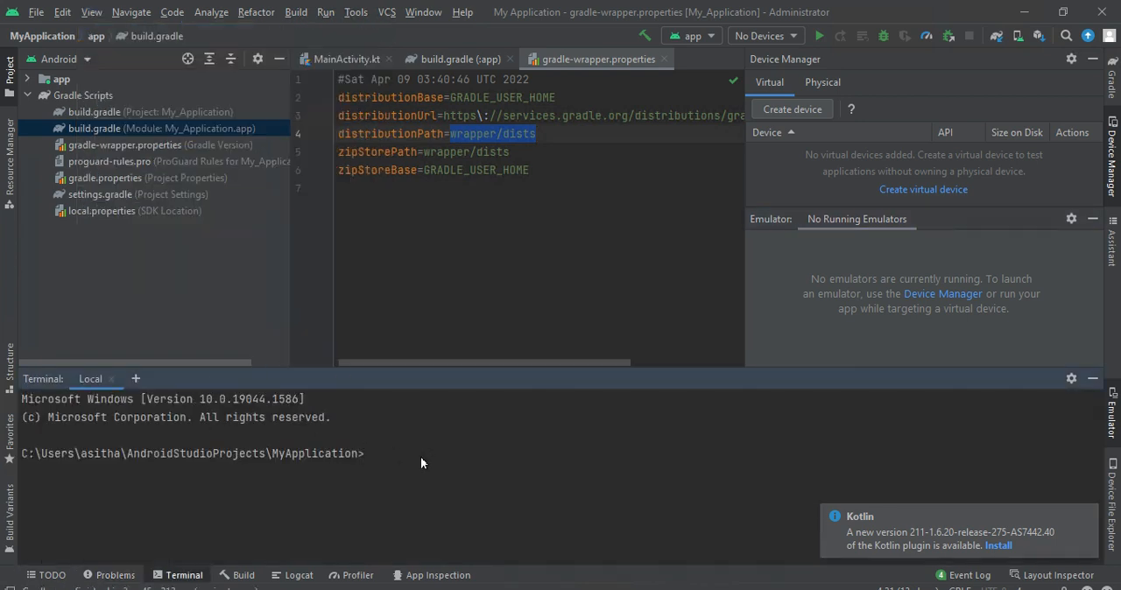
# - Run ipconfig/all at the project's terminal prompt
pyautogui.write('ipin')
pyautogui.press('BackSpace')
pyautogui.press('BackSpace')
pyautogui.press('BackSpace')
pyautogui.press('BackSpace')
pyautogui.write('p')
pyautogui.press('BackSpace')
pyautogui.write('ipconfig/all')
pyautogui.press('Return')
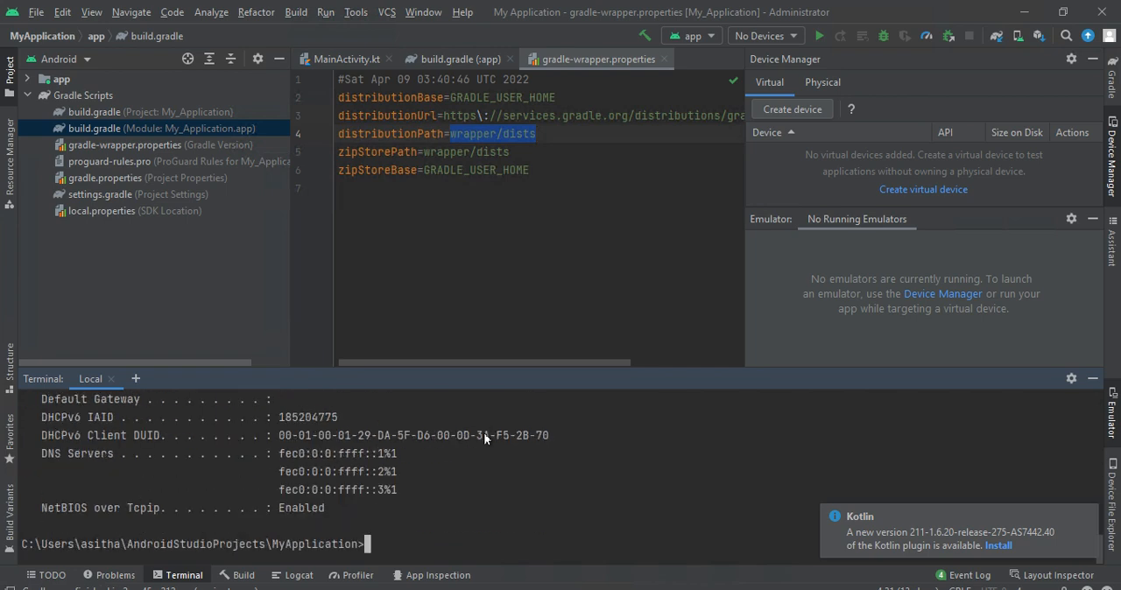
# - Examine the ipconfig output and highlight the IPv4 address of the Microsoft Hyper-V Network Adapter
pyautogui.moveTo(430, 434); pyautogui.dragTo(319, 395)
pyautogui.click(337, 417)
pyautogui.press('Up')
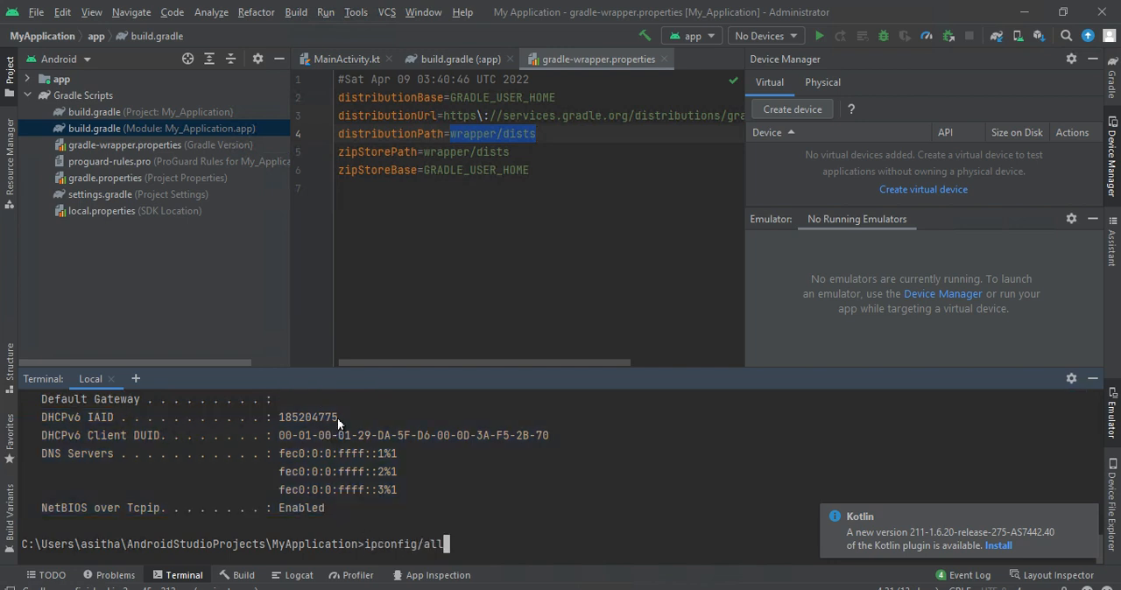
pyautogui.moveTo(365, 455); pyautogui.dragTo(381, 512)
pyautogui.click(304, 491)
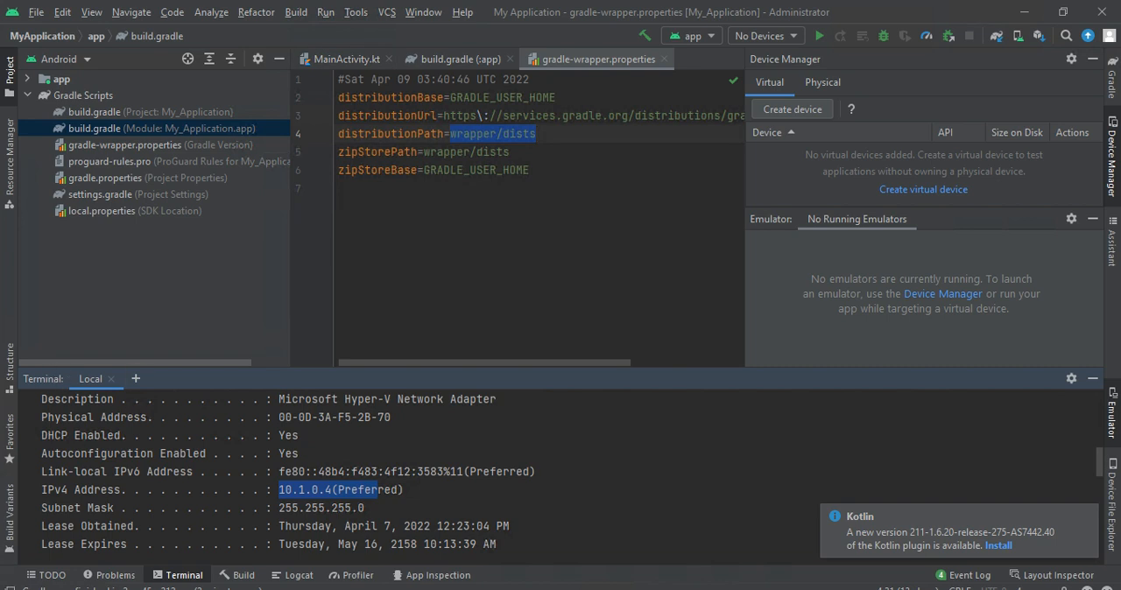
pyautogui.press('super+s')
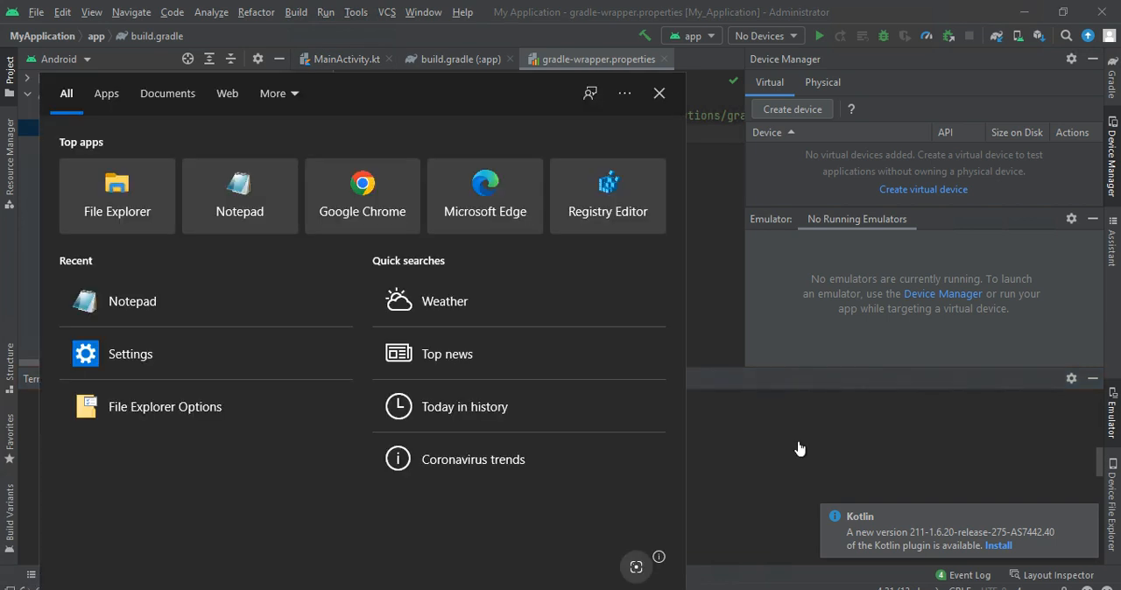
pyautogui.click(698, 457)
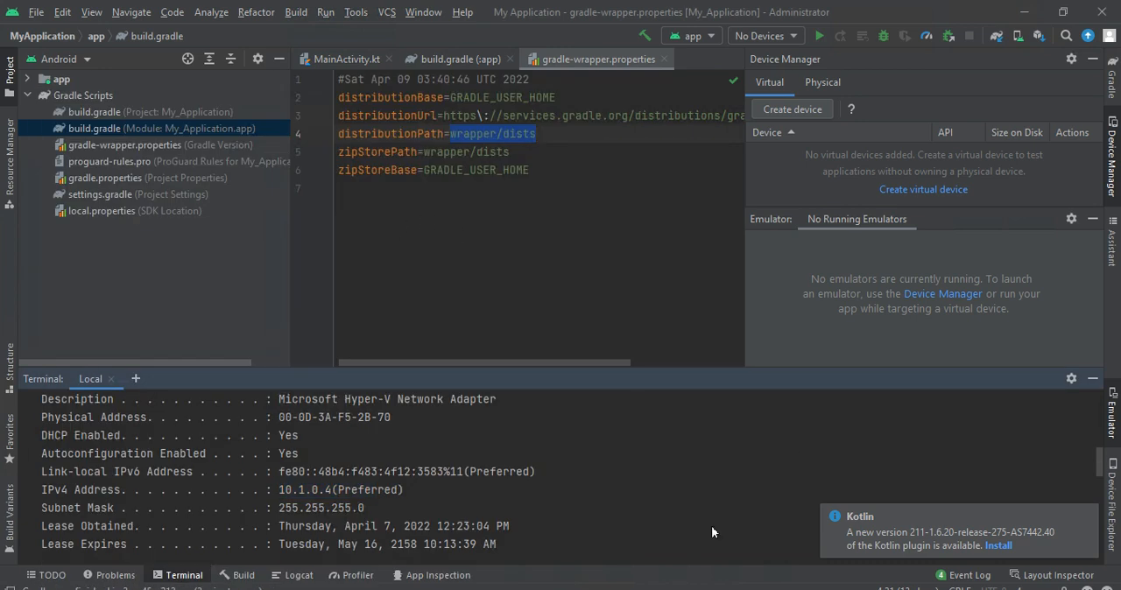
pyautogui.moveTo(394, 2)
pyautogui.doubleClick(453, 6)
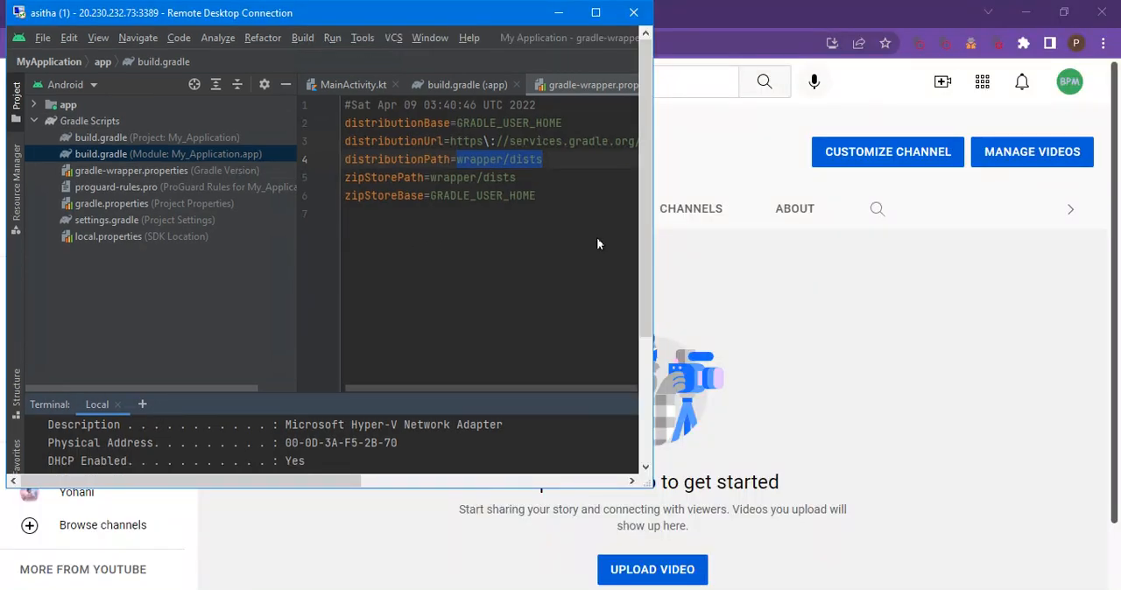
pyautogui.moveTo(697, 589)
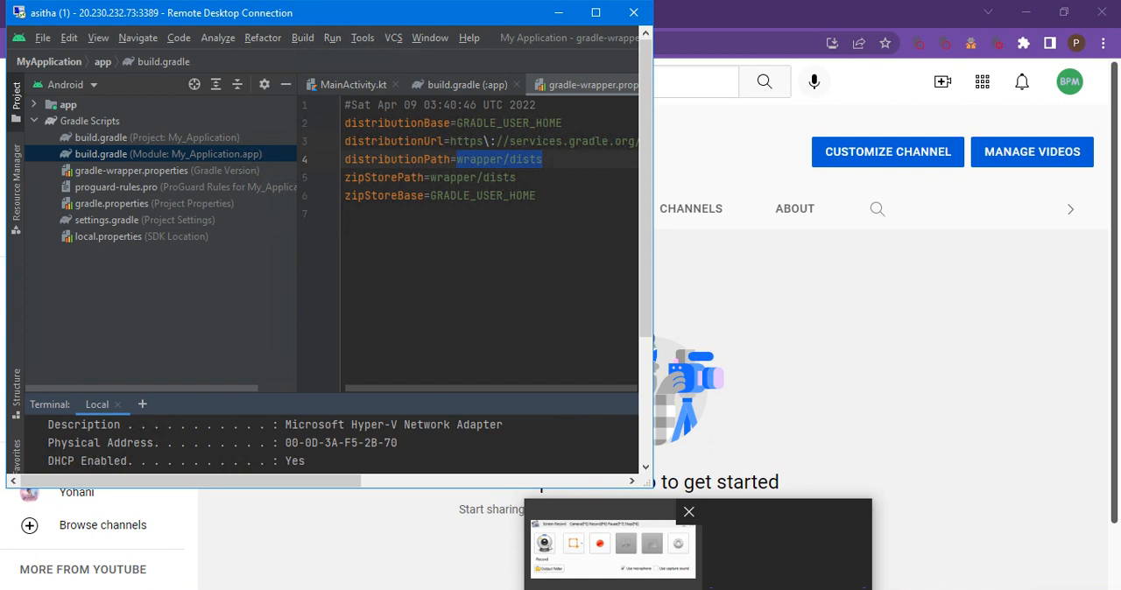
pyautogui.click(655, 579)
pyautogui.click(764, 408)
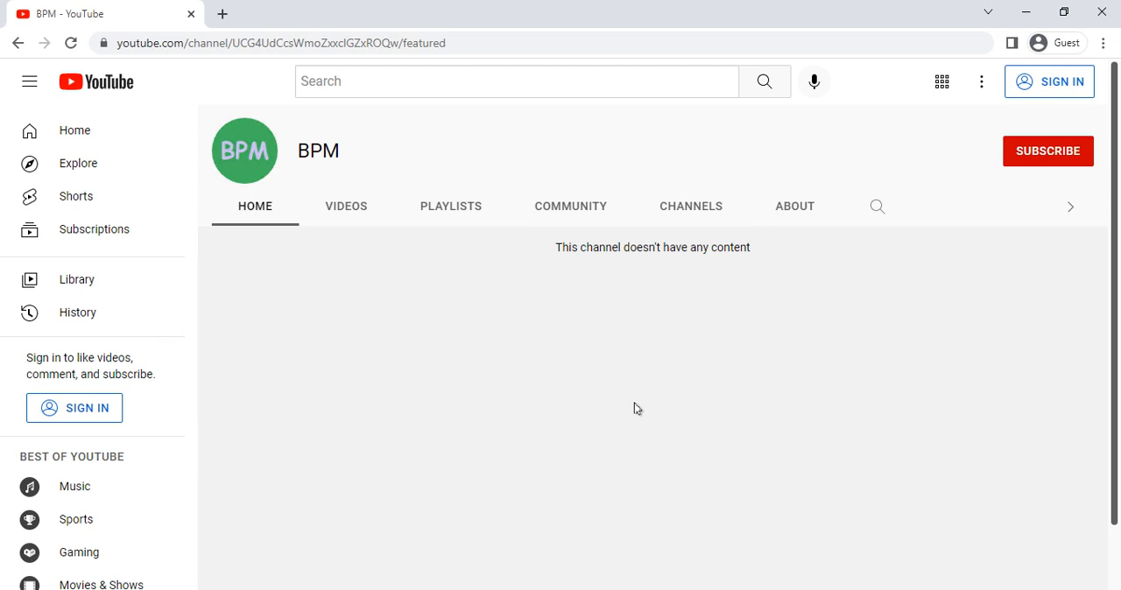
# - Search Google for "android studio download" in a new tab of the guest browser window
pyautogui.click(223, 14)
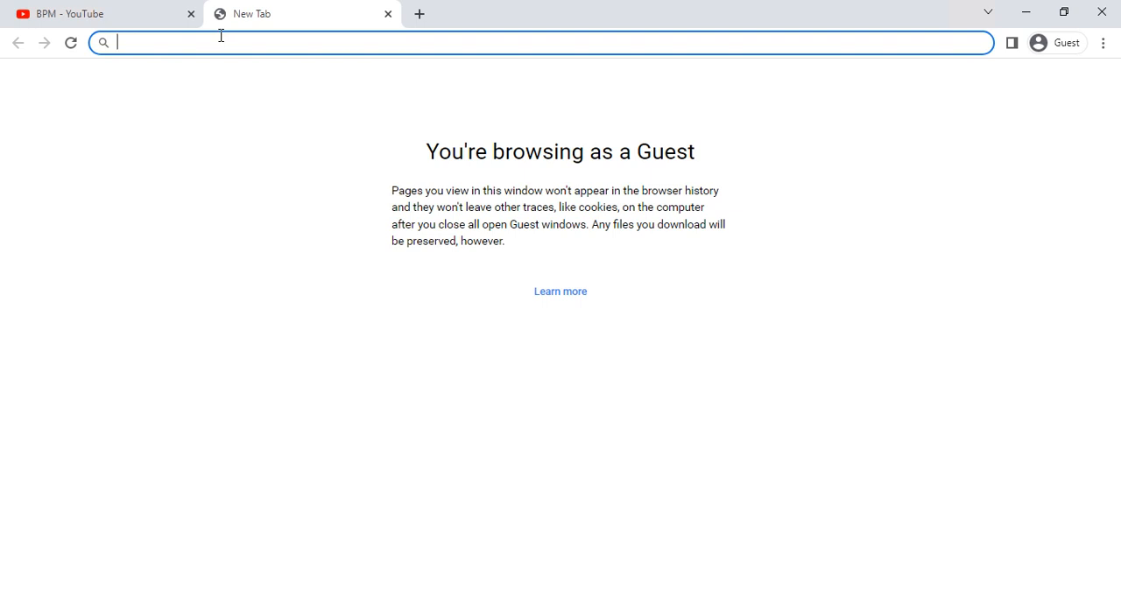
pyautogui.write('andr')
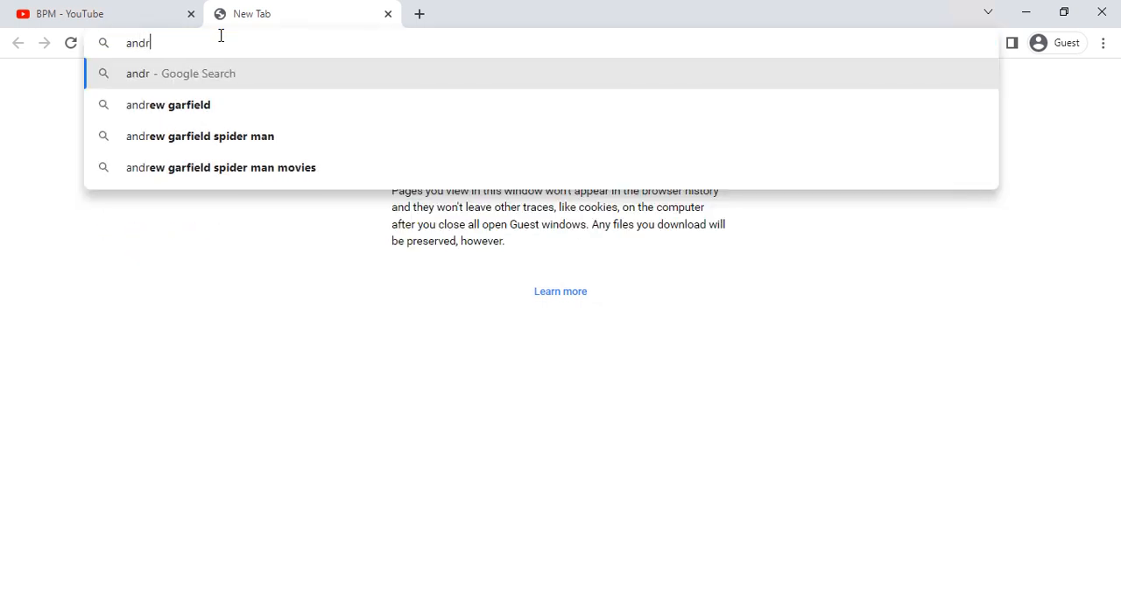
pyautogui.write('oid s')
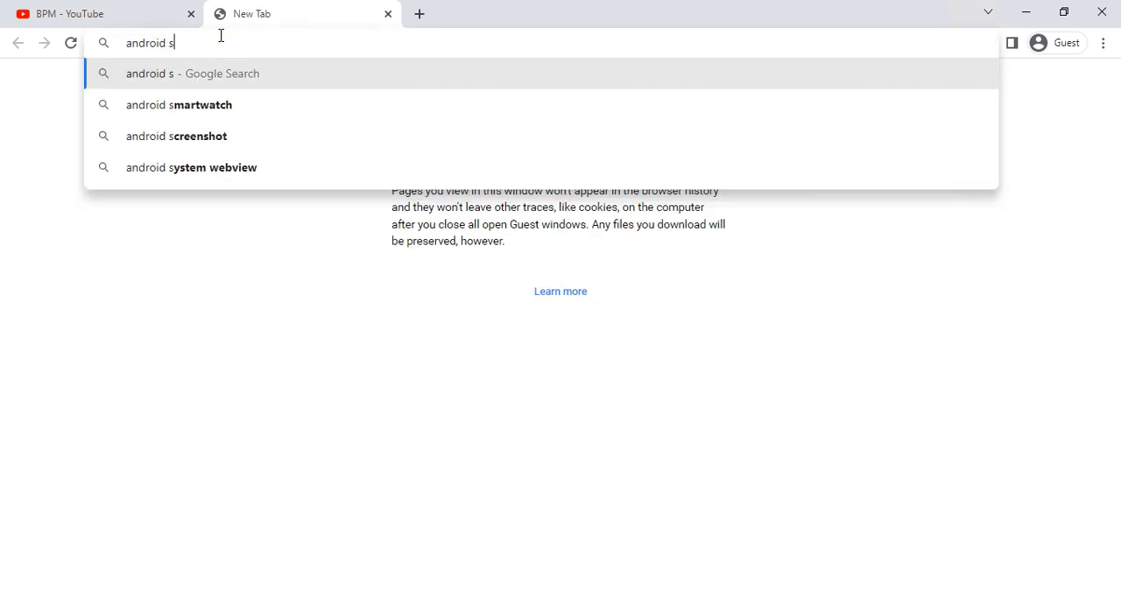
pyautogui.write('tudio d')
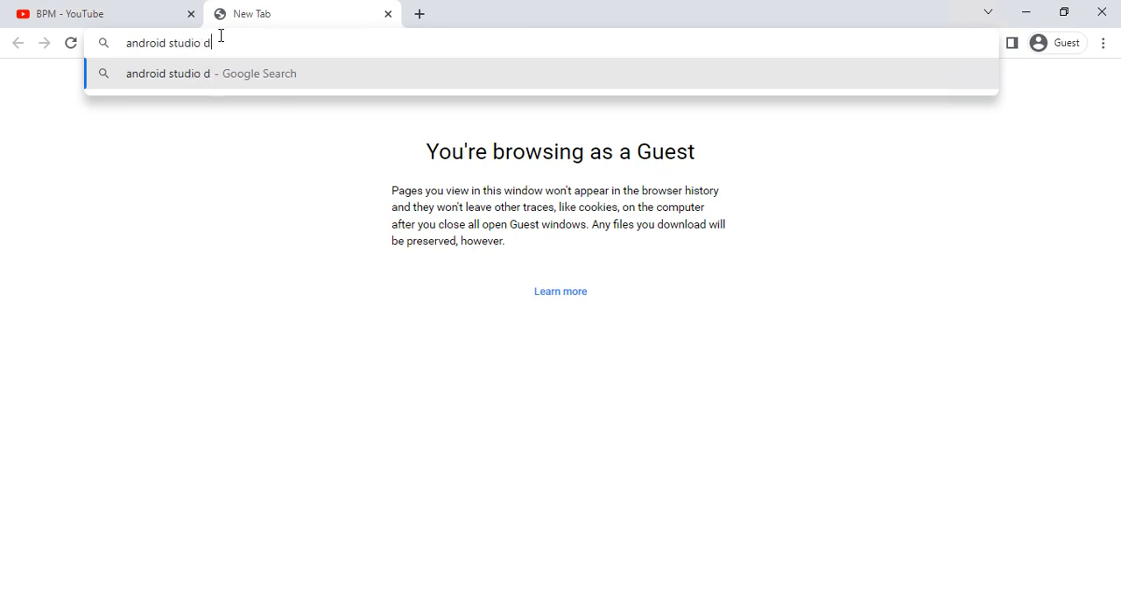
pyautogui.write('ownload')
pyautogui.press('Return')
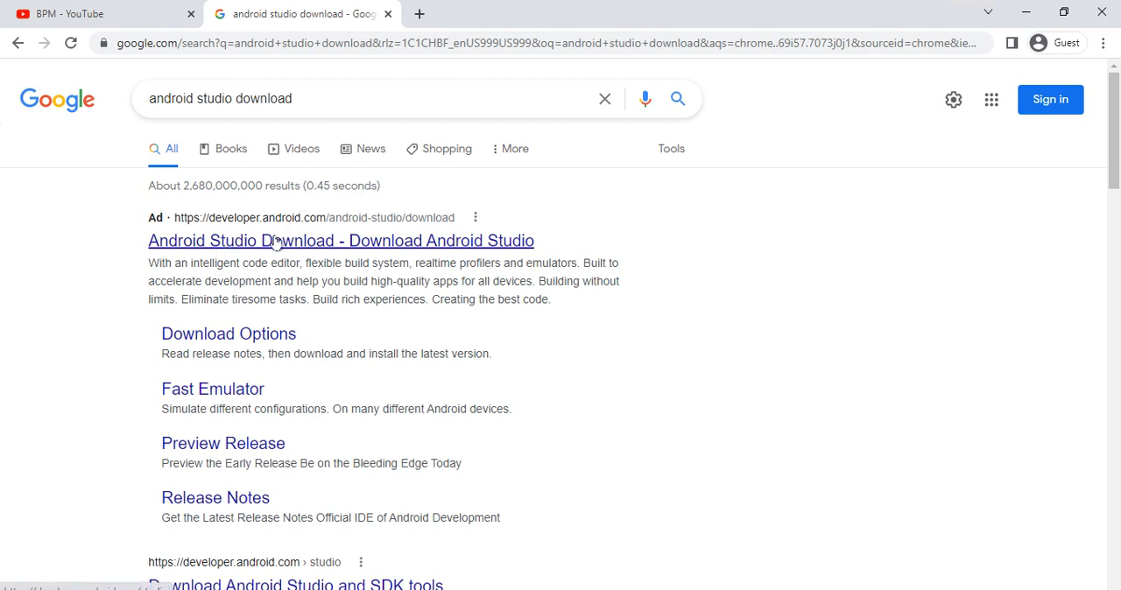
# - Open the Android Studio Download result from developer.android.com, look over the page and highlight its introductory sentence
pyautogui.click(255, 235)
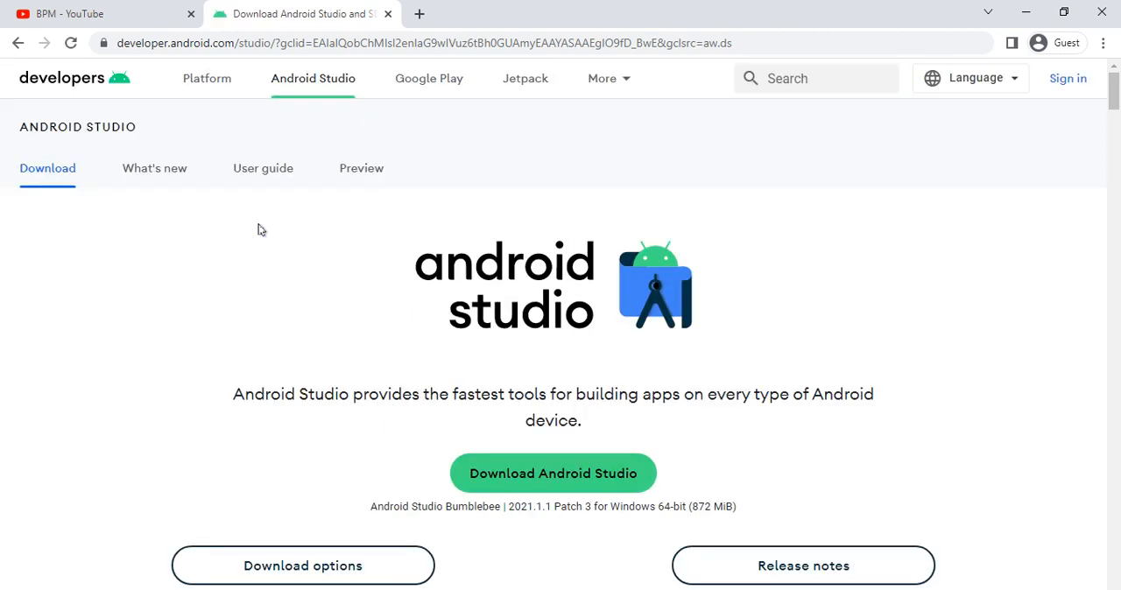
pyautogui.scroll(-5, 370, 232)
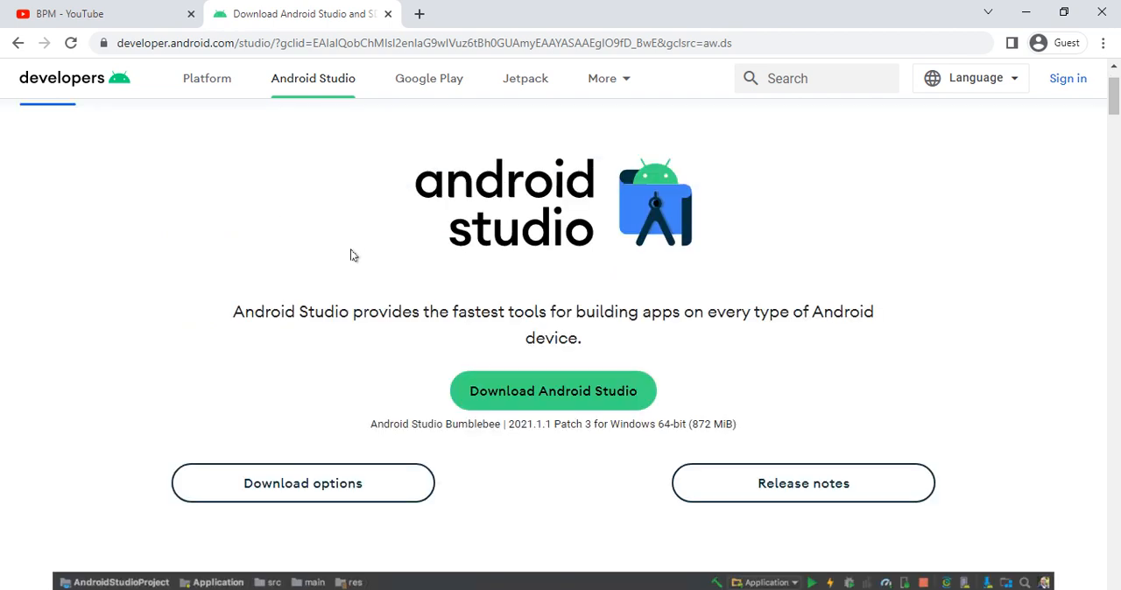
pyautogui.scroll(1, 348, 271)
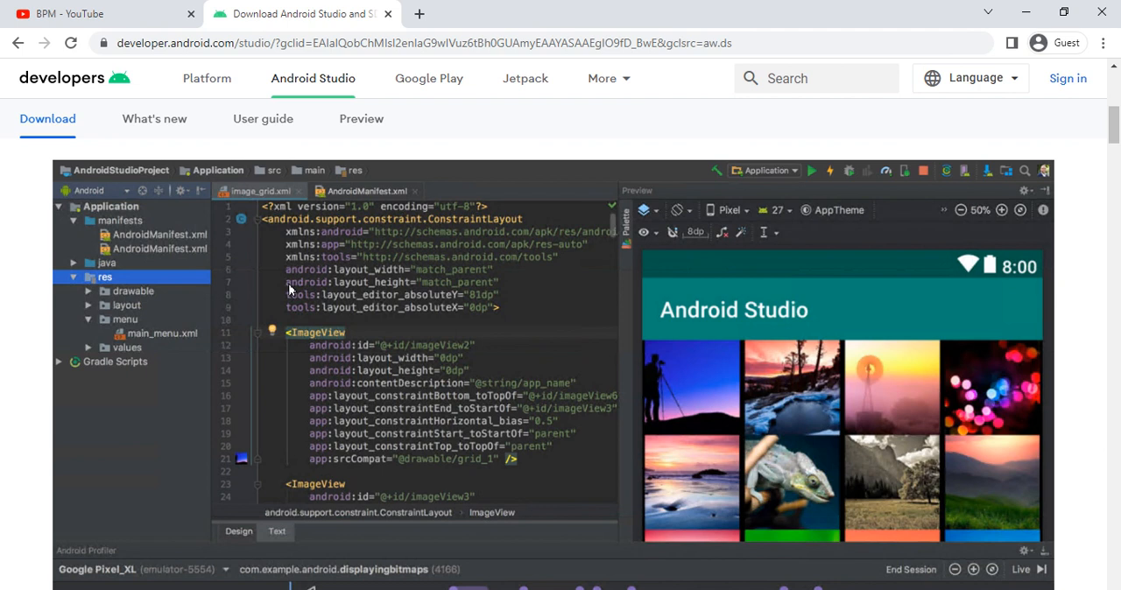
pyautogui.scroll(-4, 289, 289)
pyautogui.scroll(5, 288, 283)
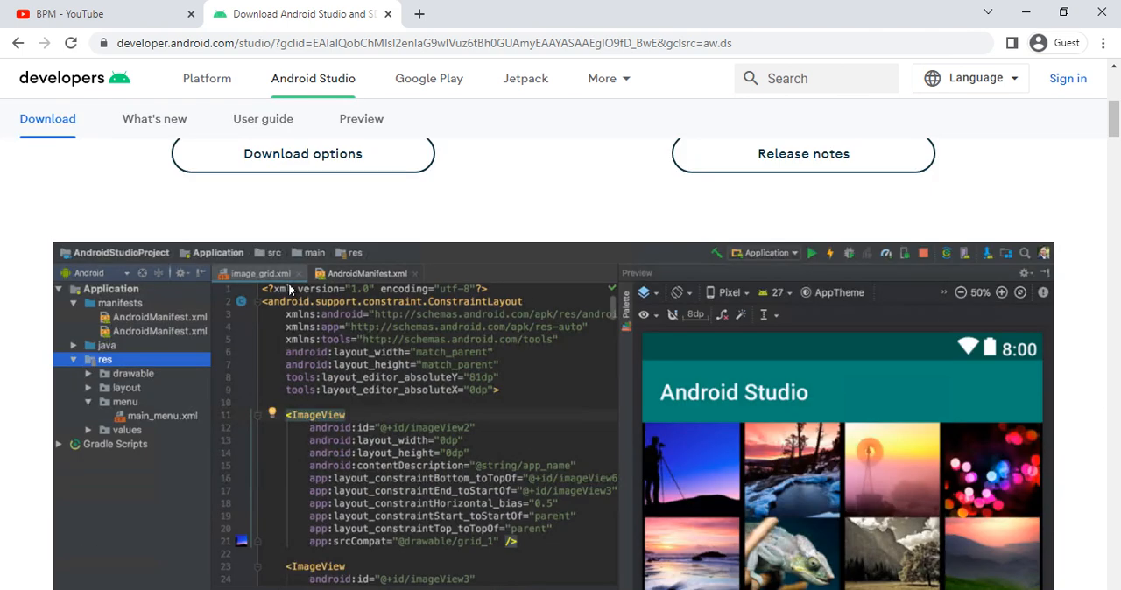
pyautogui.scroll(3, 289, 288)
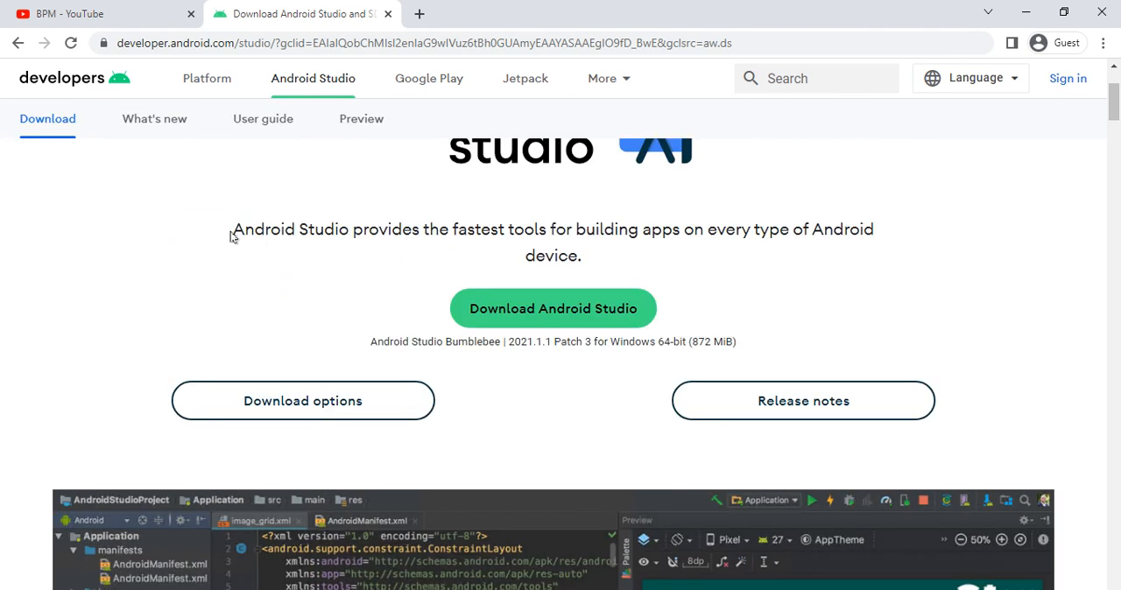
pyautogui.moveTo(230, 233); pyautogui.dragTo(893, 265)
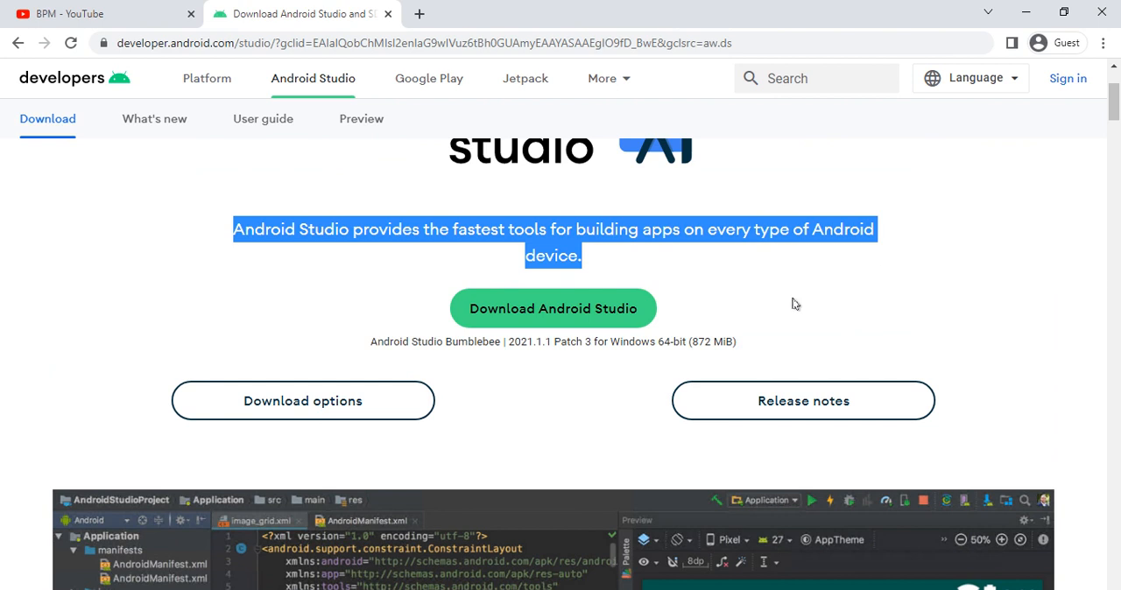
# - Read through and accept the terms and conditions, and download Android Studio Bumblebee 2021.1.1 Patch 3 for Windows
pyautogui.click(547, 312)
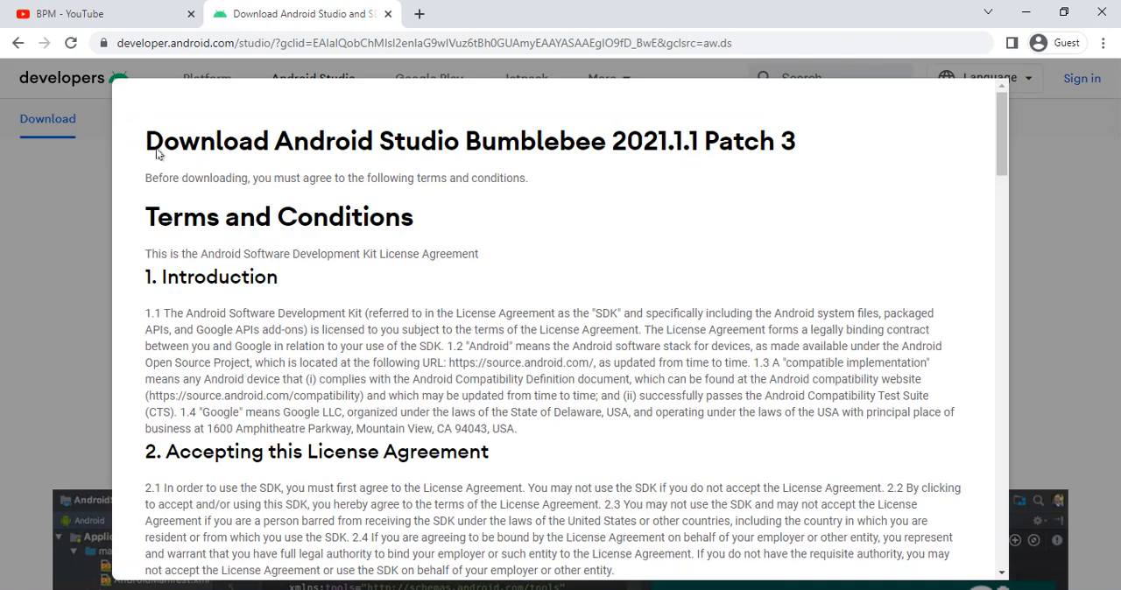
pyautogui.moveTo(145, 143); pyautogui.dragTo(473, 162)
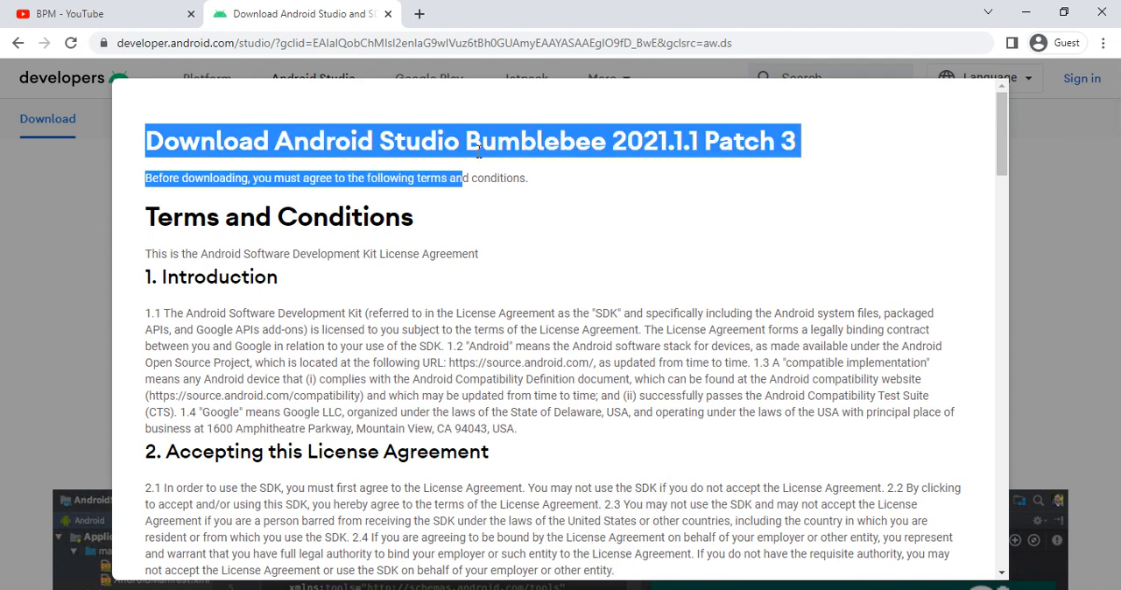
pyautogui.click(477, 159)
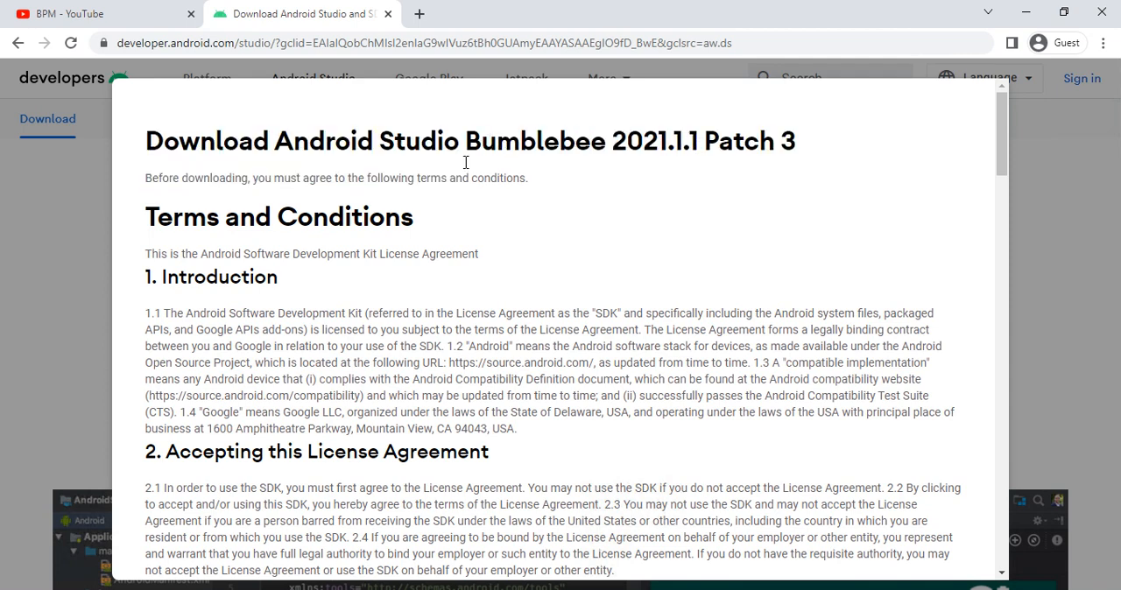
pyautogui.scroll(-5, 450, 190)
pyautogui.scroll(-18, 447, 198)
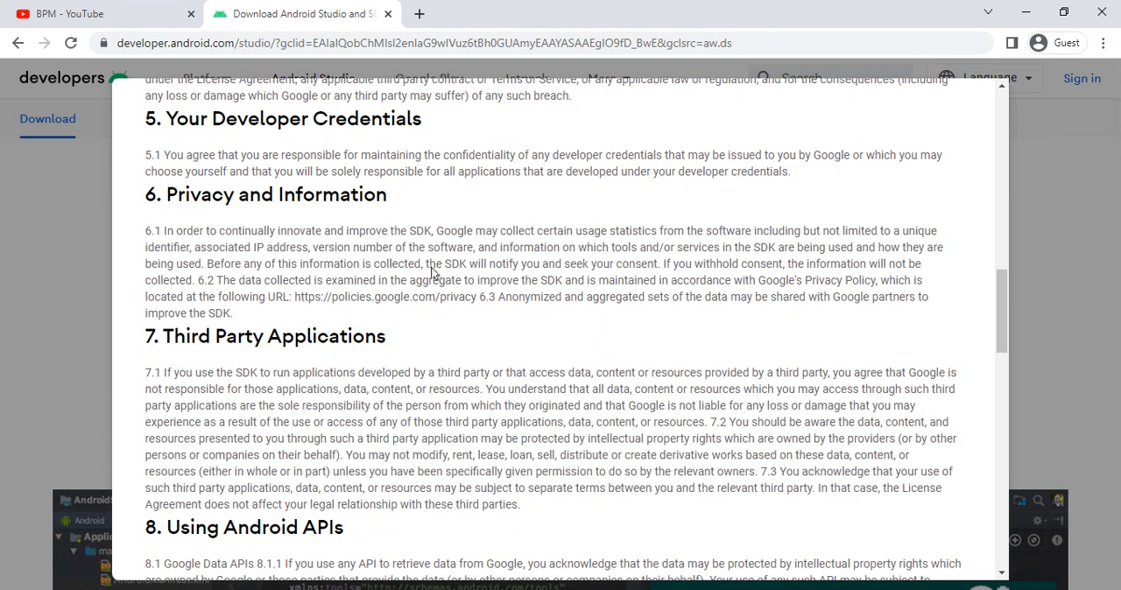
pyautogui.scroll(-5, 430, 274)
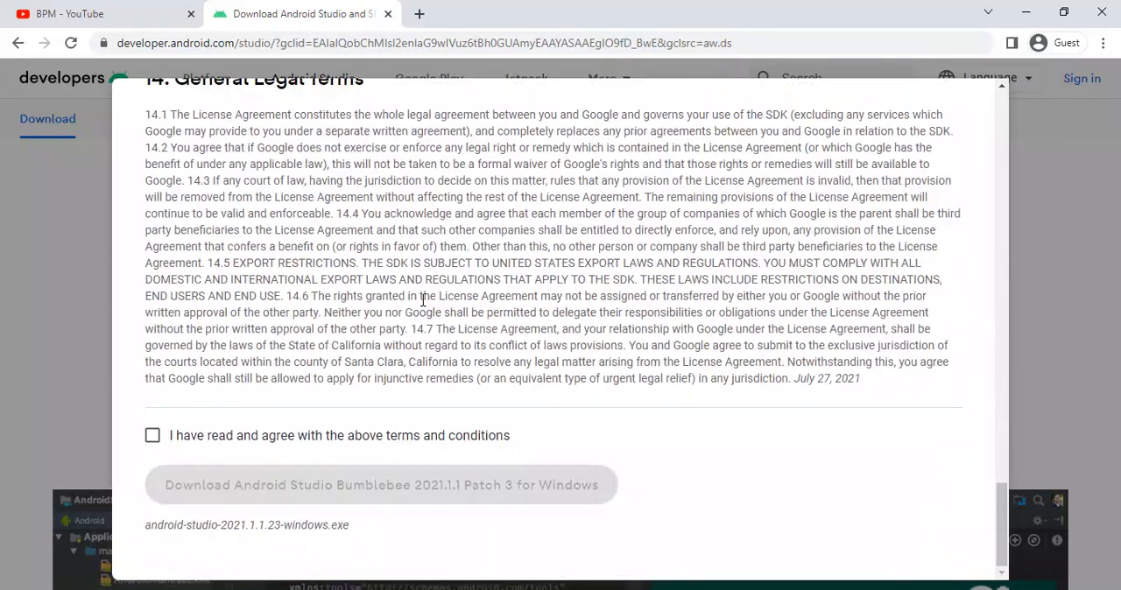
pyautogui.click(151, 436)
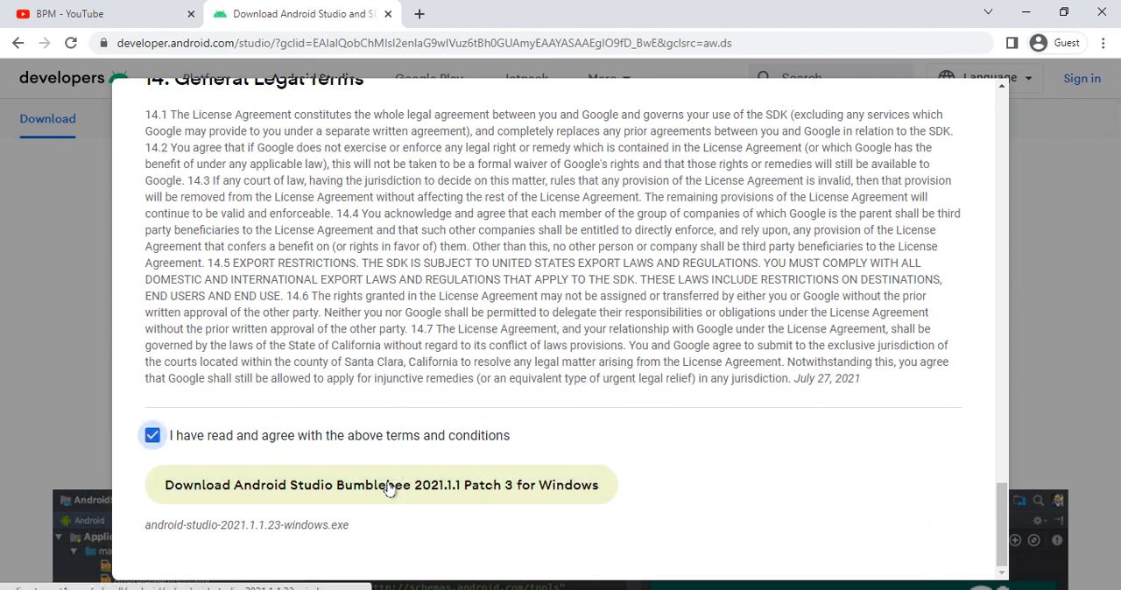
pyautogui.click(390, 485)
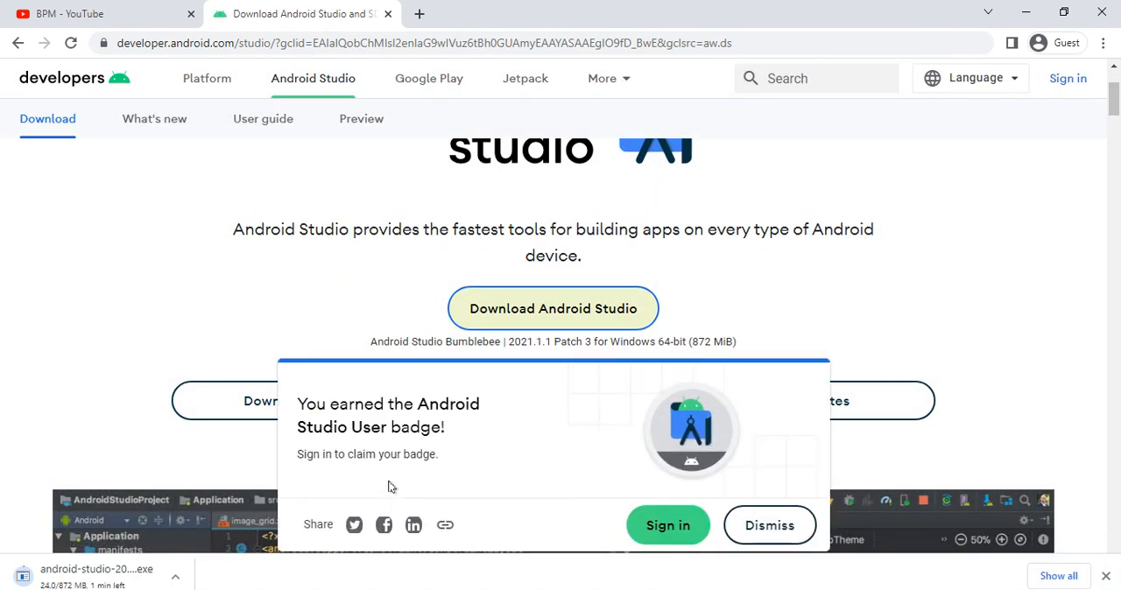
# - Check the download's progress in the browser's downloads list and launch android-studio-2021.1.1.23-windows.exe from its folder
pyautogui.hotkey('ctrl', 'j')
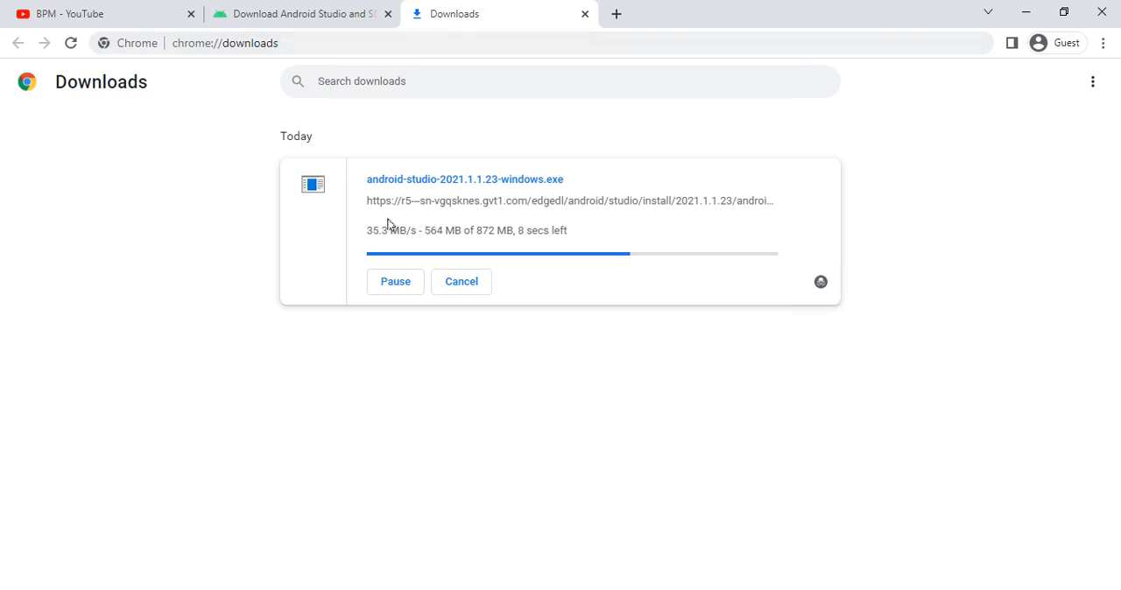
pyautogui.click(243, 14)
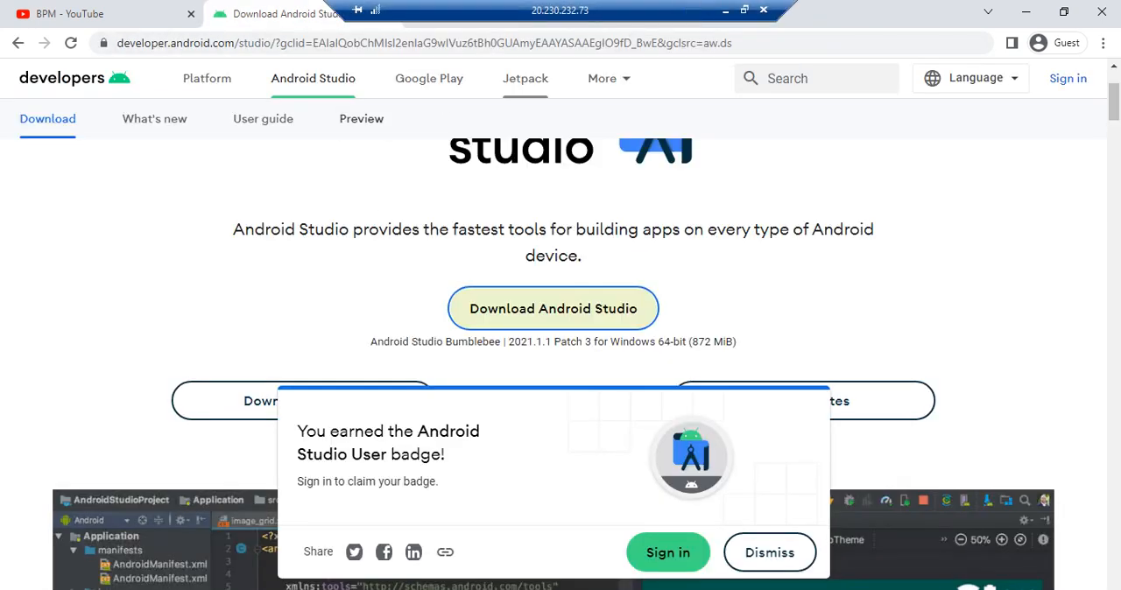
pyautogui.moveTo(778, 10); pyautogui.dragTo(547, 10)
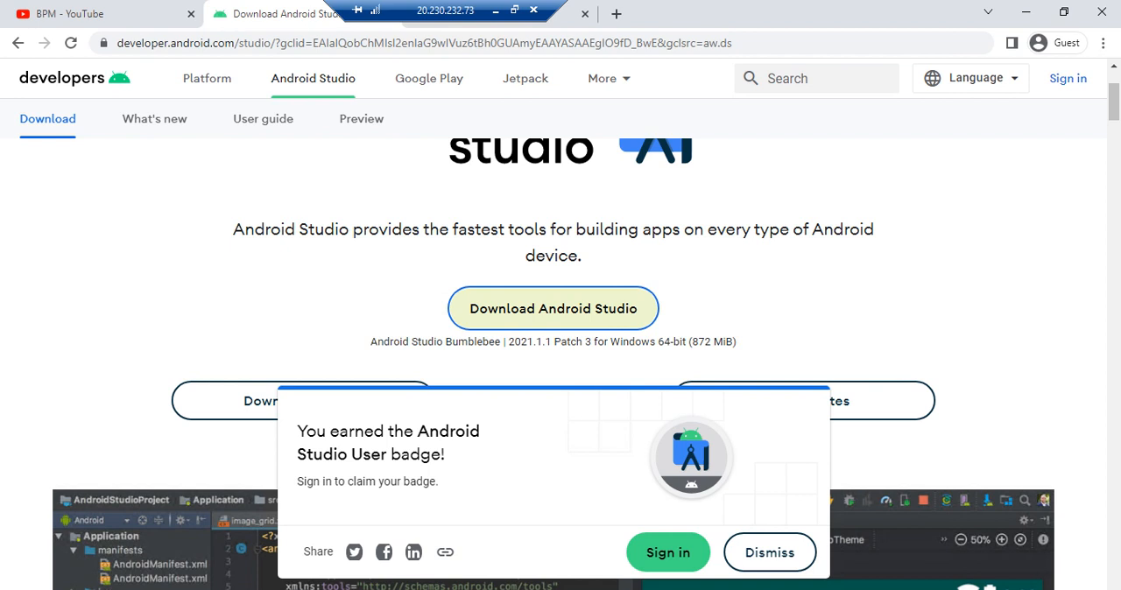
pyautogui.click(565, 26)
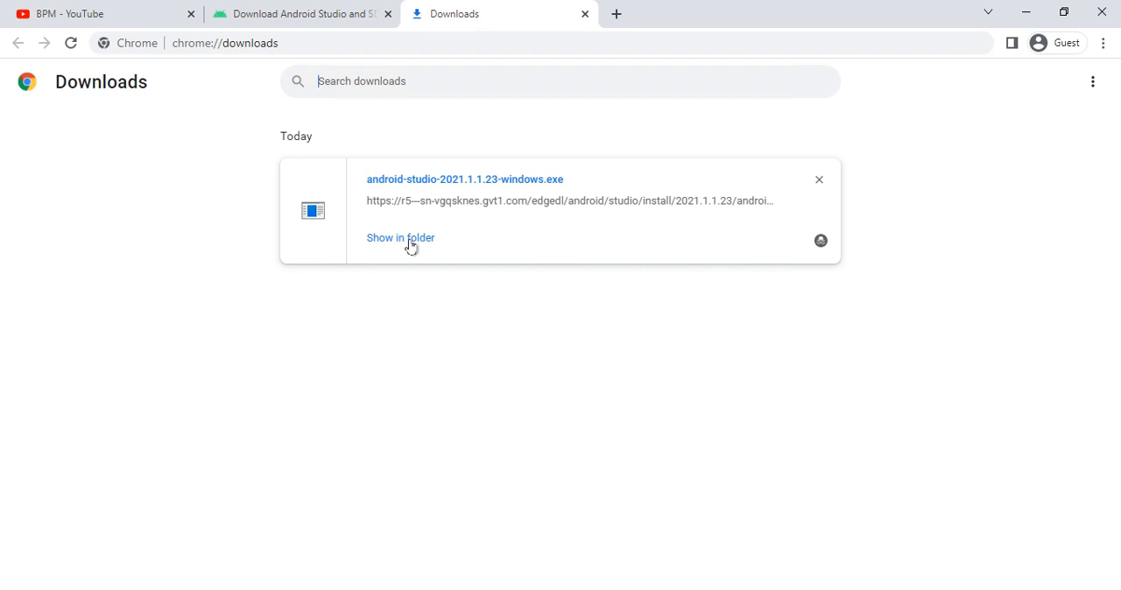
pyautogui.click(411, 247)
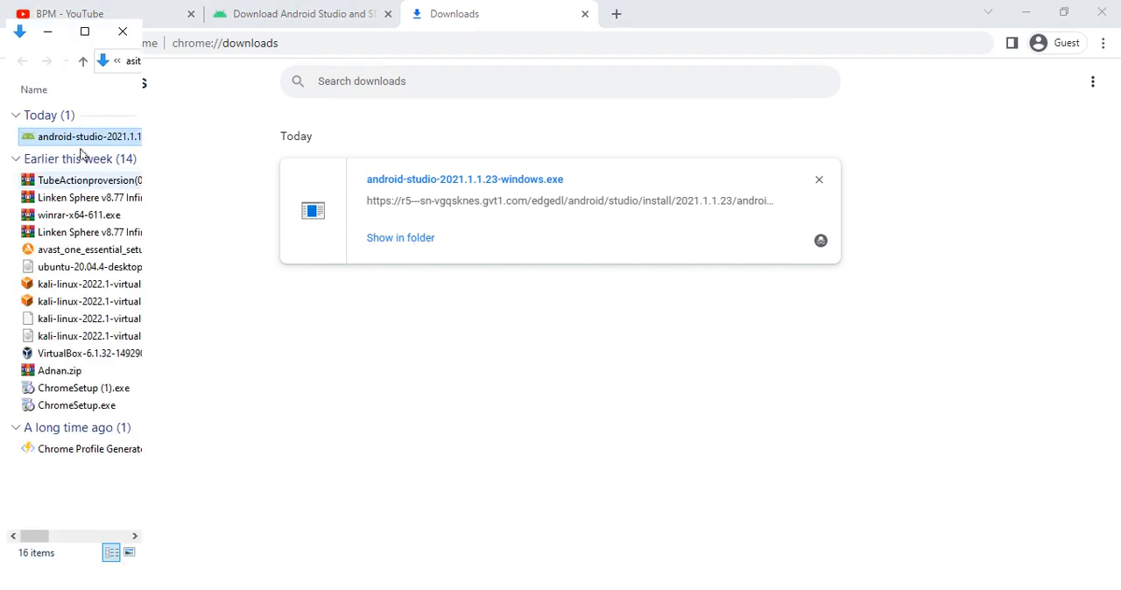
pyautogui.doubleClick(75, 137)
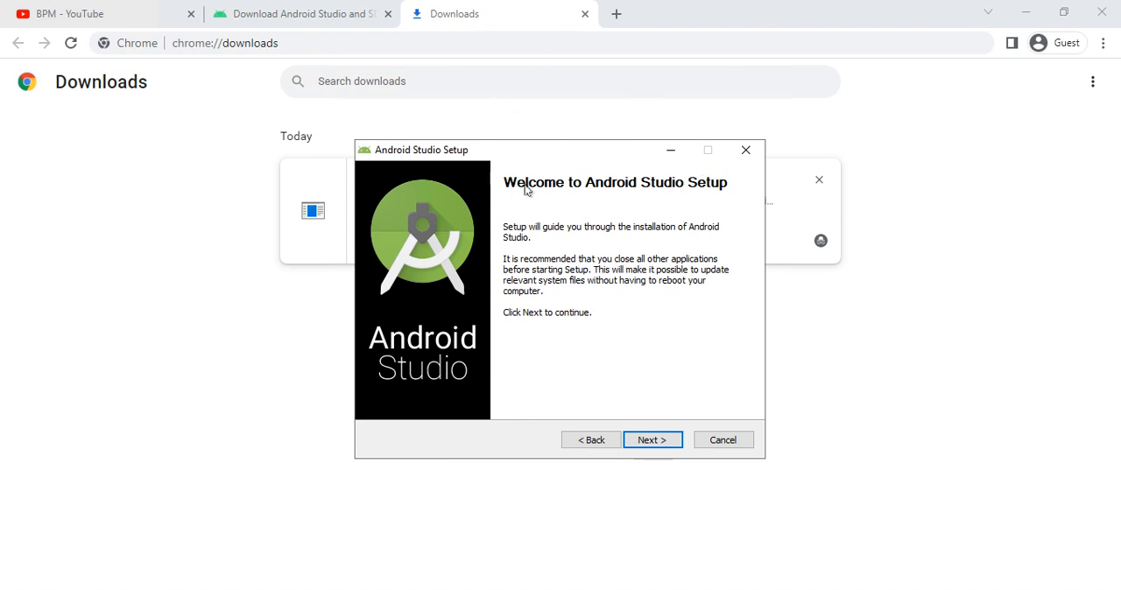
# - Install Android Studio with Android Virtual Device in C:\Program Files\Android\Android Studio, using the Android Studio Start Menu folder, and show the installation details
pyautogui.click(633, 443)
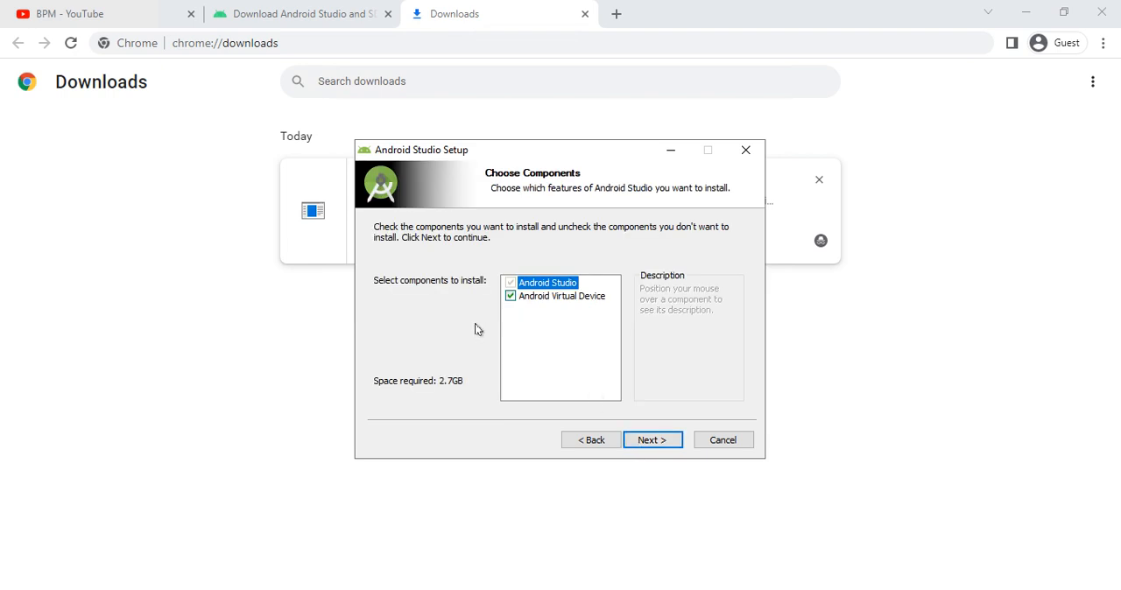
pyautogui.click(642, 442)
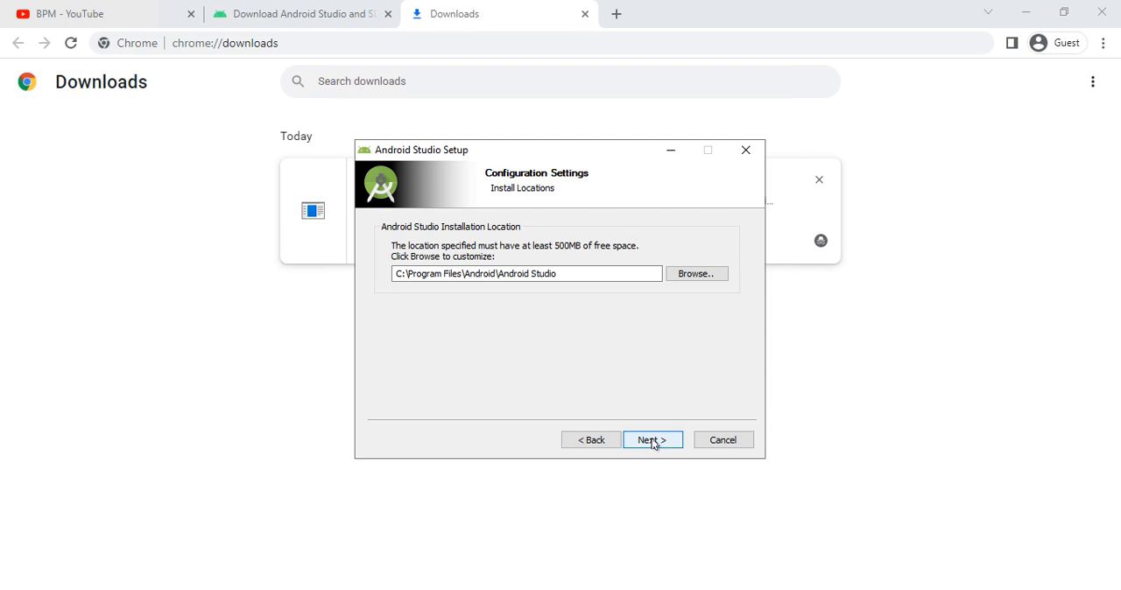
pyautogui.click(652, 442)
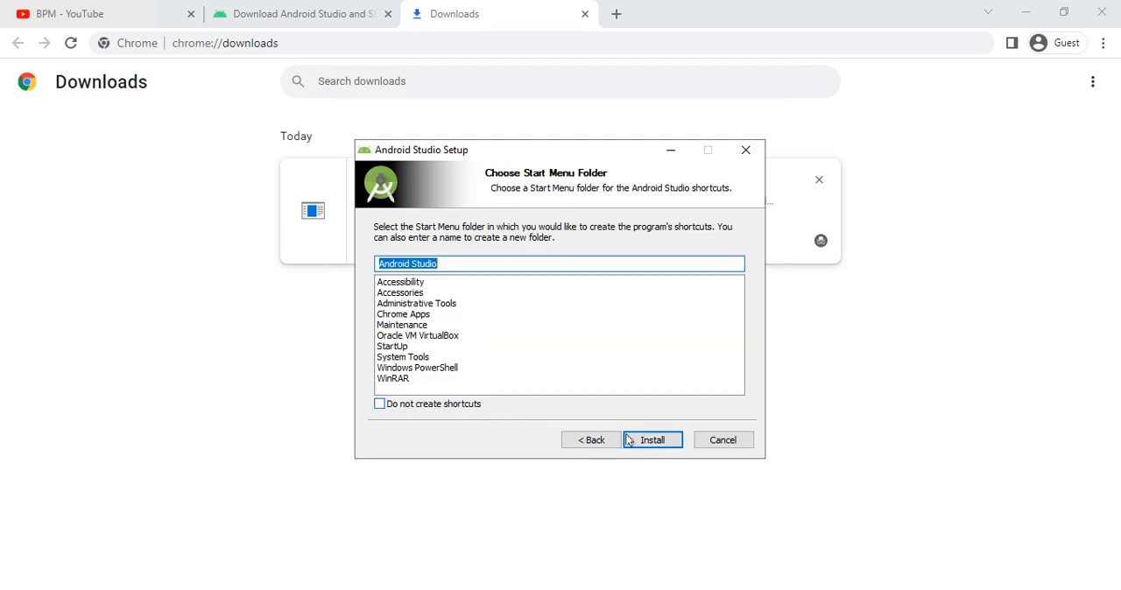
pyautogui.click(645, 440)
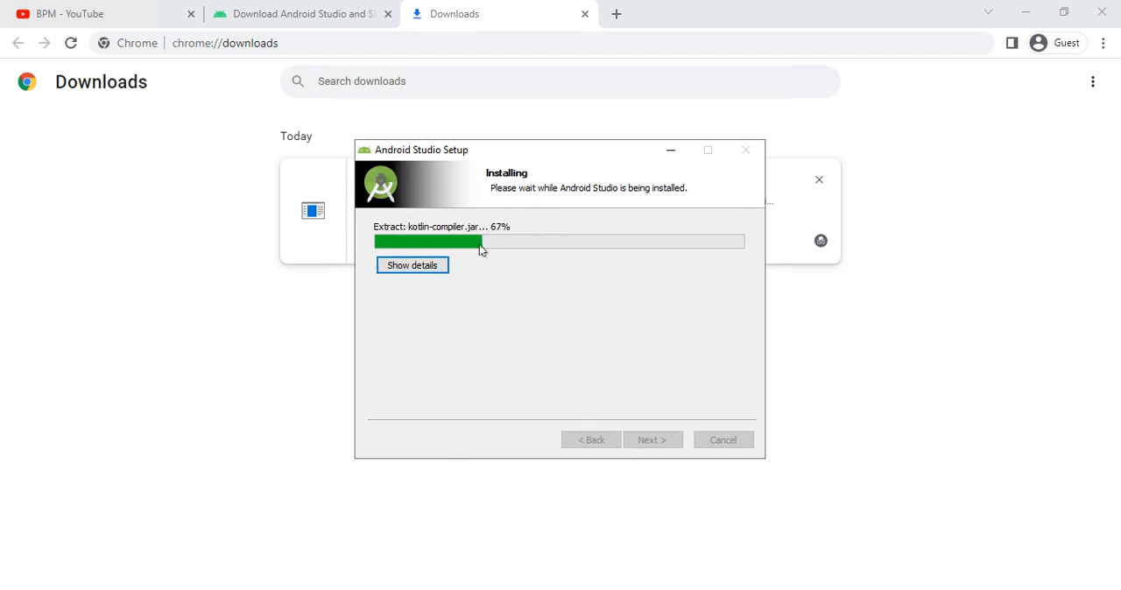
pyautogui.click(439, 267)
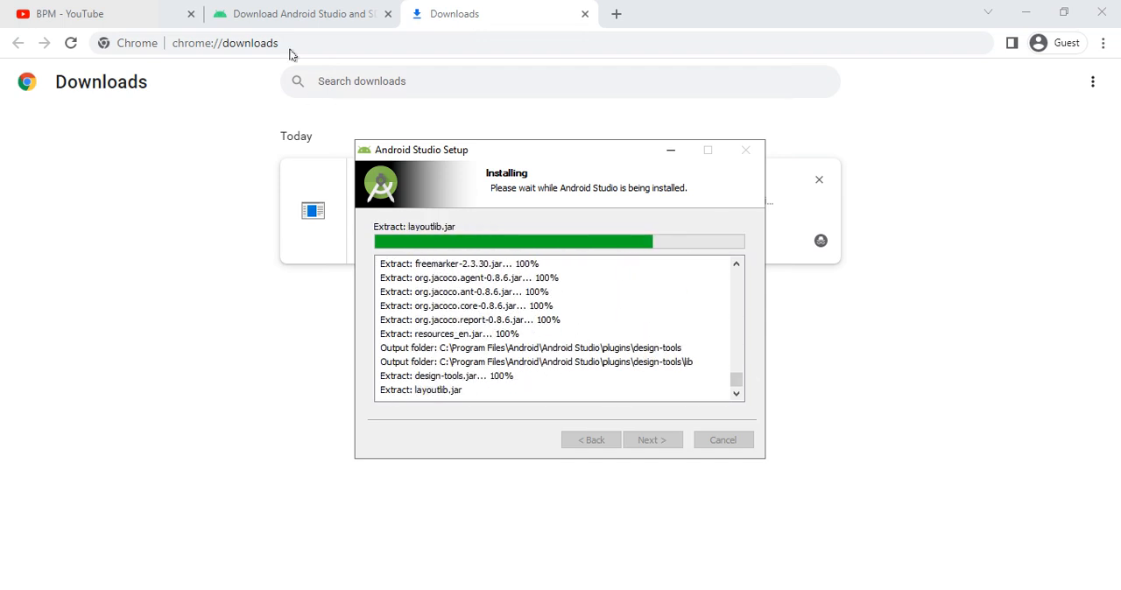
# - Examine the Android Studio download options on the website, highlighting the Mac (64-bit), Mac (64-bit, ARM) and Linux (64-bit) platforms
pyautogui.click(276, 19)
pyautogui.scroll(-4, 537, 254)
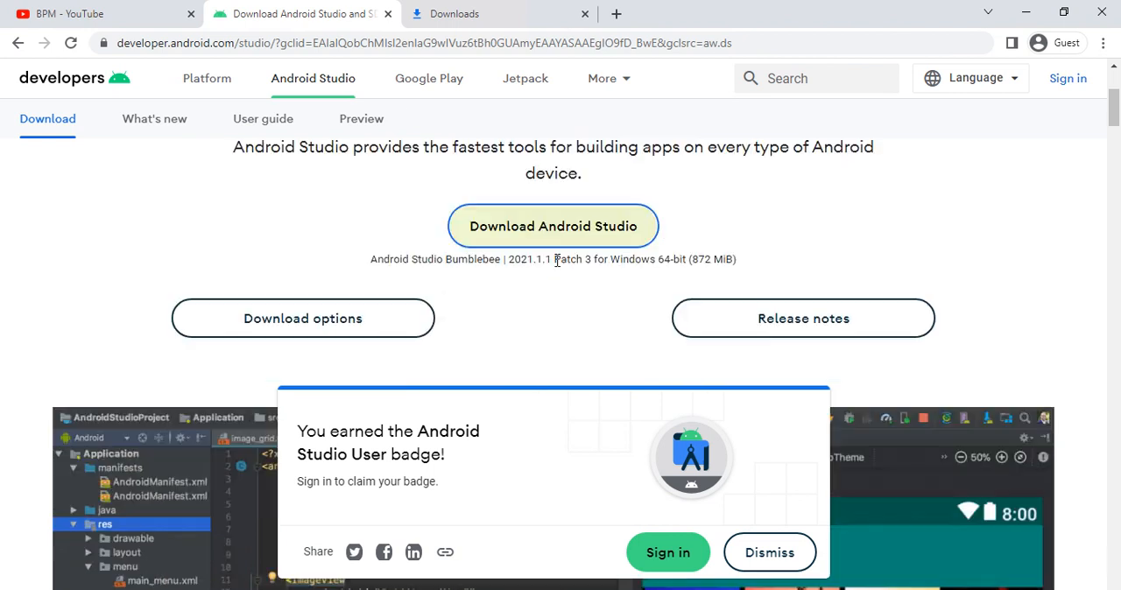
pyautogui.scroll(2, 535, 258)
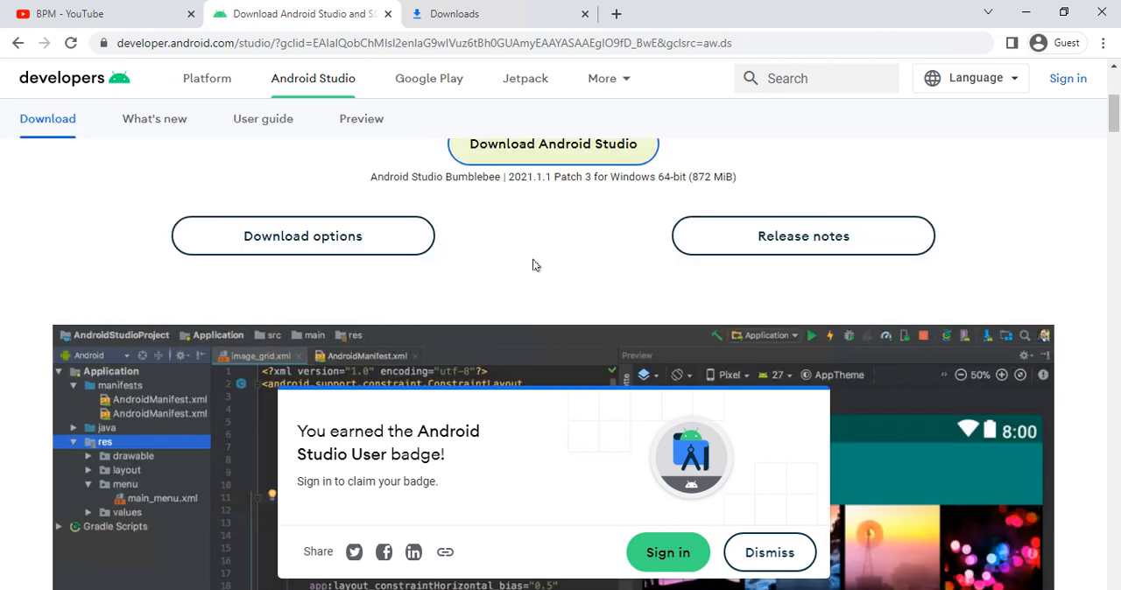
pyautogui.click(331, 252)
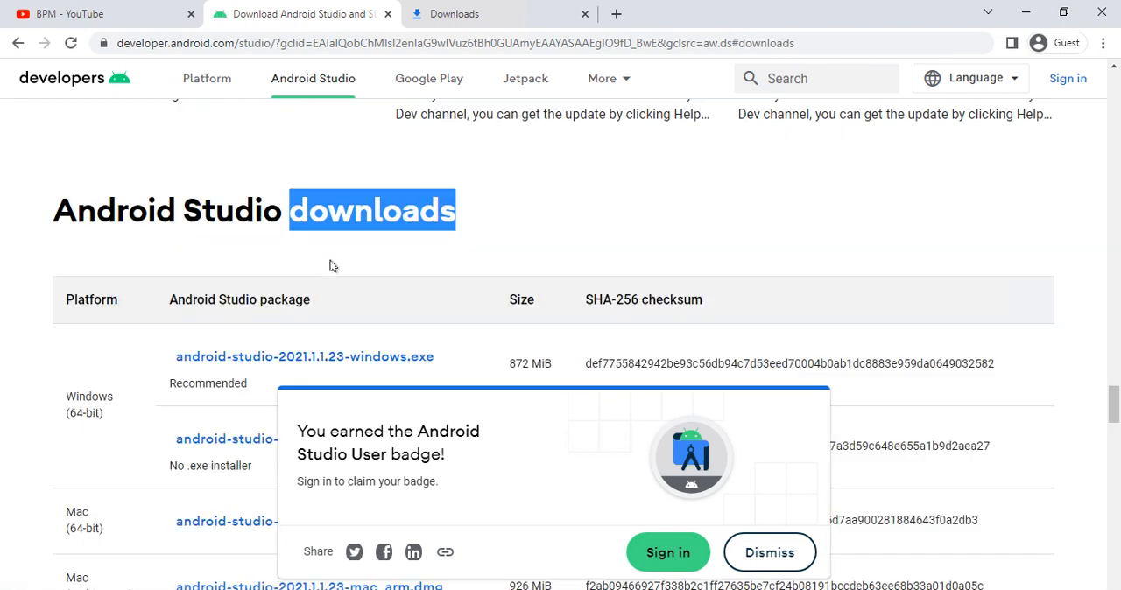
pyautogui.scroll(-1, 332, 267)
pyautogui.scroll(-1, 98, 371)
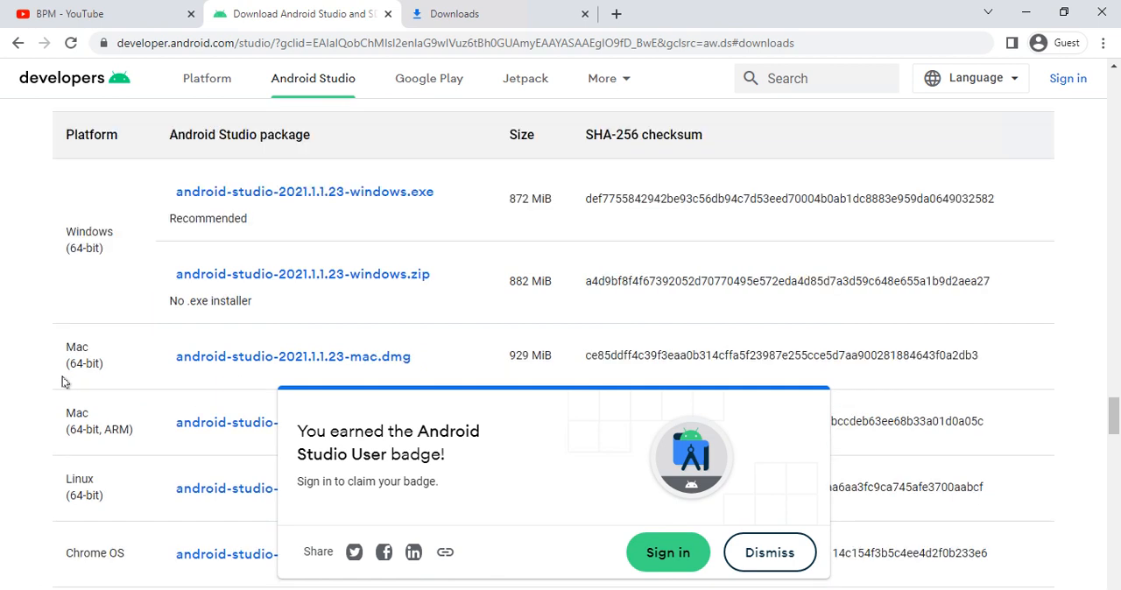
pyautogui.tripleClick(105, 360)
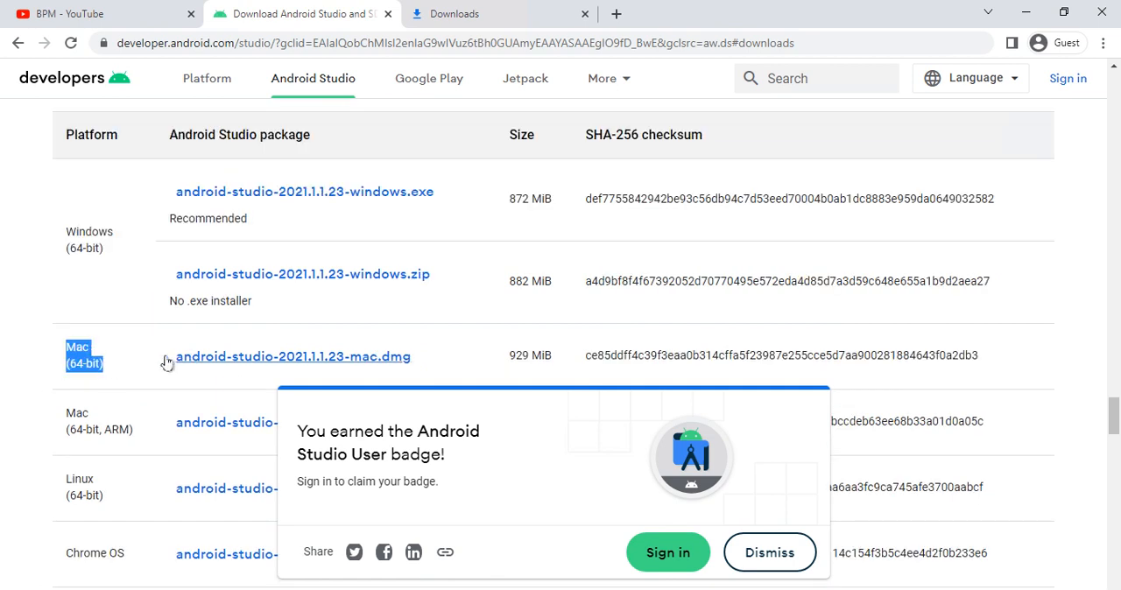
pyautogui.scroll(-1, 112, 358)
pyautogui.moveTo(64, 330); pyautogui.dragTo(132, 361)
pyautogui.scroll(-1, 132, 362)
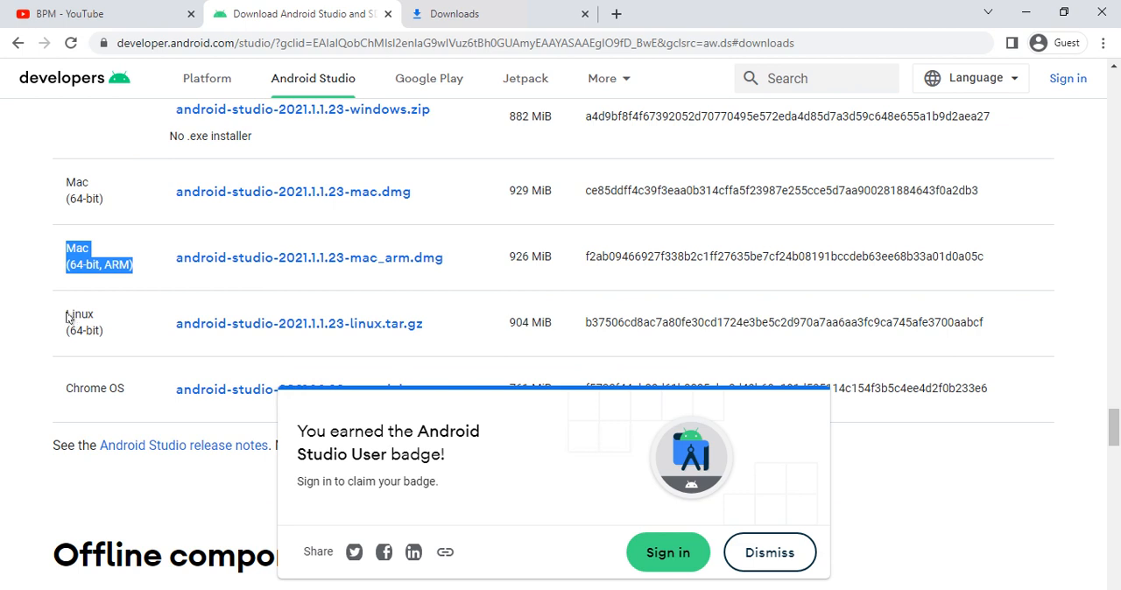
pyautogui.tripleClick(106, 330)
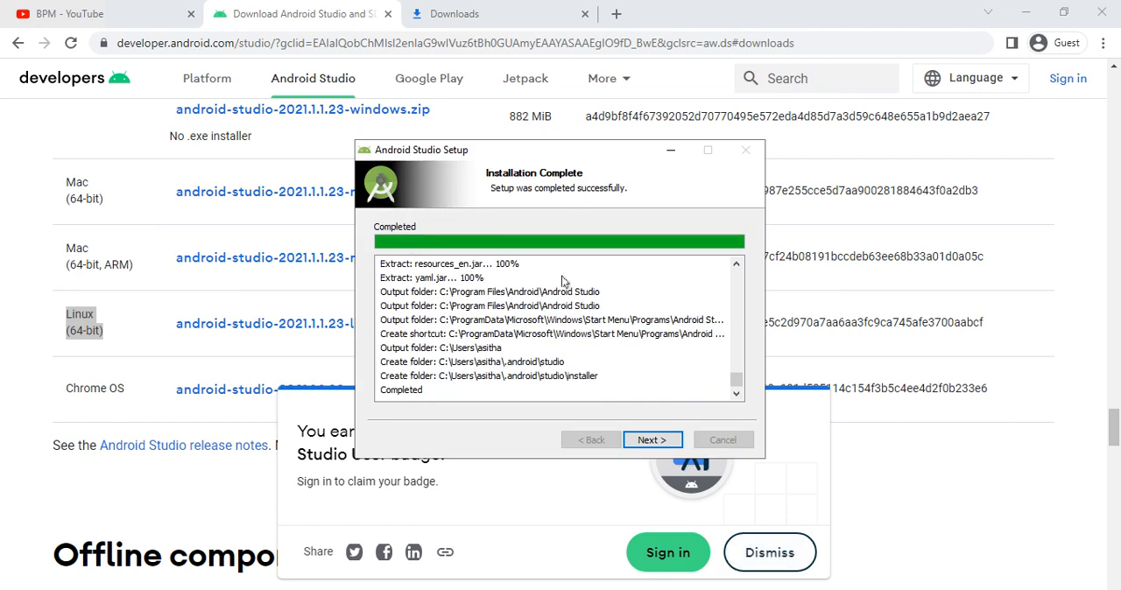
# - Finish the Android Studio setup with Start Android Studio enabled and choose not to import settings
pyautogui.click(638, 441)
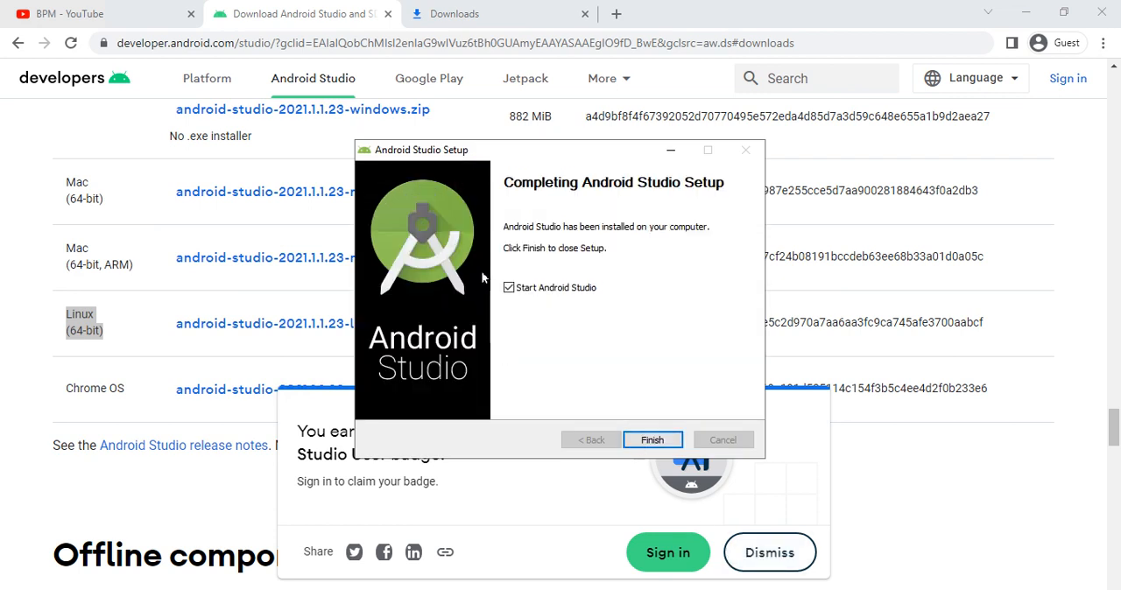
pyautogui.click(651, 438)
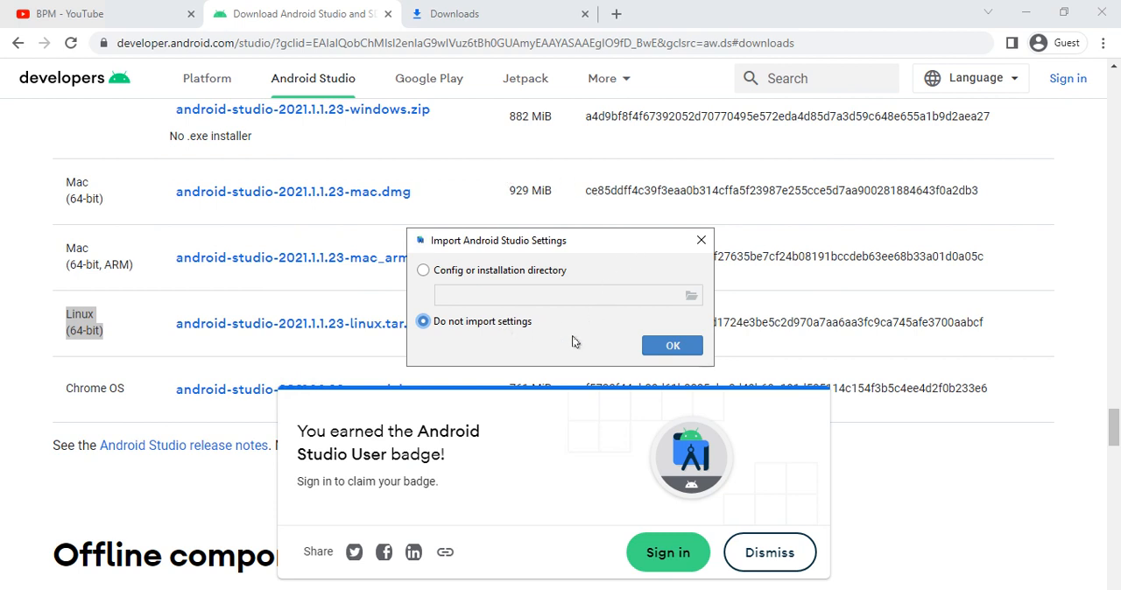
pyautogui.click(670, 347)
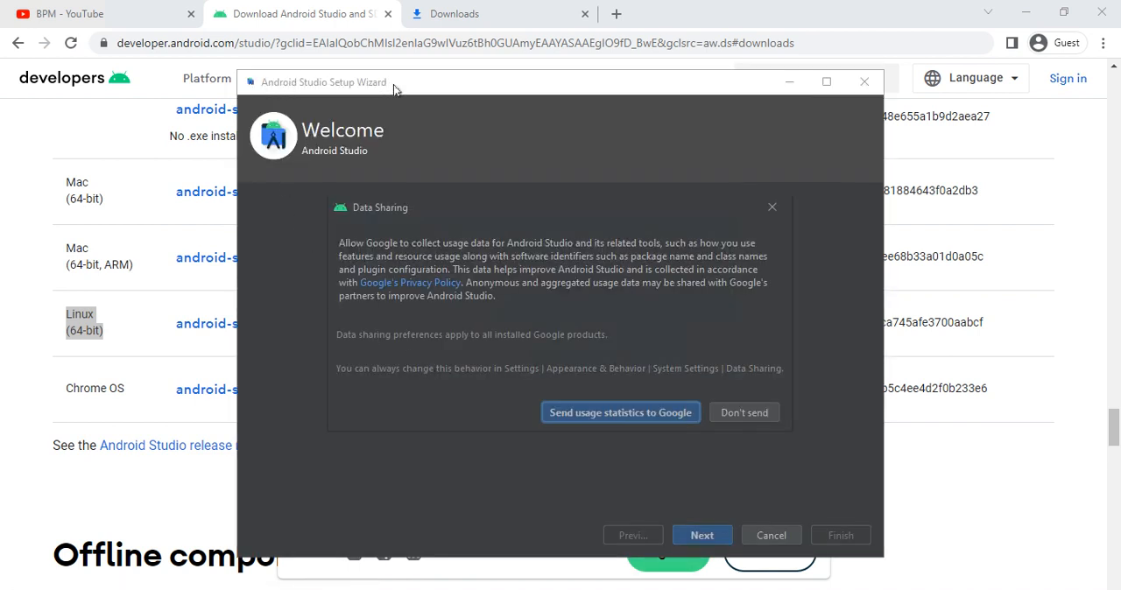
# - Allow sending usage statistics to Google and configure the Setup Wizard with the Standard install type and Darcula theme
pyautogui.click(588, 416)
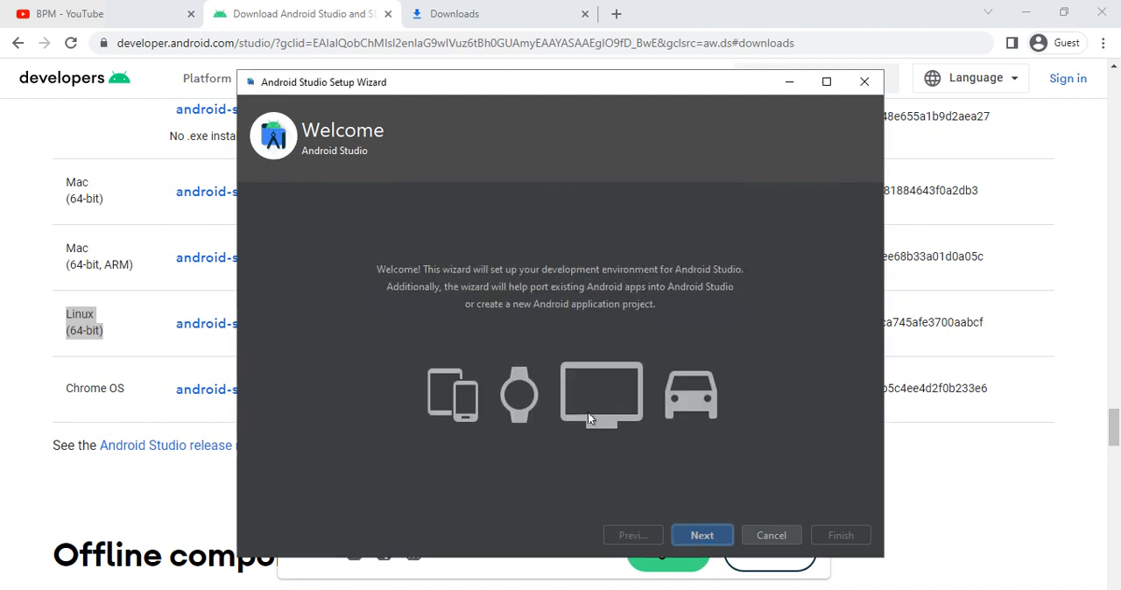
pyautogui.click(719, 534)
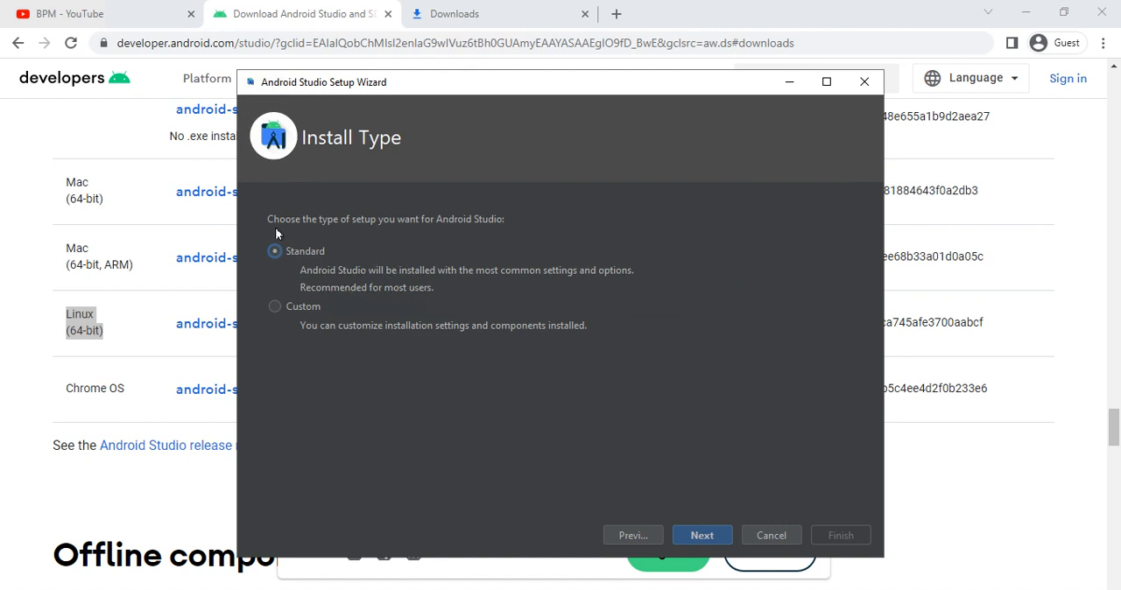
pyautogui.click(707, 536)
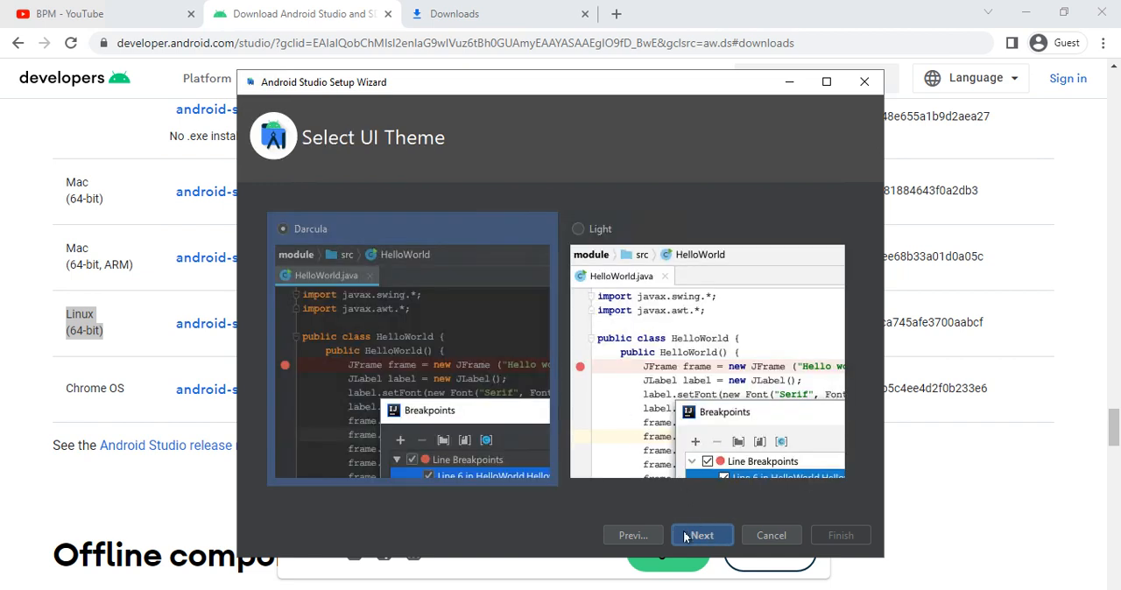
pyautogui.click(685, 537)
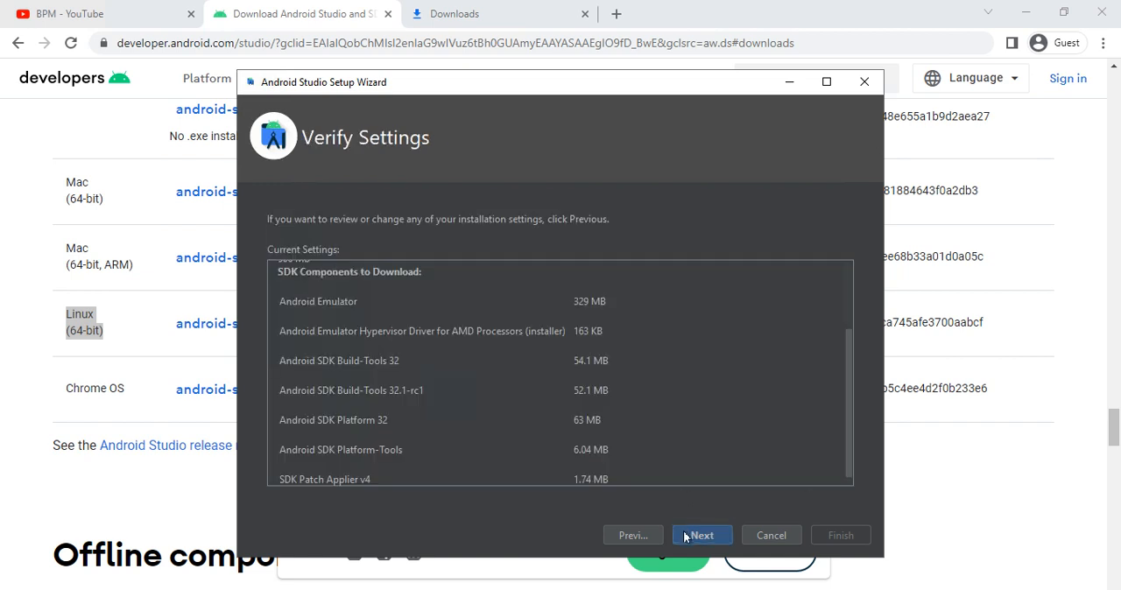
# - Proceed from the verified settings to the License Agreement, review the listed SDK components, and accept the android-sdk-license
pyautogui.doubleClick(377, 83)
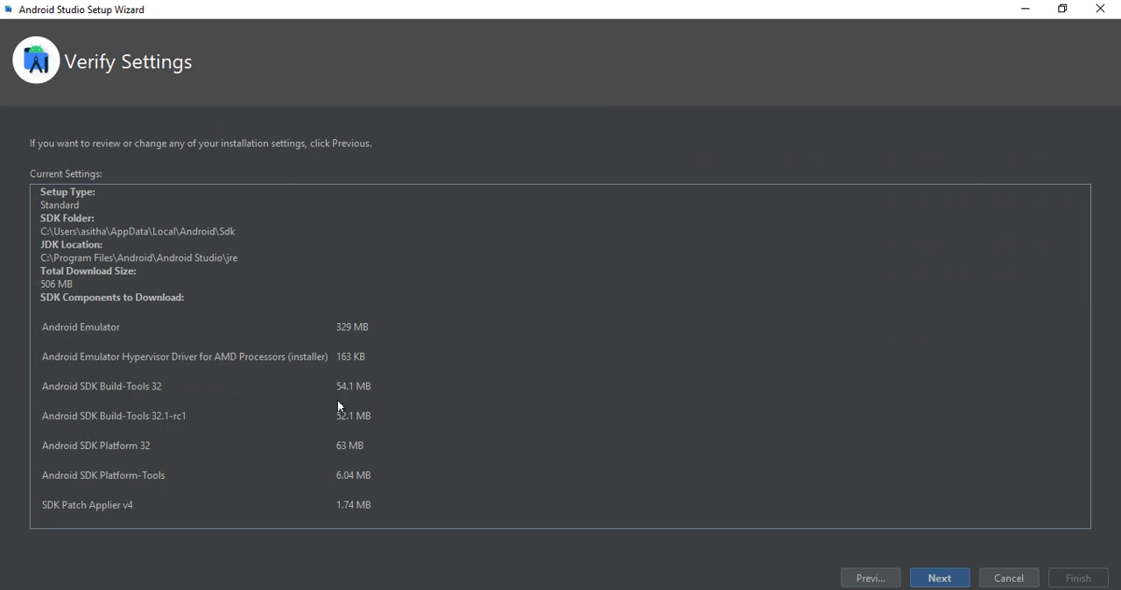
pyautogui.click(926, 581)
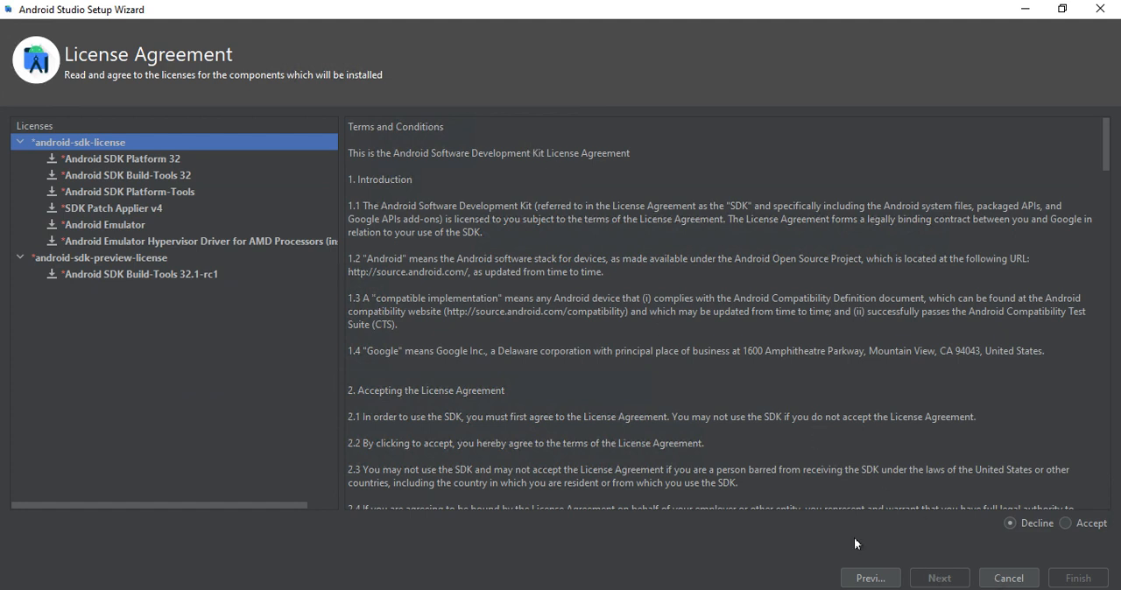
pyautogui.click(150, 158)
pyautogui.click(138, 179)
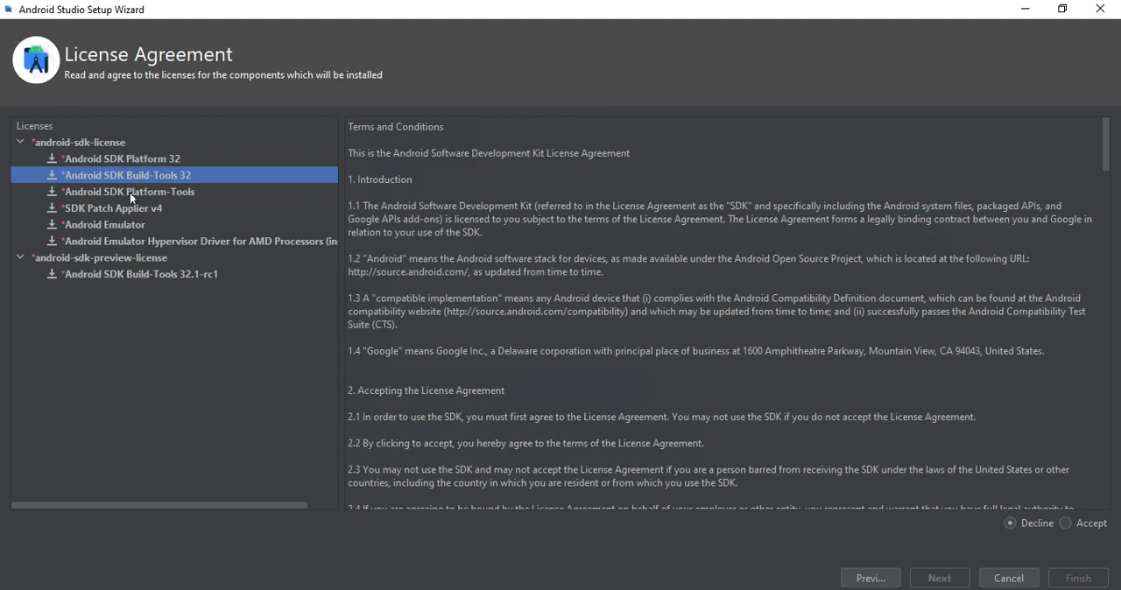
pyautogui.click(129, 193)
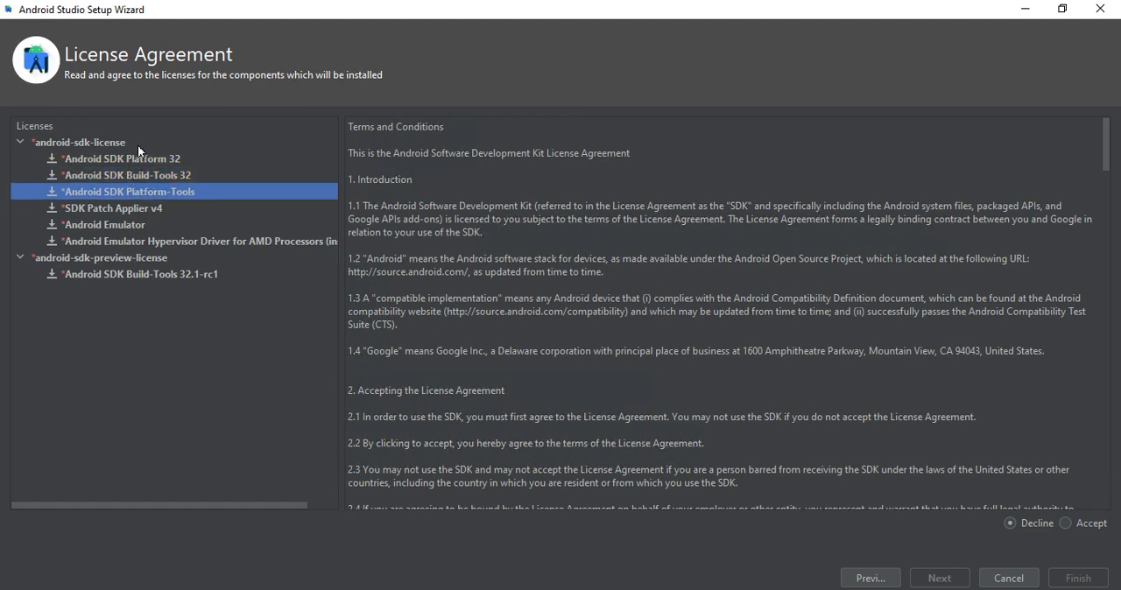
pyautogui.click(126, 224)
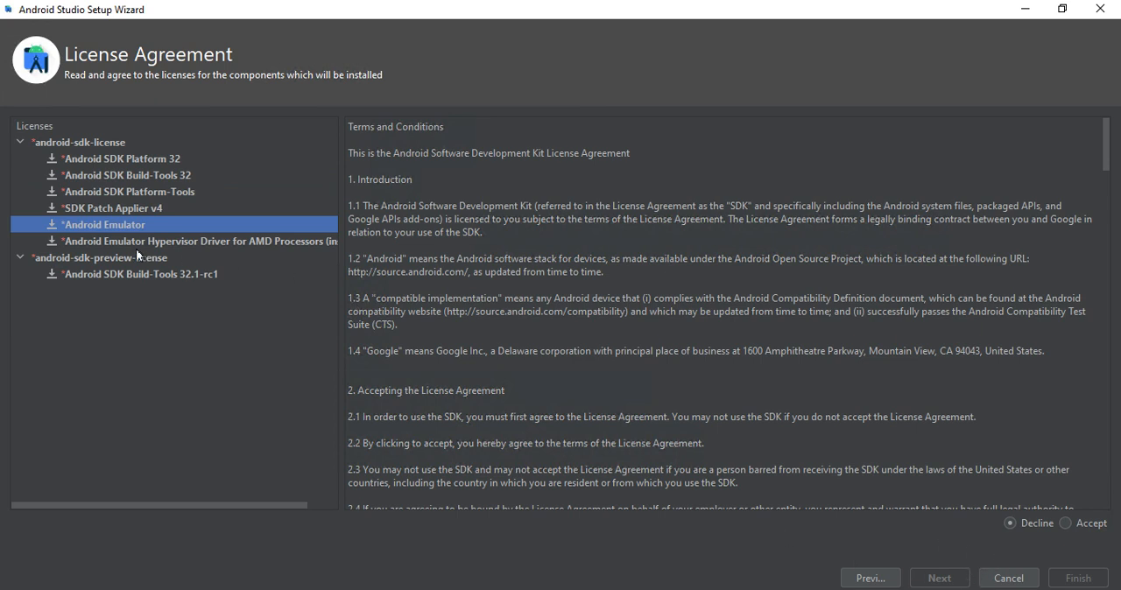
pyautogui.click(121, 274)
pyautogui.click(126, 226)
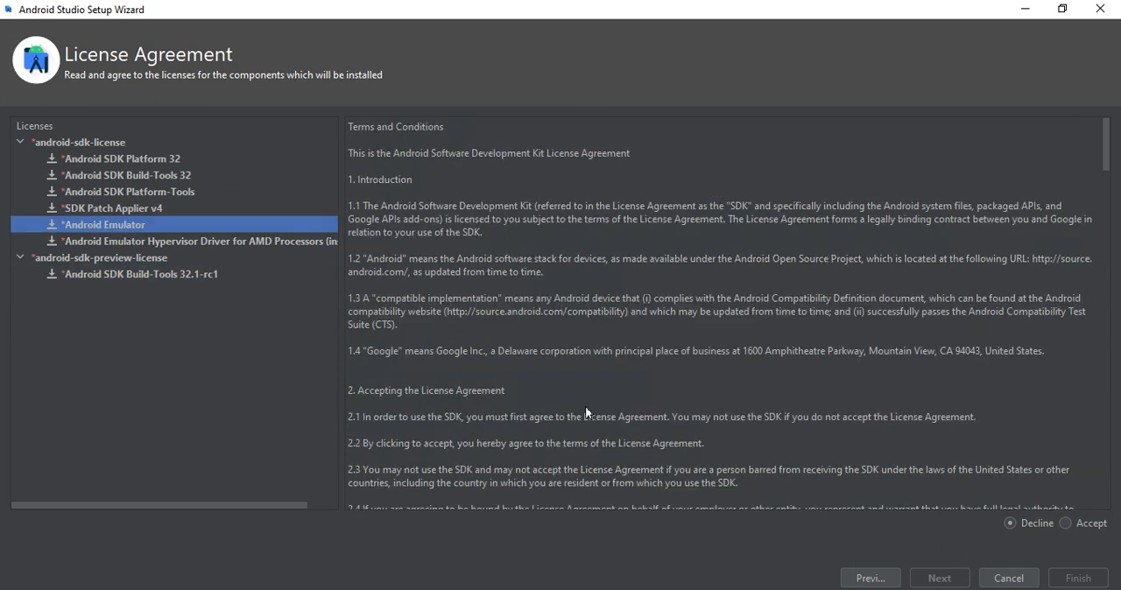
pyautogui.scroll(-10, 585, 409)
pyautogui.scroll(-20, 585, 414)
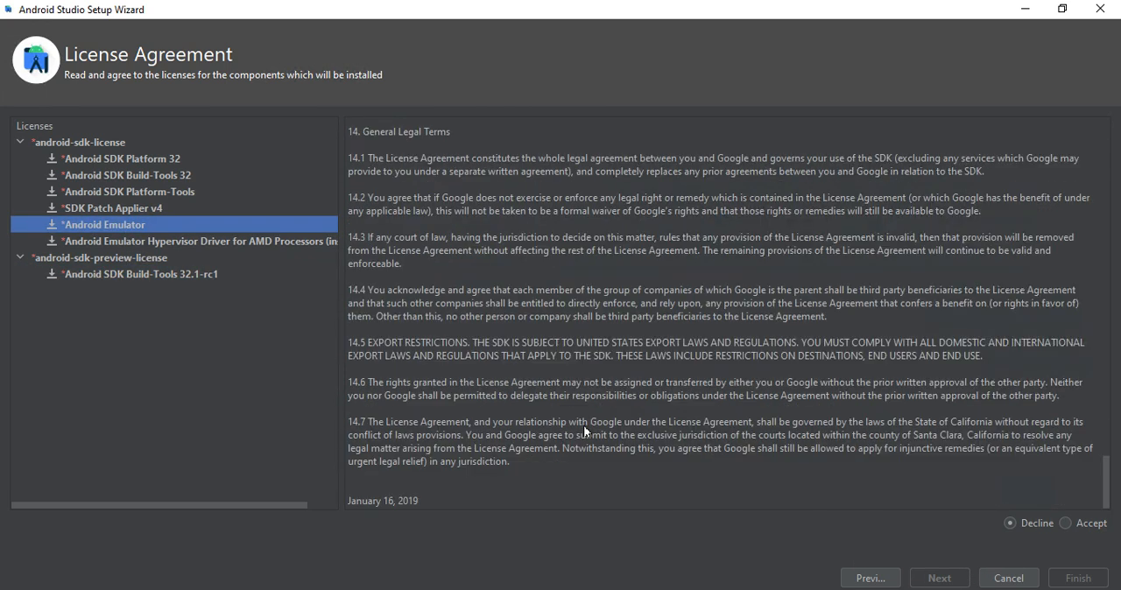
pyautogui.scroll(20, 585, 430)
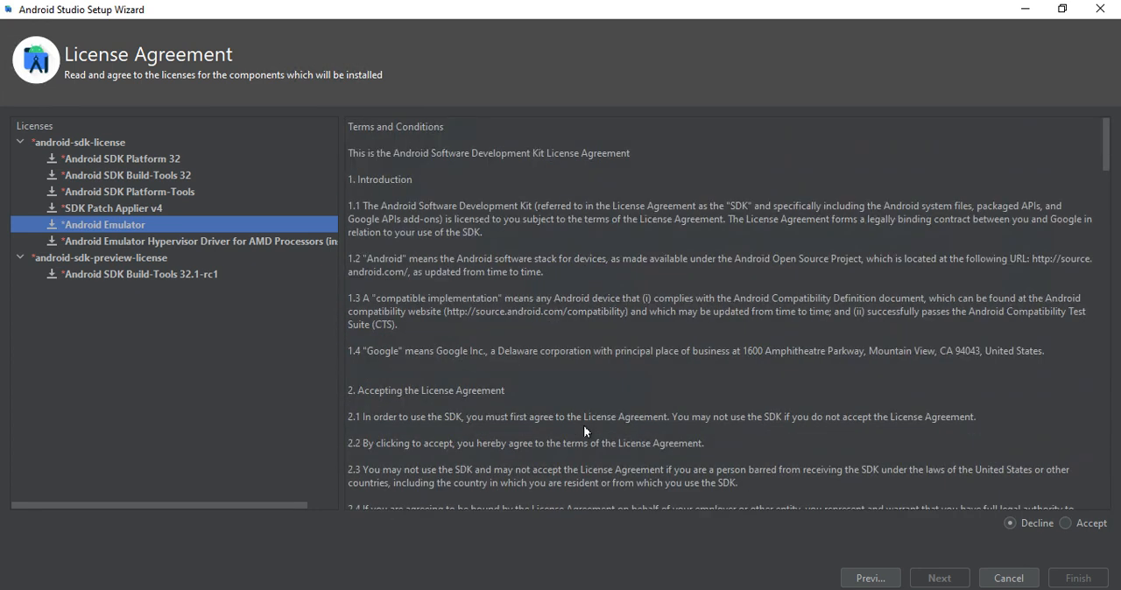
pyautogui.click(1065, 523)
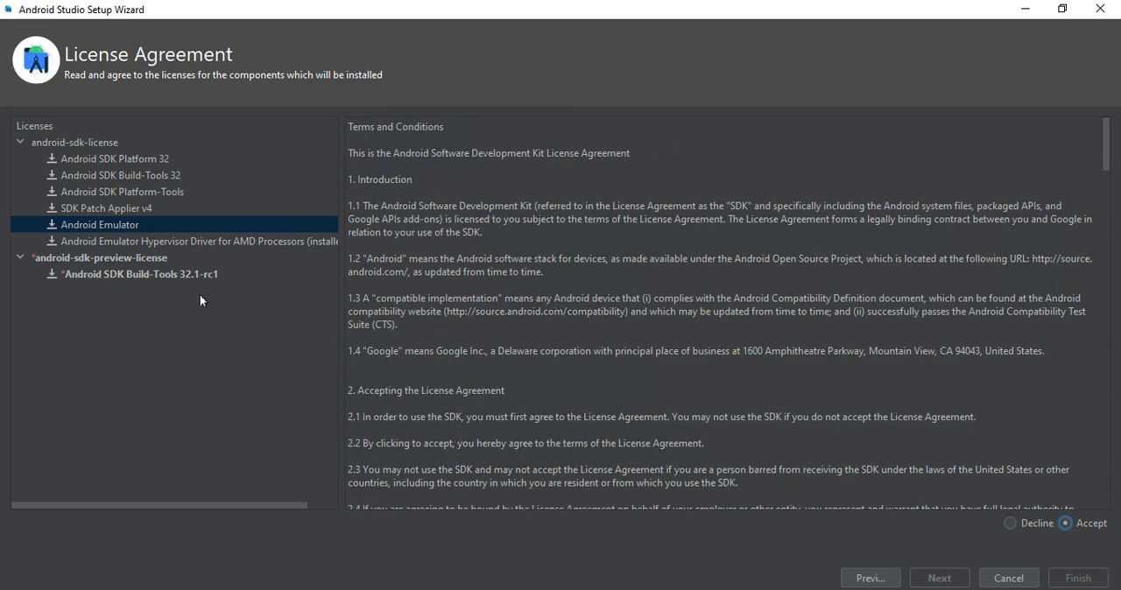
# - Accept the android-sdk-preview-license for Android SDK Build-Tools 32.1-rc1 and start downloading the SDK components
pyautogui.click(134, 229)
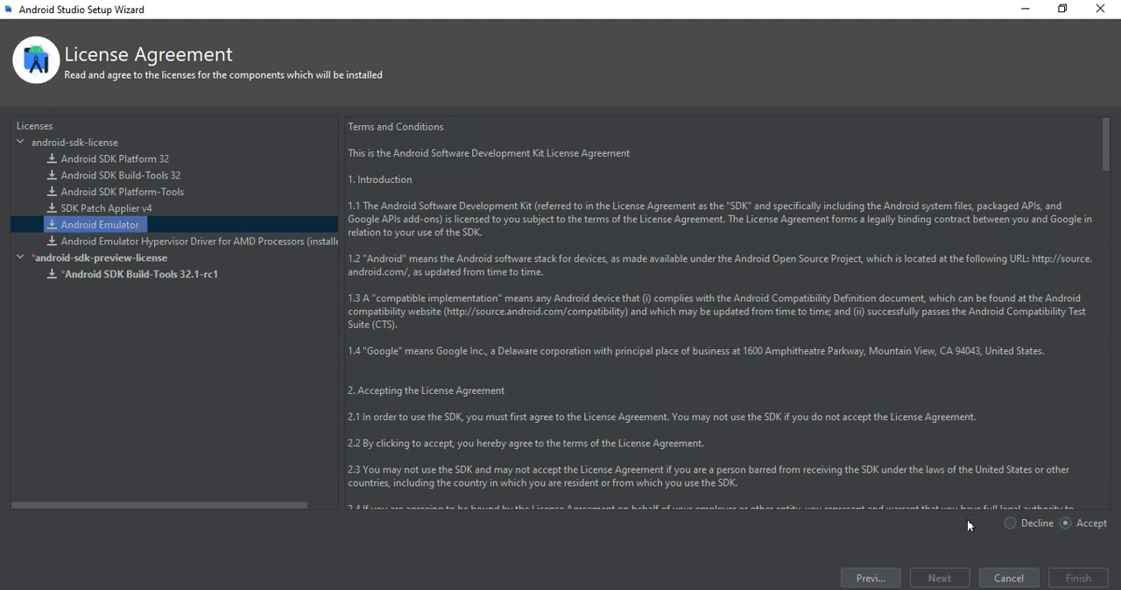
pyautogui.click(114, 158)
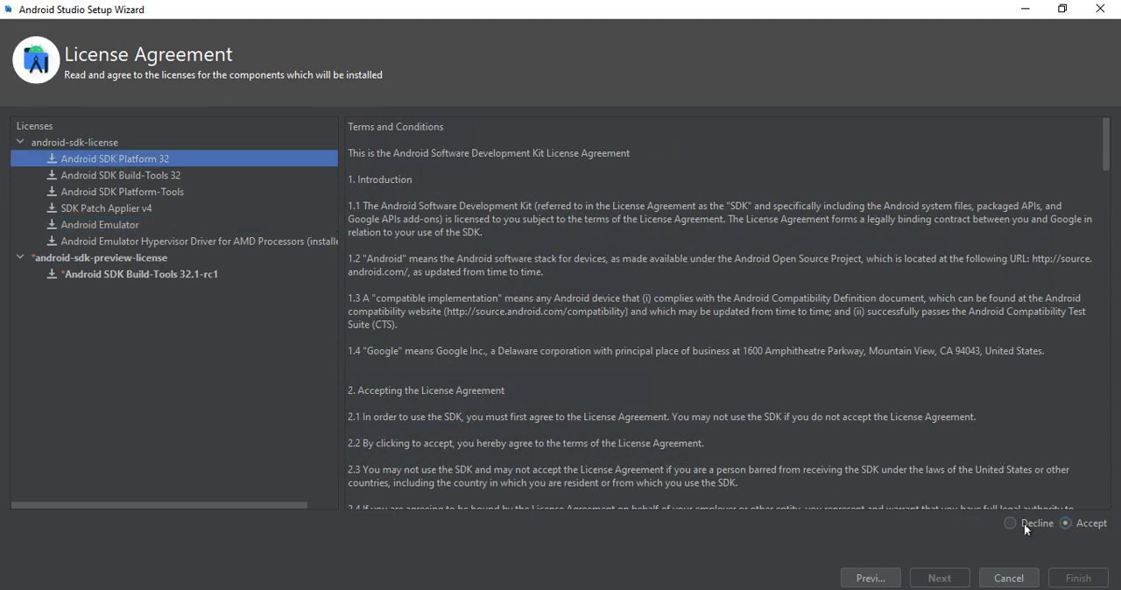
pyautogui.click(179, 172)
pyautogui.click(175, 190)
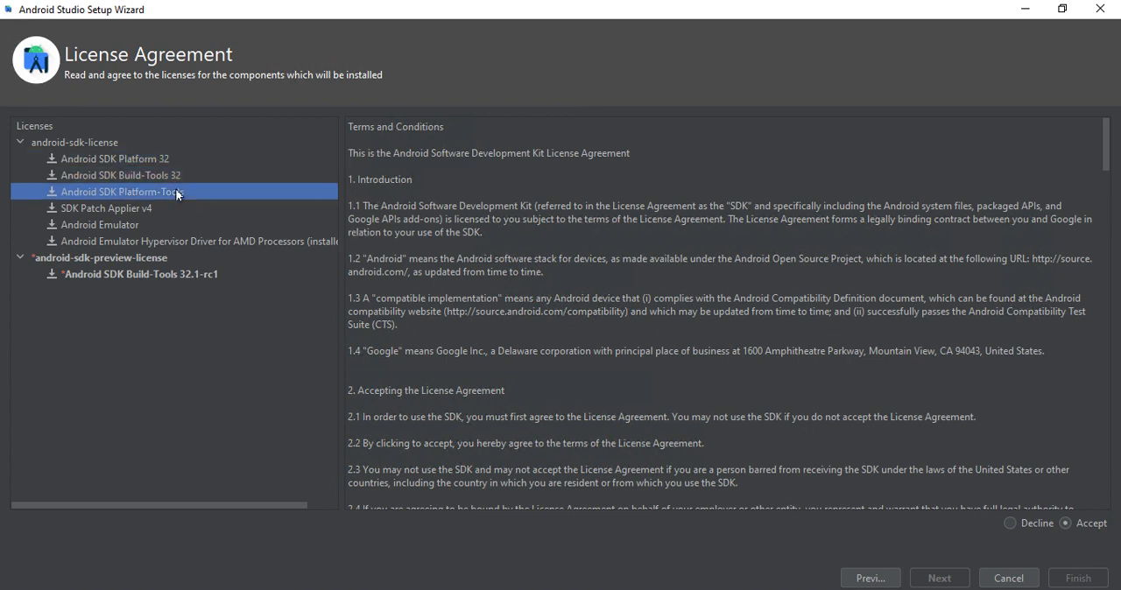
pyautogui.click(161, 210)
pyautogui.click(142, 228)
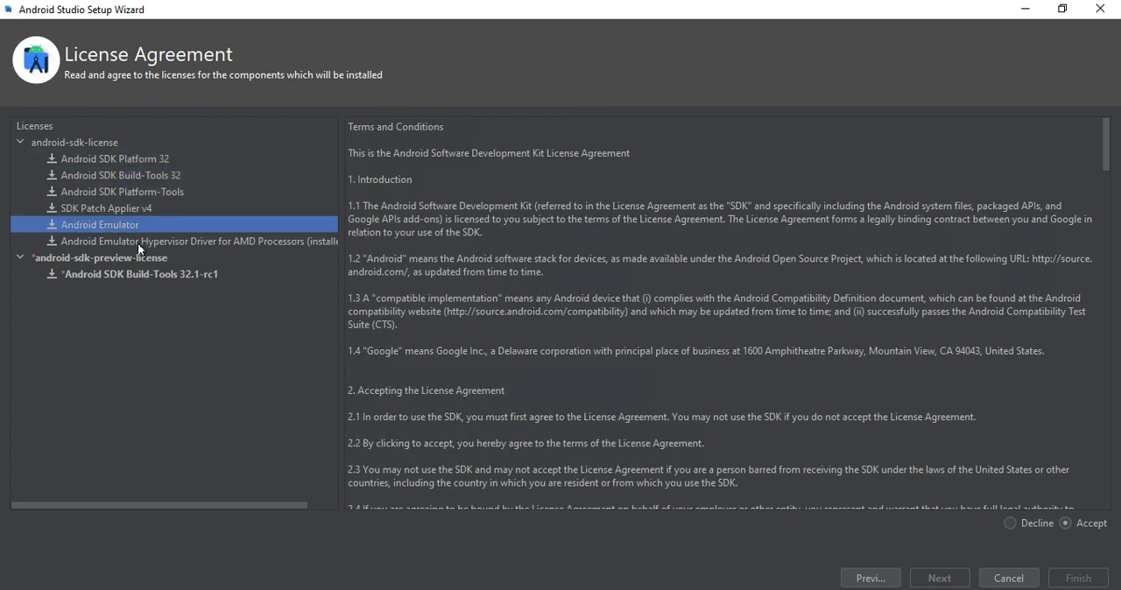
pyautogui.click(136, 246)
pyautogui.click(131, 272)
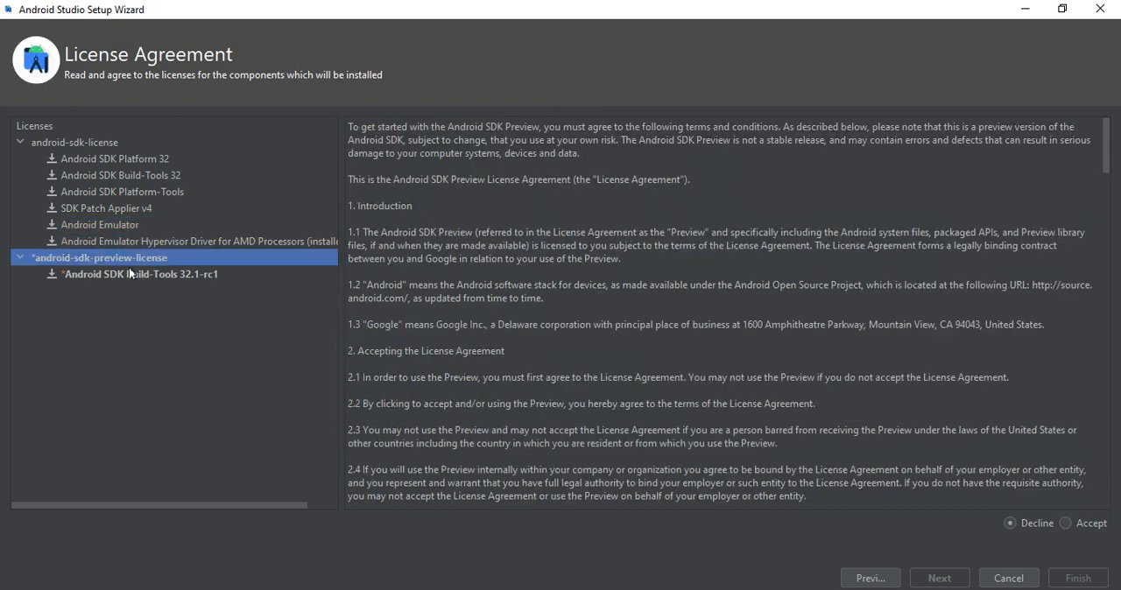
pyautogui.click(1067, 523)
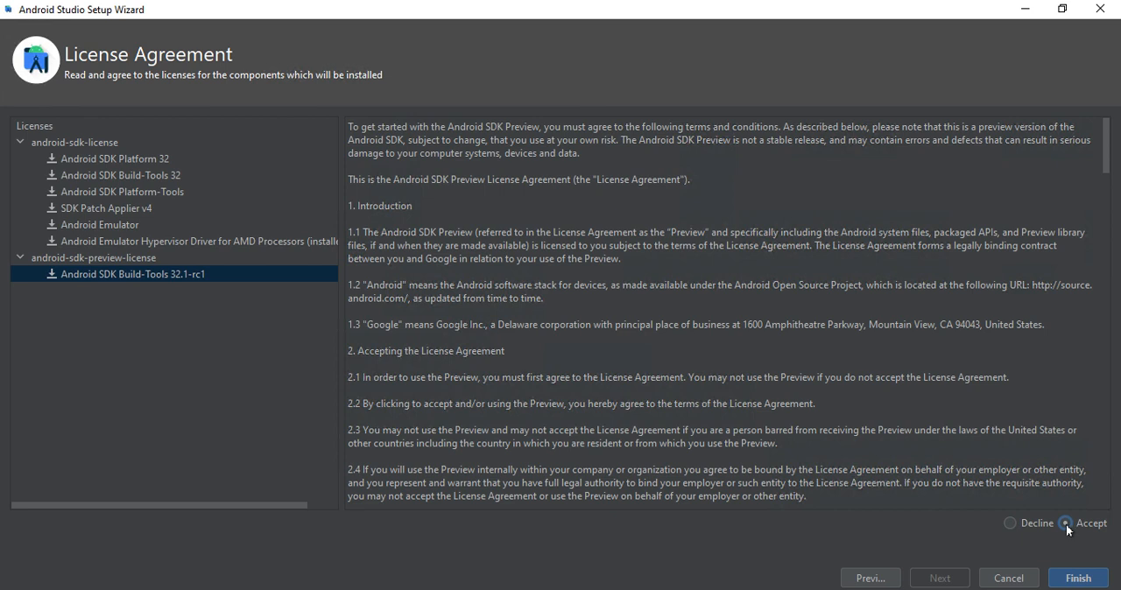
pyautogui.scroll(-10, 735, 493)
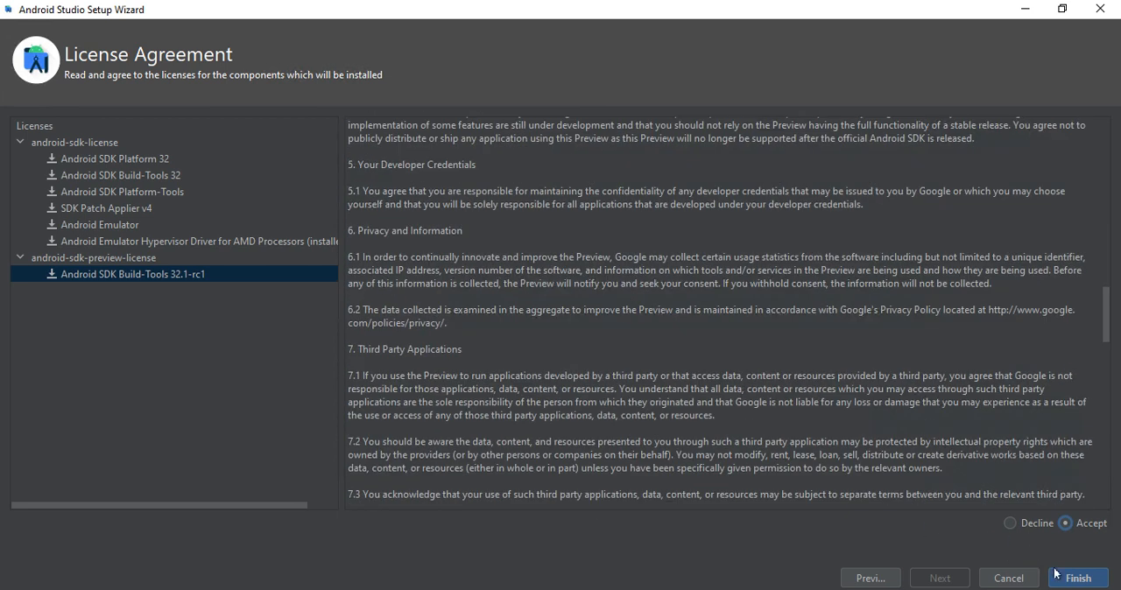
pyautogui.click(1064, 575)
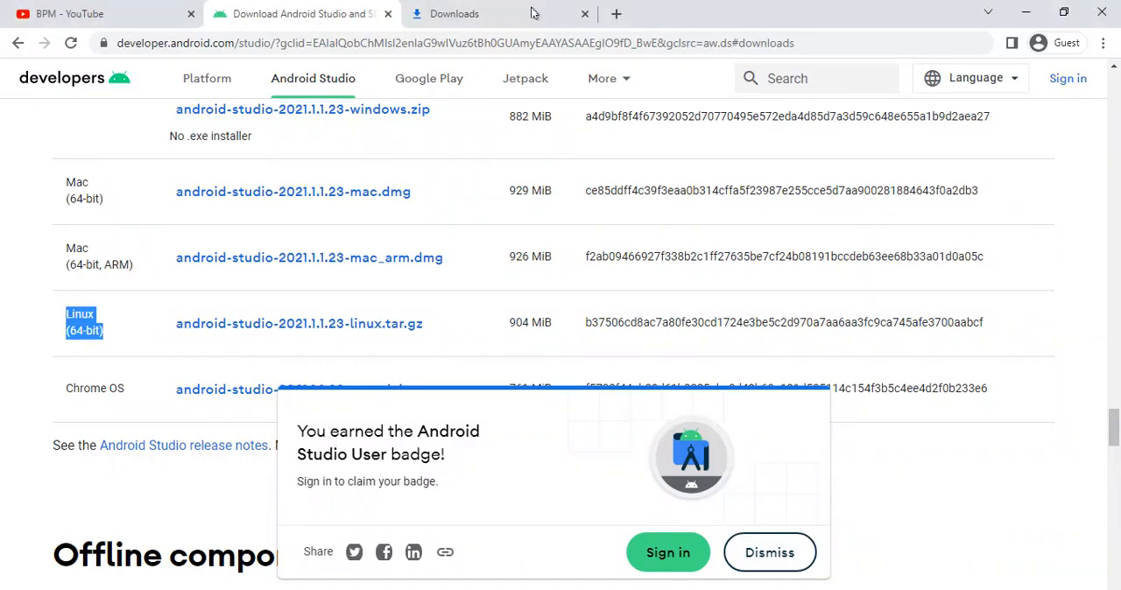
# - Switch to the browser, search for "fast" in a new tab, and run the Fast.com internet speed test
pyautogui.click(612, 17)
pyautogui.write('fast')
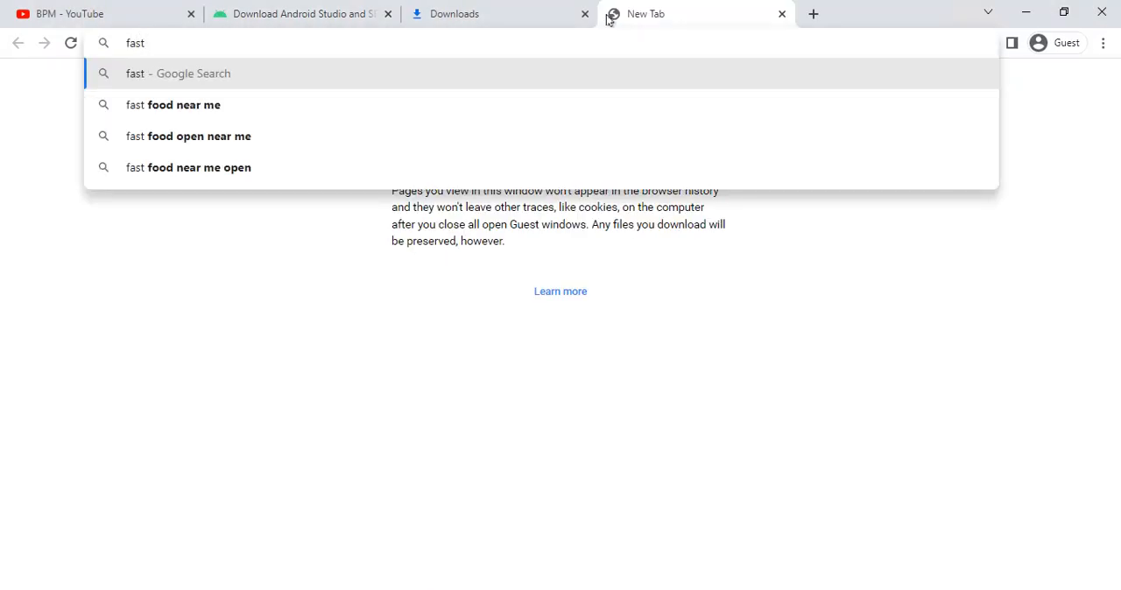
pyautogui.press('Return')
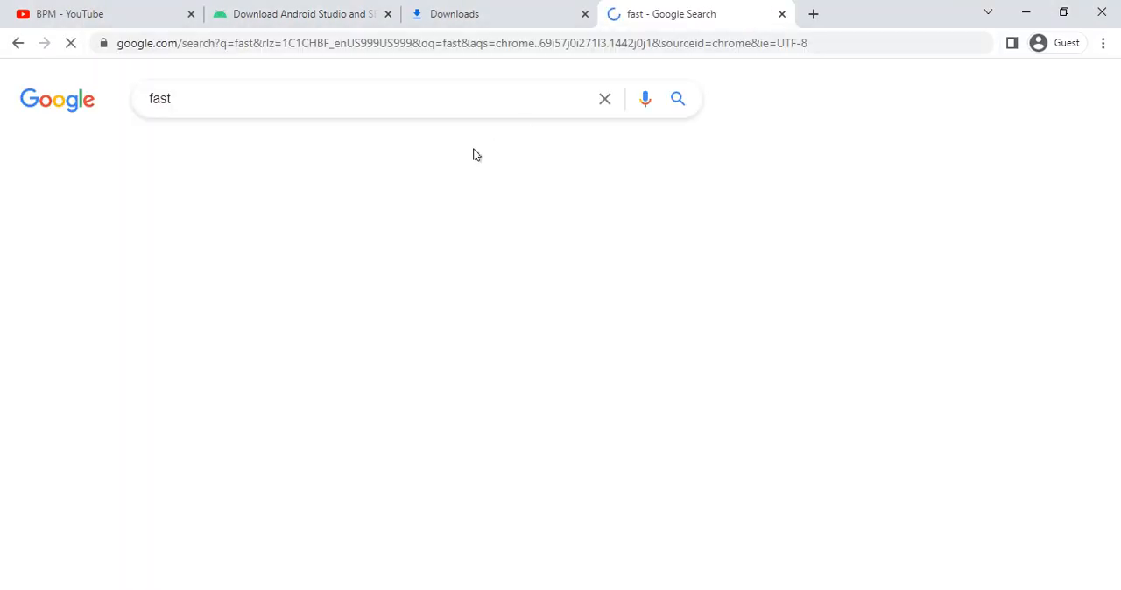
pyautogui.click(175, 300)
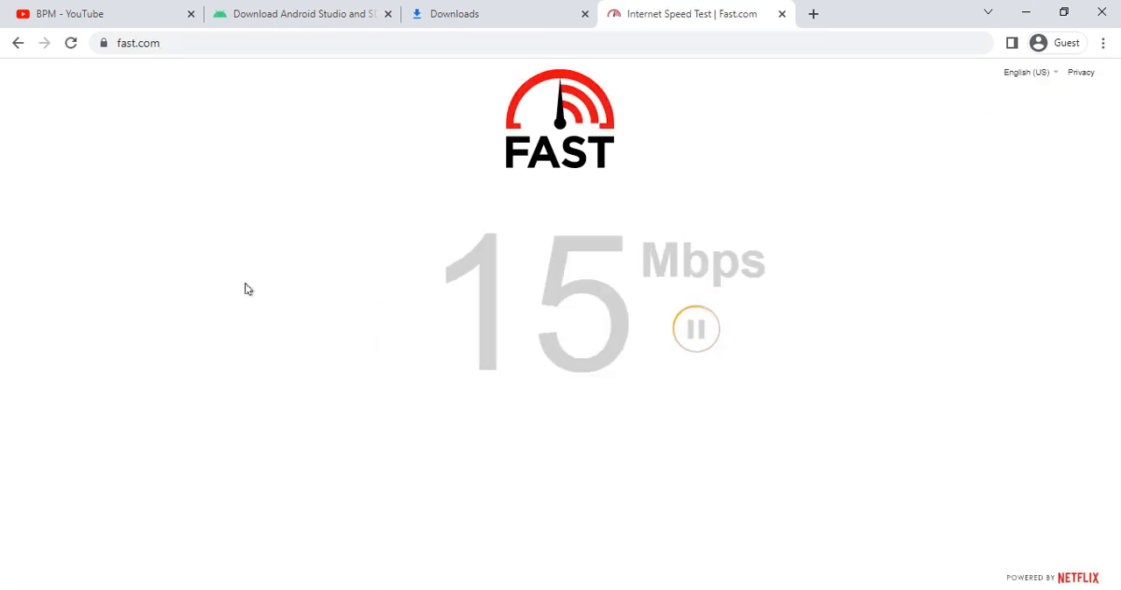
pyautogui.moveTo(767, 301); pyautogui.dragTo(838, 338)
pyautogui.click(951, 448)
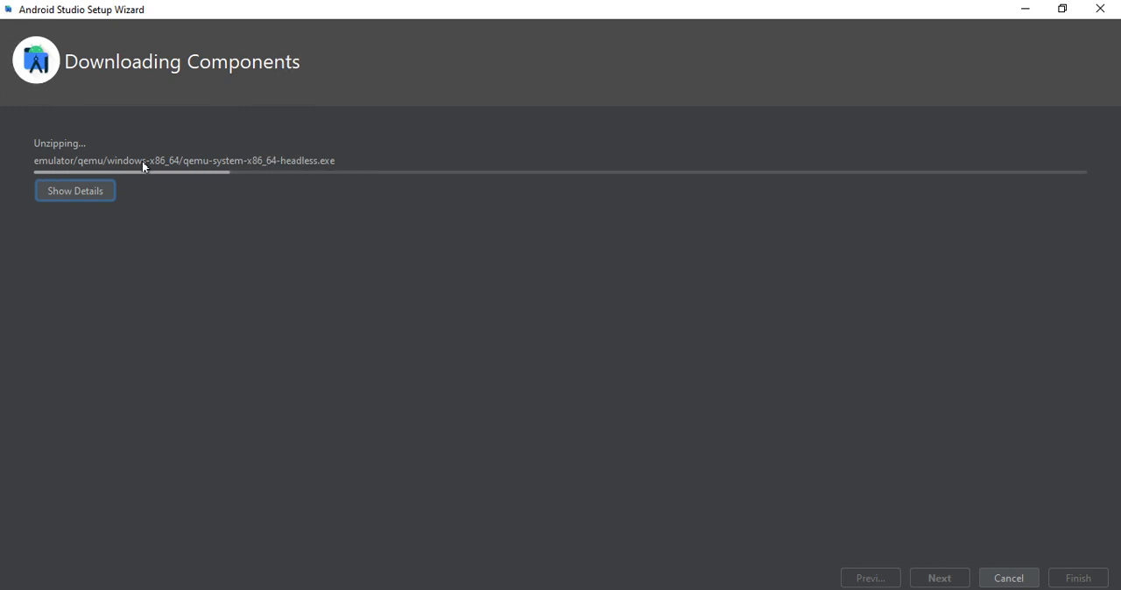
# - Show the component download details in the Android Studio Setup Wizard, review the installation log, and finish the wizard
pyautogui.click(56, 184)
pyautogui.moveTo(108, 273); pyautogui.dragTo(438, 340)
pyautogui.click(309, 388)
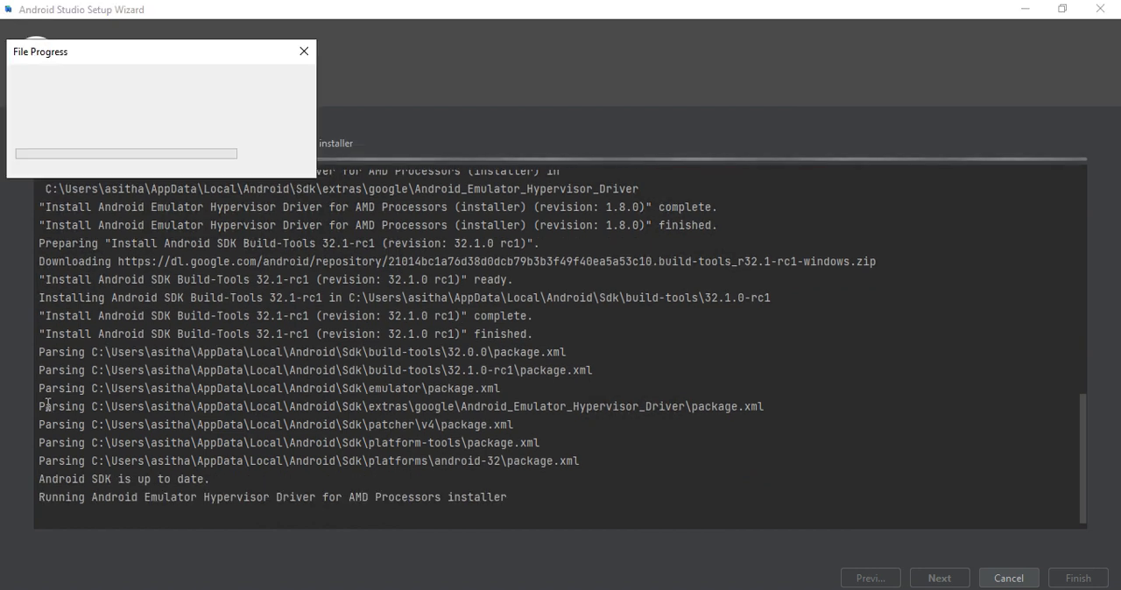
pyautogui.moveTo(45, 406); pyautogui.dragTo(263, 423)
pyautogui.click(263, 421)
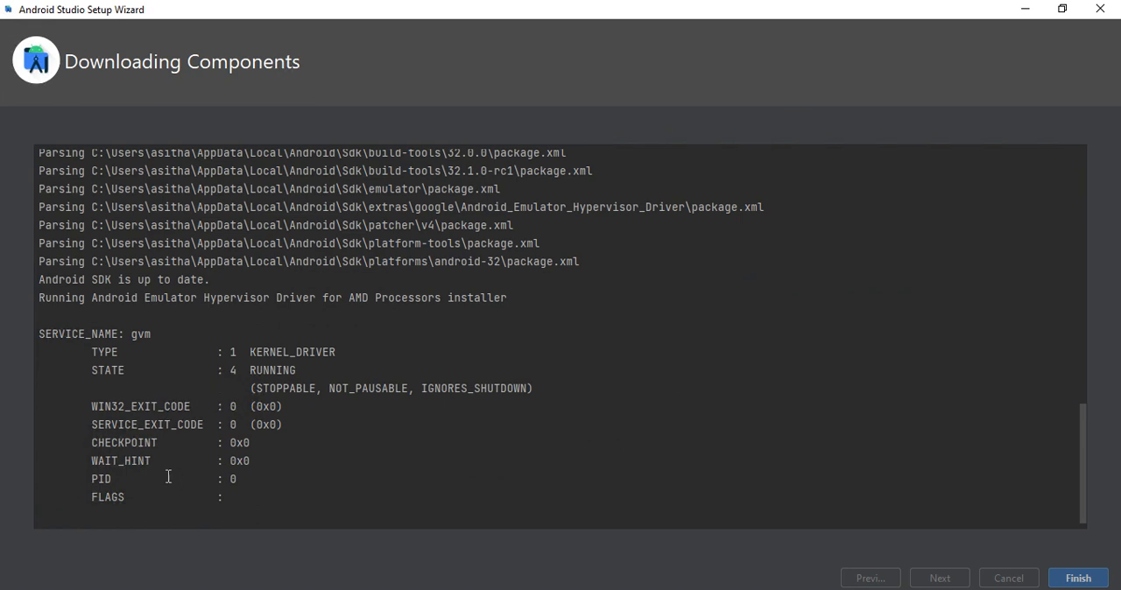
pyautogui.click(1070, 578)
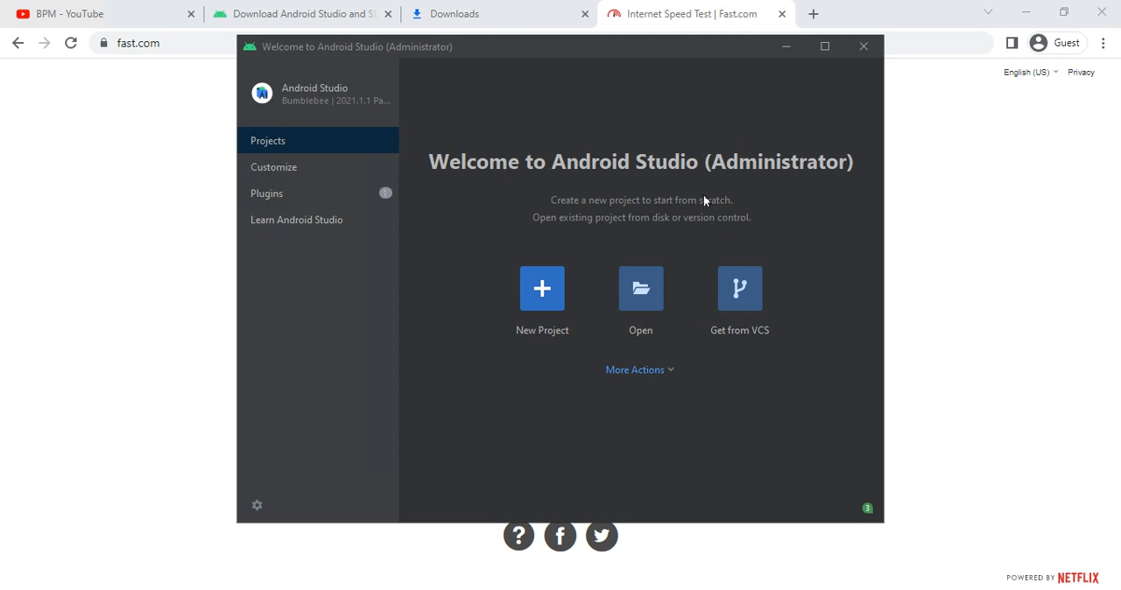
# - Maximize the Android Studio welcome window and examine its Customize, Plugins and Learn Android Studio pages, including the color theme options
pyautogui.click(824, 46)
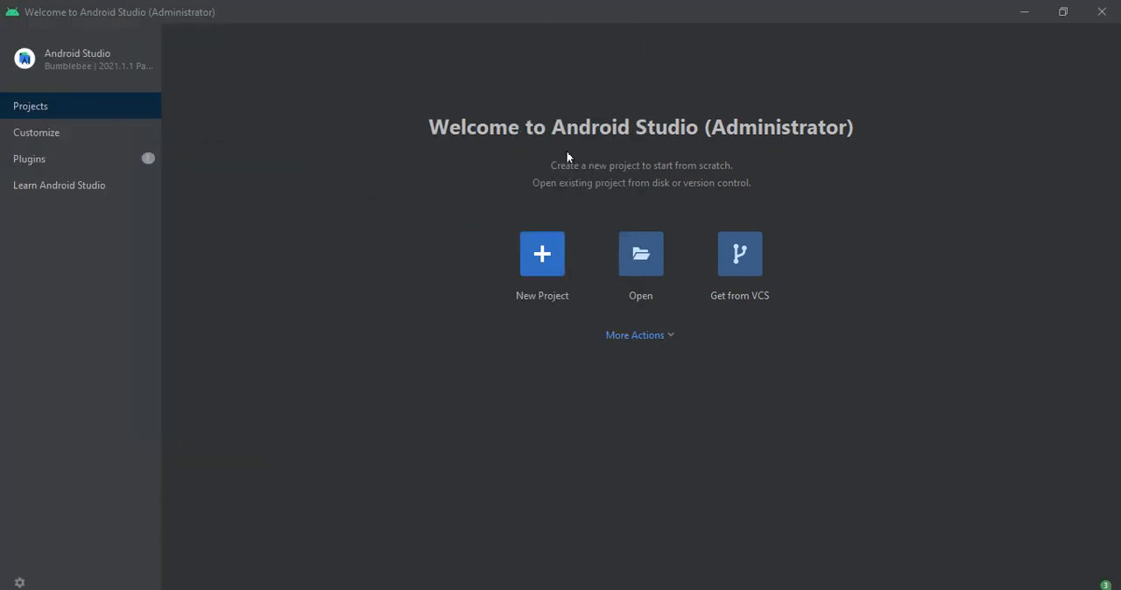
pyautogui.click(29, 134)
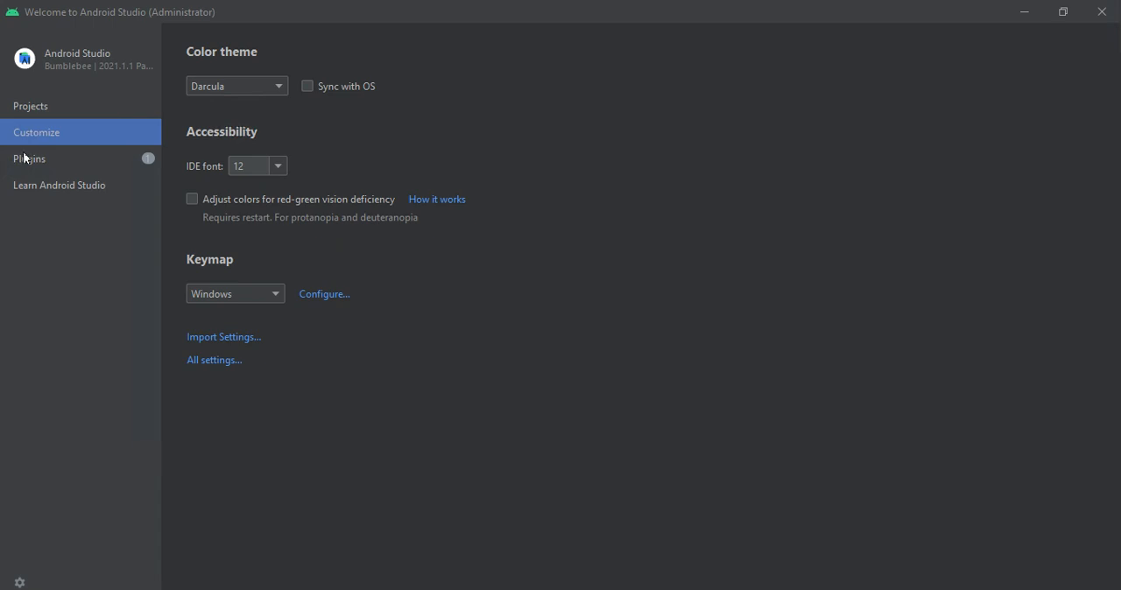
pyautogui.click(24, 159)
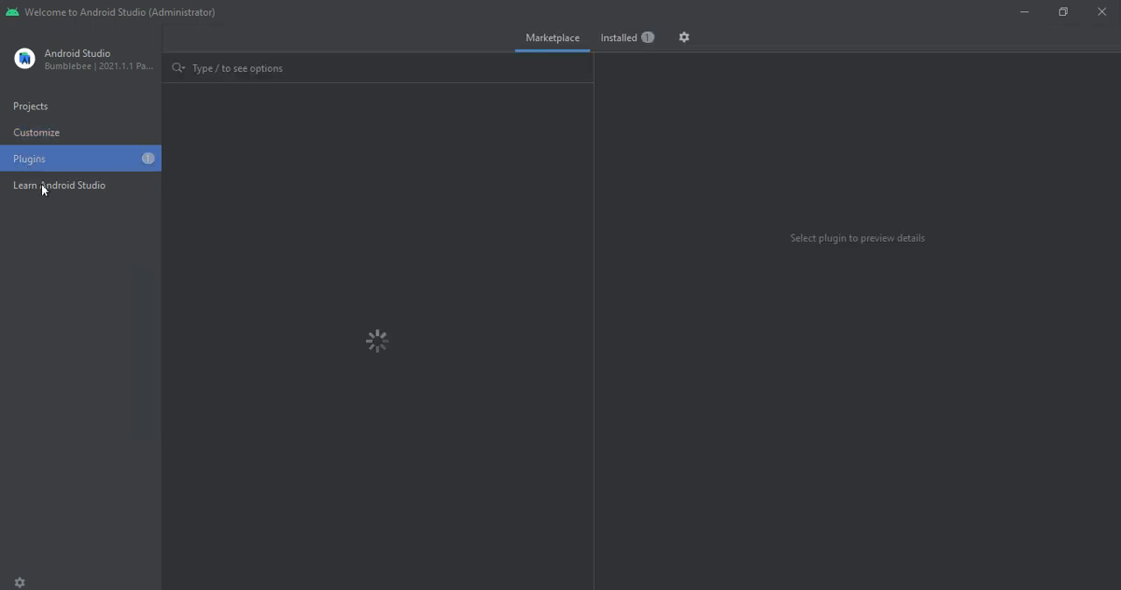
pyautogui.click(41, 188)
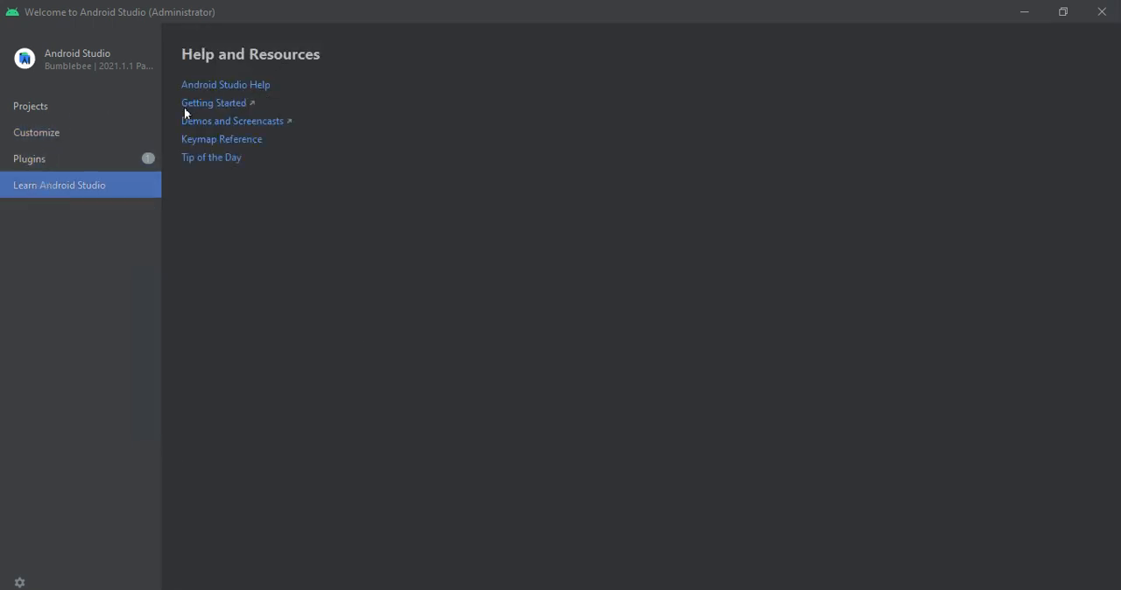
pyautogui.click(56, 137)
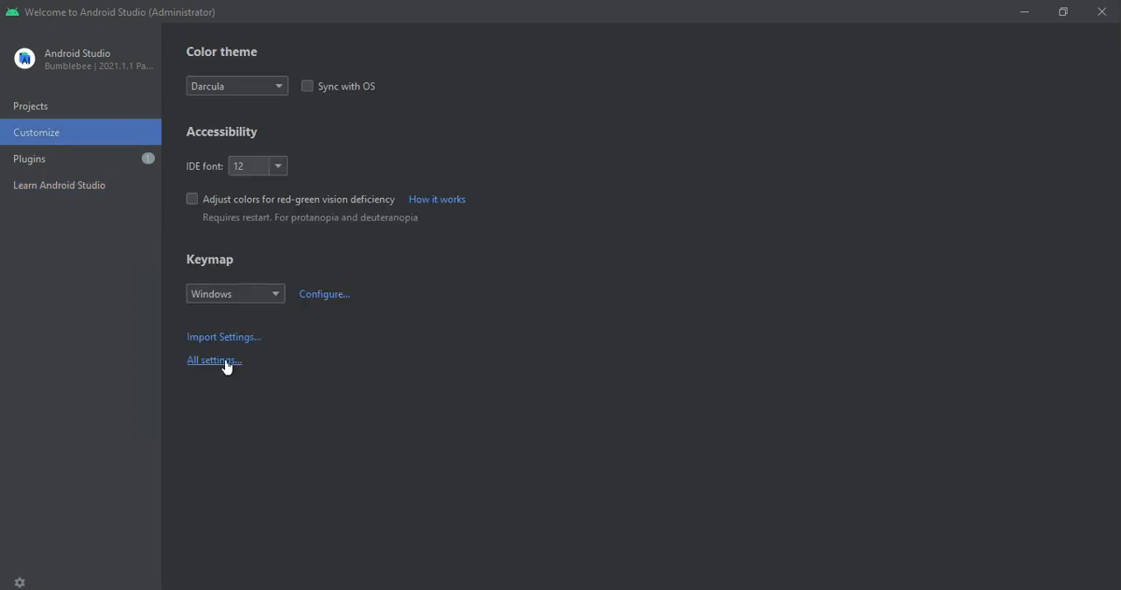
pyautogui.click(246, 86)
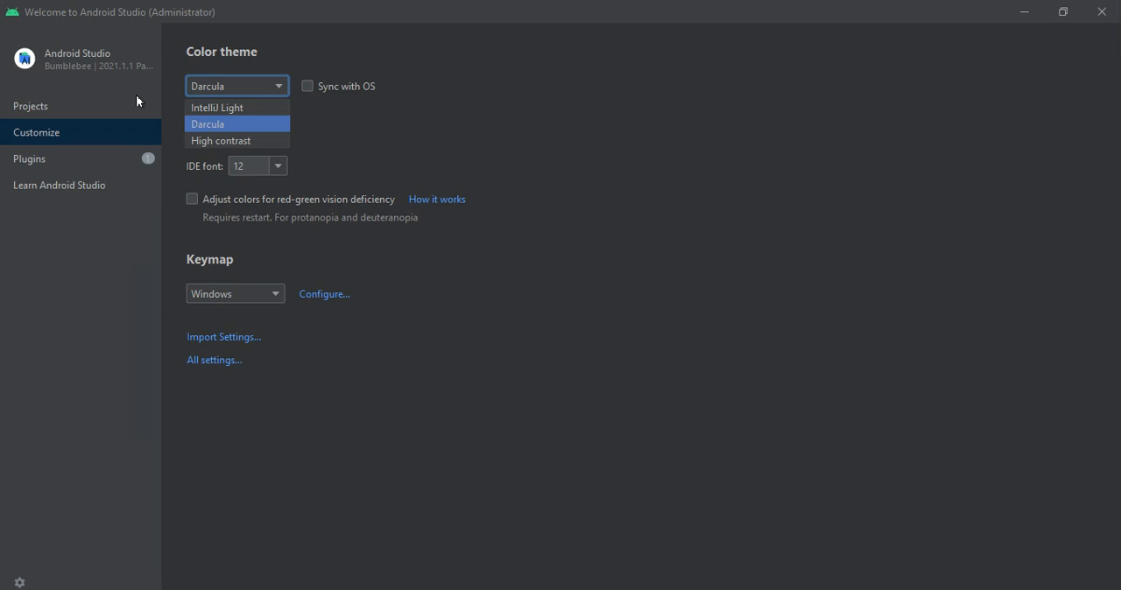
pyautogui.click(54, 114)
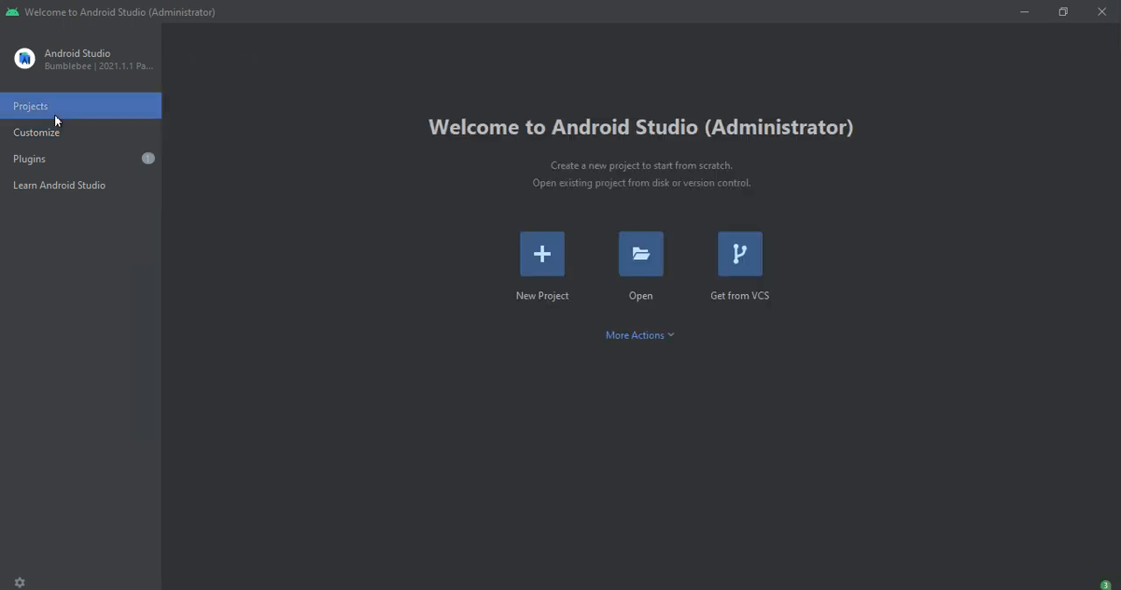
# - Create a new Empty Compose Activity project named My Application with package com.example.myapplication and minimum SDK API 21: Android 5.0 (Lollipop)
pyautogui.click(560, 255)
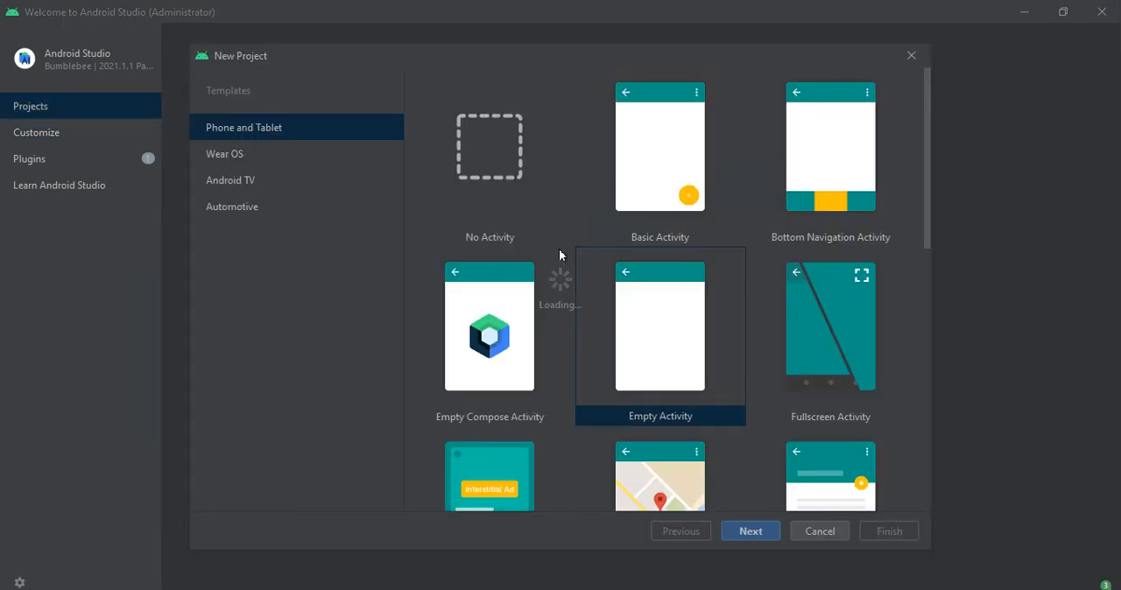
pyautogui.click(511, 330)
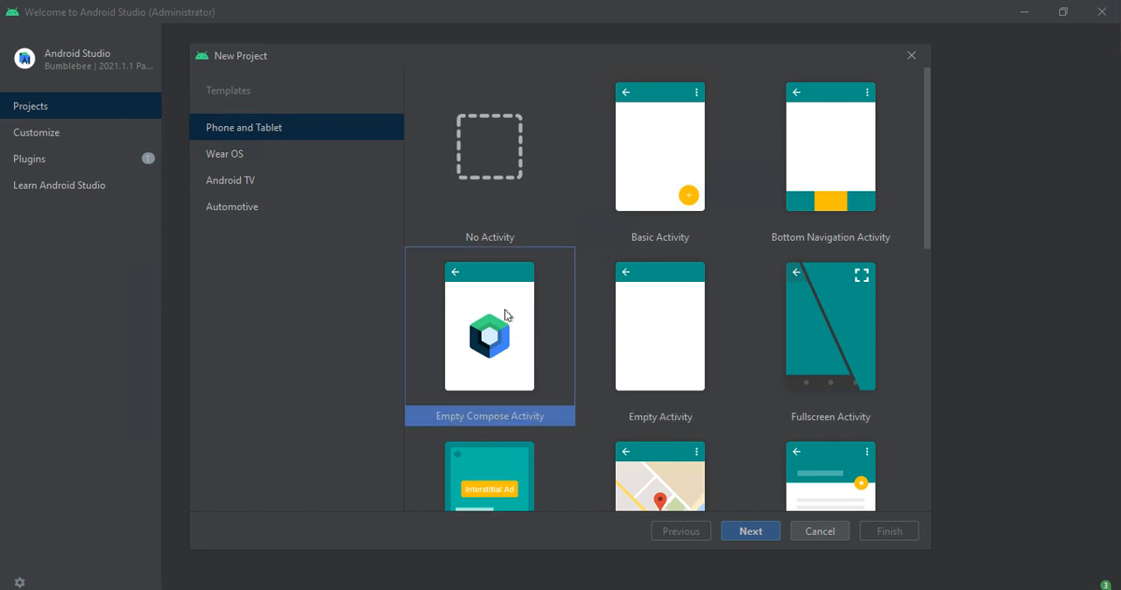
pyautogui.click(746, 525)
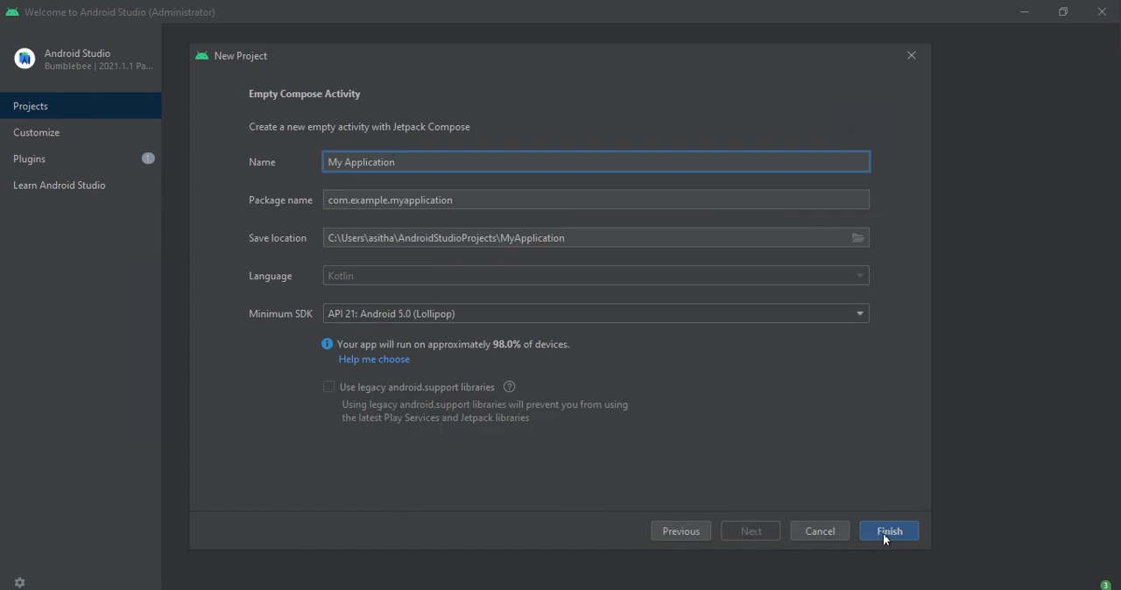
pyautogui.click(884, 533)
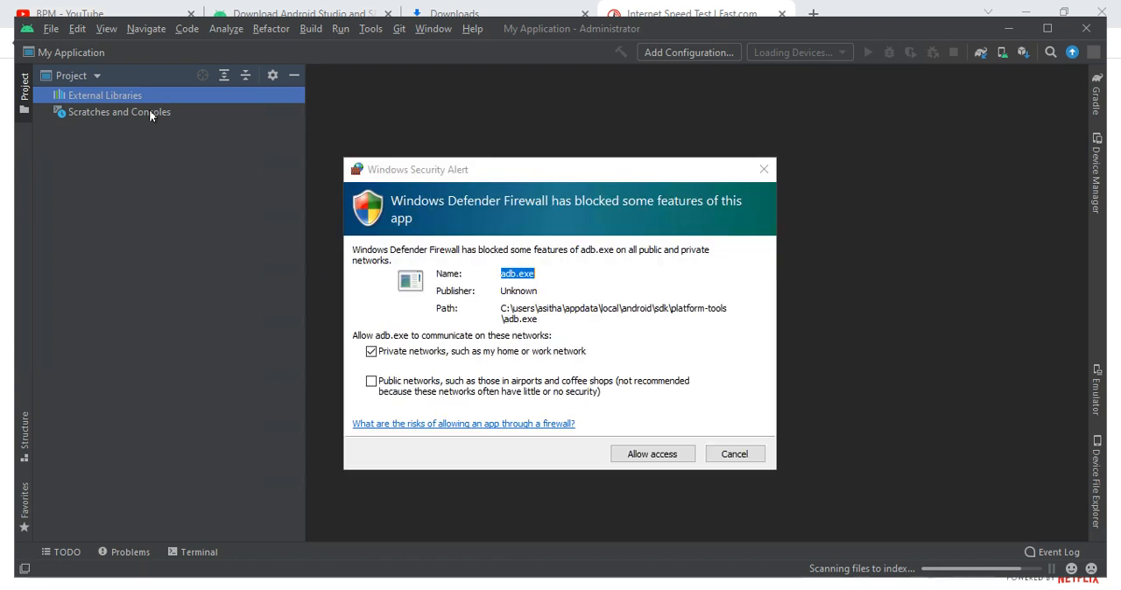
# - Allow adb.exe through Windows Defender Firewall on both private and public networks
pyautogui.click(373, 390)
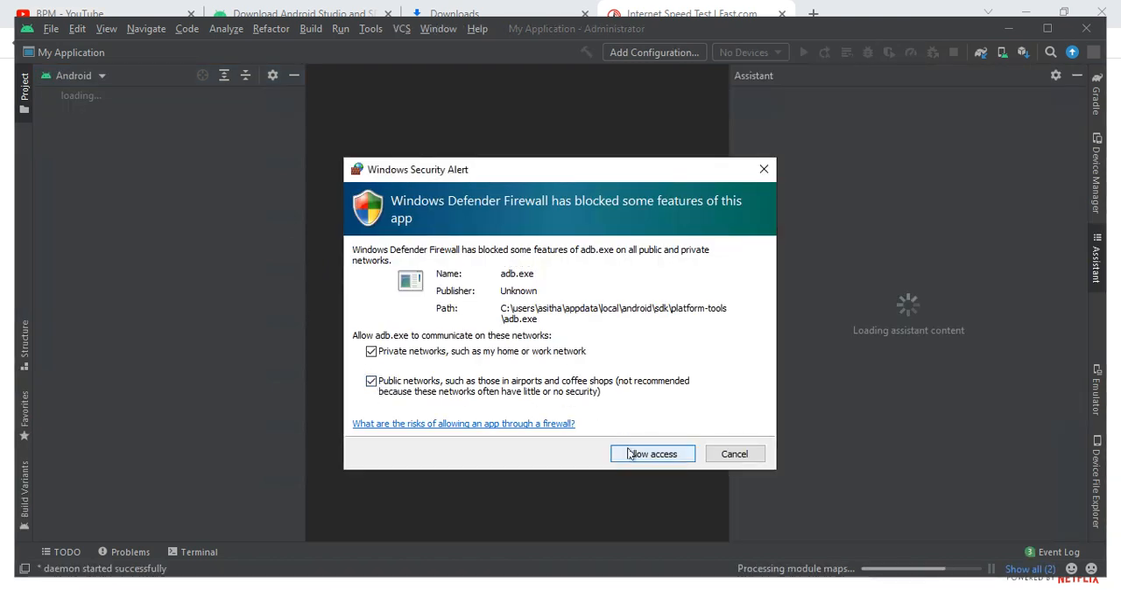
pyautogui.press('Return')
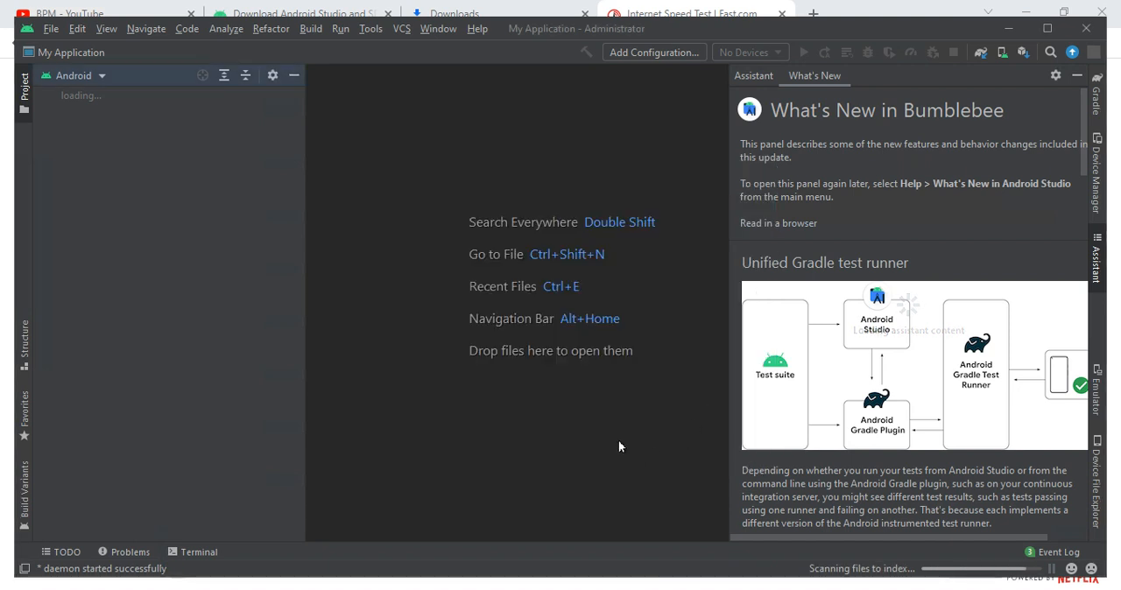
# - Look through the What's New in Bumblebee page, view another Tip of the Day, and close the tips
pyautogui.scroll(-4, 791, 321)
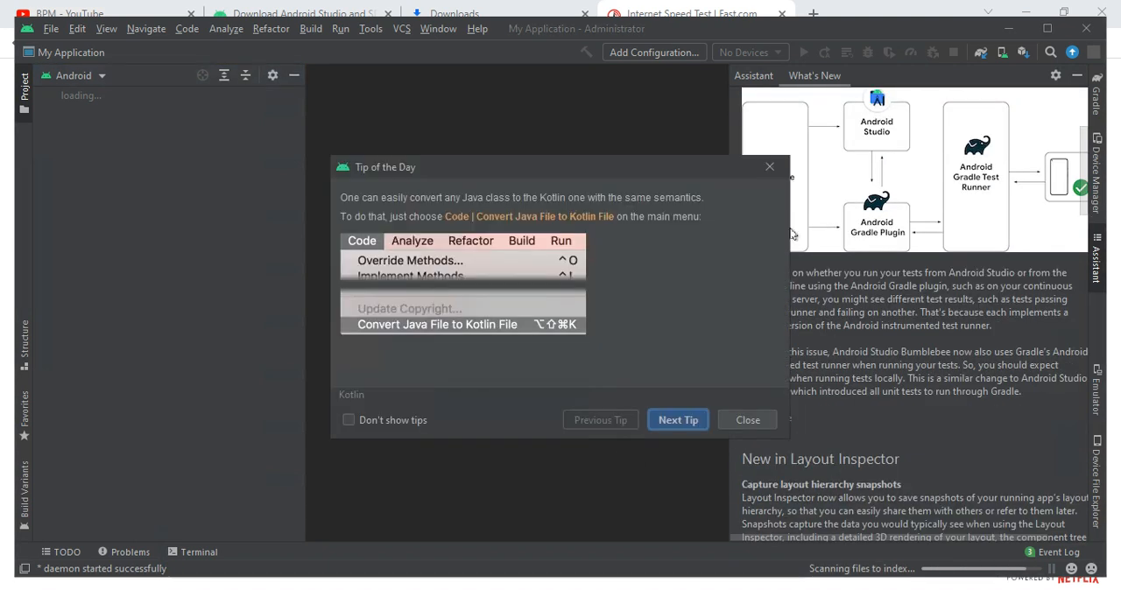
pyautogui.click(669, 418)
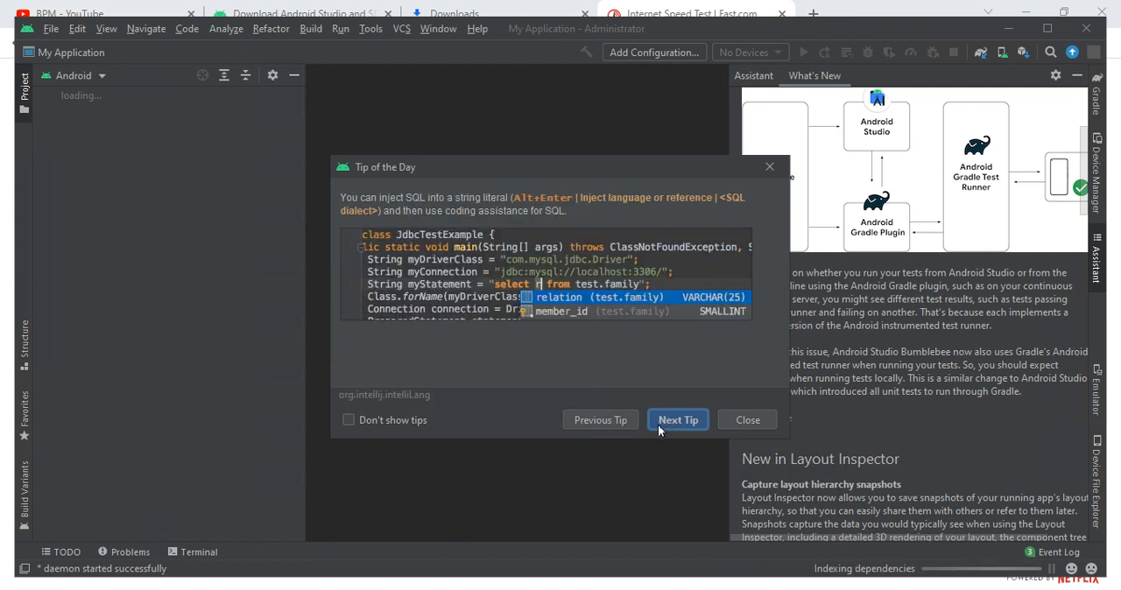
pyautogui.click(734, 418)
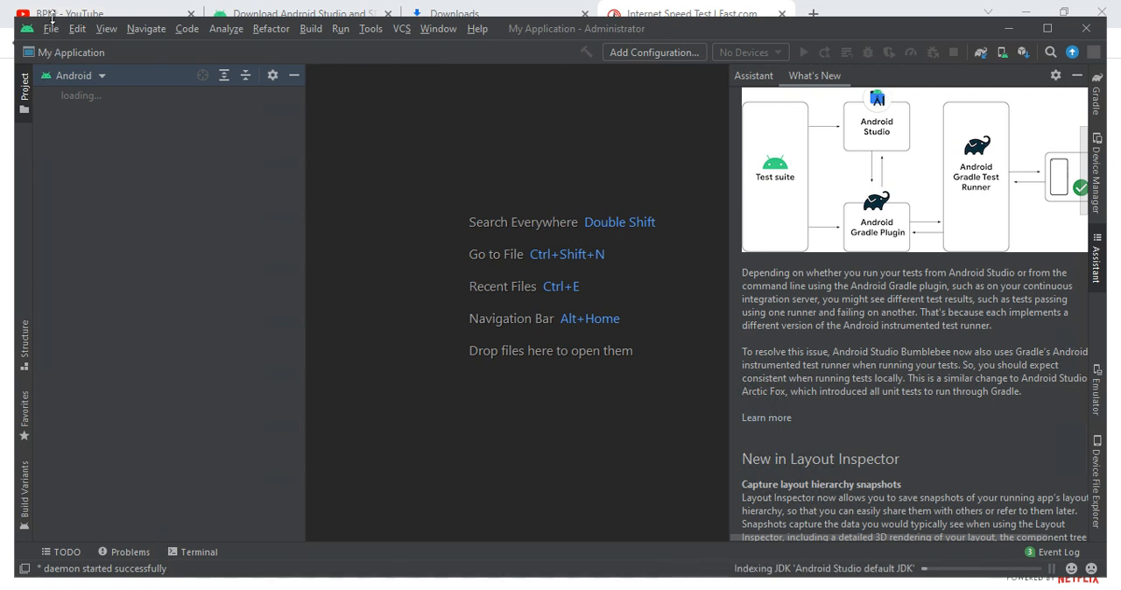
# - Switch the project view from Android to Tests and open the Device Manager
pyautogui.click(83, 74)
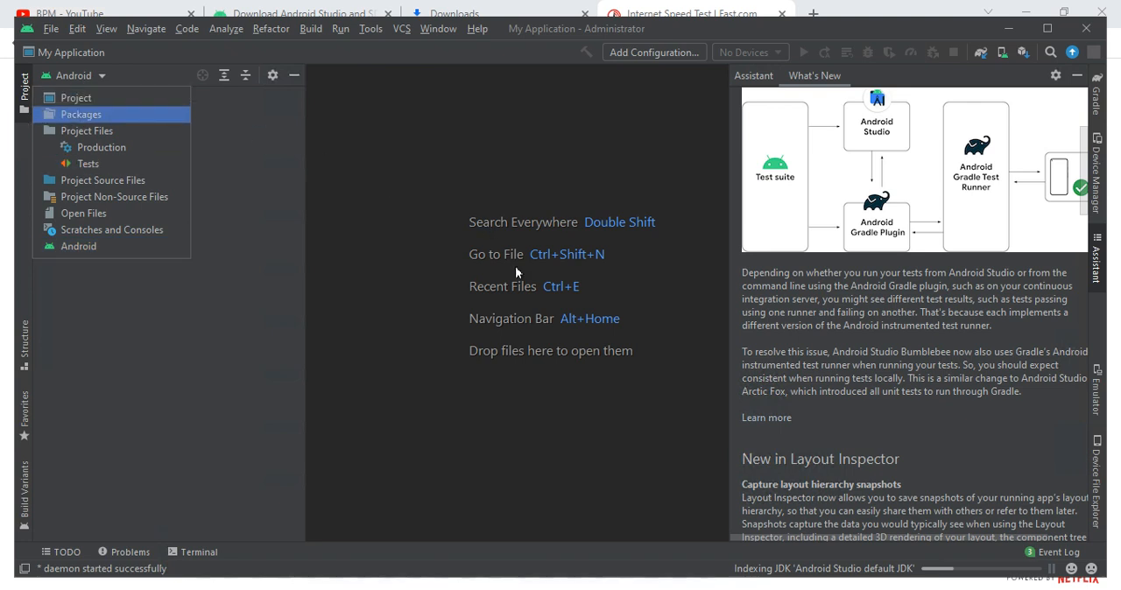
pyautogui.click(88, 163)
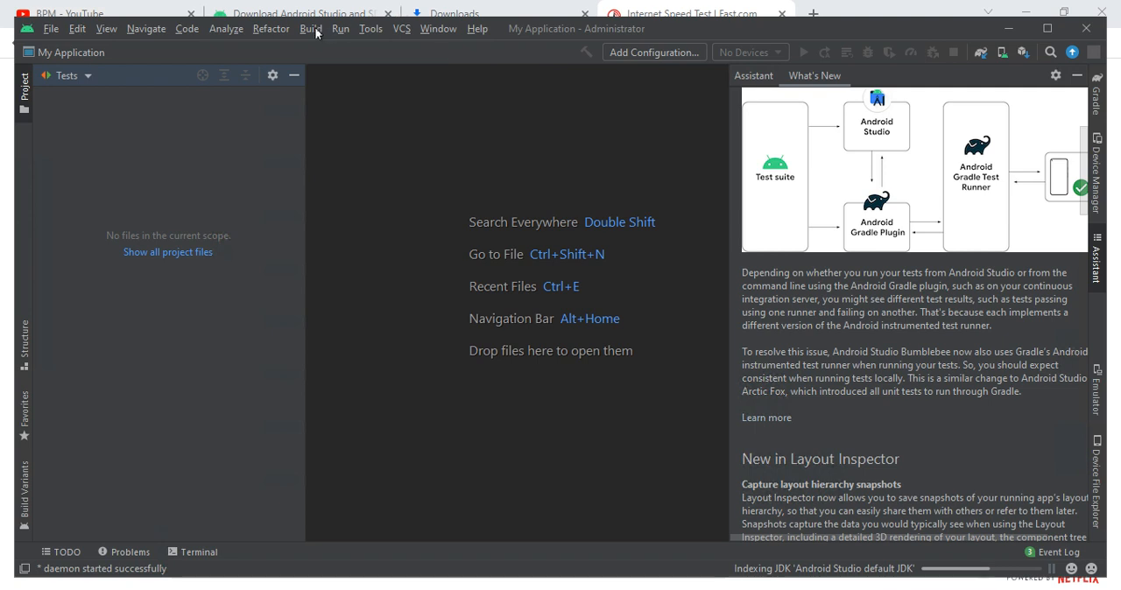
pyautogui.click(366, 32)
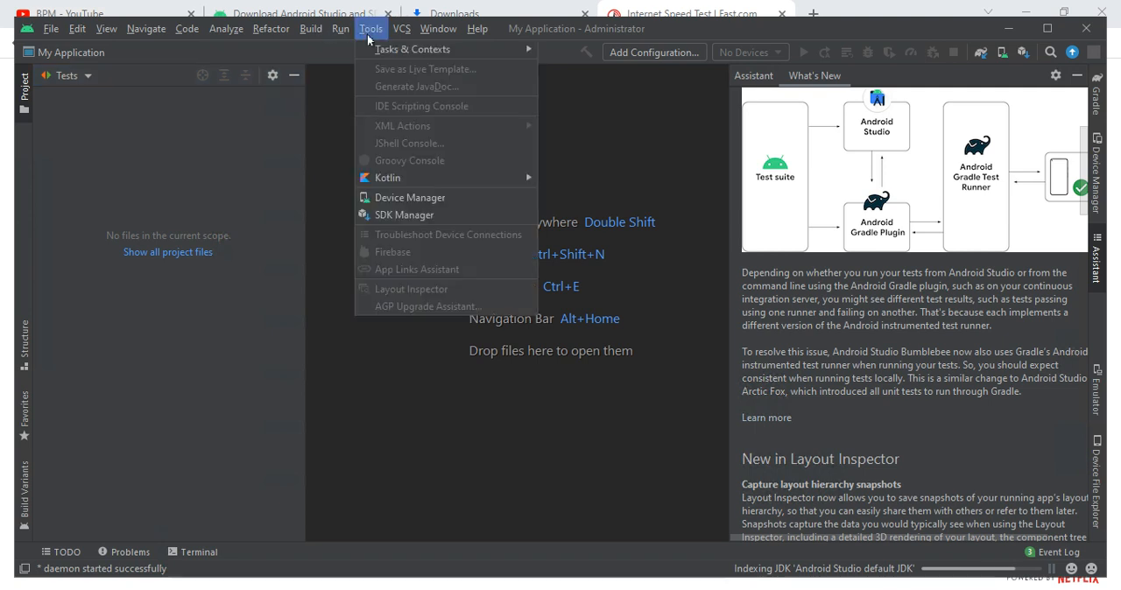
pyautogui.click(383, 198)
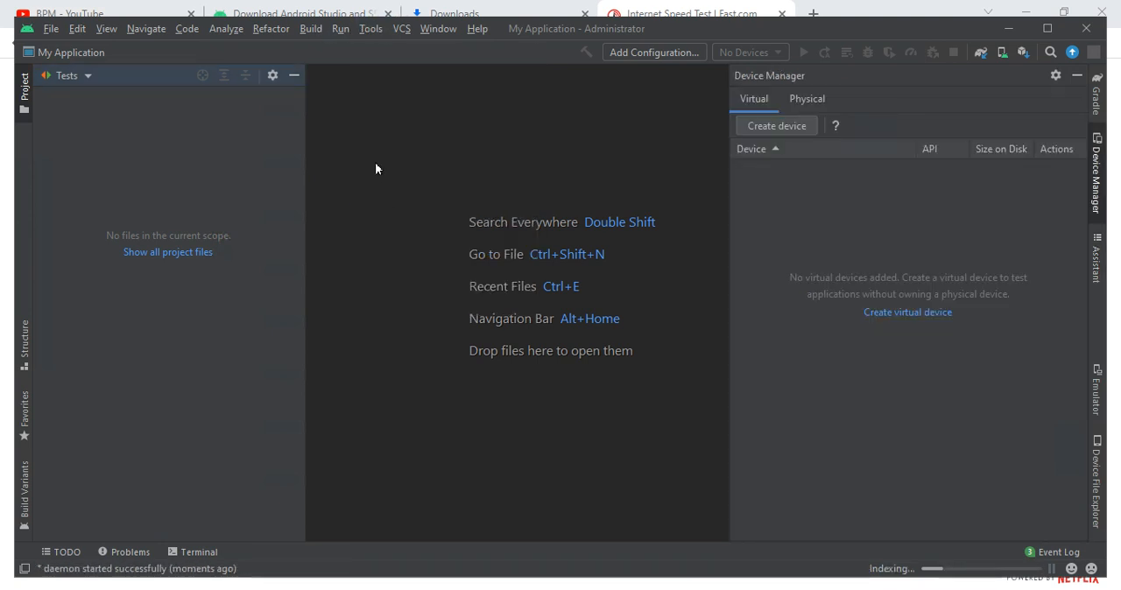
# - Open the SDK Manager to view the Android SDK settings, and leave them without making changes
pyautogui.click(370, 29)
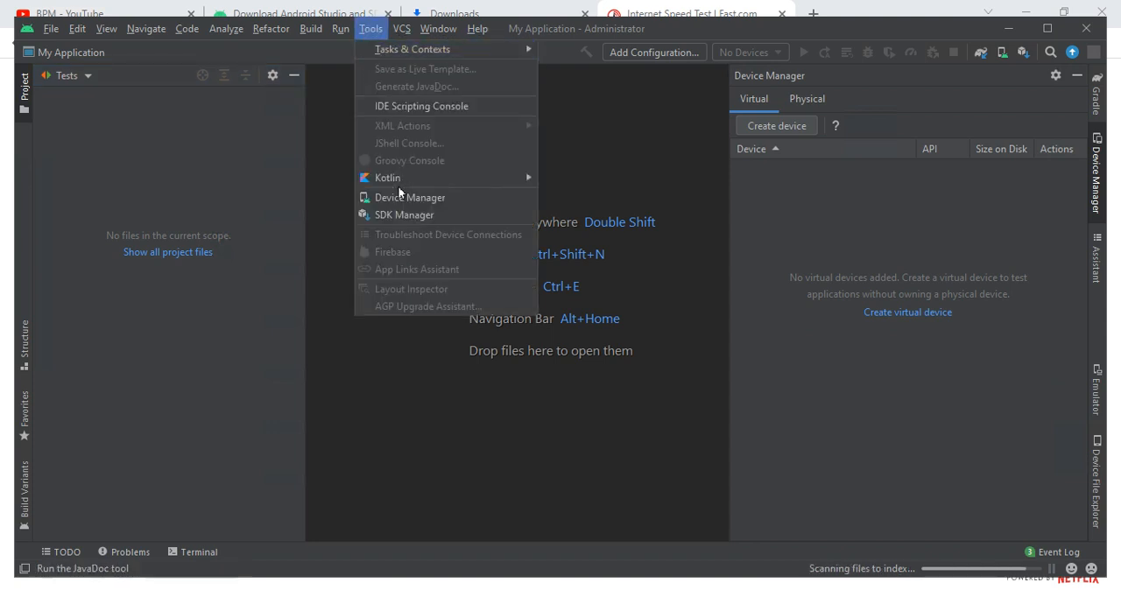
pyautogui.click(435, 214)
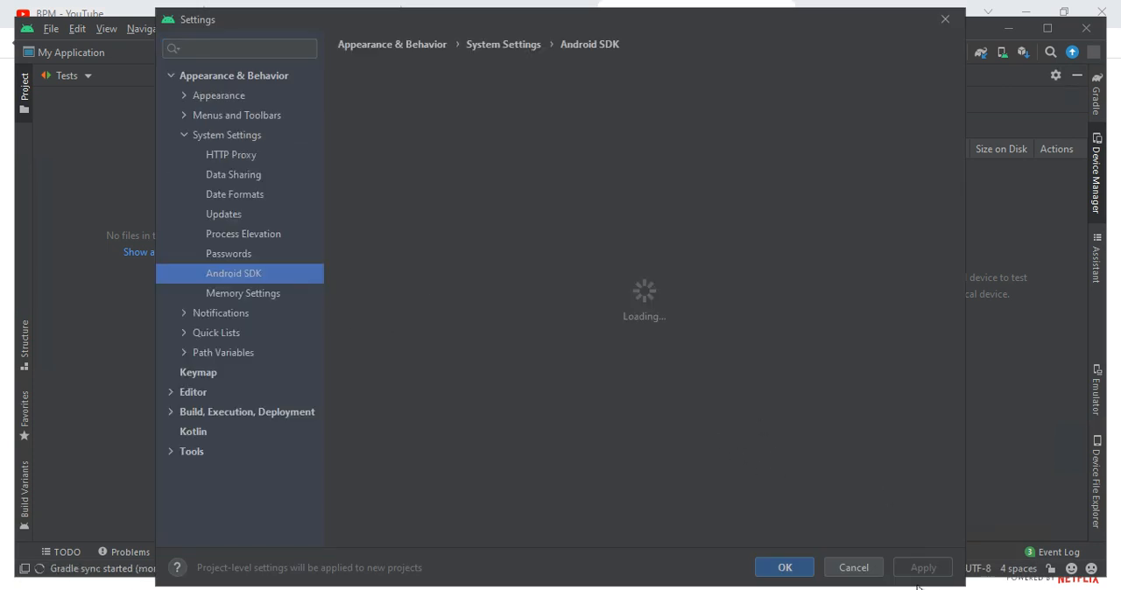
pyautogui.press('Escape')
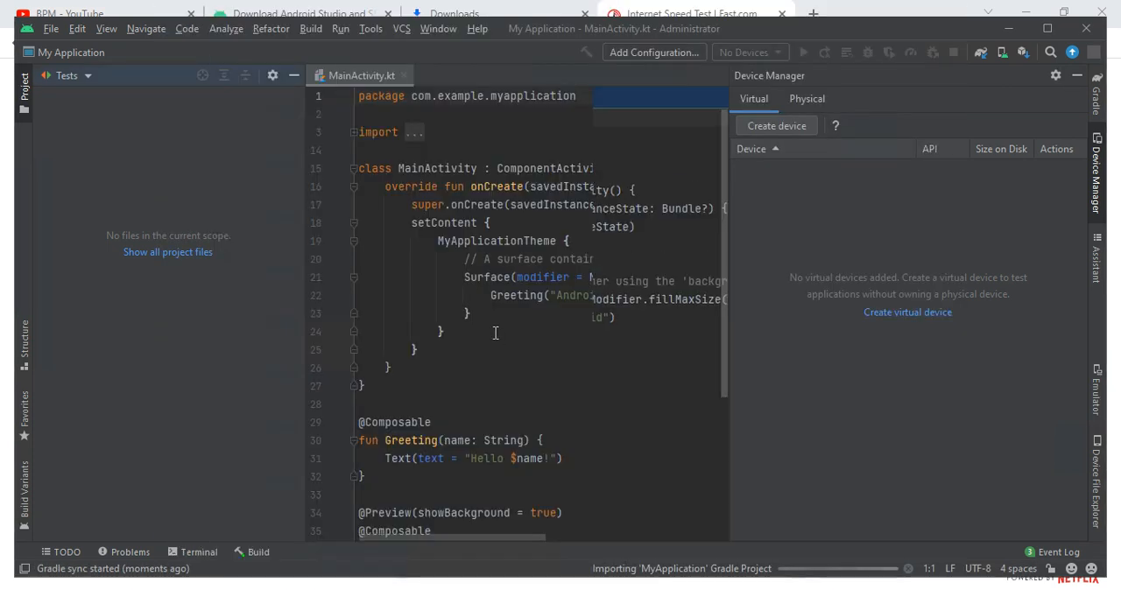
# - Examine MainActivity.kt, highlighting the setContent code in the MainActivity class and the DefaultPreview composable function
pyautogui.moveTo(481, 272); pyautogui.dragTo(600, 430)
pyautogui.scroll(-7, 631, 434)
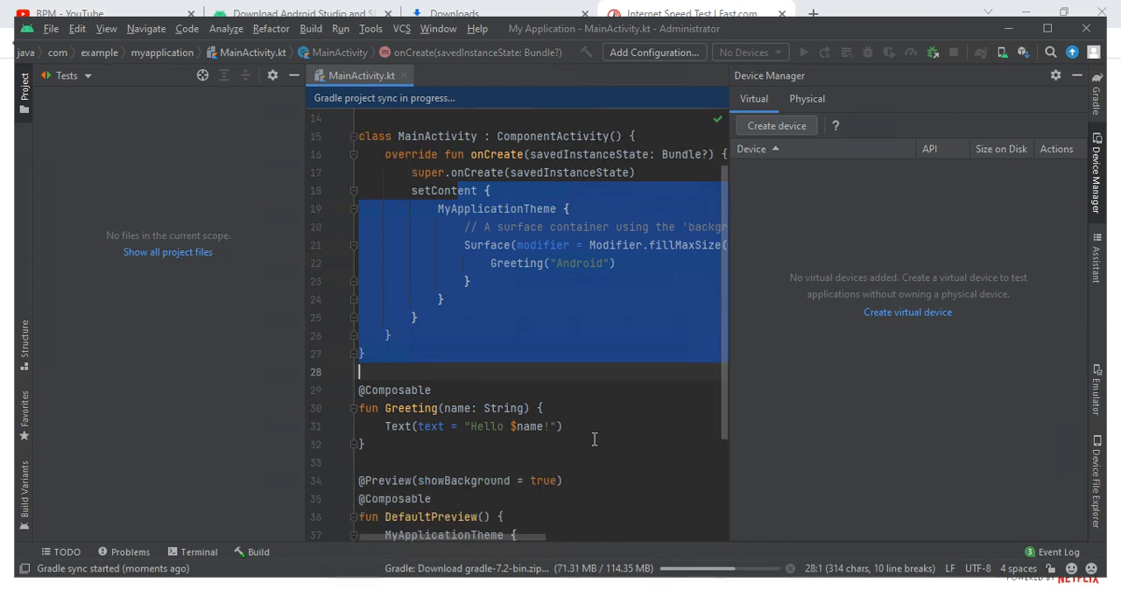
pyautogui.moveTo(360, 321); pyautogui.dragTo(366, 430)
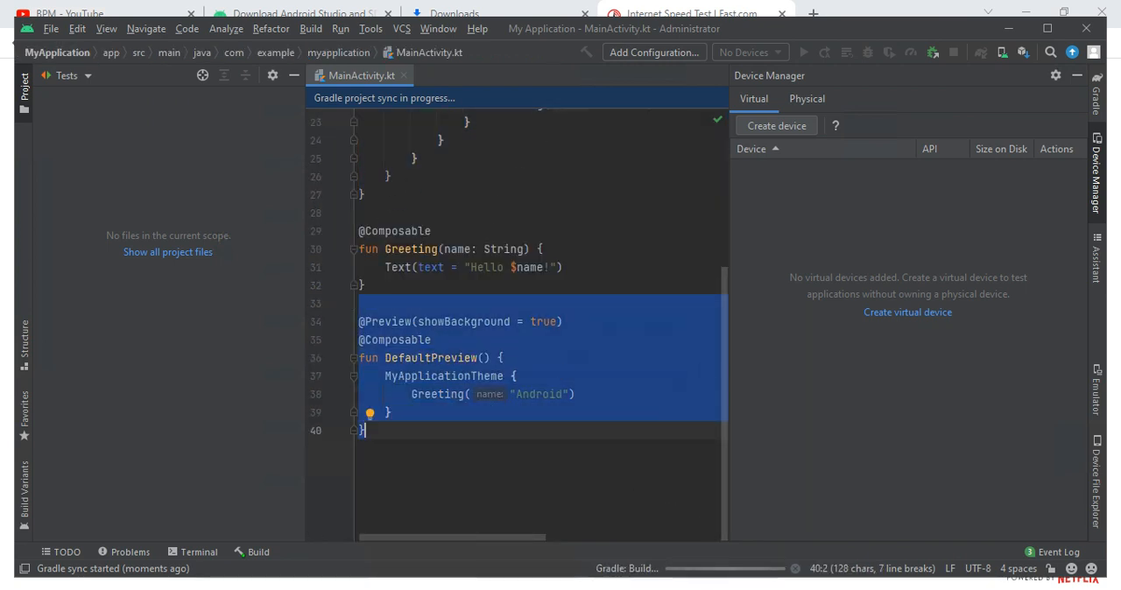
# - Launch Android Studio again while the My Application project stays open
pyautogui.rightClick(747, 589)
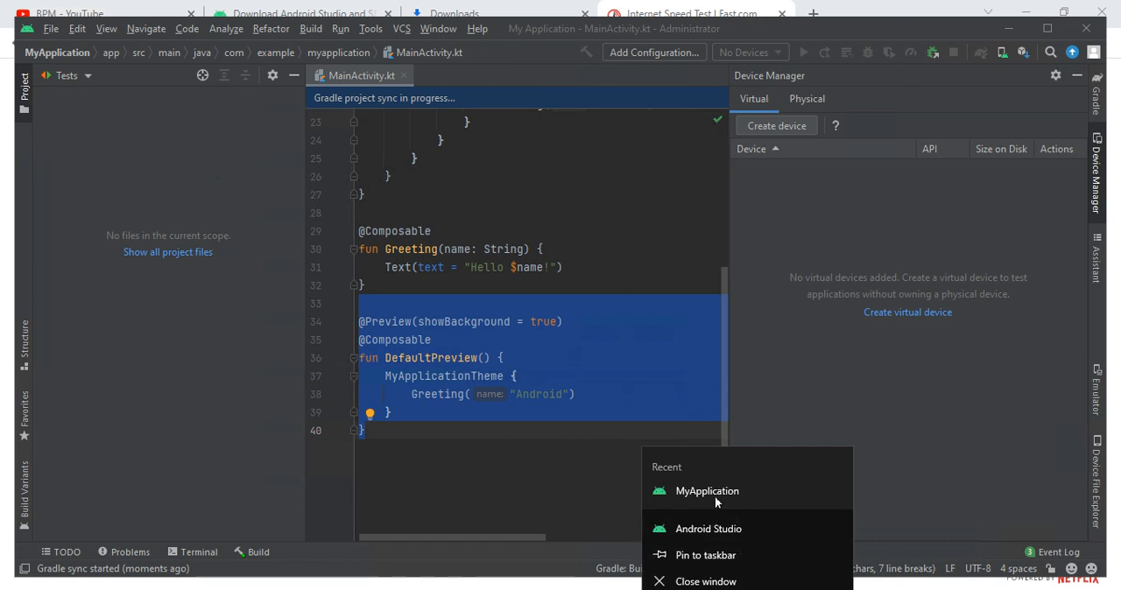
pyautogui.click(708, 528)
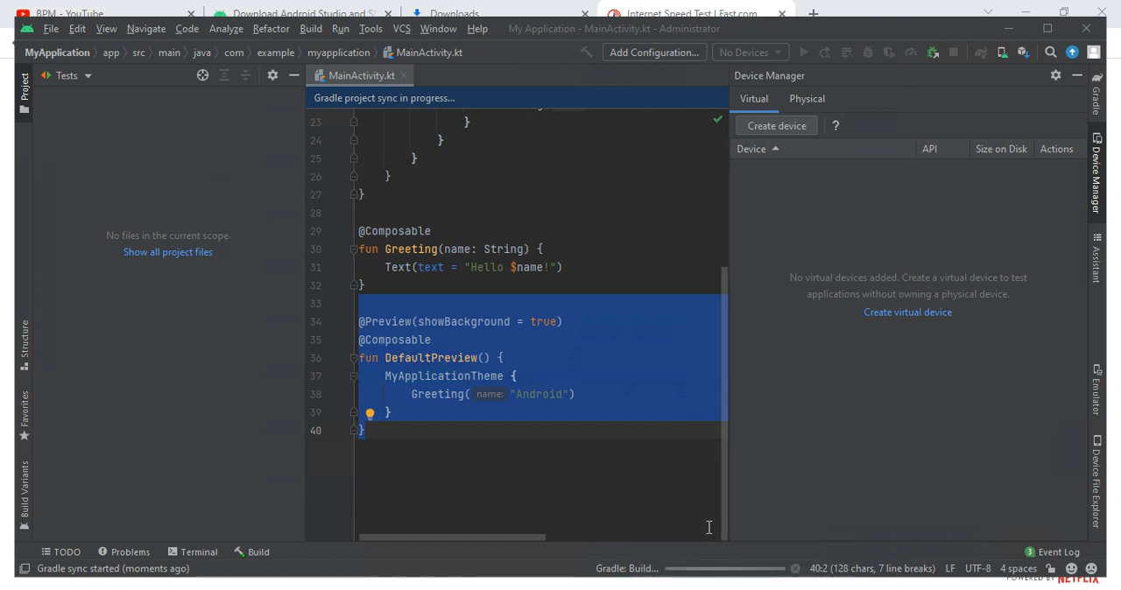
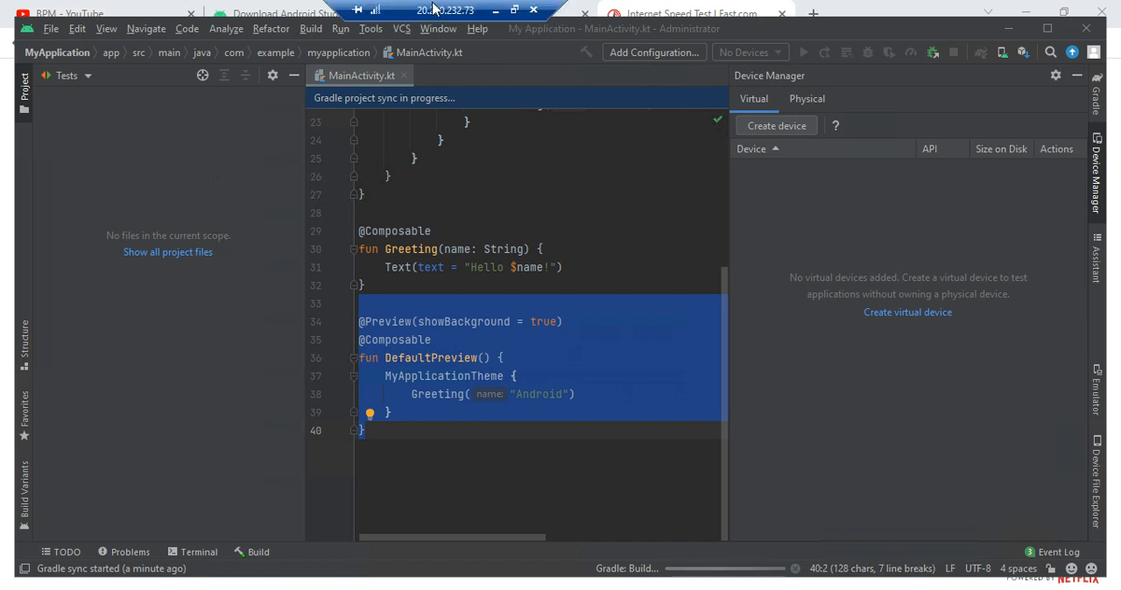
# - Switch to the browser's downloads page, view the downloaded android-studio-2021.1.1.23-windows.exe file in its folder, and leave the folder
pyautogui.click(432, 9)
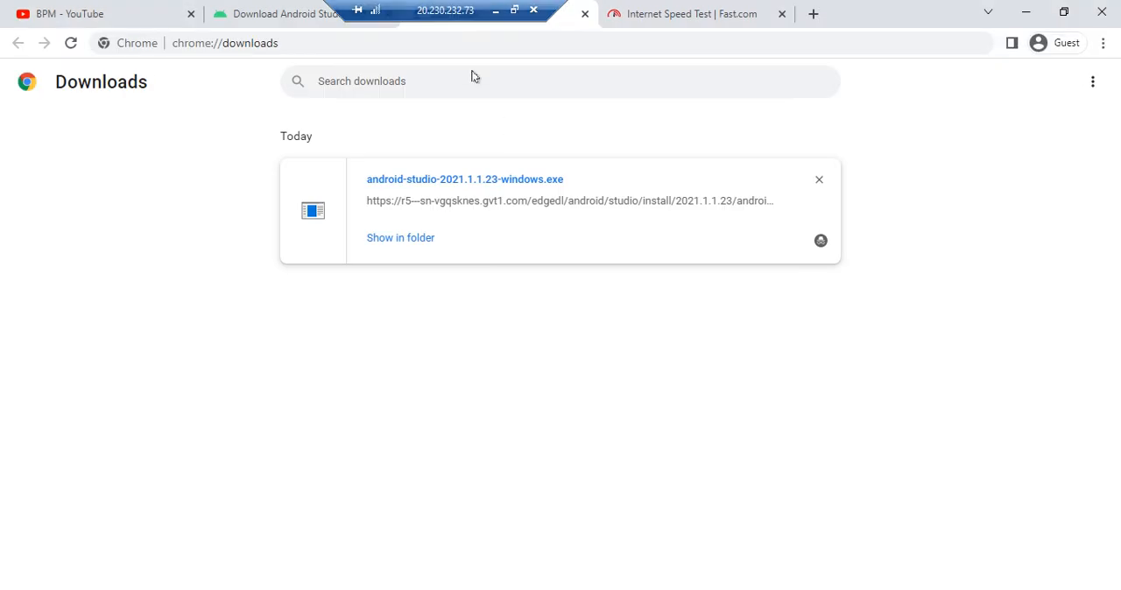
pyautogui.click(377, 245)
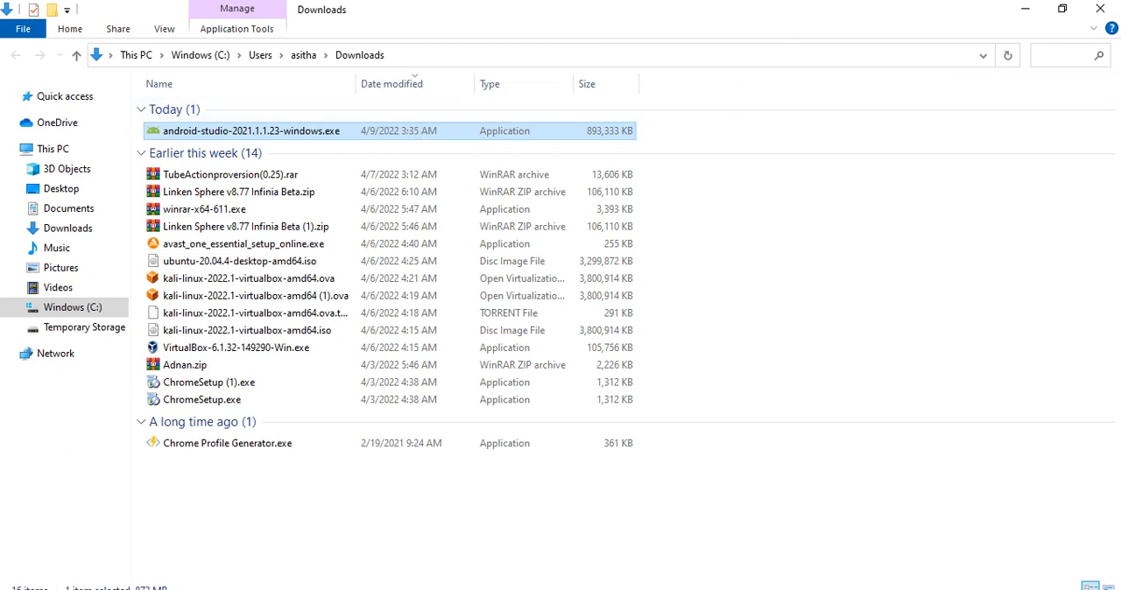
pyautogui.click(1099, 9)
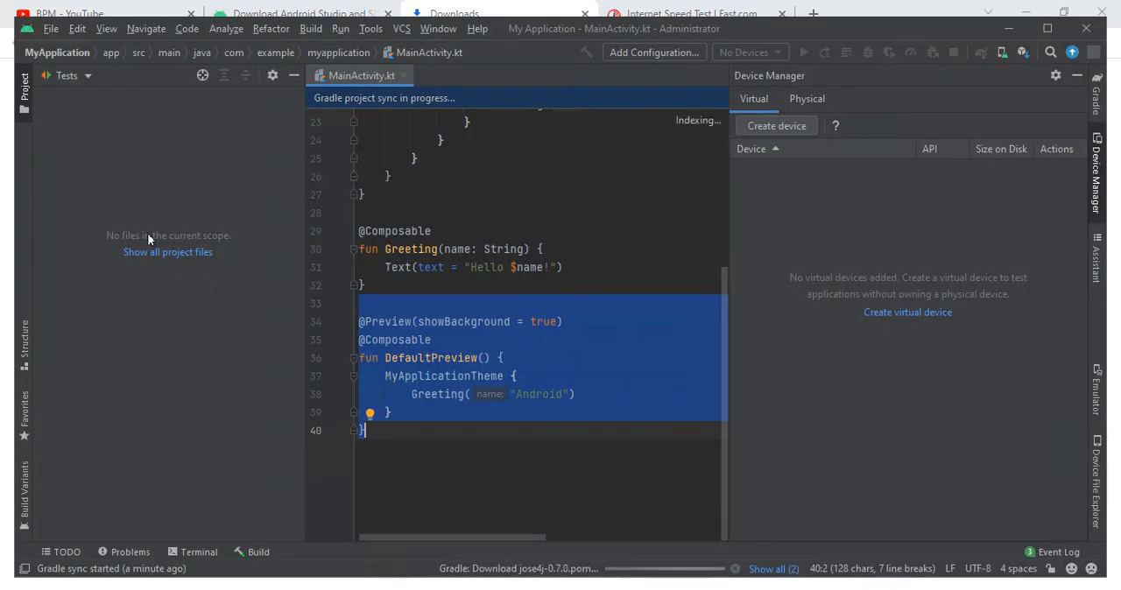
# - Enter the test text fgxujyi after the closing brace of DefaultPreview in MainActivity.kt and erase it together with that brace
pyautogui.click(464, 393)
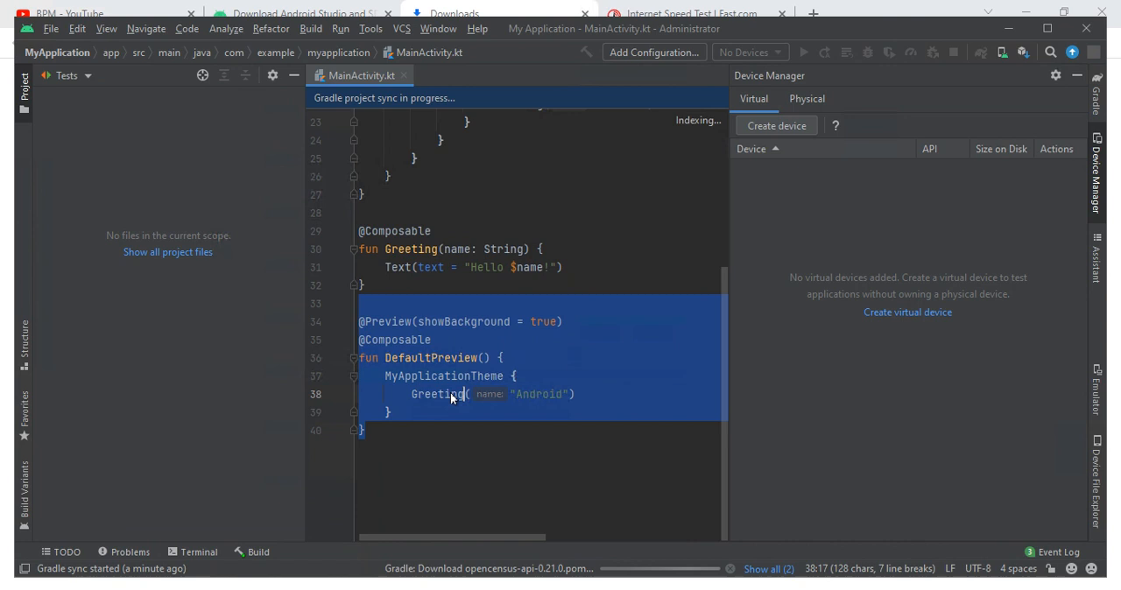
pyautogui.click(410, 426)
pyautogui.write('fgxujyi')
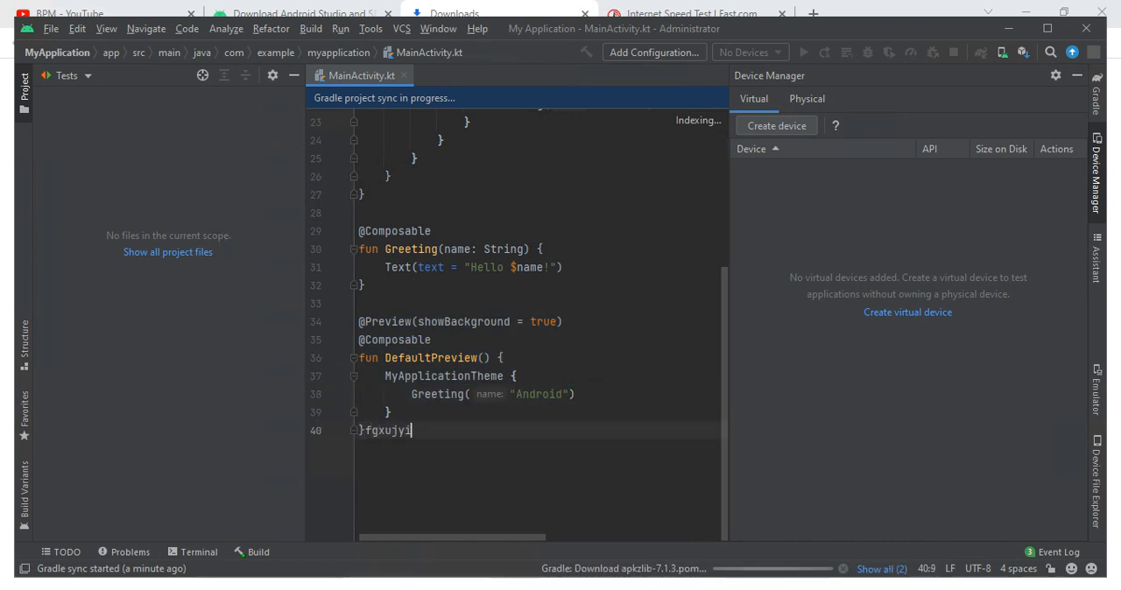
pyautogui.press('BackSpace')
pyautogui.press('BackSpace')
pyautogui.press('BackSpace')
pyautogui.press('BackSpace')
pyautogui.press('BackSpace')
pyautogui.press('BackSpace')
pyautogui.press('BackSpace')
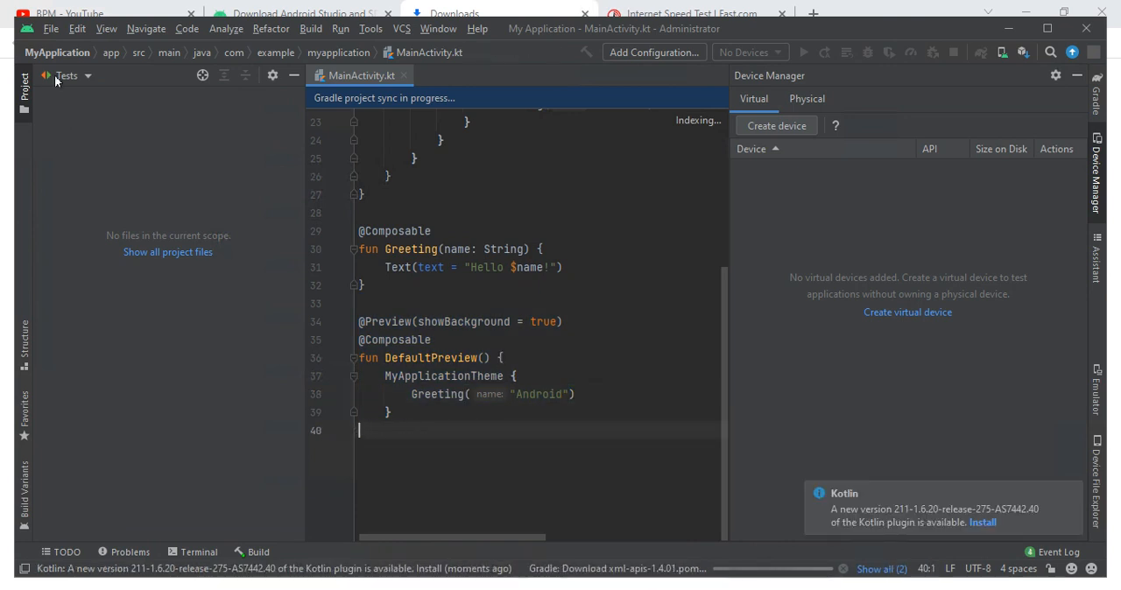
pyautogui.click(112, 52)
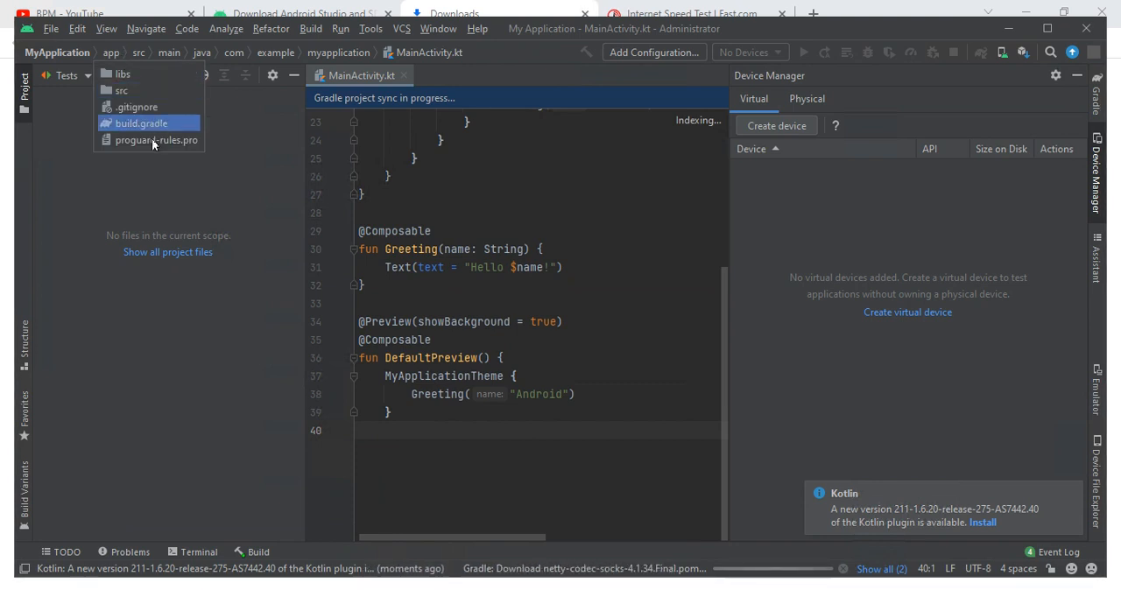
pyautogui.click(167, 48)
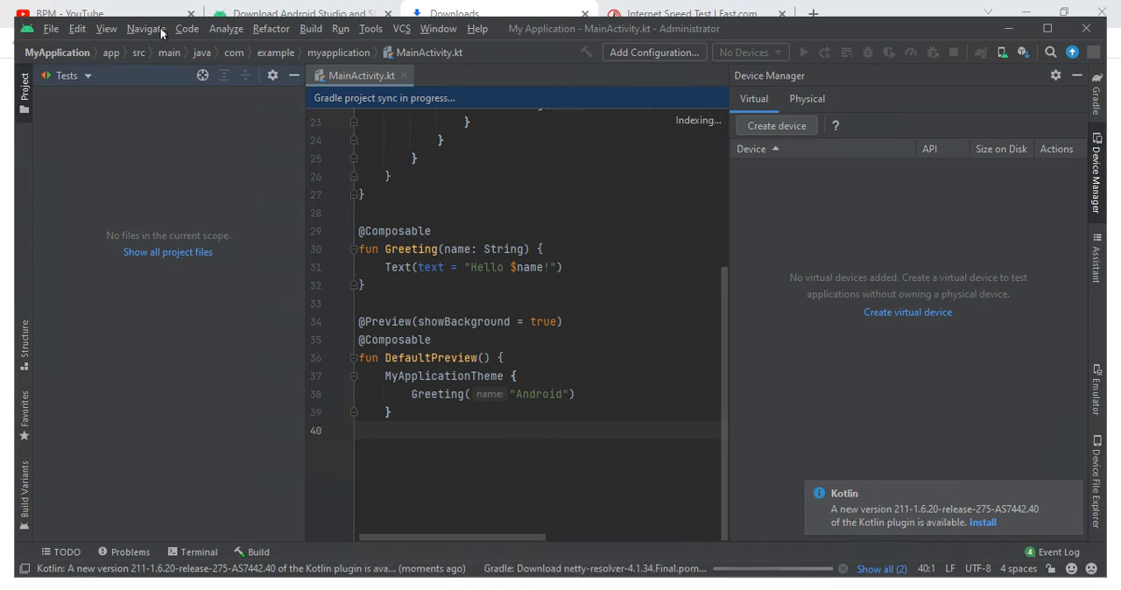
pyautogui.click(162, 31)
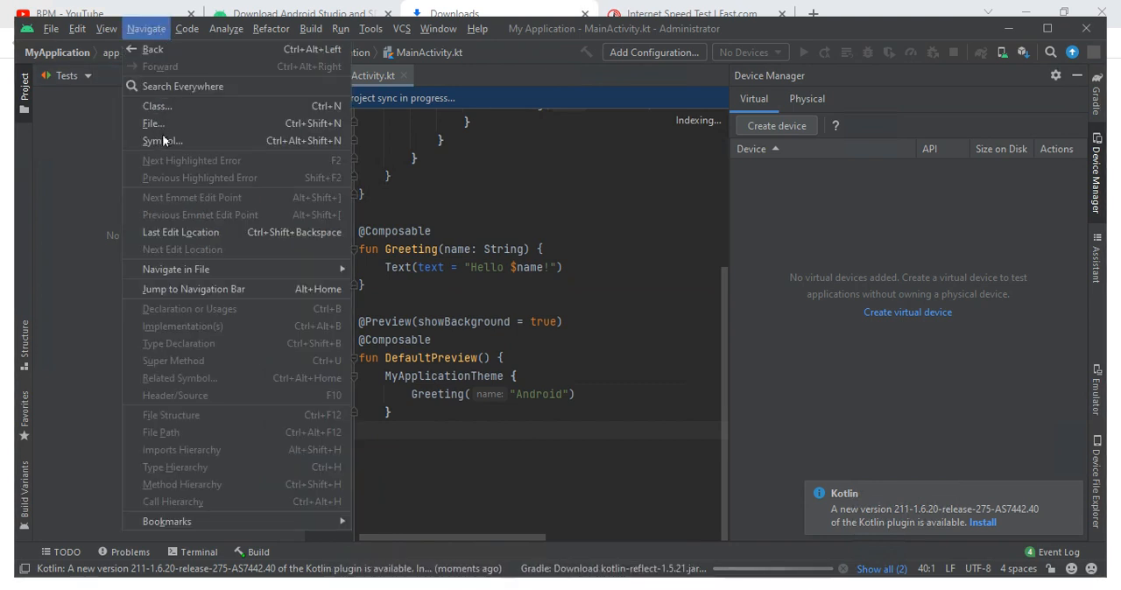
pyautogui.moveTo(274, 267)
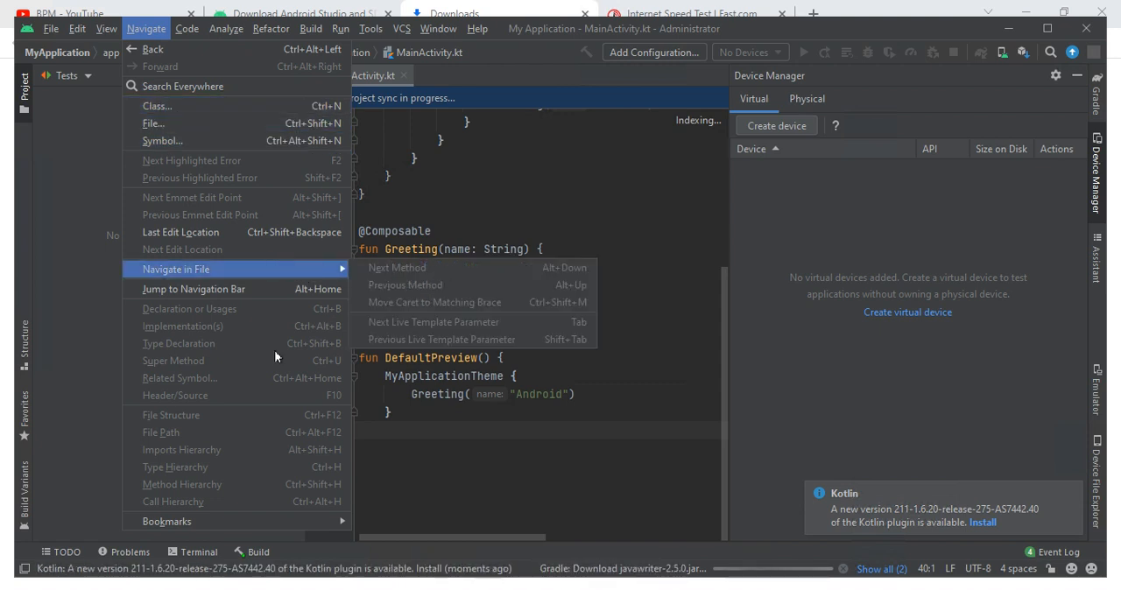
pyautogui.moveTo(218, 522)
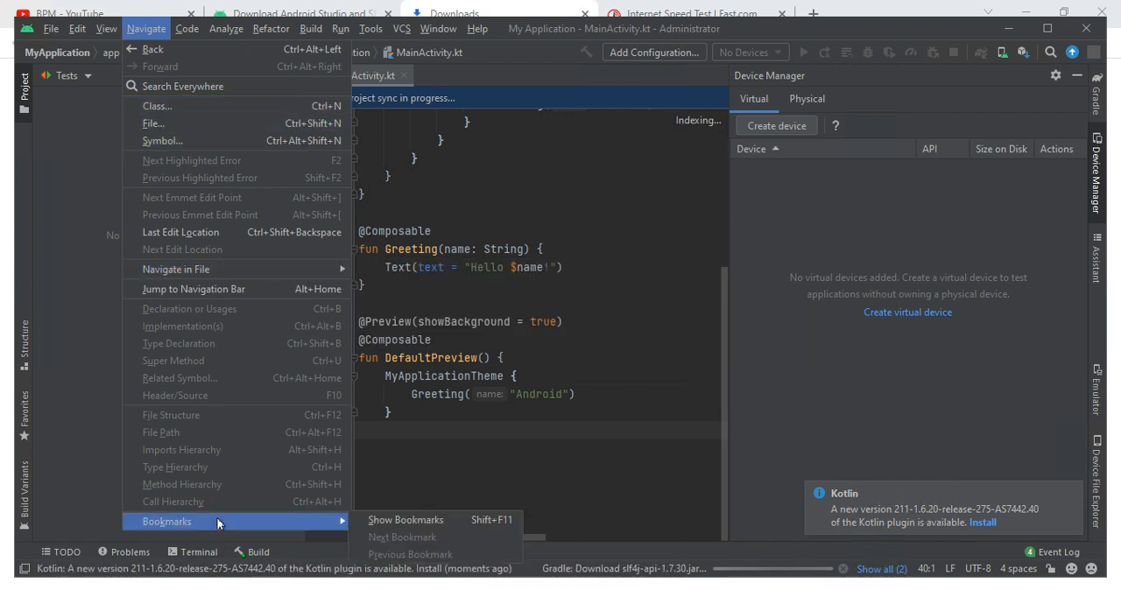
pyautogui.click(189, 31)
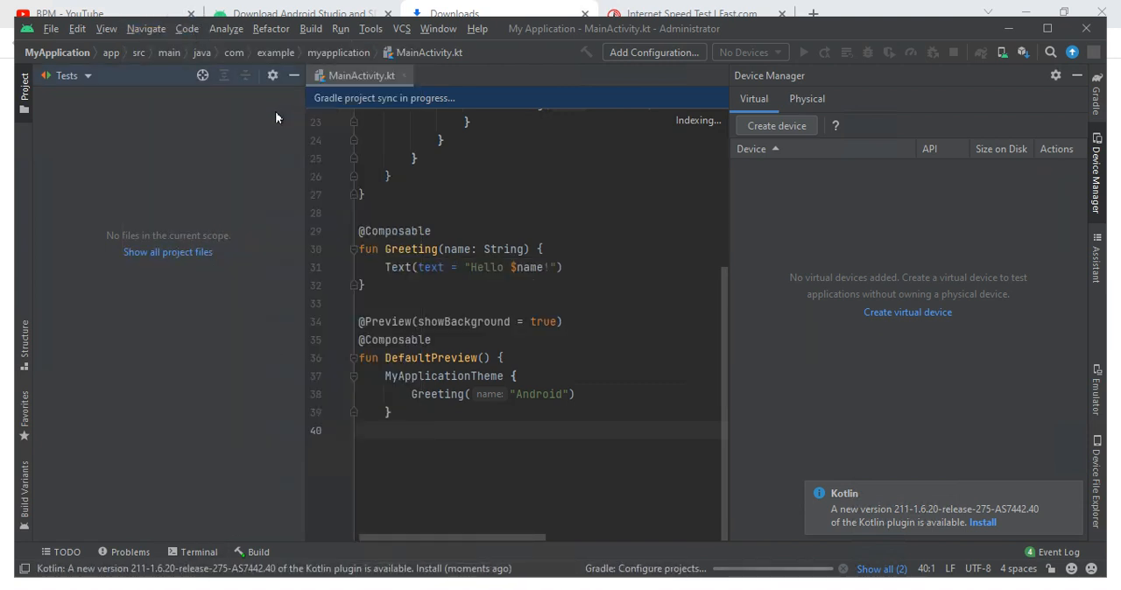
pyautogui.click(188, 29)
pyautogui.moveTo(226, 29)
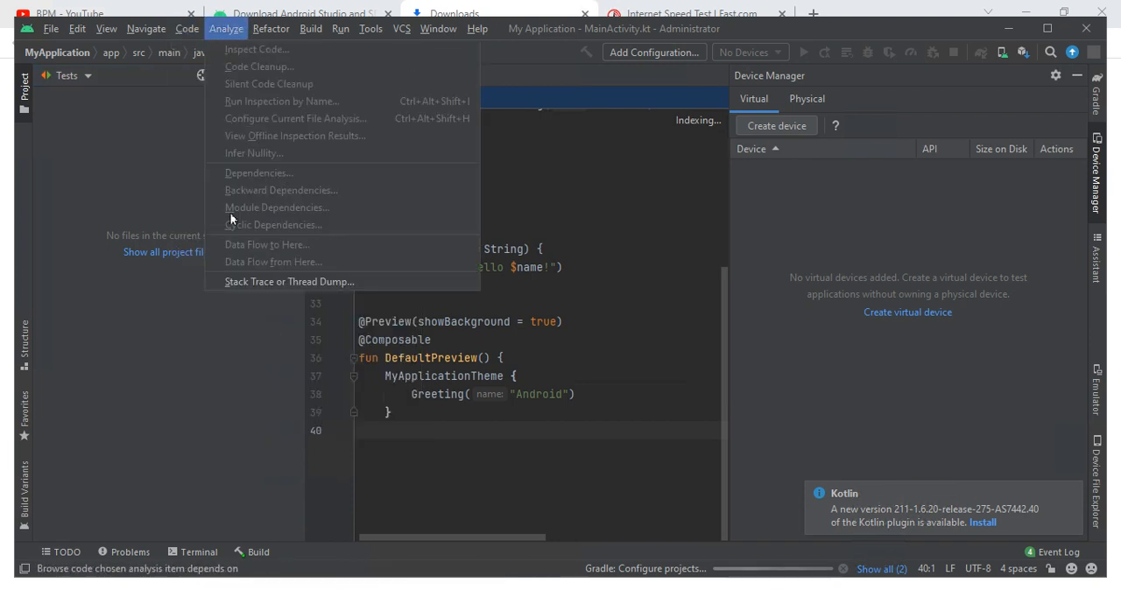
pyautogui.click(226, 29)
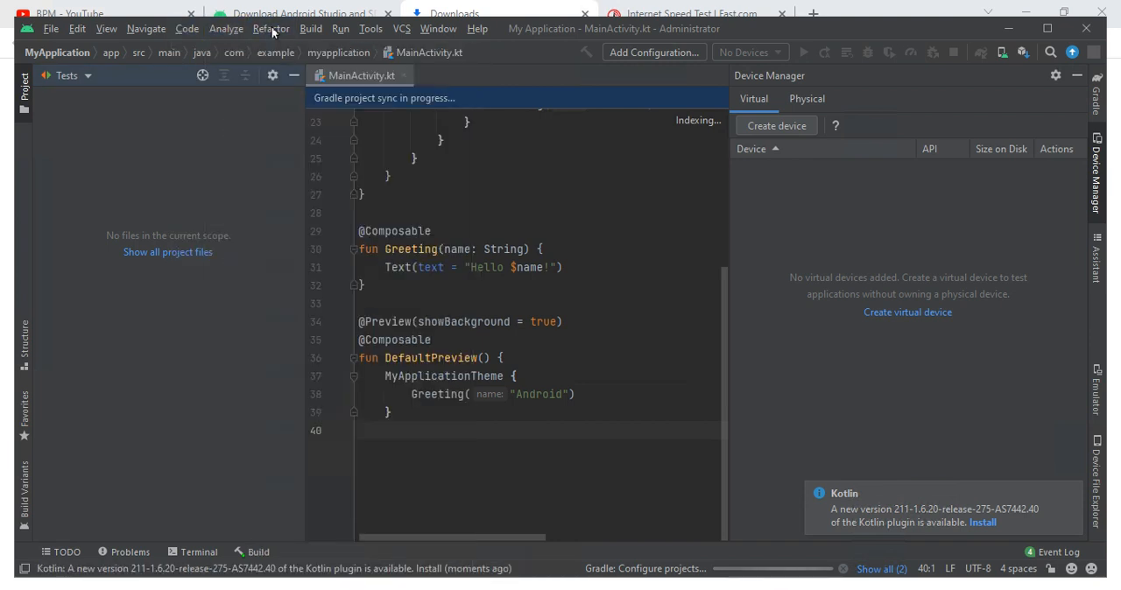
pyautogui.click(273, 31)
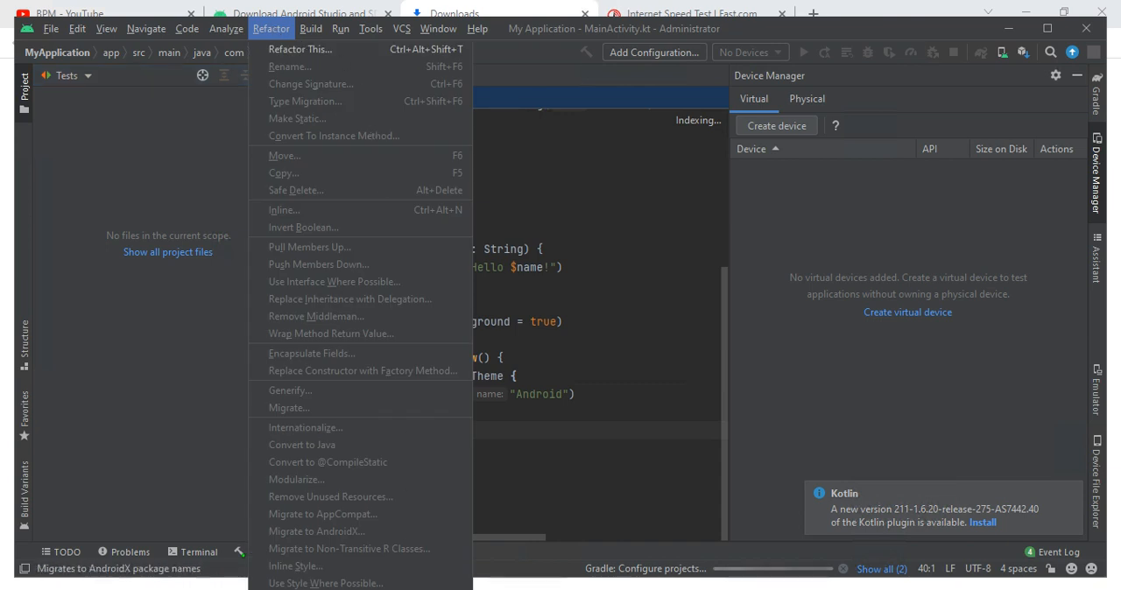
pyautogui.click(370, 29)
# - Open the Run/Debug Configurations for the project and leave them without adding a configuration
pyautogui.click(342, 30)
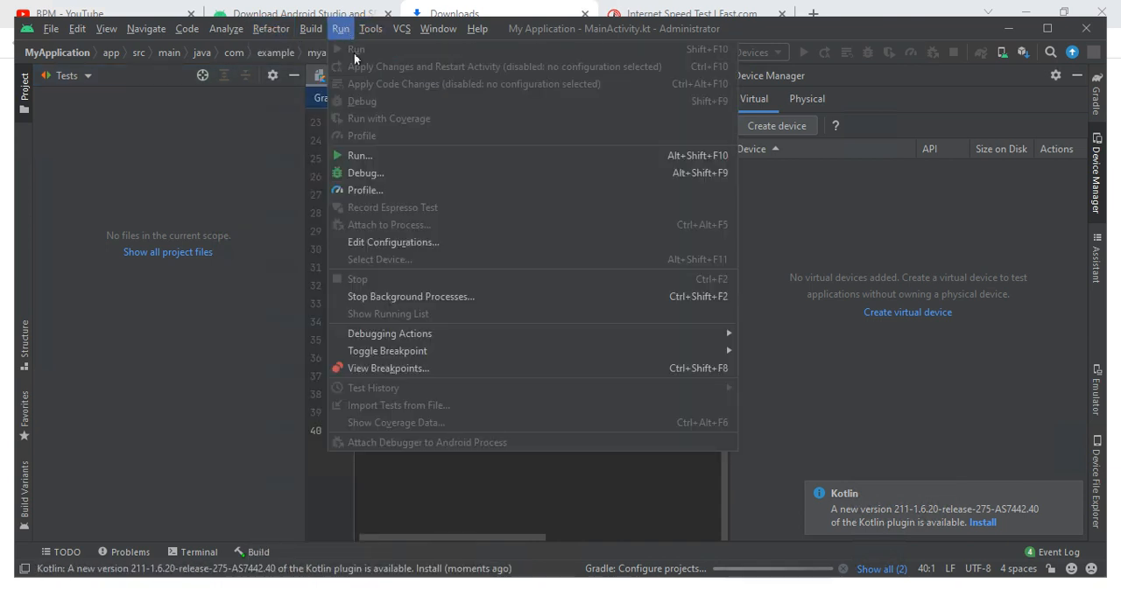
pyautogui.click(359, 155)
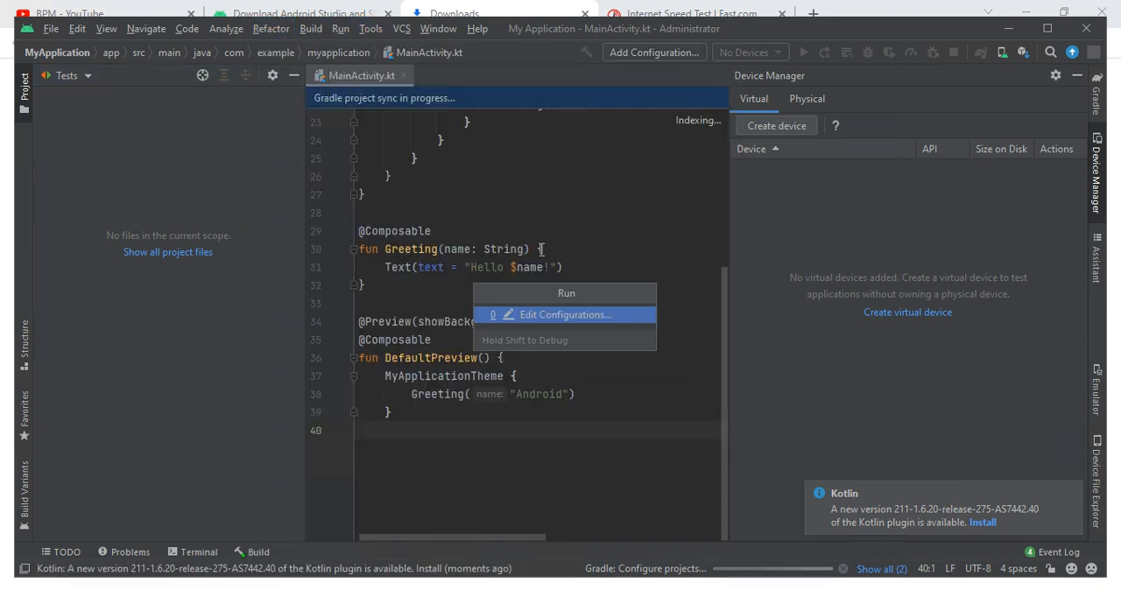
pyautogui.click(525, 316)
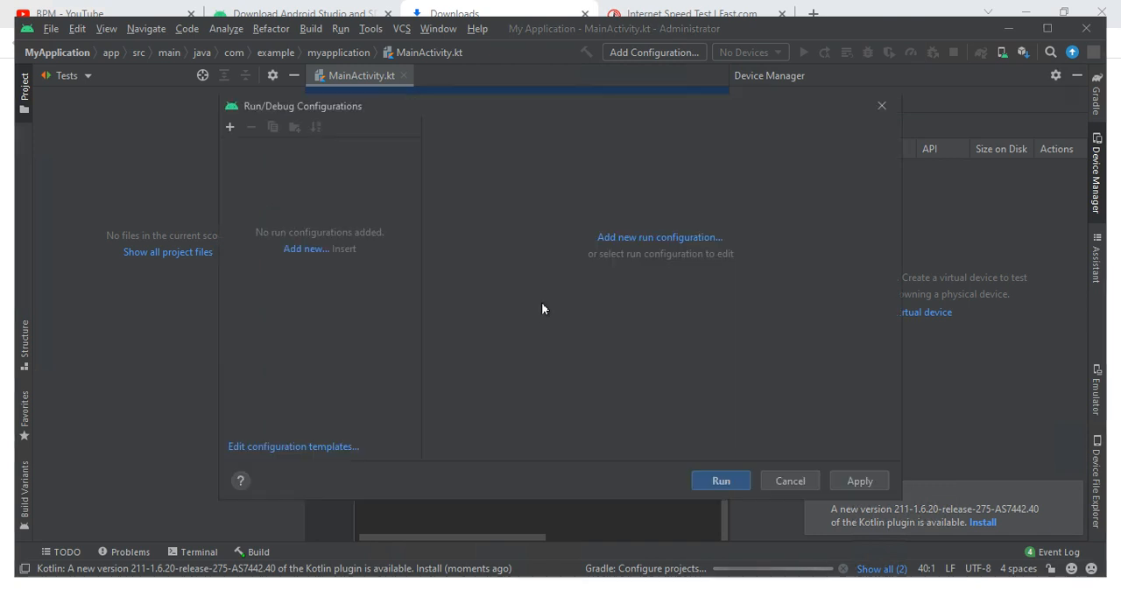
pyautogui.click(789, 480)
pyautogui.click(365, 35)
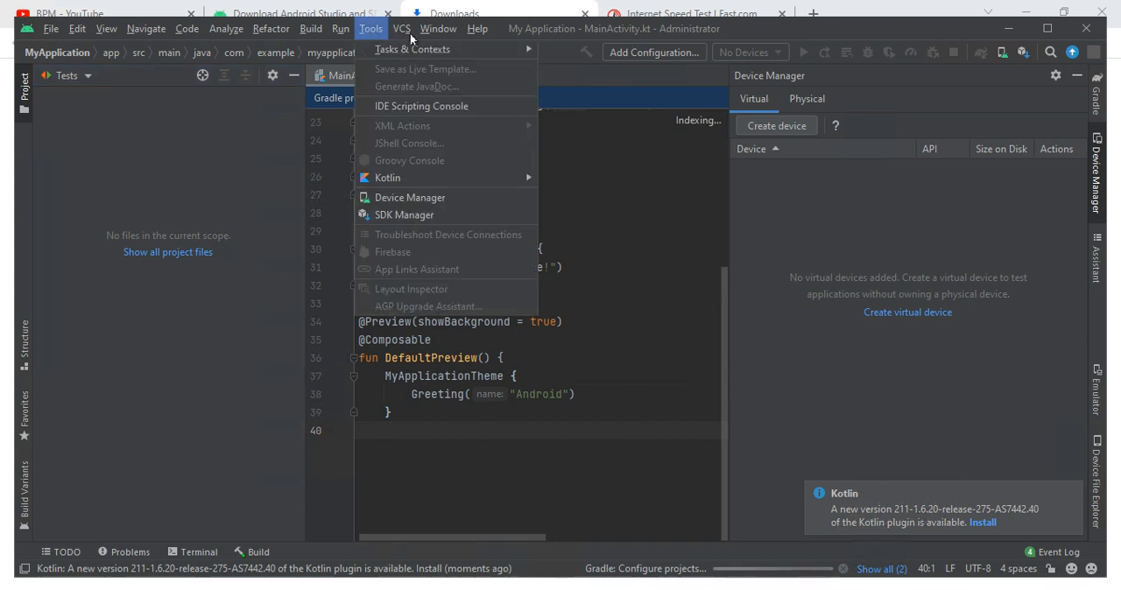
pyautogui.click(429, 29)
pyautogui.click(429, 29)
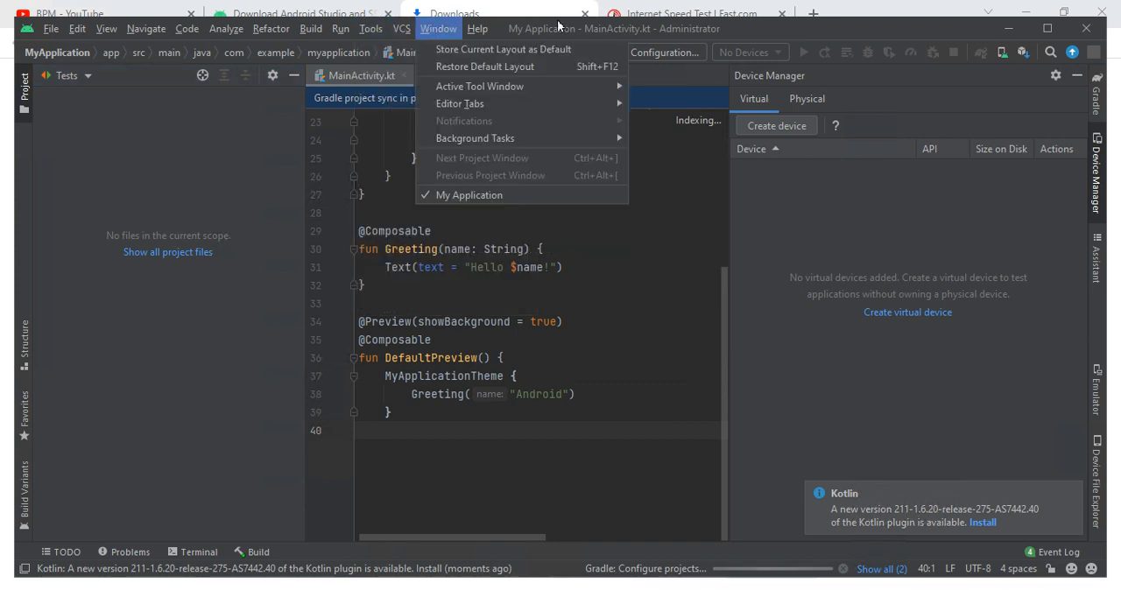
# - Return from the browser to the Android Studio project window and maximize it
pyautogui.click(796, 20)
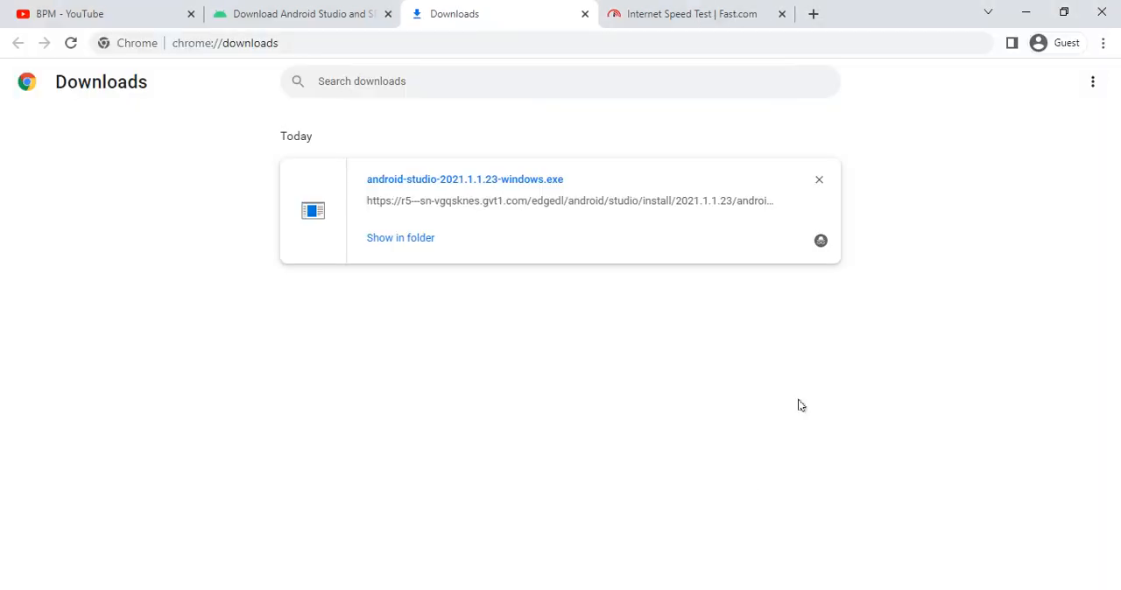
pyautogui.hotkey('alt', 'Tab')
pyautogui.click(1050, 30)
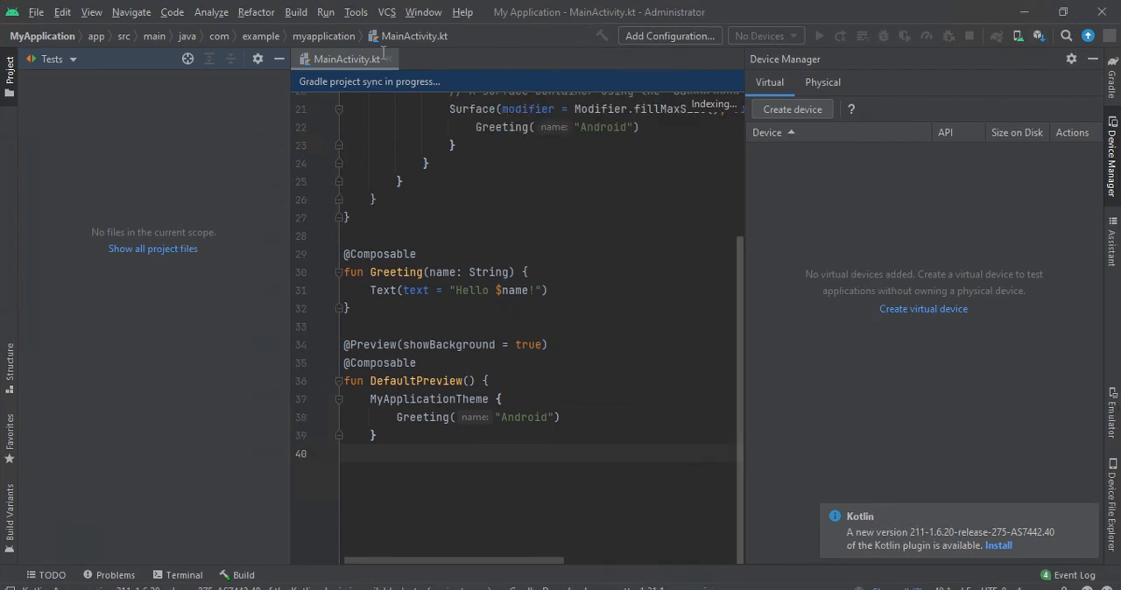
pyautogui.click(31, 60)
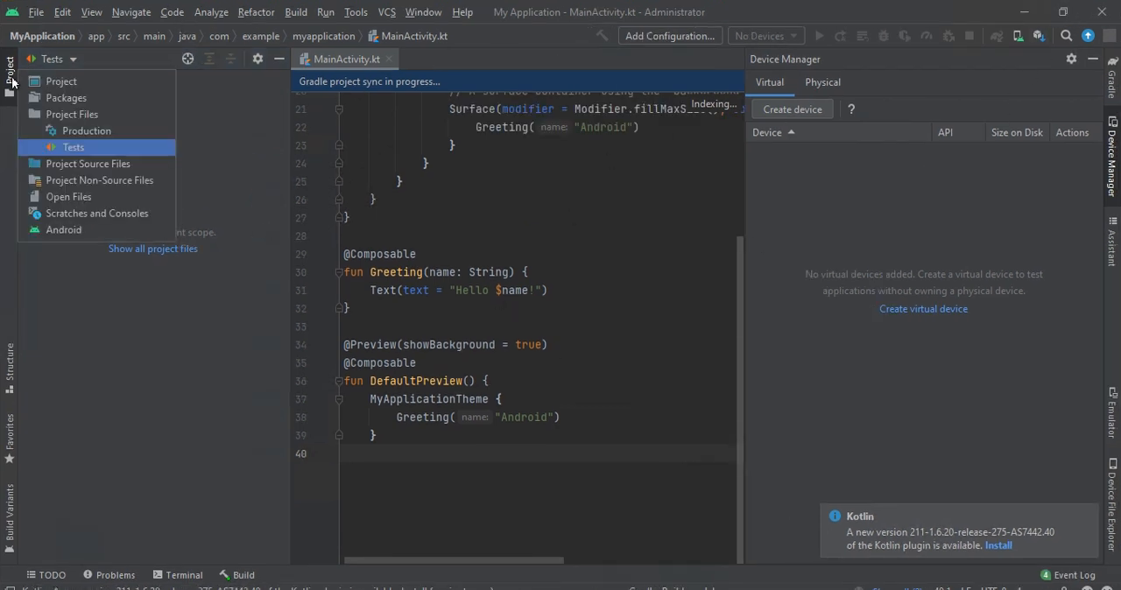
pyautogui.click(36, 12)
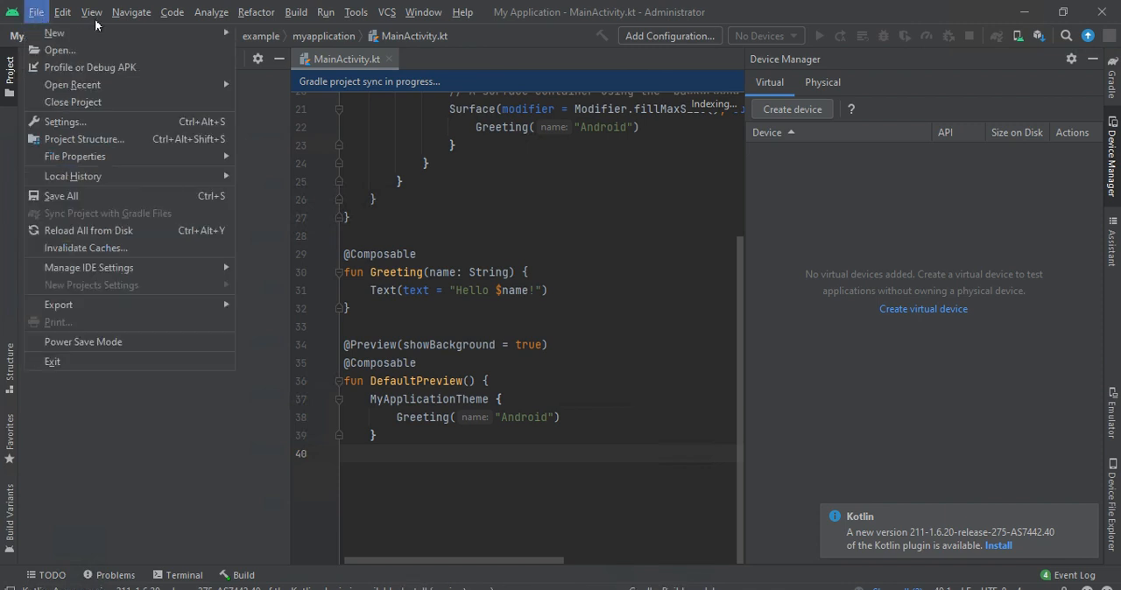
pyautogui.click(36, 13)
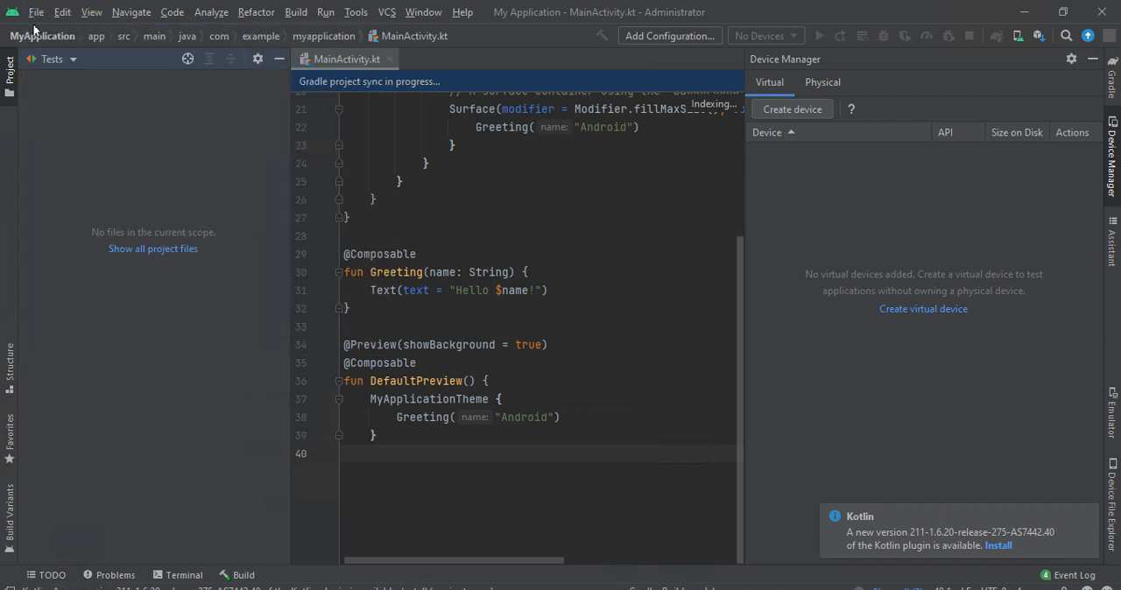
pyautogui.click(36, 14)
pyautogui.click(40, 52)
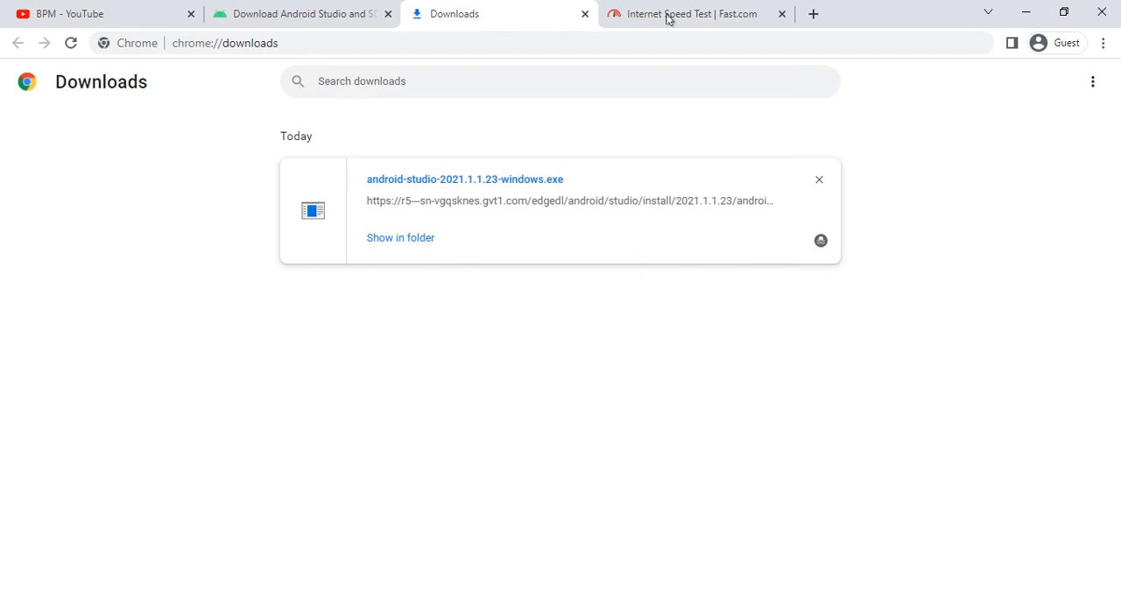
# - Load google.com in a new browser tab and decline the offer to sign in to Google
pyautogui.click(811, 13)
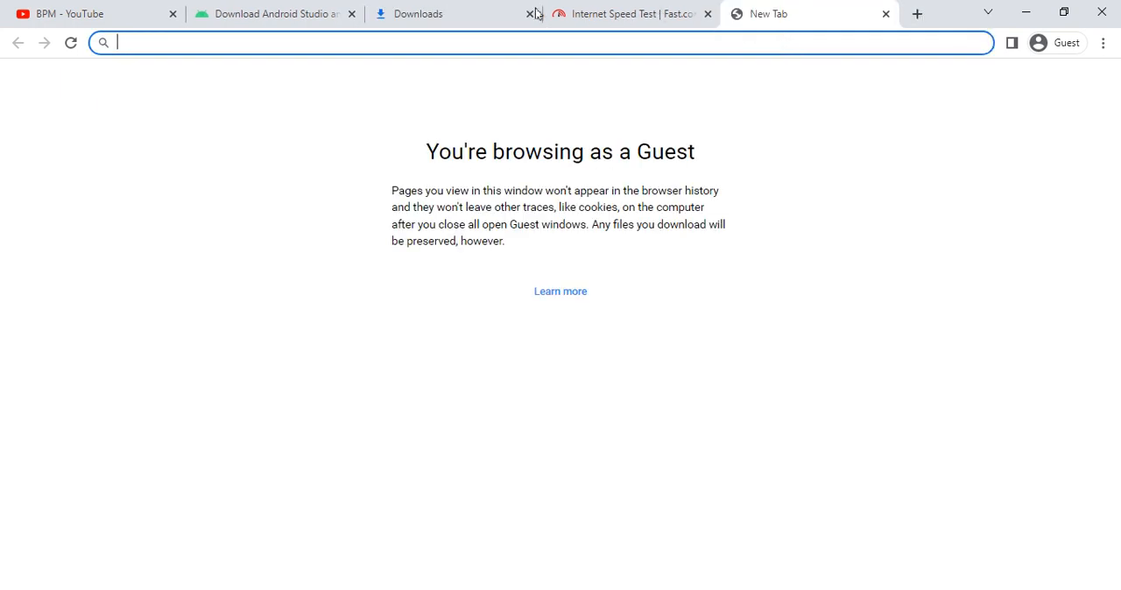
pyautogui.click(471, 17)
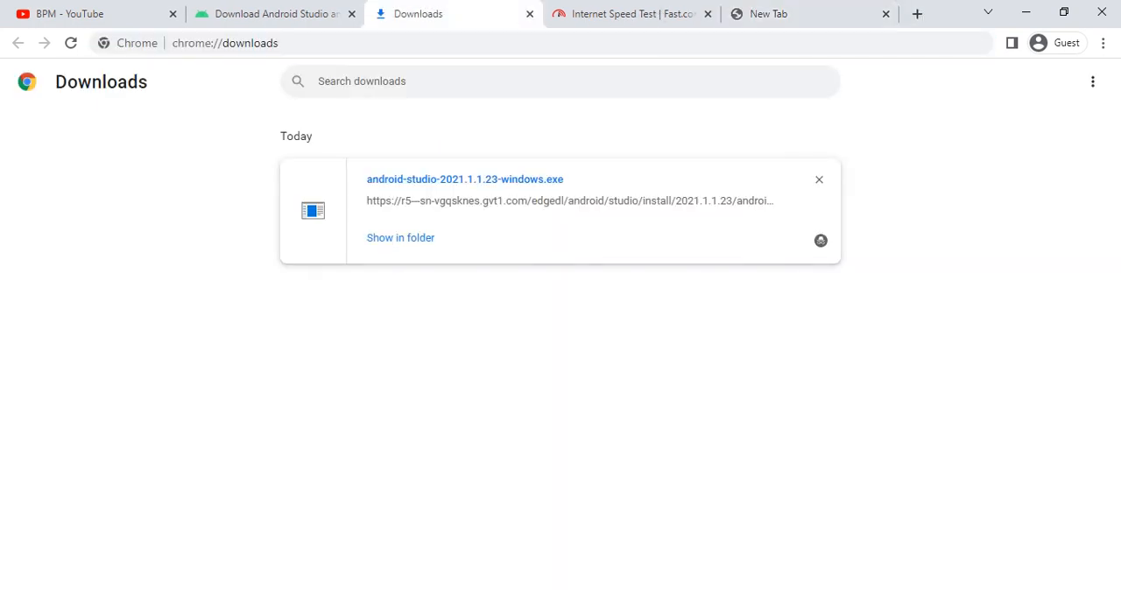
pyautogui.click(767, 12)
pyautogui.write('google.com')
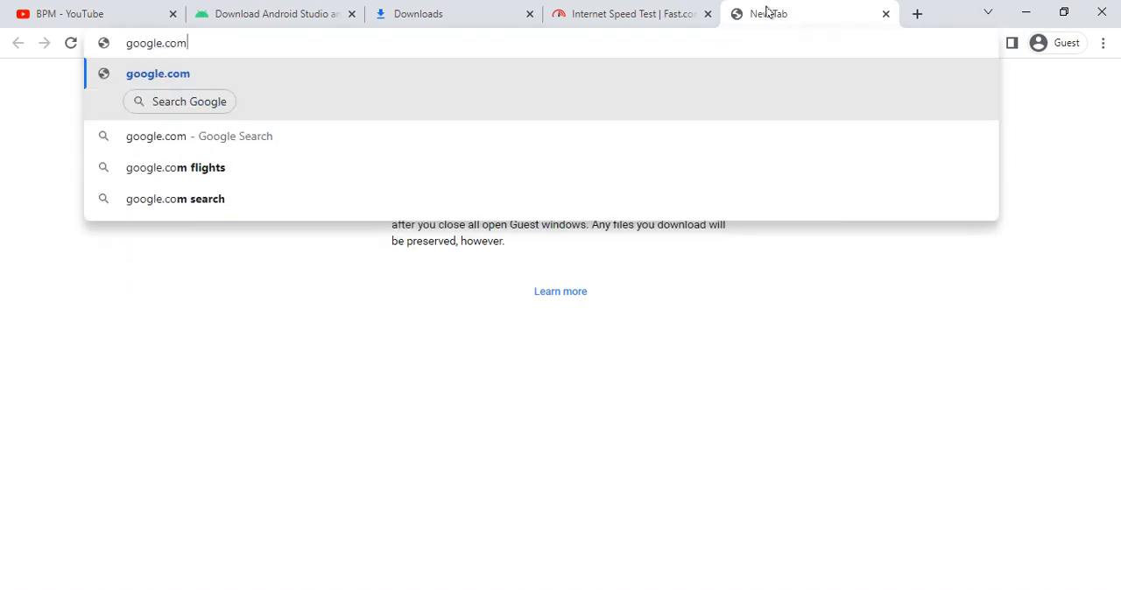
pyautogui.press('Return')
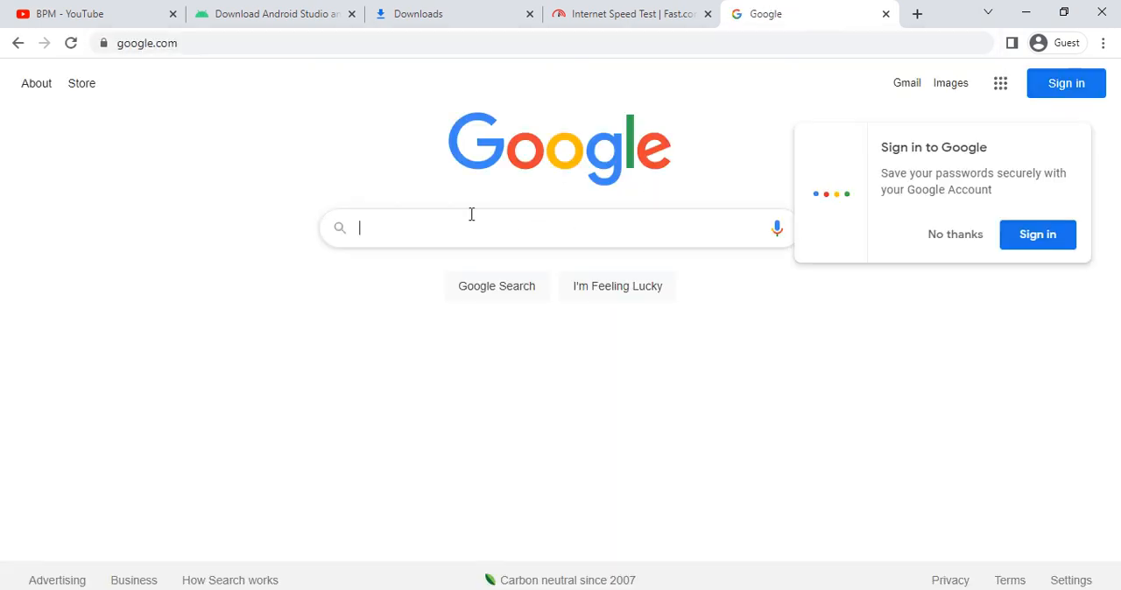
pyautogui.click(939, 240)
pyautogui.click(459, 229)
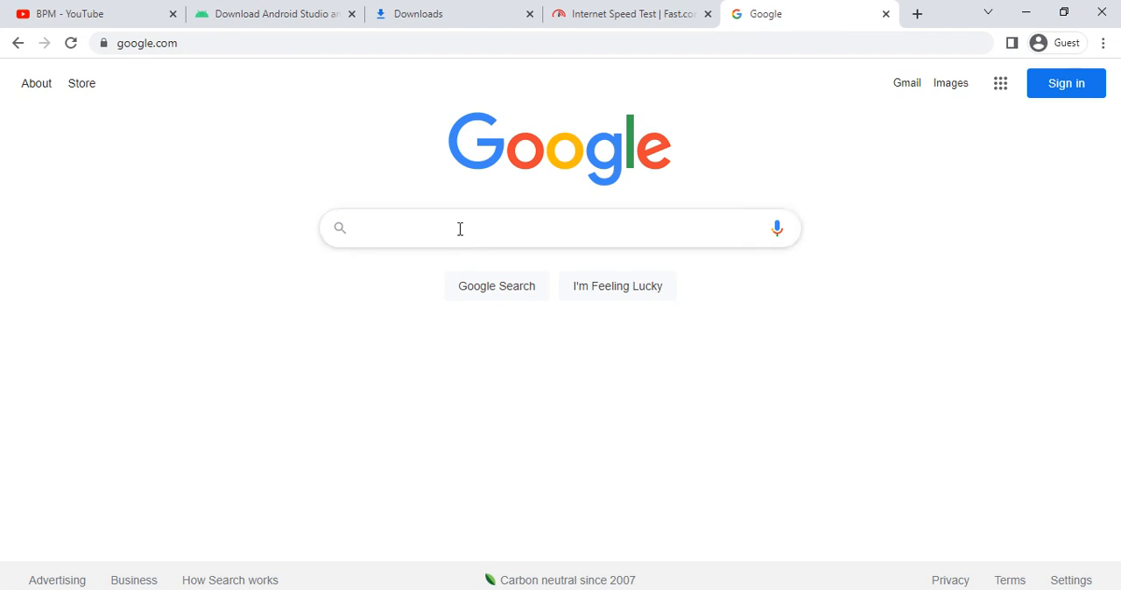
pyautogui.write('car')
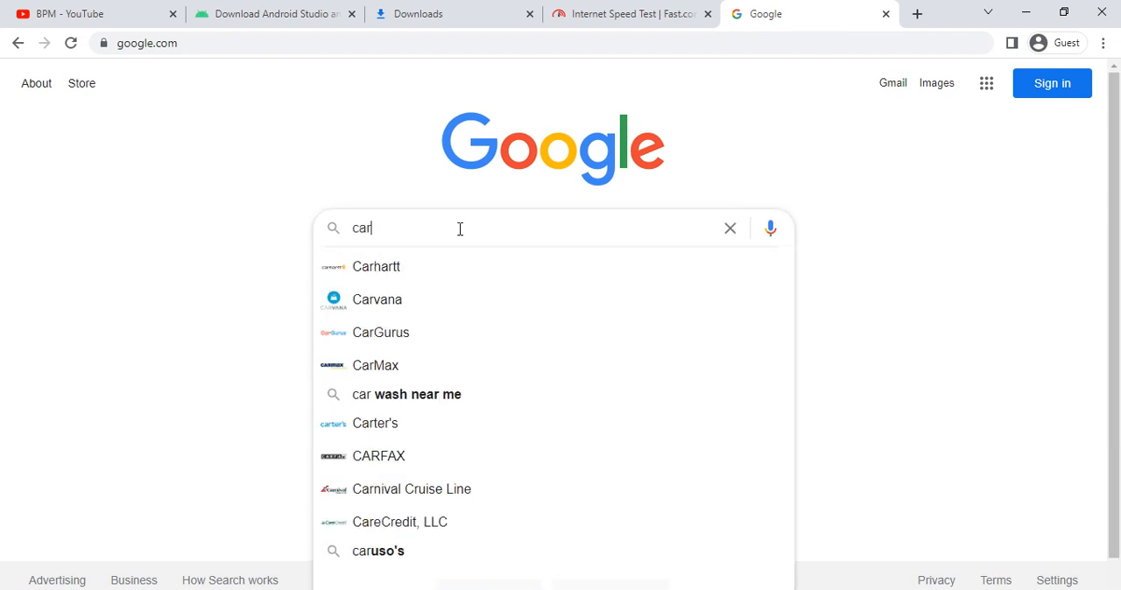
pyautogui.hotkey('ctrl', 'a')
pyautogui.press('BackSpace')
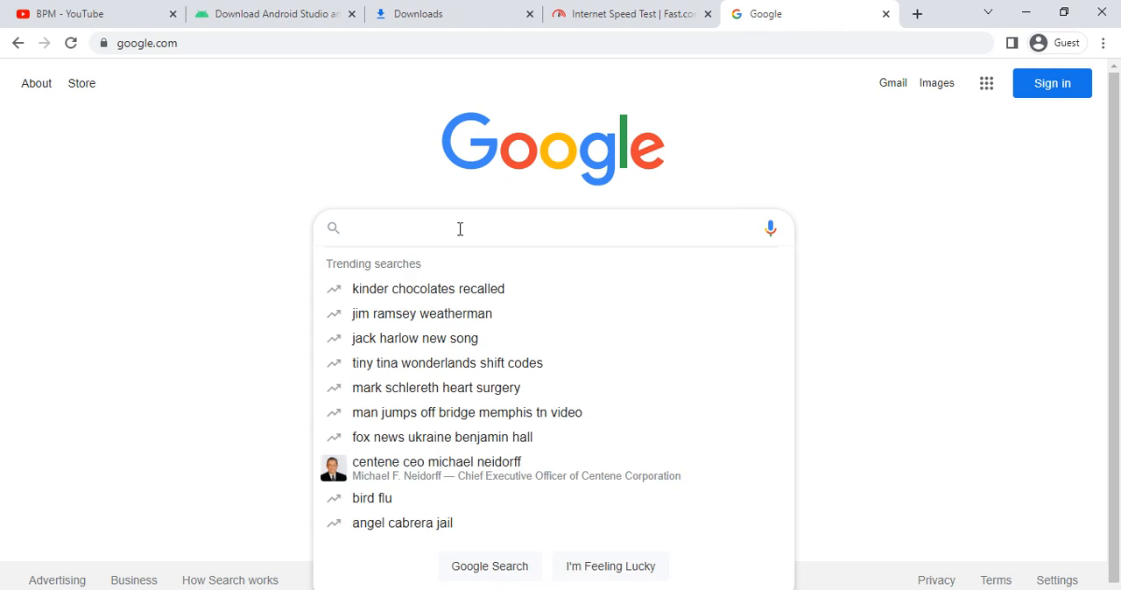
# - Search Google for "gologin apd download"
pyautogui.write('gologin ')
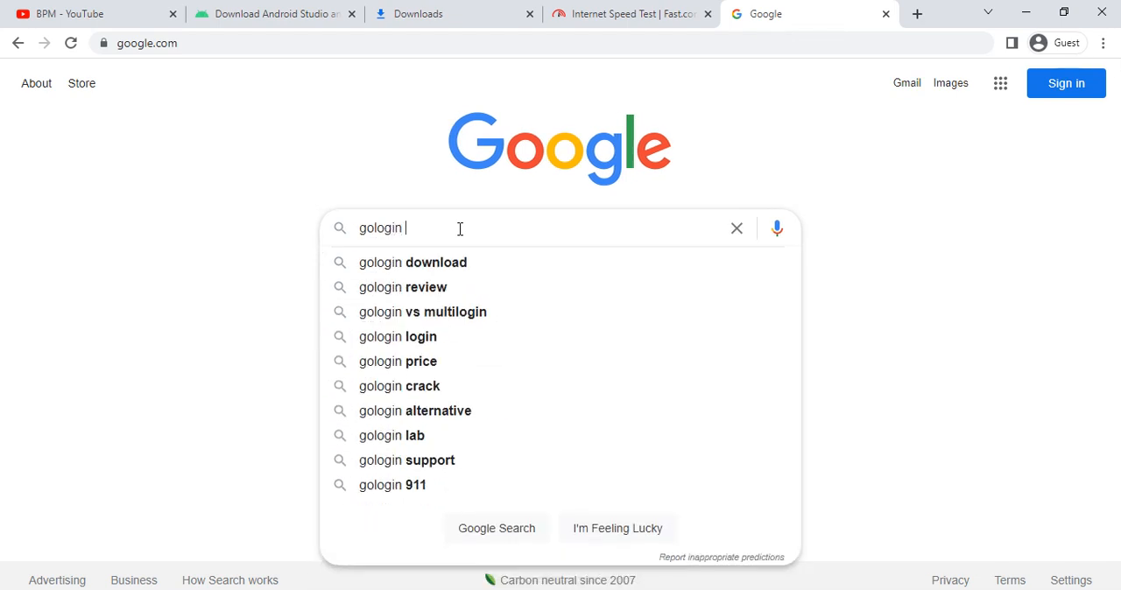
pyautogui.write('apd dow')
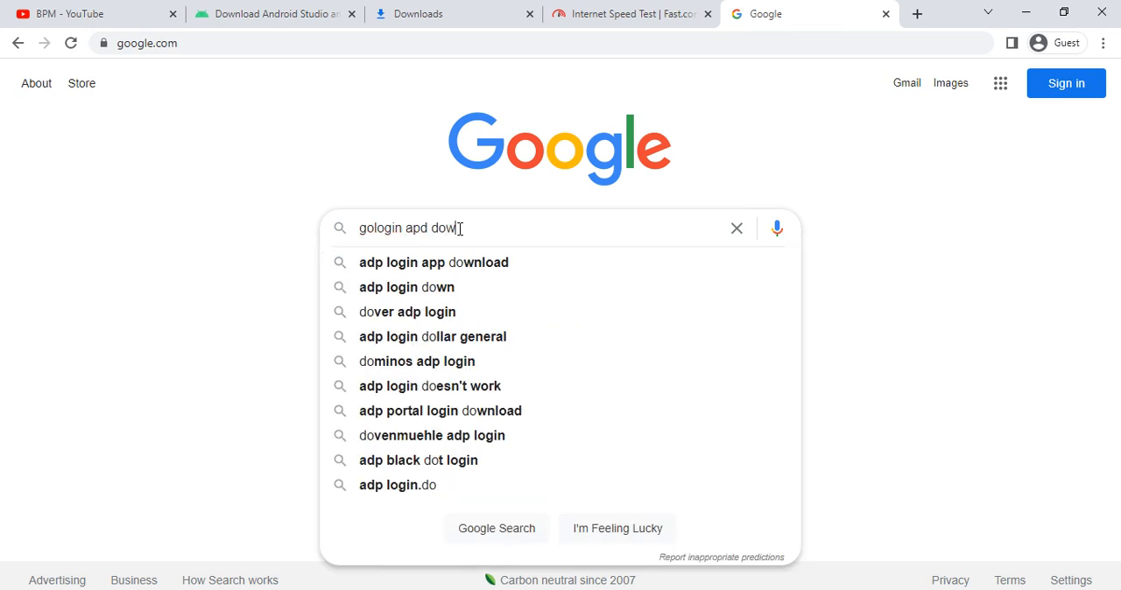
pyautogui.write('nload')
pyautogui.press('Return')
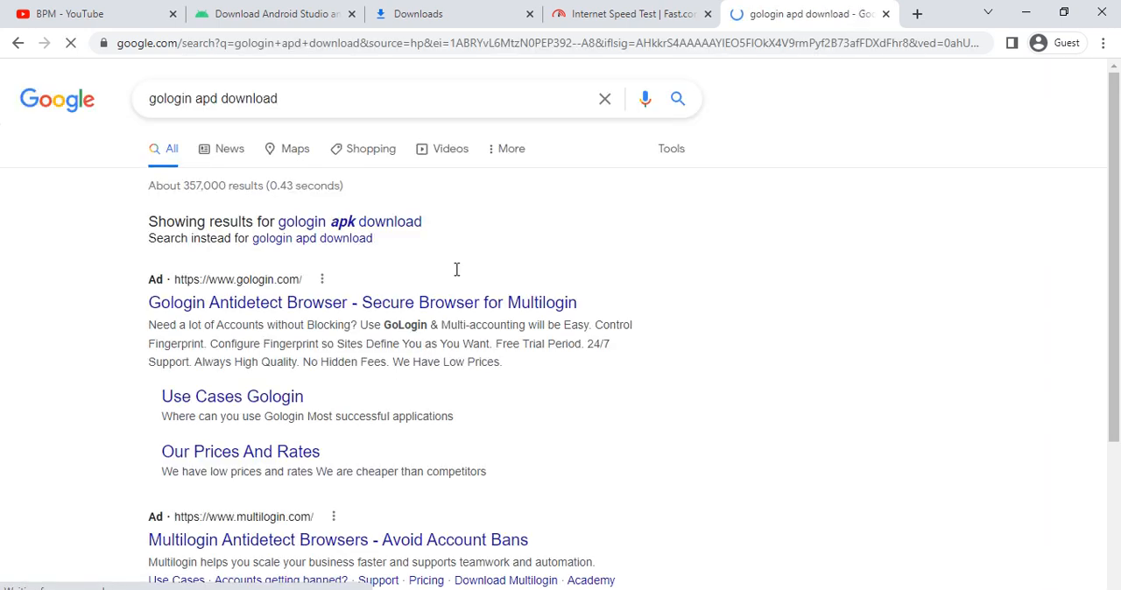
# - Open the APKPure result for GoLogin 1.1.2 for Android and download its APK, dismissing the ad
pyautogui.scroll(-3, 261, 418)
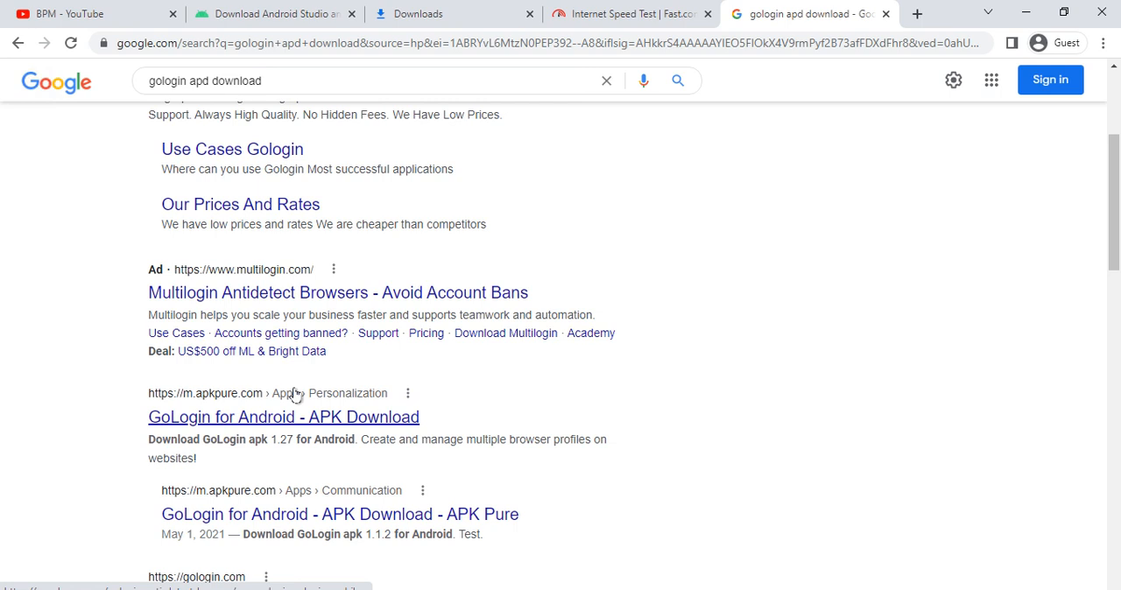
pyautogui.click(289, 525)
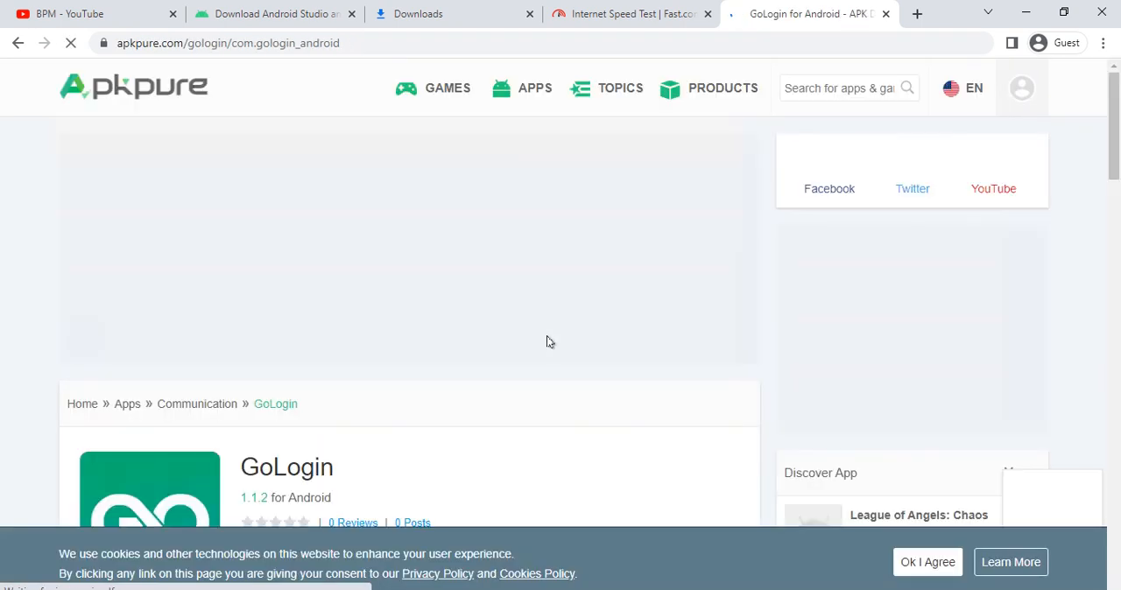
pyautogui.scroll(-4, 353, 402)
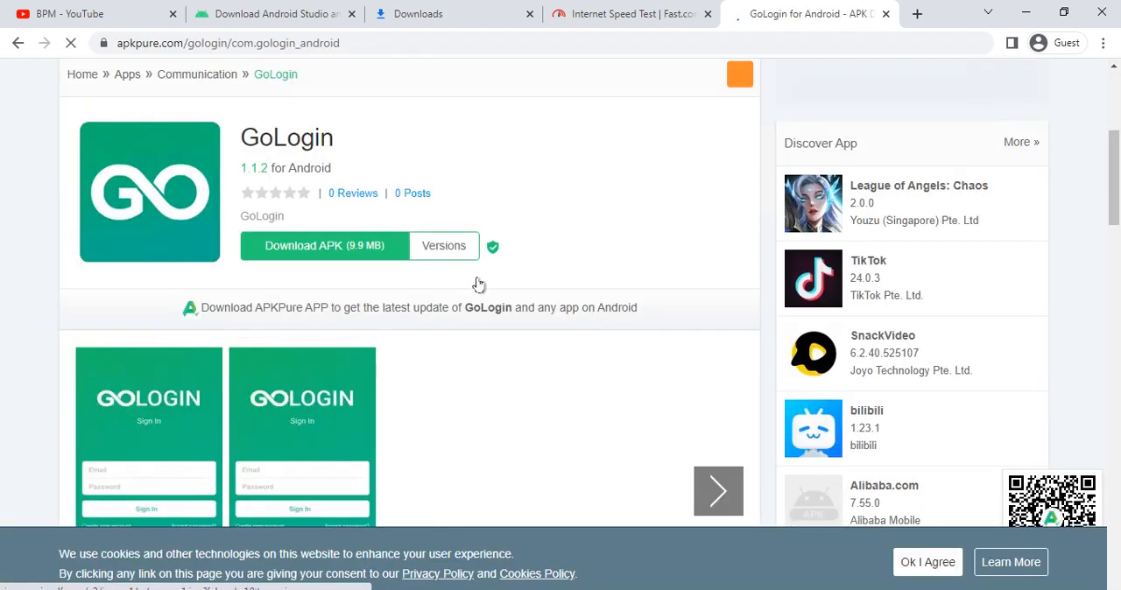
pyautogui.click(293, 244)
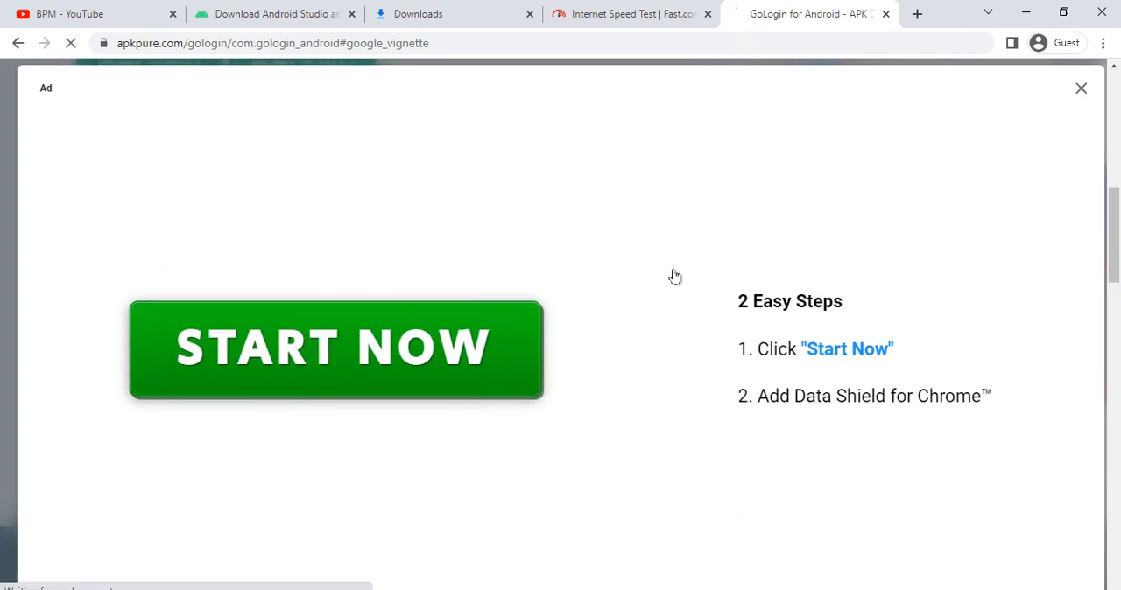
pyautogui.scroll(-5, 368, 368)
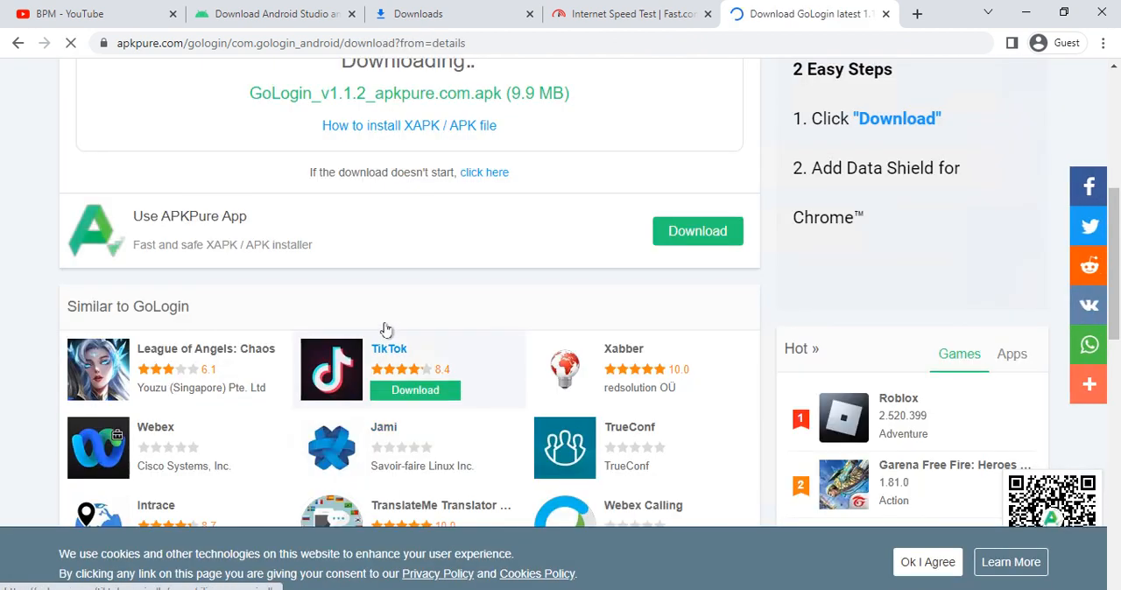
pyautogui.scroll(3, 385, 329)
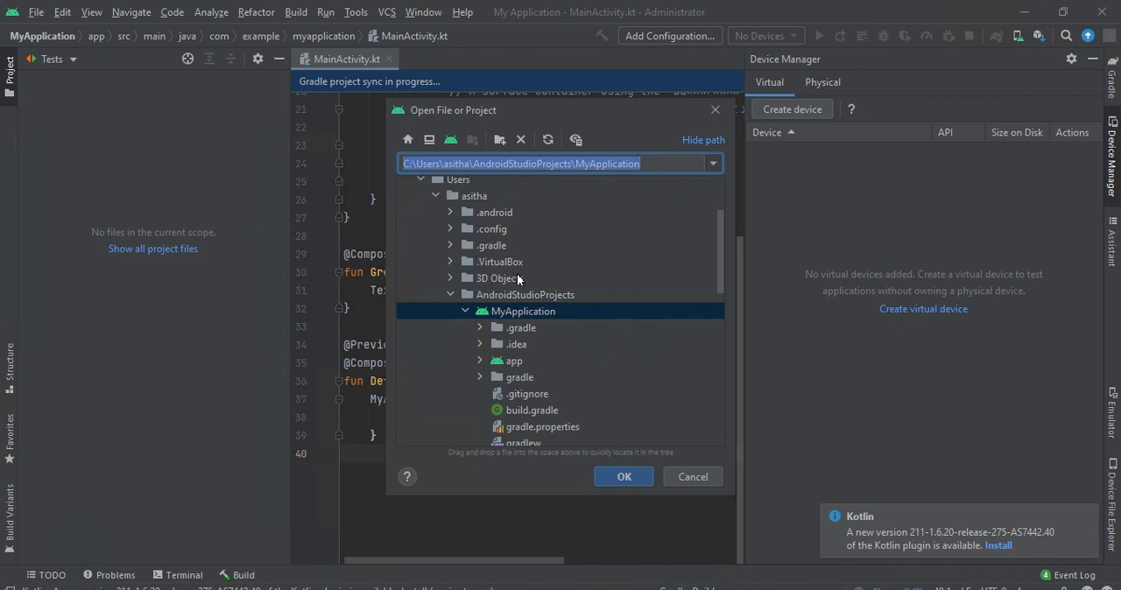
# - Switch to Android Studio and choose GoLogin_v1.1.2_apkpure.com.apk from the Downloads folder as the file to open
pyautogui.scroll(-3, 522, 284)
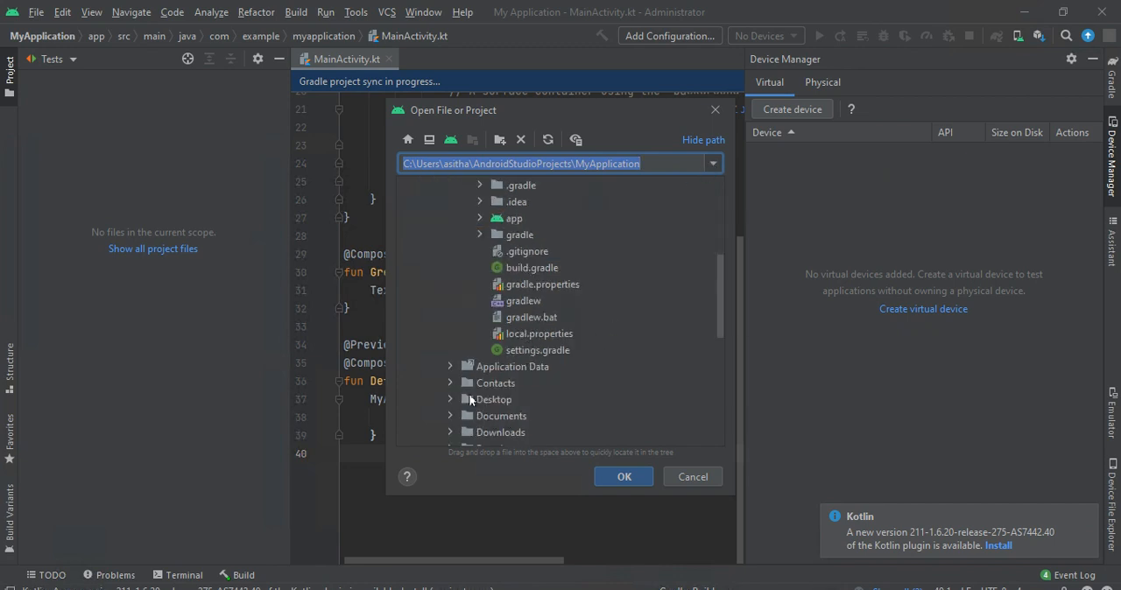
pyautogui.click(482, 433)
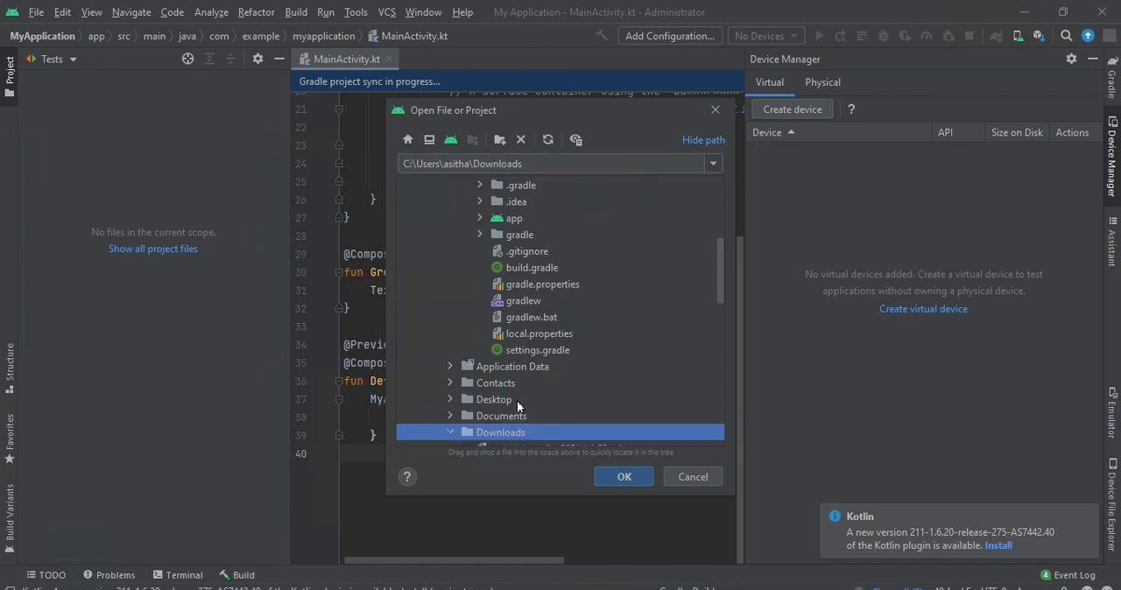
pyautogui.doubleClick(481, 432)
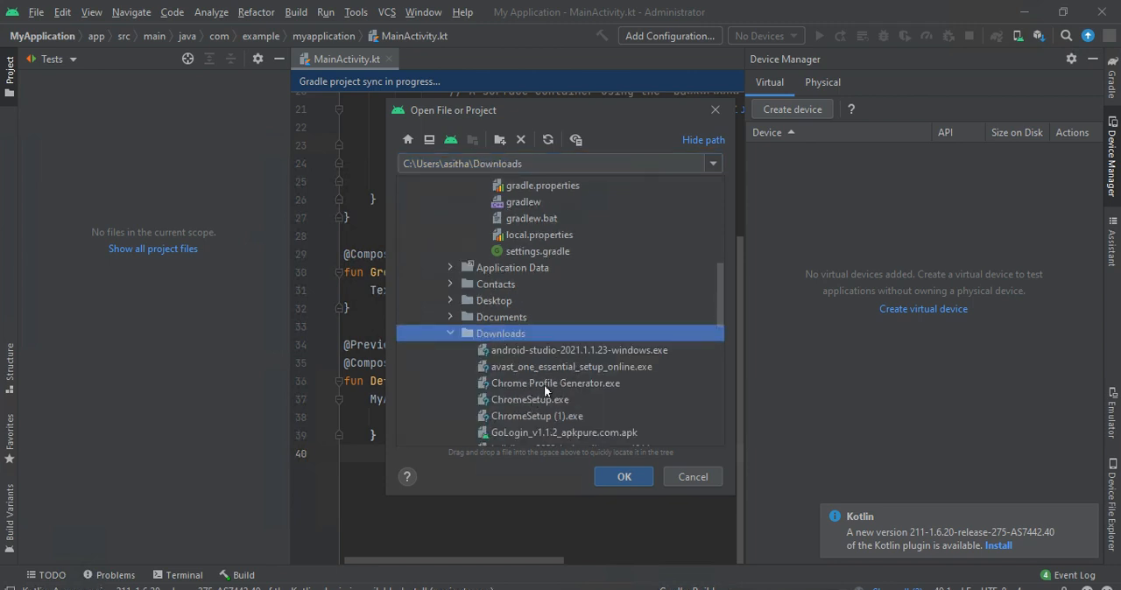
pyautogui.scroll(-2, 528, 415)
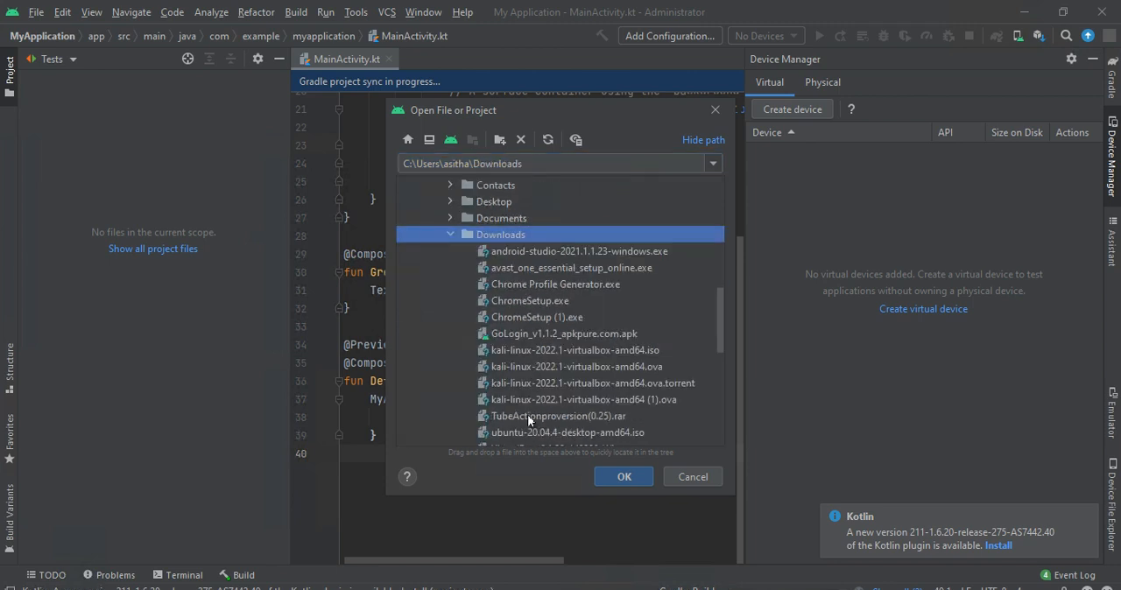
pyautogui.doubleClick(539, 334)
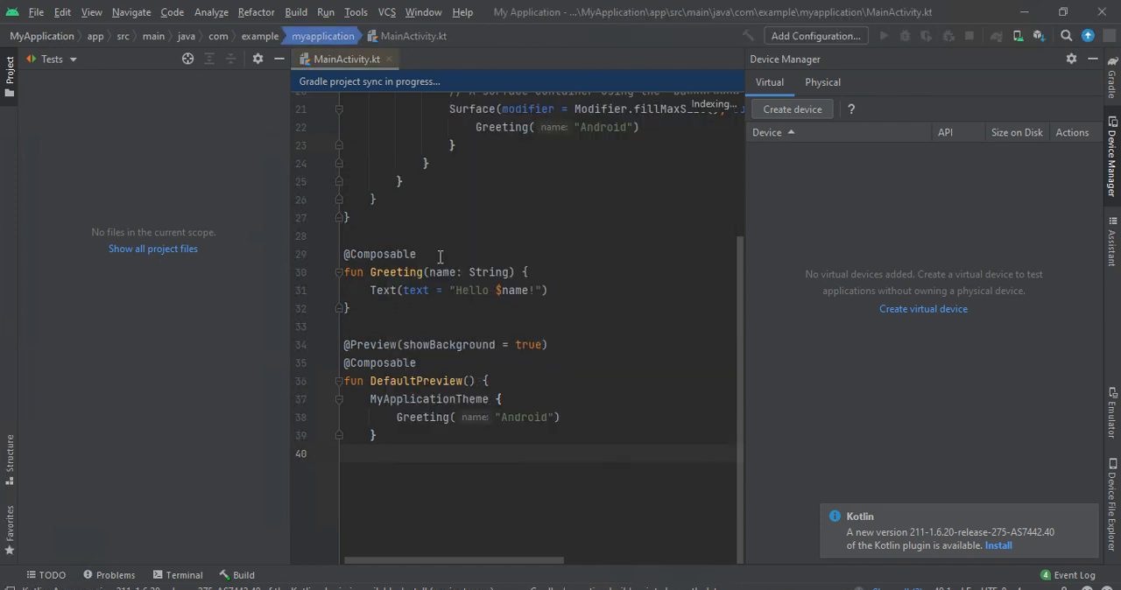
# - Look through the code in MainActivity.kt and the app and Gradle Scripts entries of the project tree
pyautogui.scroll(3, 532, 376)
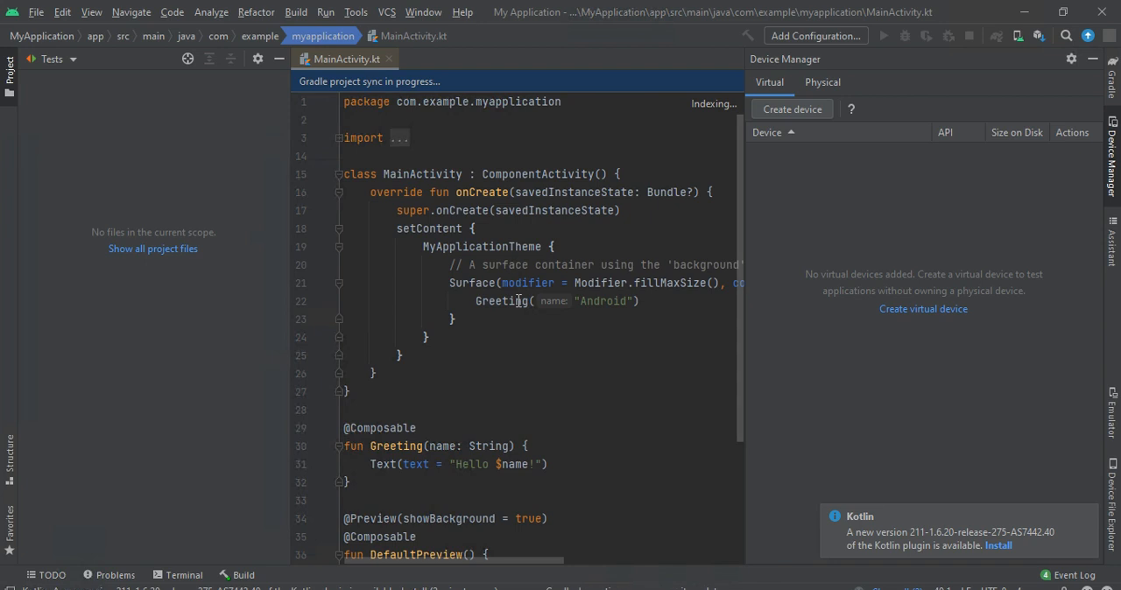
pyautogui.scroll(-3, 519, 300)
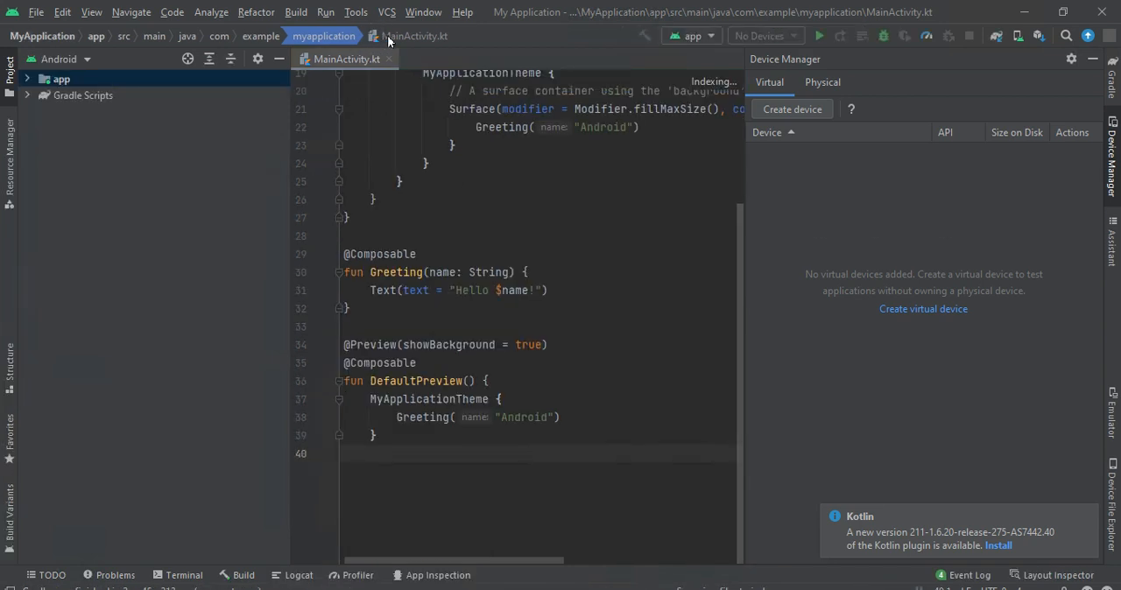
pyautogui.click(388, 41)
pyautogui.click(61, 108)
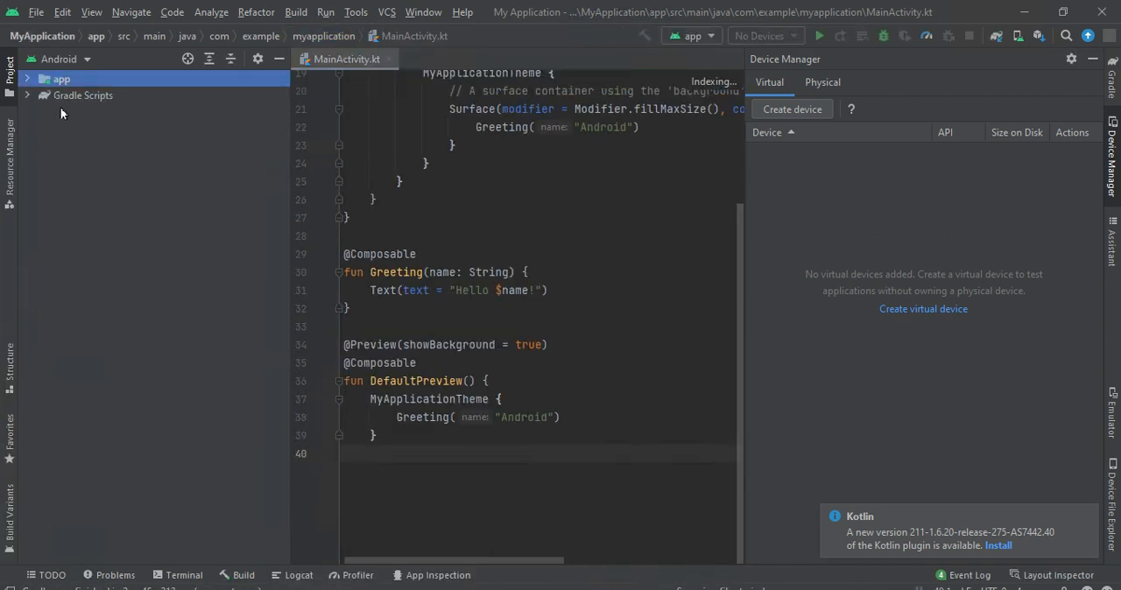
pyautogui.click(75, 92)
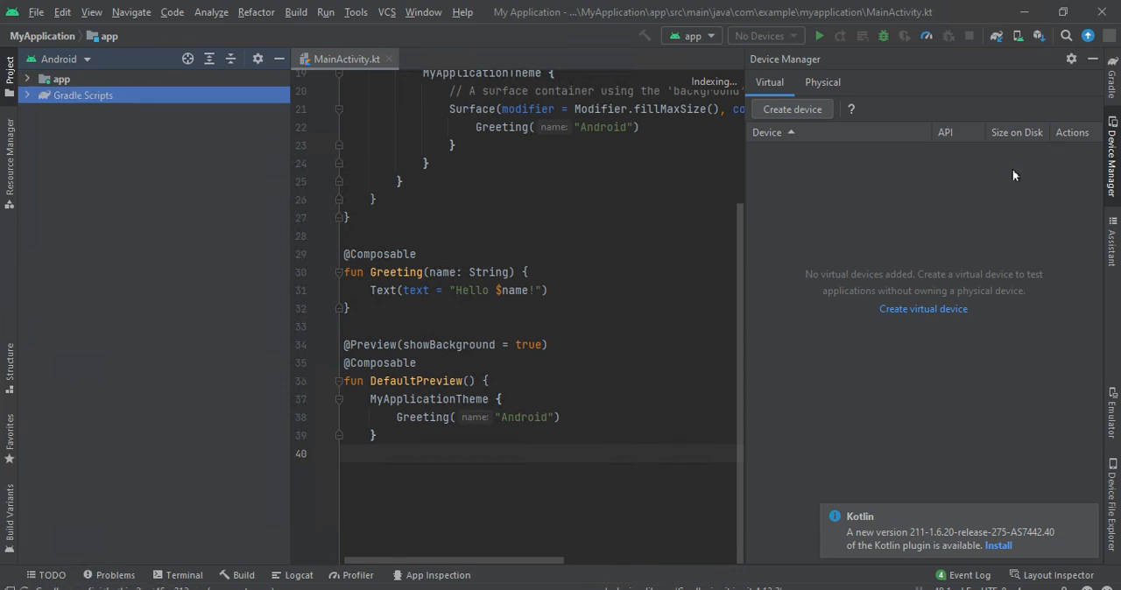
pyautogui.click(72, 81)
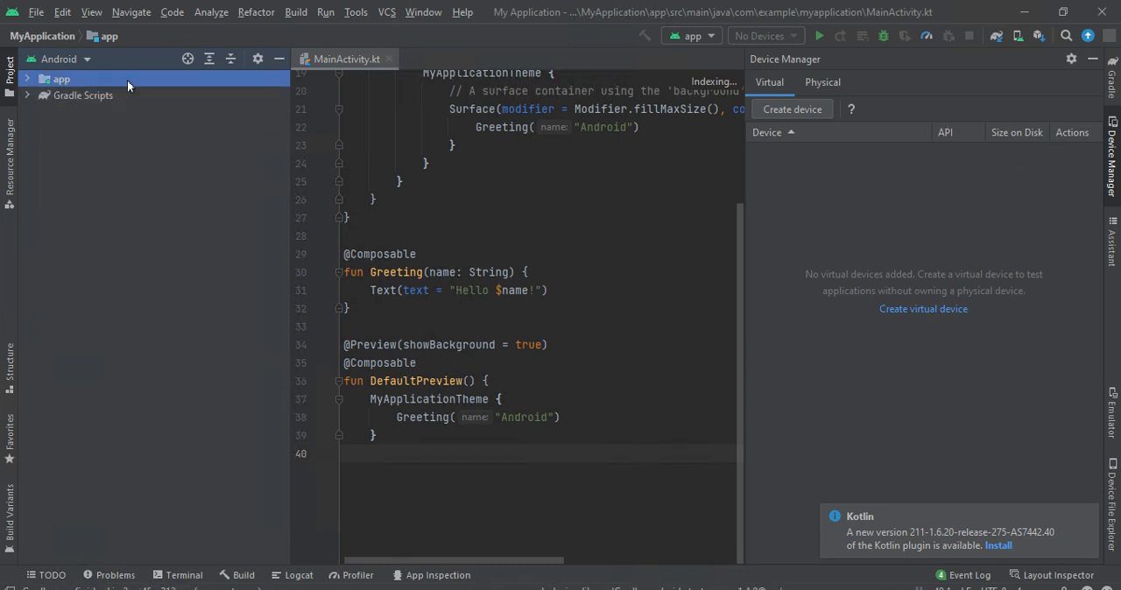
pyautogui.moveTo(538, 378); pyautogui.dragTo(223, 169)
pyautogui.scroll(3, 490, 336)
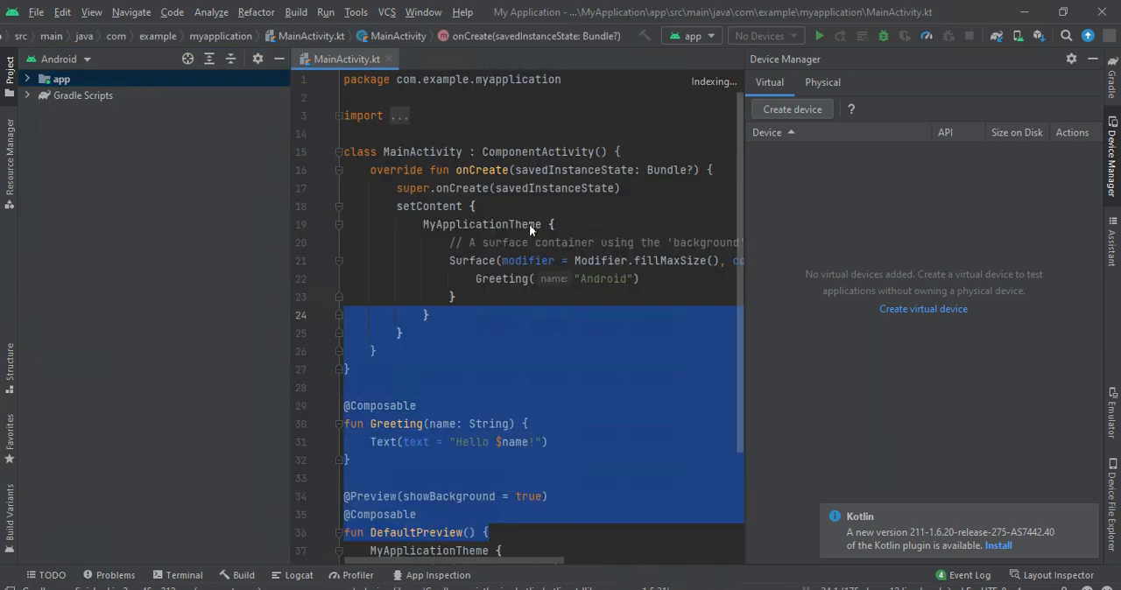
# - Show the project errors in the problems view and expand the Gradle Scripts group in the project tree
pyautogui.click(730, 83)
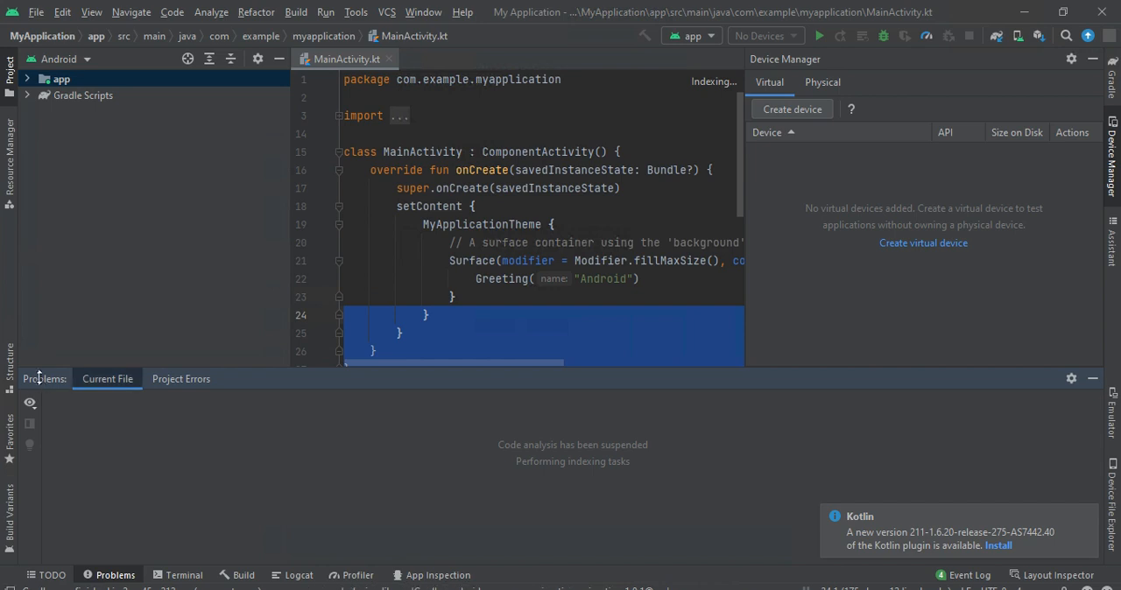
pyautogui.click(189, 383)
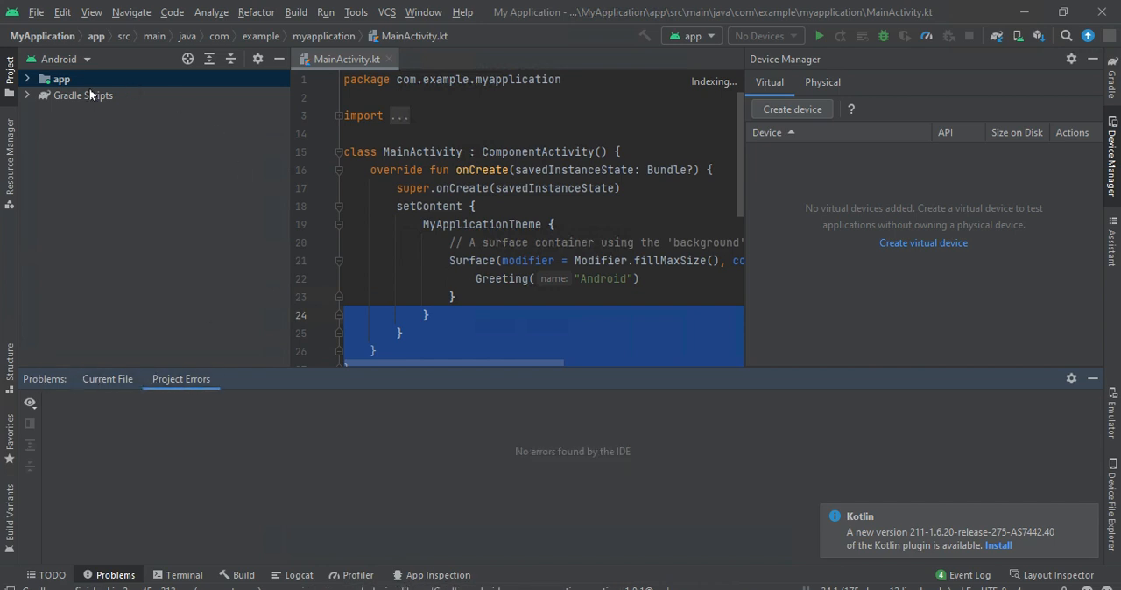
pyautogui.click(88, 94)
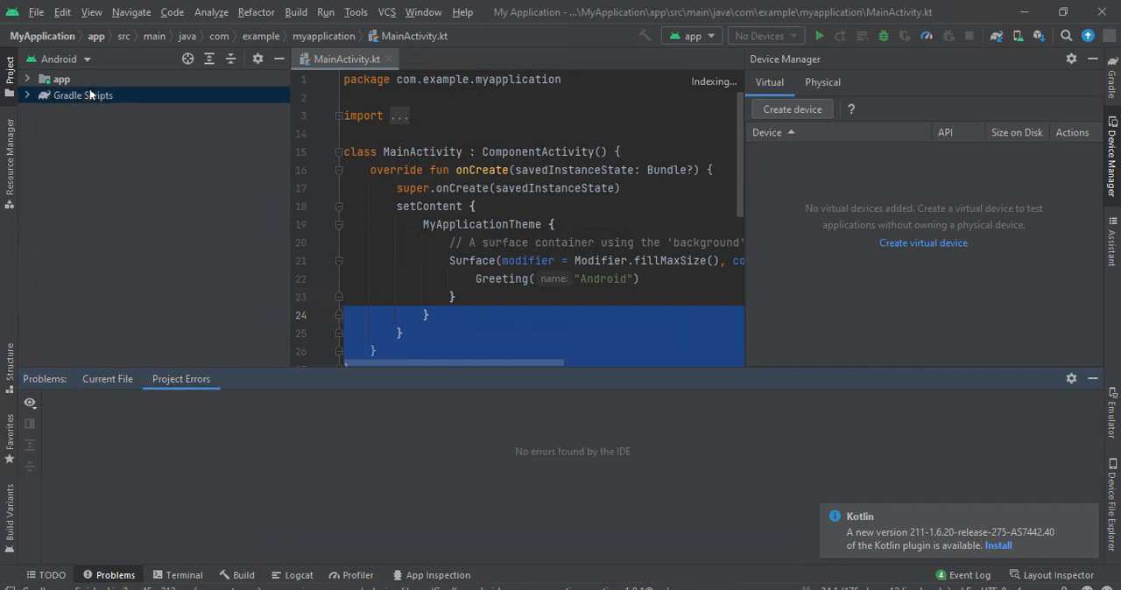
# - Open the module-level build.gradle and gradle-wrapper.properties from Gradle Scripts in the editor
pyautogui.click(385, 40)
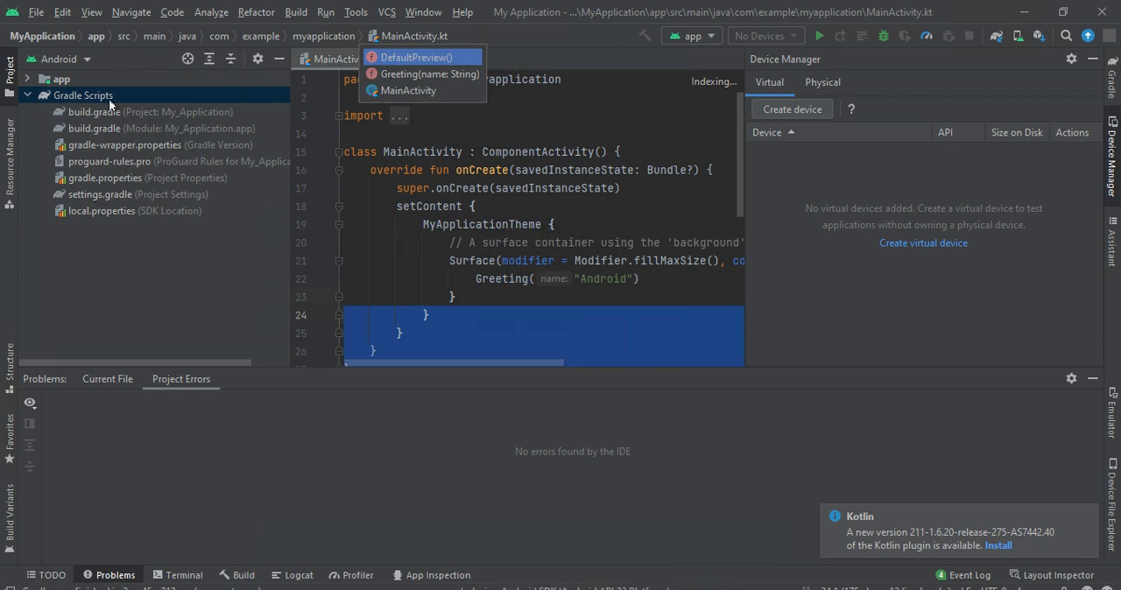
pyautogui.doubleClick(116, 130)
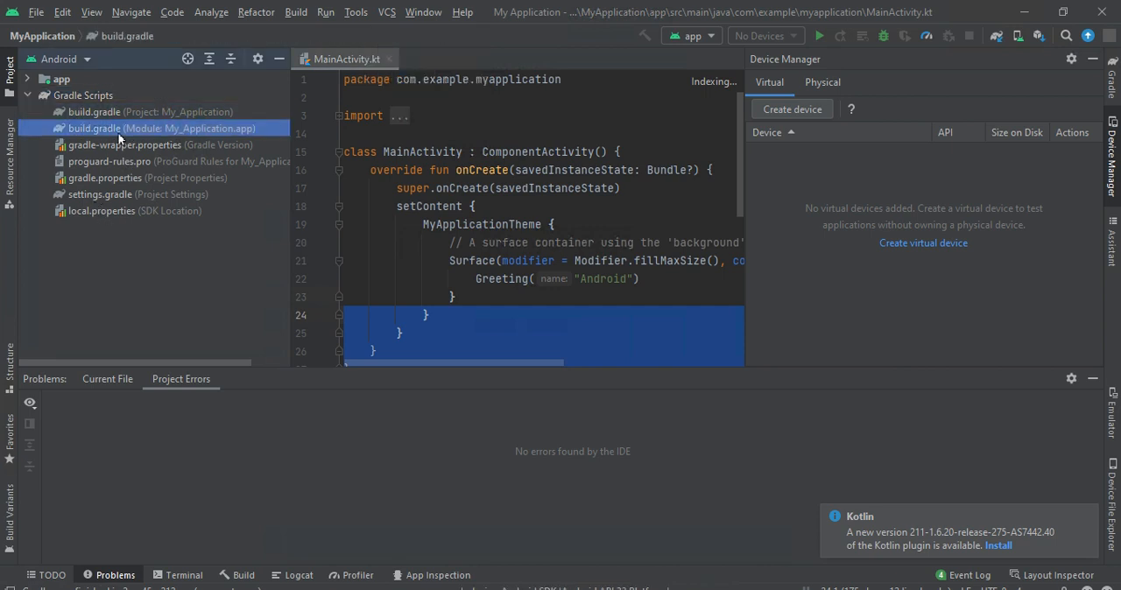
pyautogui.click(121, 145)
pyautogui.click(123, 177)
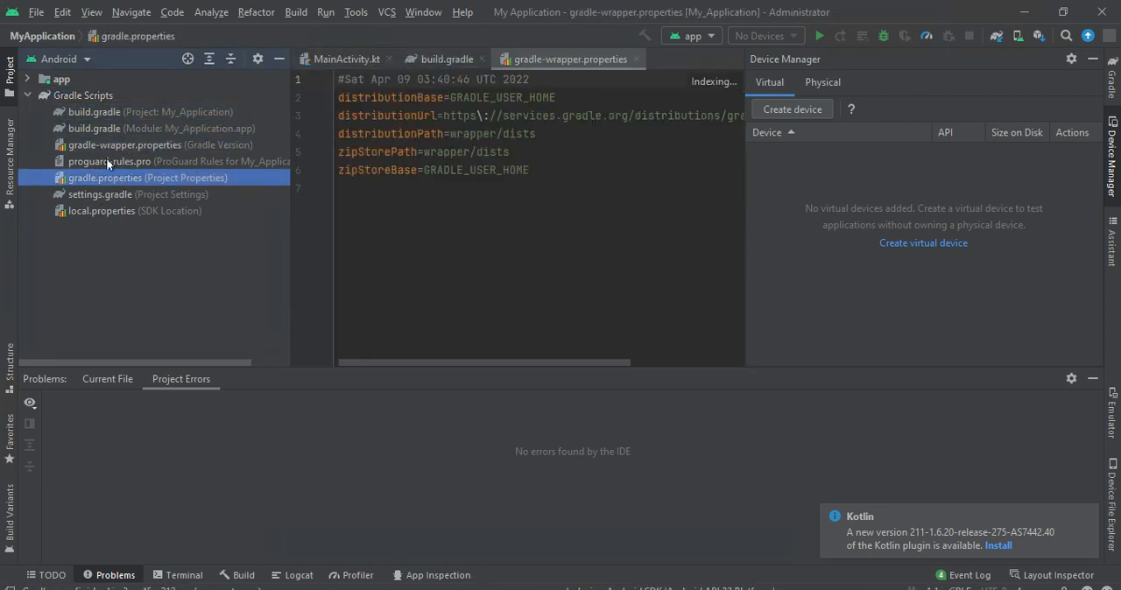
pyautogui.click(106, 160)
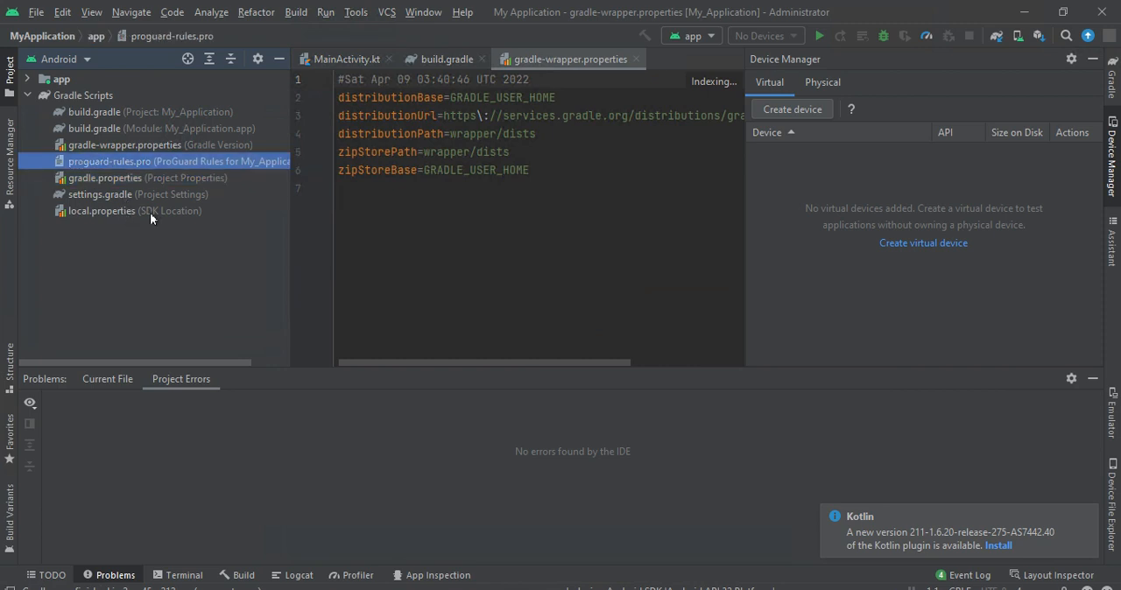
pyautogui.click(149, 212)
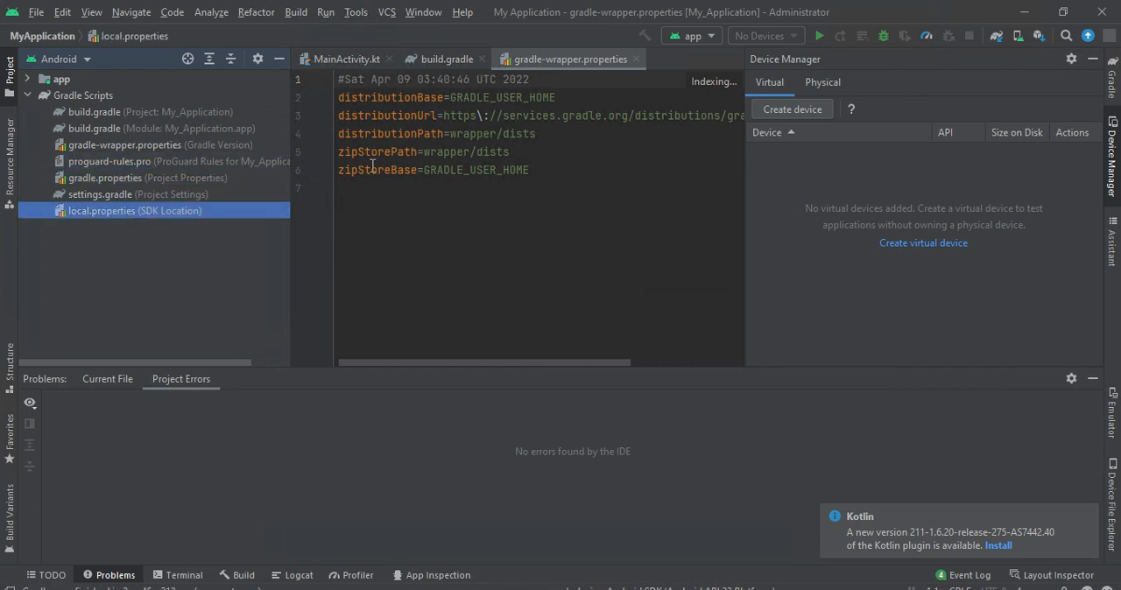
pyautogui.click(228, 187)
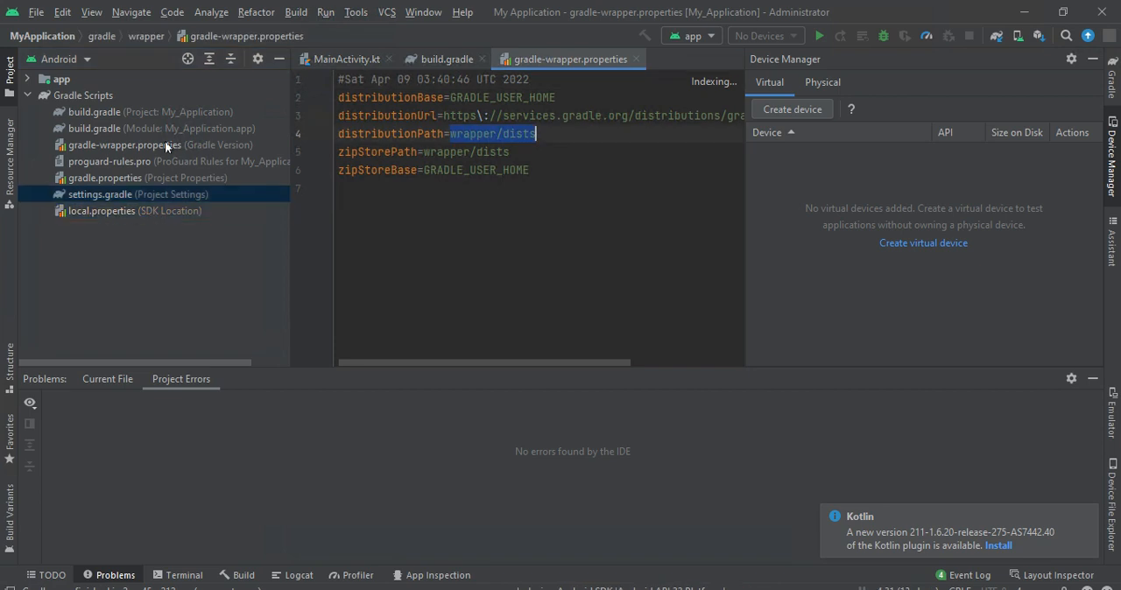
pyautogui.click(164, 142)
pyautogui.click(162, 128)
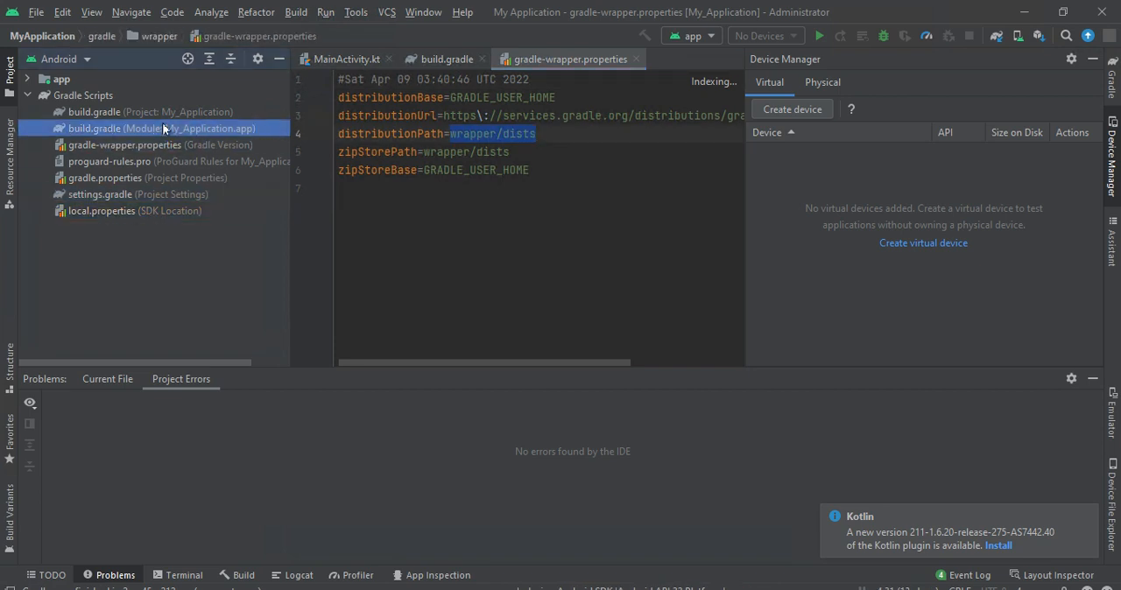
# - Show the Emulator tool window beside the editor
pyautogui.click(67, 12)
pyautogui.click(89, 16)
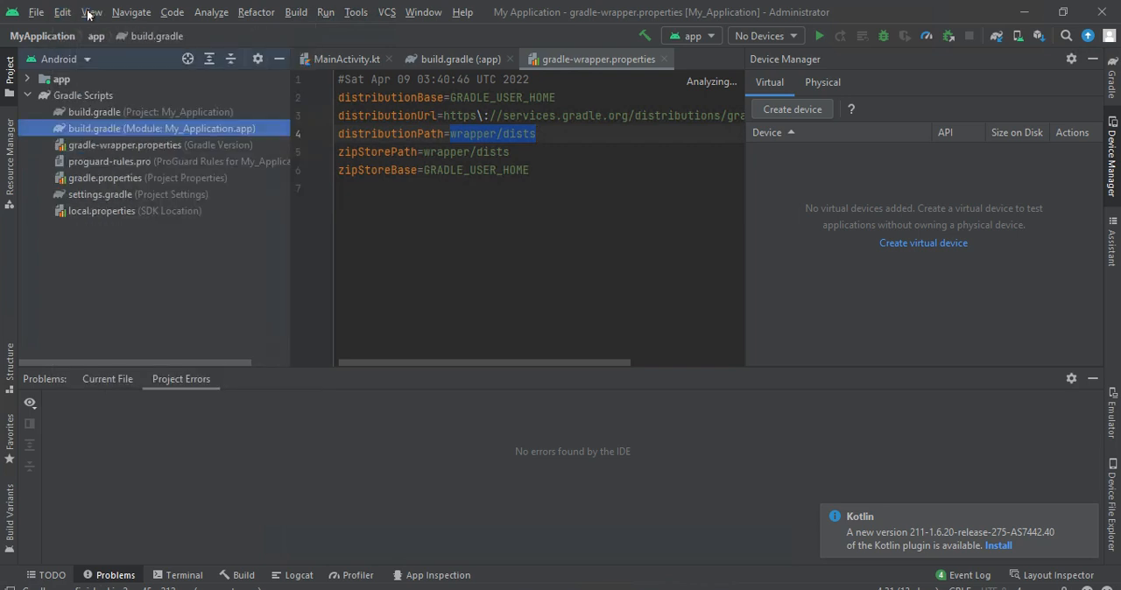
pyautogui.click(88, 15)
pyautogui.moveTo(126, 35)
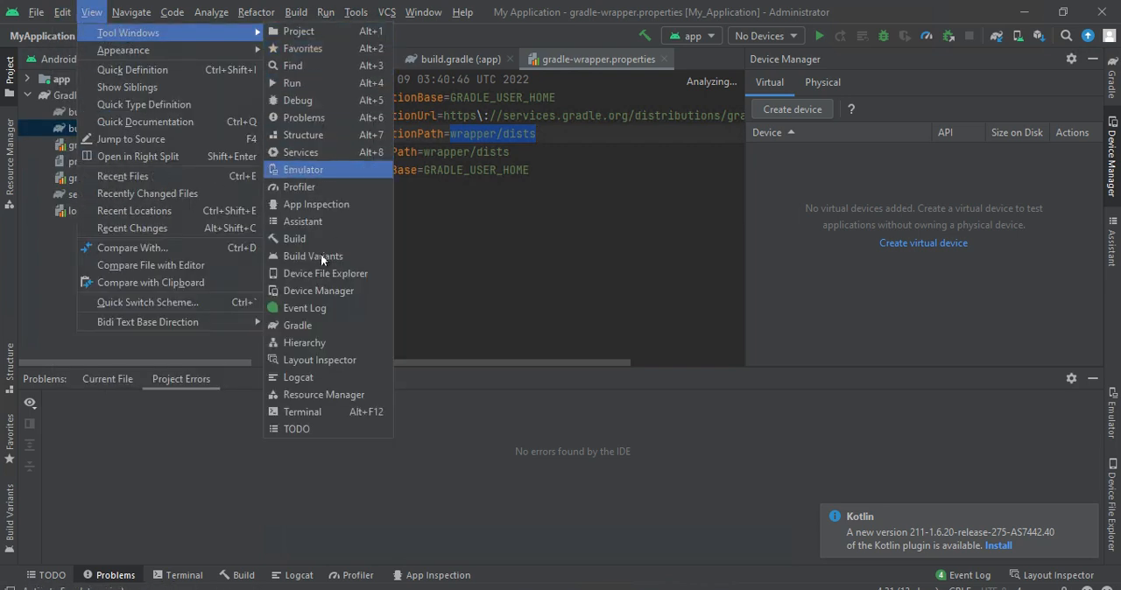
pyautogui.click(295, 173)
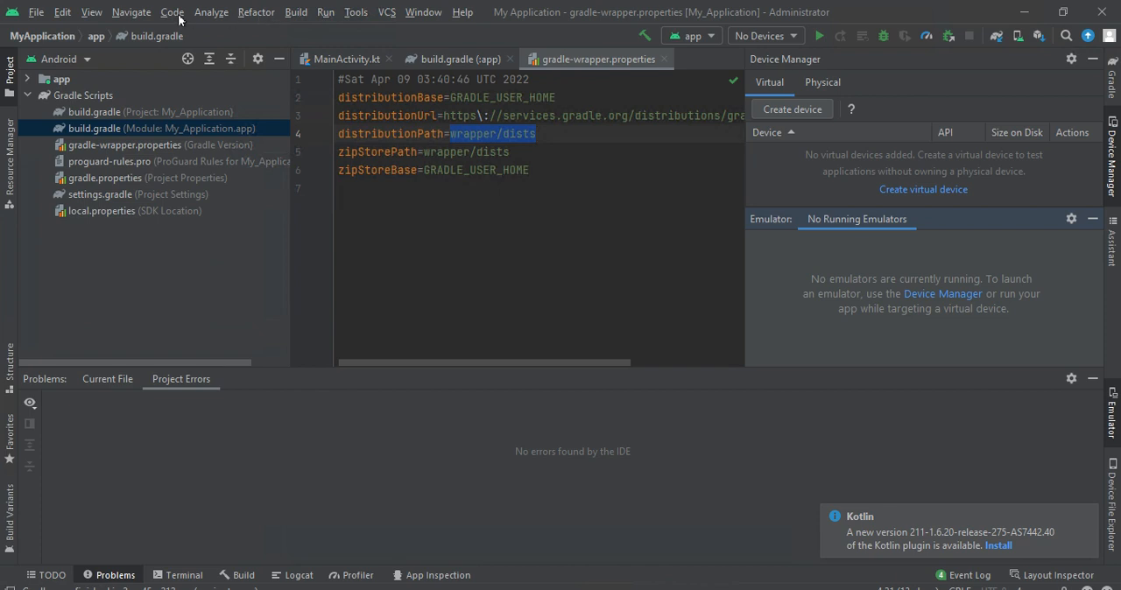
# - Open the Terminal tool window and run the command ipconfig/all in the MyApplication folder
pyautogui.click(91, 12)
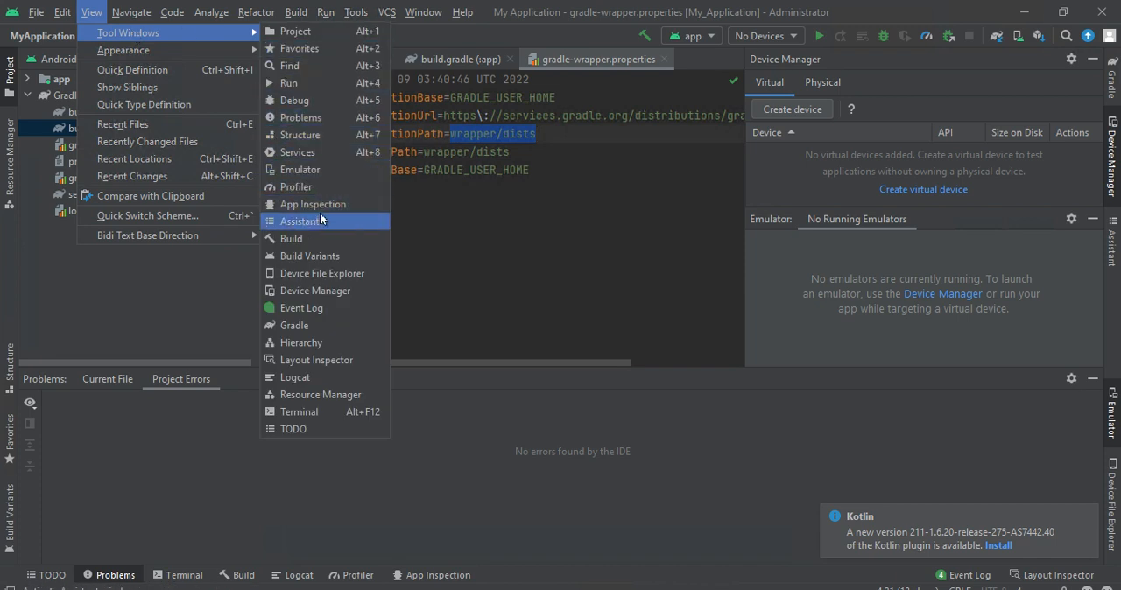
pyautogui.click(299, 413)
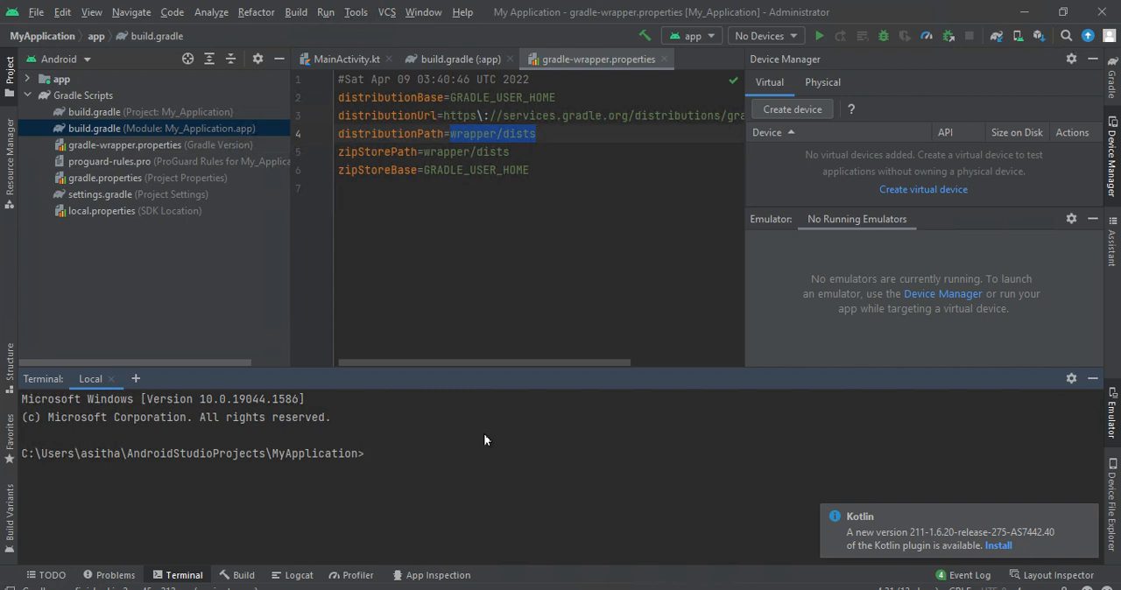
pyautogui.write('ipi')
pyautogui.press('BackSpace')
pyautogui.press('BackSpace')
pyautogui.press('BackSpace')
pyautogui.write('p')
pyautogui.press('BackSpace')
pyautogui.write('ipconfig/all')
pyautogui.press('Return')
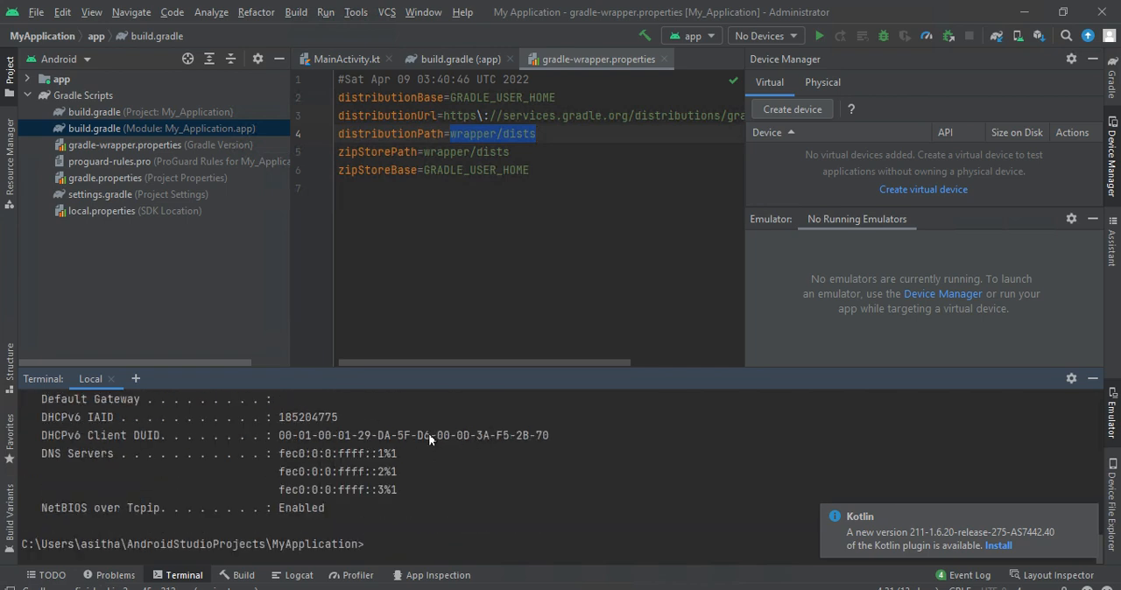
# - Examine the ipconfig output in the terminal, checking the network adapter's IPv4 address entry
pyautogui.moveTo(428, 434); pyautogui.dragTo(320, 399)
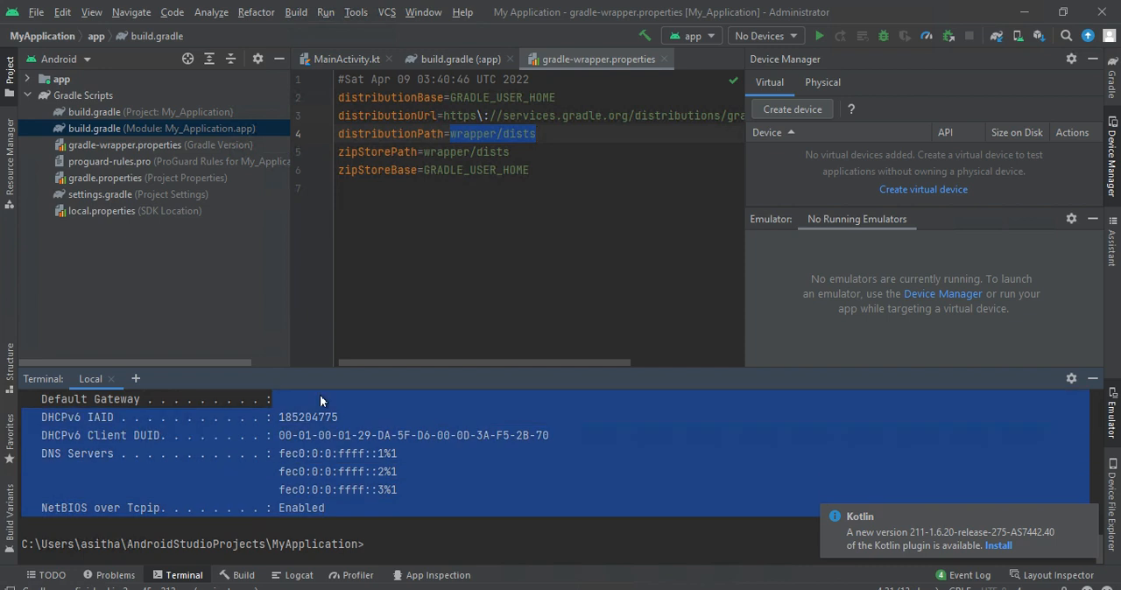
pyautogui.click(337, 419)
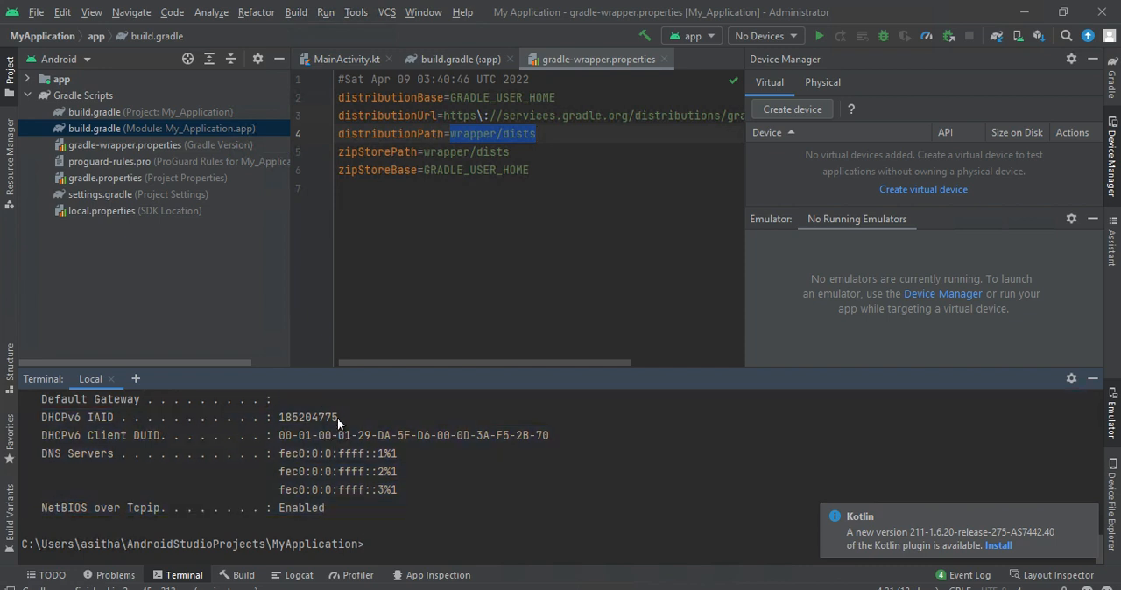
pyautogui.press('Up')
pyautogui.moveTo(364, 453); pyautogui.dragTo(377, 487)
pyautogui.click(314, 501)
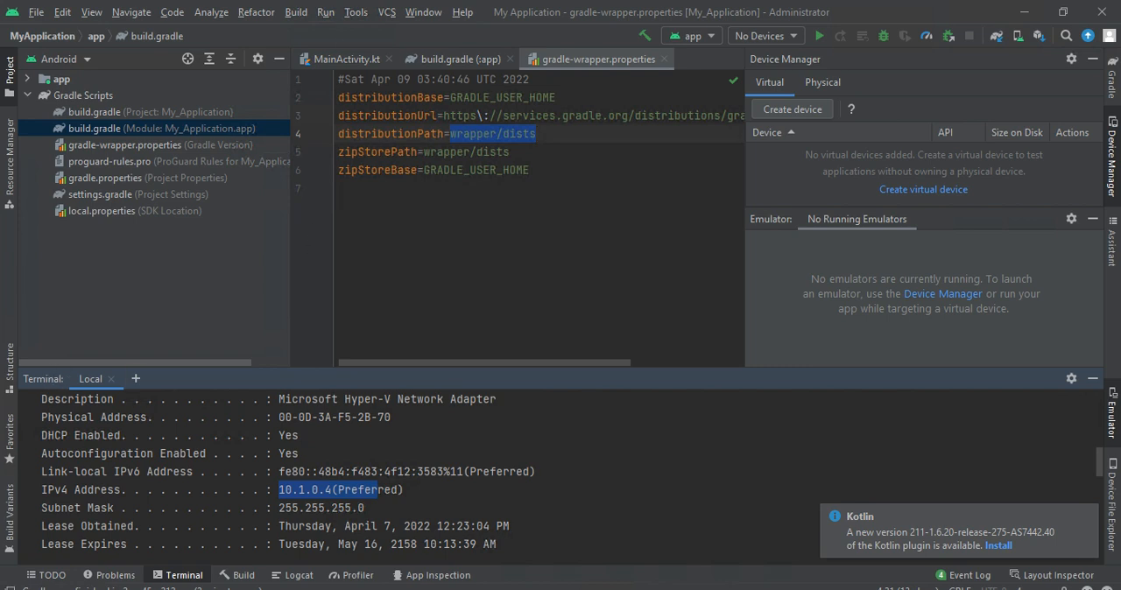
# - Take the Remote Desktop session out of full screen to reach the local desktop
pyautogui.press('super+s')
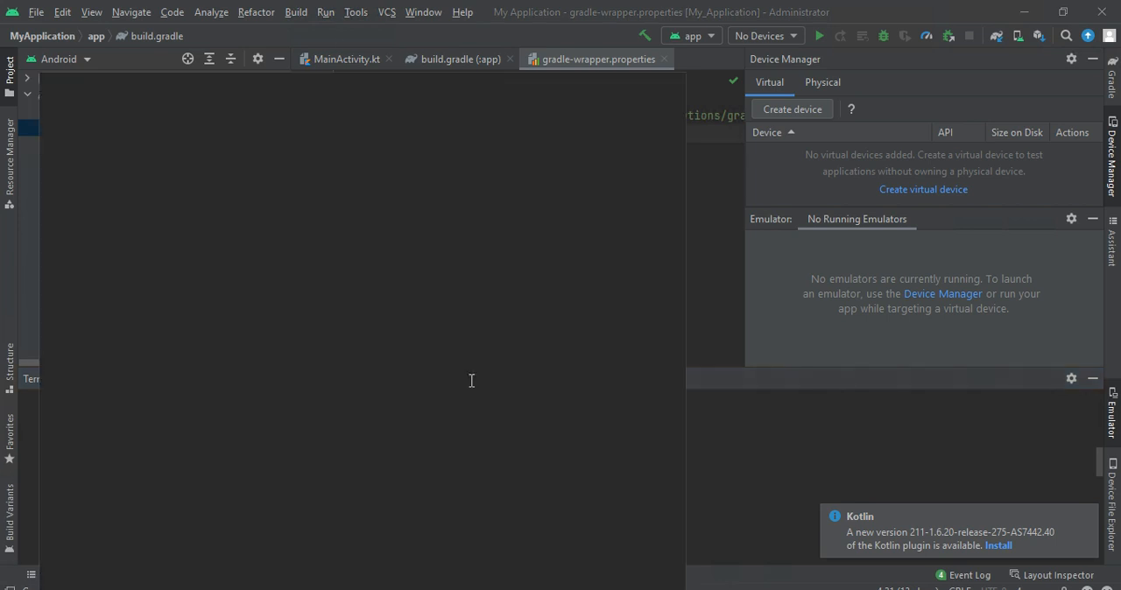
pyautogui.click(707, 450)
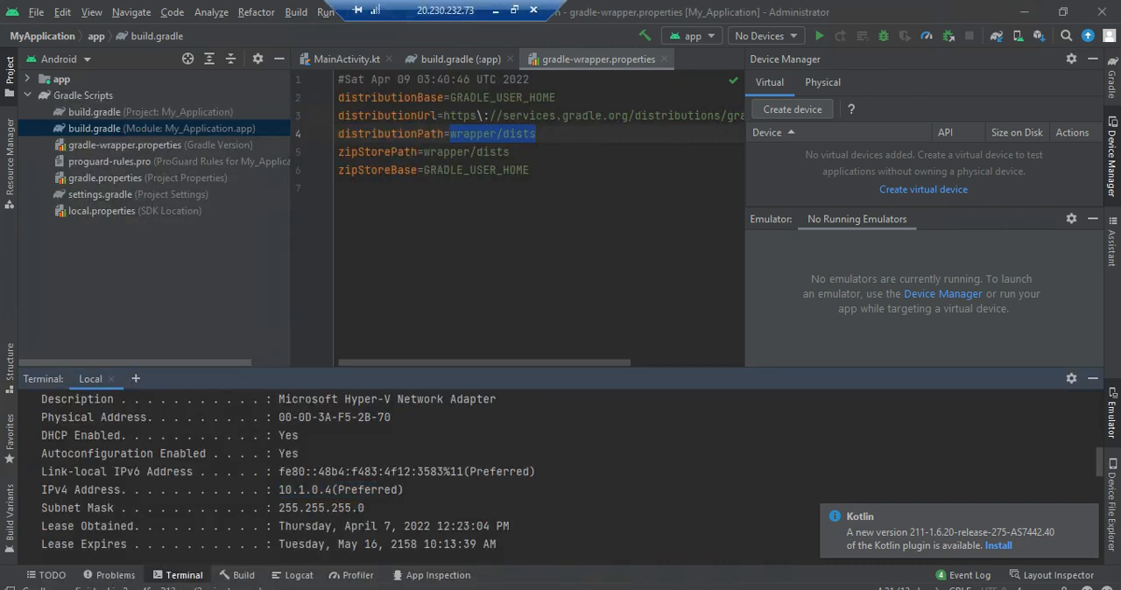
pyautogui.doubleClick(447, 4)
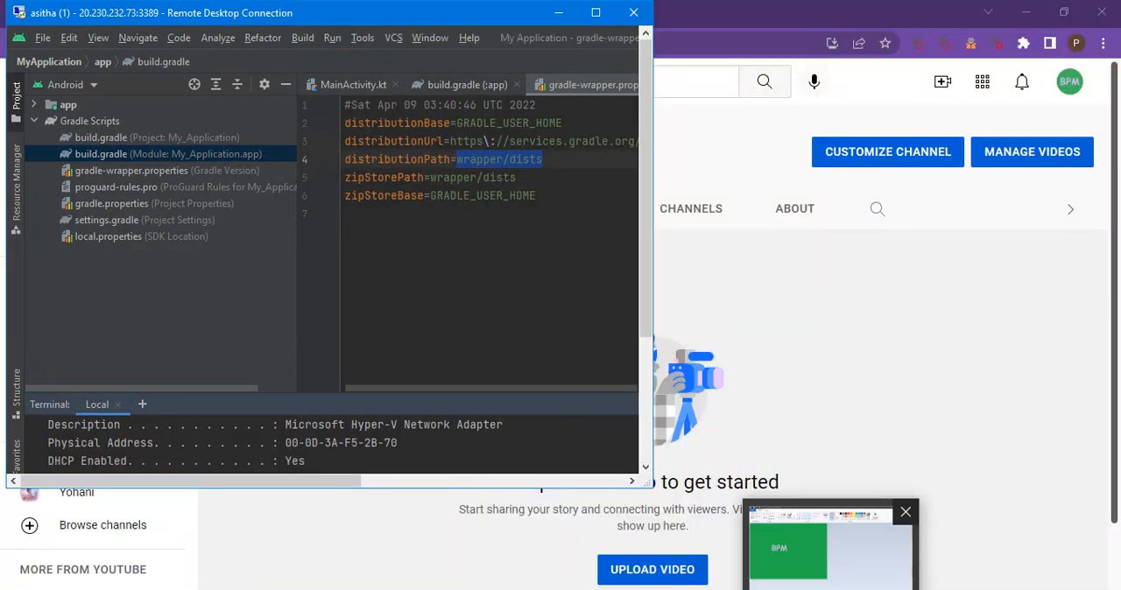
pyautogui.click(599, 542)
pyautogui.click(762, 404)
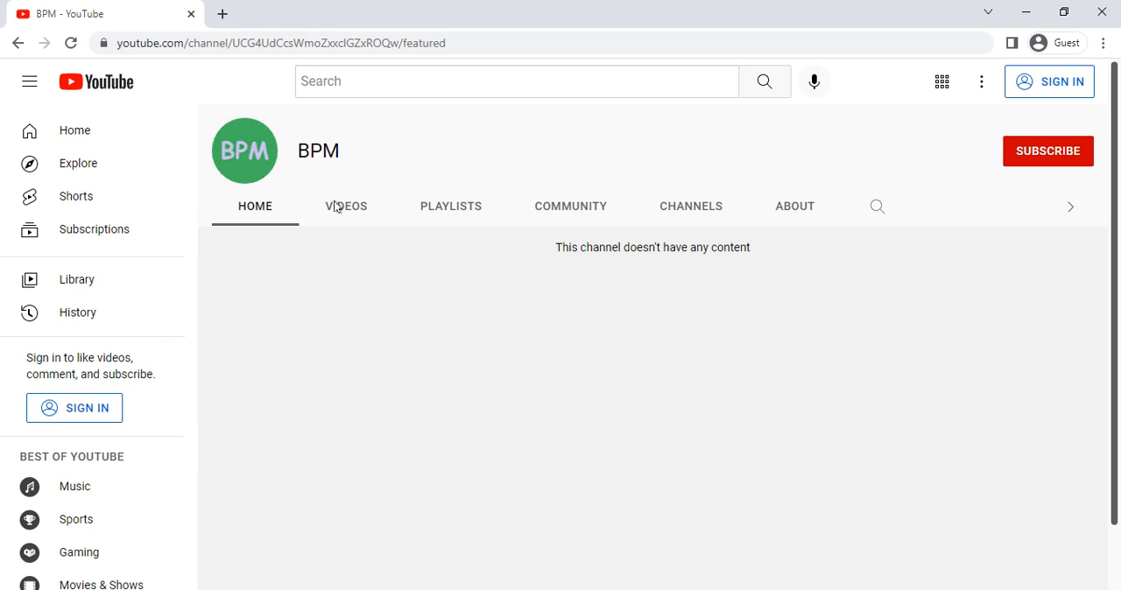
# - Search for "android studio download" in a new Chrome tab and open the developer.android.com Android Studio download page
pyautogui.click(222, 15)
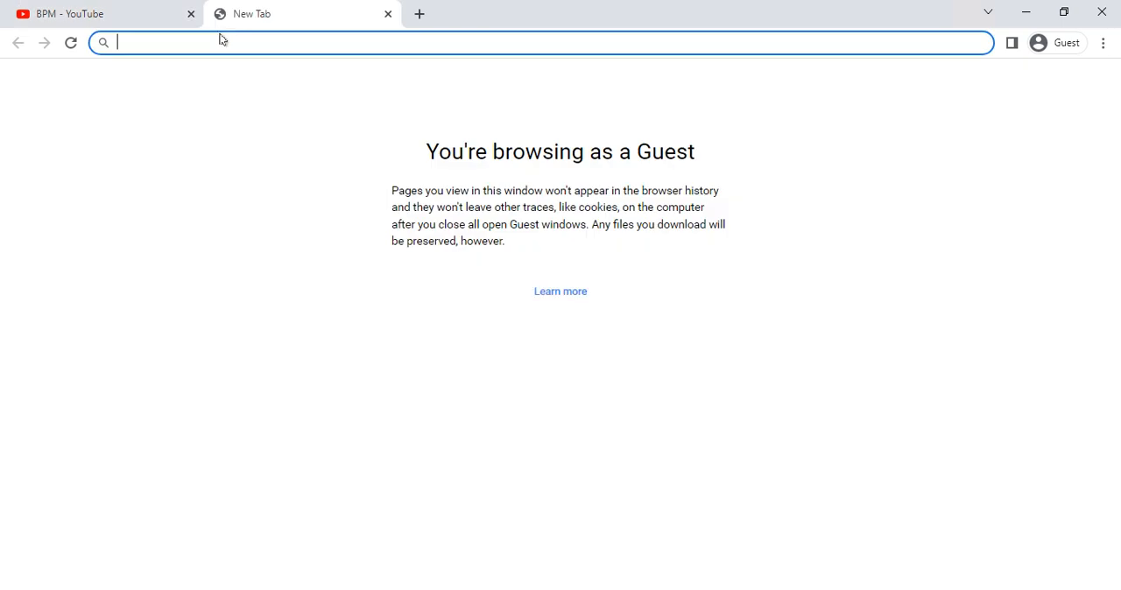
pyautogui.write('an')
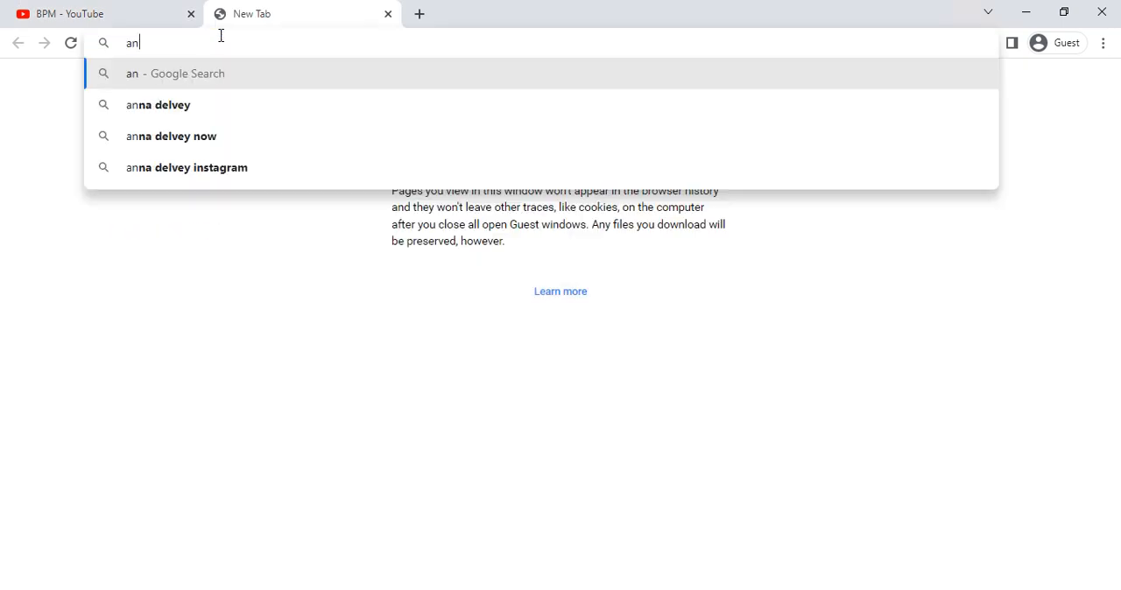
pyautogui.write('droi')
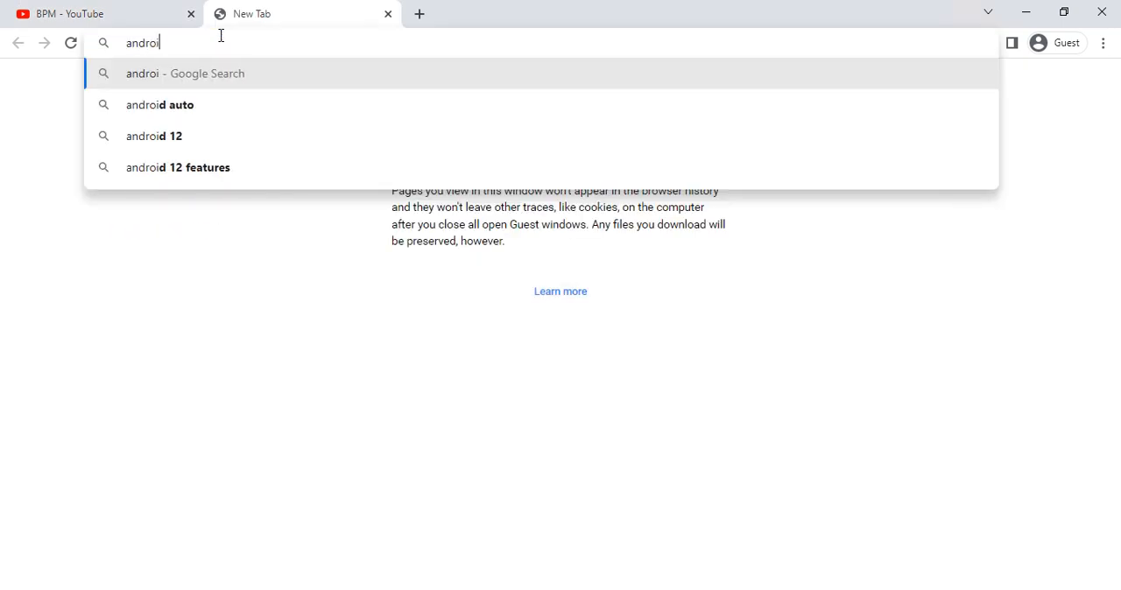
pyautogui.write('d stu')
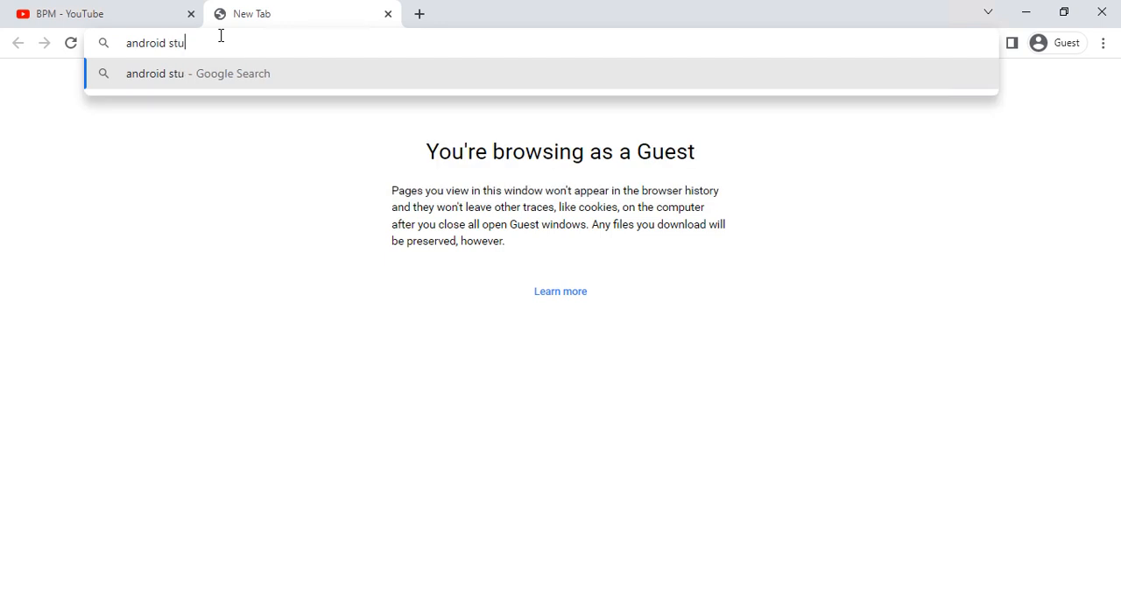
pyautogui.write('dio download')
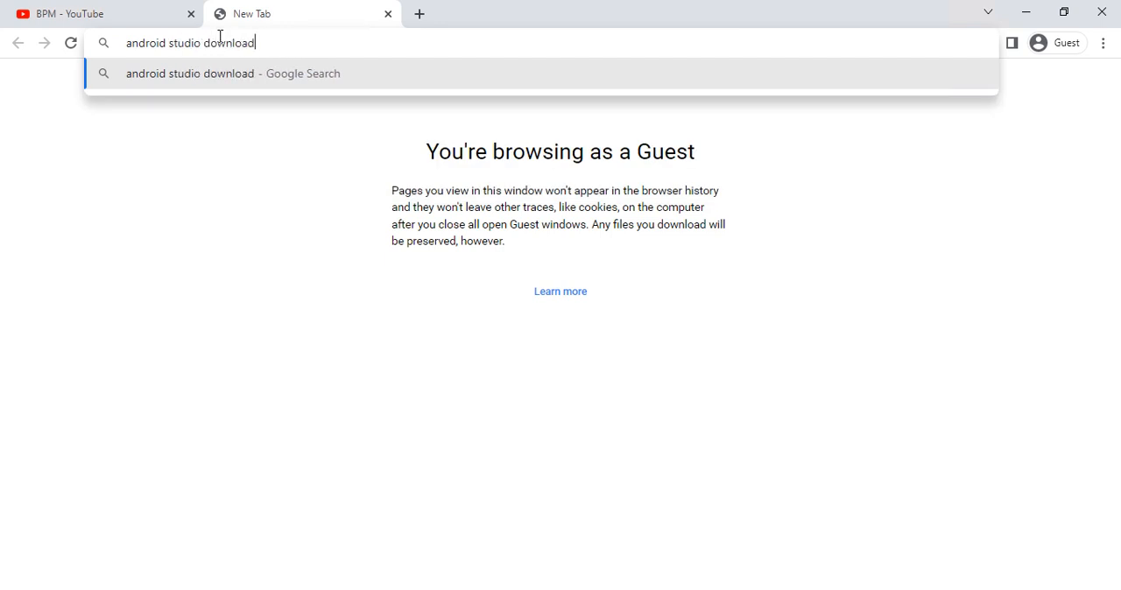
pyautogui.press('Return')
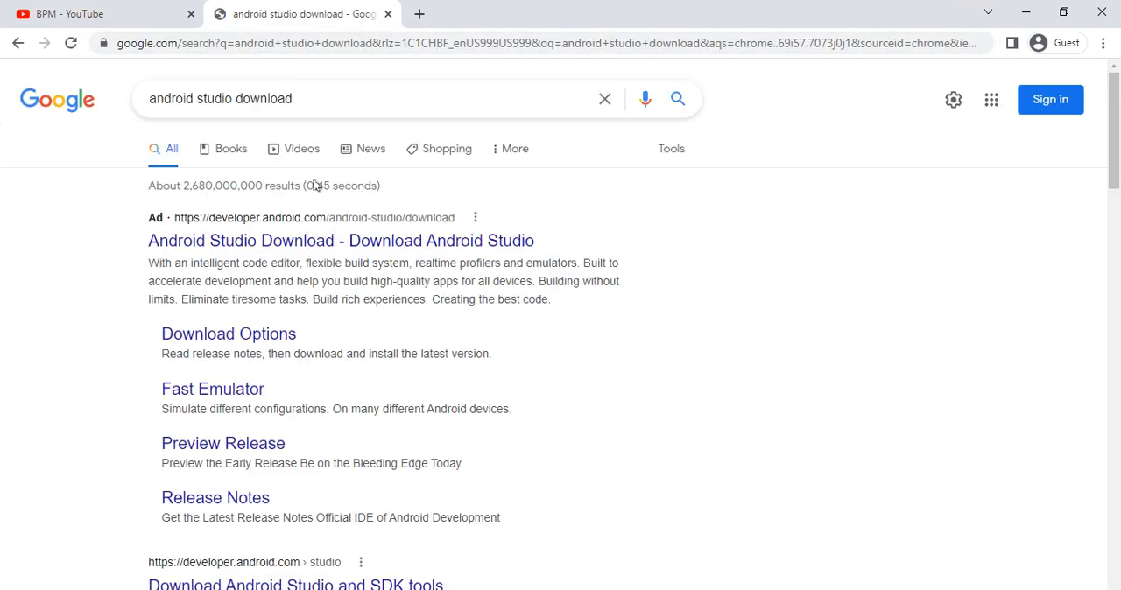
pyautogui.click(253, 241)
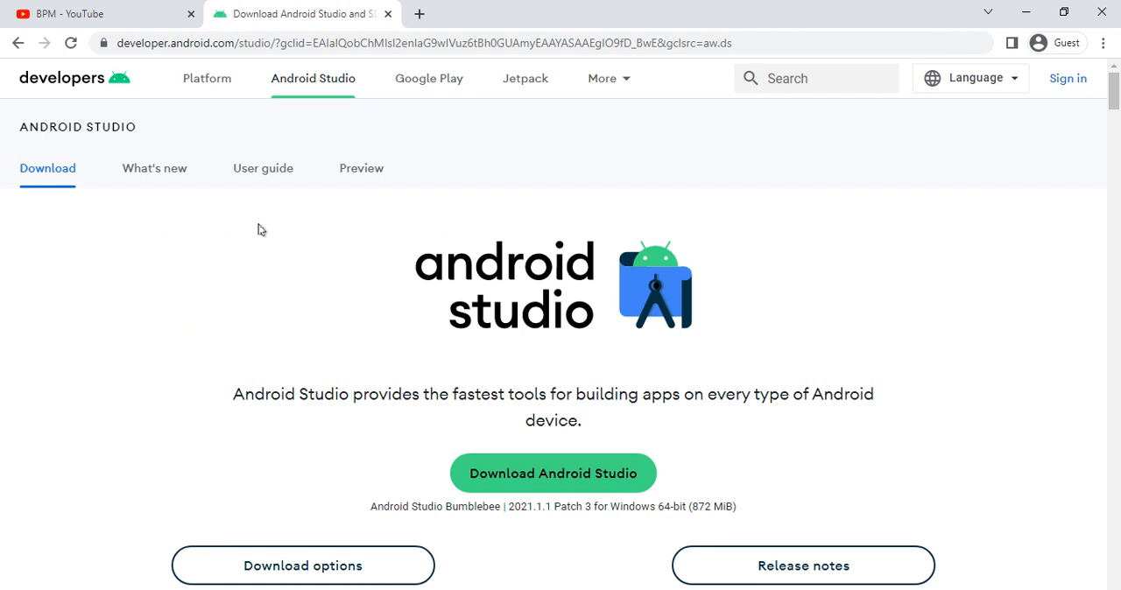
# - Look over the Android Studio page and request the Windows download so its license terms open
pyautogui.scroll(-6, 350, 262)
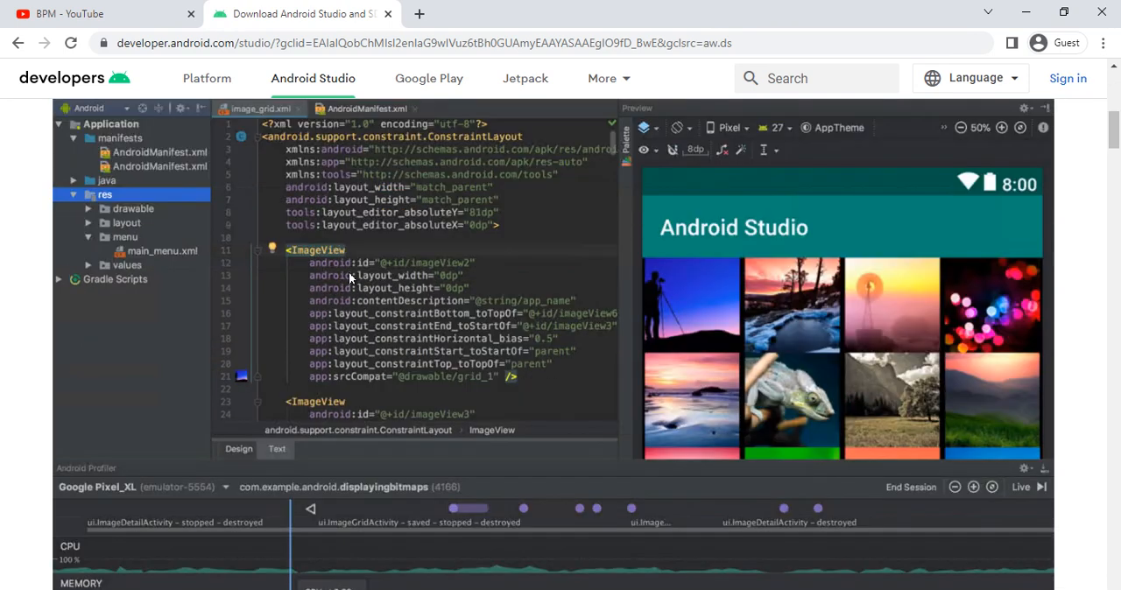
pyautogui.scroll(1, 349, 272)
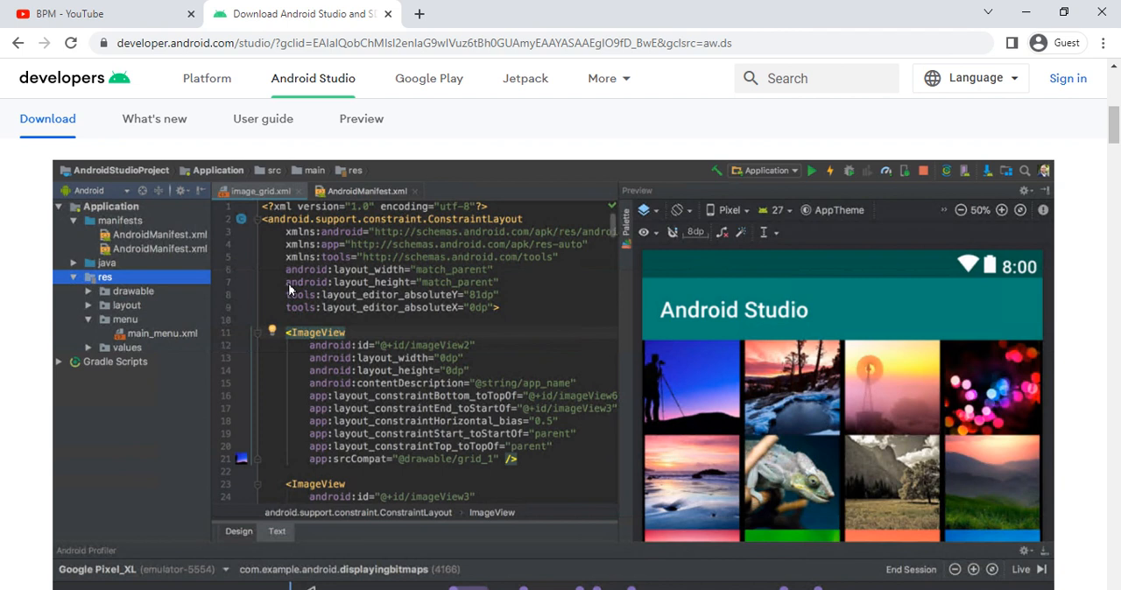
pyautogui.scroll(-4, 289, 289)
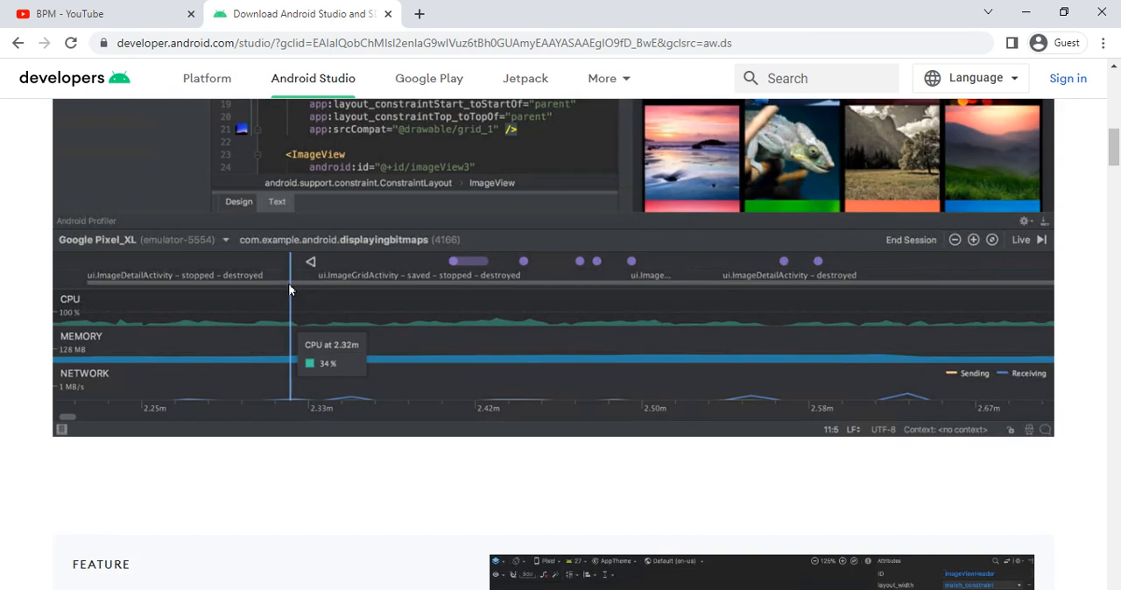
pyautogui.scroll(5, 289, 289)
pyautogui.scroll(3, 290, 289)
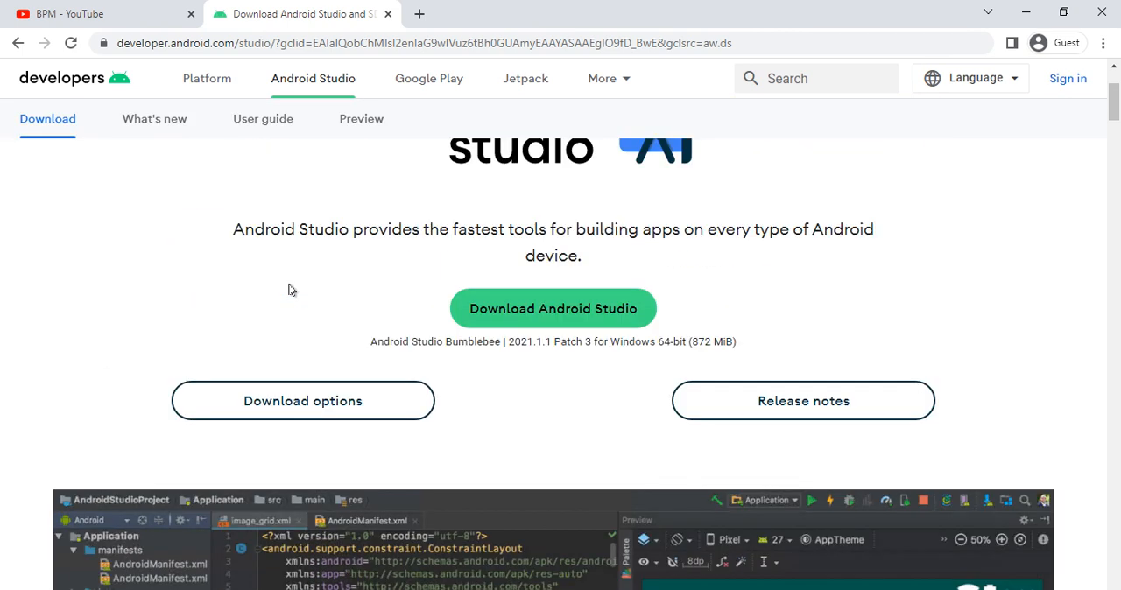
pyautogui.moveTo(228, 235); pyautogui.dragTo(889, 266)
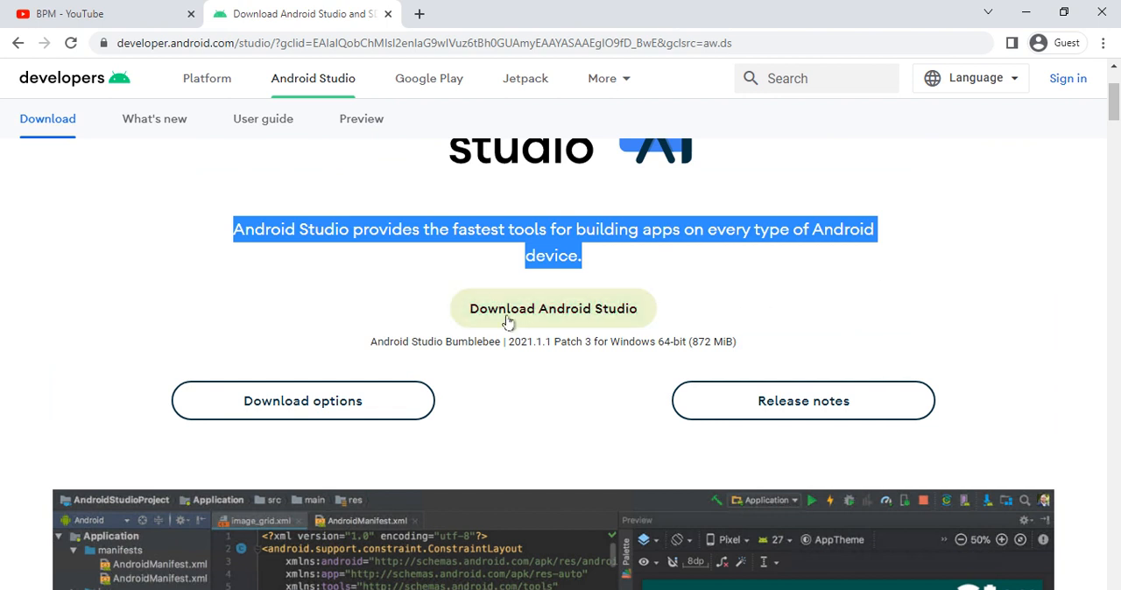
pyautogui.click(545, 317)
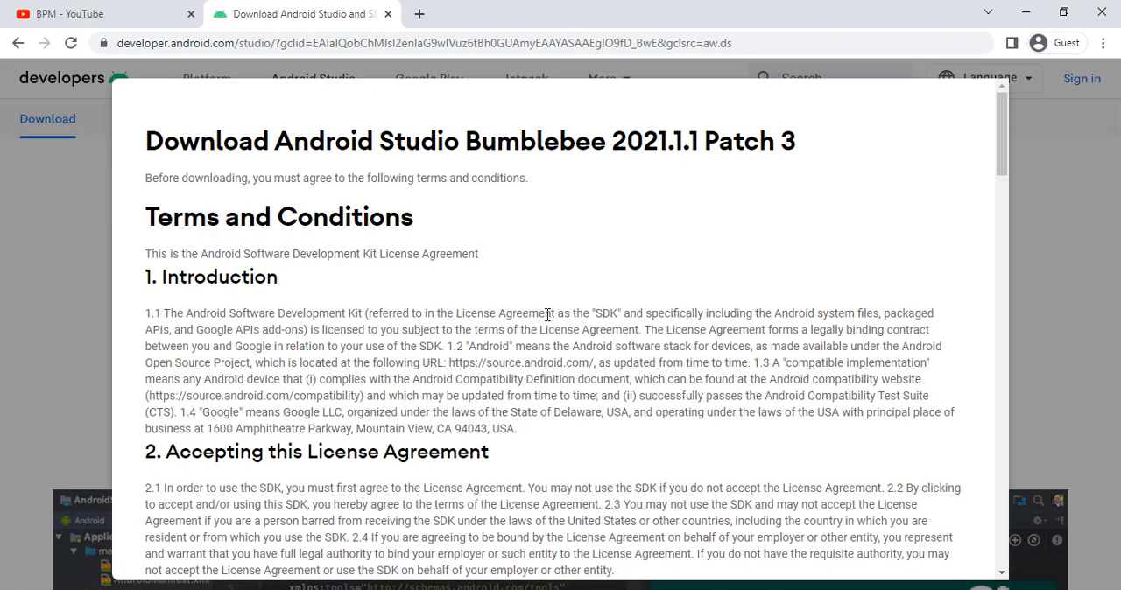
# - Review and agree to the terms and conditions, and download Android Studio Bumblebee 2021.1.1 Patch 3 for Windows
pyautogui.moveTo(146, 143); pyautogui.dragTo(463, 175)
pyautogui.click(464, 175)
pyautogui.scroll(-20, 450, 192)
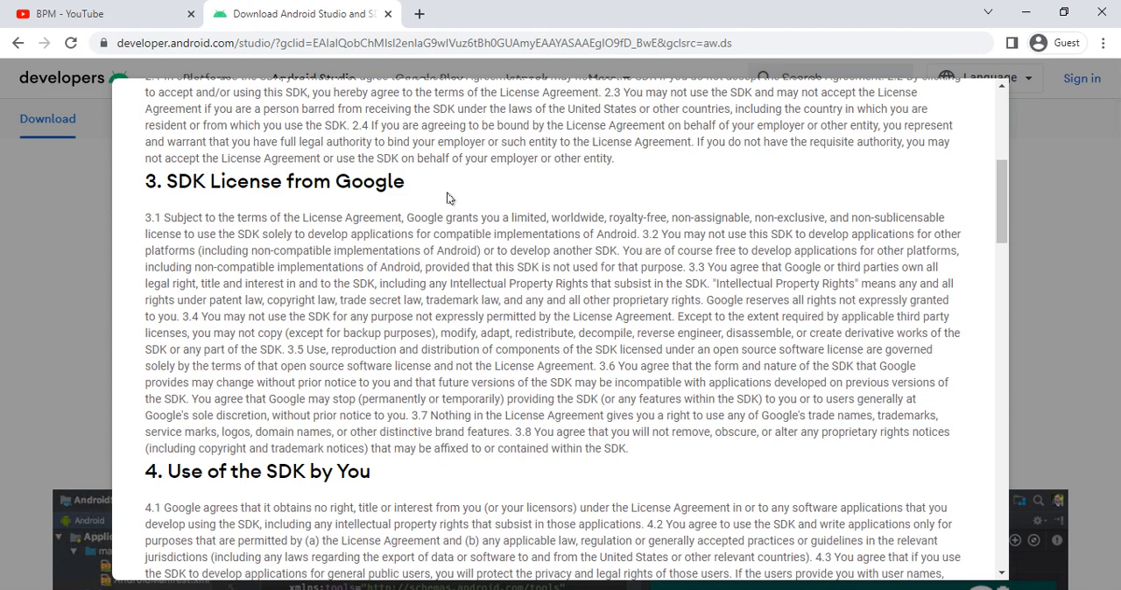
pyautogui.scroll(-10, 431, 275)
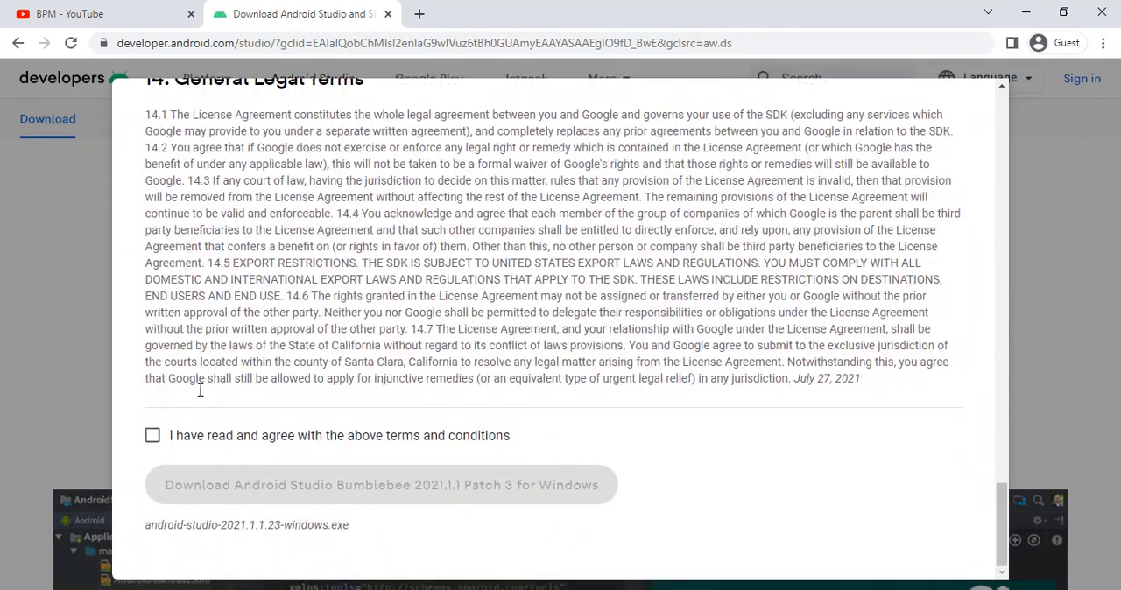
pyautogui.click(152, 436)
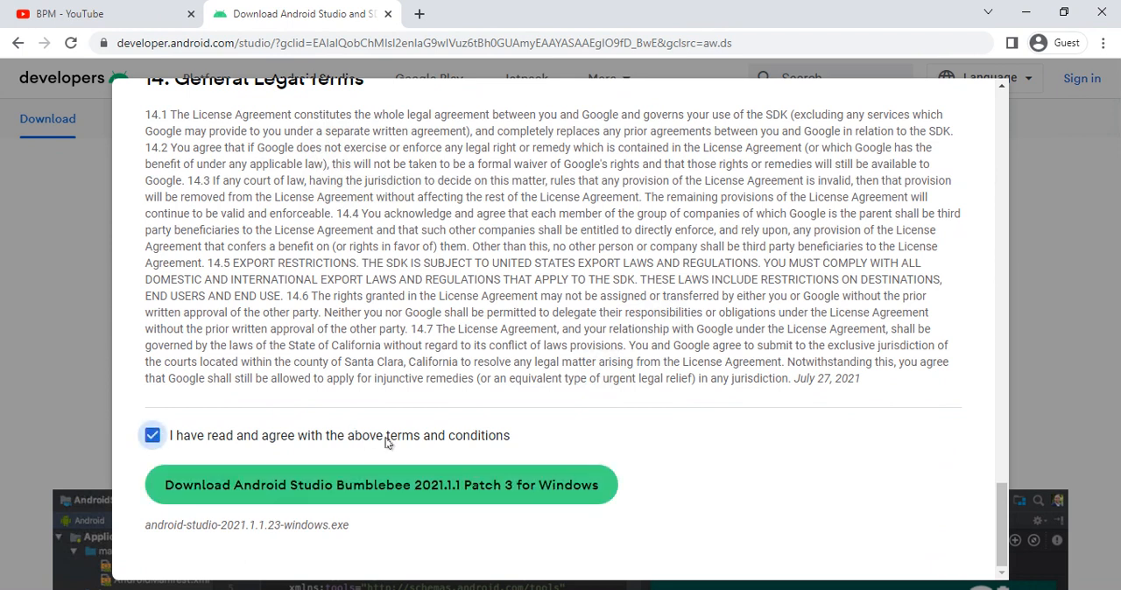
pyautogui.click(390, 486)
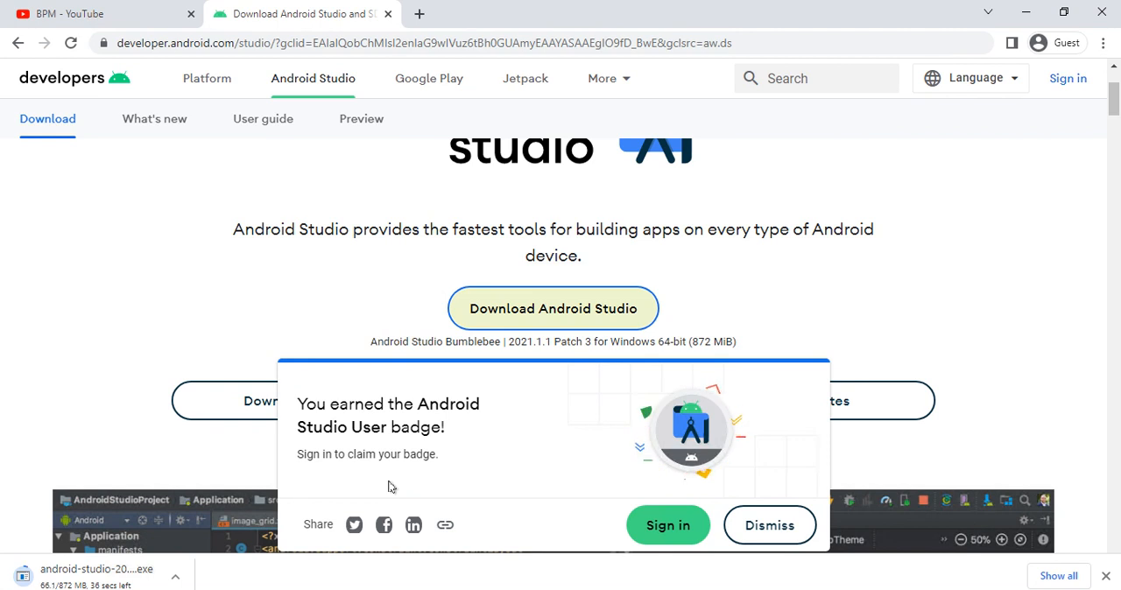
# - Check the installer's progress in the browser's download list and show the finished file in its folder
pyautogui.hotkey('ctrl', 'j')
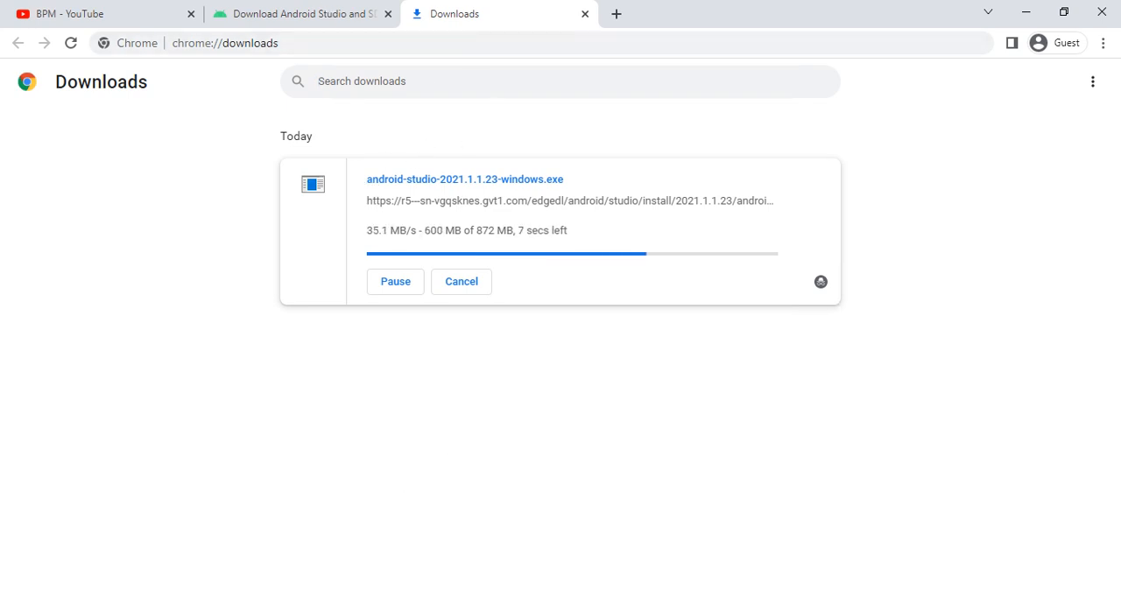
pyautogui.click(302, 15)
pyautogui.moveTo(789, 8); pyautogui.dragTo(560, 9)
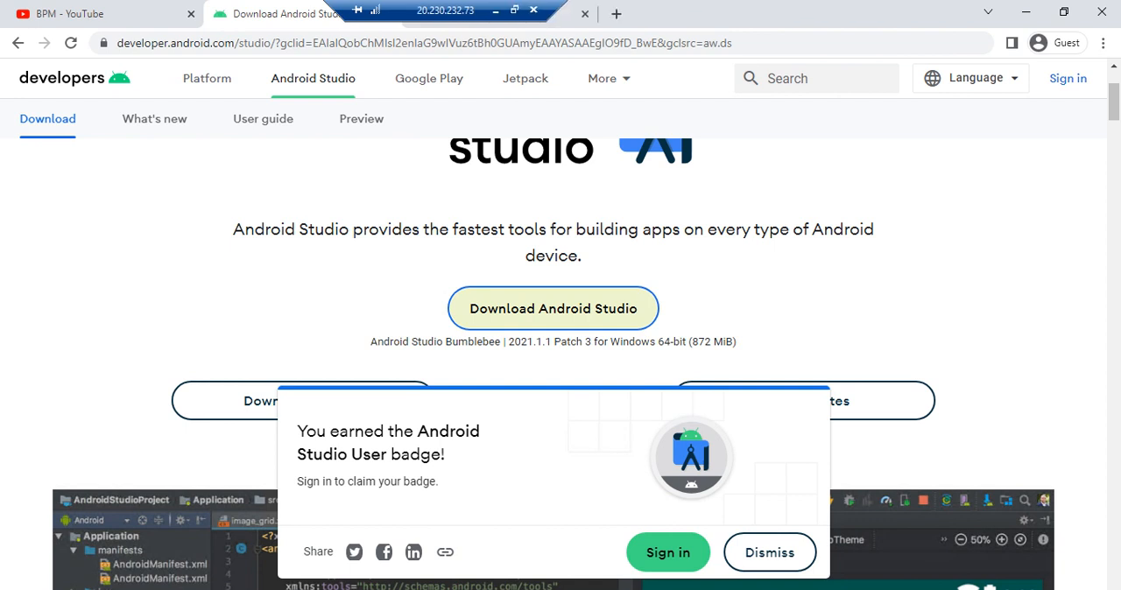
pyautogui.click(566, 25)
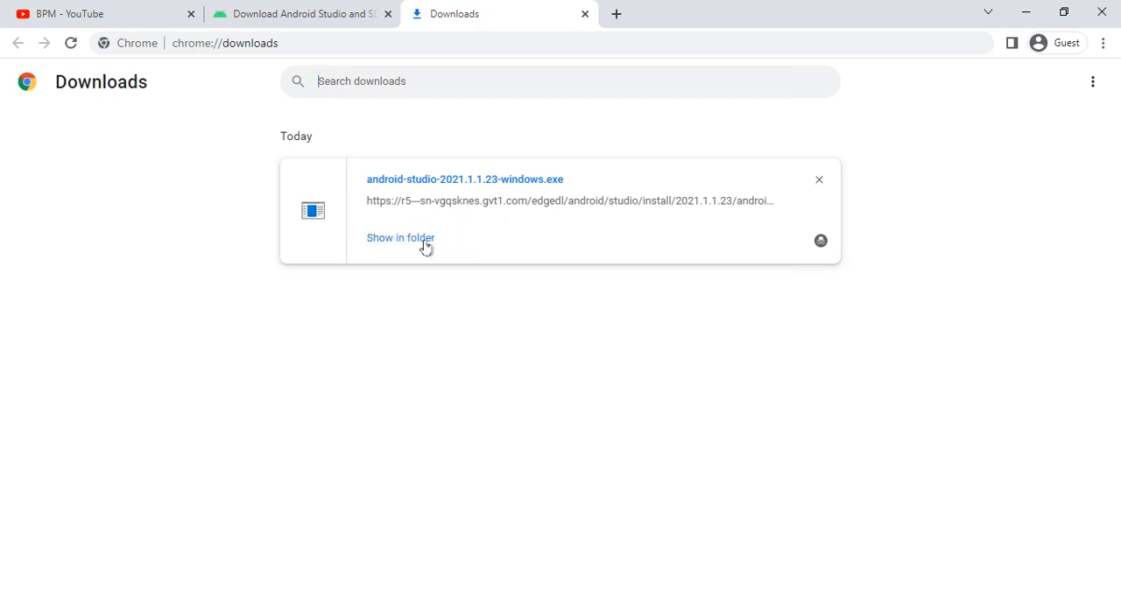
pyautogui.click(410, 246)
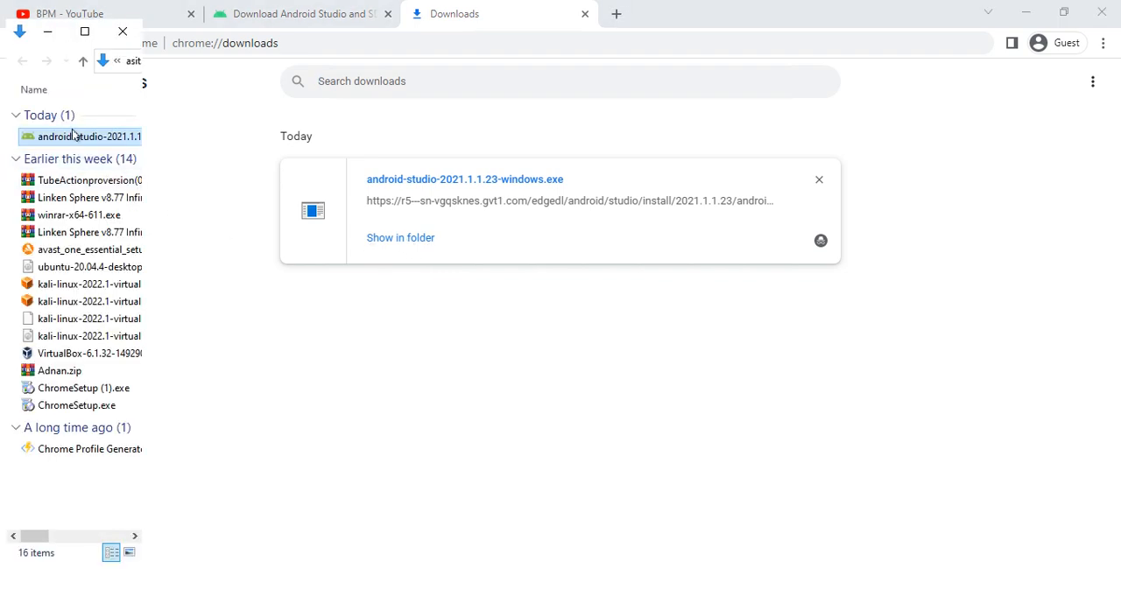
# - Launch android-studio-2021.1.1.23-windows.exe and bring the Android Studio Setup window to the front
pyautogui.doubleClick(75, 138)
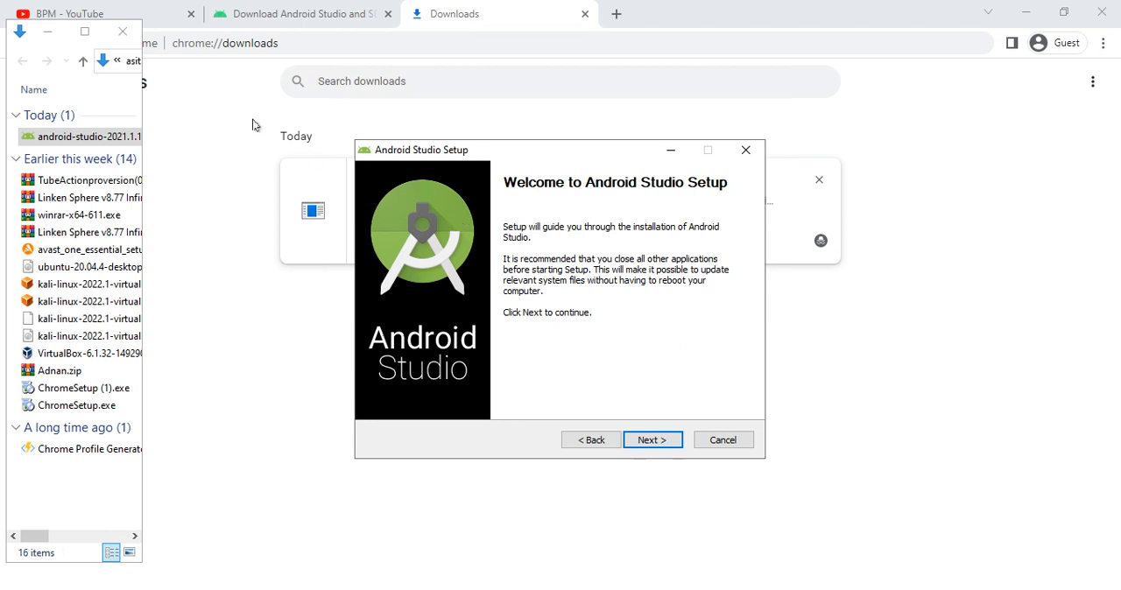
pyautogui.click(453, 106)
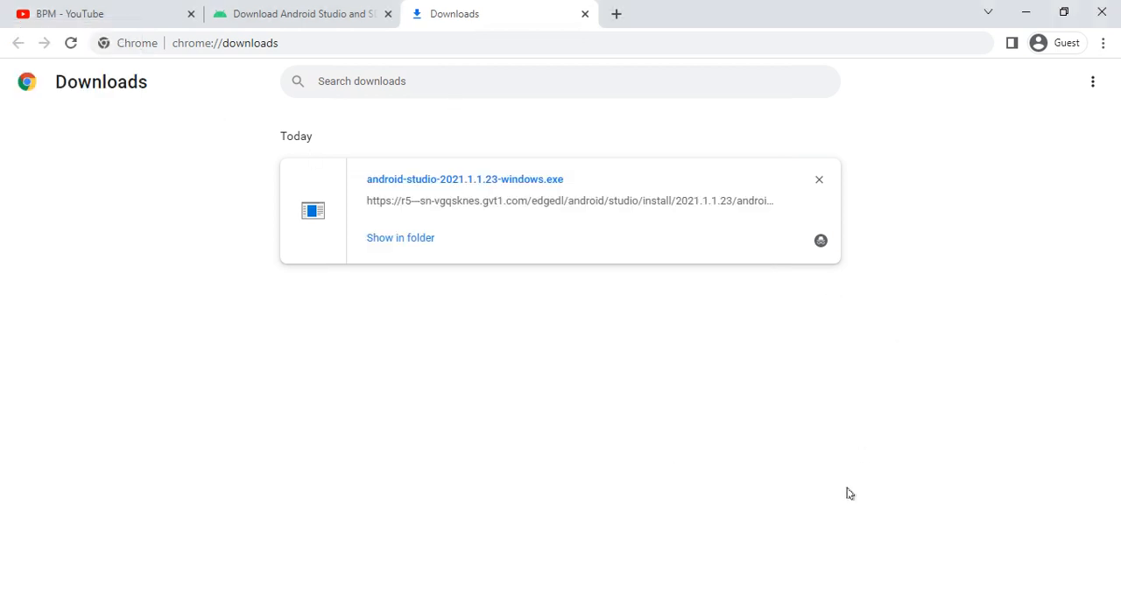
pyautogui.hotkey('alt', 'Tab')
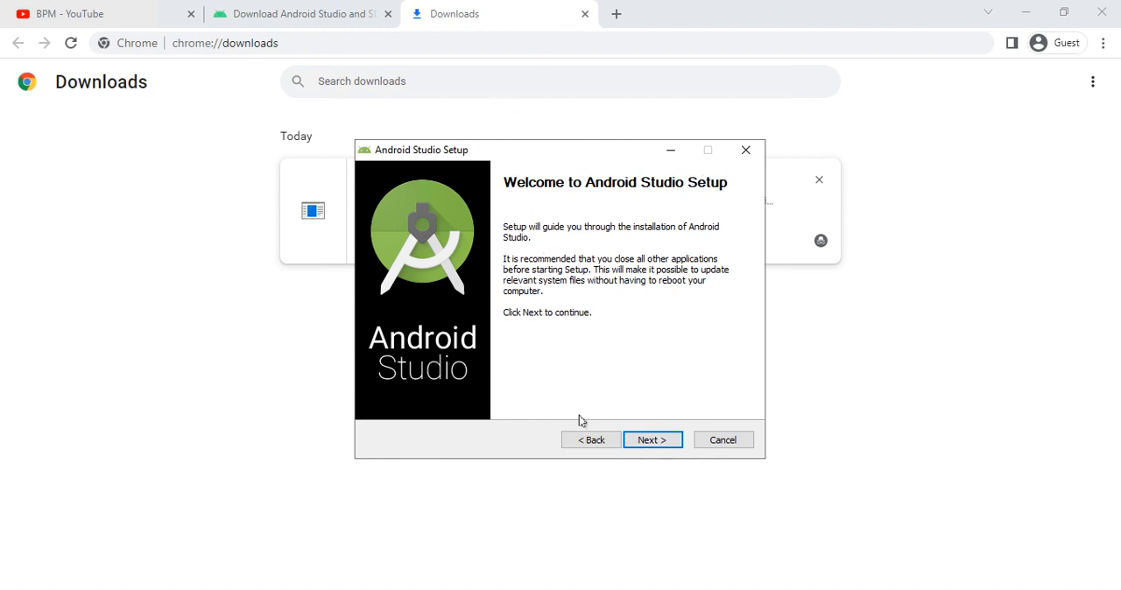
# - Install Android Studio with Android Virtual Device in C:\Program Files\Android\Android Studio, using the Start Menu folder Android Studio
pyautogui.click(634, 442)
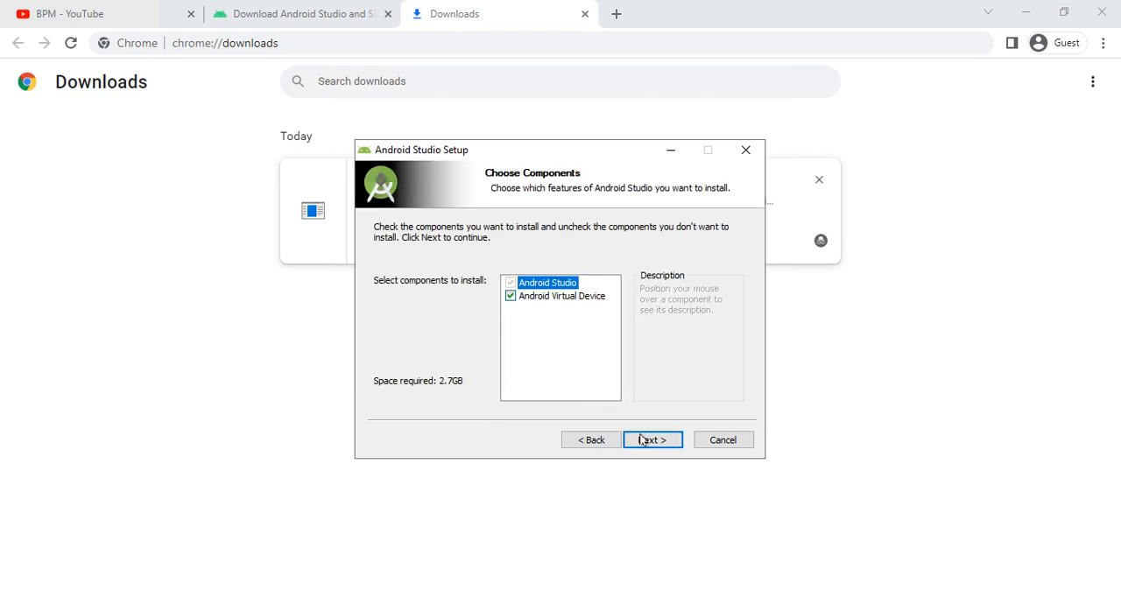
pyautogui.click(642, 440)
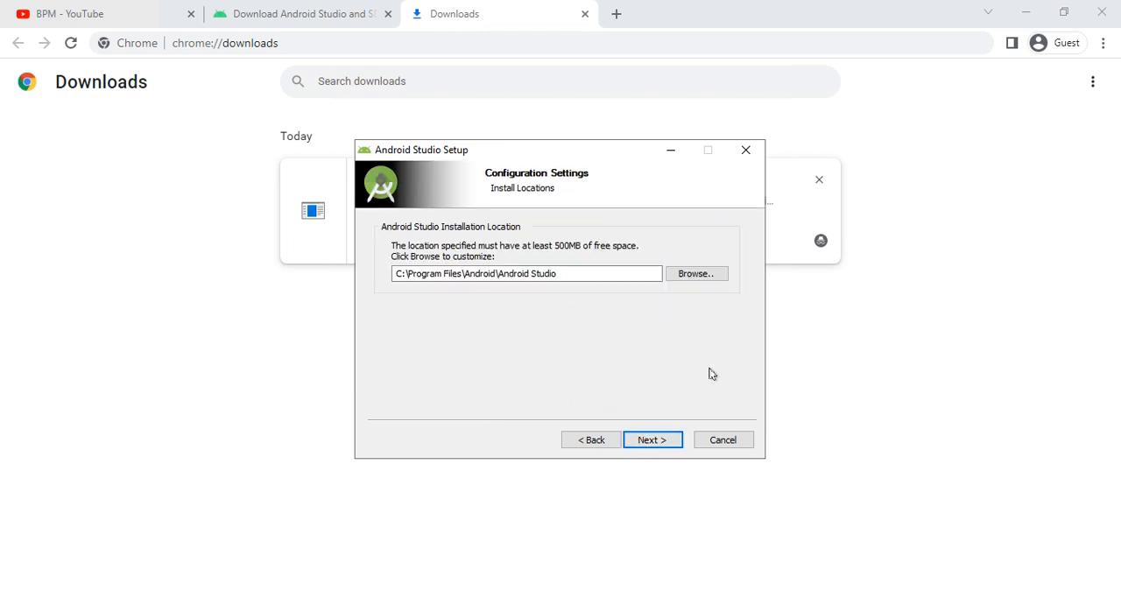
pyautogui.click(652, 441)
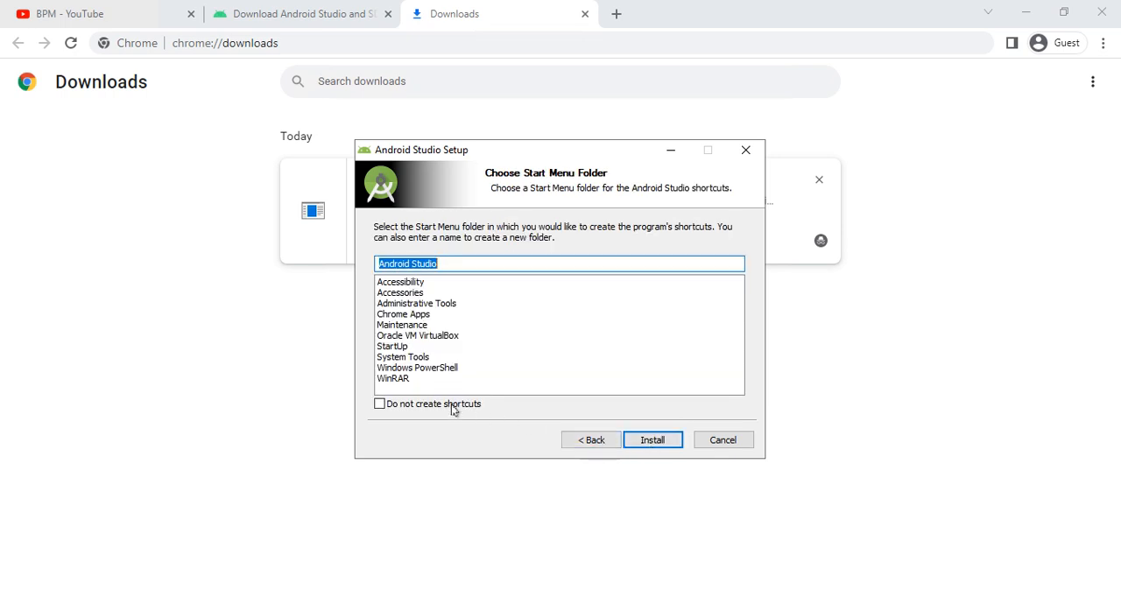
pyautogui.click(645, 439)
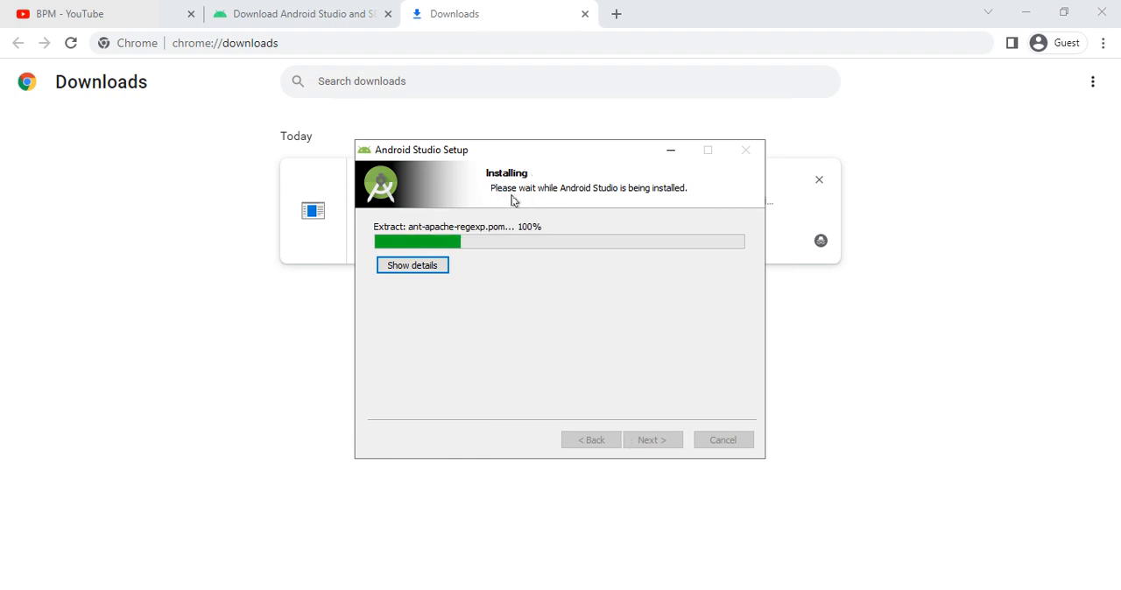
# - Show the detailed extraction log of the running Android Studio installation
pyautogui.click(438, 265)
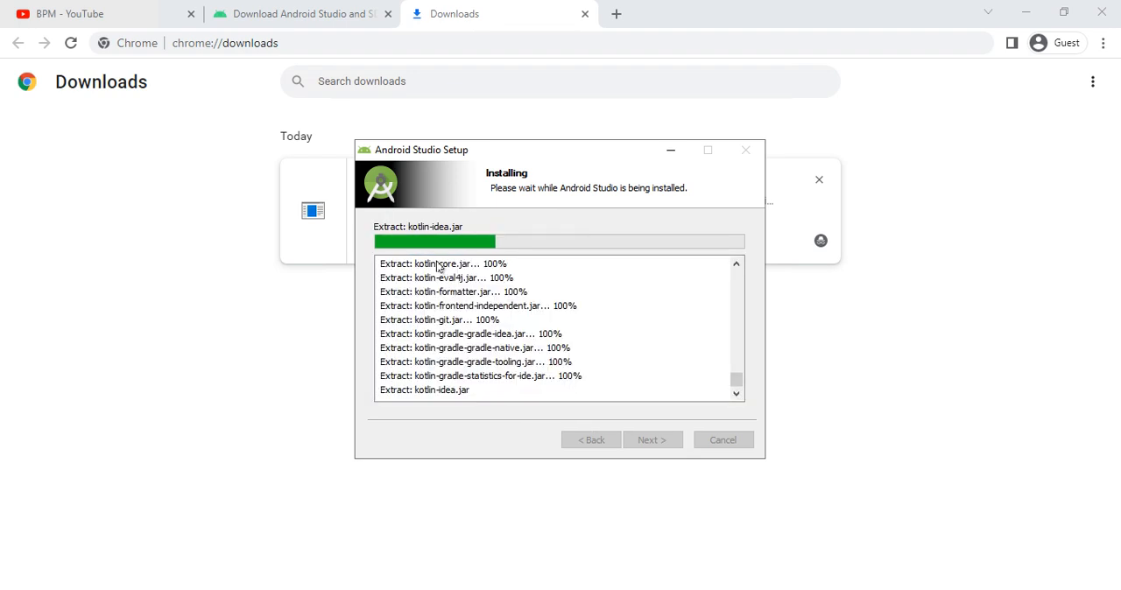
pyautogui.click(422, 307)
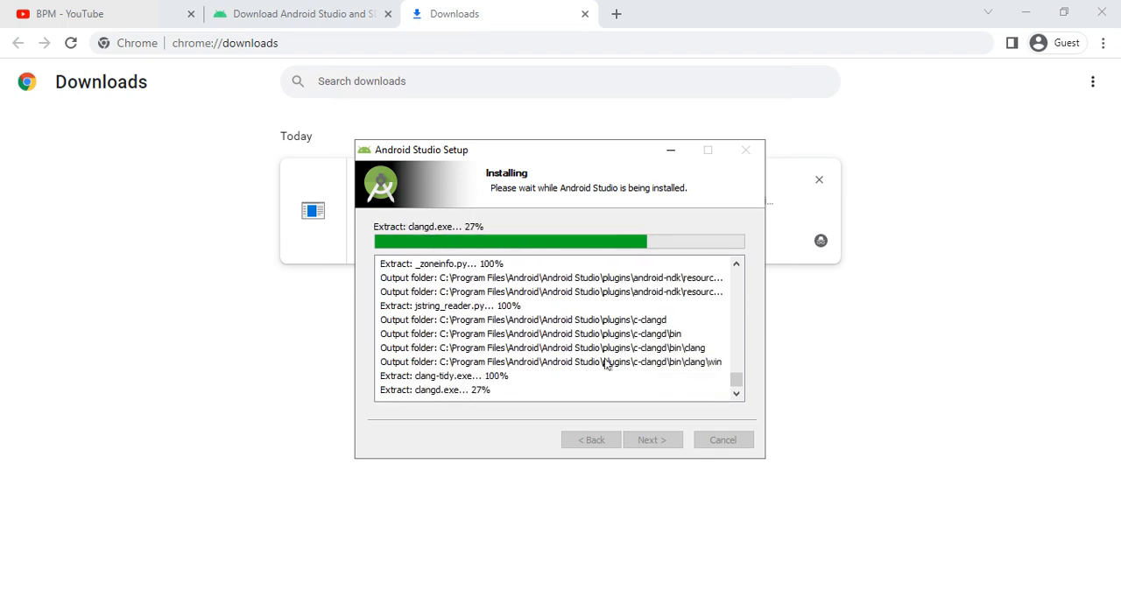
# - Review the Android Studio download packages for Windows, Mac (64-bit), Mac (64-bit, ARM) and Linux on the Android developers page
pyautogui.click(275, 19)
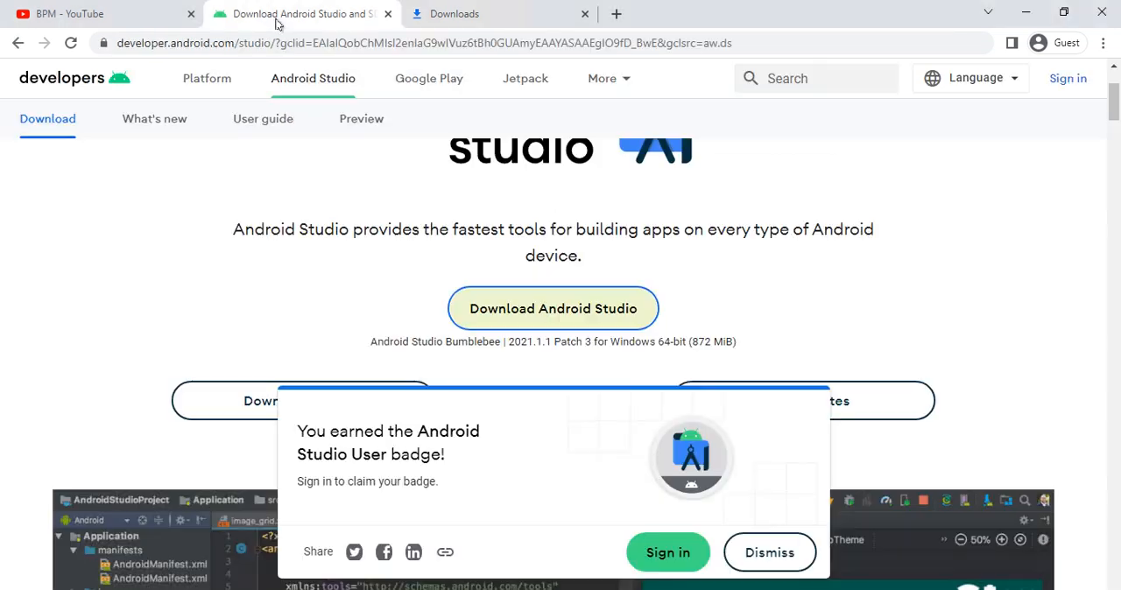
pyautogui.scroll(-2, 552, 259)
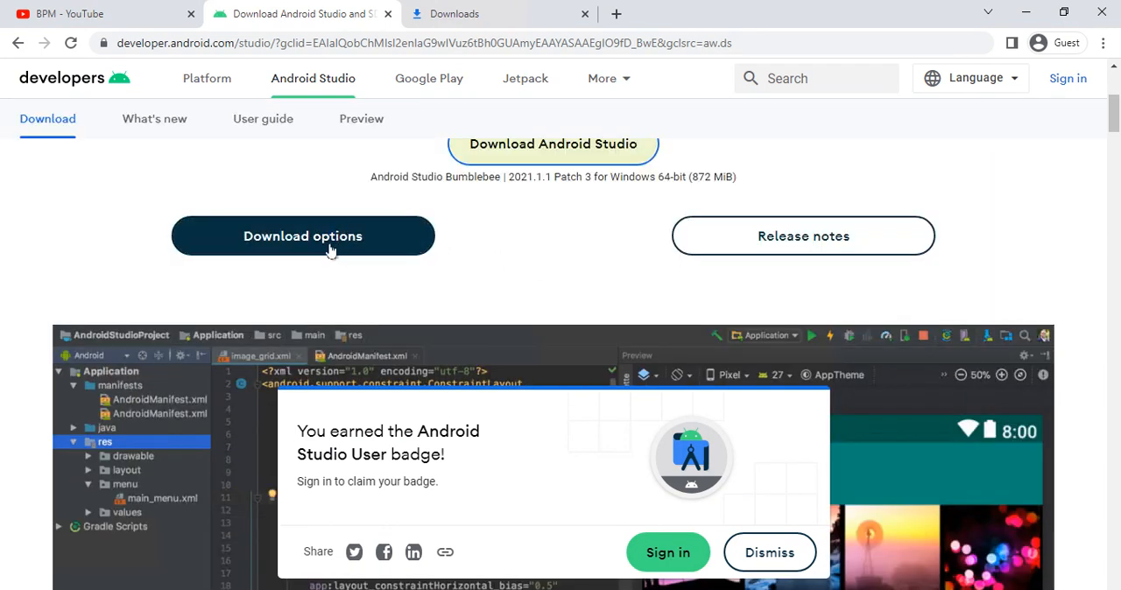
pyautogui.doubleClick(332, 249)
pyautogui.scroll(-1, 332, 265)
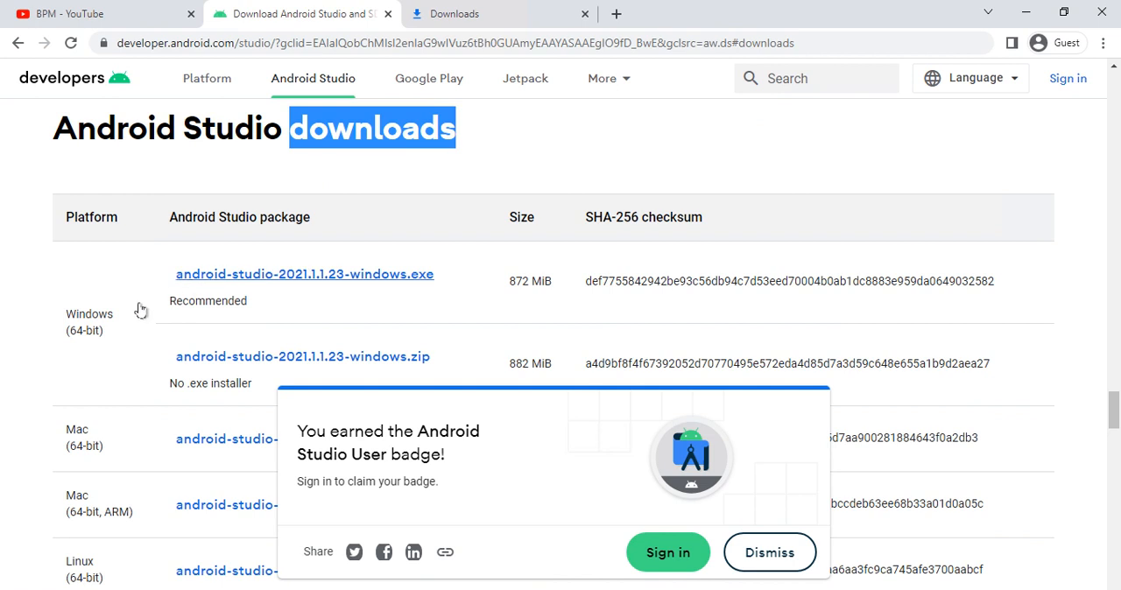
pyautogui.scroll(-1, 72, 383)
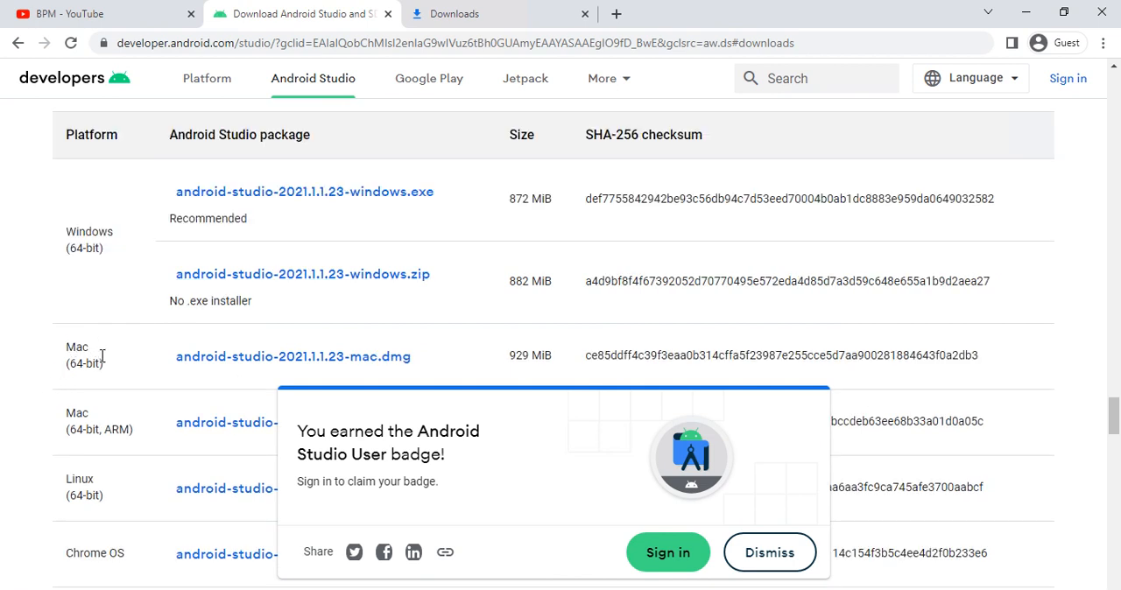
pyautogui.tripleClick(102, 356)
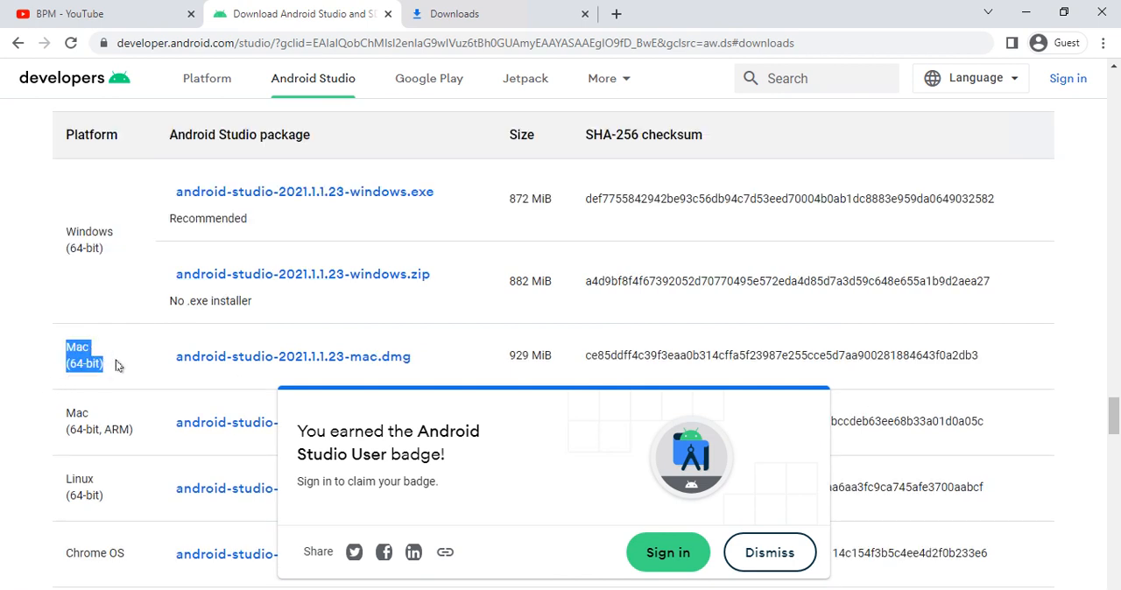
pyautogui.scroll(-1, 132, 354)
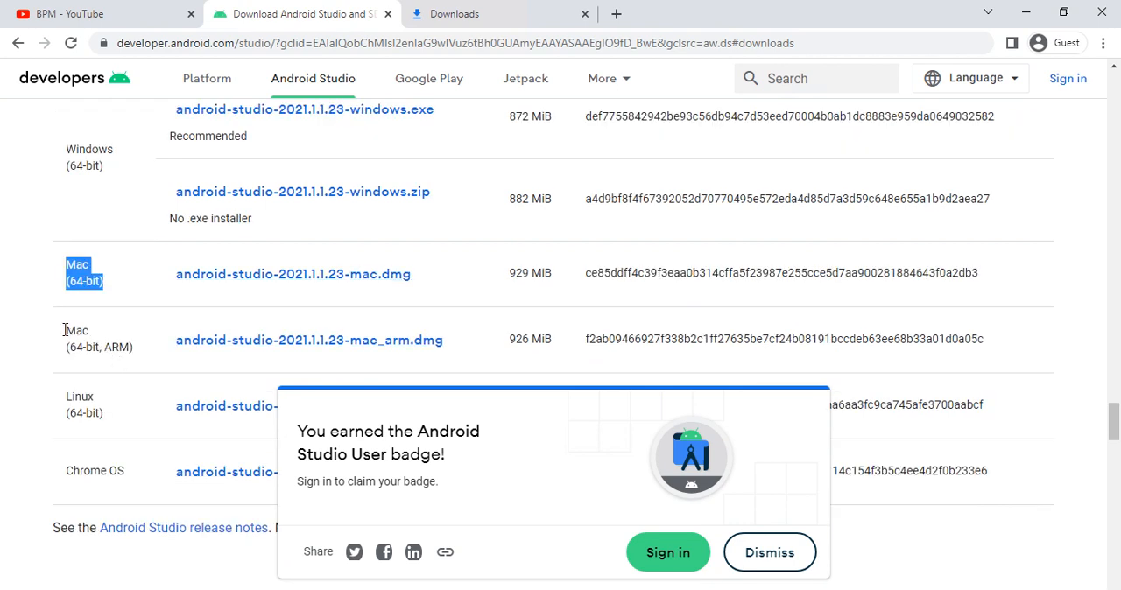
pyautogui.moveTo(63, 335); pyautogui.dragTo(131, 361)
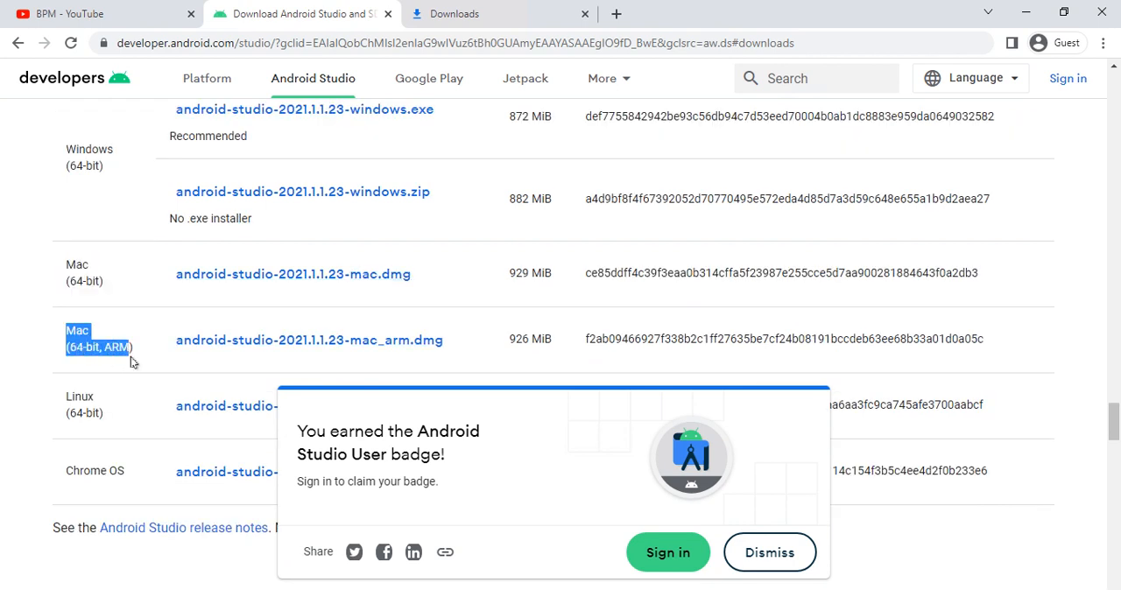
pyautogui.scroll(-1, 131, 361)
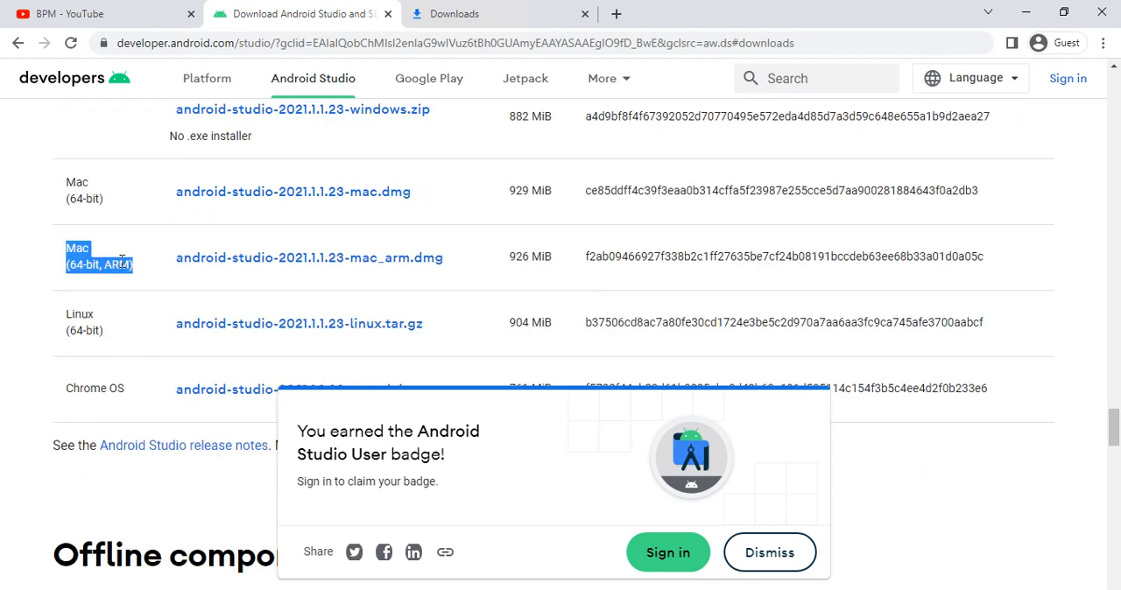
pyautogui.moveTo(65, 309); pyautogui.dragTo(106, 333)
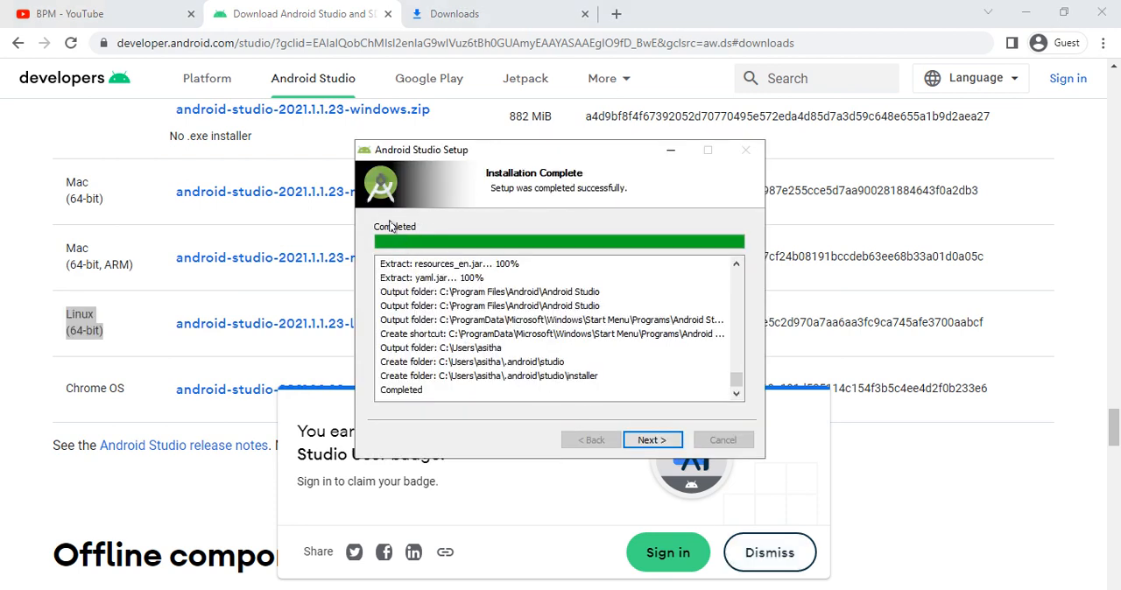
# - Finish the installer and start Android Studio without importing settings, agreeing to send usage statistics to Google
pyautogui.click(638, 442)
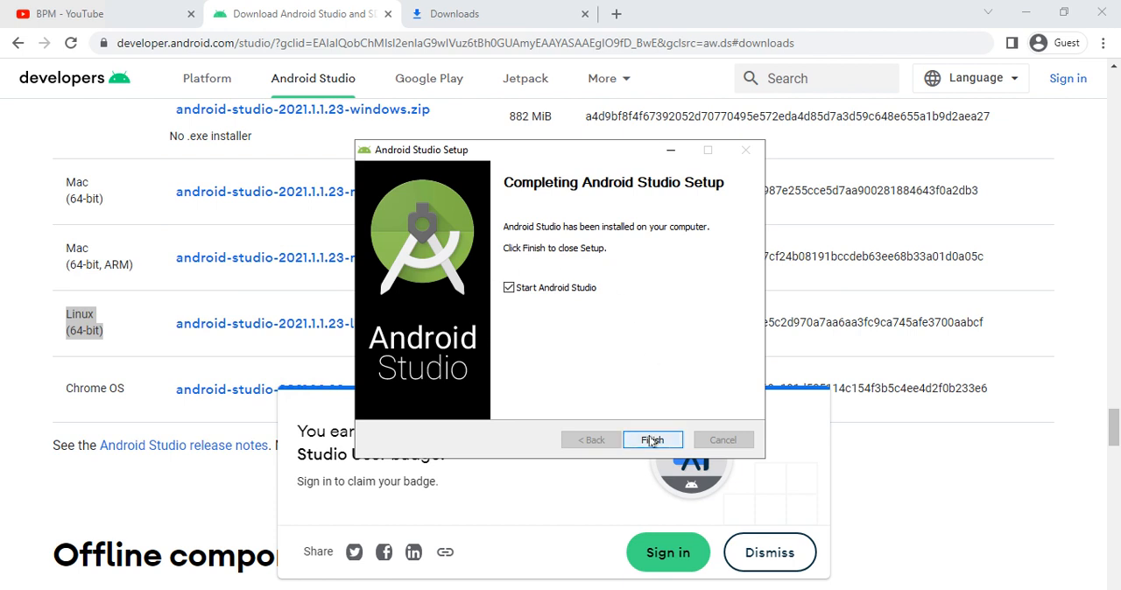
pyautogui.click(651, 440)
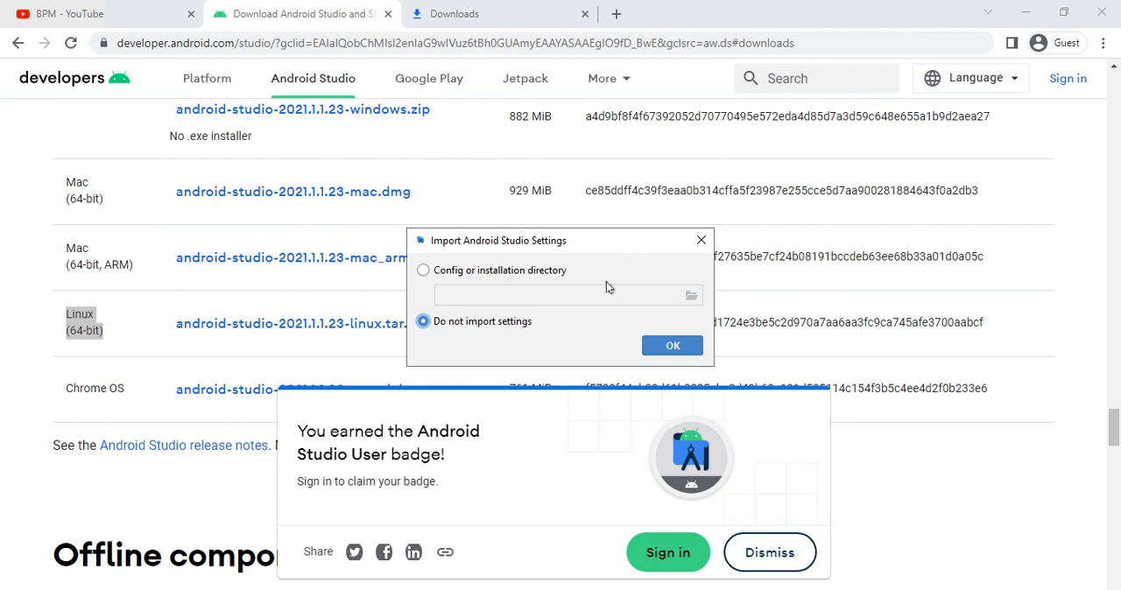
pyautogui.click(670, 347)
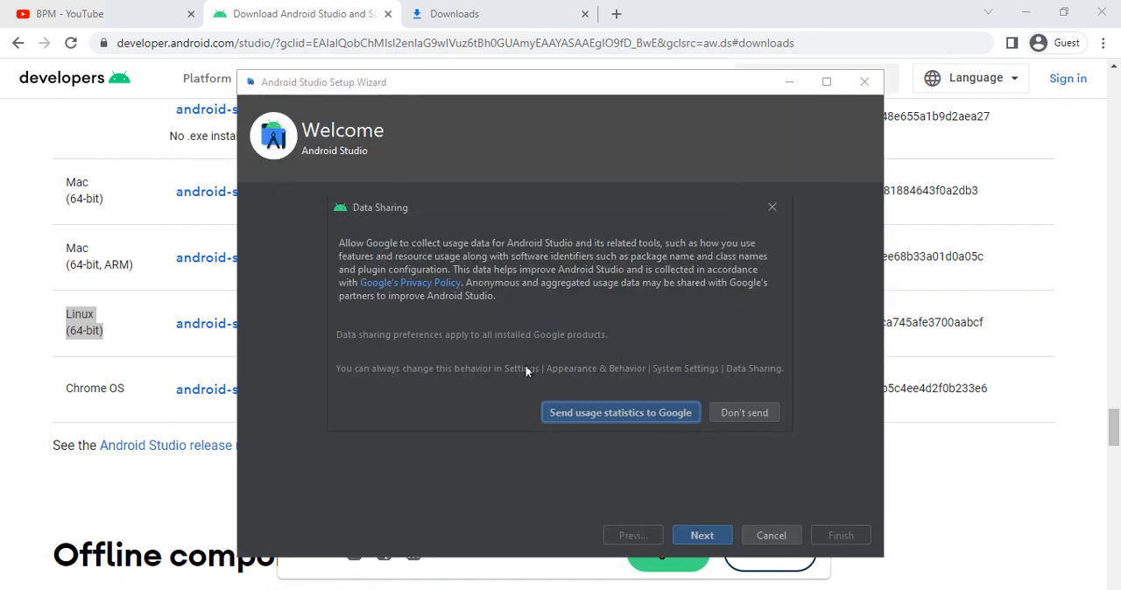
pyautogui.click(588, 414)
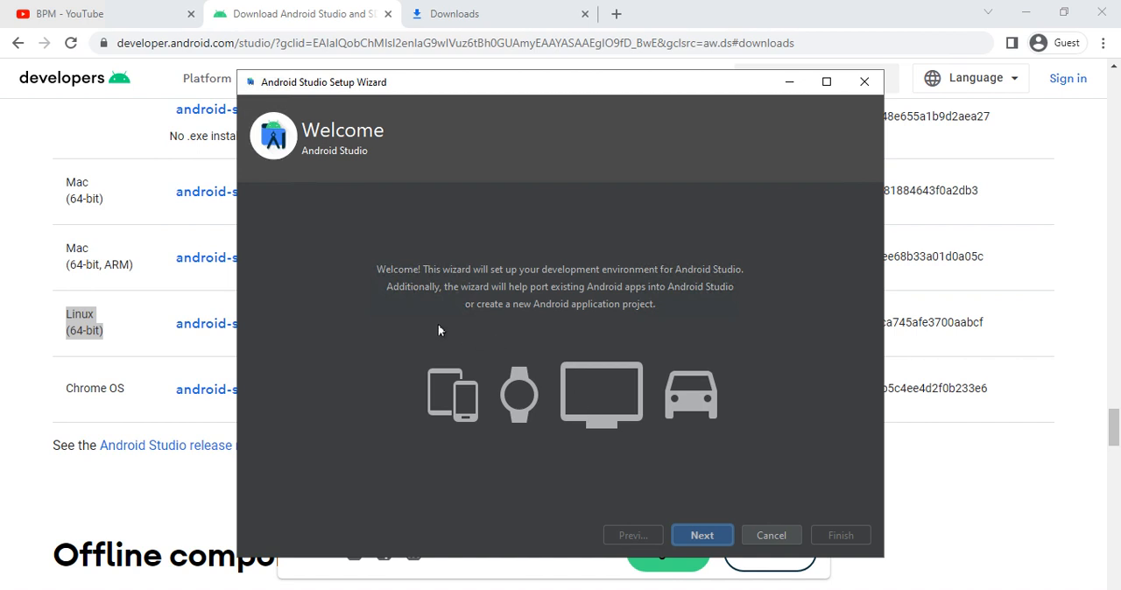
# - Choose the Standard install type and Darcula theme in the maximized setup wizard, and proceed past the verified settings to the license agreement
pyautogui.click(719, 534)
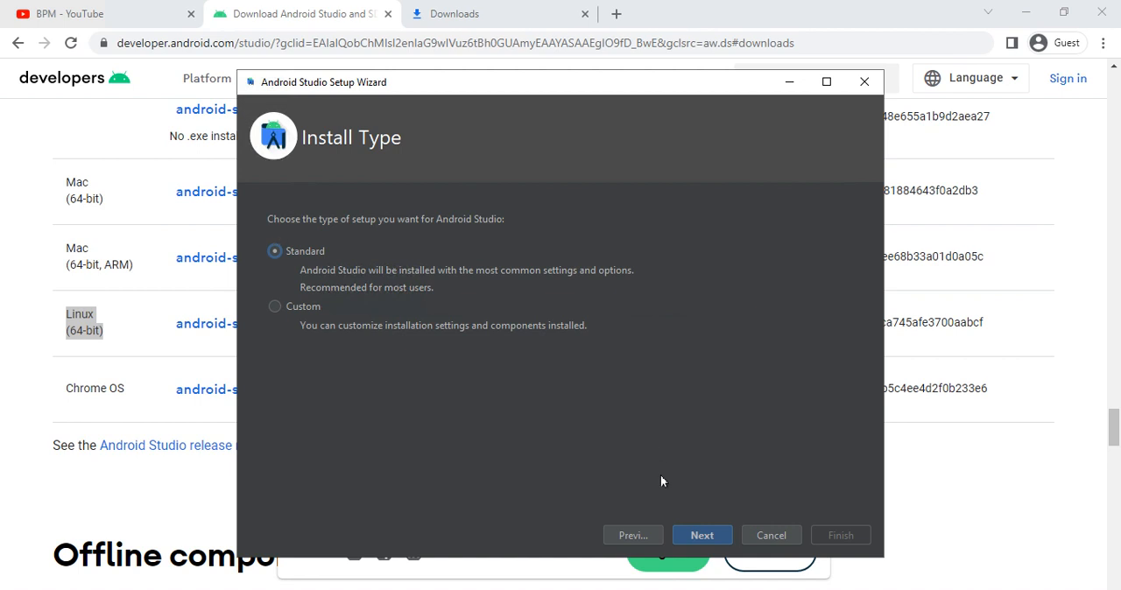
pyautogui.click(706, 534)
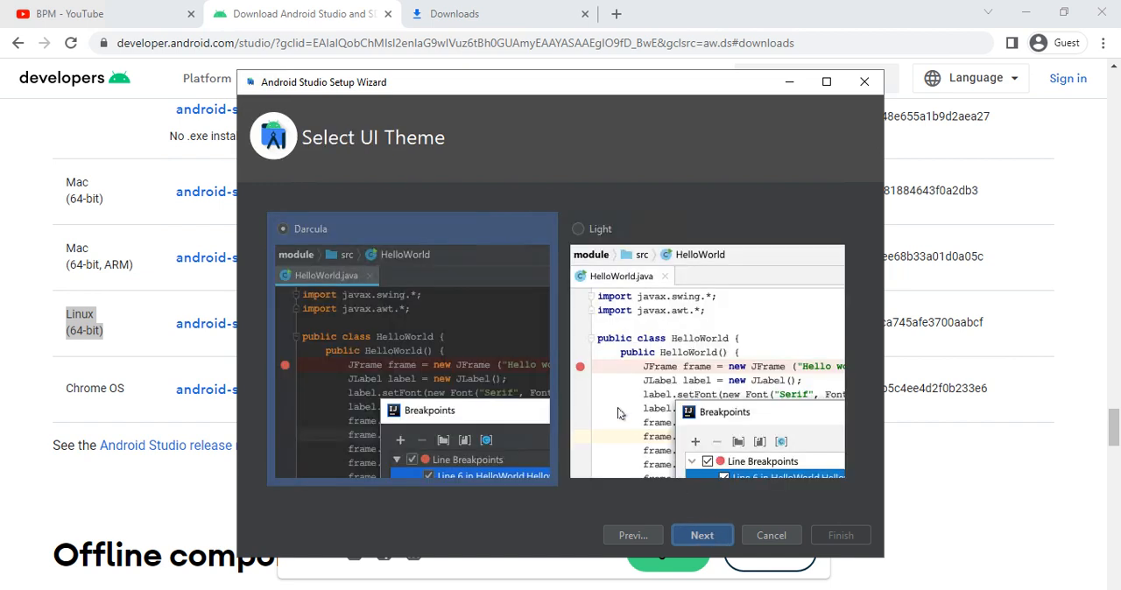
pyautogui.click(685, 536)
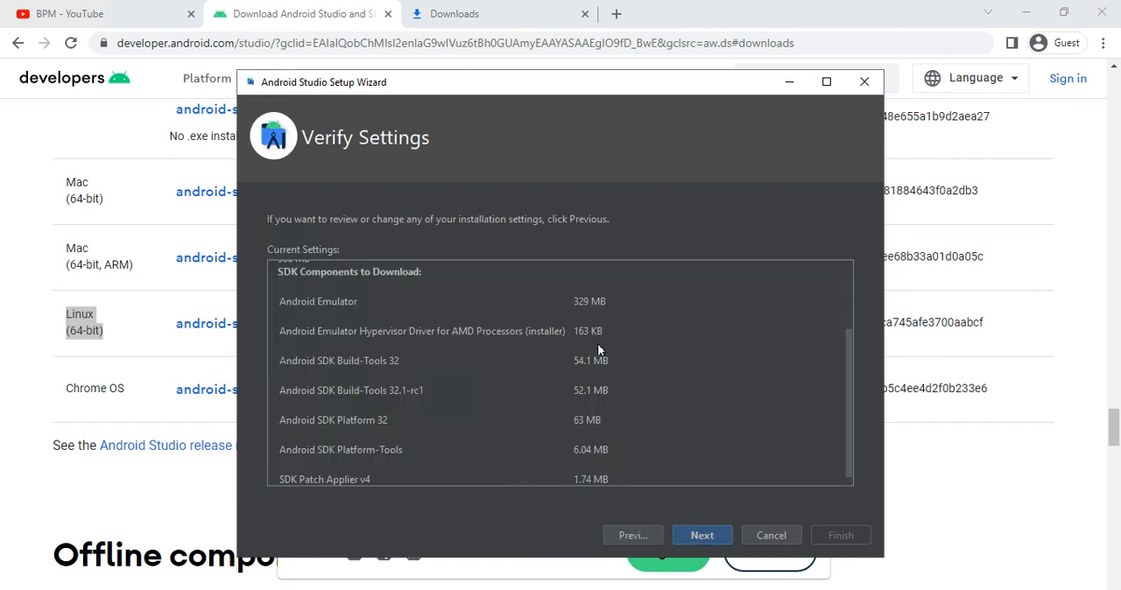
pyautogui.moveTo(375, 84); pyautogui.dragTo(337, 84)
pyautogui.doubleClick(338, 84)
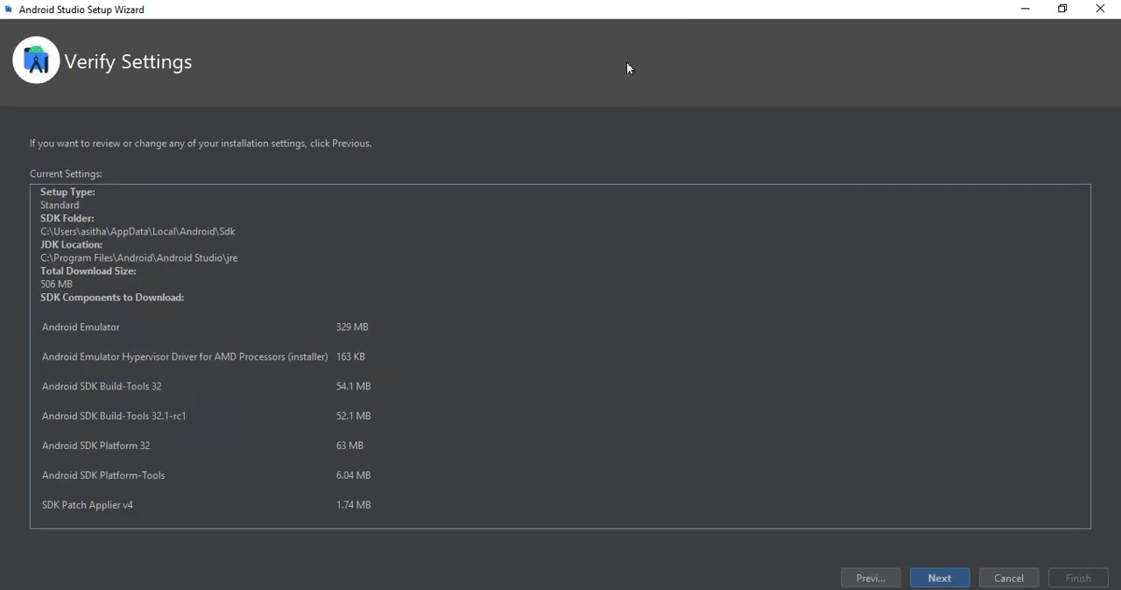
pyautogui.click(926, 582)
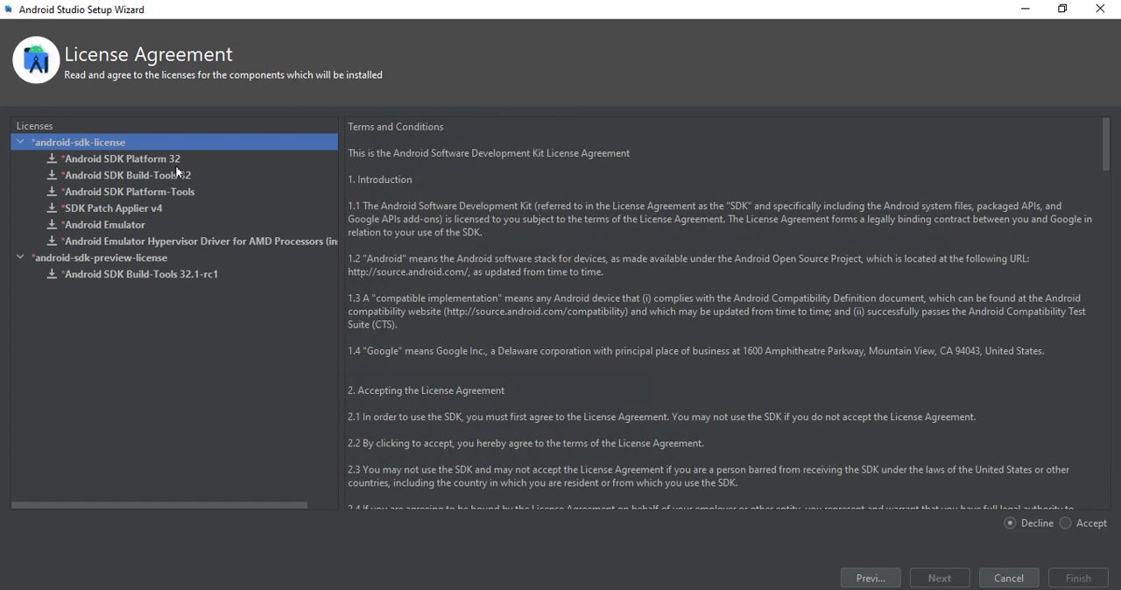
# - Examine the license terms of the SDK components, including Android SDK Platform 32, Android Emulator and Android SDK Build-Tools 32.1-rc1
pyautogui.click(150, 158)
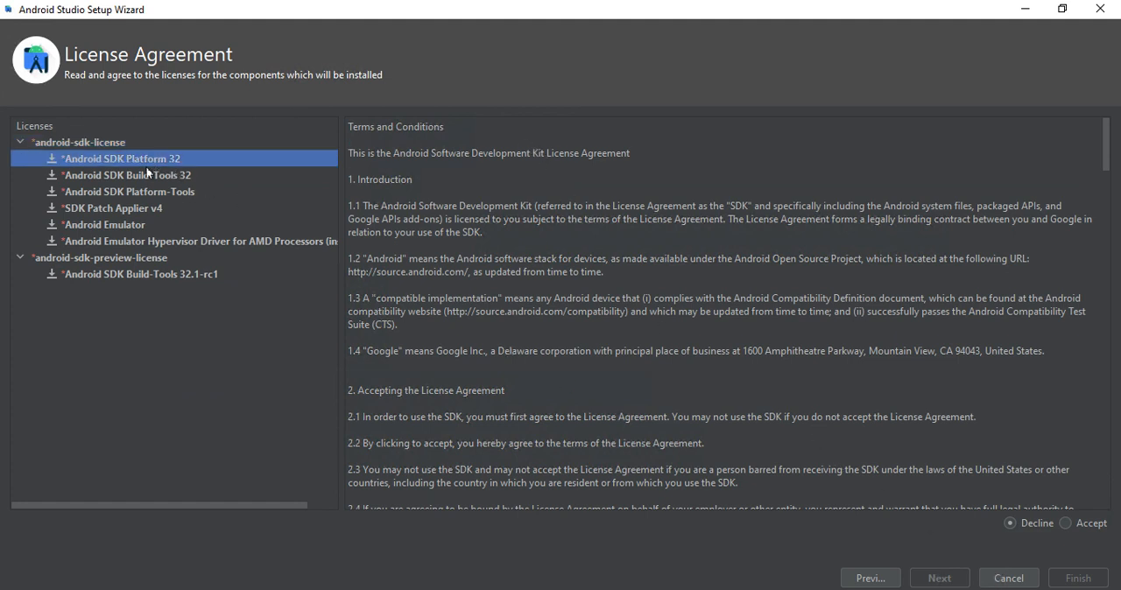
pyautogui.click(136, 178)
pyautogui.click(129, 193)
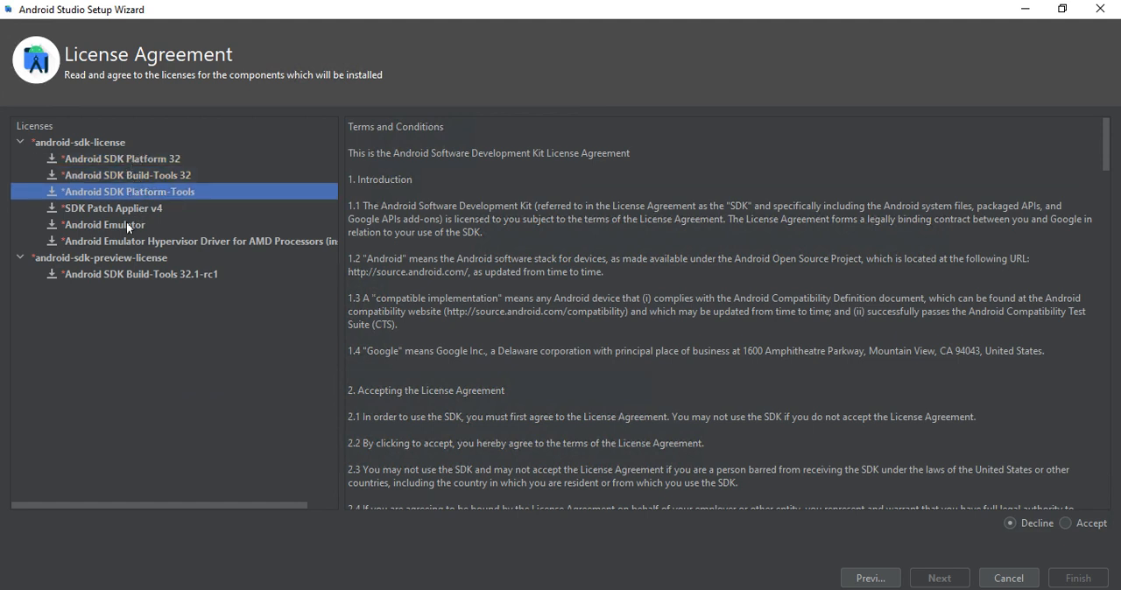
pyautogui.click(126, 222)
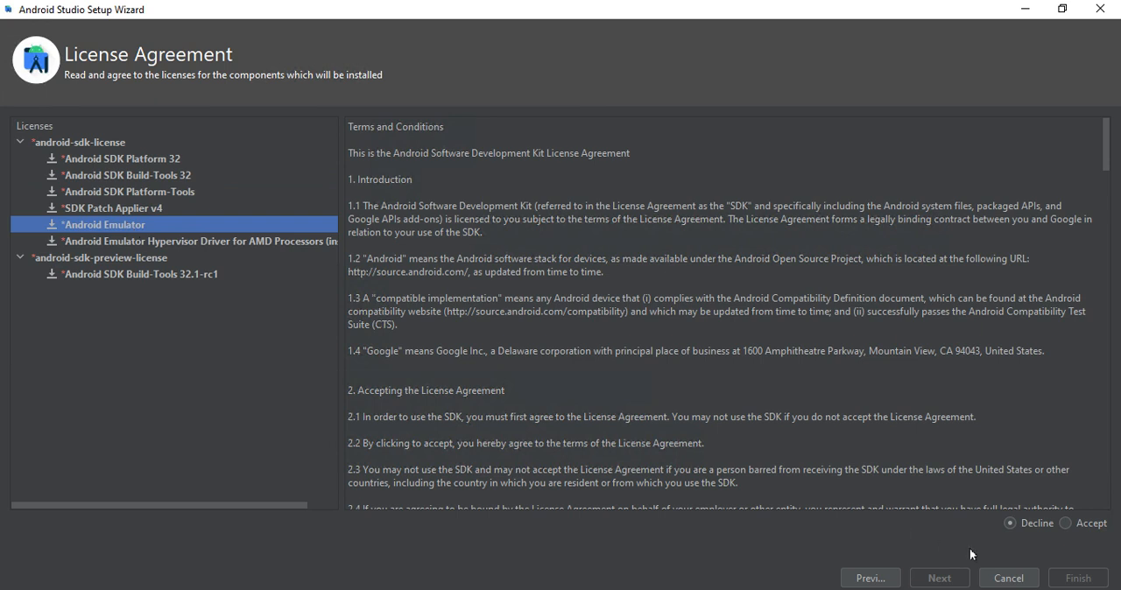
pyautogui.click(120, 274)
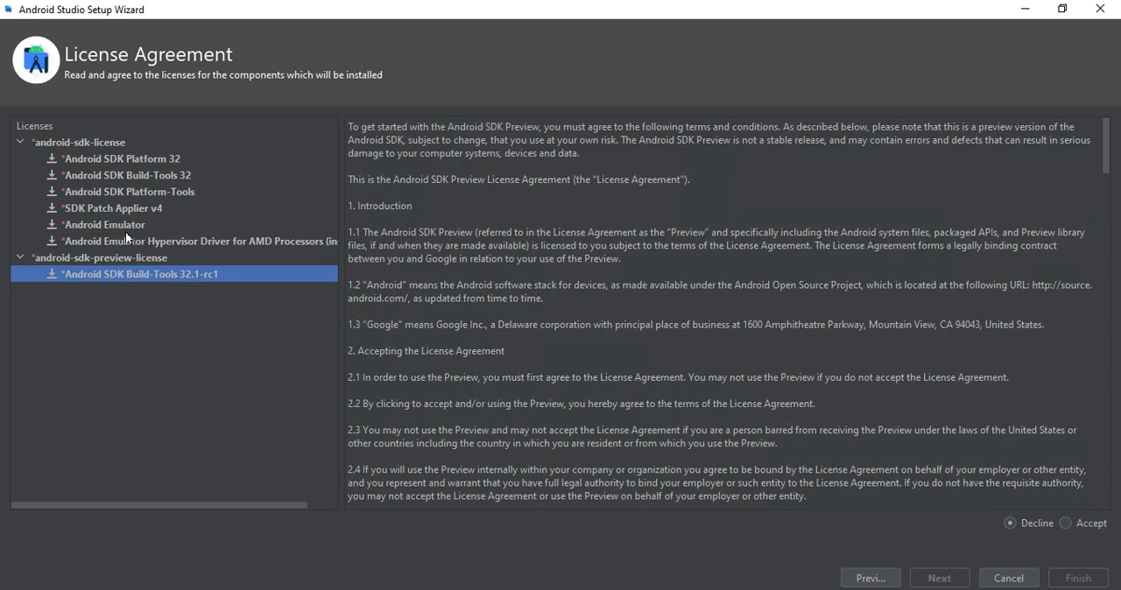
pyautogui.click(125, 227)
pyautogui.scroll(-5, 585, 413)
pyautogui.scroll(-20, 584, 414)
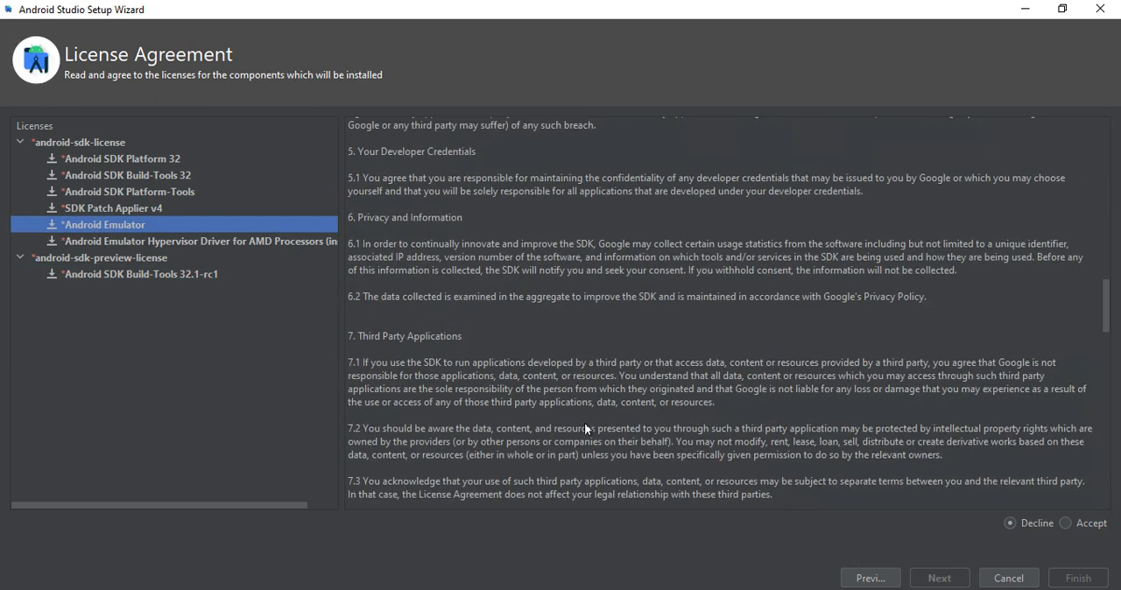
pyautogui.scroll(20, 585, 430)
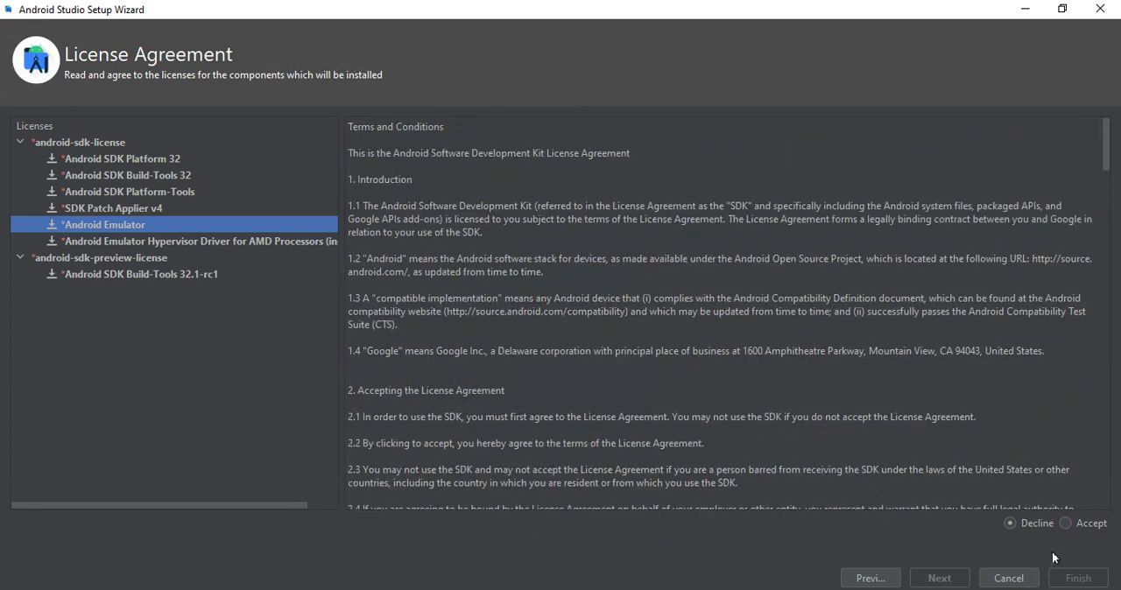
# - Accept the android-sdk-license and check that it covers each component listed under it
pyautogui.click(1064, 523)
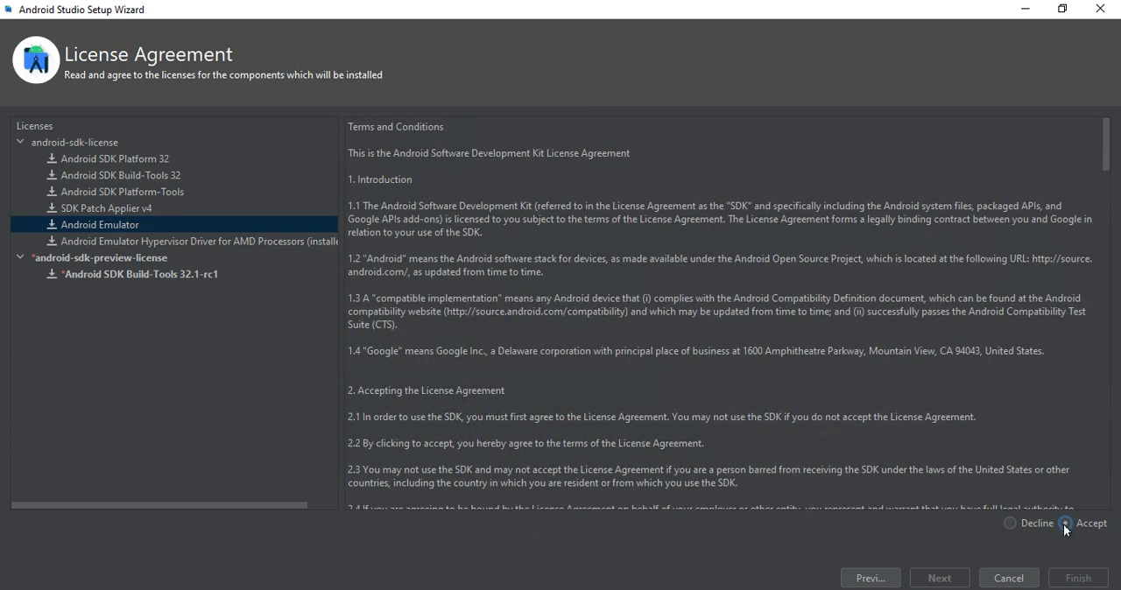
pyautogui.click(133, 223)
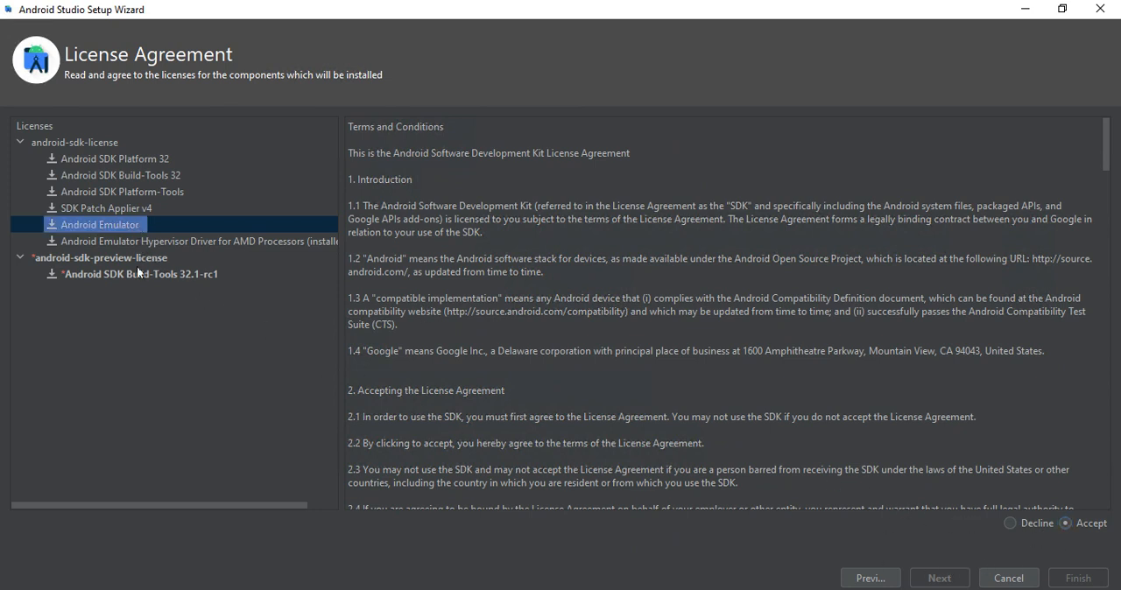
pyautogui.click(114, 158)
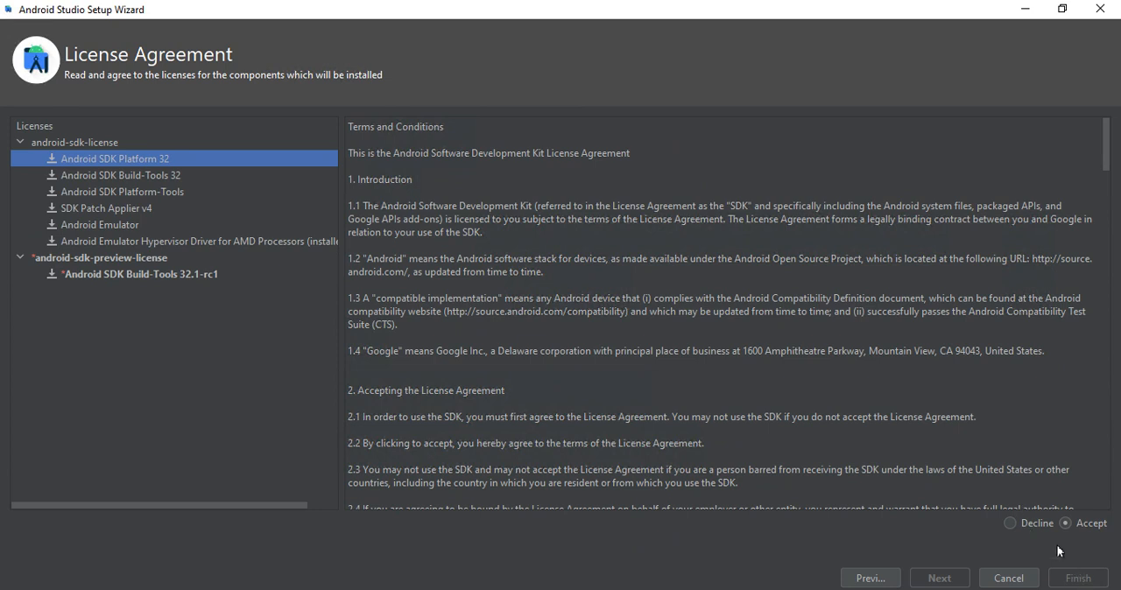
pyautogui.click(179, 175)
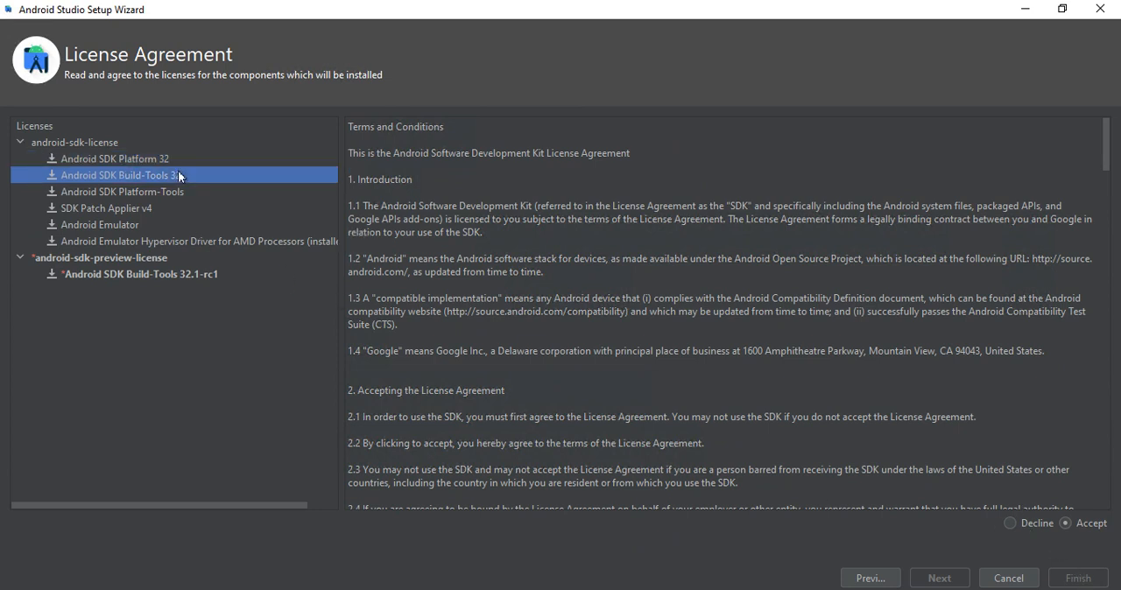
pyautogui.click(175, 191)
pyautogui.click(158, 207)
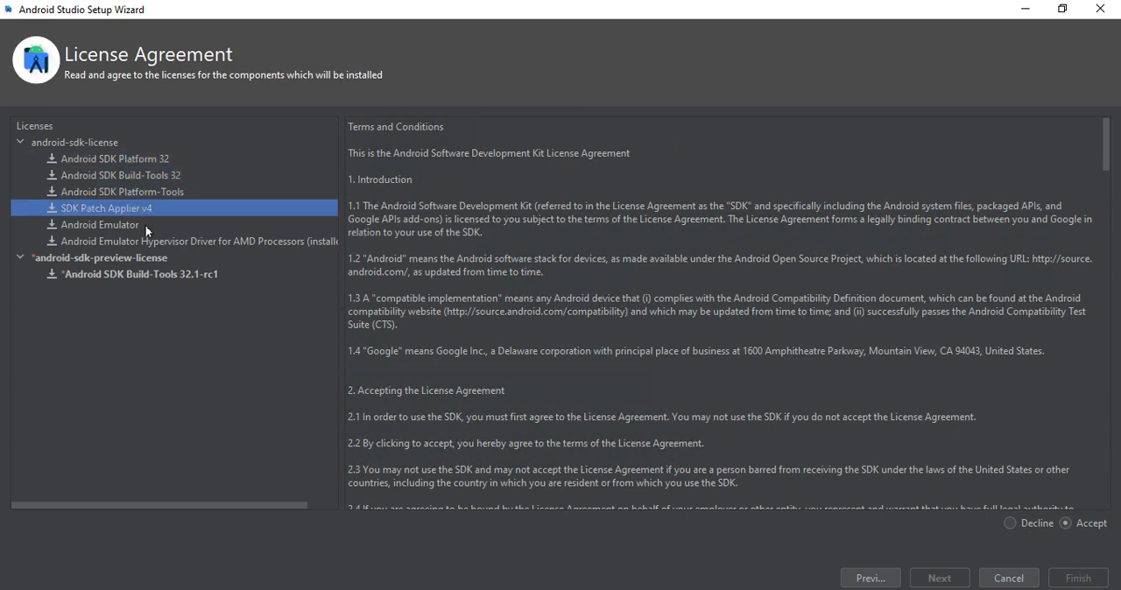
pyautogui.click(140, 226)
pyautogui.click(136, 243)
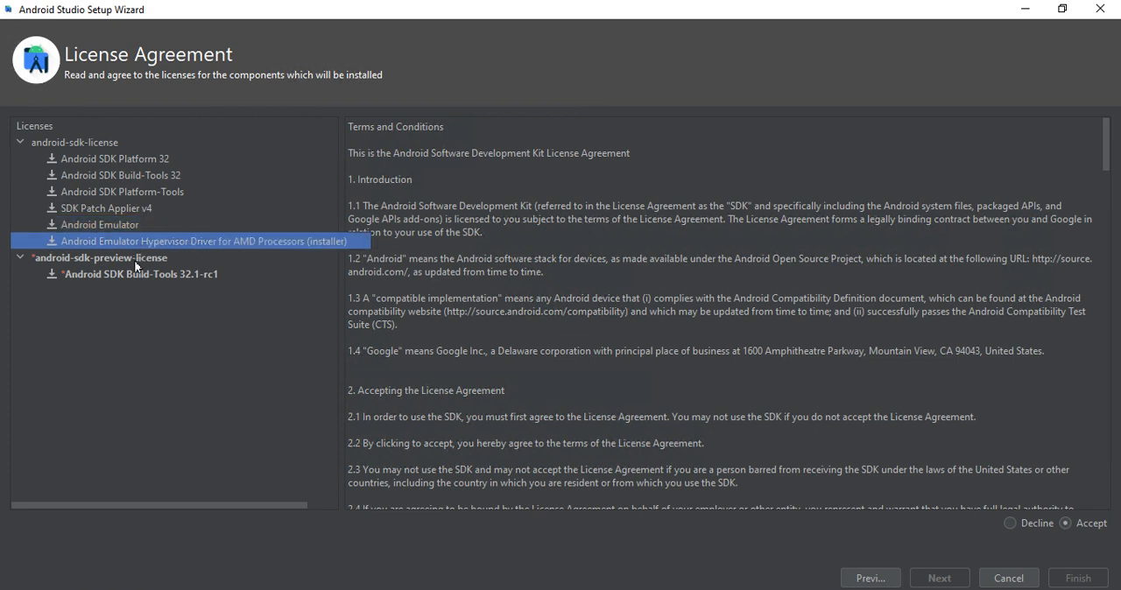
# - Accept the android-sdk-preview-license for Android SDK Build-Tools 32.1-rc1 and finish the wizard to start installing the SDK components
pyautogui.click(129, 262)
pyautogui.click(127, 274)
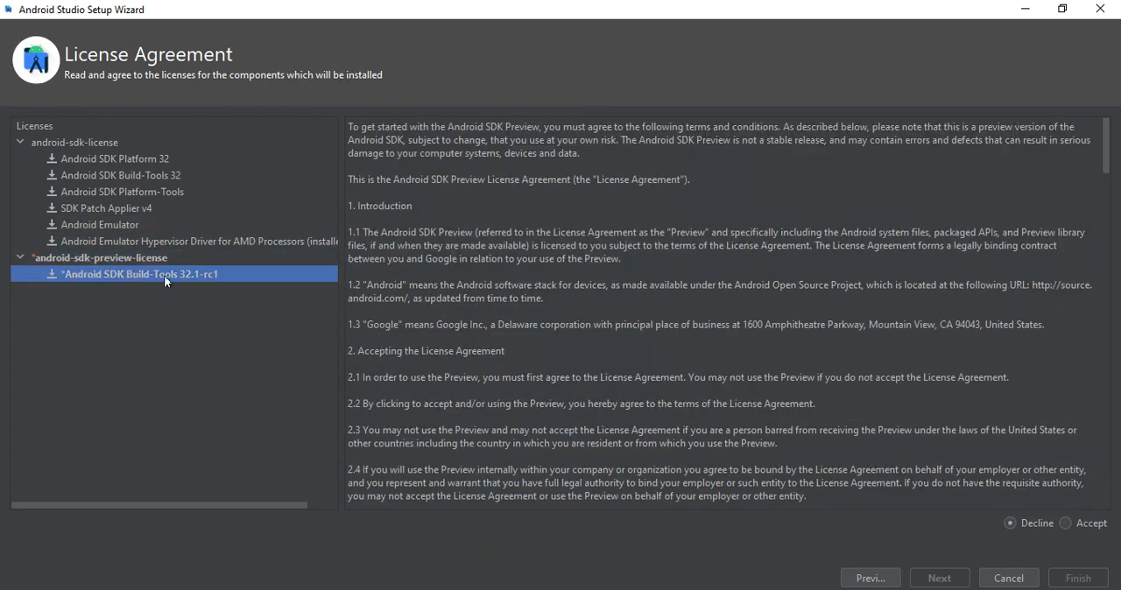
pyautogui.click(1066, 523)
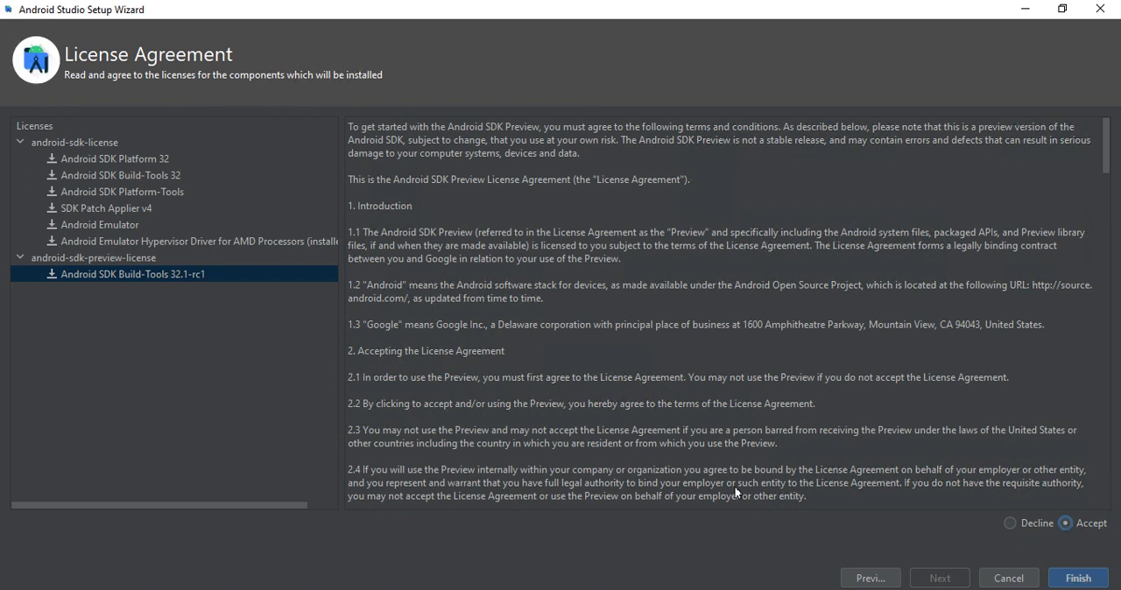
pyautogui.scroll(-10, 735, 492)
pyautogui.click(1064, 576)
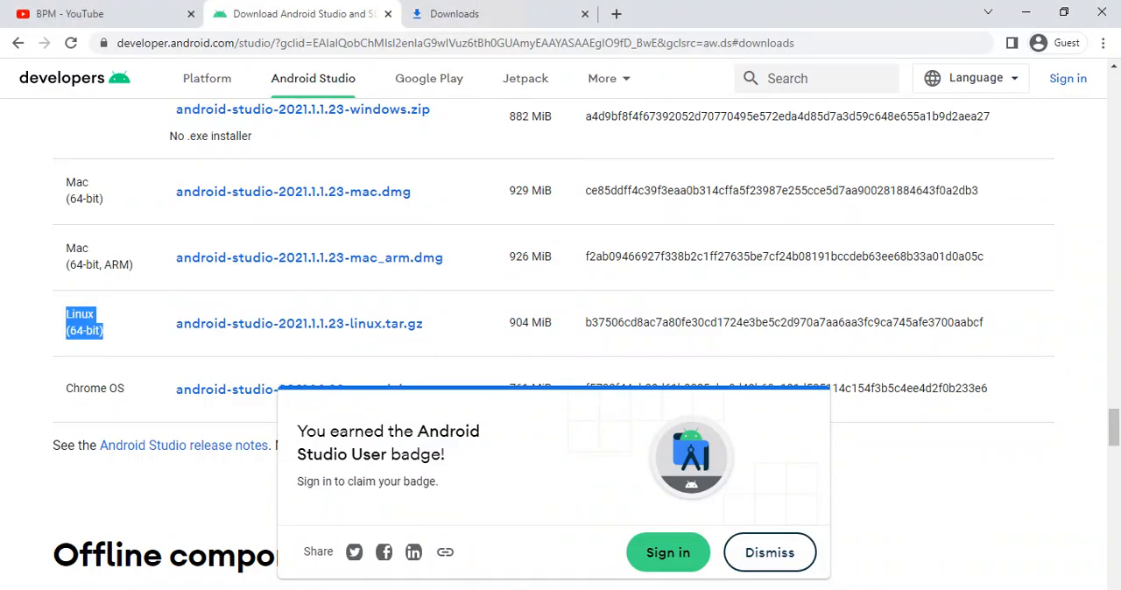
# - Search Google for "fast" in a new browser tab and run the Fast.com internet speed test
pyautogui.click(616, 13)
pyautogui.write('fast')
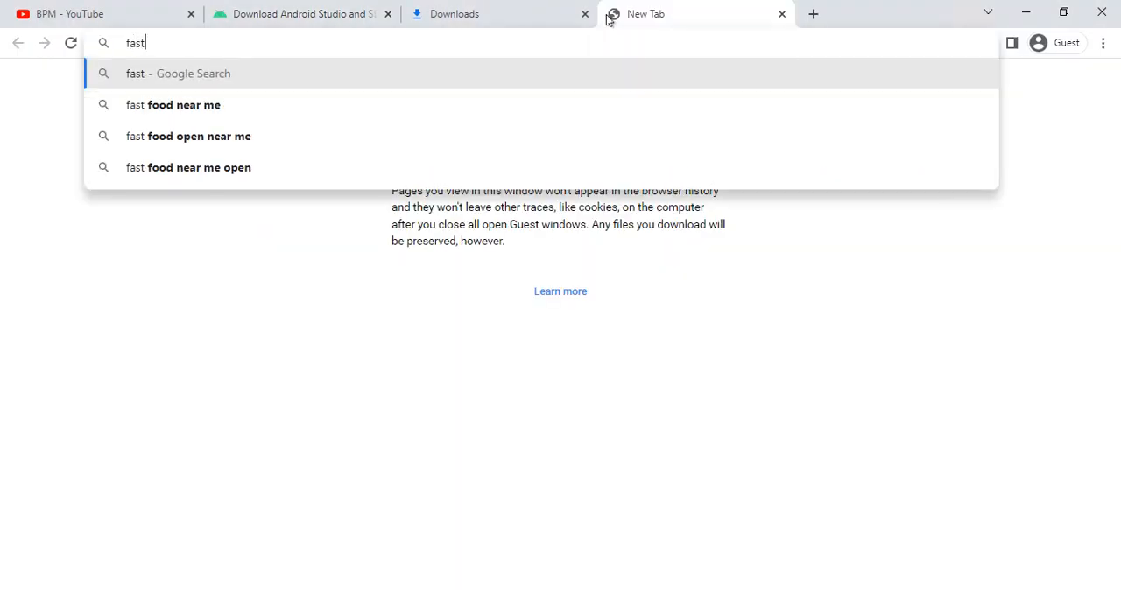
pyautogui.press('Return')
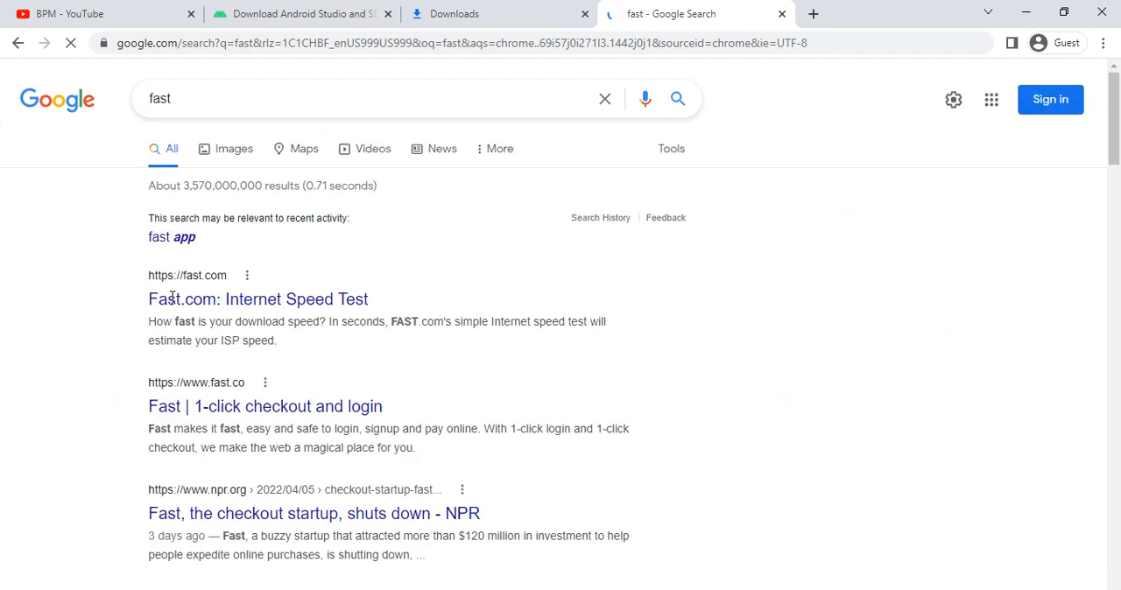
pyautogui.click(176, 300)
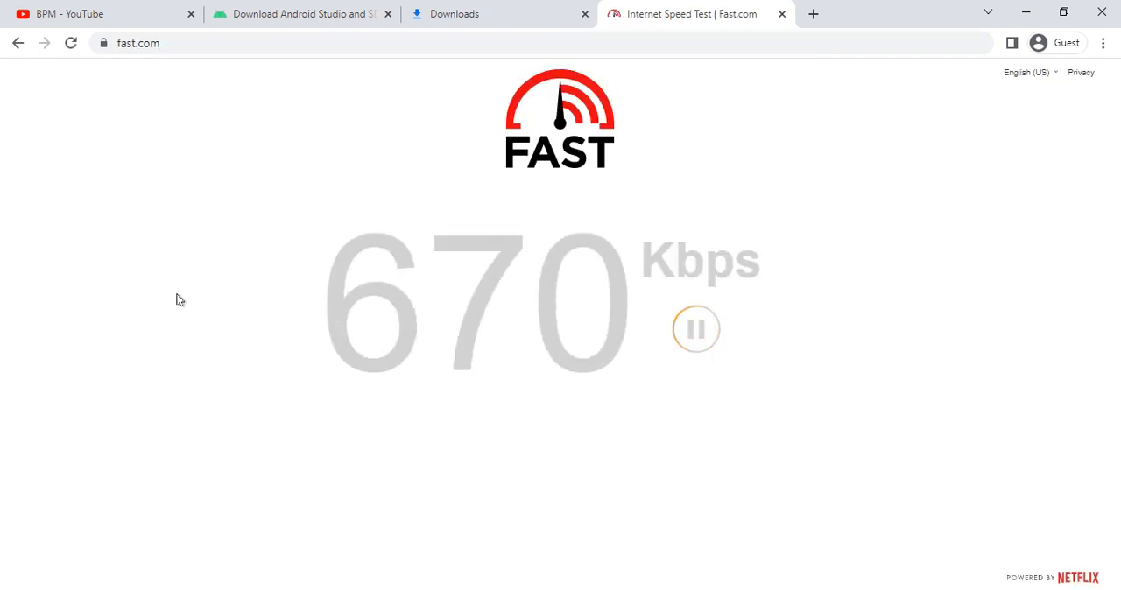
pyautogui.moveTo(200, 289); pyautogui.dragTo(838, 335)
pyautogui.click(852, 342)
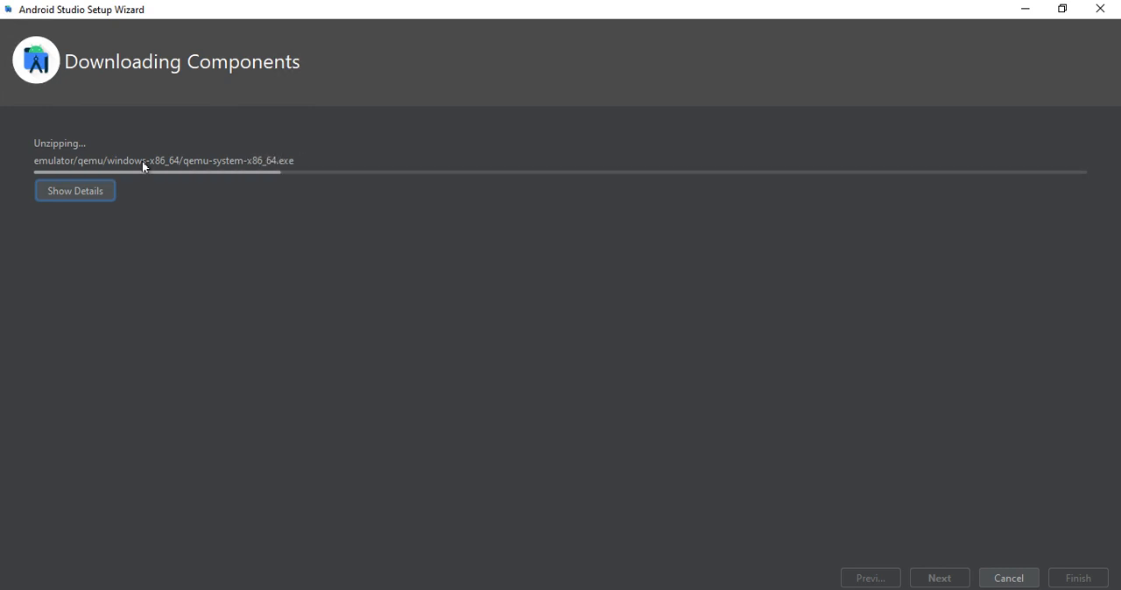
# - Show the details of the SDK component download and examine the installation log in the Android Studio setup wizard
pyautogui.click(58, 188)
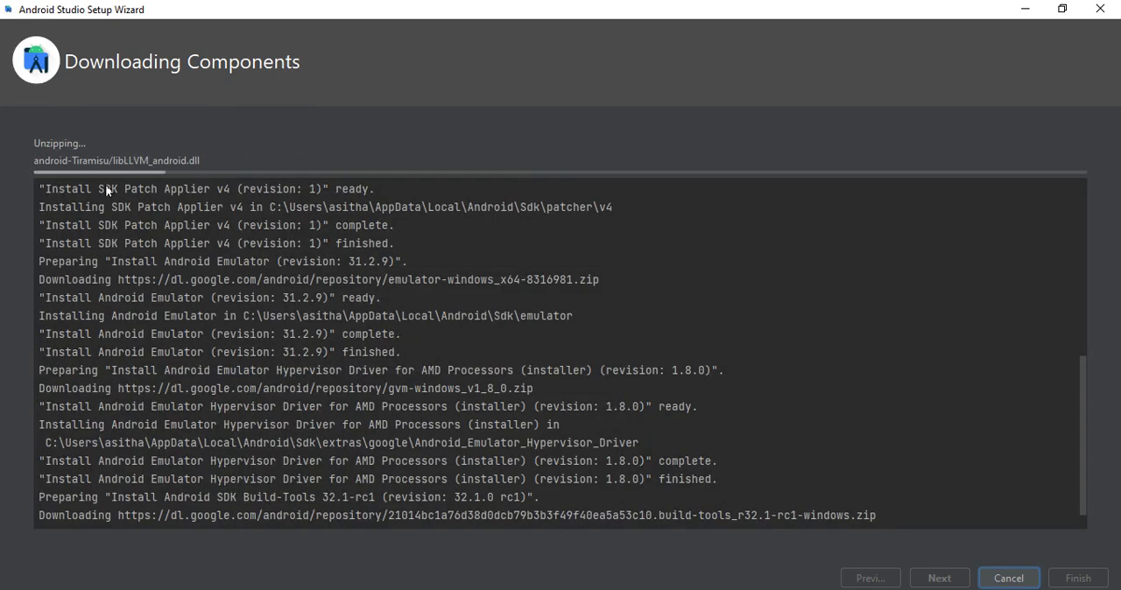
pyautogui.moveTo(104, 278); pyautogui.dragTo(445, 338)
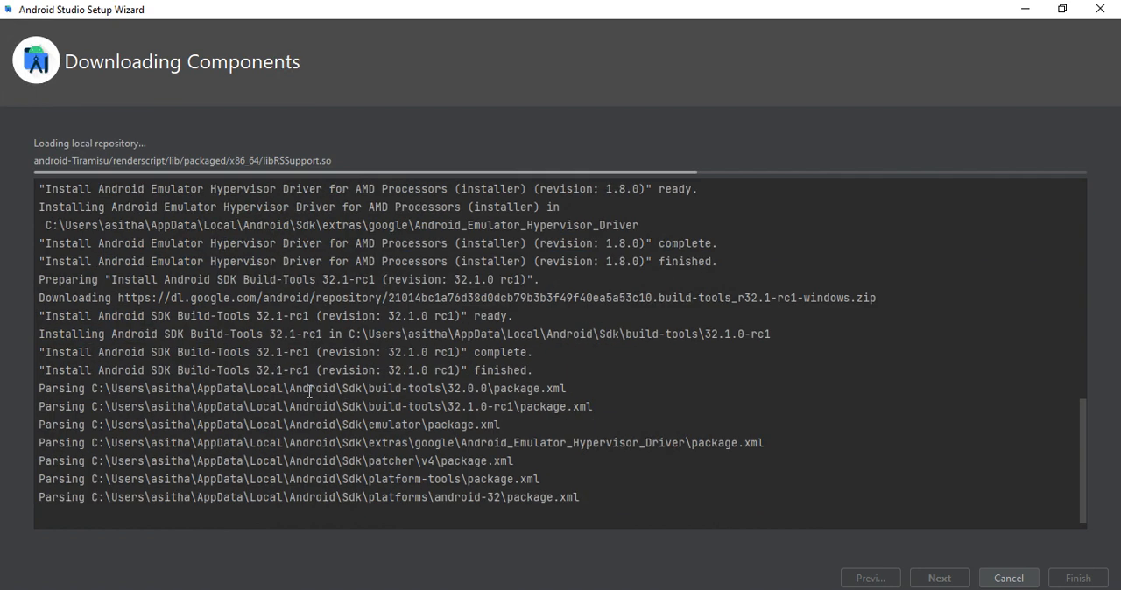
pyautogui.moveTo(45, 406); pyautogui.dragTo(262, 424)
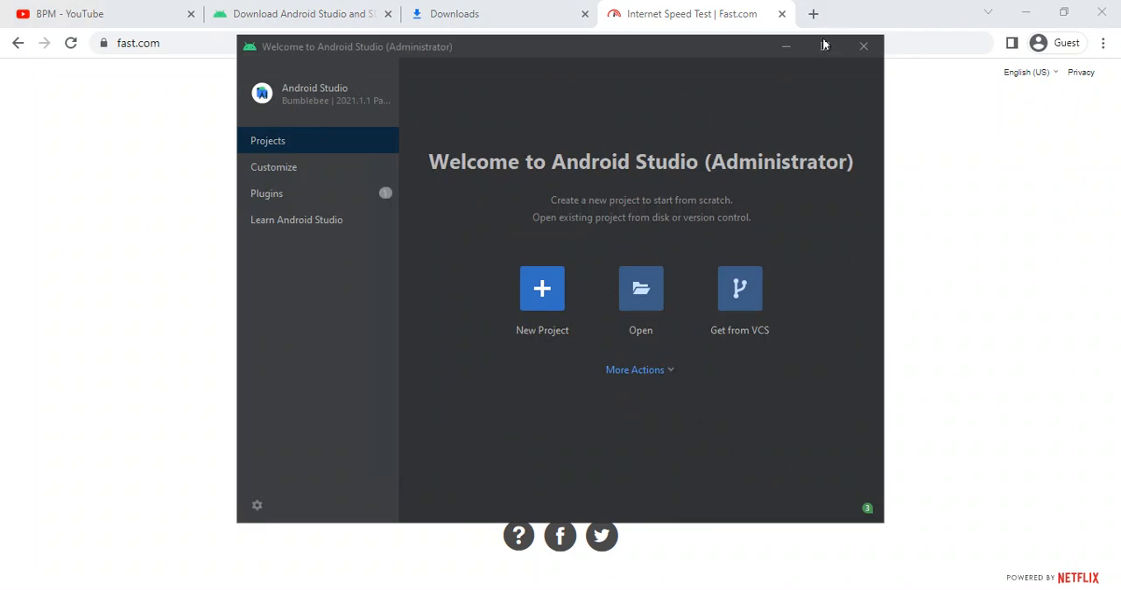
# - Maximize the Android Studio welcome window and look through its Customize, Plugins and Learn Android Studio pages before returning to Projects
pyautogui.click(822, 45)
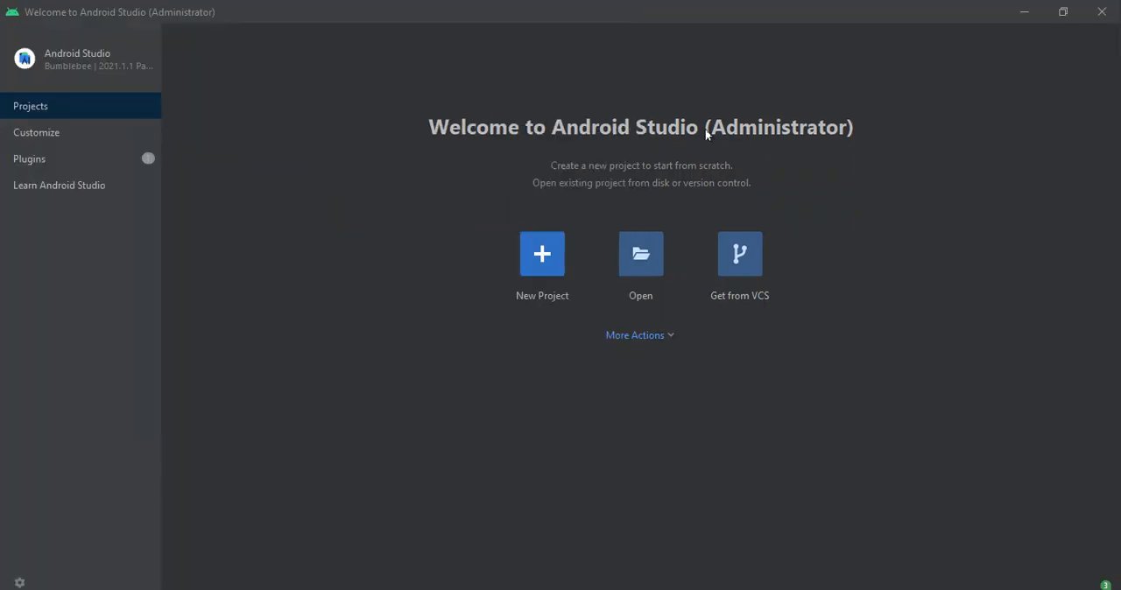
pyautogui.click(29, 133)
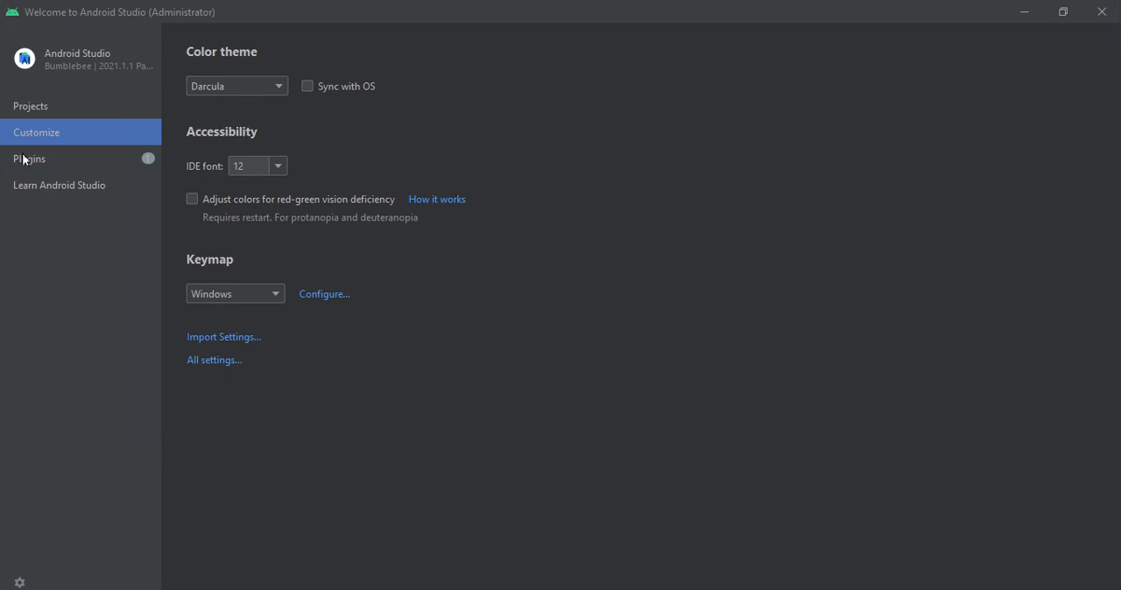
pyautogui.click(24, 159)
pyautogui.click(42, 186)
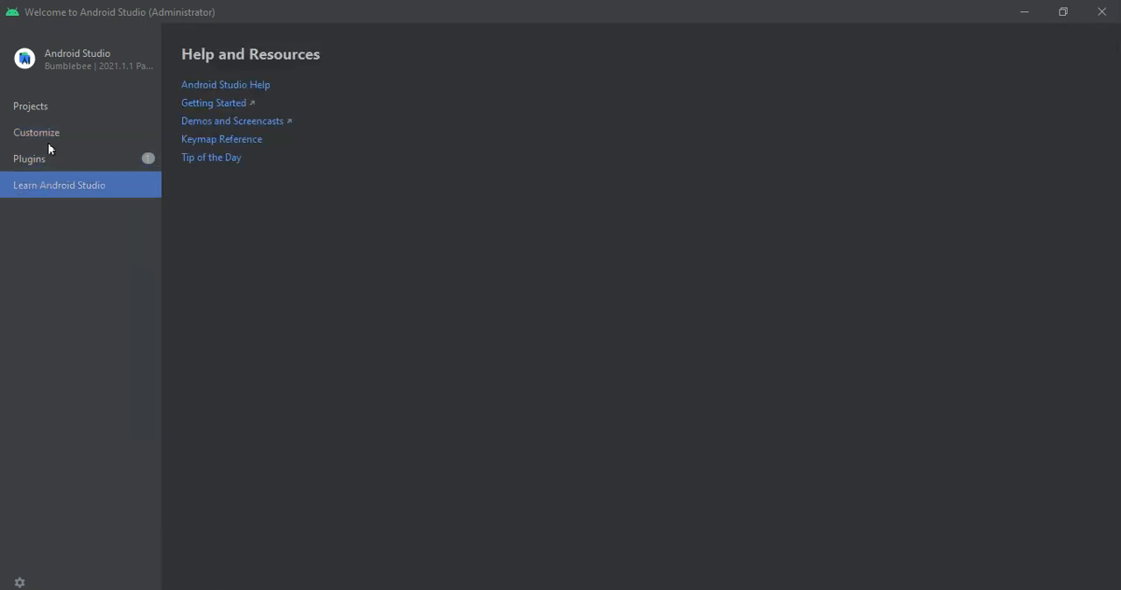
pyautogui.click(56, 142)
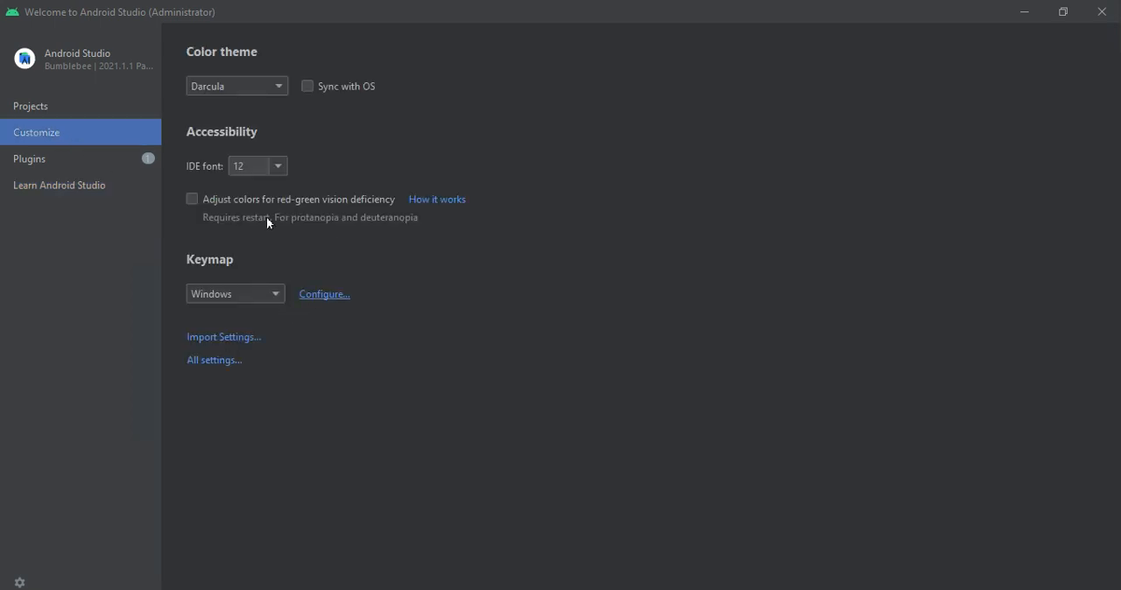
pyautogui.click(247, 86)
pyautogui.click(55, 112)
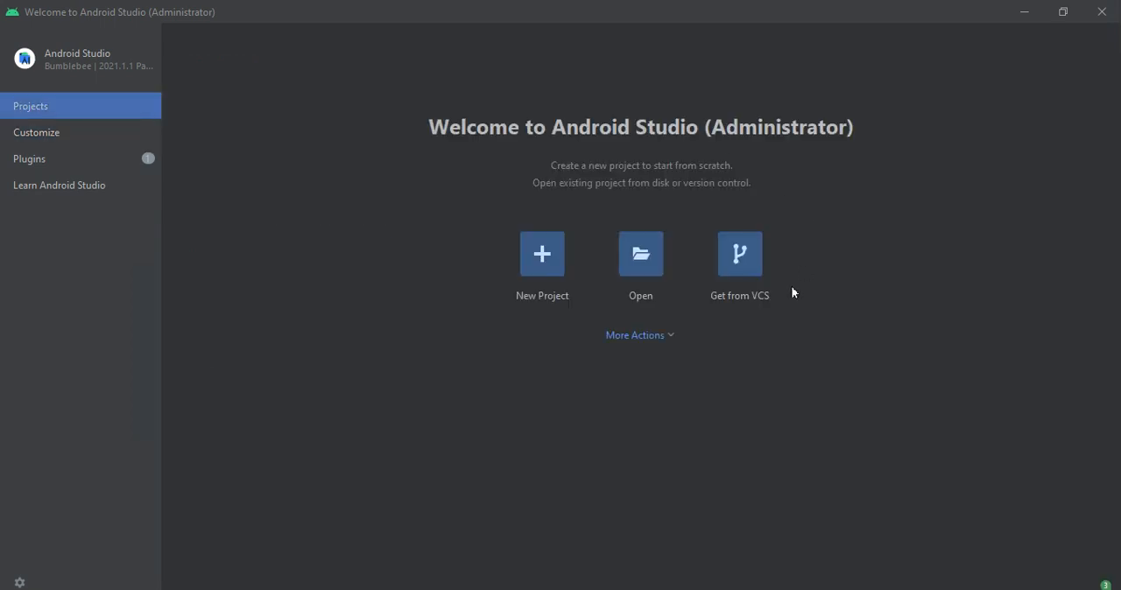
# - Create a new project from the Empty Compose Activity template, keeping the name My Application and minimum SDK API 21: Android 5.0 (Lollipop)
pyautogui.click(560, 256)
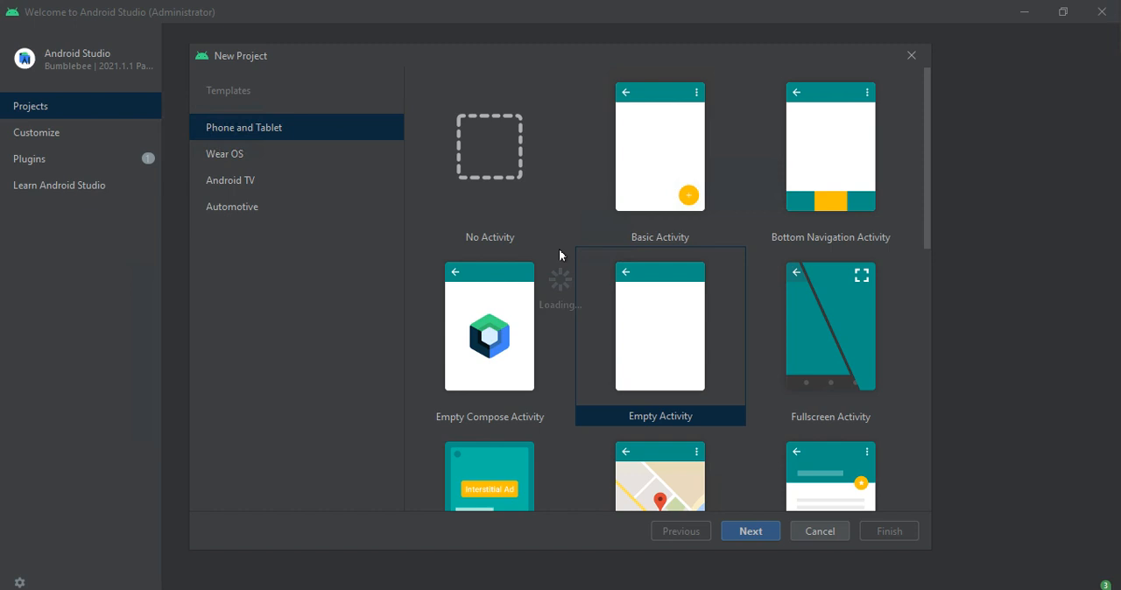
pyautogui.click(511, 329)
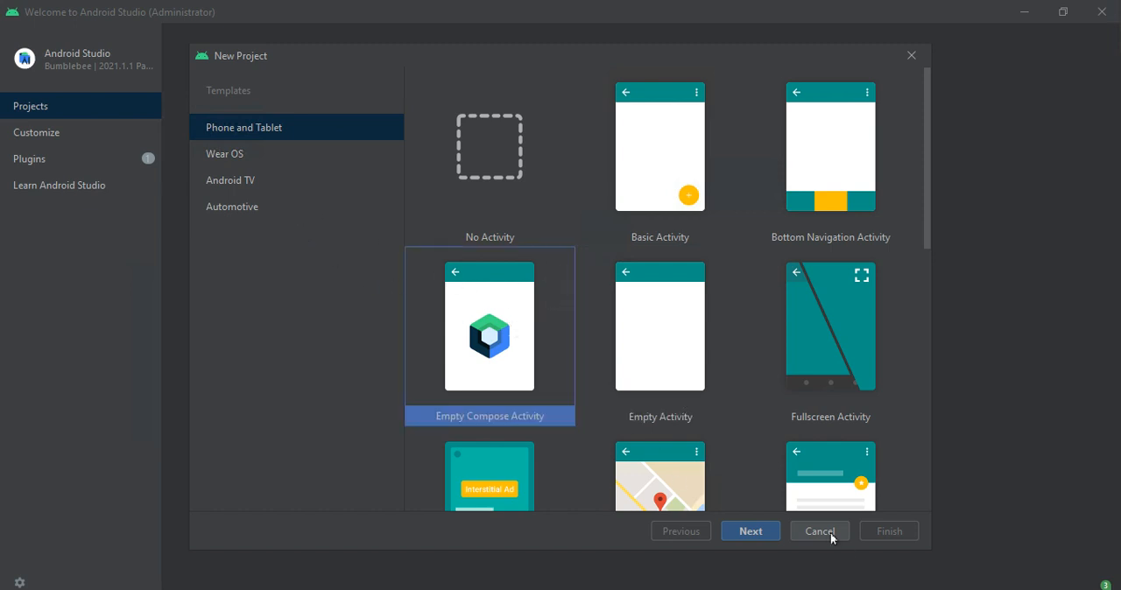
pyautogui.click(746, 529)
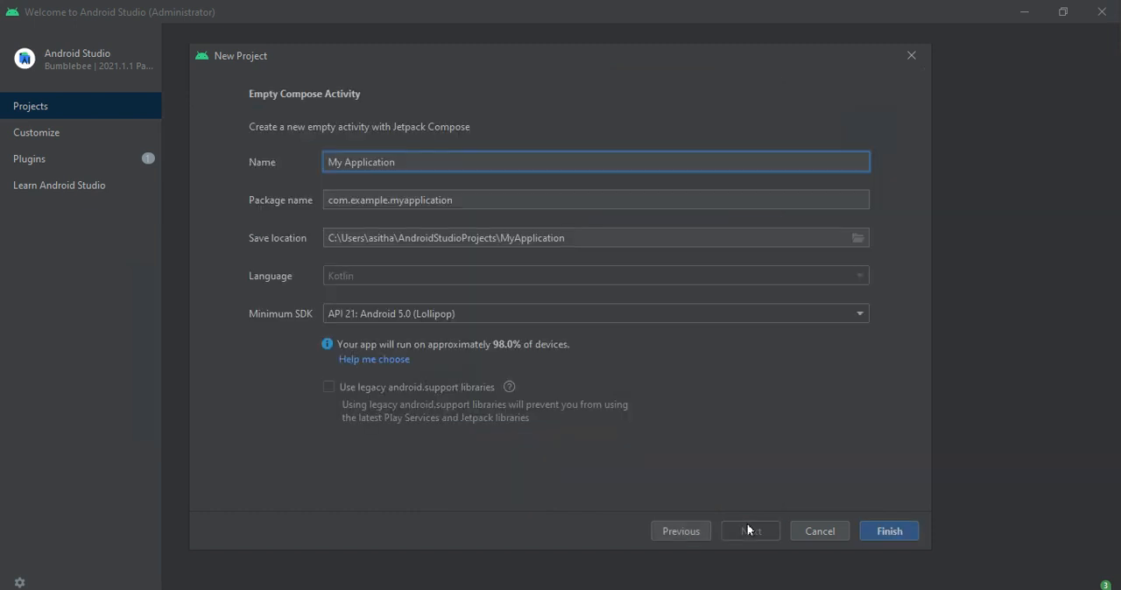
pyautogui.click(882, 533)
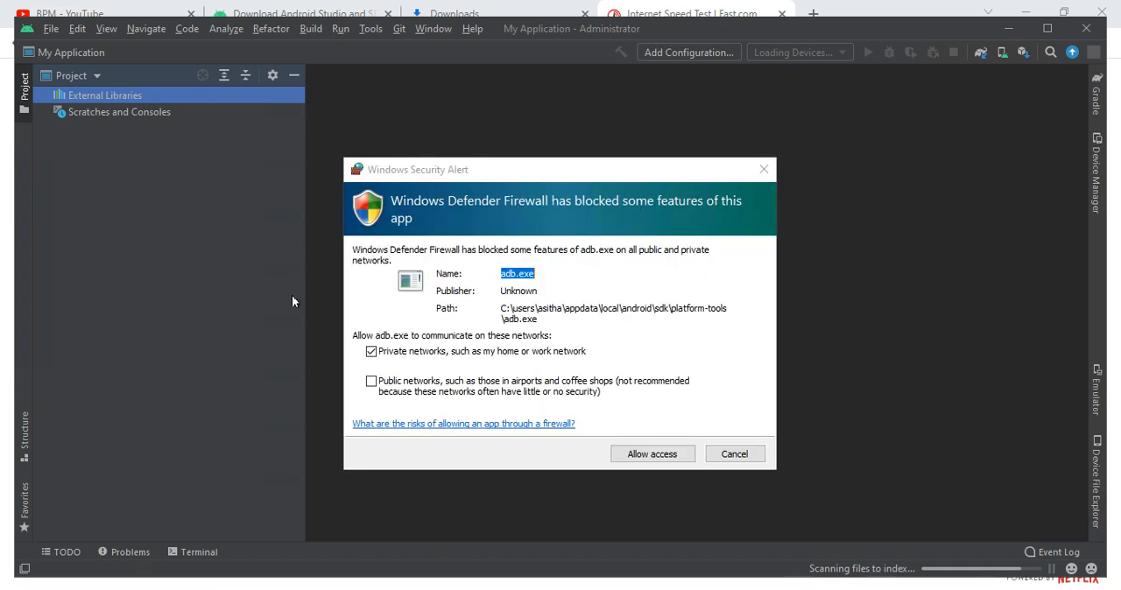
# - Allow adb.exe through the firewall on both private and public networks, and dismiss the Tip of the Day after viewing the next tip
pyautogui.click(371, 381)
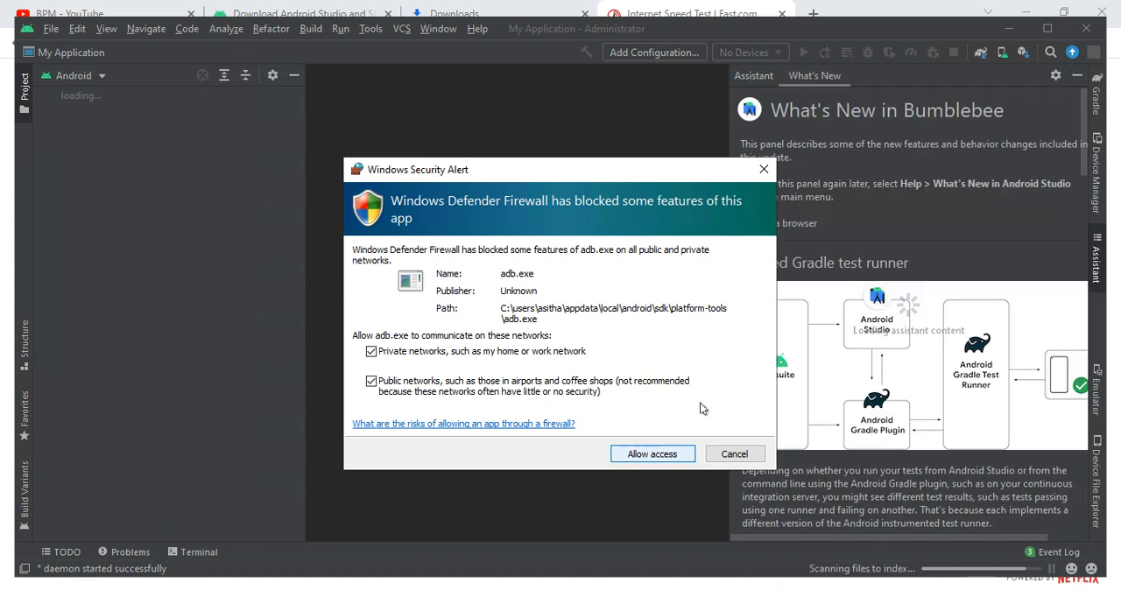
pyautogui.click(627, 452)
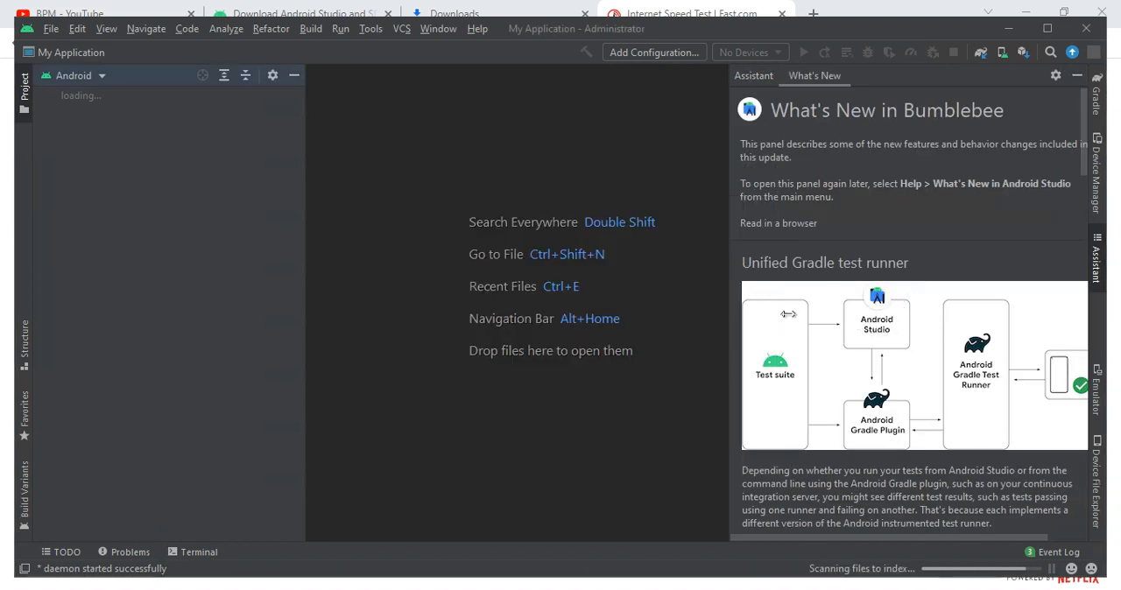
pyautogui.scroll(-3, 790, 322)
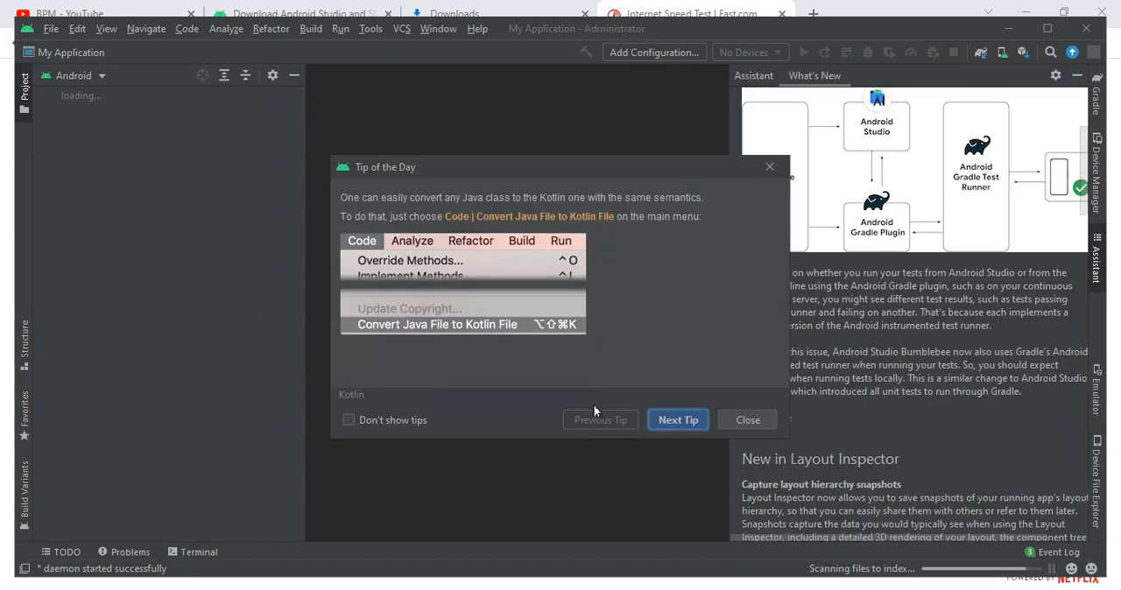
pyautogui.click(668, 419)
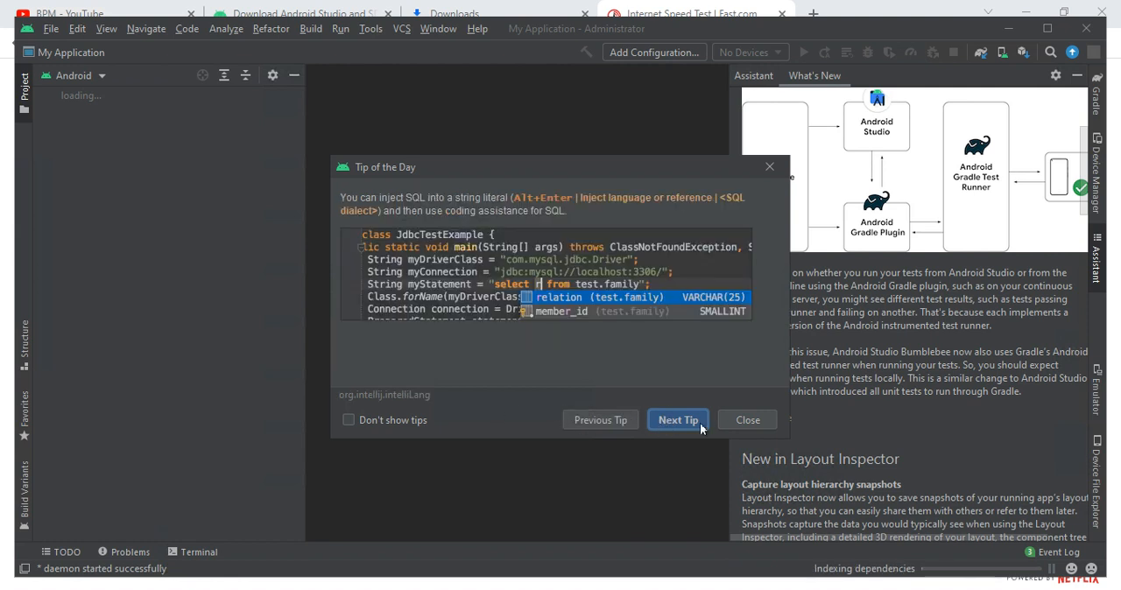
pyautogui.click(742, 420)
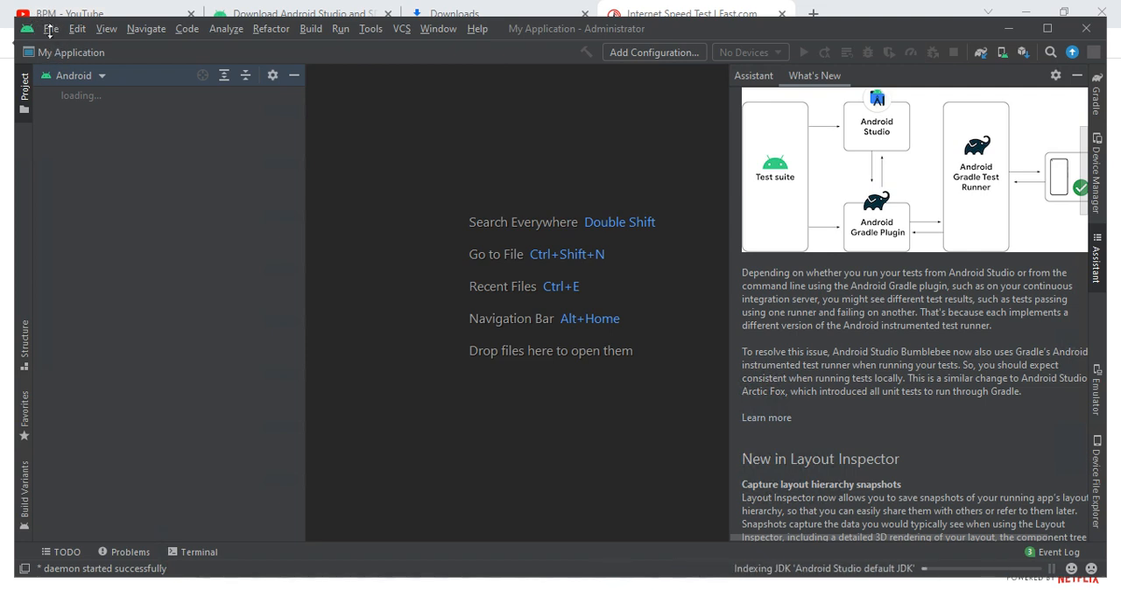
# - Switch the project tree to the Tests scope and open the Device Manager
pyautogui.click(83, 74)
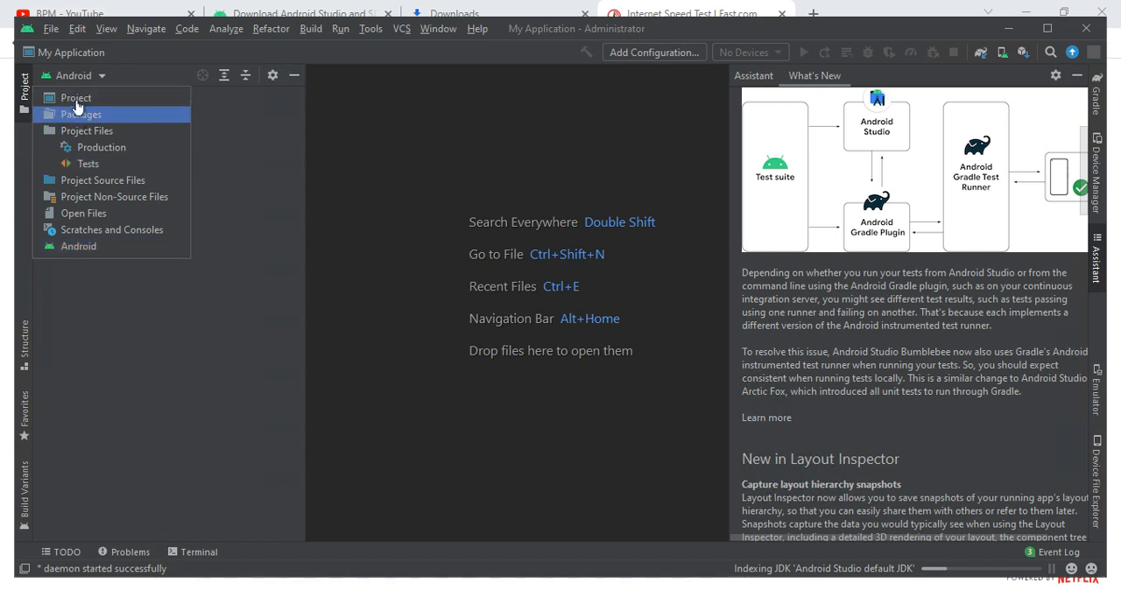
pyautogui.click(87, 161)
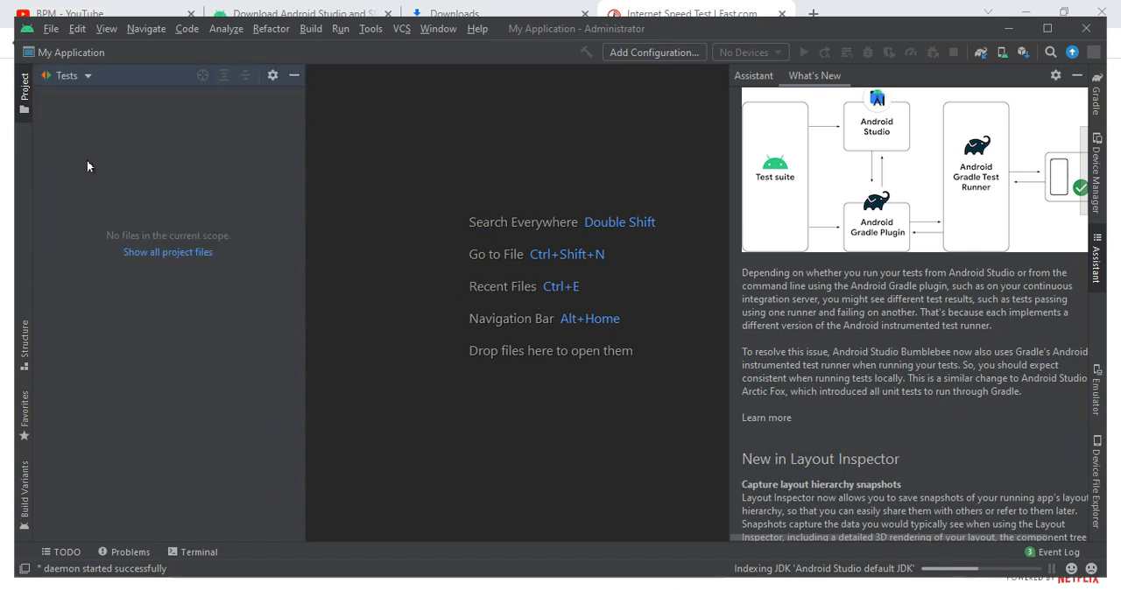
pyautogui.click(368, 29)
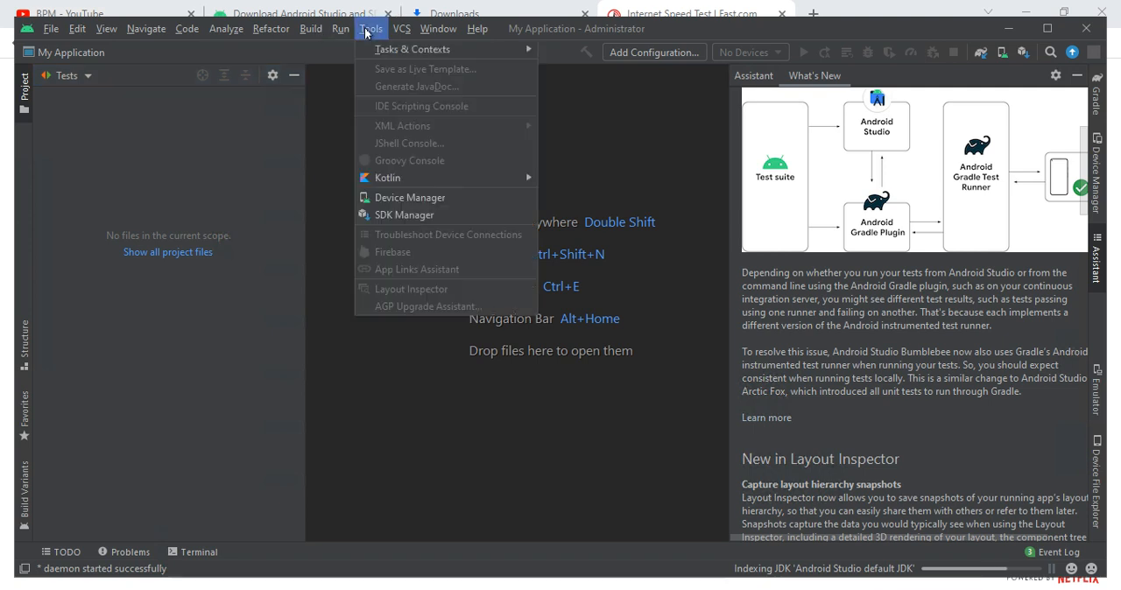
pyautogui.click(382, 197)
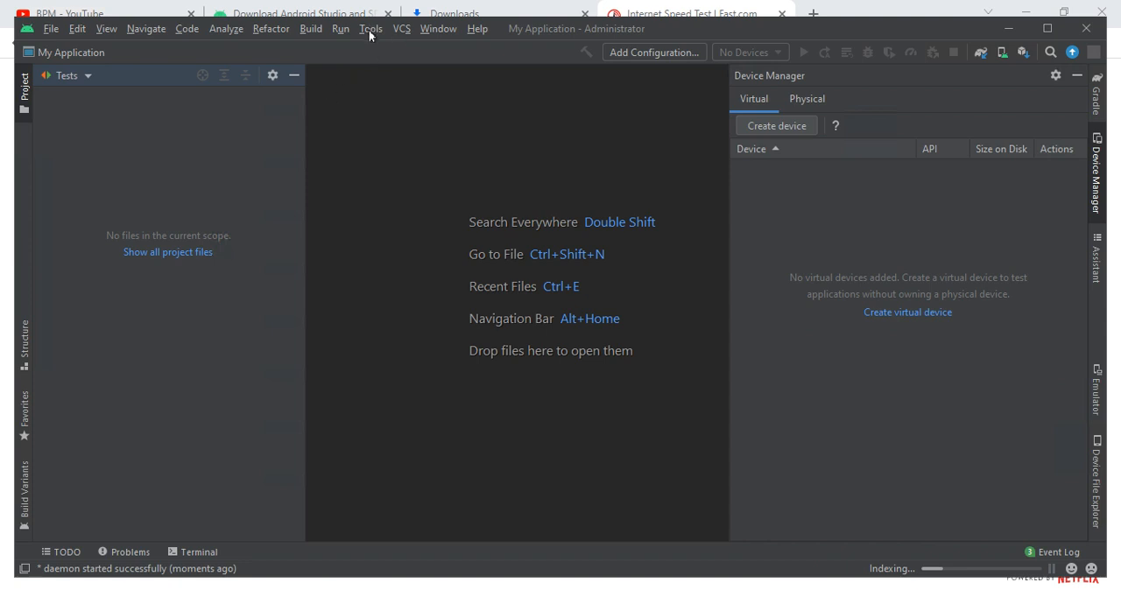
# - Open the SDK Manager to view the Android SDK settings and close it without changes
pyautogui.click(370, 29)
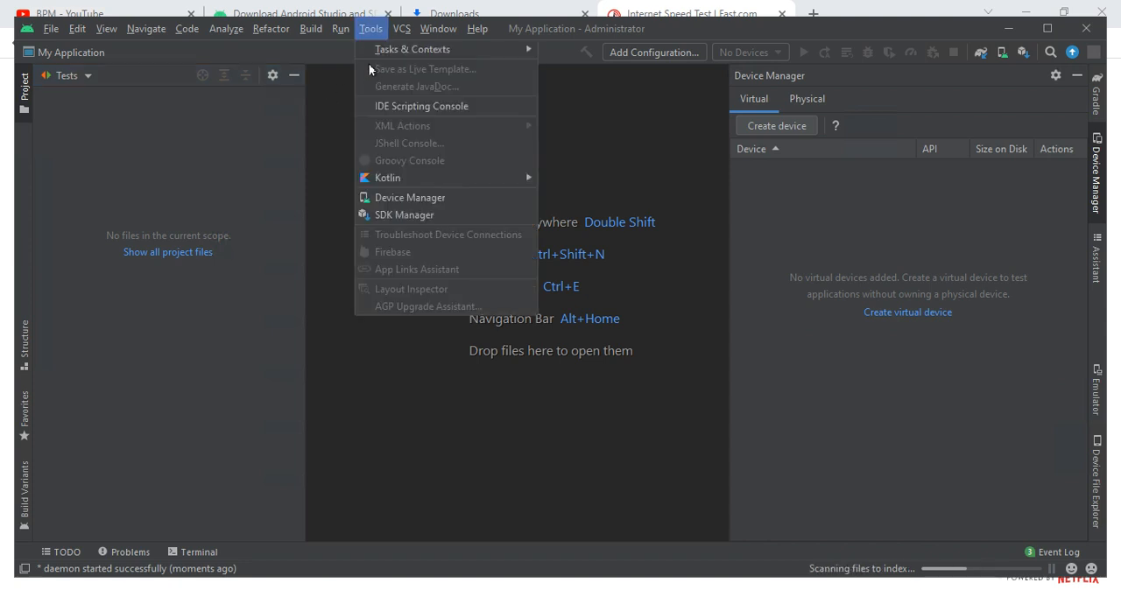
pyautogui.click(435, 214)
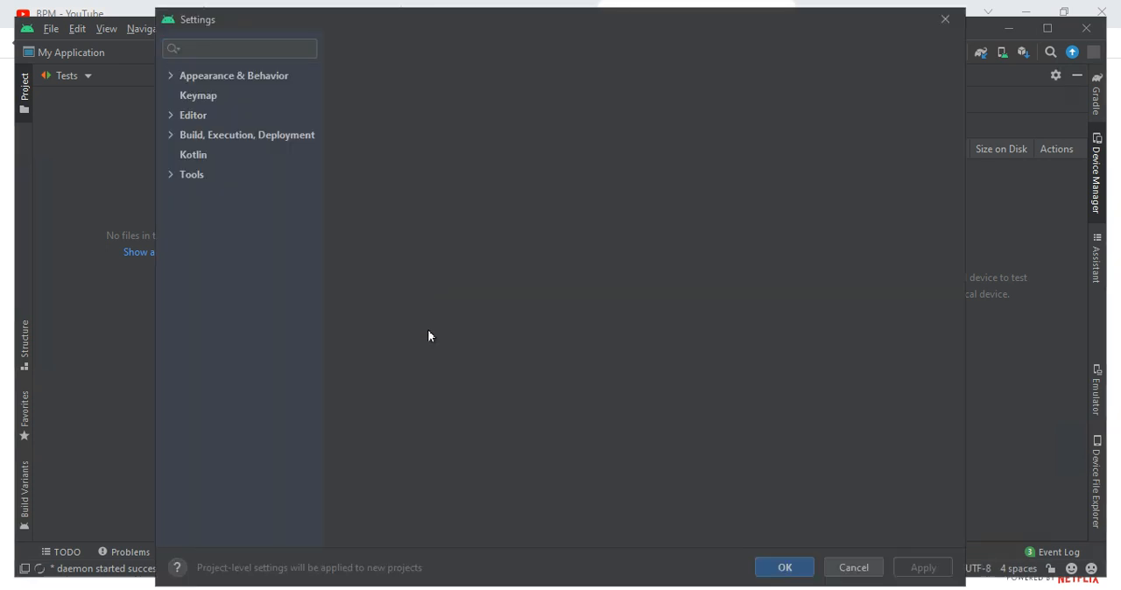
pyautogui.click(854, 567)
# - Examine the code in MainActivity.kt, including the Greeting and DefaultPreview composable functions
pyautogui.moveTo(455, 245); pyautogui.dragTo(599, 430)
pyautogui.scroll(-4, 587, 438)
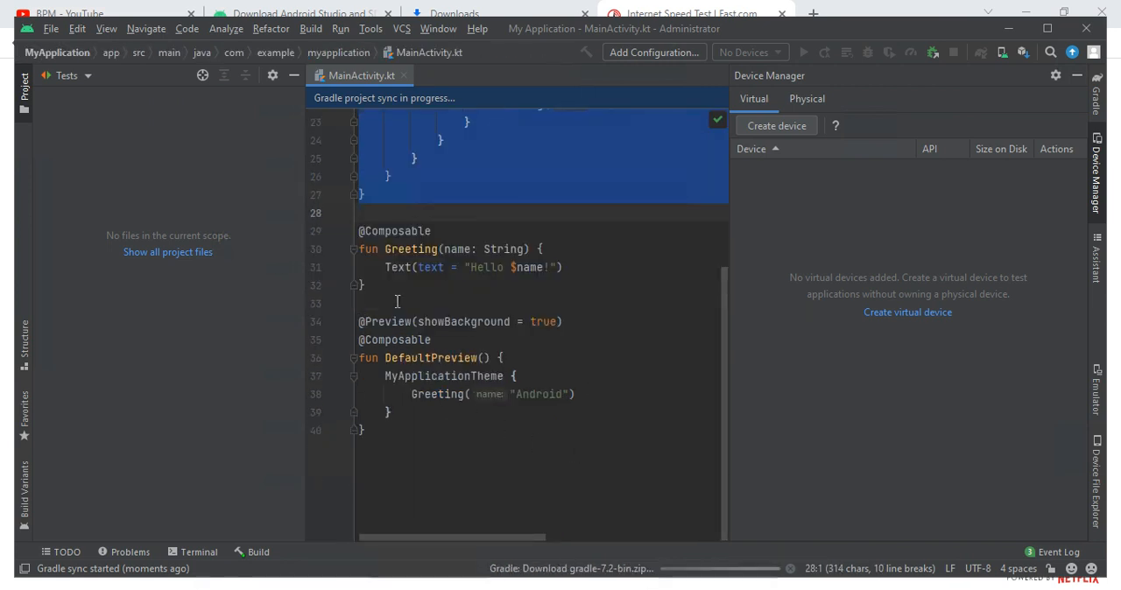
pyautogui.moveTo(385, 303); pyautogui.dragTo(468, 430)
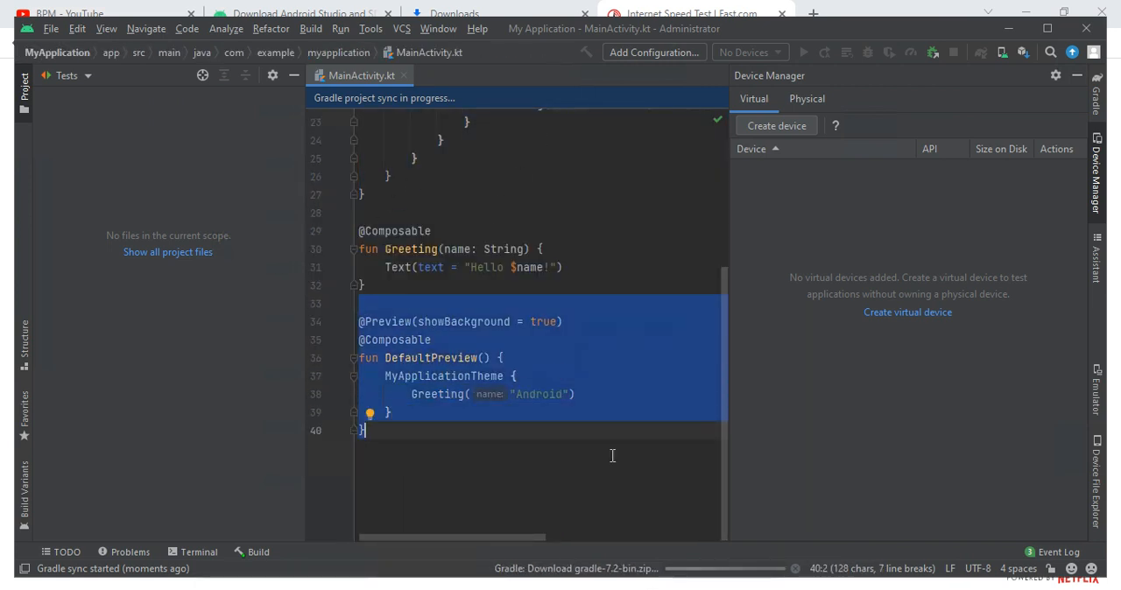
# - Try to launch Android Studio from the running program's taskbar entry
pyautogui.rightClick(718, 585)
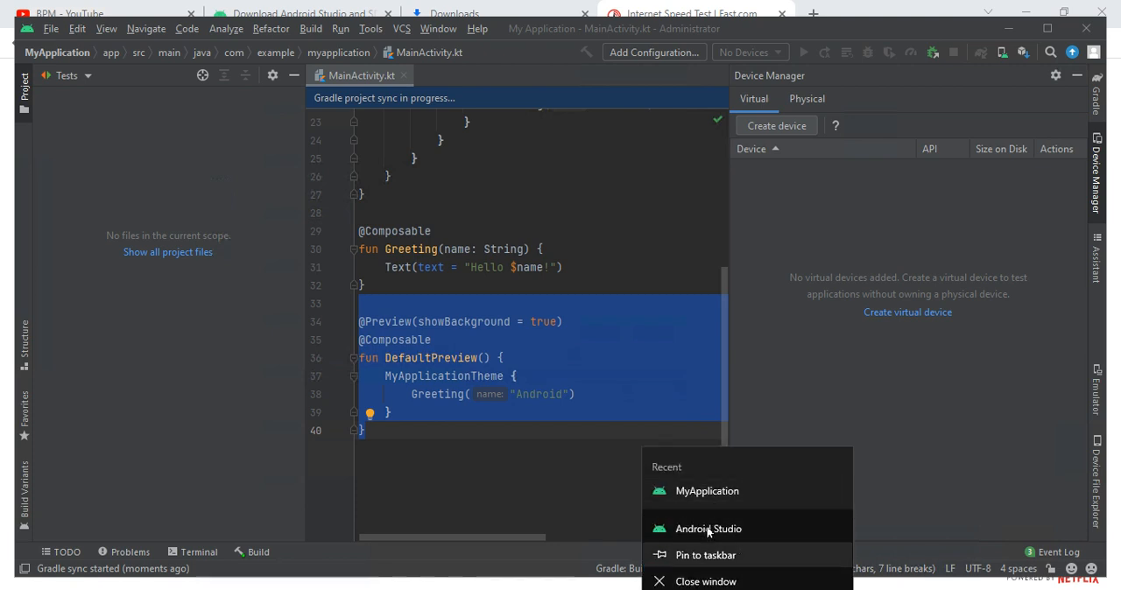
pyautogui.click(709, 529)
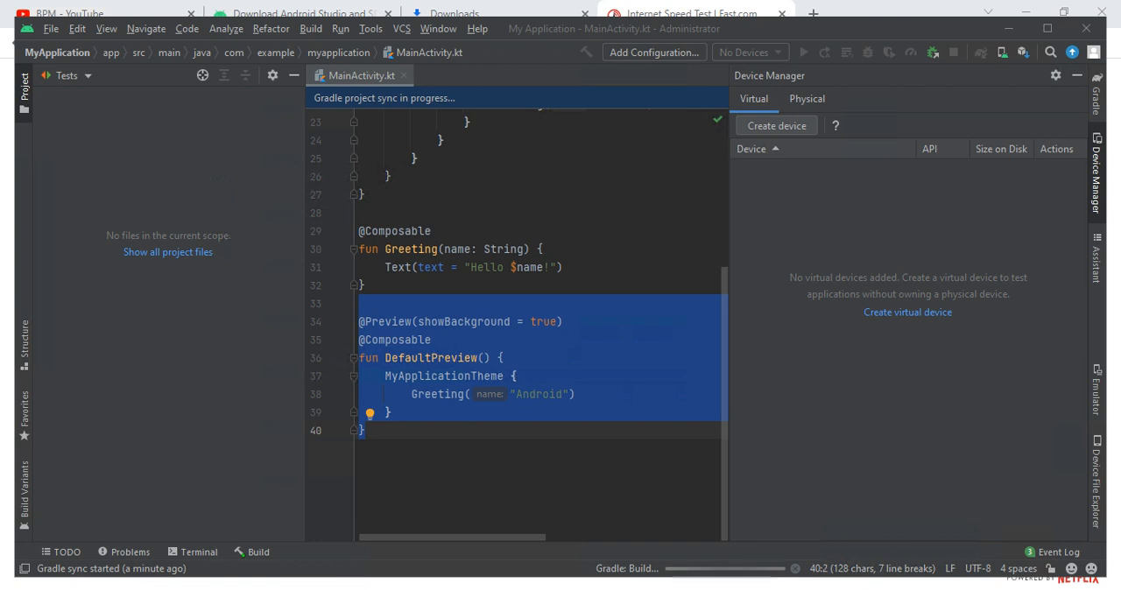
# - View the downloaded android-studio-2021.1.1.23-windows.exe installer in its folder from the browser's downloads page, and return to the My Application project
pyautogui.click(494, 10)
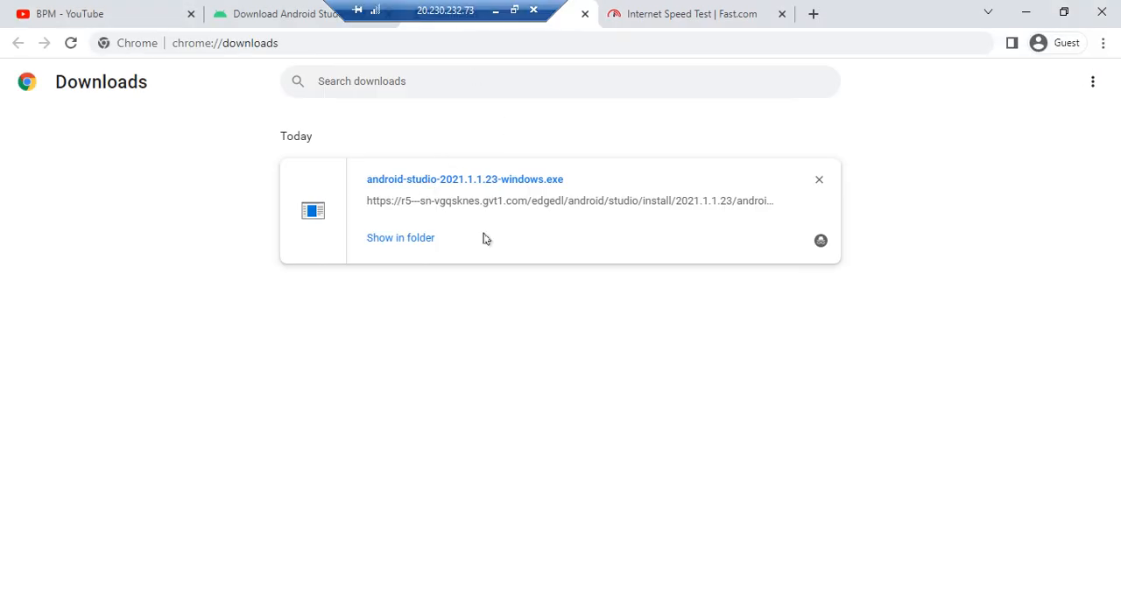
pyautogui.click(375, 243)
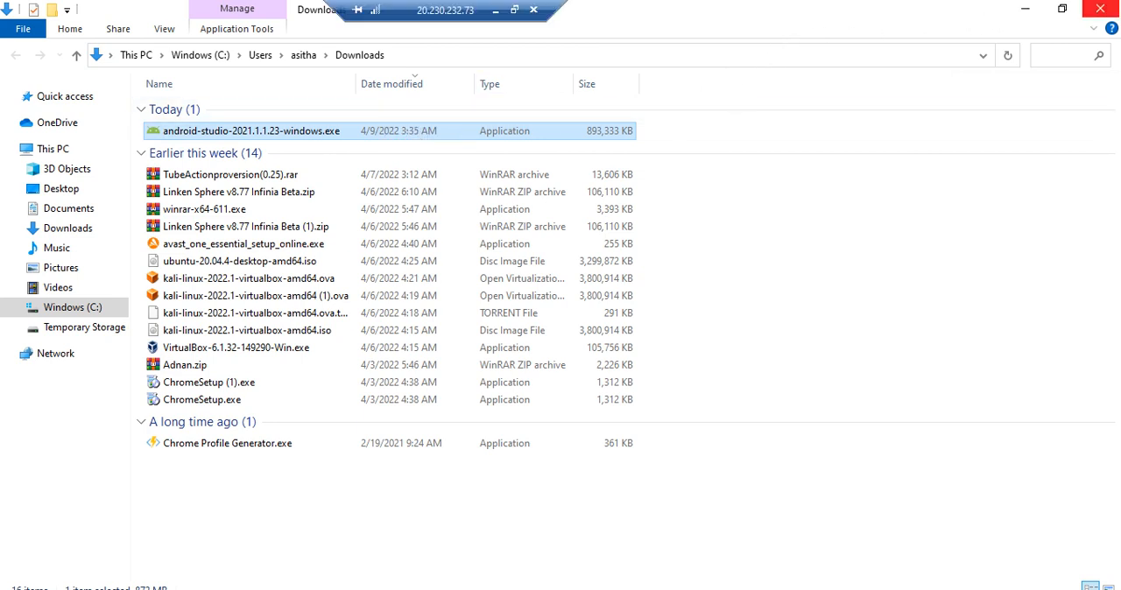
pyautogui.click(1100, 9)
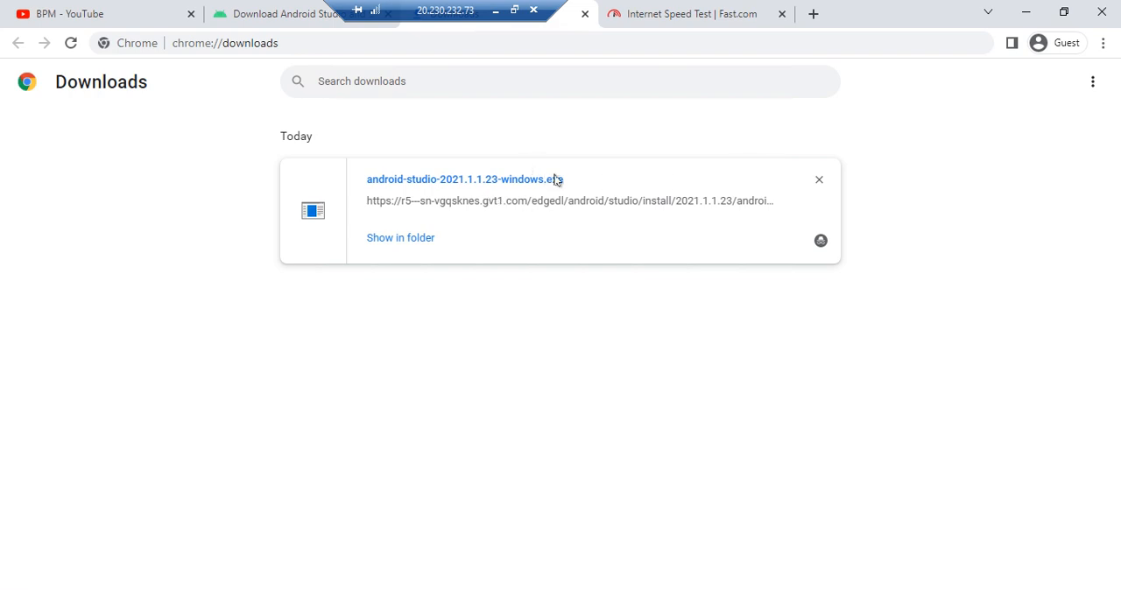
pyautogui.hotkey('alt', 'Tab')
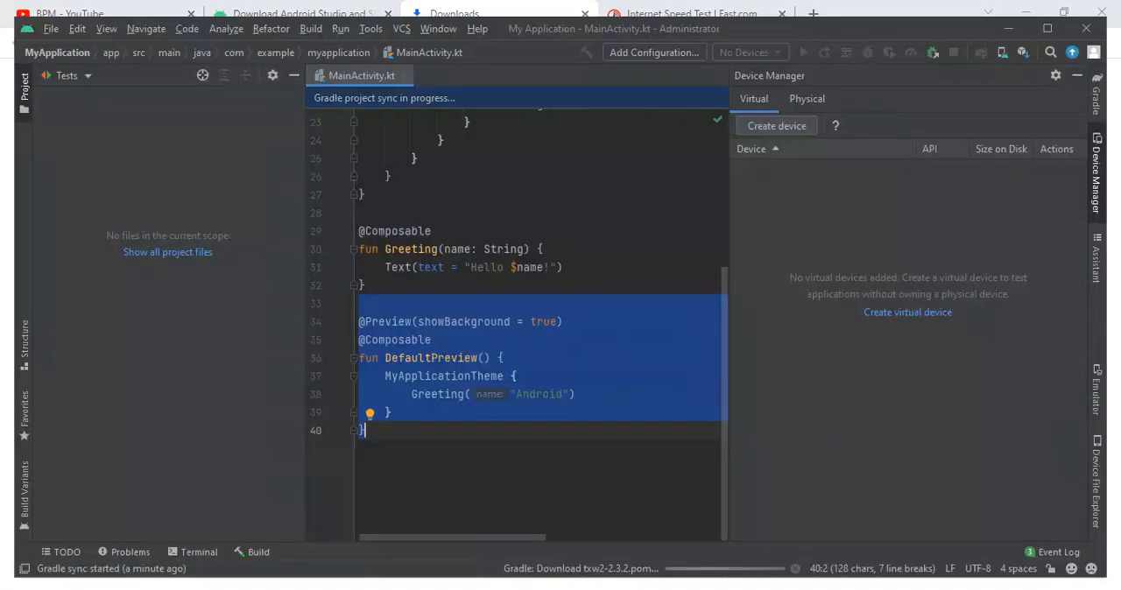
# - Enter the test text "fgxu" after the closing brace on line 40 of MainActivity.kt, and delete everything on that line
pyautogui.click(464, 394)
pyautogui.click(410, 426)
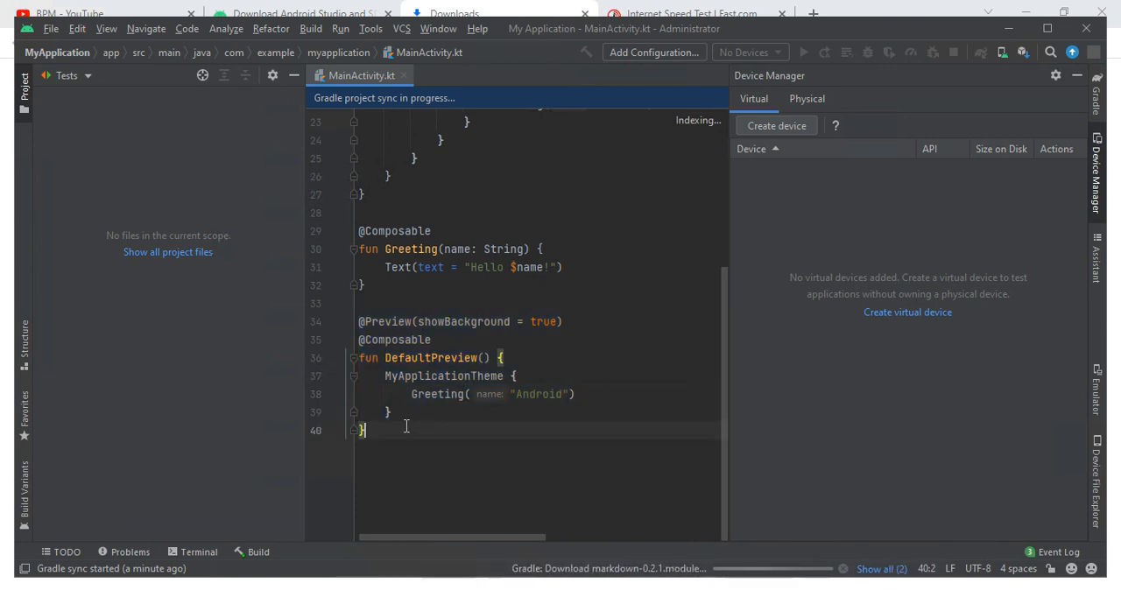
pyautogui.write('fgxu')
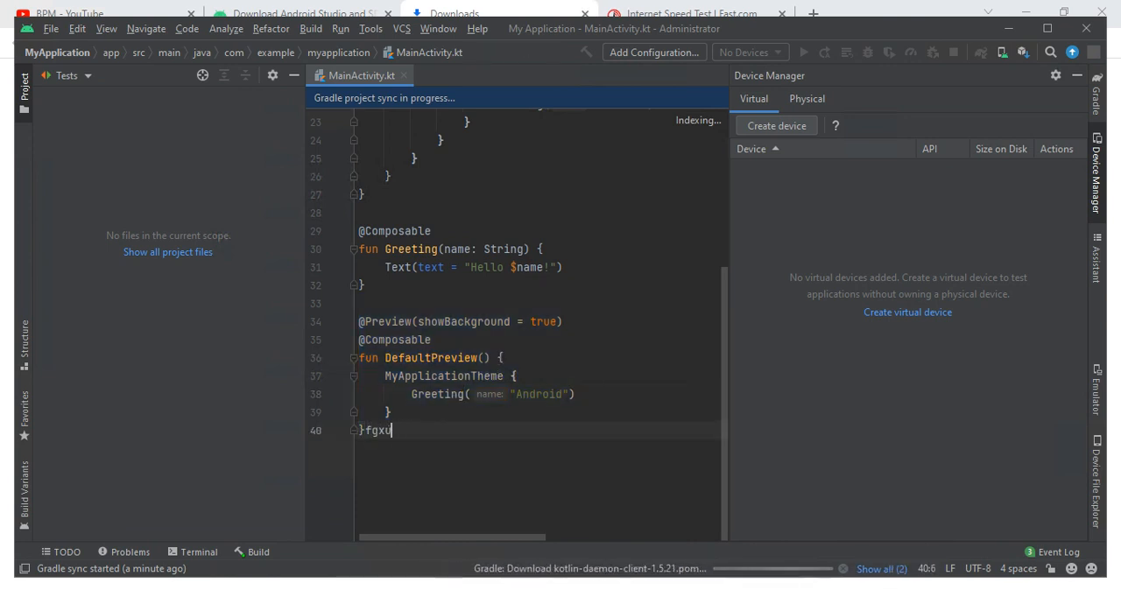
pyautogui.press('BackSpace')
pyautogui.press('BackSpace')
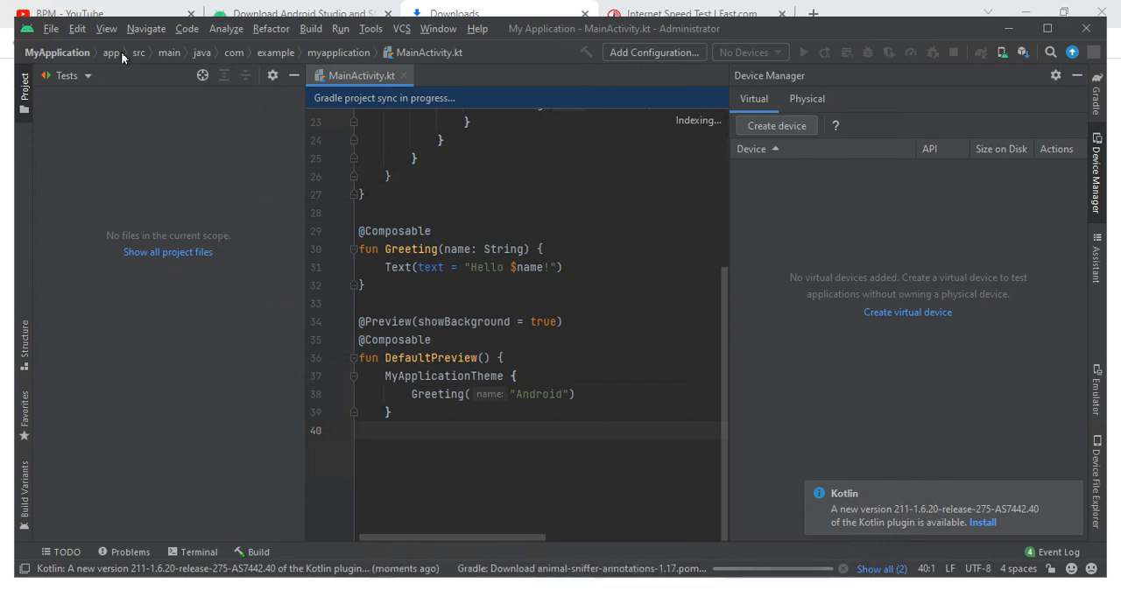
# - Look through the app module's files and the available Navigate, Code, Analyze and Refactor commands
pyautogui.click(111, 52)
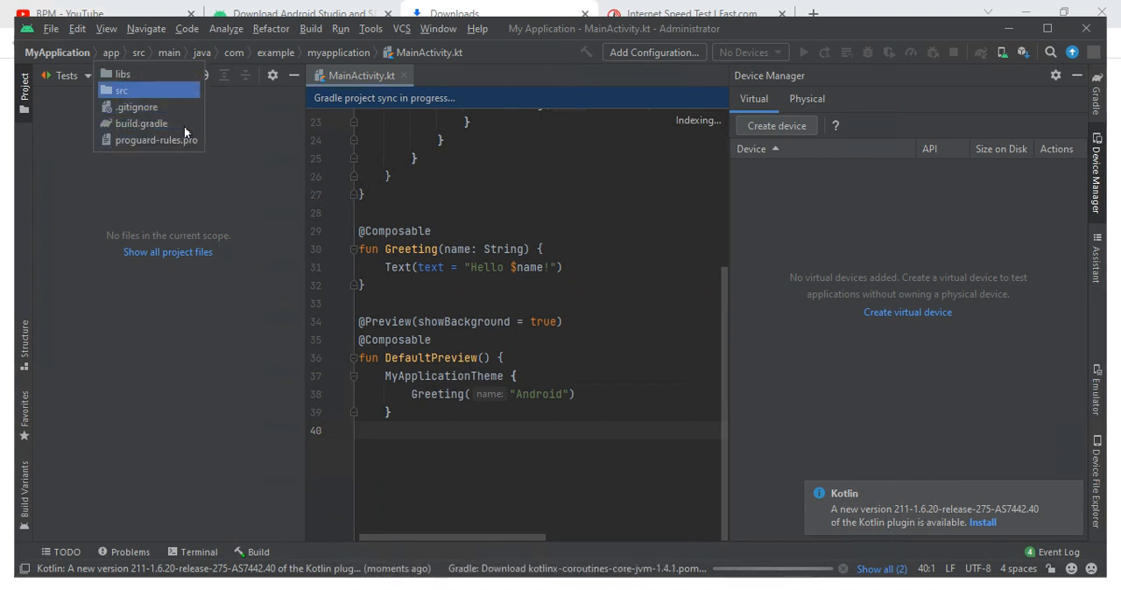
pyautogui.click(167, 47)
pyautogui.click(146, 29)
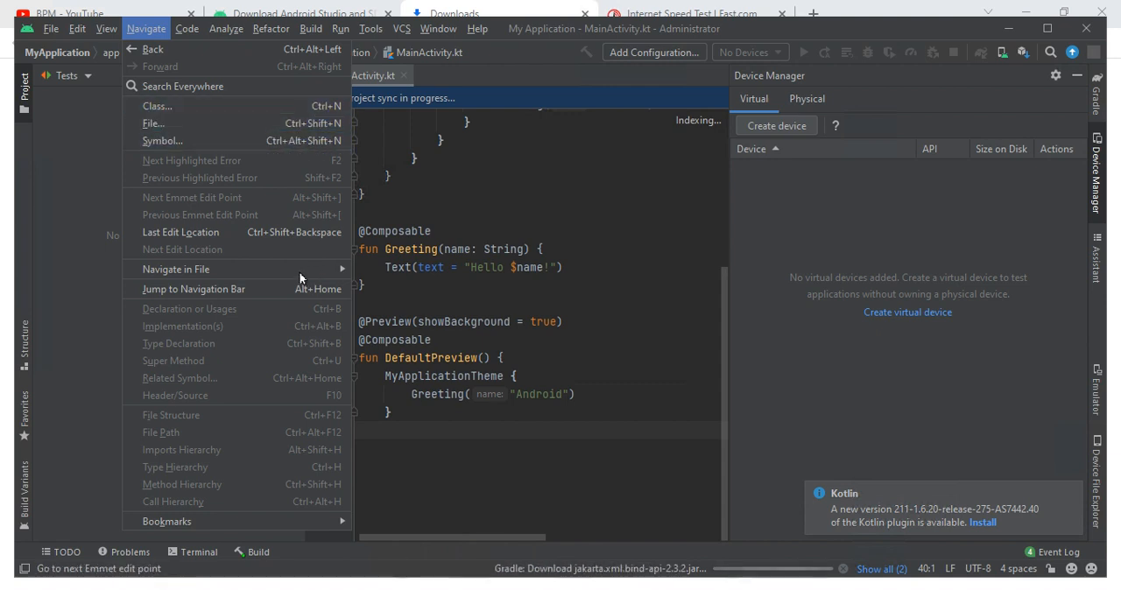
pyautogui.moveTo(274, 267)
pyautogui.moveTo(216, 519)
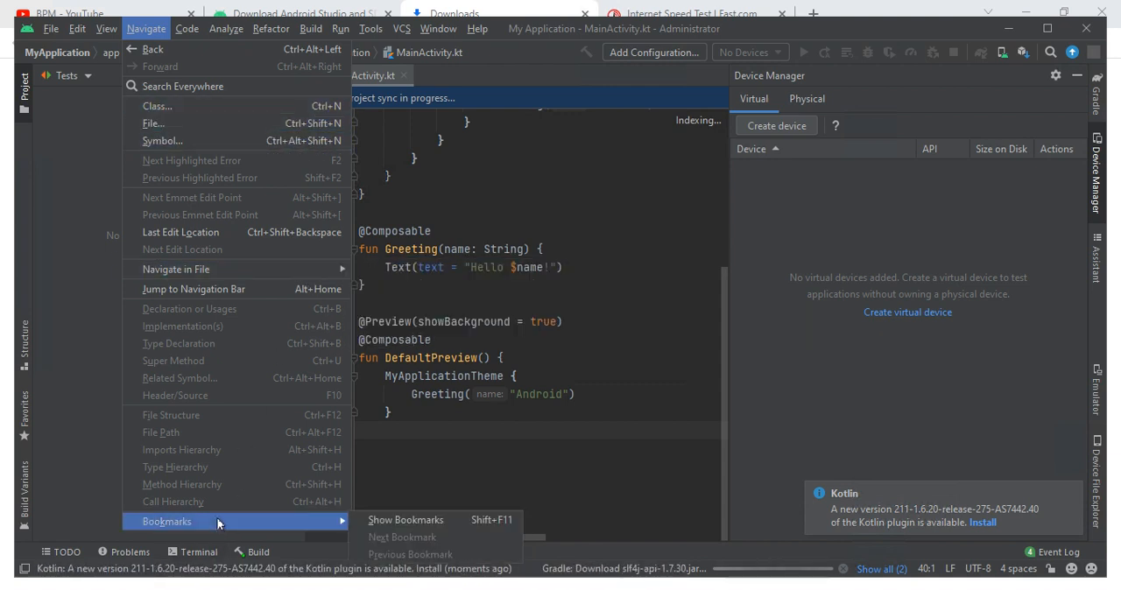
pyautogui.click(191, 30)
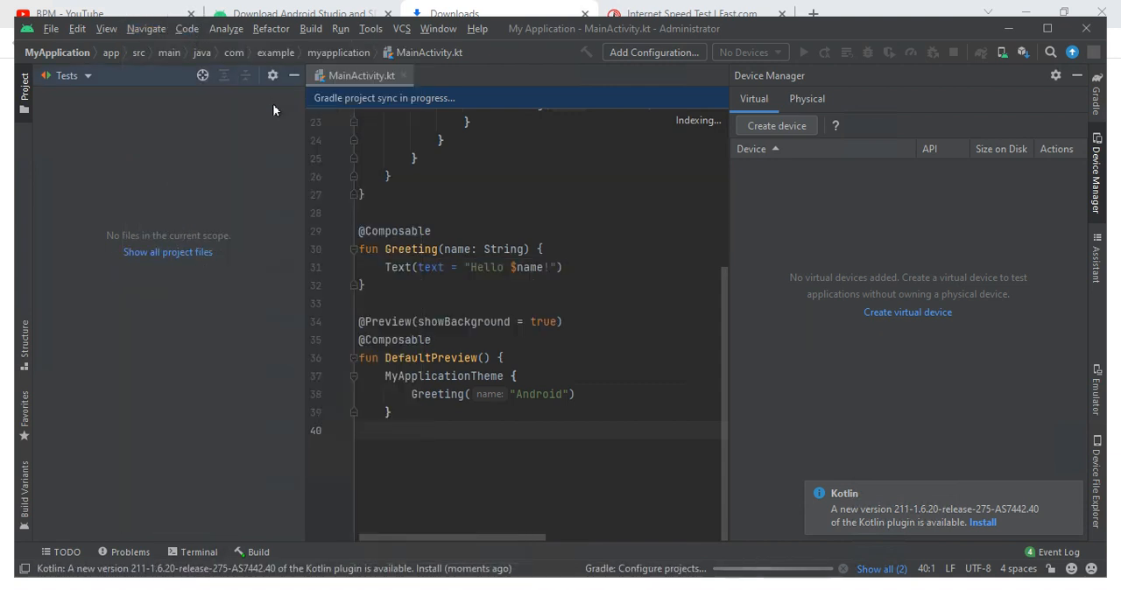
pyautogui.click(191, 30)
pyautogui.moveTo(226, 29)
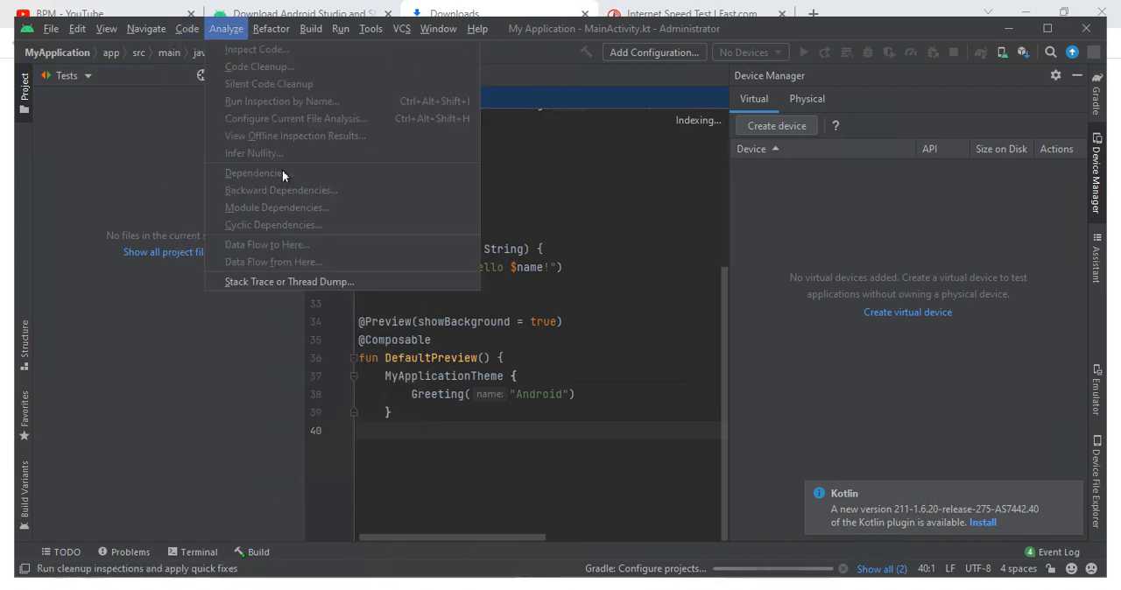
pyautogui.click(271, 30)
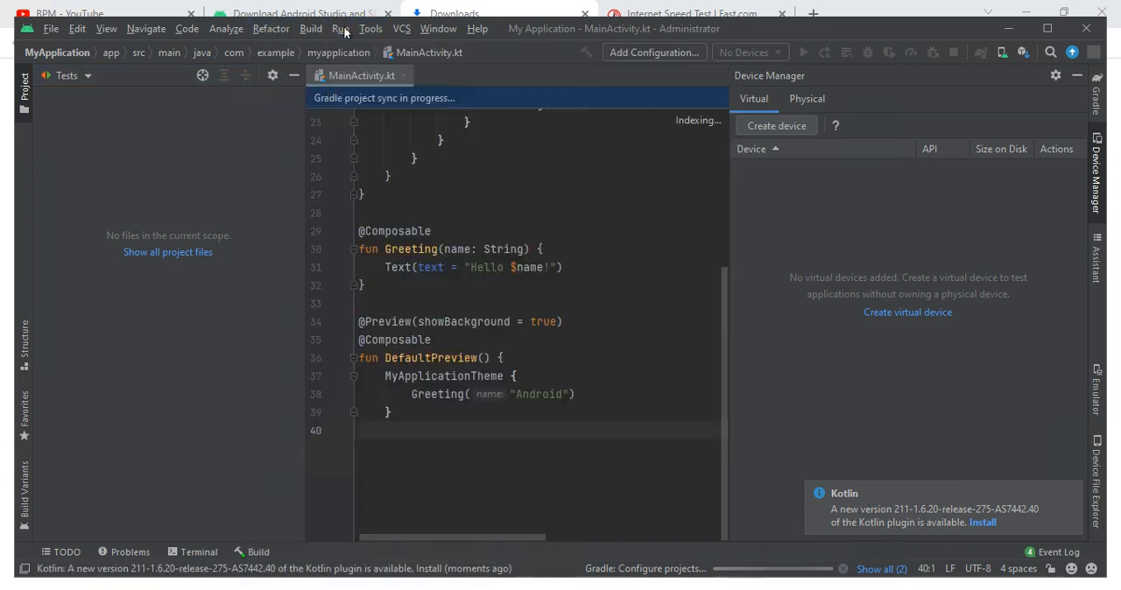
# - View the Run/Debug Configurations dialog through the Run command's Edit Configurations option, and cancel it without adding a configuration
pyautogui.moveTo(344, 33)
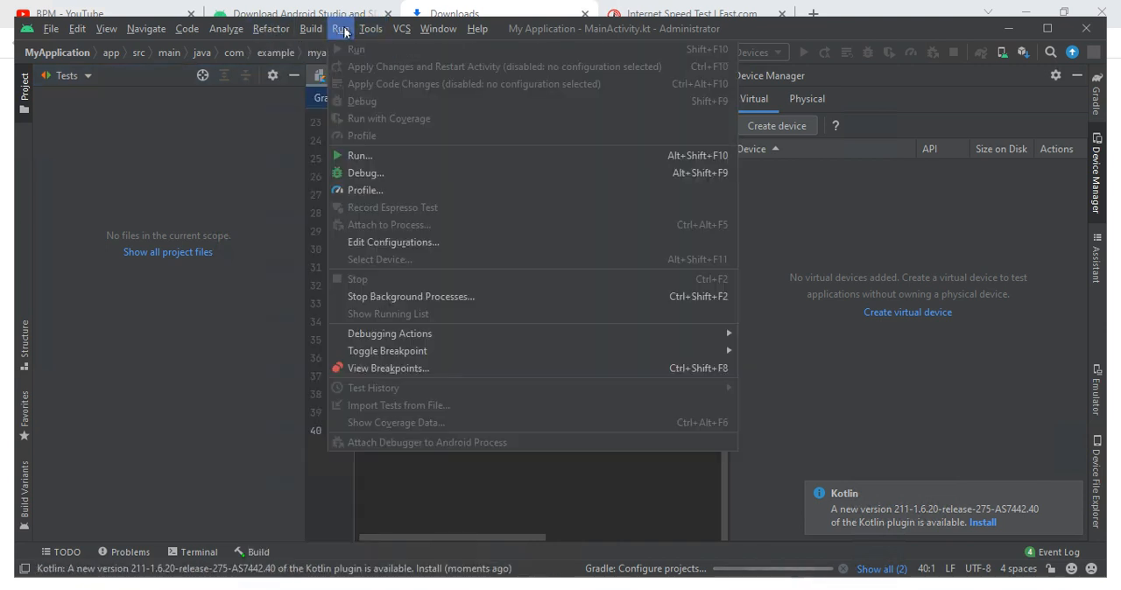
pyautogui.click(359, 155)
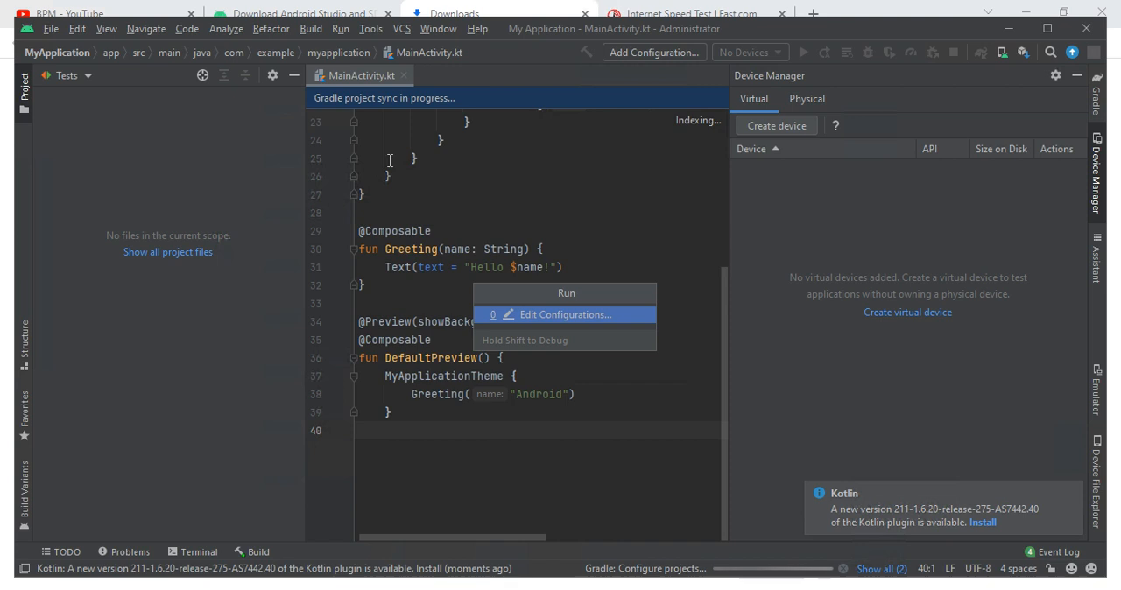
pyautogui.click(529, 315)
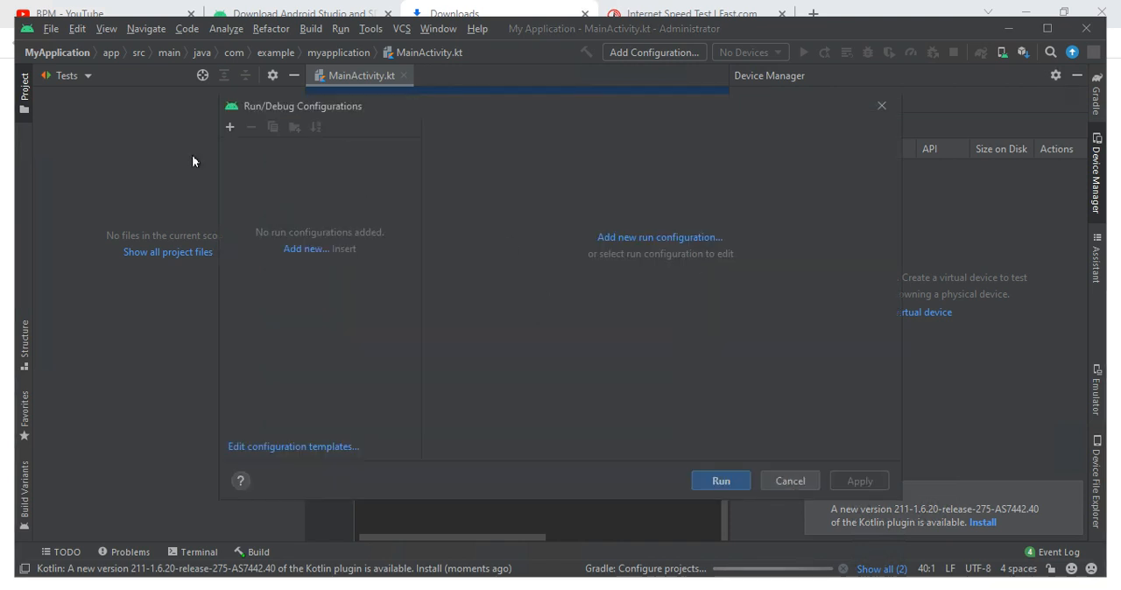
pyautogui.click(785, 480)
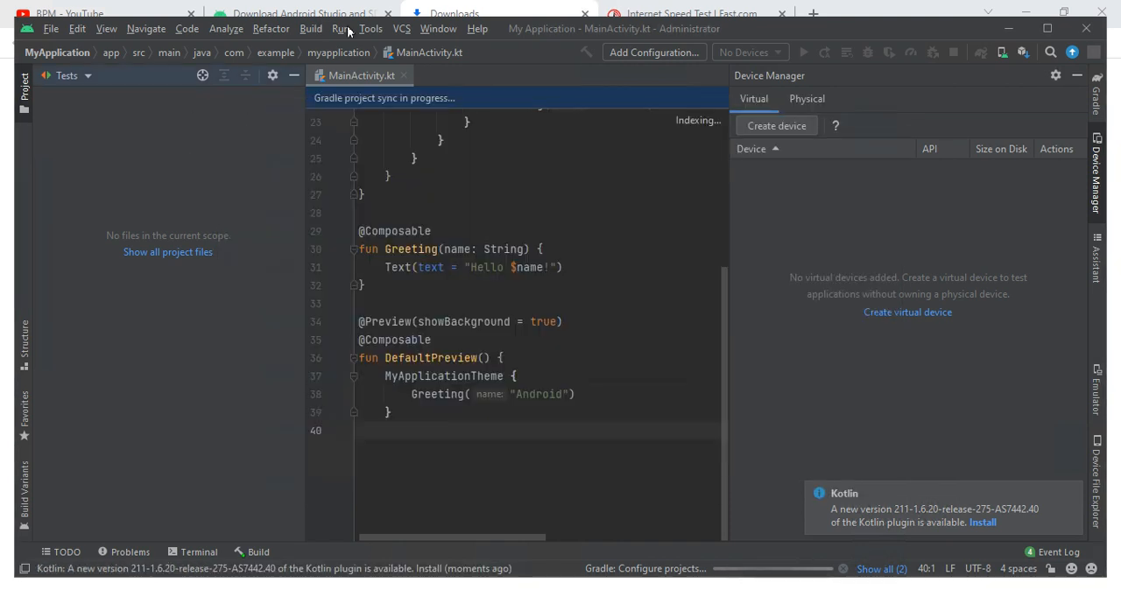
# - Return to the My Application project window from the browser and maximize it
pyautogui.click(365, 29)
pyautogui.click(419, 31)
pyautogui.click(423, 30)
pyautogui.click(450, 11)
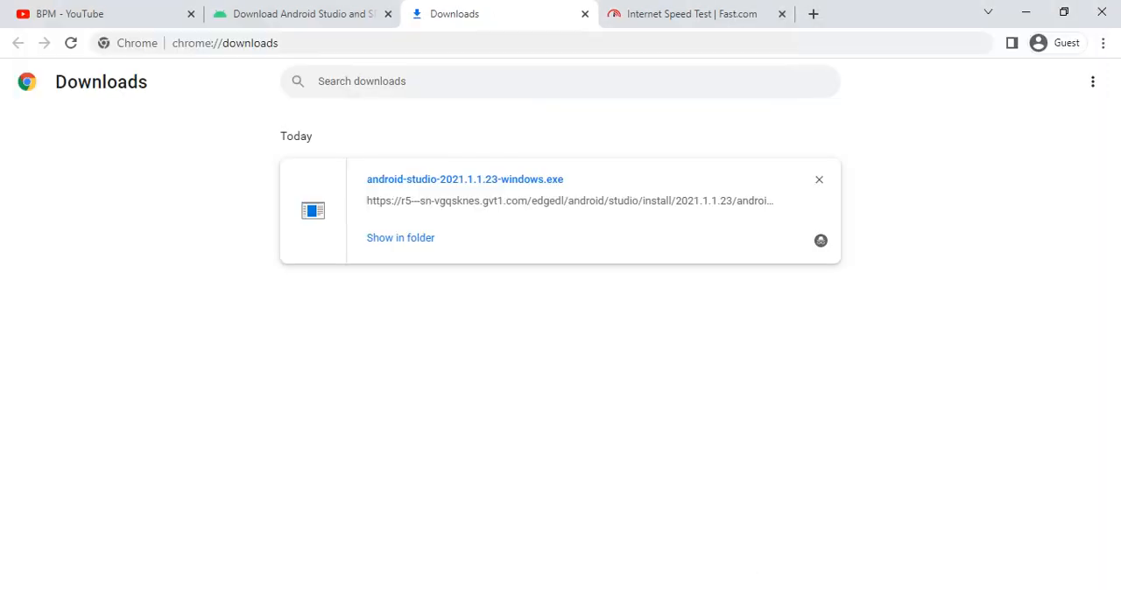
pyautogui.click(762, 589)
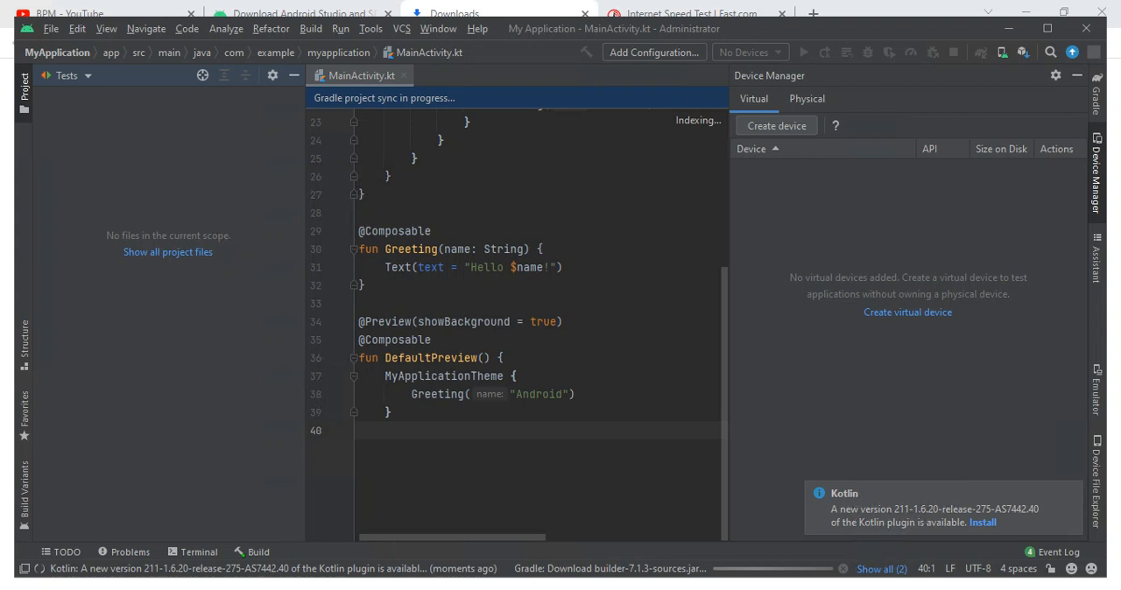
pyautogui.click(1047, 28)
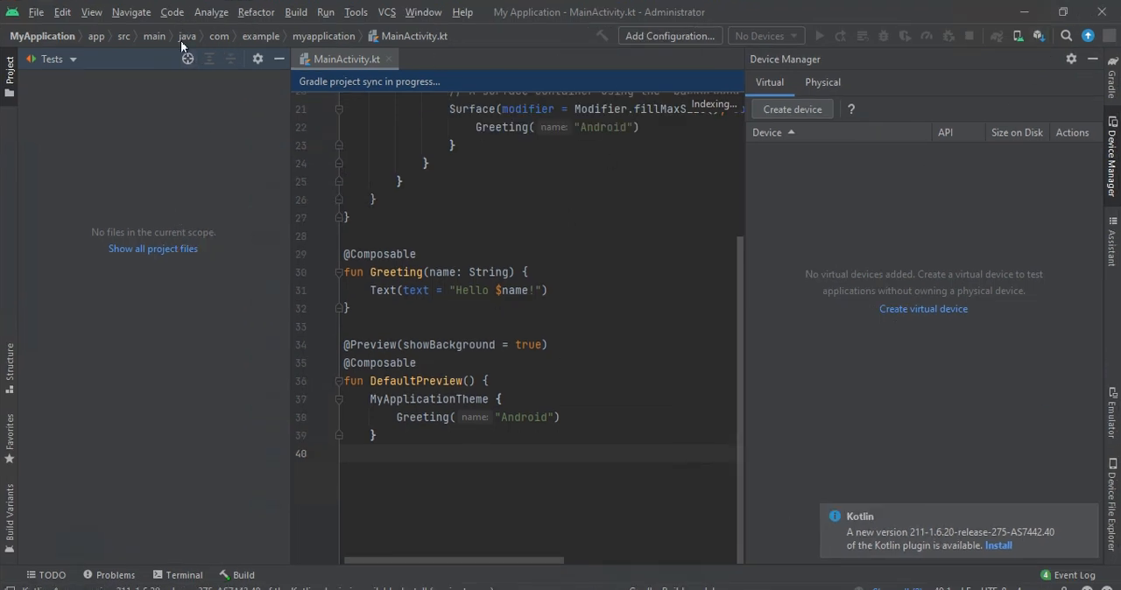
# - Open the Open File or Project dialog for choosing another file or project
pyautogui.click(35, 59)
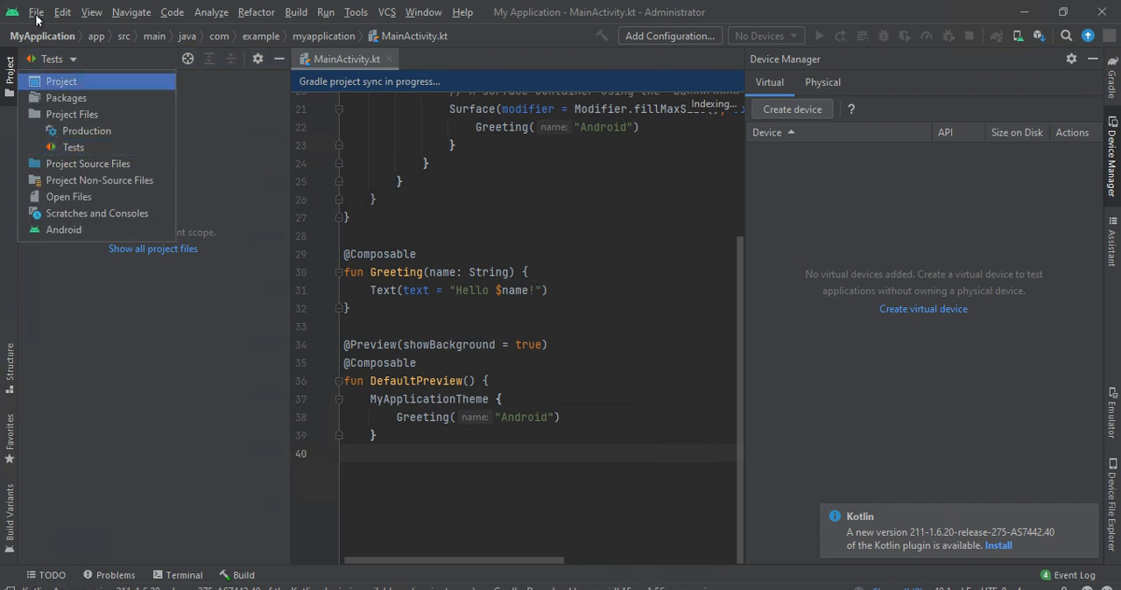
pyautogui.click(36, 13)
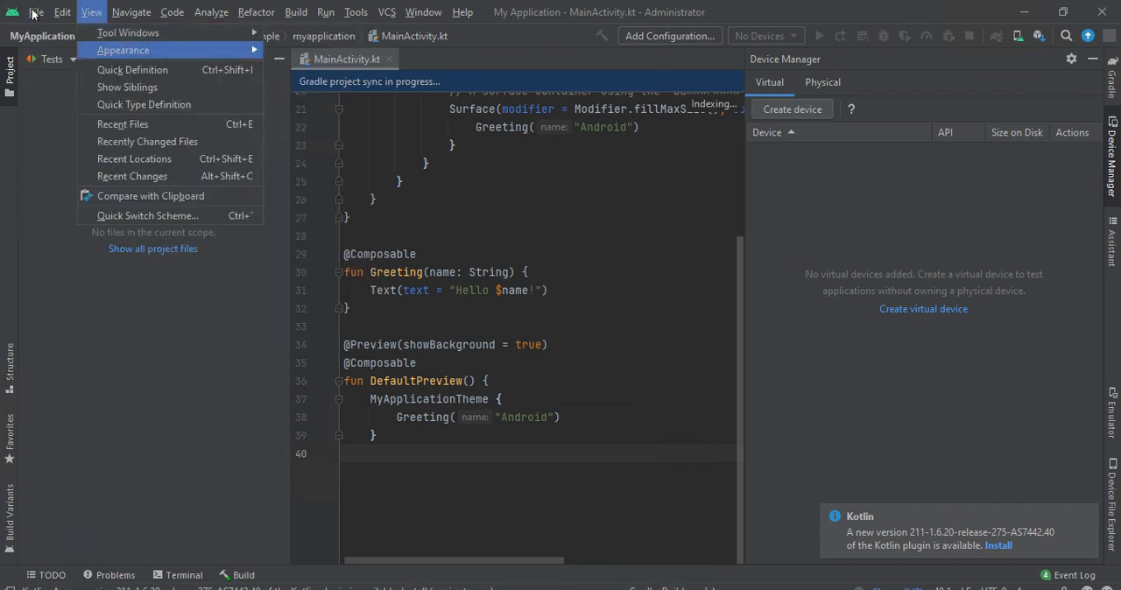
pyautogui.click(36, 13)
pyautogui.click(36, 12)
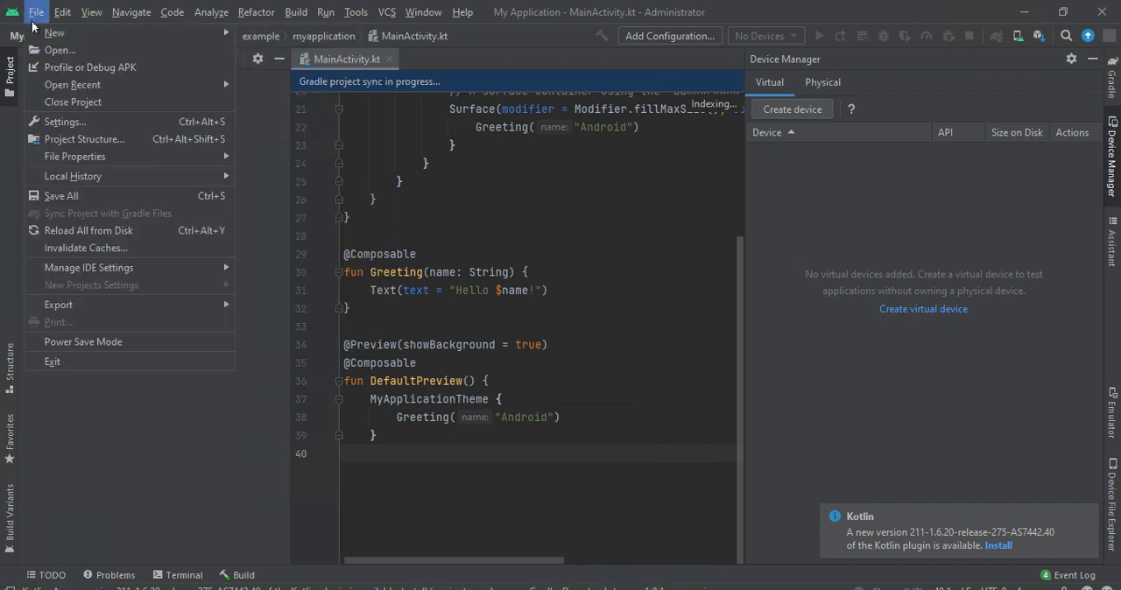
pyautogui.click(35, 49)
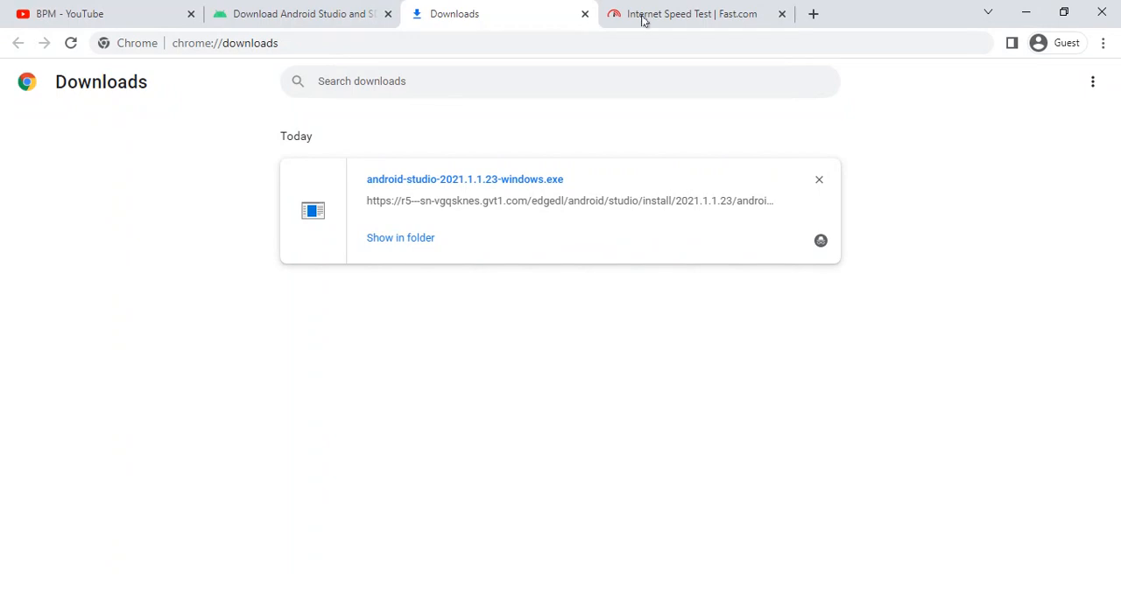
# - Switch to the Chrome browser, open google.com in a new tab and decline the Google sign-in offer
pyautogui.click(813, 14)
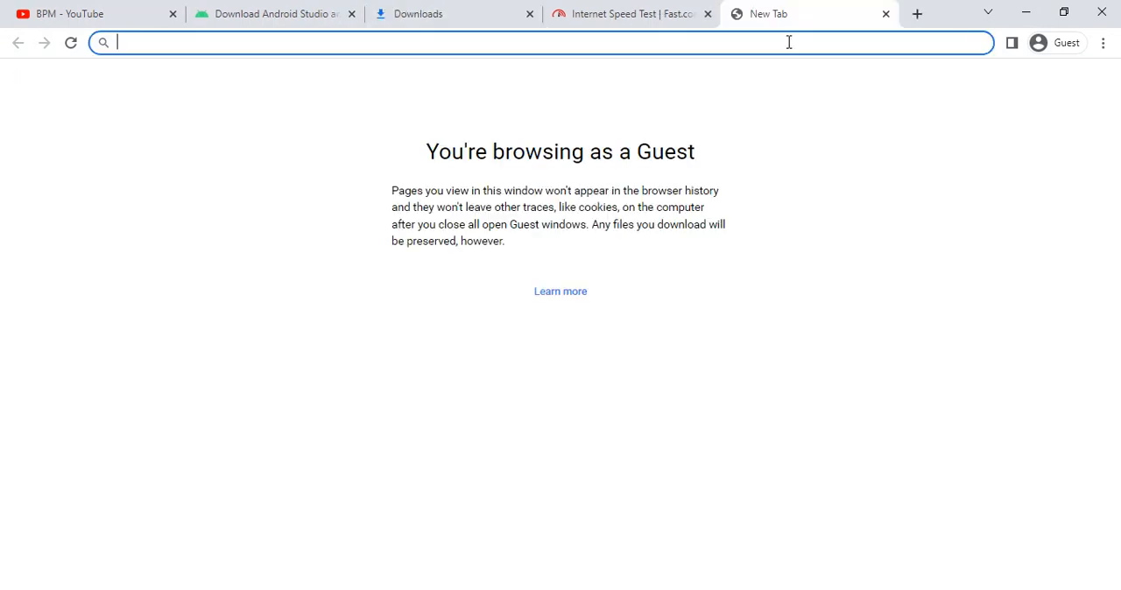
pyautogui.click(462, 16)
pyautogui.click(766, 12)
pyautogui.write('go')
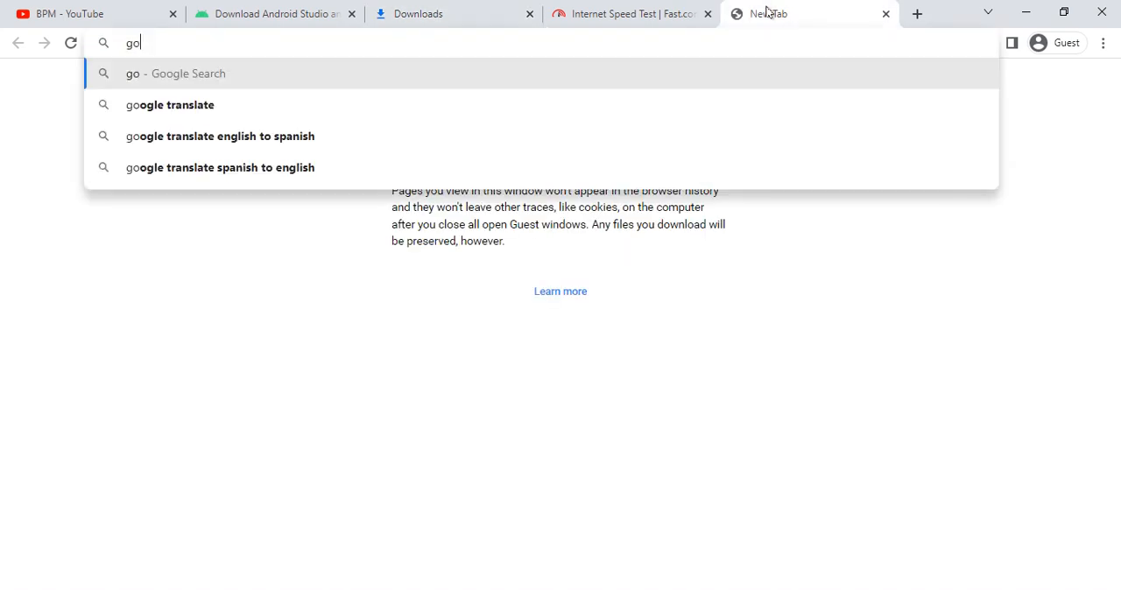
pyautogui.write('ogle.com')
pyautogui.press('Return')
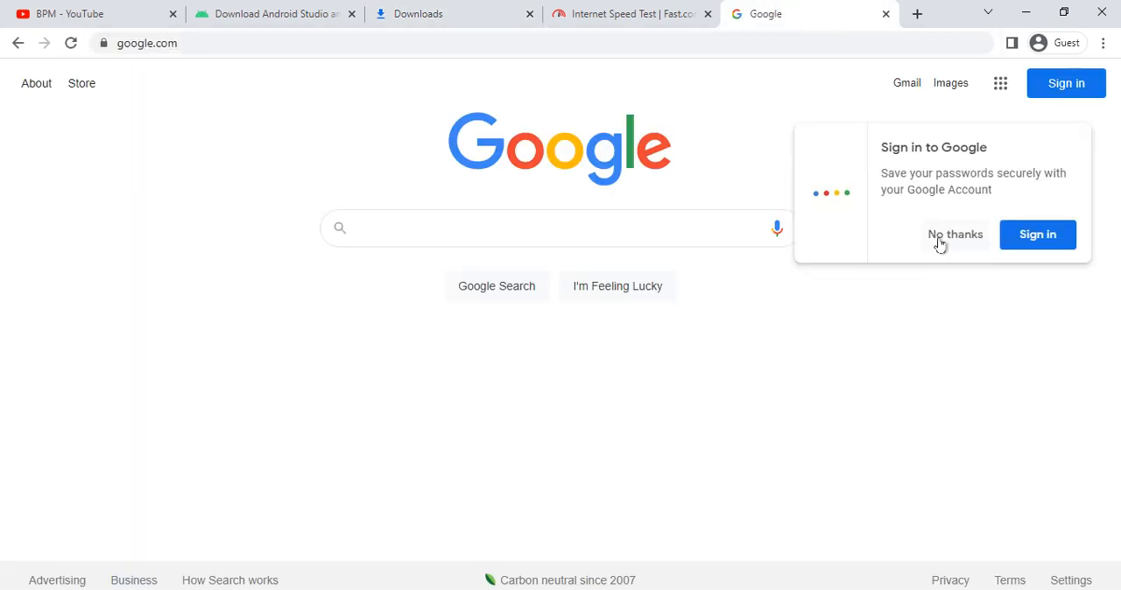
pyautogui.click(942, 238)
pyautogui.click(459, 230)
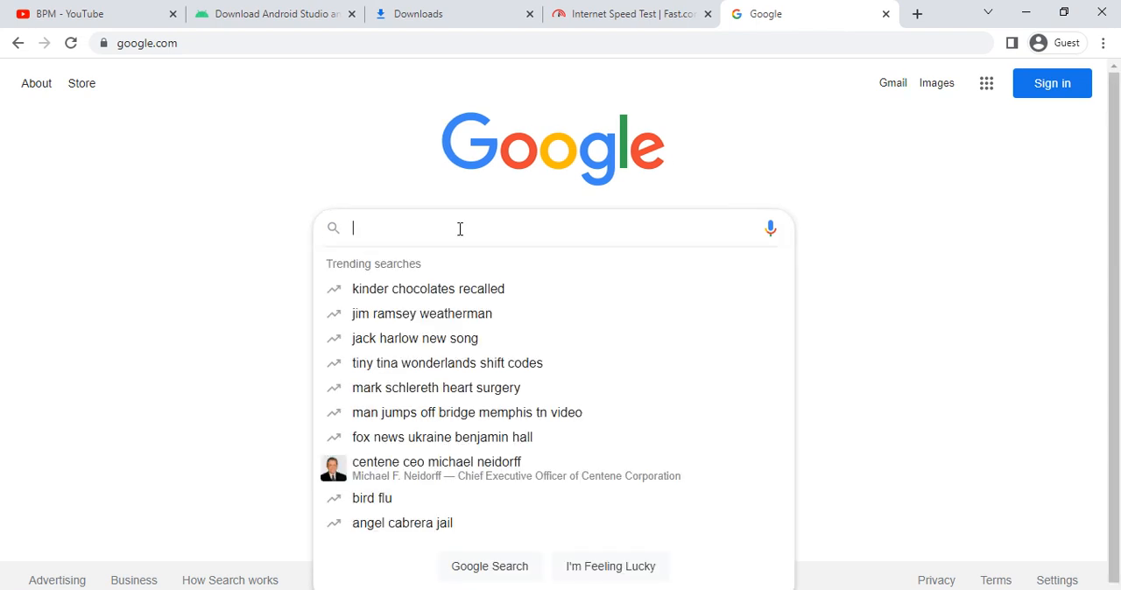
pyautogui.write('car')
pyautogui.hotkey('ctrl', 'a')
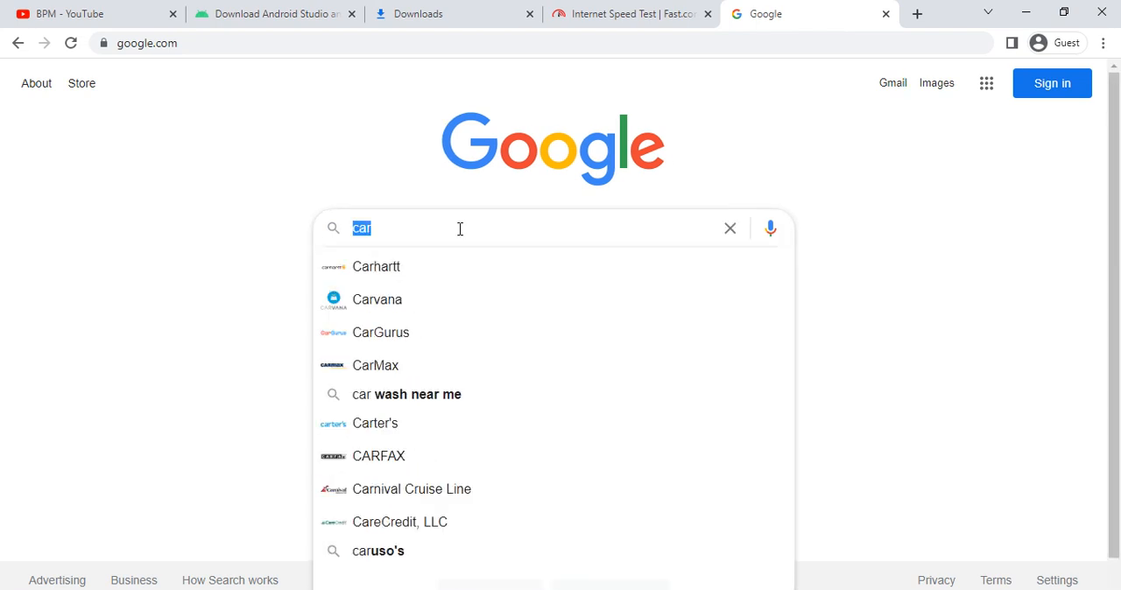
pyautogui.press('BackSpace')
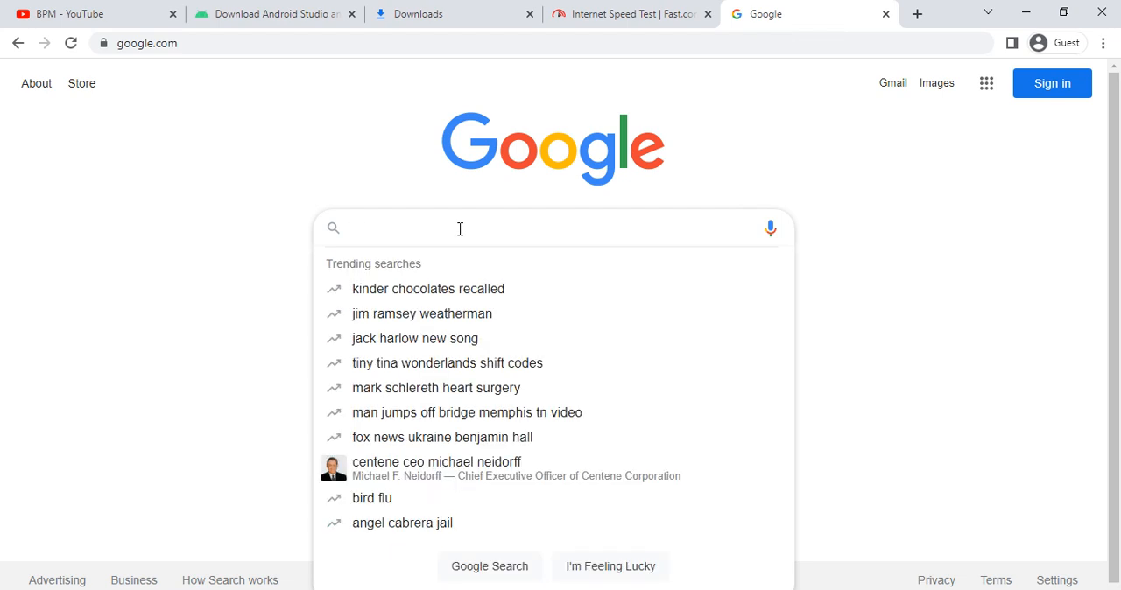
# - Search Google for "gologin apd download"
pyautogui.write('gol')
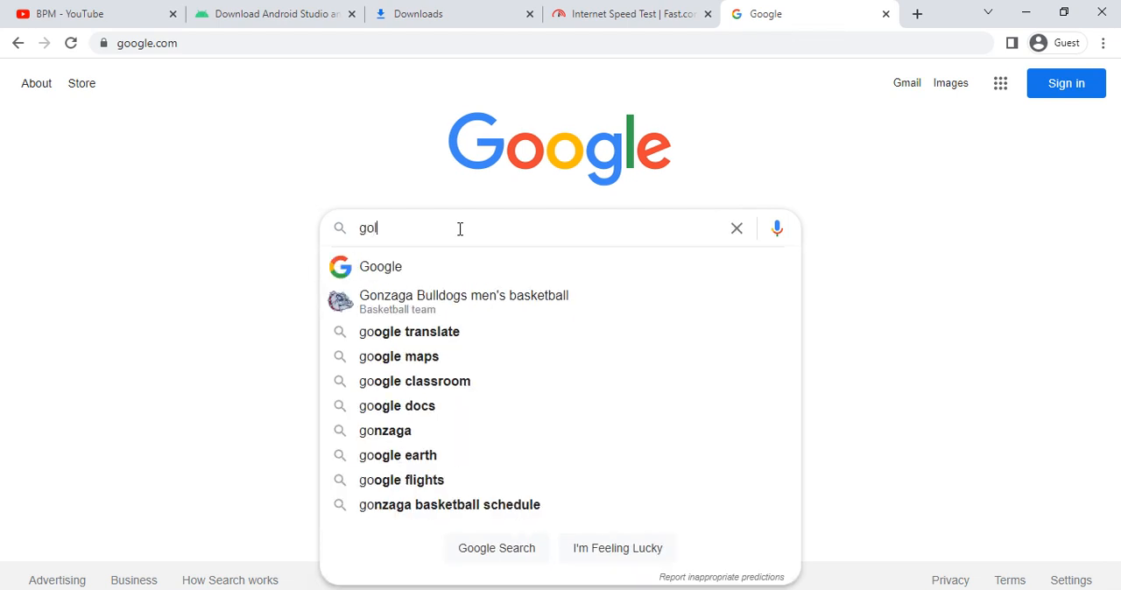
pyautogui.write('ogin ap')
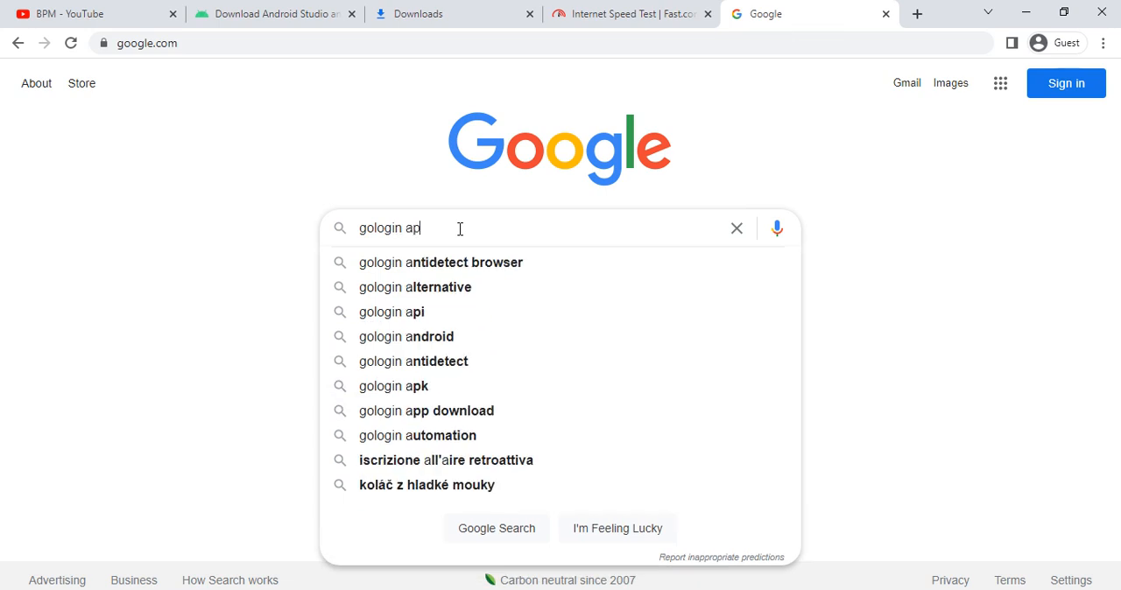
pyautogui.write('d download')
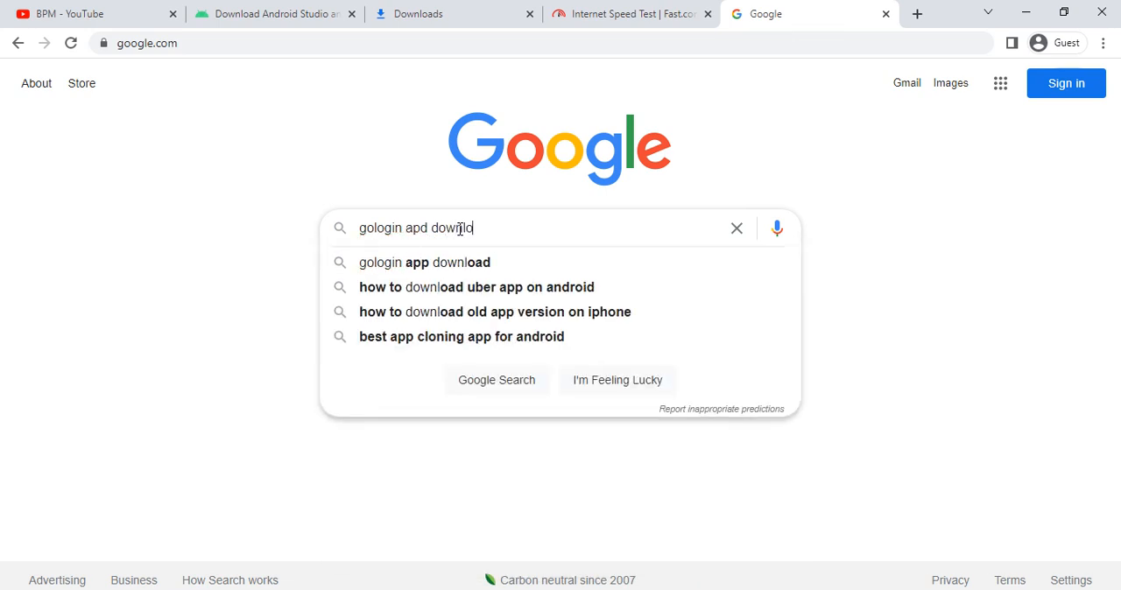
pyautogui.press('Return')
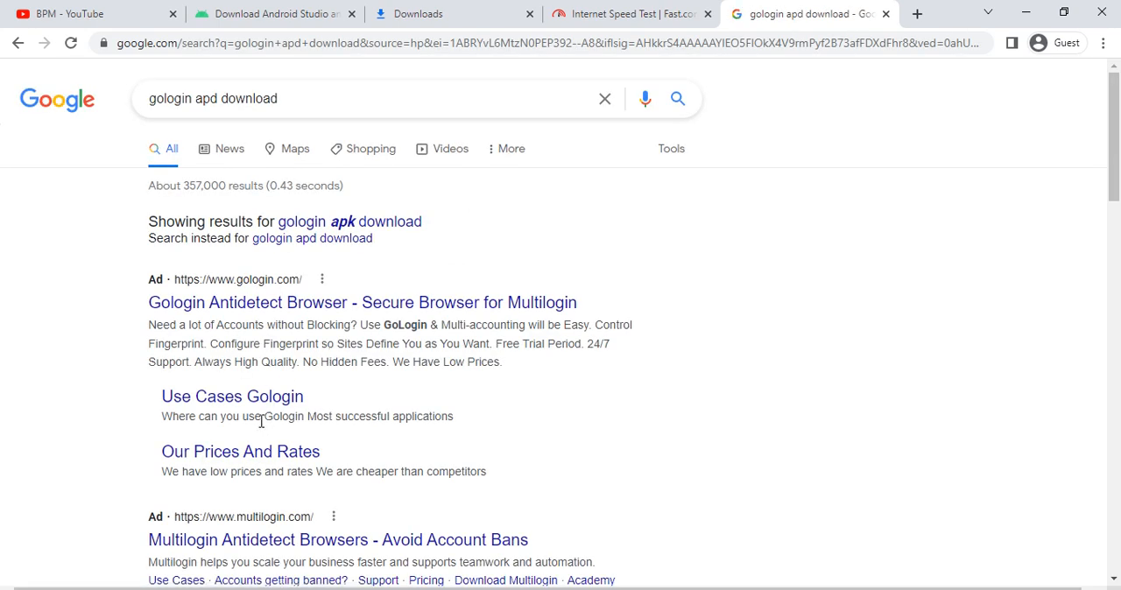
# - Open the APKPure page for GoLogin from the search results, start the APK download and close the advertisement
pyautogui.scroll(-3, 260, 423)
pyautogui.click(288, 527)
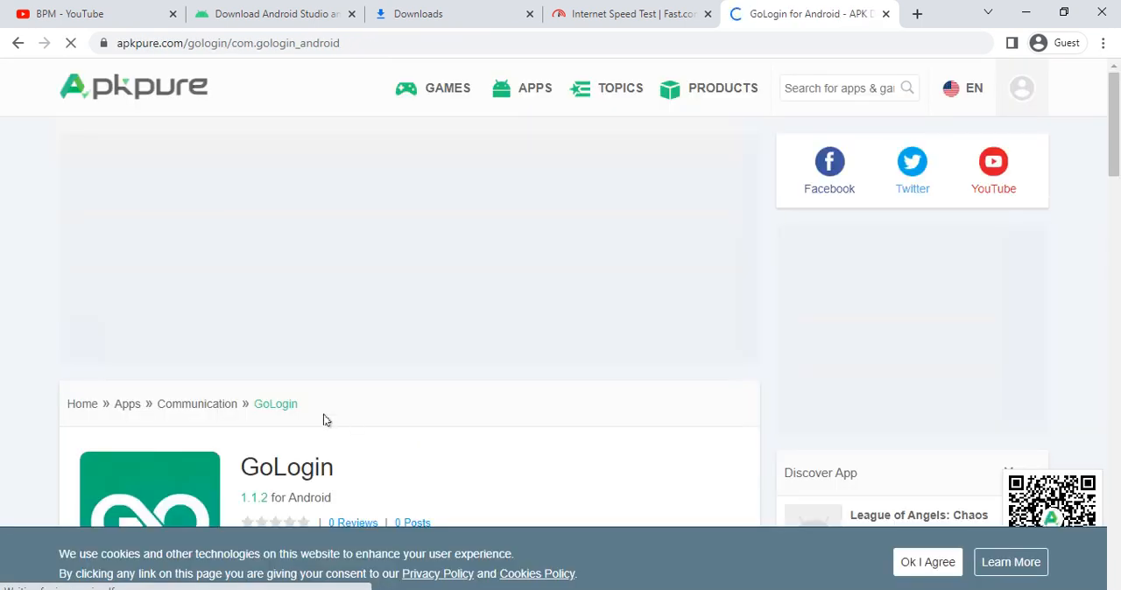
pyautogui.scroll(-4, 323, 417)
pyautogui.click(295, 249)
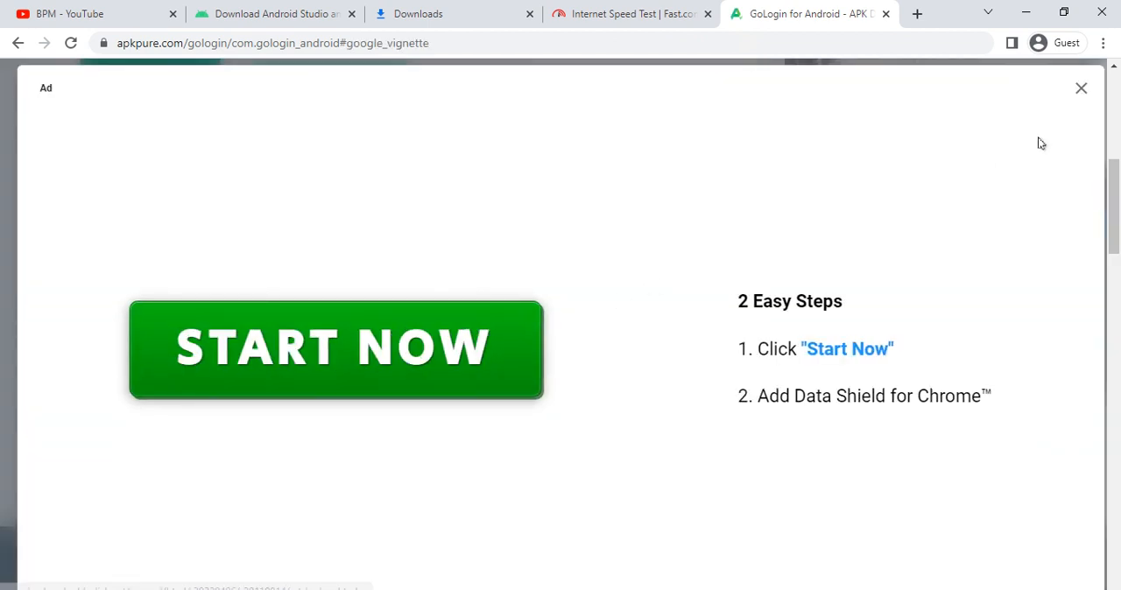
pyautogui.click(1080, 87)
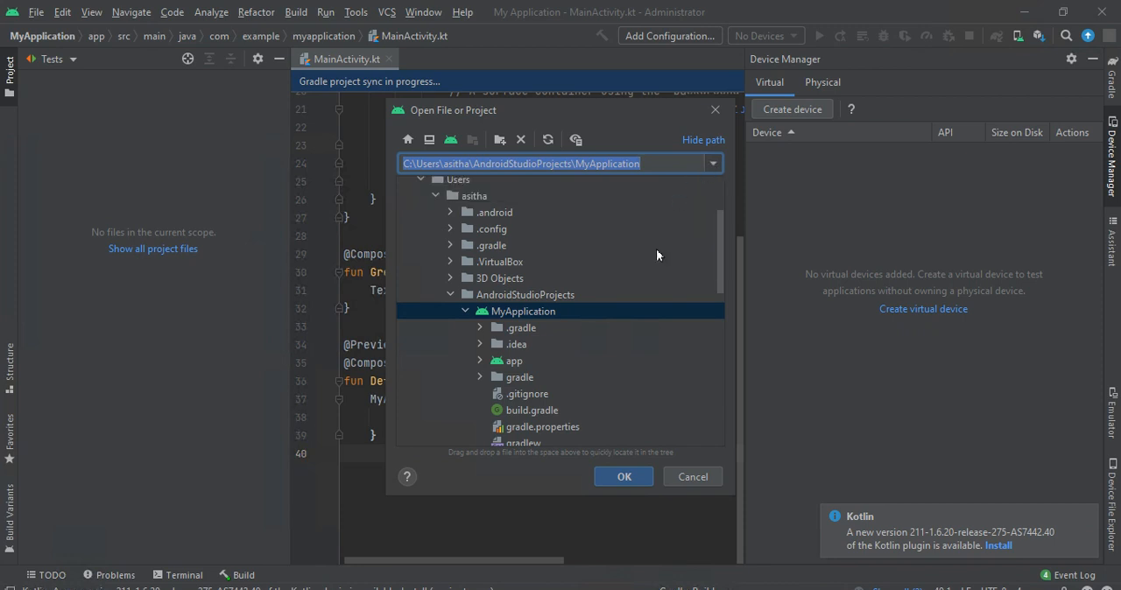
# - Browse to the Downloads folder in the file chooser and open GoLogin_v1.1.2_apkpure.com.apk
pyautogui.scroll(-3, 518, 278)
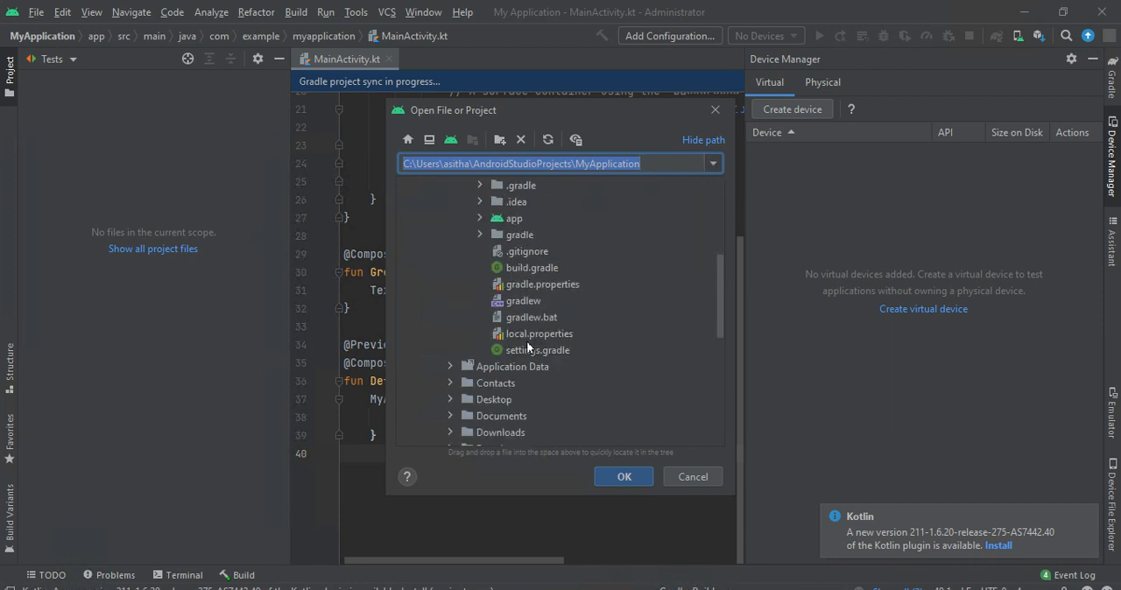
pyautogui.doubleClick(480, 433)
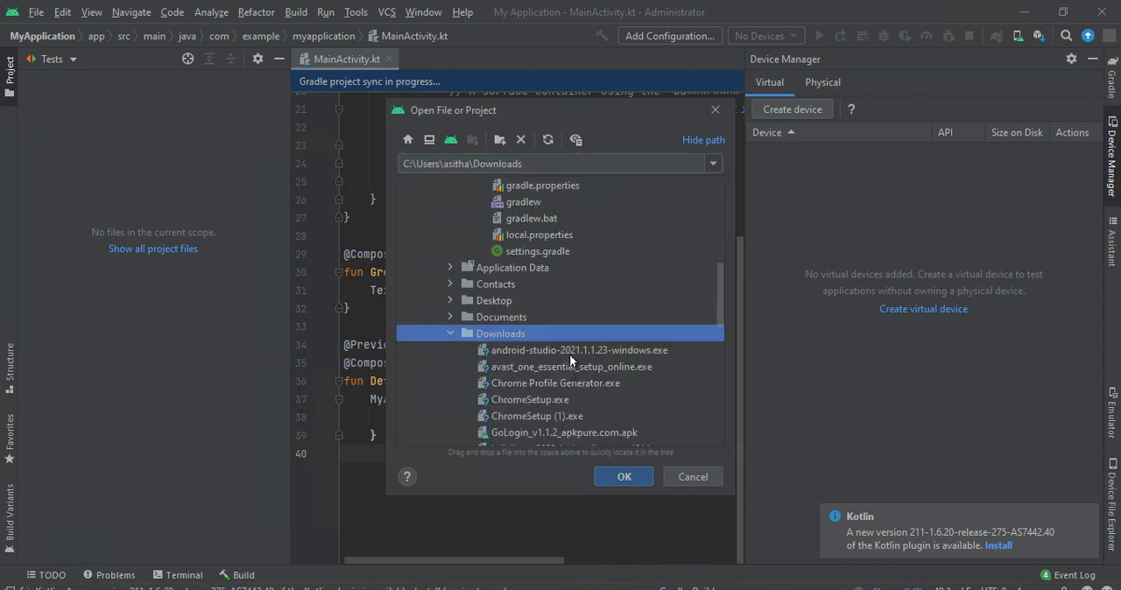
pyautogui.scroll(-2, 532, 408)
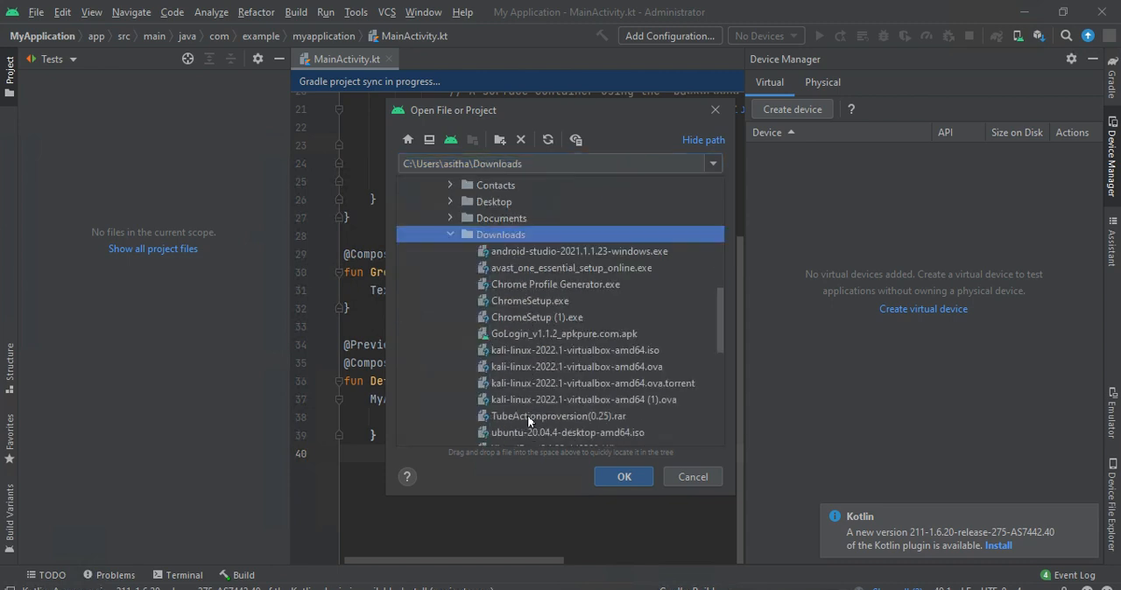
pyautogui.doubleClick(539, 333)
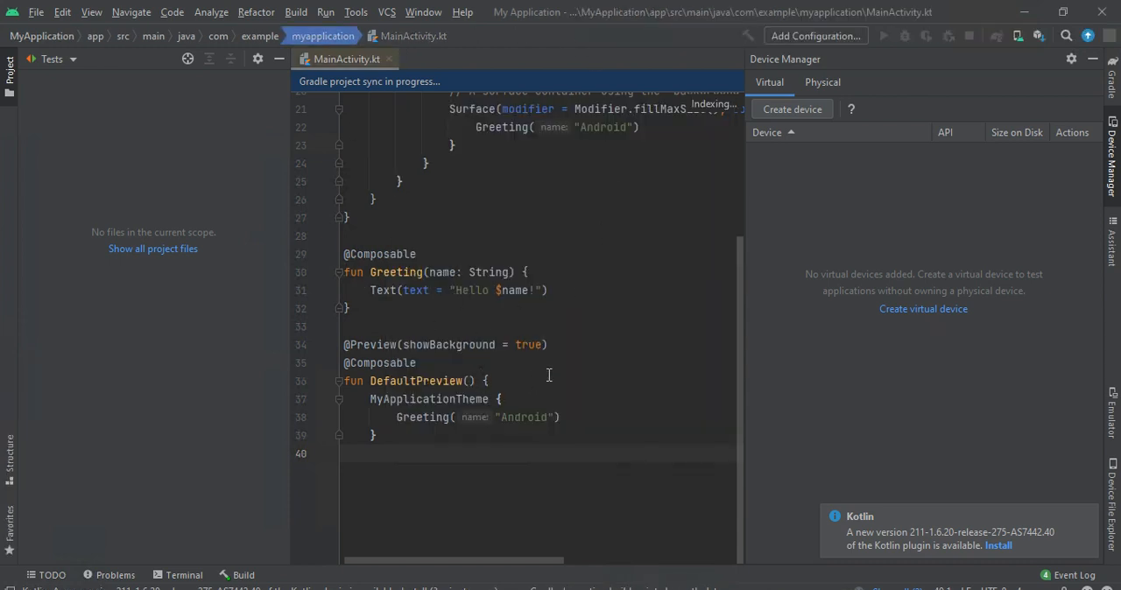
pyautogui.scroll(4, 549, 375)
pyautogui.scroll(-4, 520, 302)
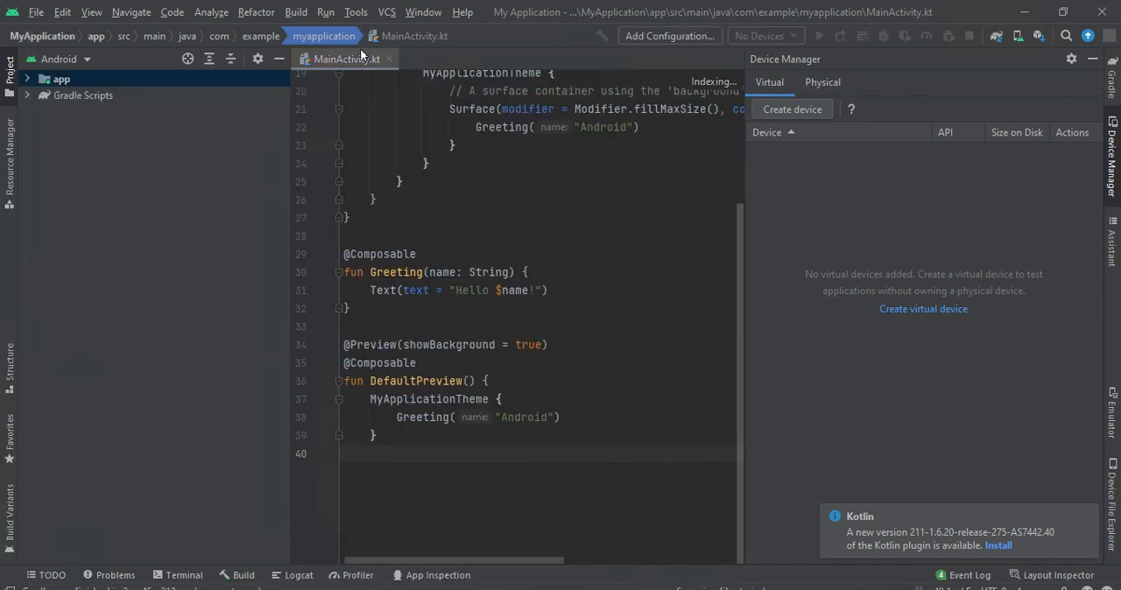
pyautogui.click(388, 38)
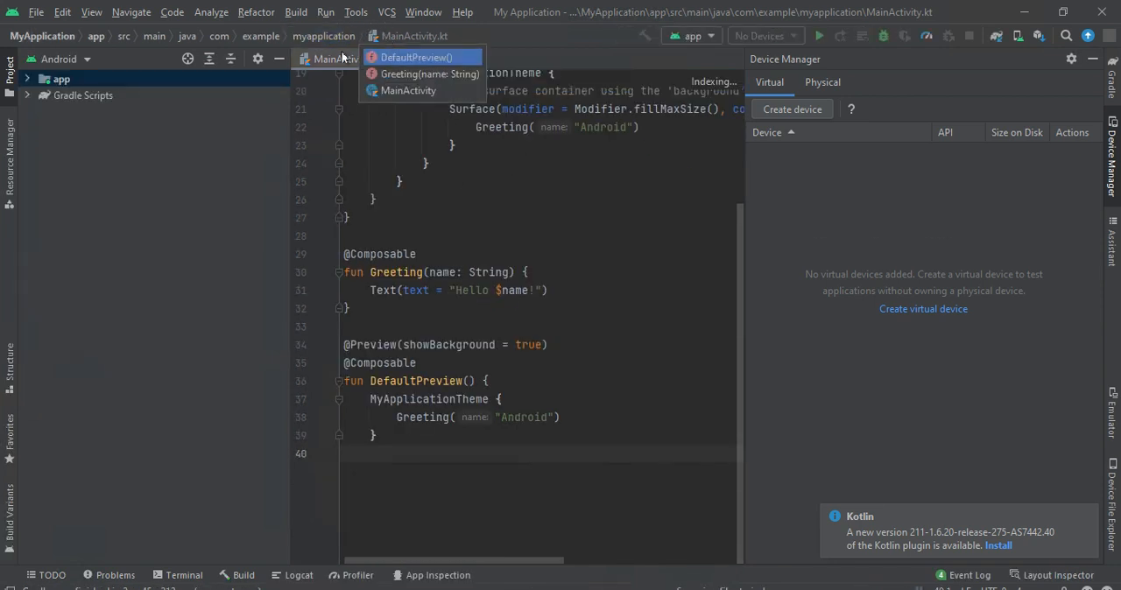
pyautogui.click(60, 112)
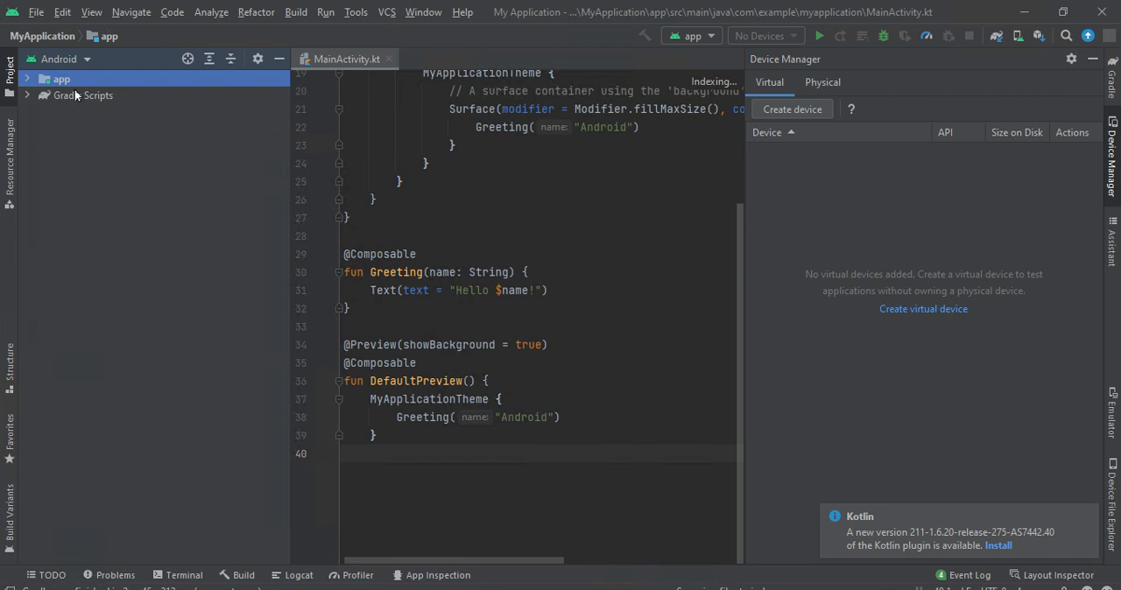
pyautogui.click(76, 95)
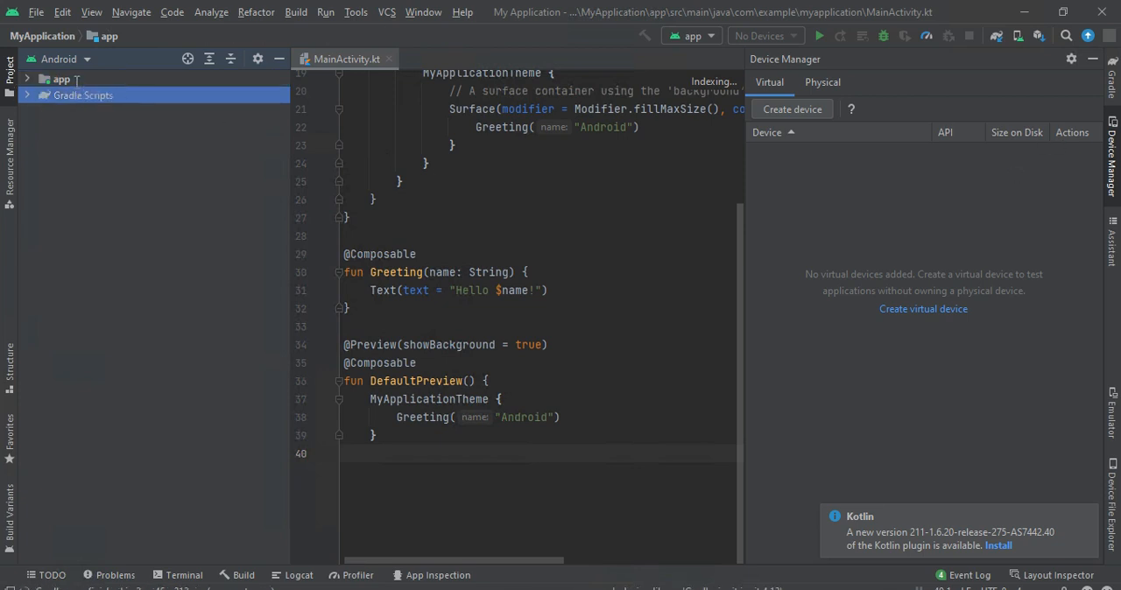
pyautogui.click(76, 79)
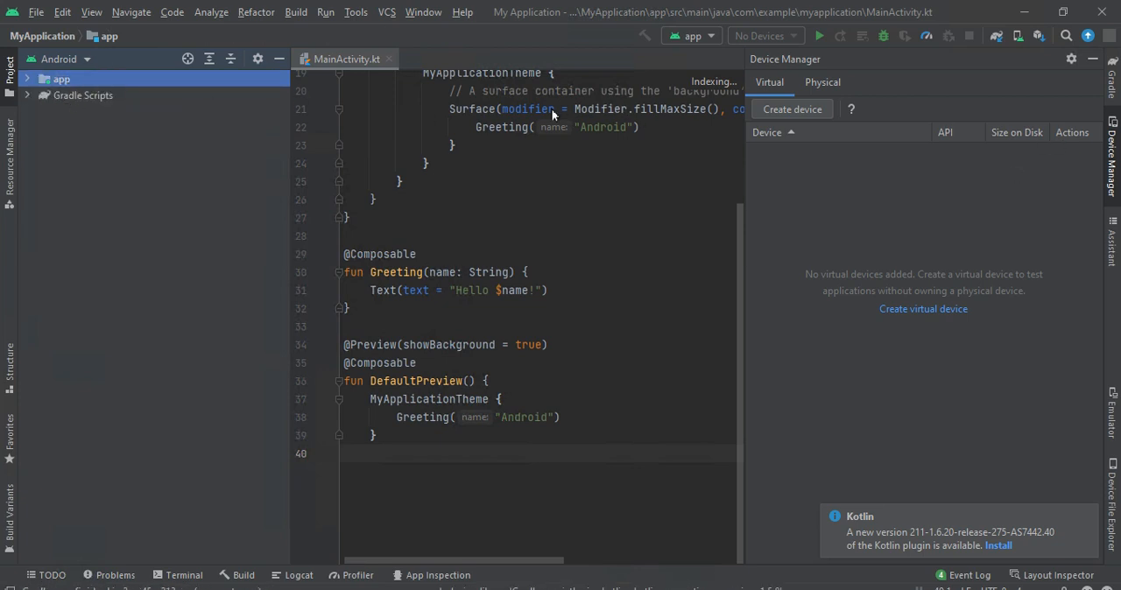
pyautogui.moveTo(507, 382); pyautogui.dragTo(341, 163)
pyautogui.scroll(3, 490, 333)
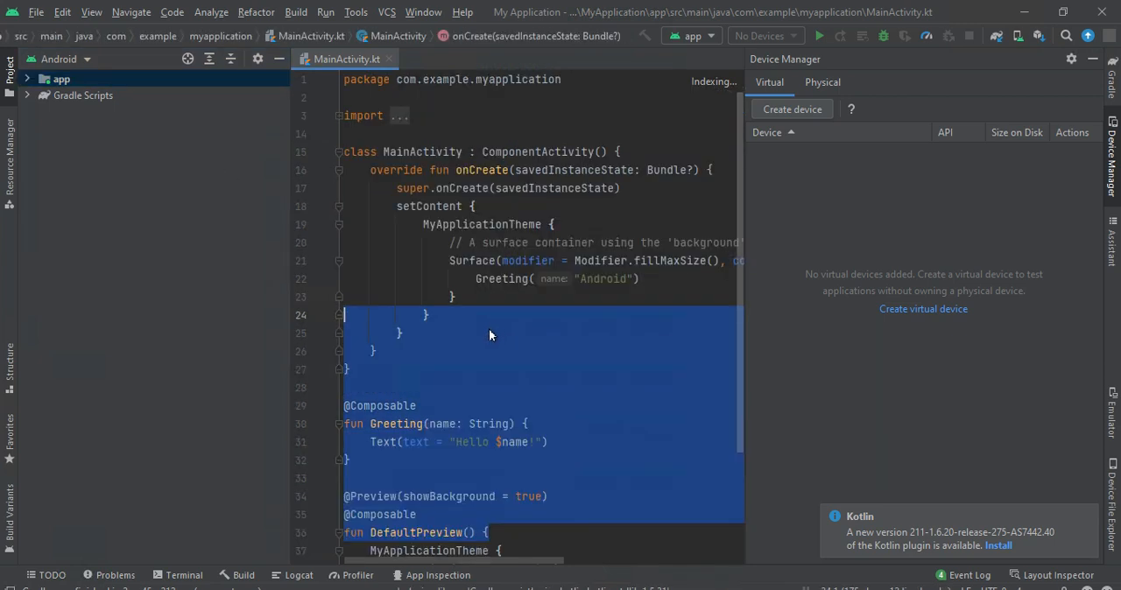
# - Open the Problems view and display the project errors
pyautogui.click(730, 83)
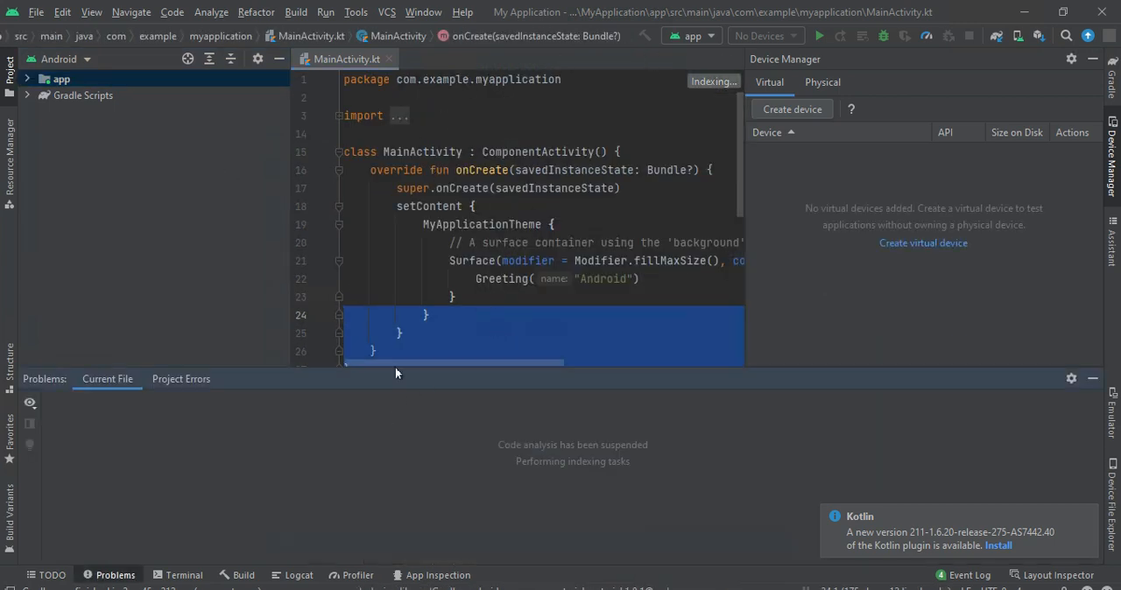
pyautogui.click(190, 382)
# - Expand Gradle Scripts and open the app module's build.gradle and the gradle-wrapper.properties file in the editor
pyautogui.doubleClick(87, 95)
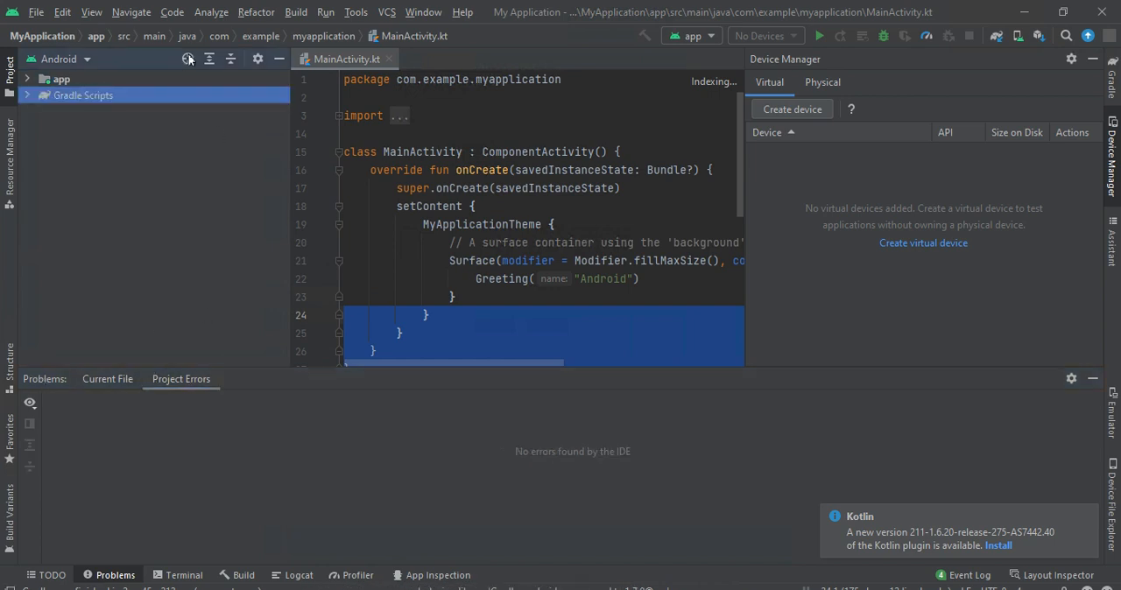
pyautogui.click(386, 41)
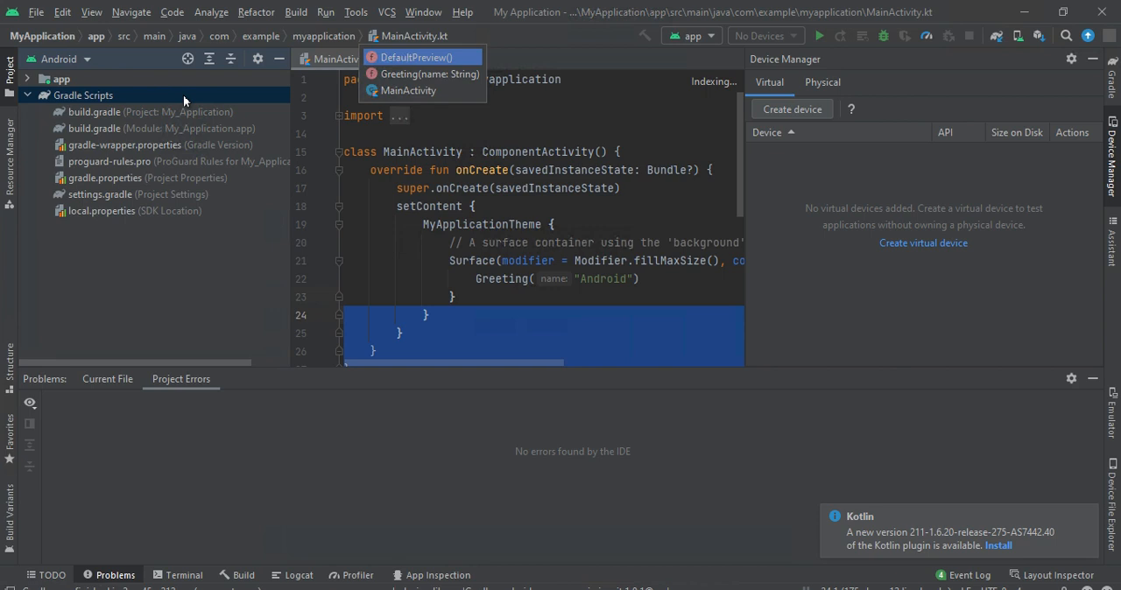
pyautogui.doubleClick(116, 129)
pyautogui.doubleClick(120, 146)
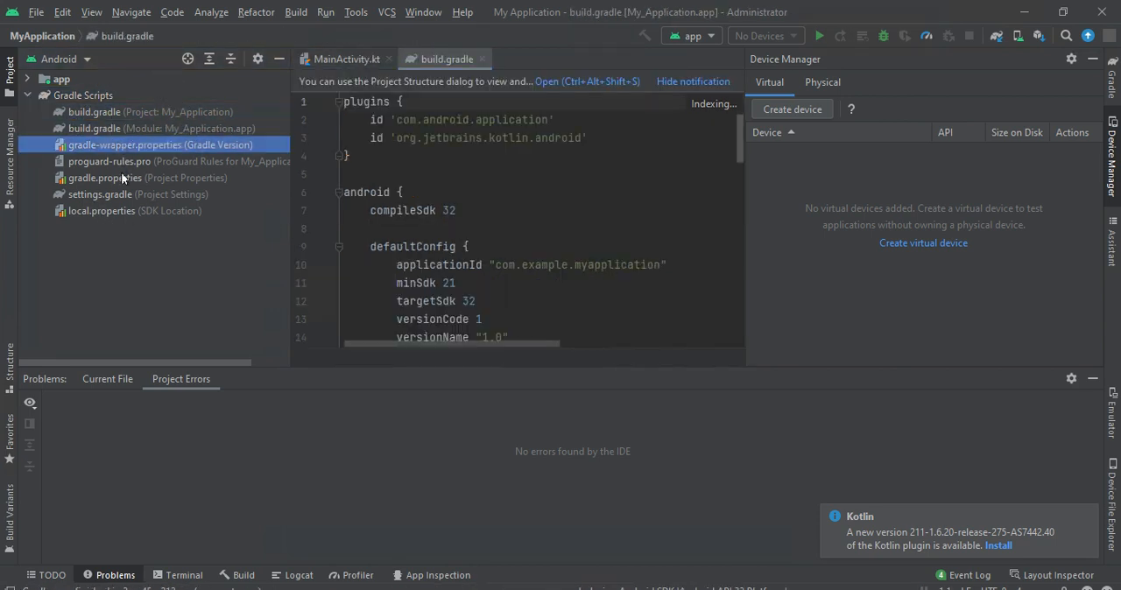
pyautogui.click(112, 180)
pyautogui.click(106, 161)
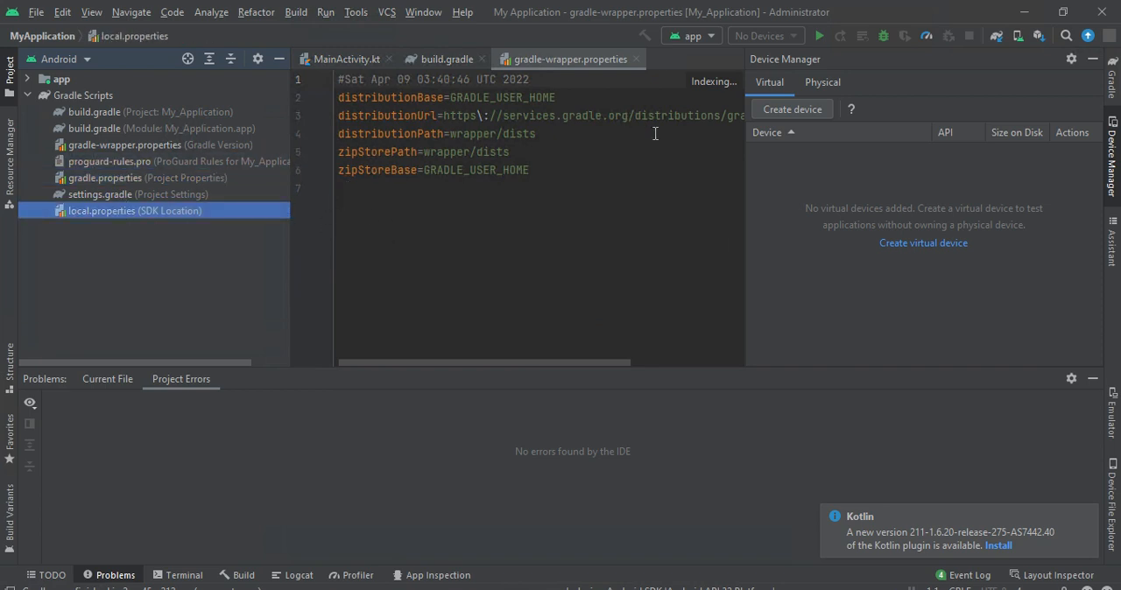
pyautogui.click(229, 187)
pyautogui.click(164, 144)
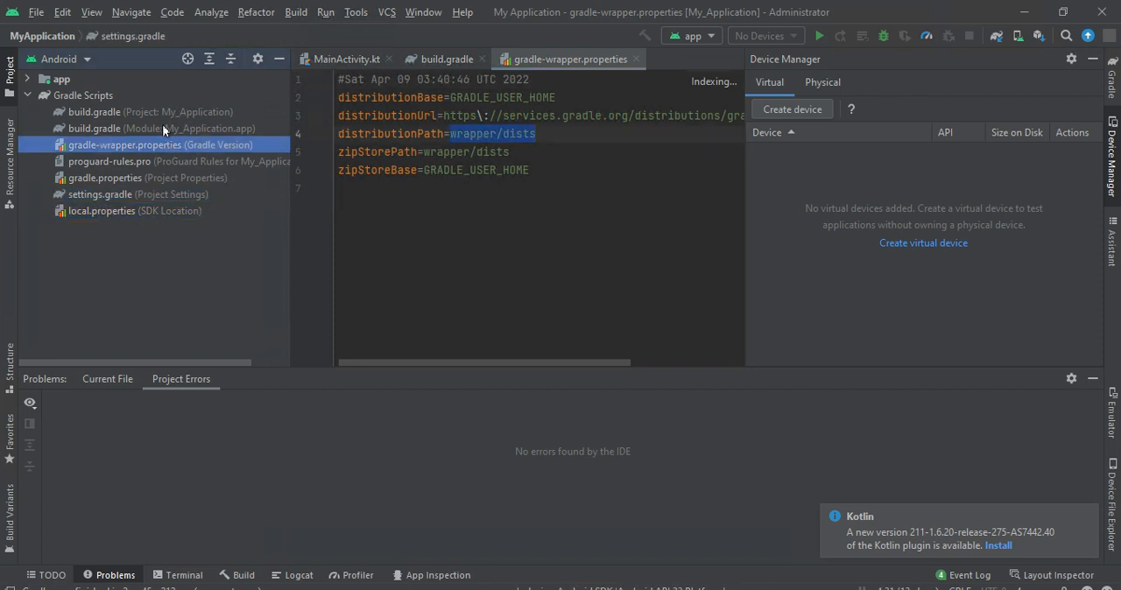
pyautogui.click(163, 126)
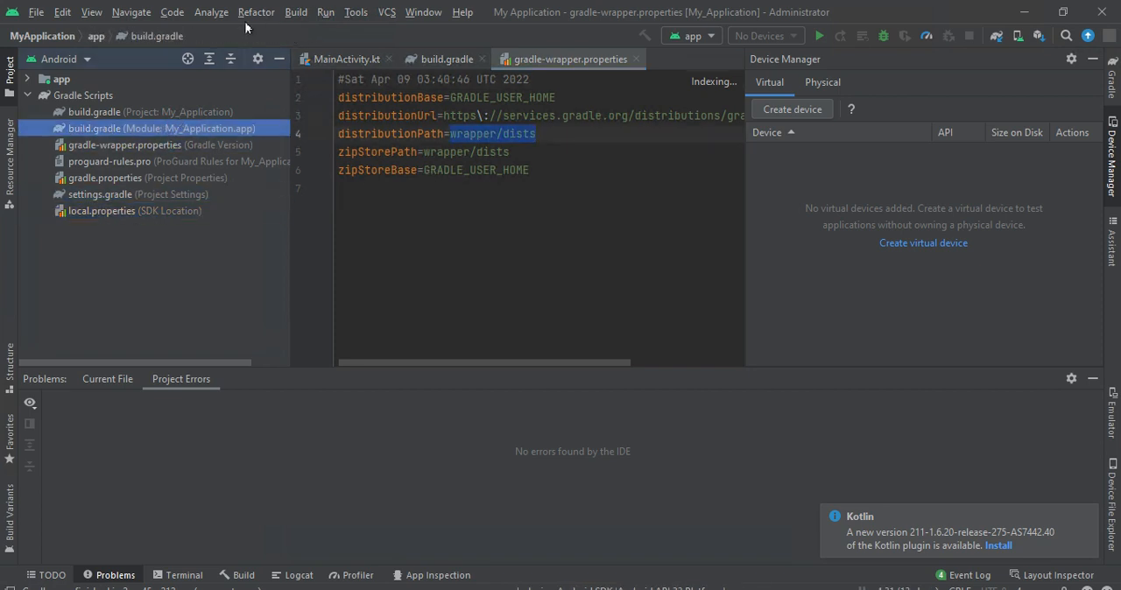
# - Open the Emulator tool window
pyautogui.click(68, 11)
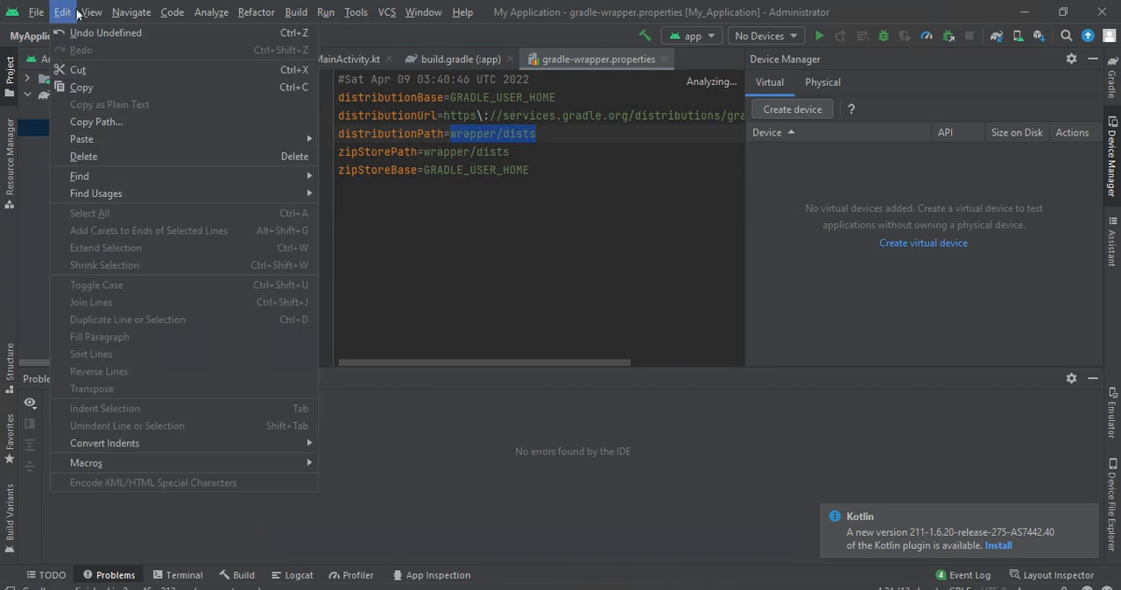
pyautogui.click(90, 13)
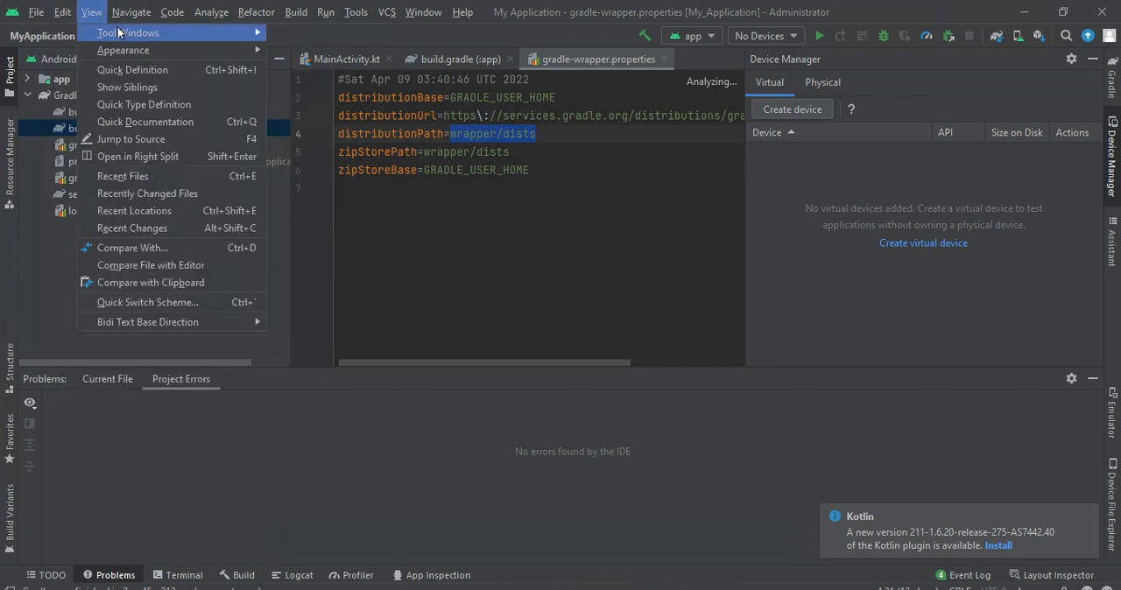
pyautogui.moveTo(123, 33)
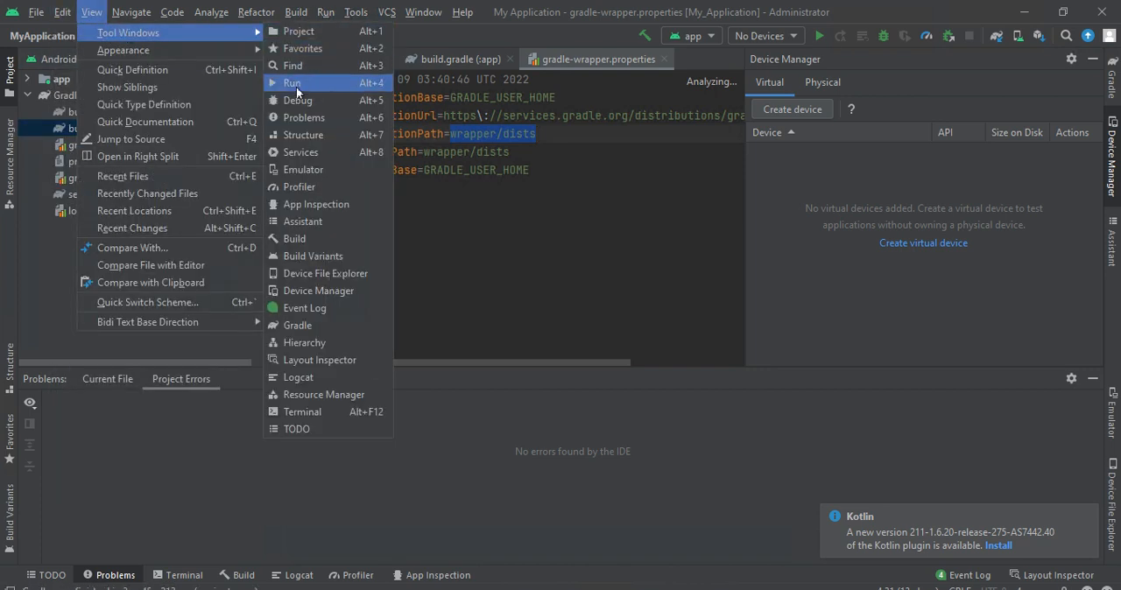
pyautogui.click(295, 174)
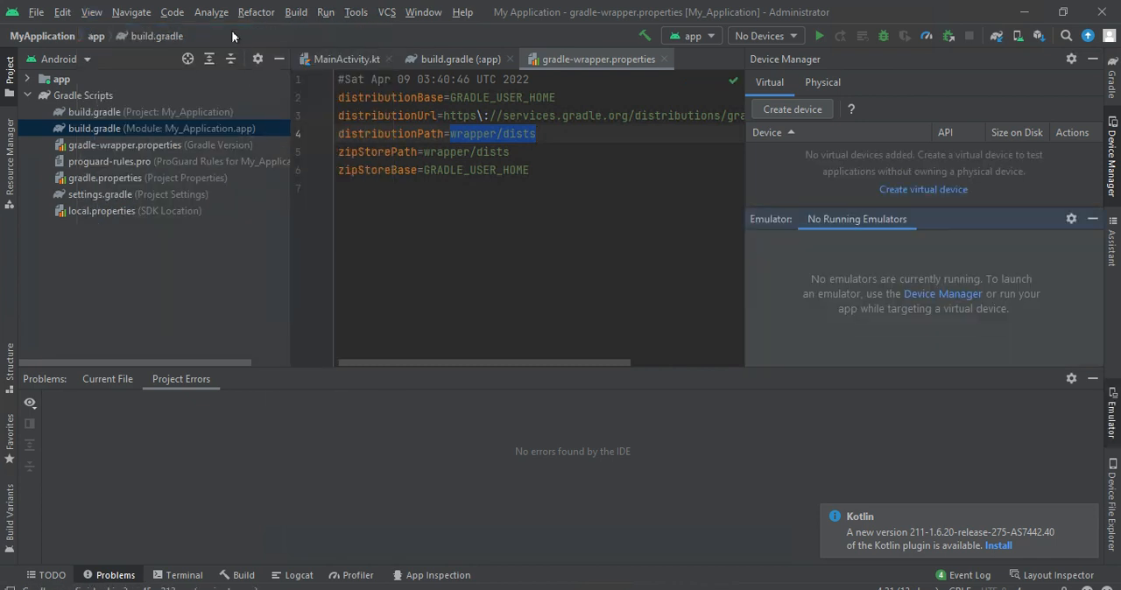
pyautogui.click(171, 14)
pyautogui.press('Escape')
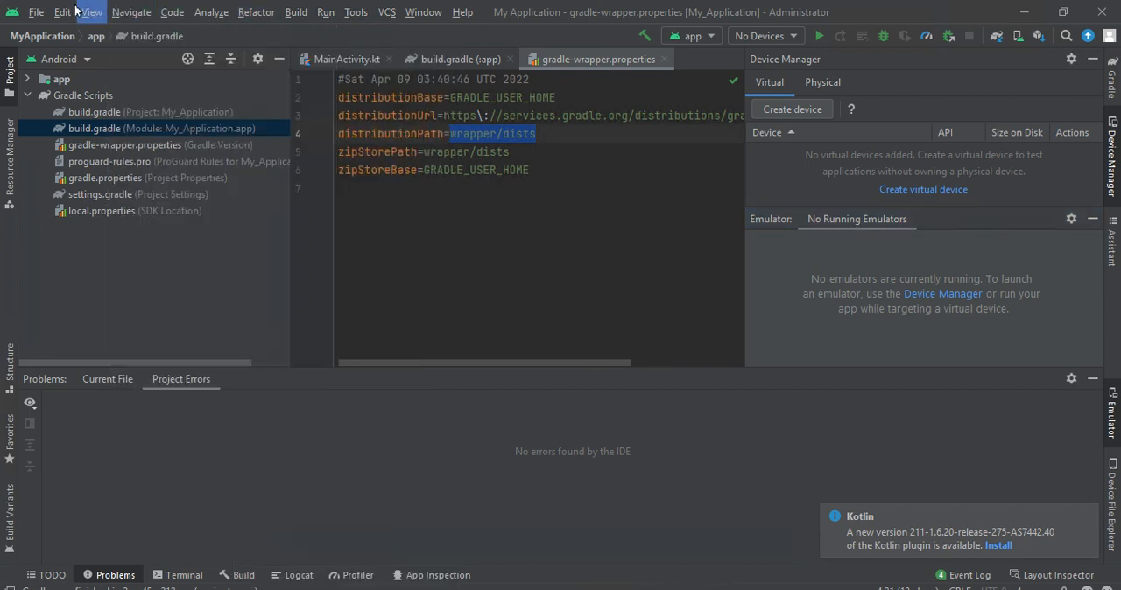
# - Open the Terminal tool window and run ipconfig/all in the project folder
pyautogui.click(91, 12)
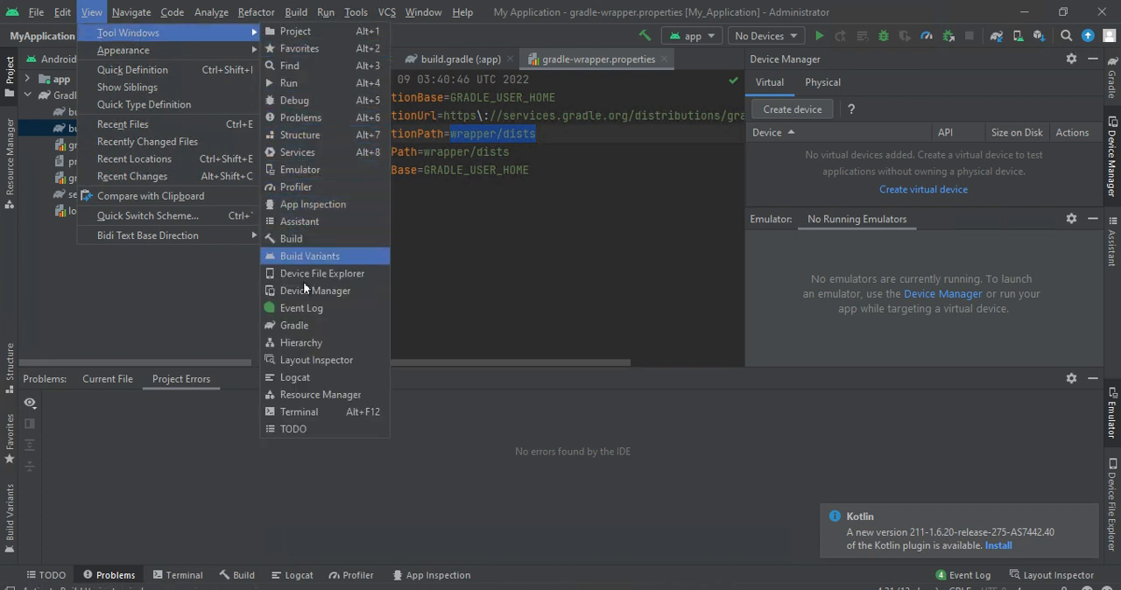
pyautogui.click(297, 411)
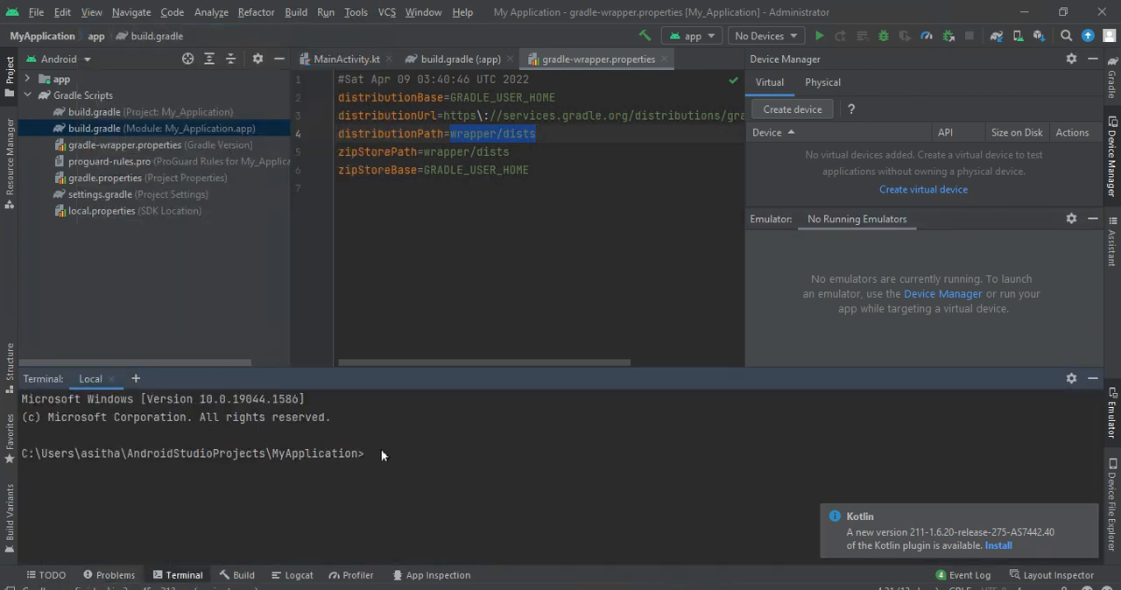
pyautogui.write('ipin')
pyautogui.press('BackSpace')
pyautogui.press('BackSpace')
pyautogui.press('BackSpace')
pyautogui.press('BackSpace')
pyautogui.write('p')
pyautogui.press('BackSpace')
pyautogui.write('ipconfig/all')
pyautogui.press('Return')
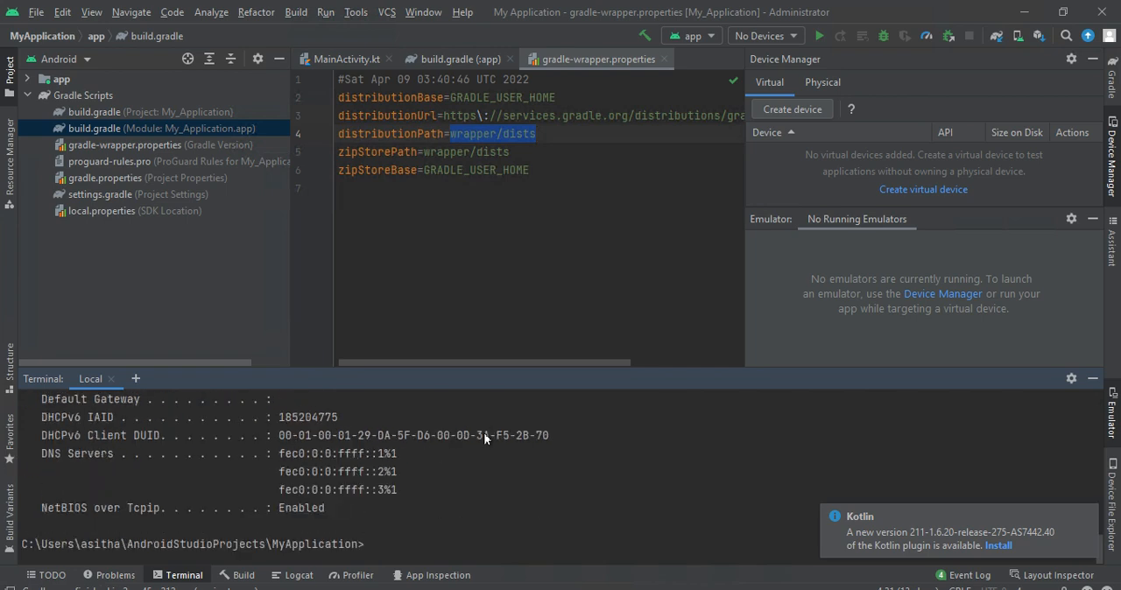
# - Go back through the ipconfig output and highlight the network adapter's IPv4 address
pyautogui.moveTo(436, 435); pyautogui.dragTo(321, 397)
pyautogui.click(331, 432)
pyautogui.press('Up')
pyautogui.moveTo(310, 430); pyautogui.dragTo(378, 486)
pyautogui.click(320, 495)
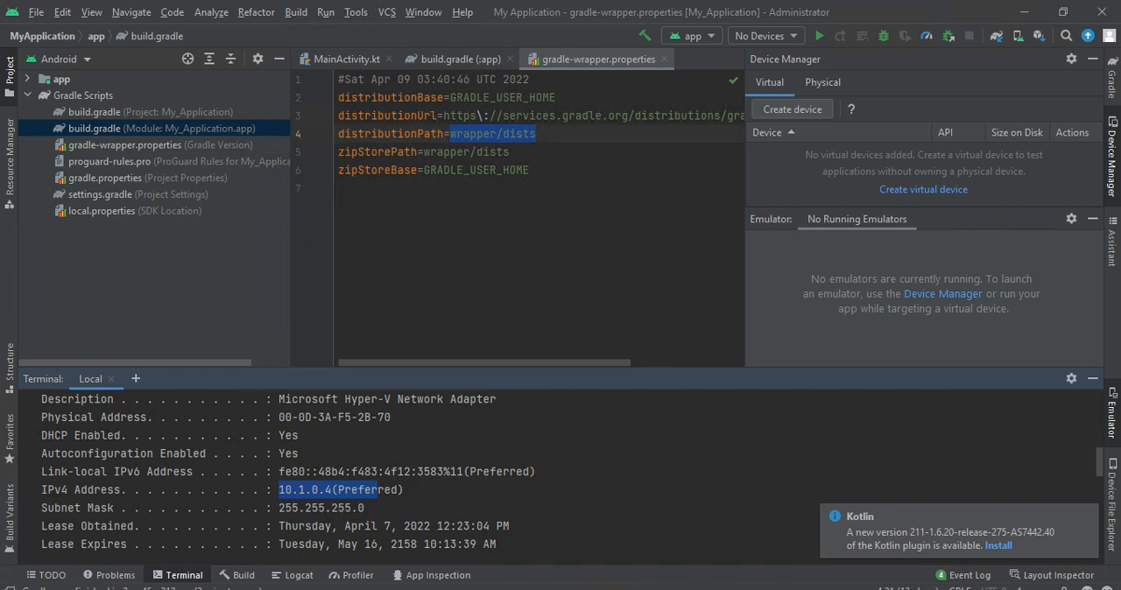
pyautogui.click(57, 588)
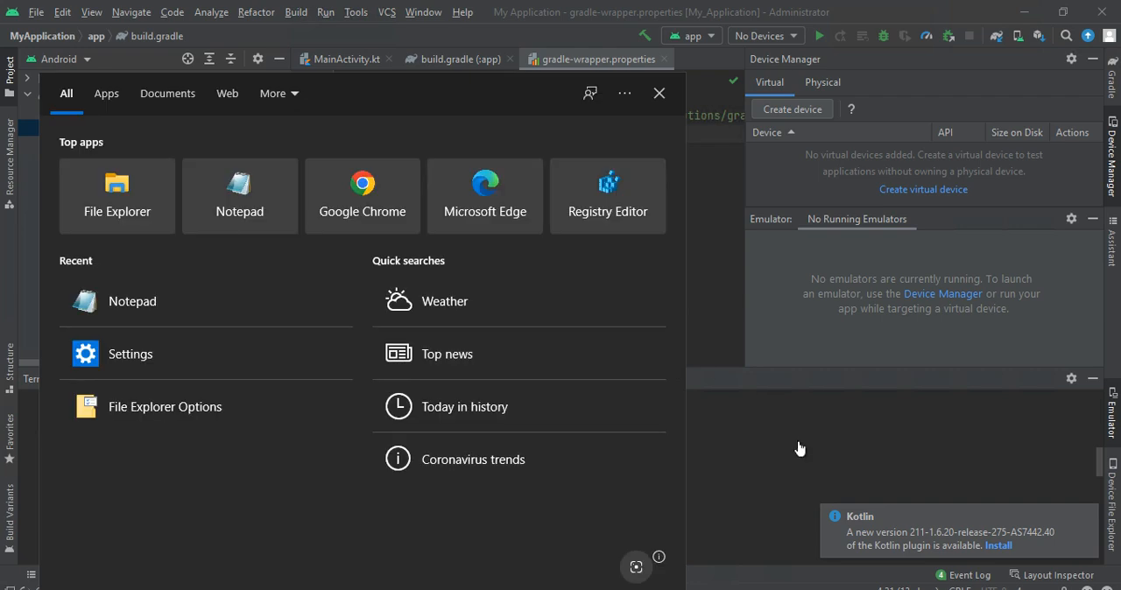
pyautogui.click(715, 445)
pyautogui.click(715, 449)
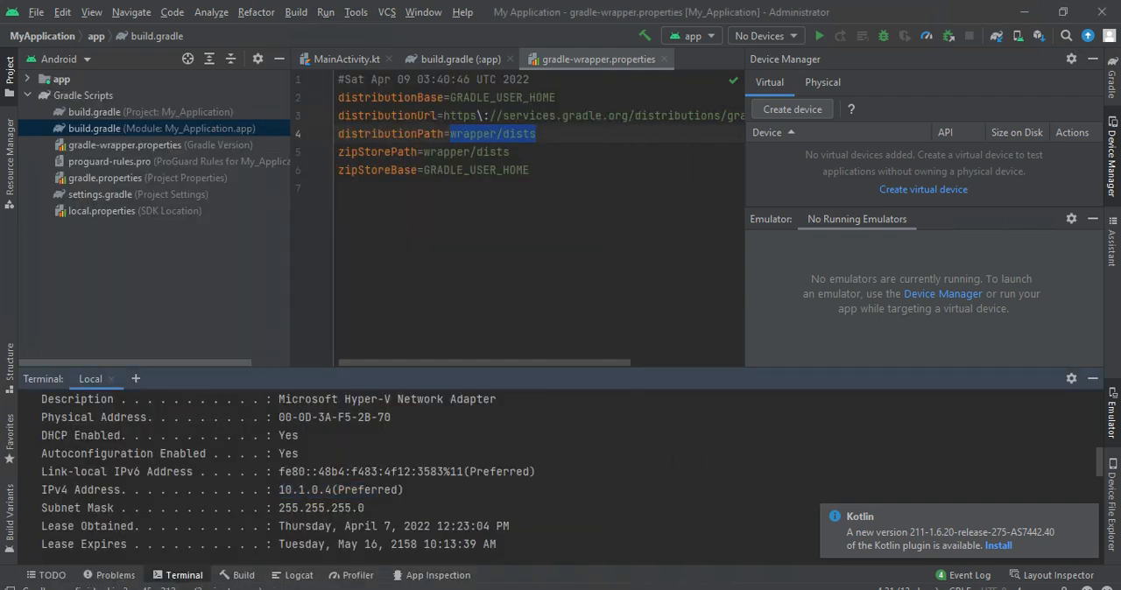
# - Shrink the full-screen Remote Desktop session to a smaller window and bring up the Screen Record window
pyautogui.moveTo(507, 3)
pyautogui.doubleClick(448, 4)
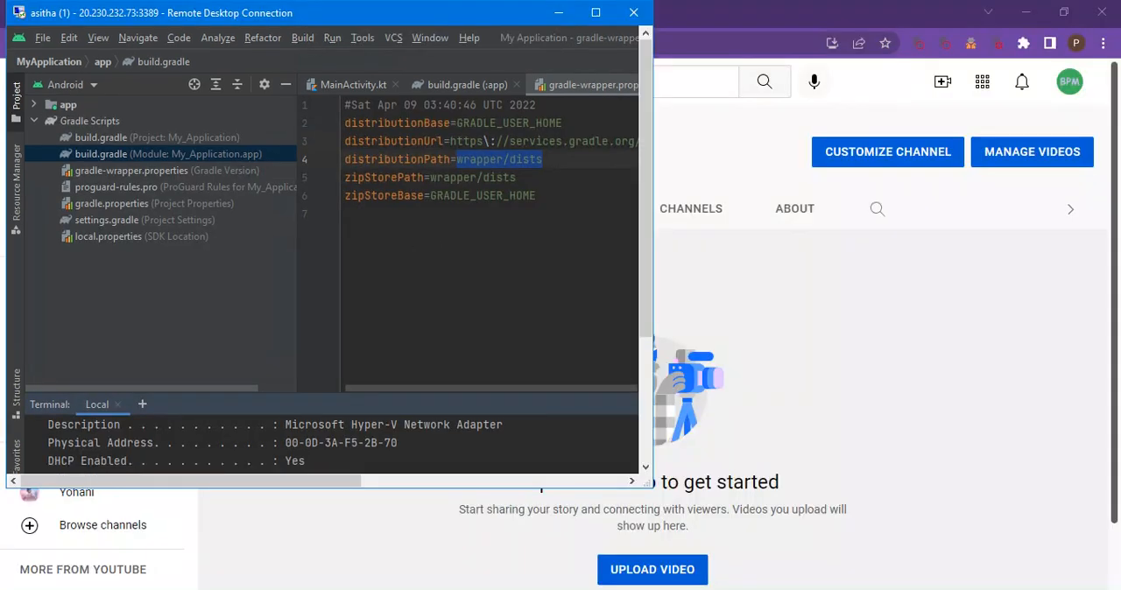
pyautogui.moveTo(698, 588)
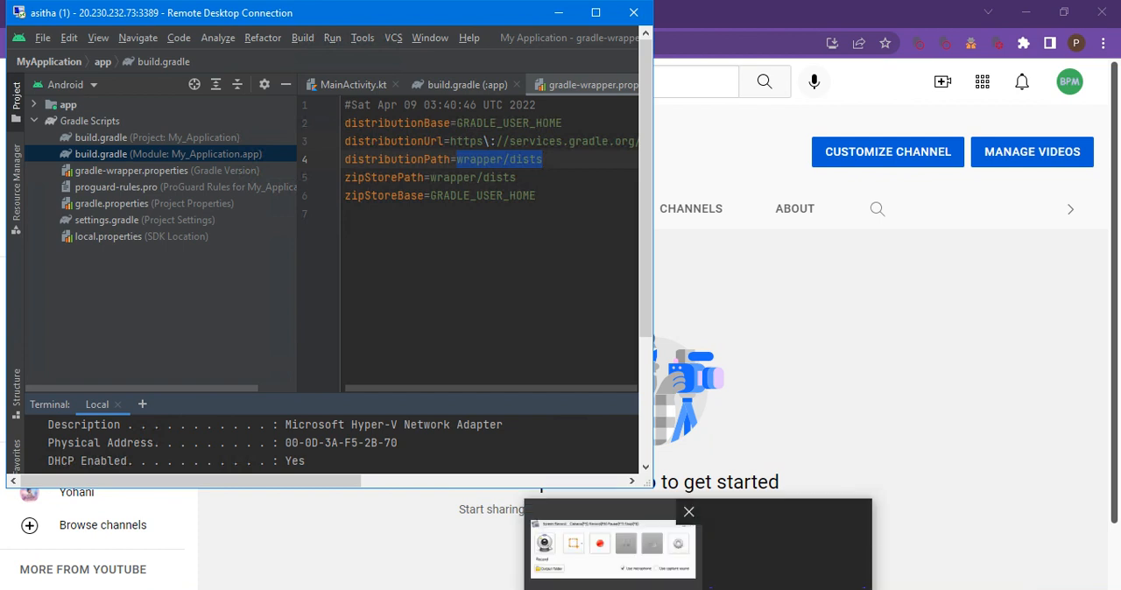
pyautogui.click(653, 573)
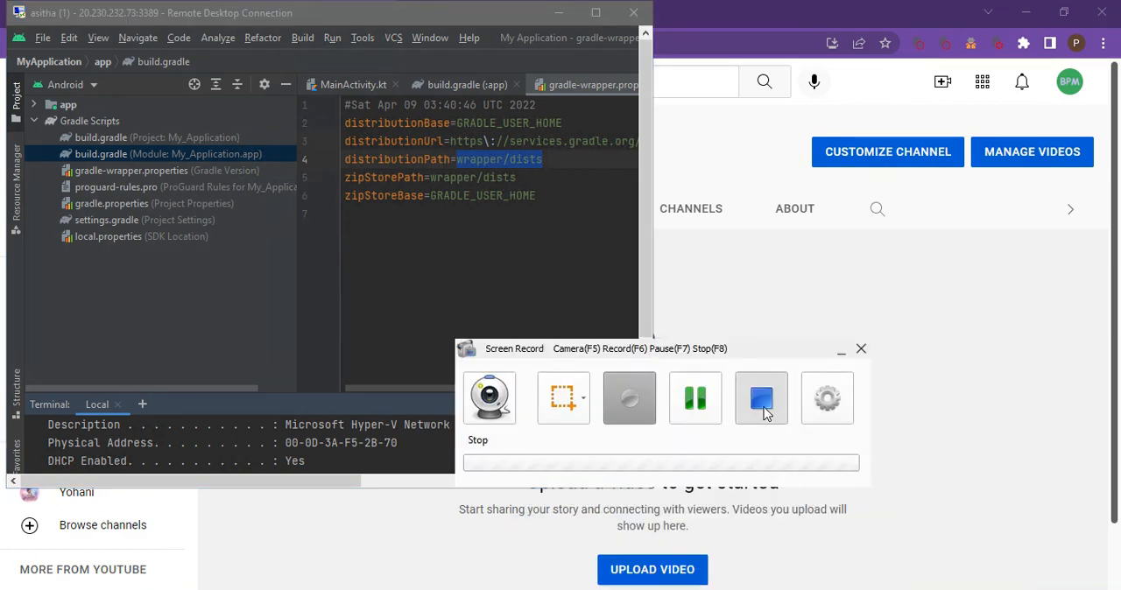